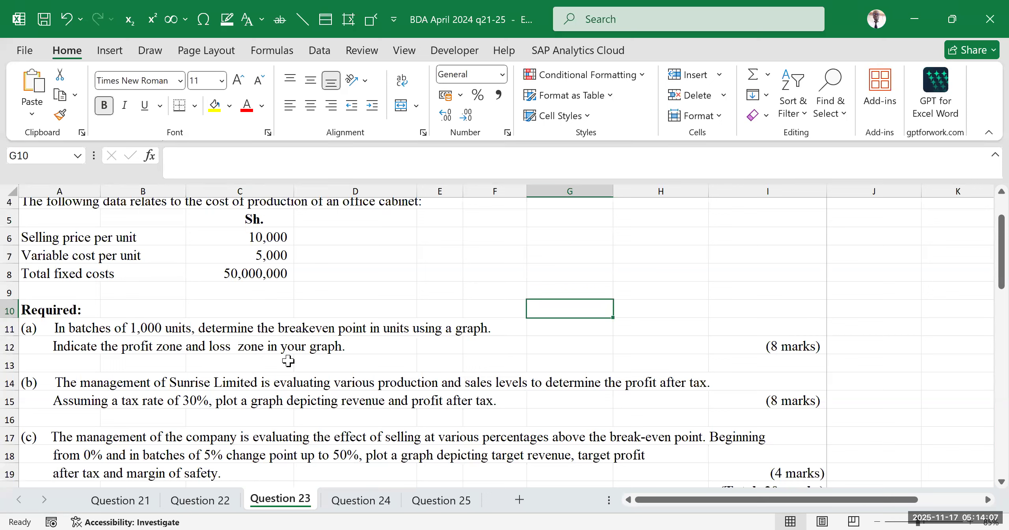
Read the Question 23 cost data and the requirements of parts (a) to (c).
scroll(280, 366, up, 1)
scroll(223, 360, down, 3)
scroll(224, 354, up, 3)
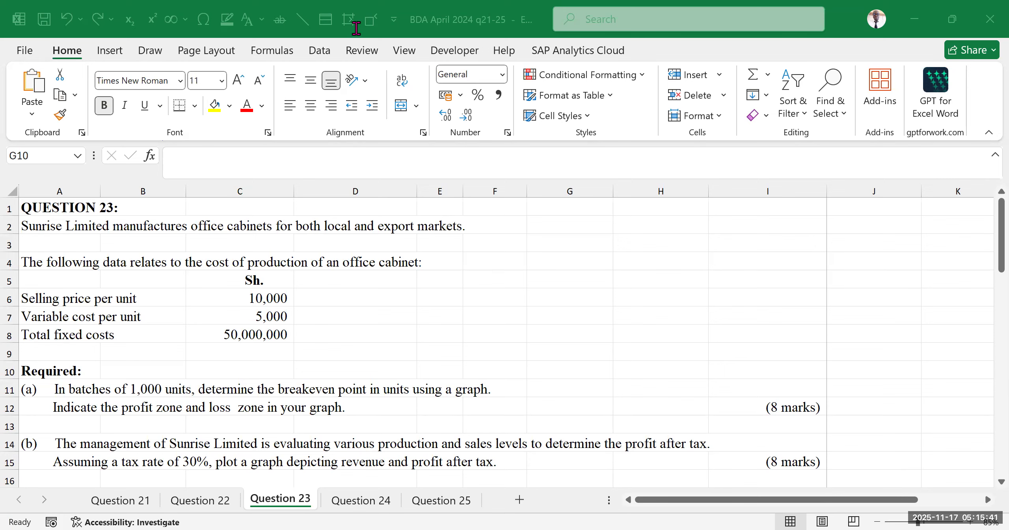
scroll(329, 307, down, 1)
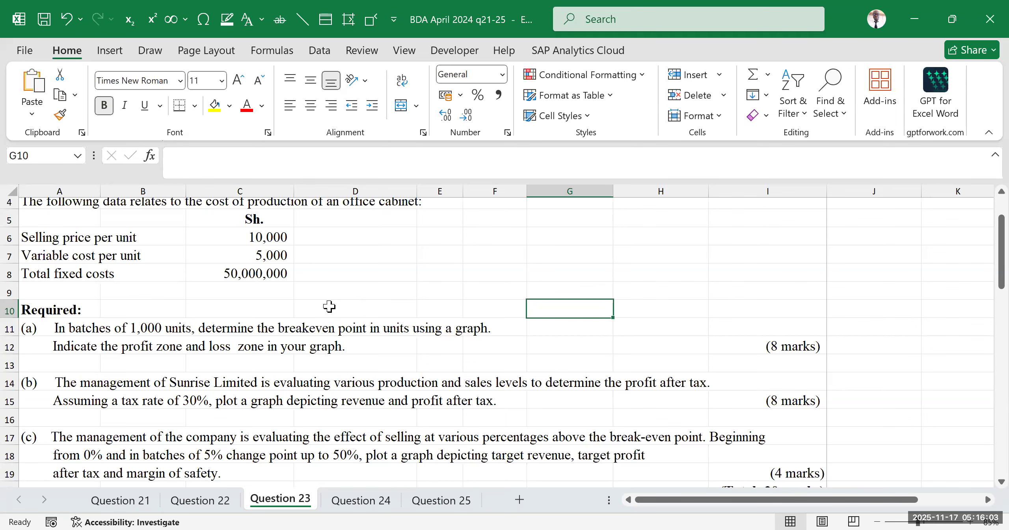
scroll(175, 315, down, 1)
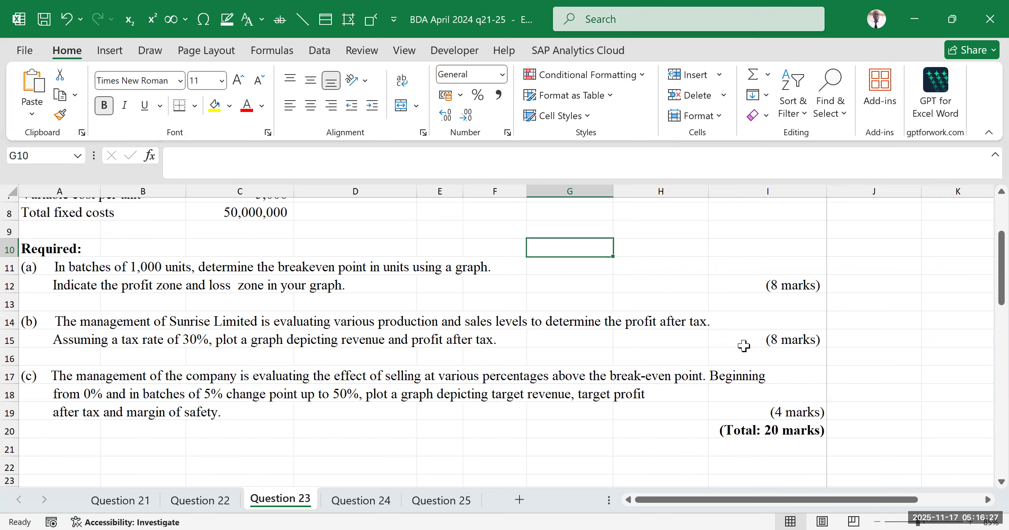
drag(862, 500, 861, 500)
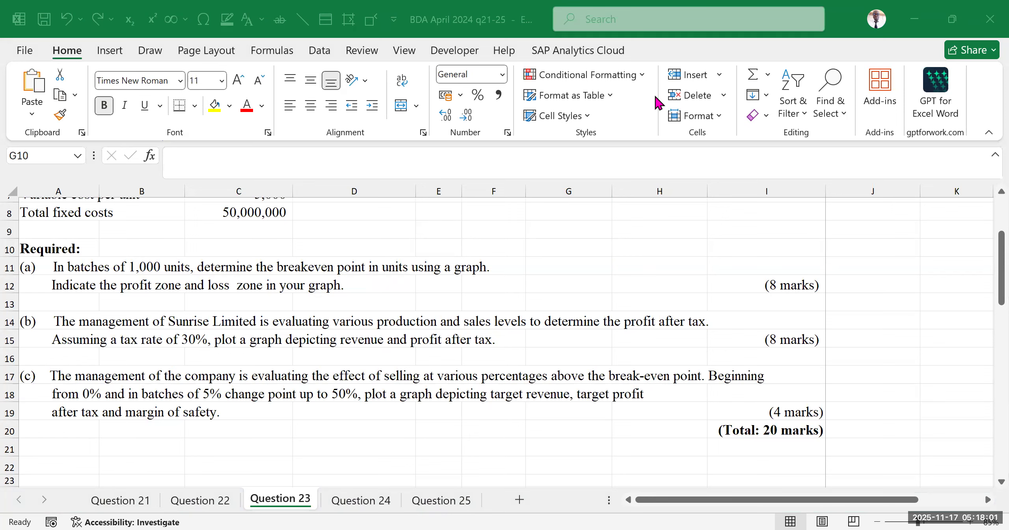
scroll(316, 355, up, 2)
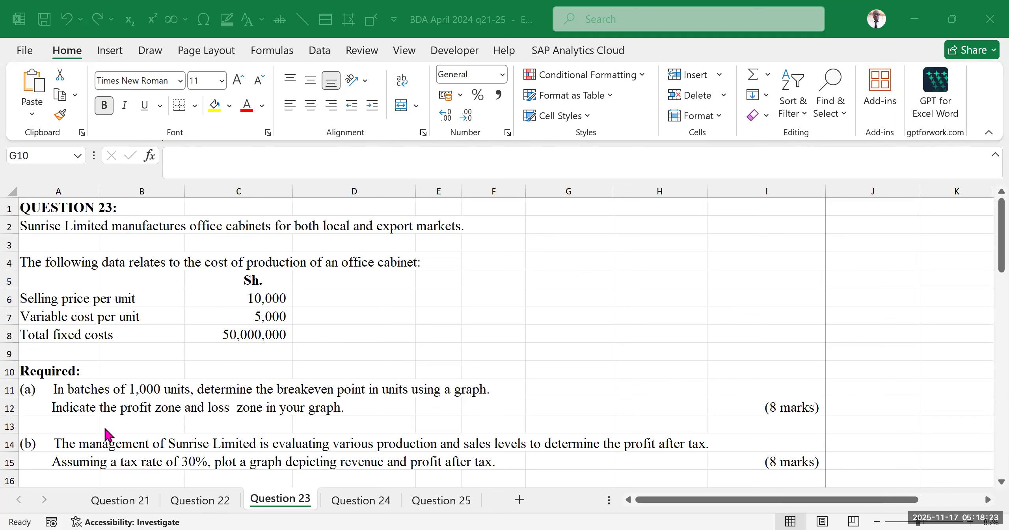
Enter the total cost formula note TC=TVC+TFC in cell E6, beside the selling price.
click(98, 414)
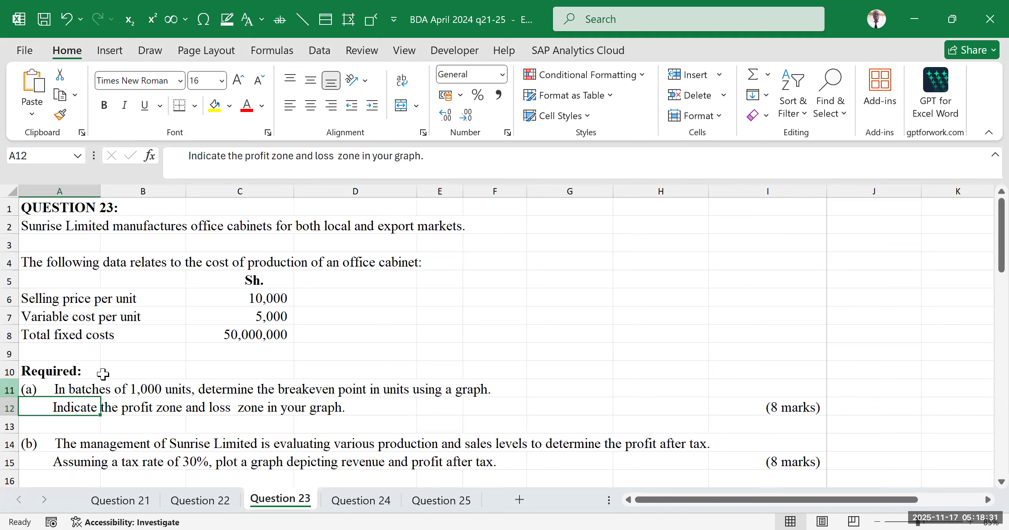
click(532, 366)
click(444, 295)
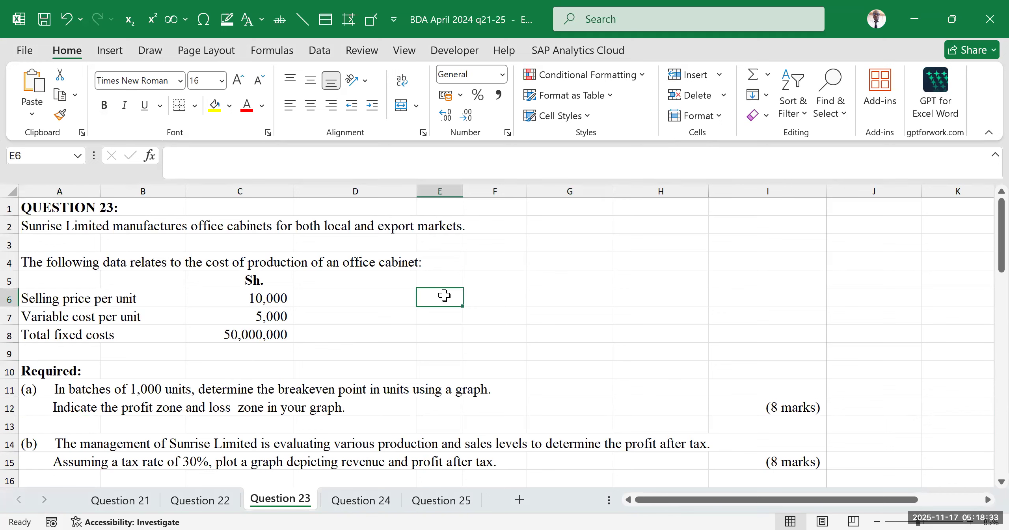
text(T)
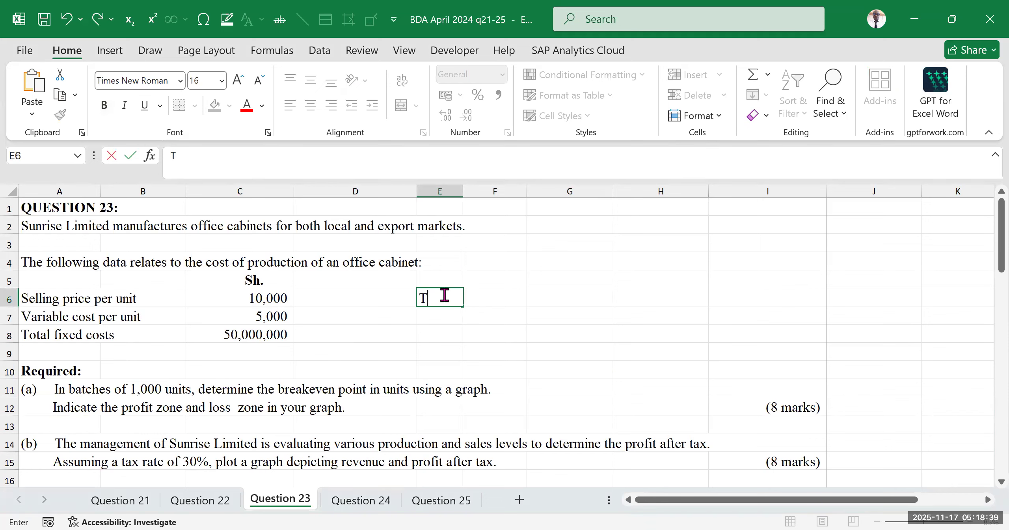
text(C=TVC+TFC)
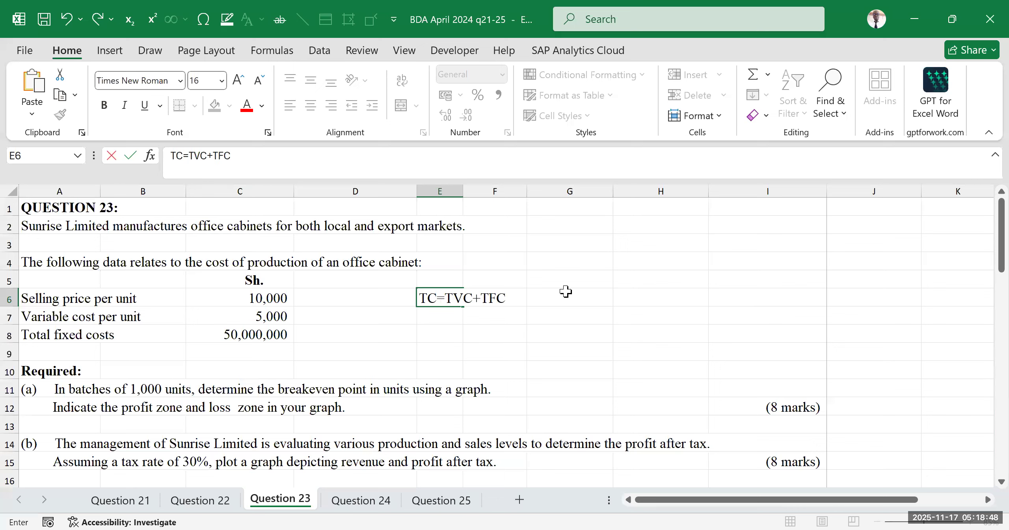
click(628, 348)
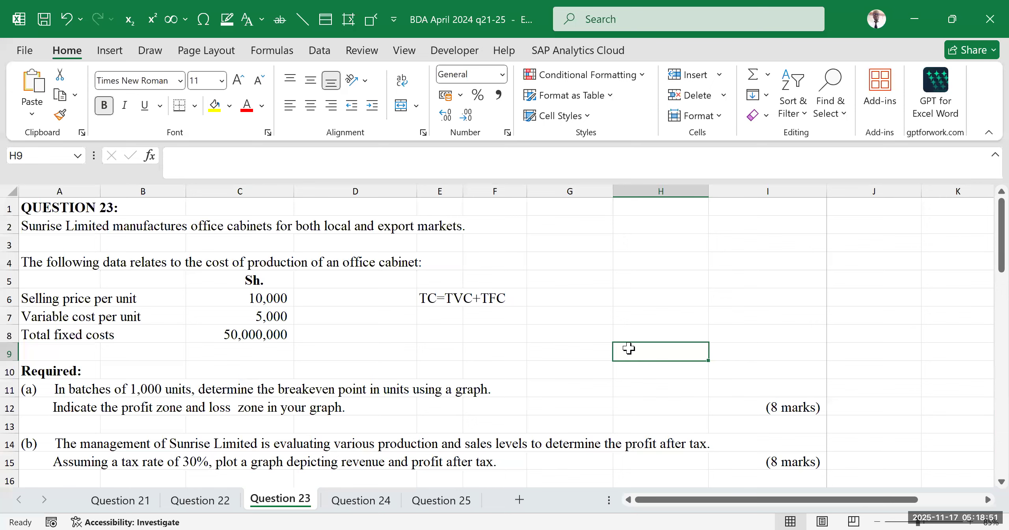
click(635, 333)
Make column J a narrow yellow-filled divider between the question text and the working area.
scroll(180, 362, down, 1)
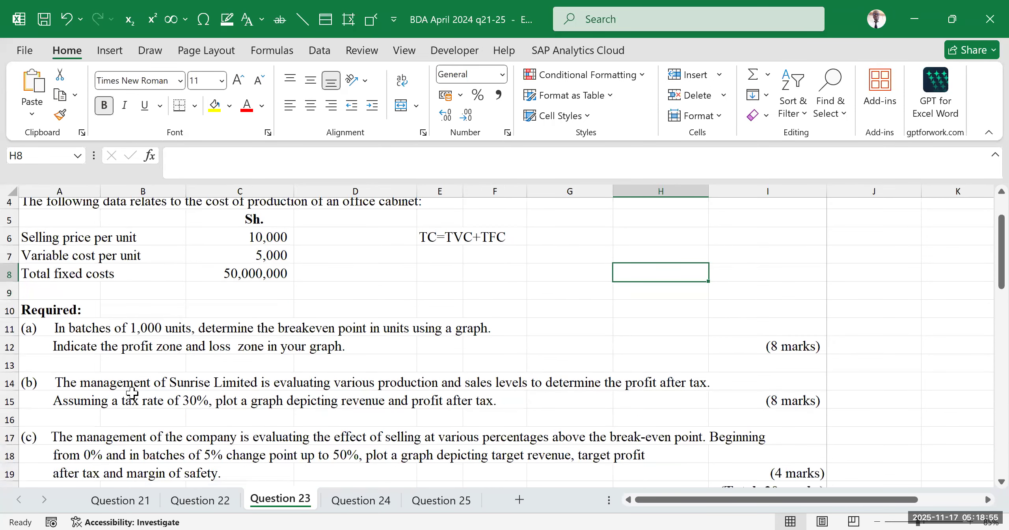
click(58, 333)
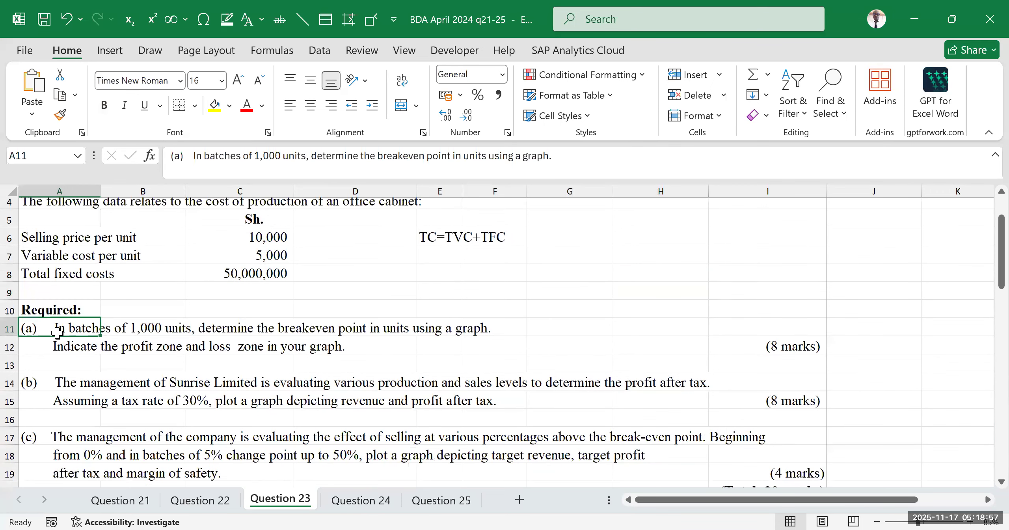
drag(706, 500, 768, 500)
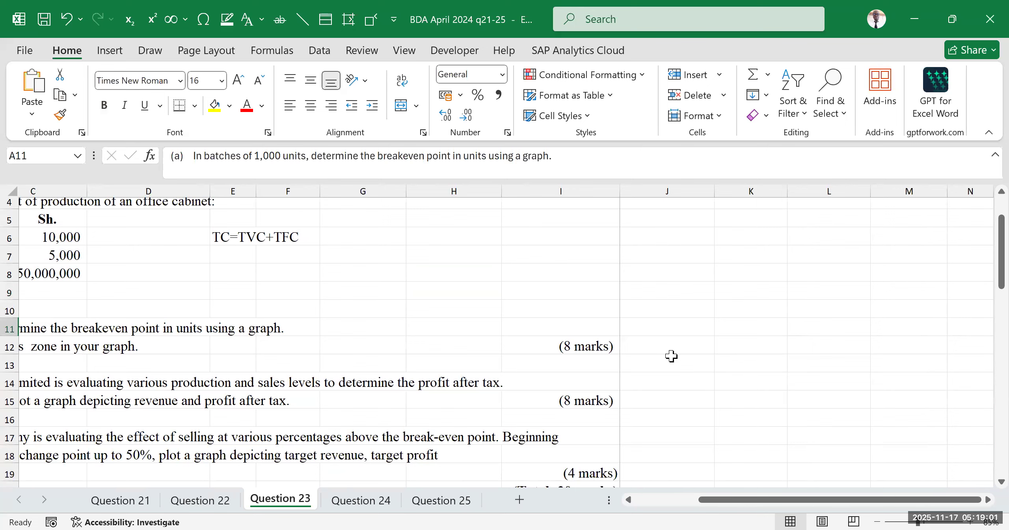
click(767, 276)
scroll(717, 303, up, 1)
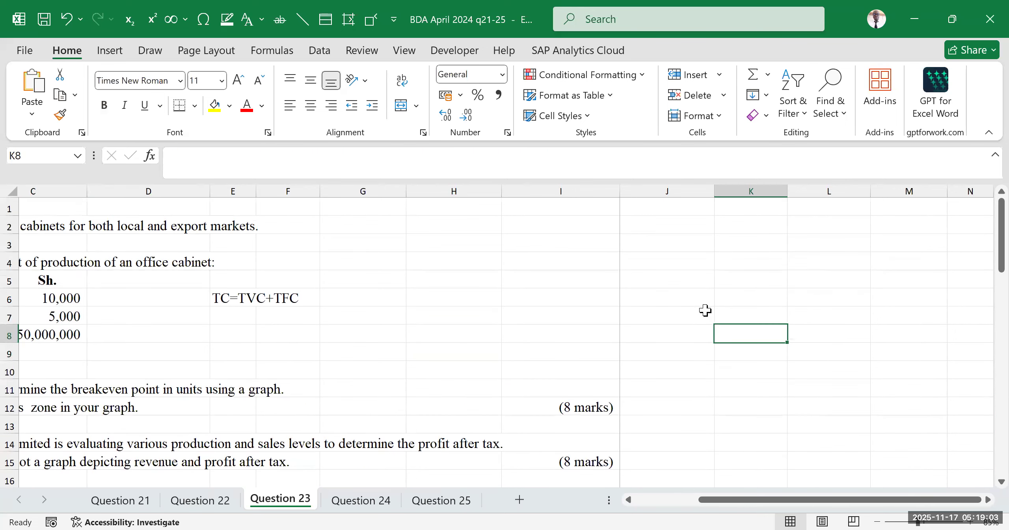
scroll(696, 270, down, 1)
scroll(678, 212, up, 1)
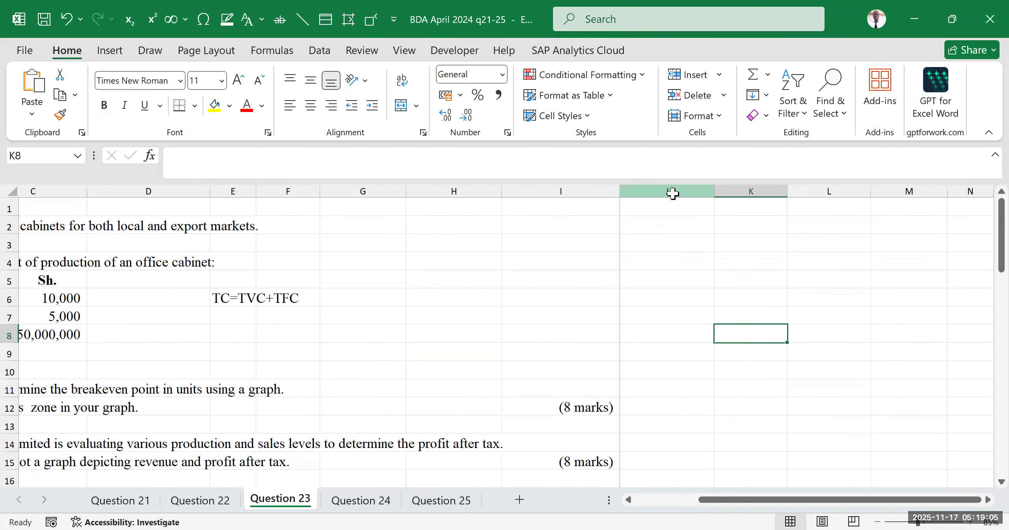
click(666, 191)
click(215, 105)
drag(704, 190, 639, 190)
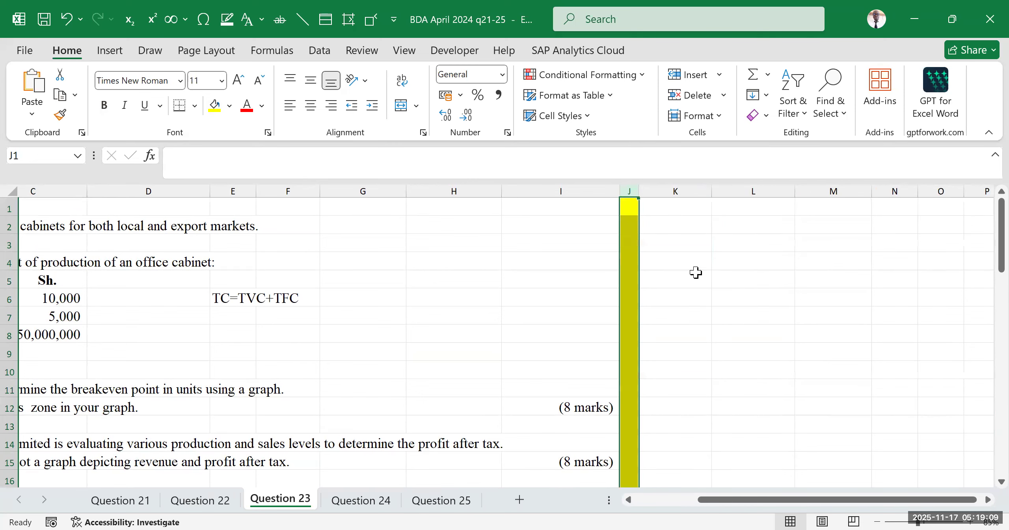
click(696, 275)
click(713, 331)
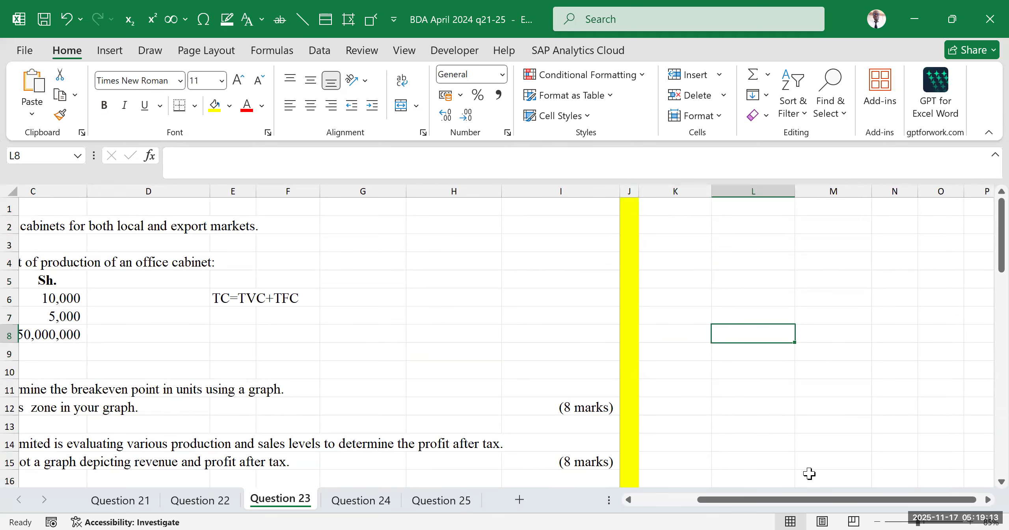
Enter the breakeven condition note "At BEP,TR=TC" in cell L2.
drag(815, 505, 785, 378)
click(763, 298)
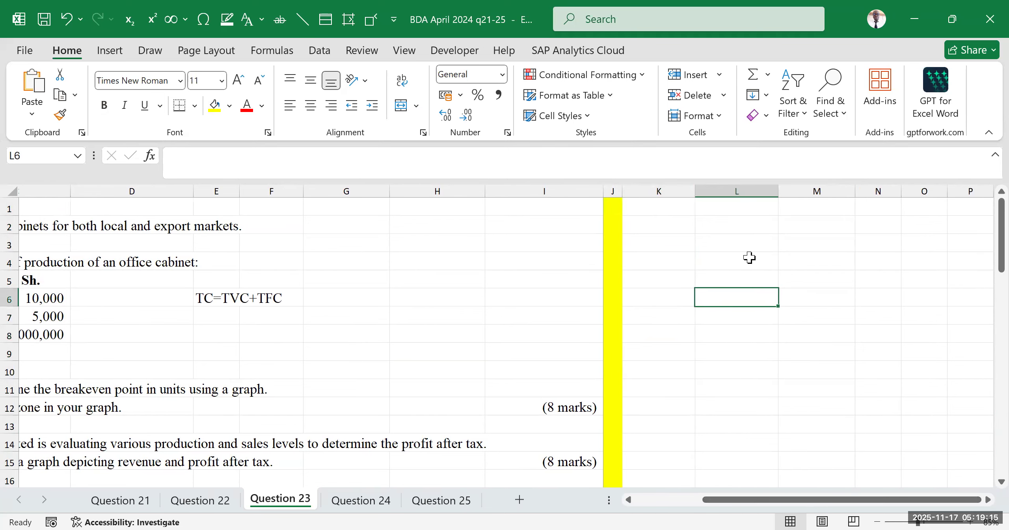
click(749, 233)
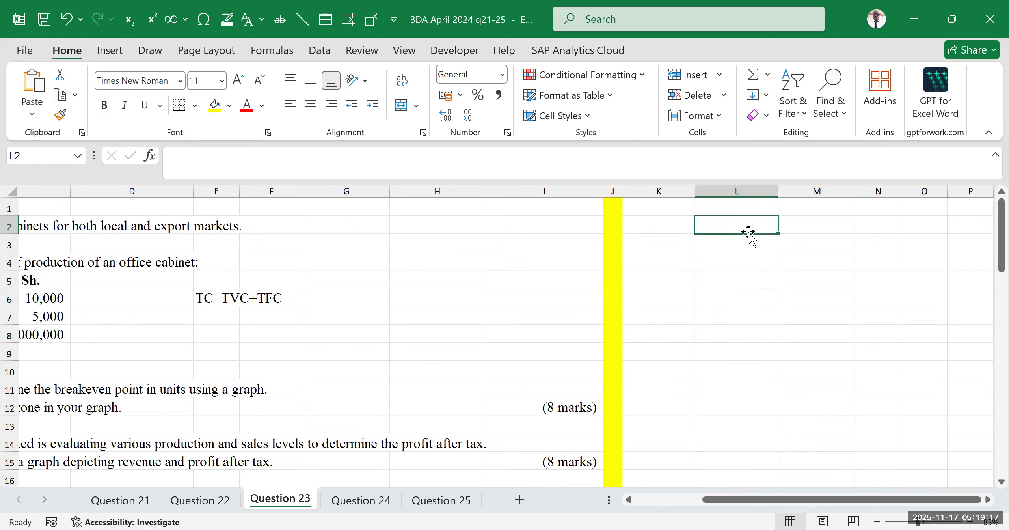
double_click(748, 233)
text(a)
key(BackSpace)
text(at be)
key(BackSpace)
key(BackSpace)
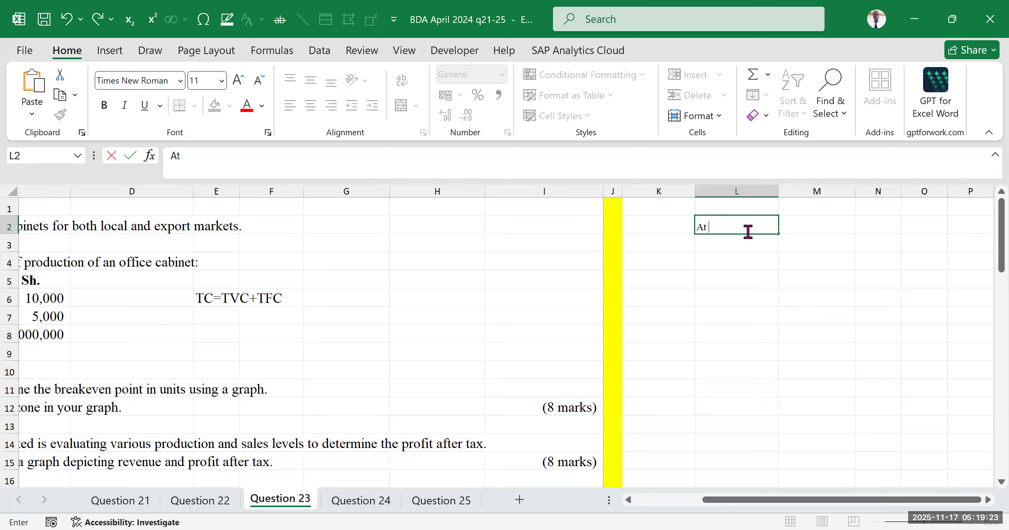
text(BEP,tr=t)
key(BackSpace)
key(BackSpace)
key(BackSpace)
key(BackSpace)
key(BackSpace)
text(TR=TC)
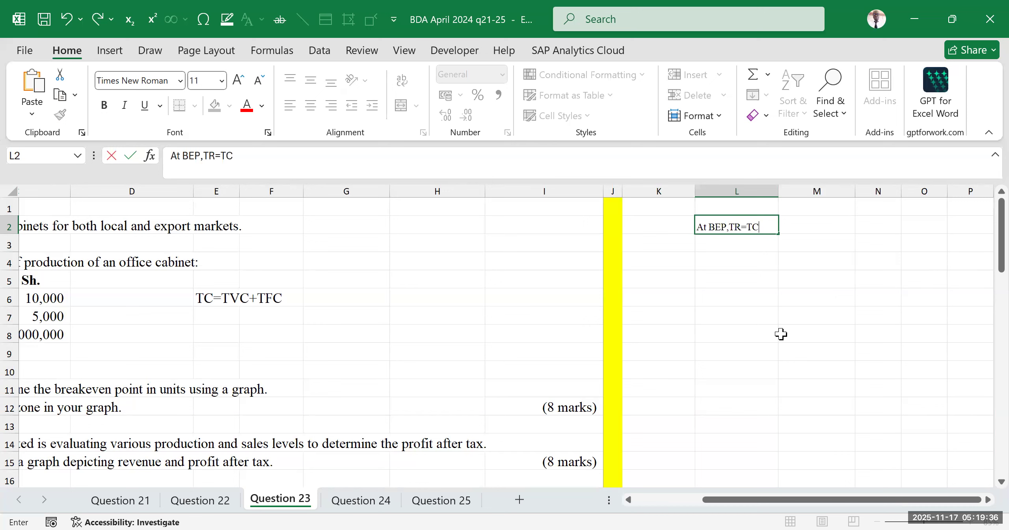
click(752, 350)
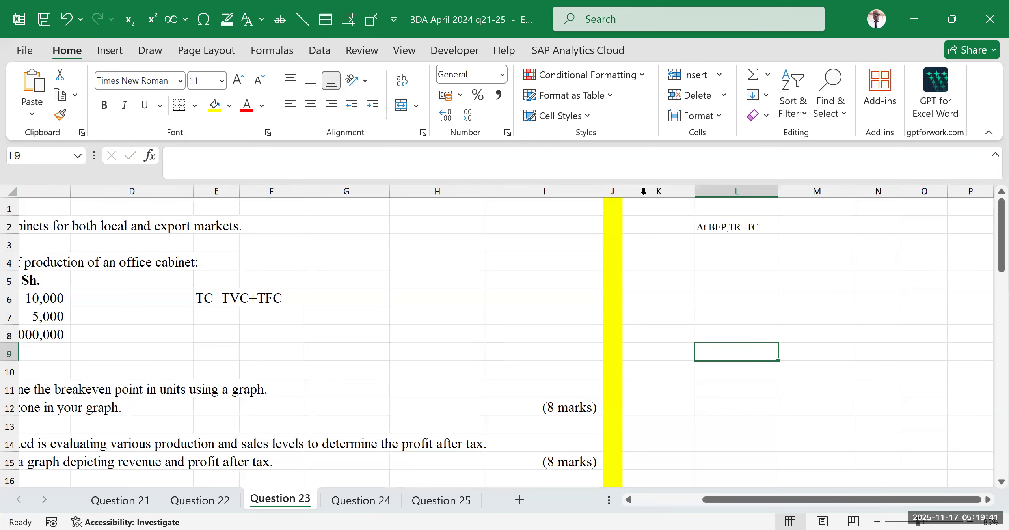
Enter the breakeven units formula note "BEP Units=TFC/CM" in cell L3, under the breakeven condition.
key(Up)
key(Up)
key(Up)
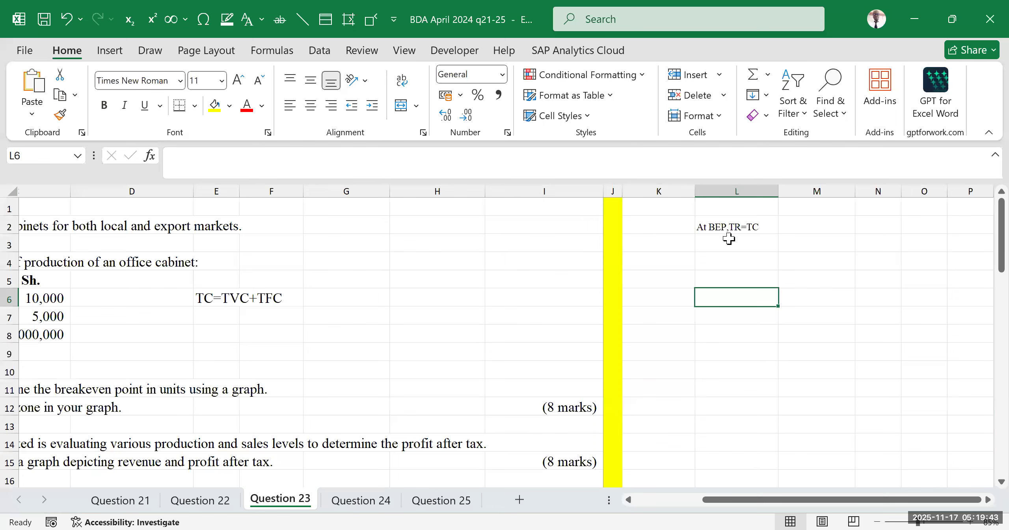
click(729, 226)
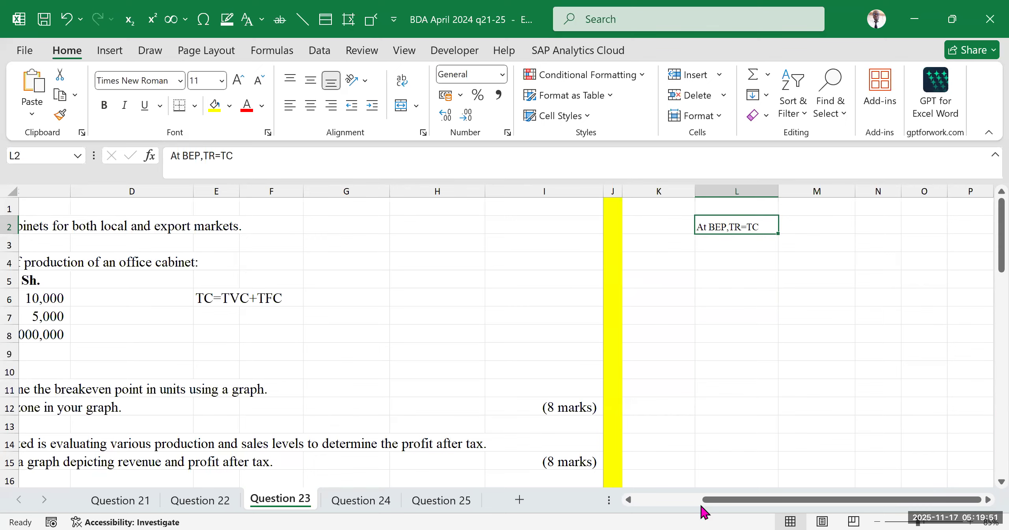
drag(713, 507, 645, 507)
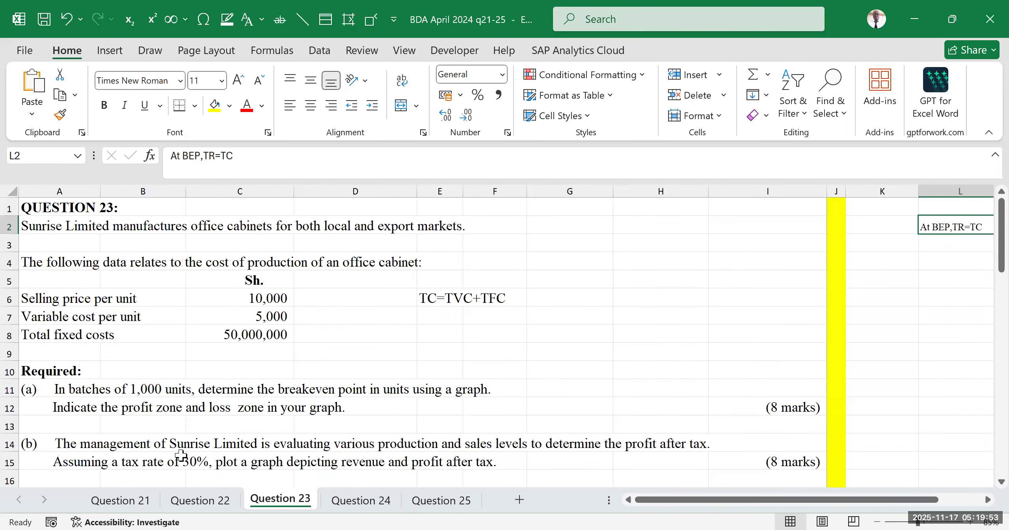
drag(751, 508, 811, 508)
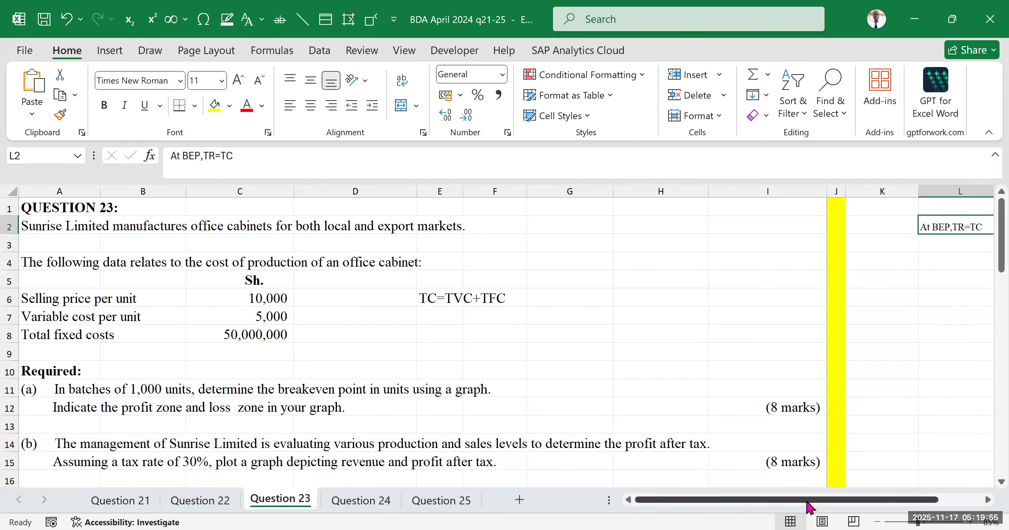
click(840, 352)
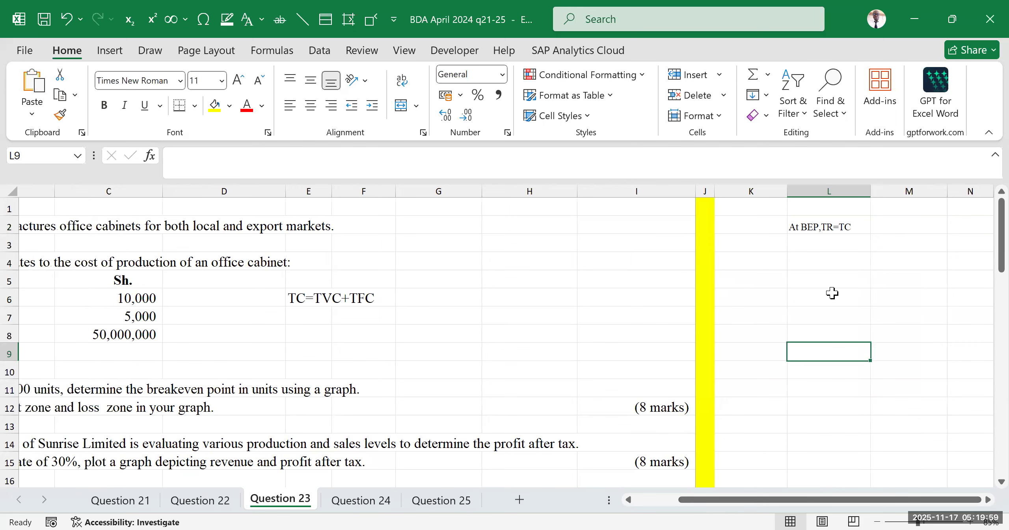
click(801, 245)
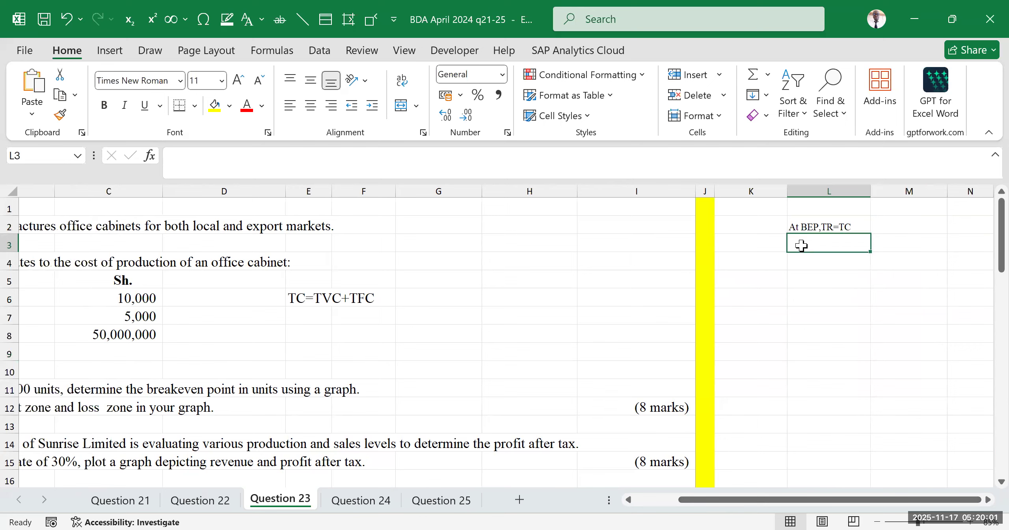
text(BE)
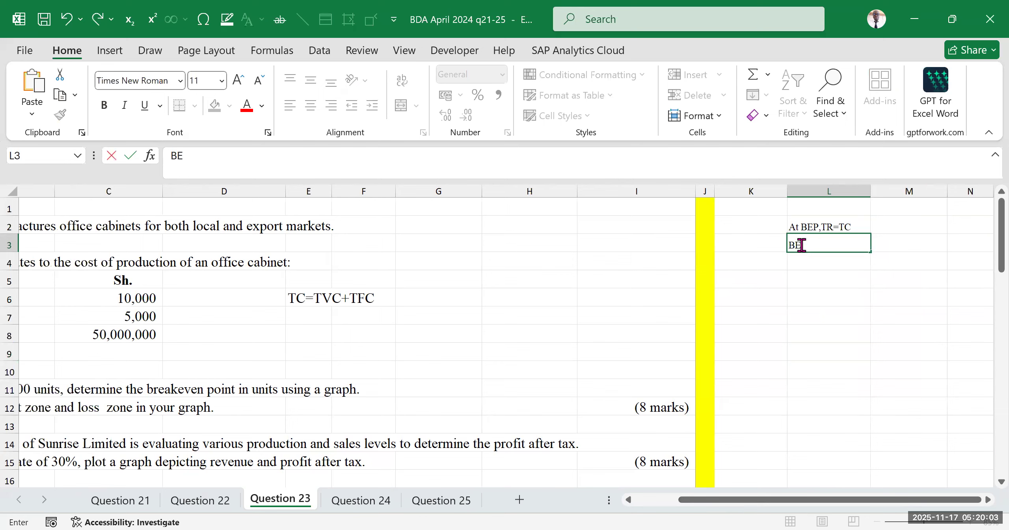
text(P Units=)
key(BackSpace)
text(TFC/CM)
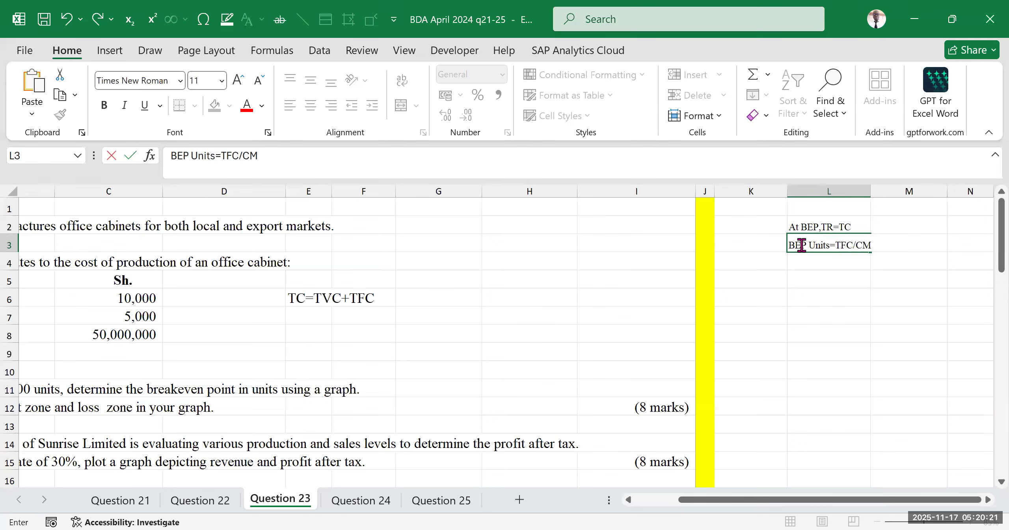
click(877, 311)
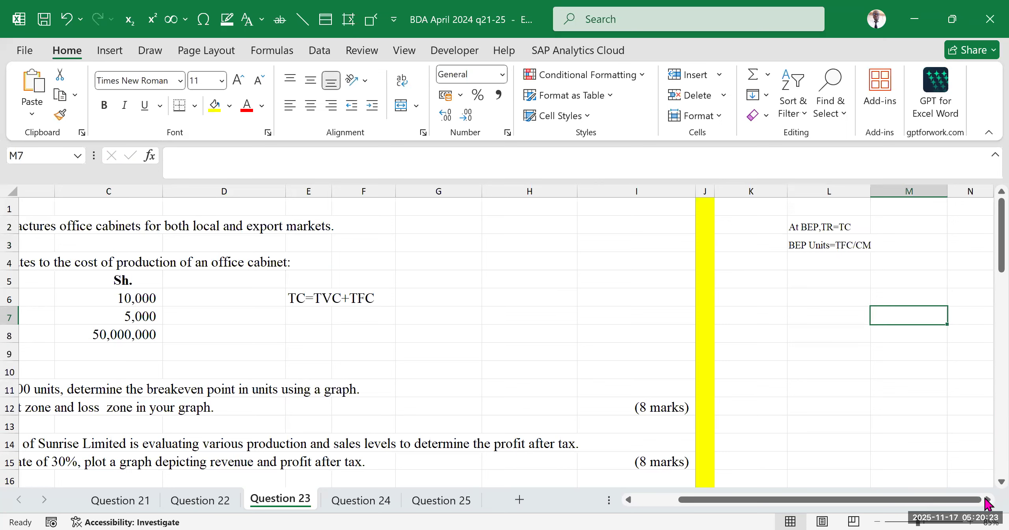
click(987, 500)
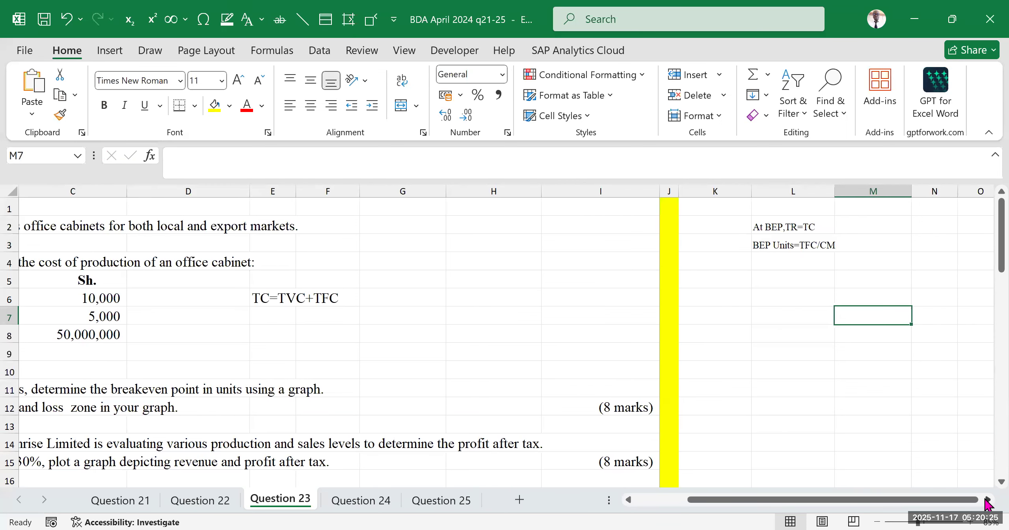
click(987, 500)
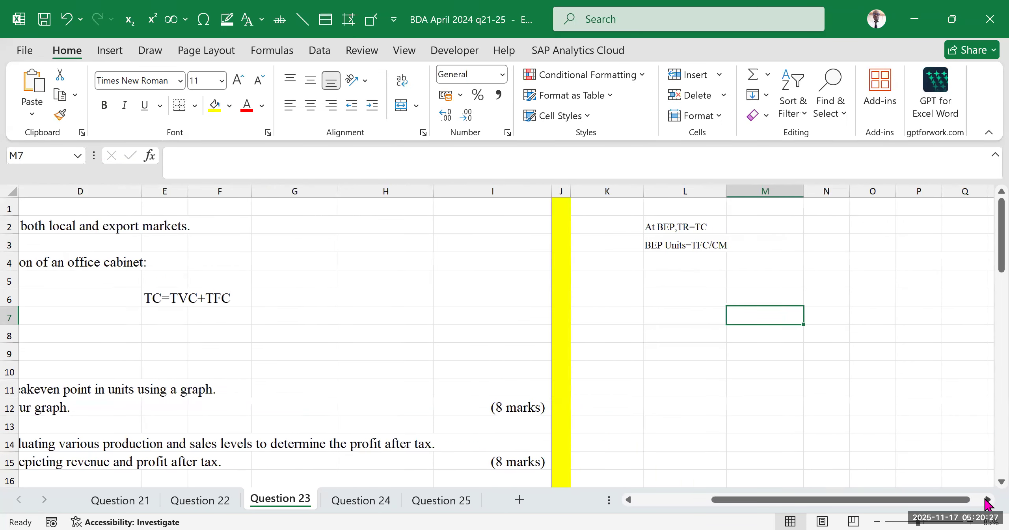
click(987, 500)
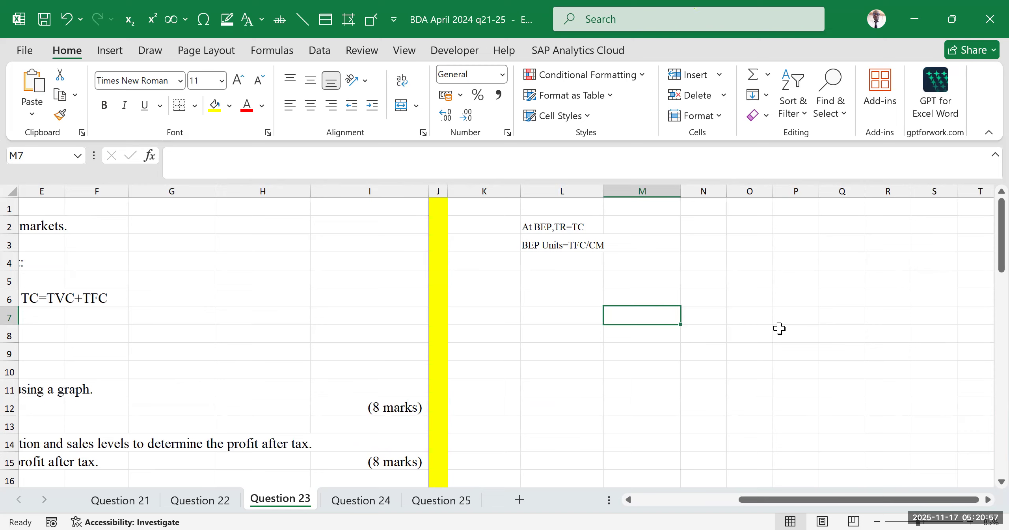
drag(753, 499, 635, 504)
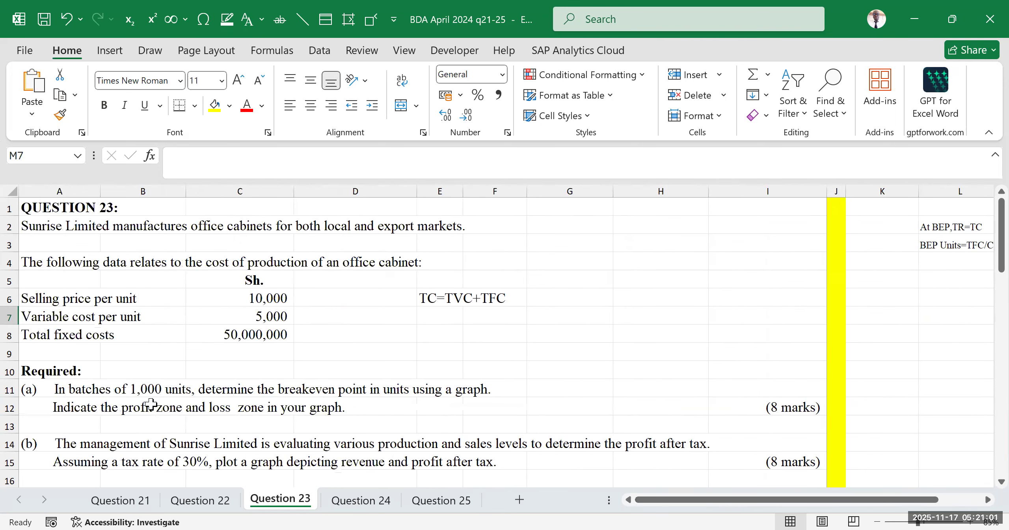
Review the wording of requirement (a), the breakeven units note in L3 and the price and cost data in rows 6 to 8.
click(108, 402)
drag(91, 384, 362, 416)
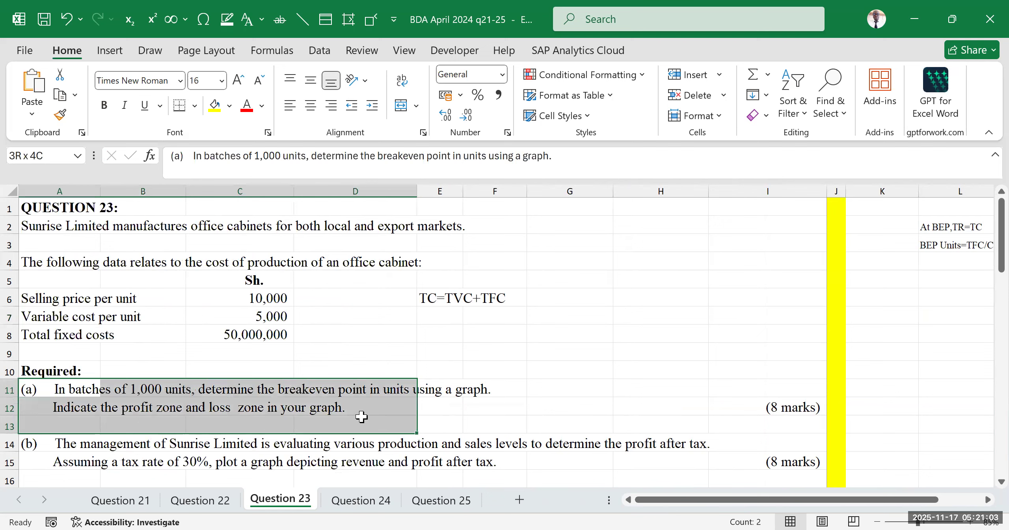
click(570, 333)
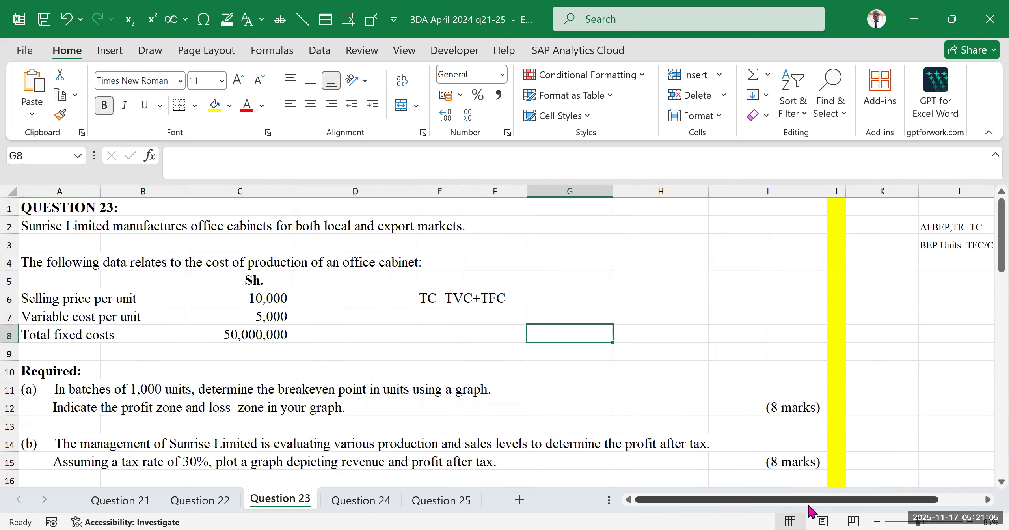
drag(808, 506, 851, 505)
click(840, 350)
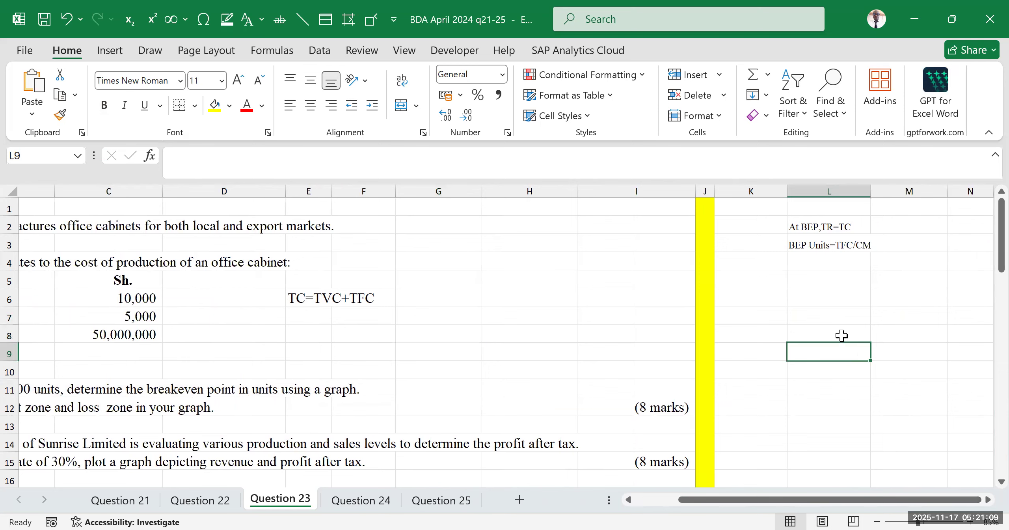
click(818, 246)
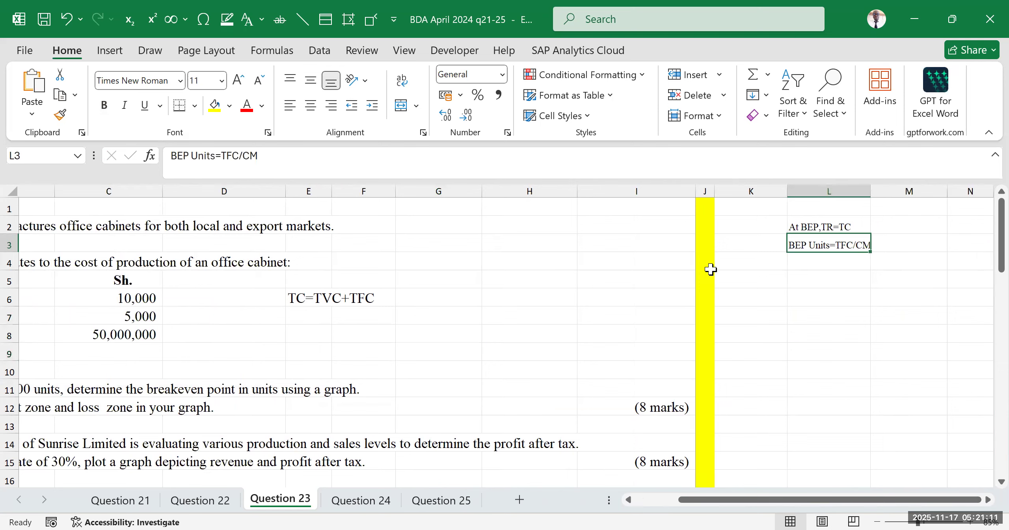
click(95, 333)
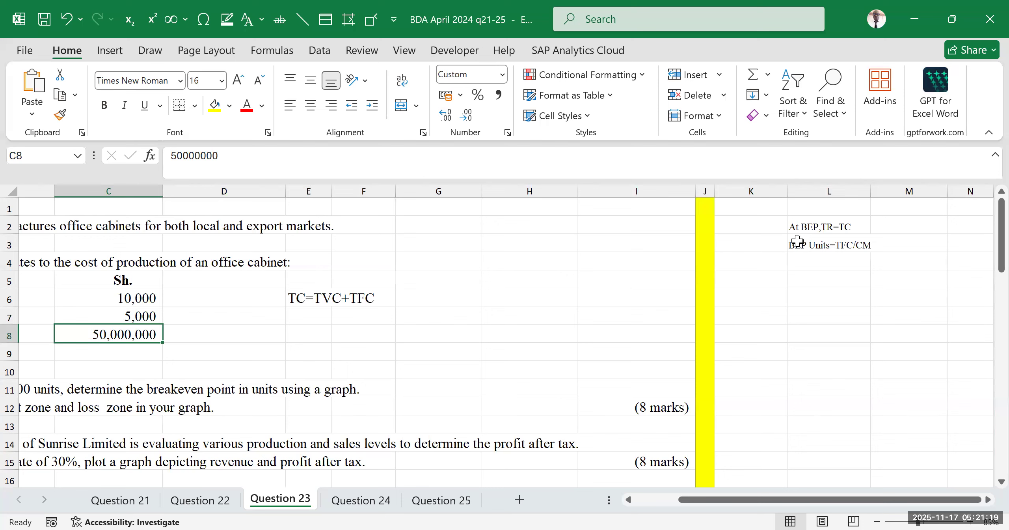
drag(696, 499, 650, 500)
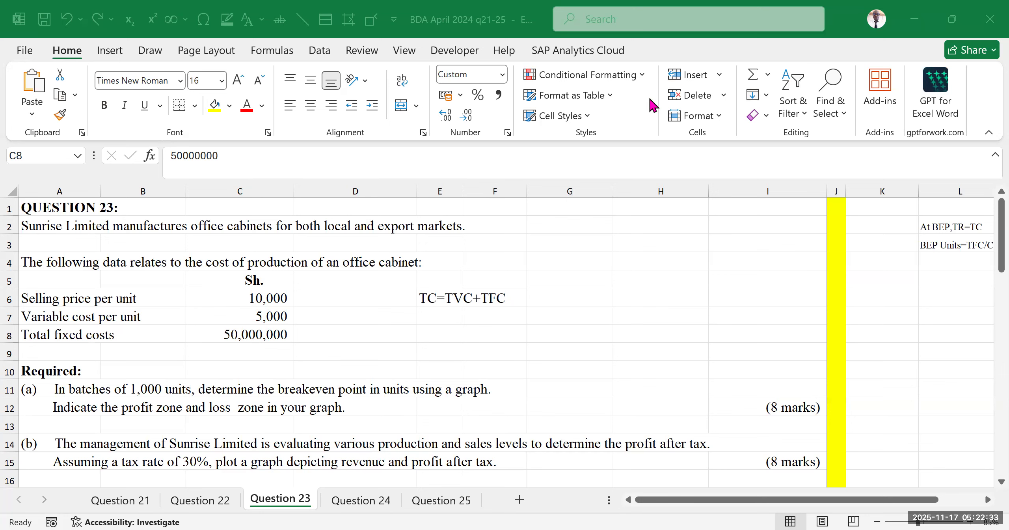
drag(884, 500, 888, 500)
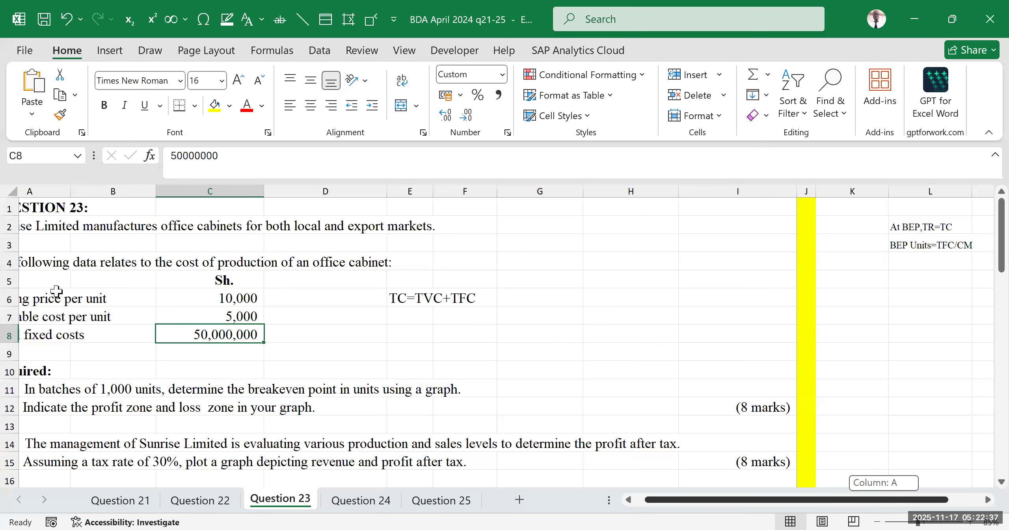
drag(50, 295, 230, 315)
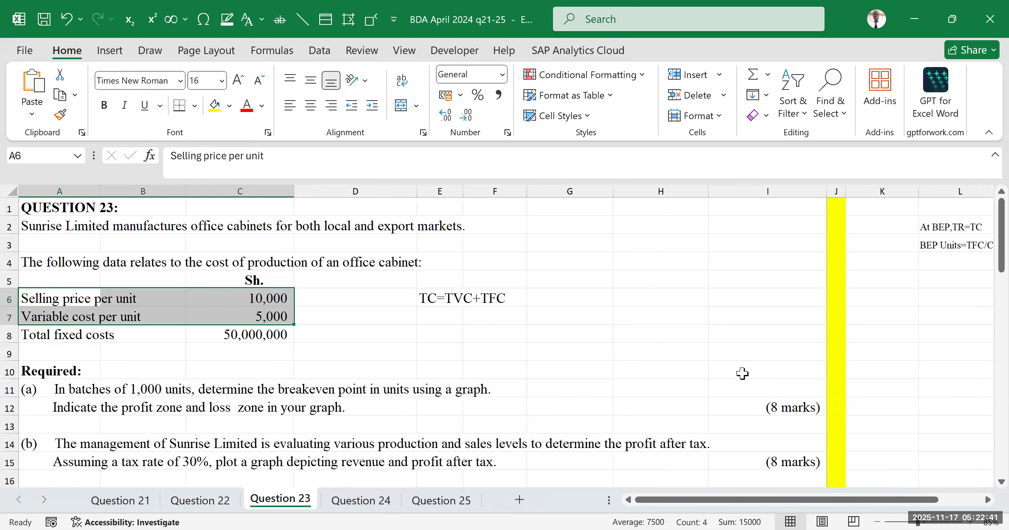
Widen column L slightly so the breakeven units note in L3 fits within its cell.
drag(721, 500, 835, 489)
click(924, 249)
drag(871, 191, 884, 205)
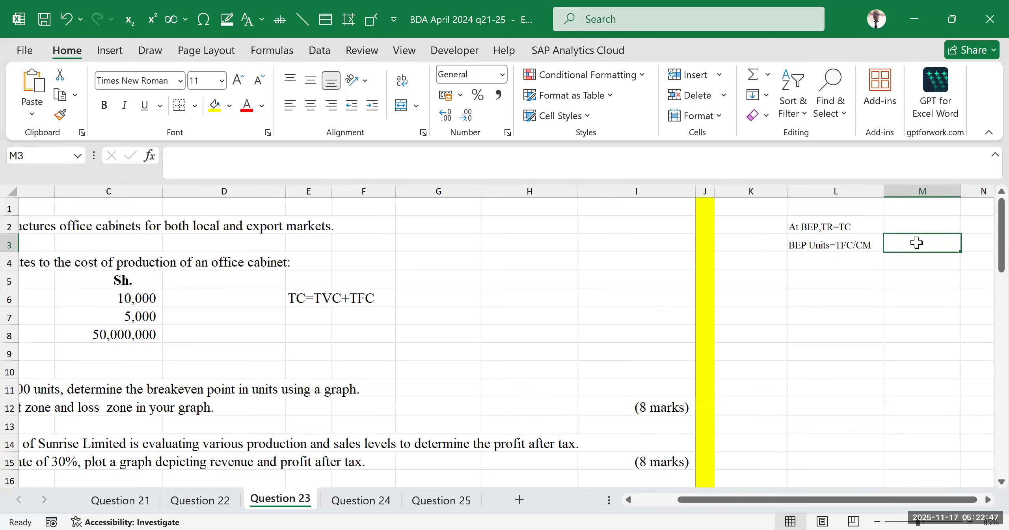
Calculate the breakeven units in cell M3 with =C8/(C6-C7), dividing total fixed costs by the contribution margin per unit.
text(=)
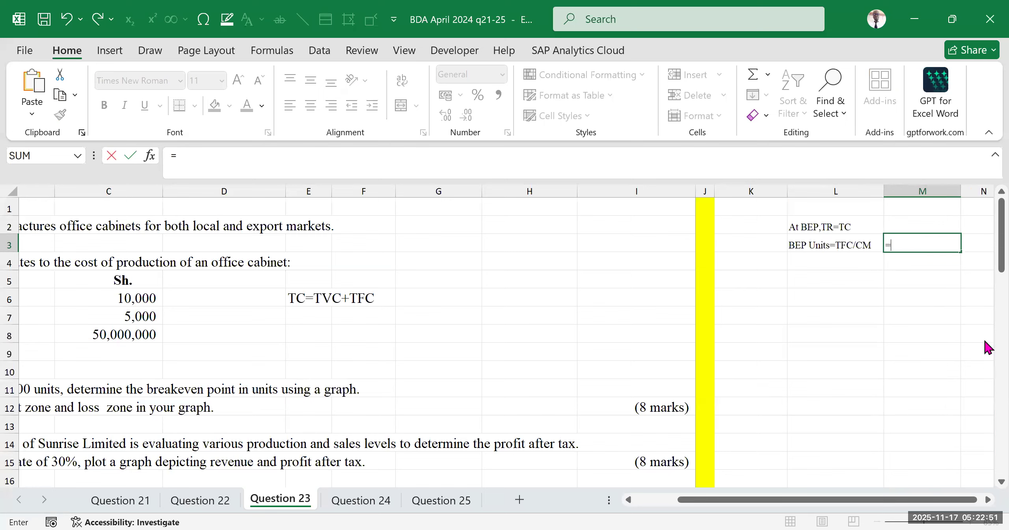
drag(829, 500, 788, 500)
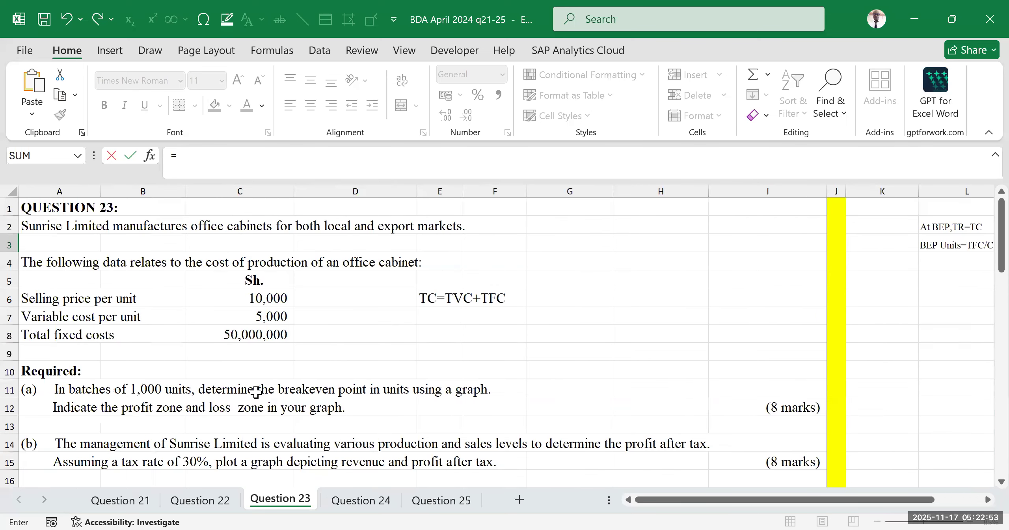
click(229, 334)
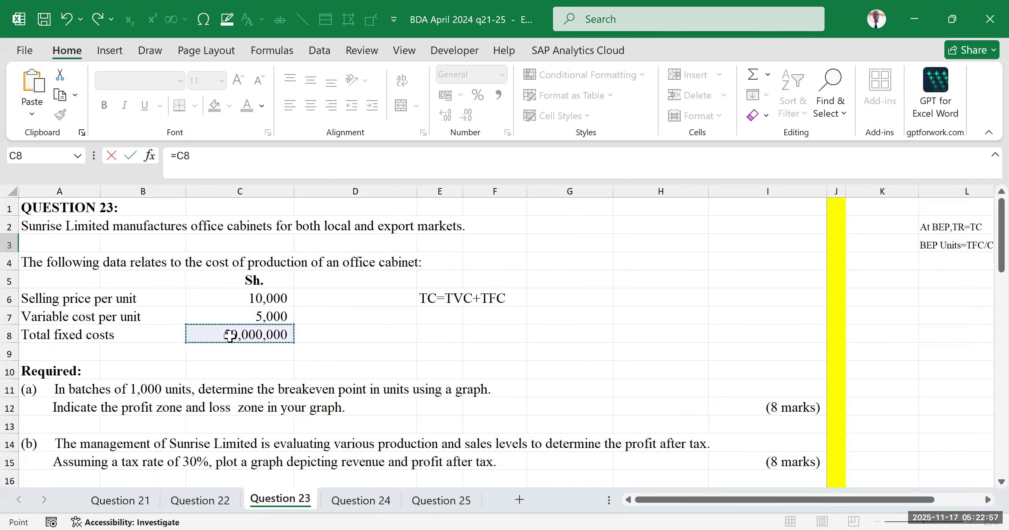
text(/()
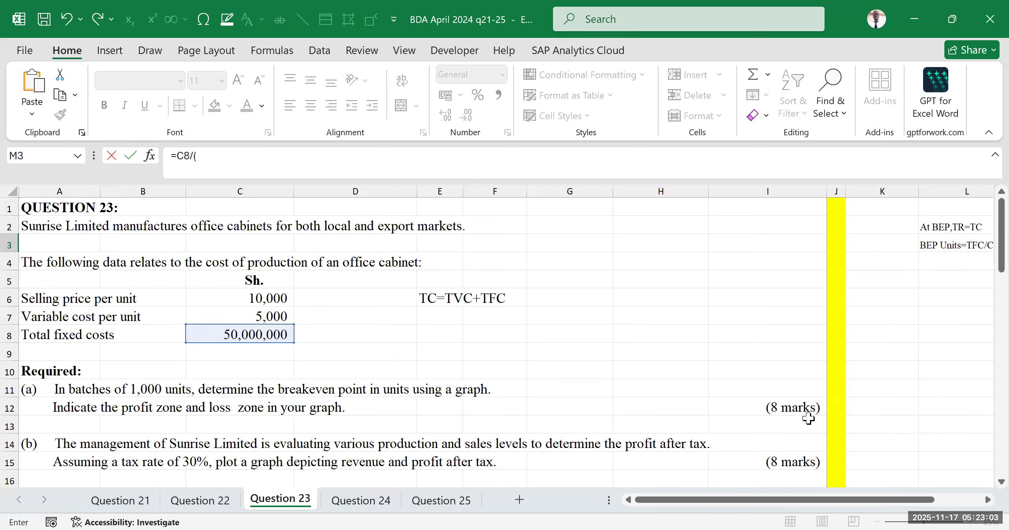
drag(777, 500, 865, 503)
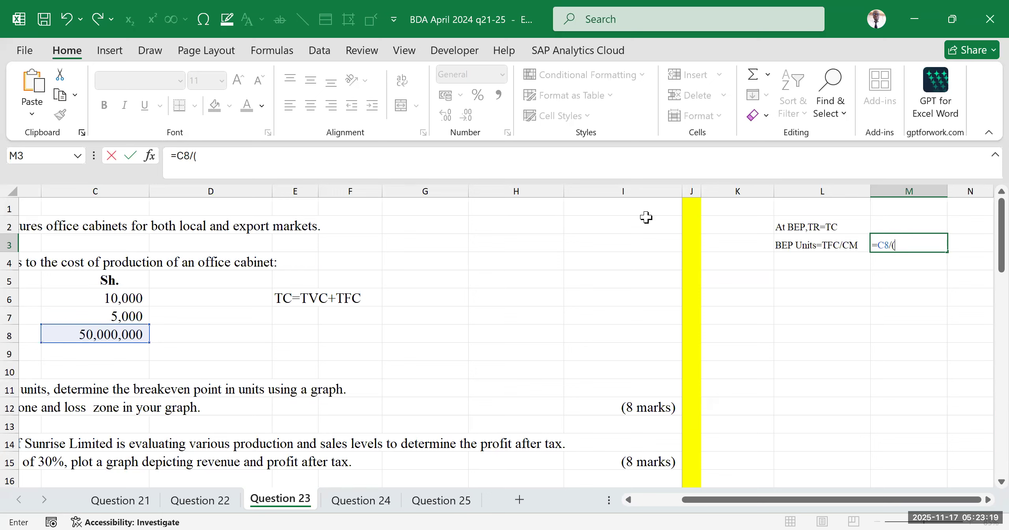
click(660, 499)
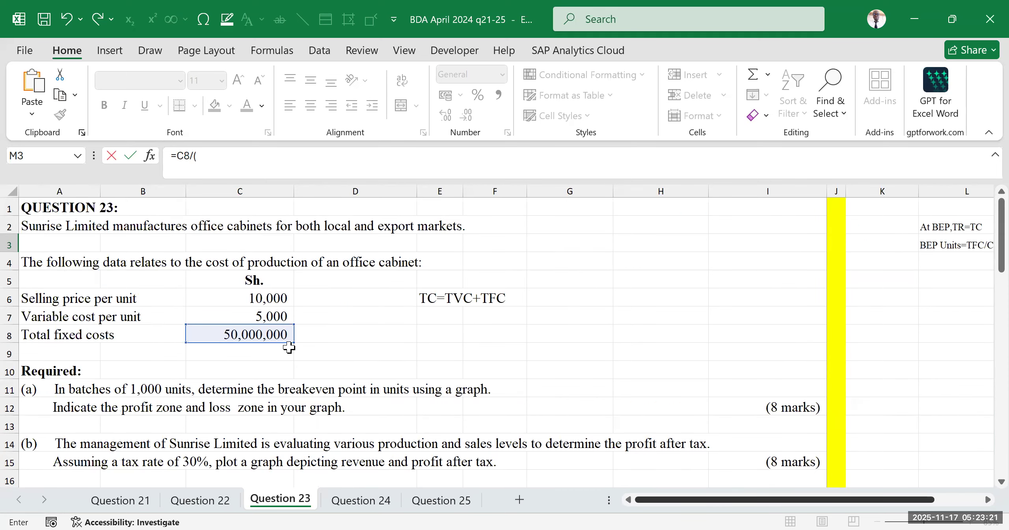
click(211, 301)
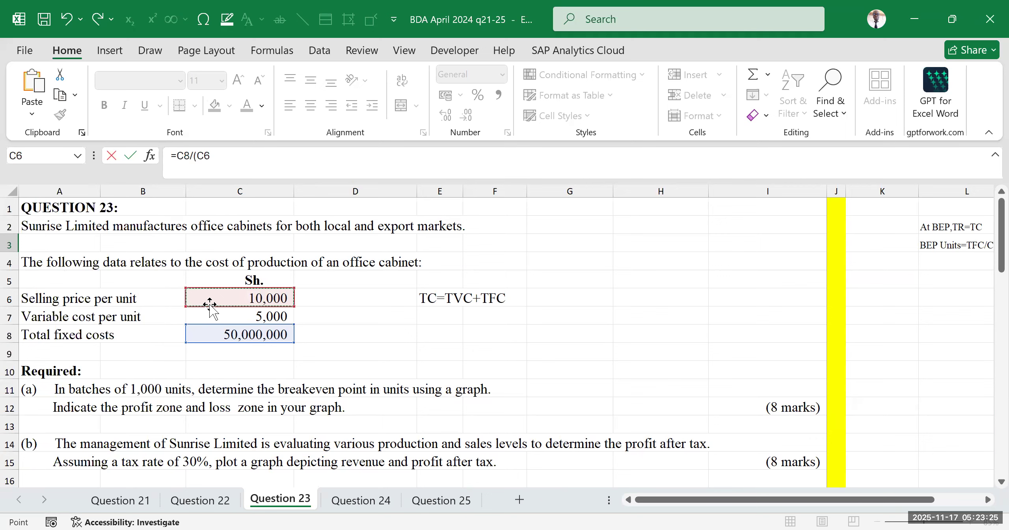
text(-)
click(228, 314)
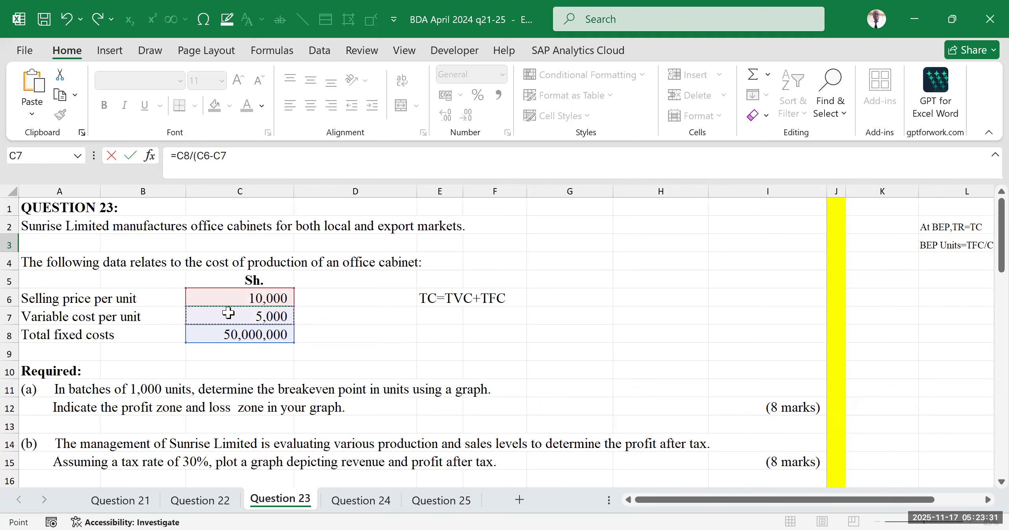
text())
key(Return)
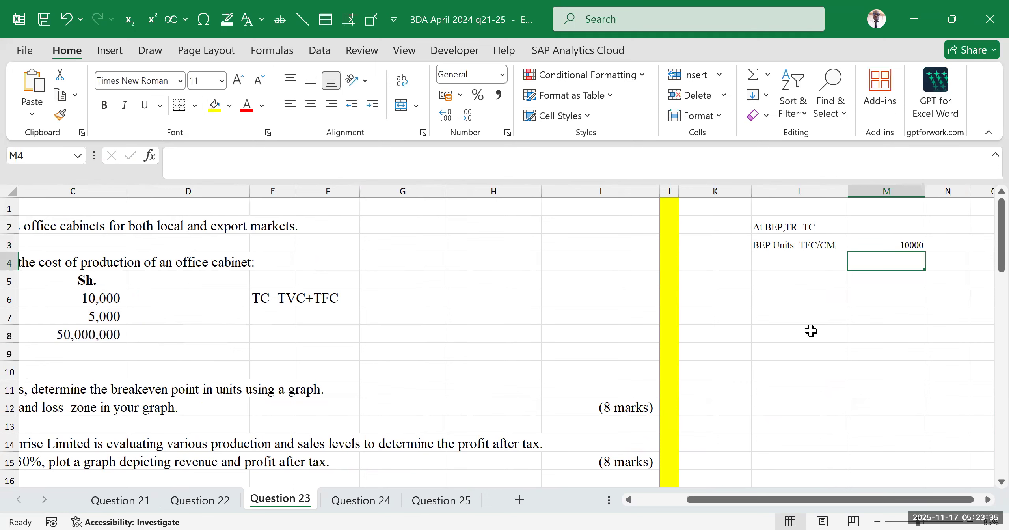
Check the breakeven units calculation in M3 against the TFC/CM note in L3 and the cost data.
click(920, 337)
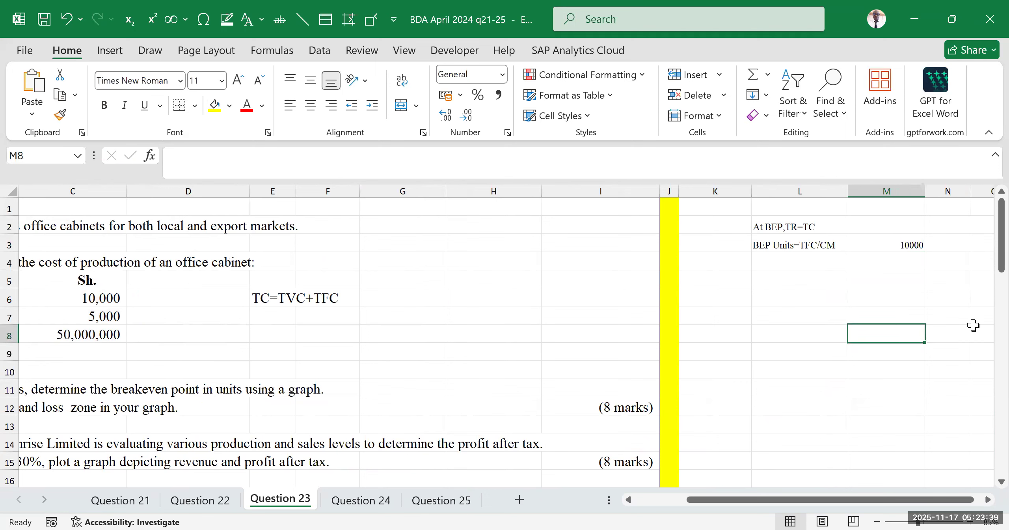
click(803, 421)
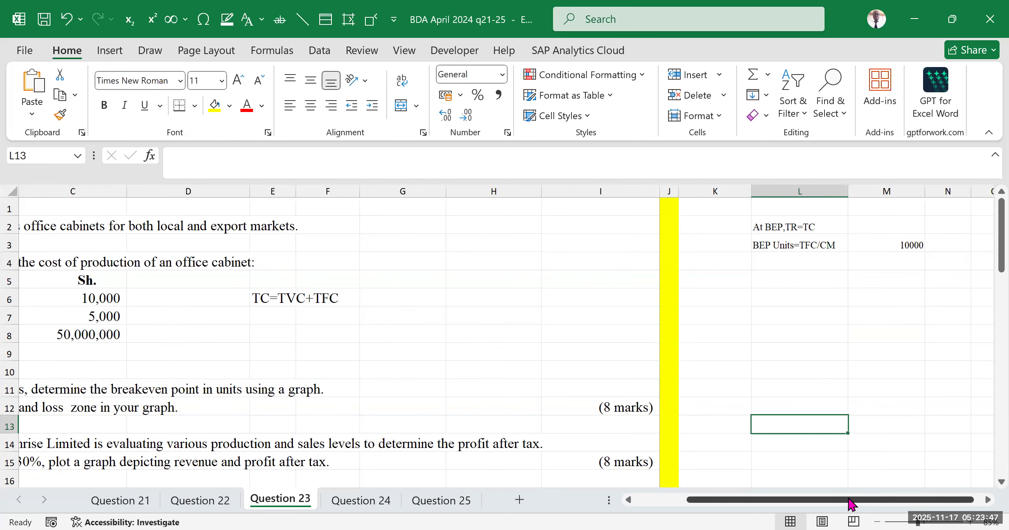
drag(849, 503, 858, 504)
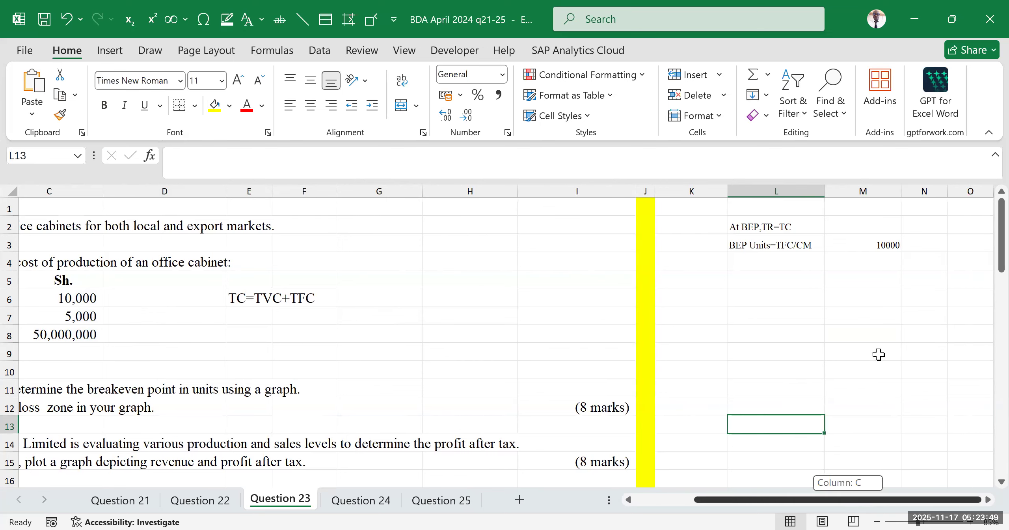
click(877, 337)
click(932, 350)
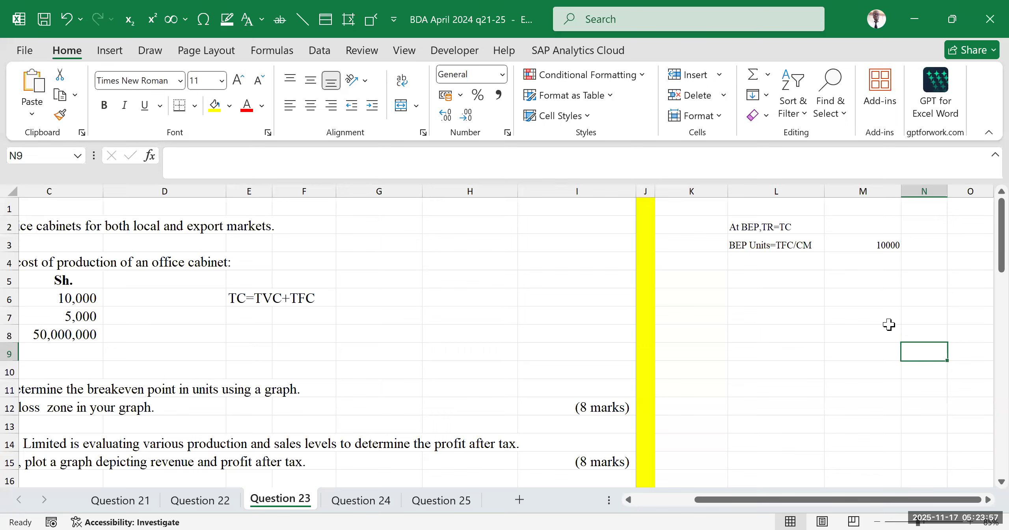
click(860, 244)
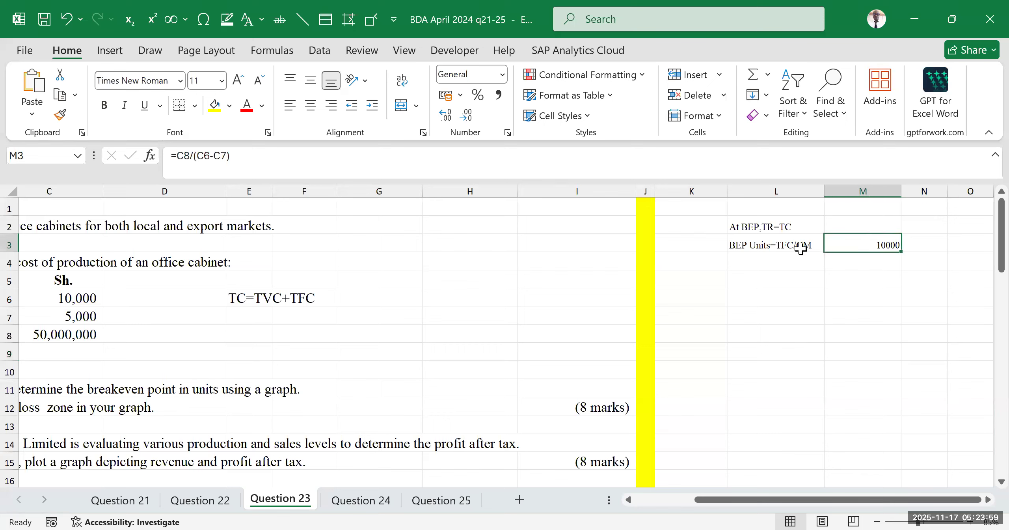
click(798, 248)
double_click(794, 246)
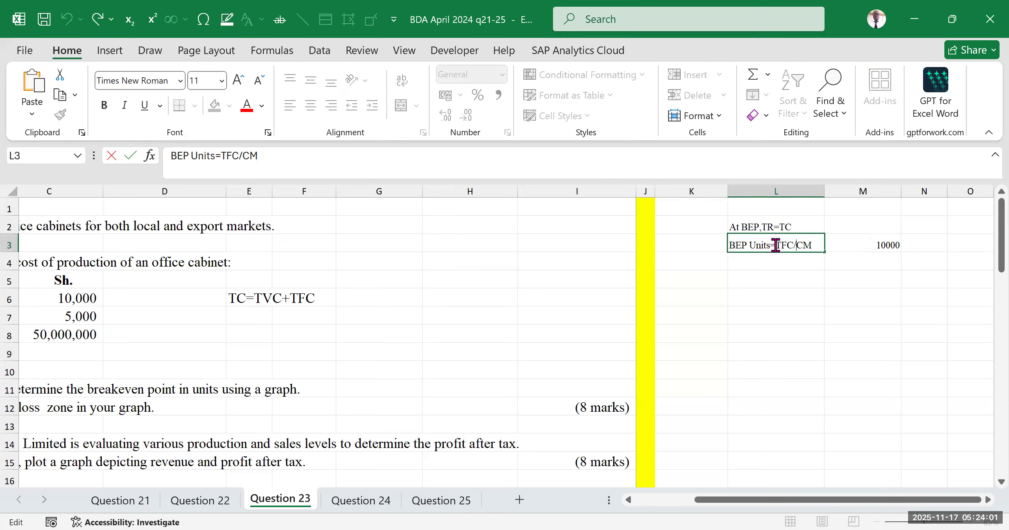
drag(776, 247, 812, 252)
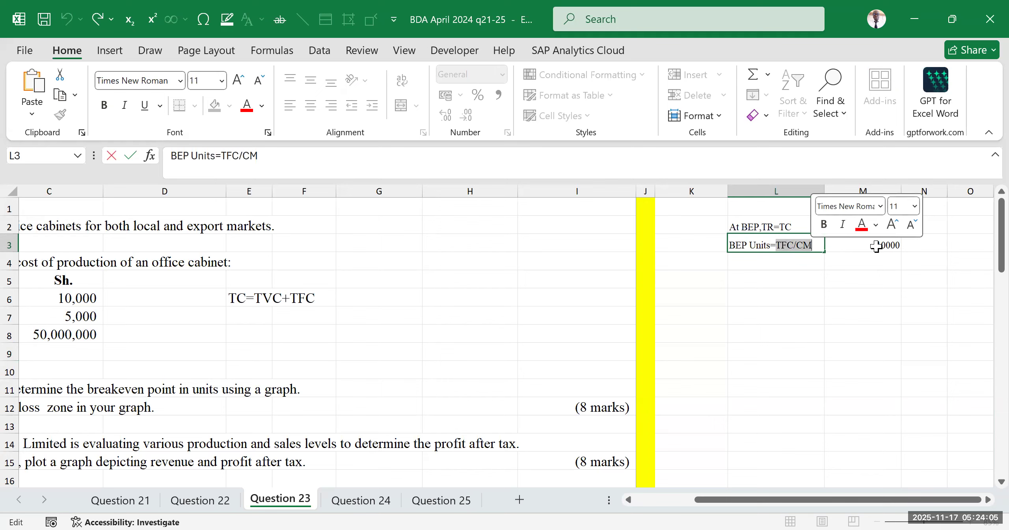
click(781, 244)
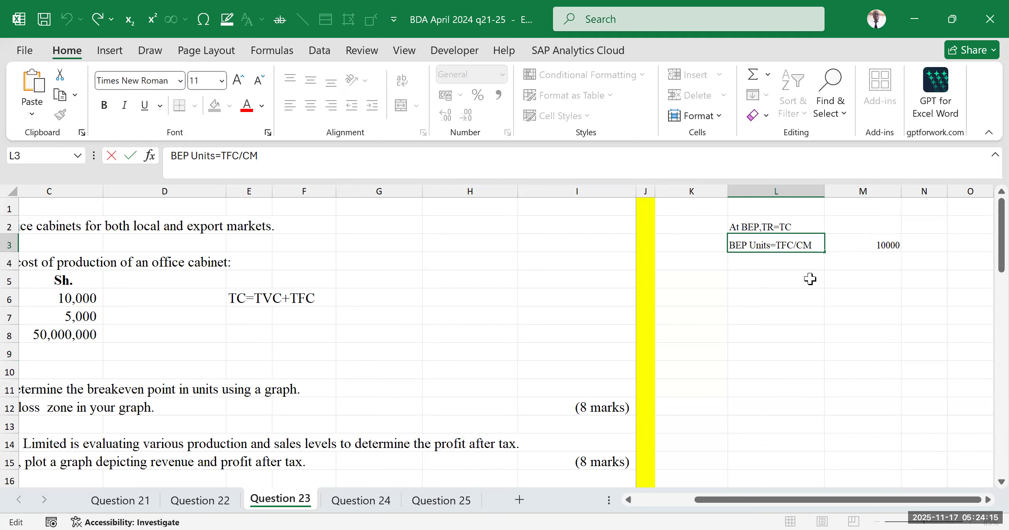
drag(851, 500, 618, 456)
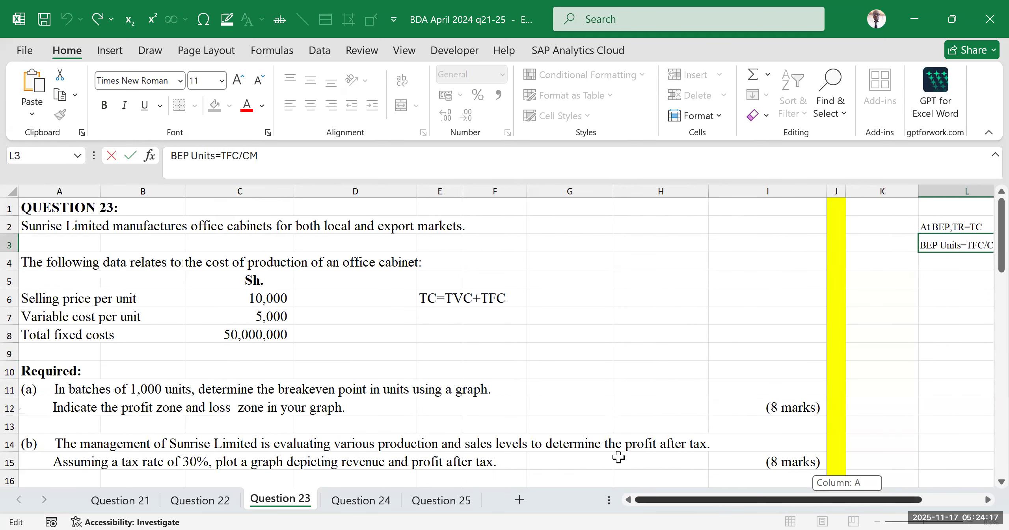
click(103, 317)
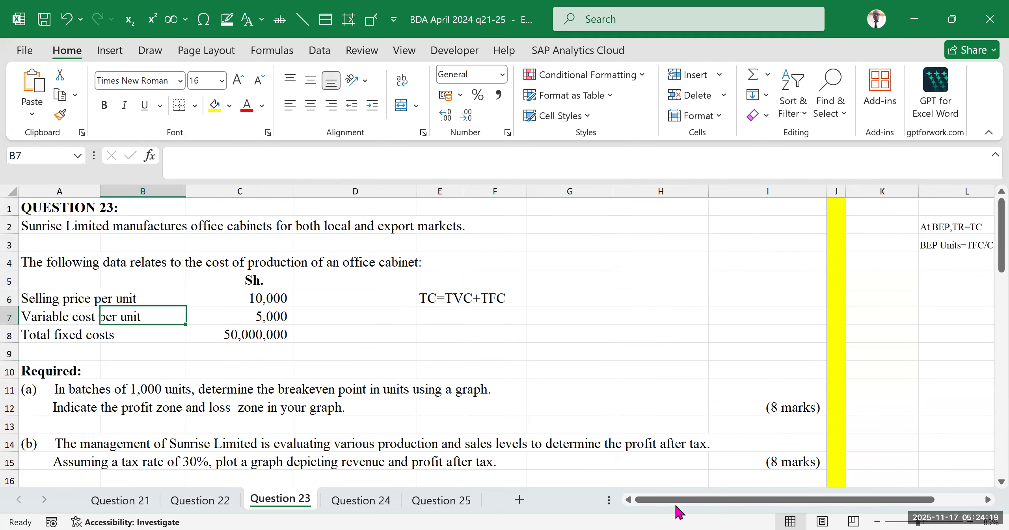
drag(721, 504, 789, 467)
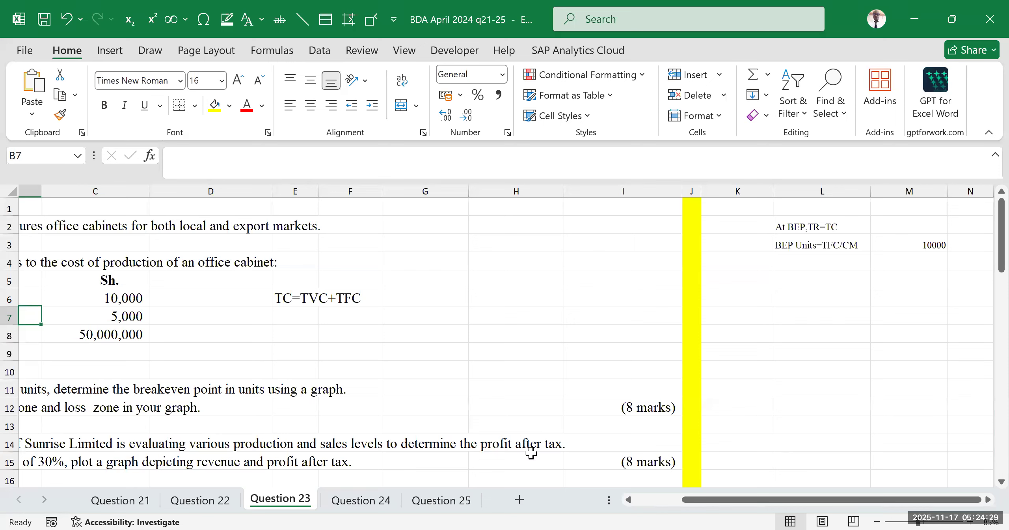
Re-read requirement (a) for the batch size and check the free cells below the breakeven note for the units table.
click(695, 337)
click(769, 302)
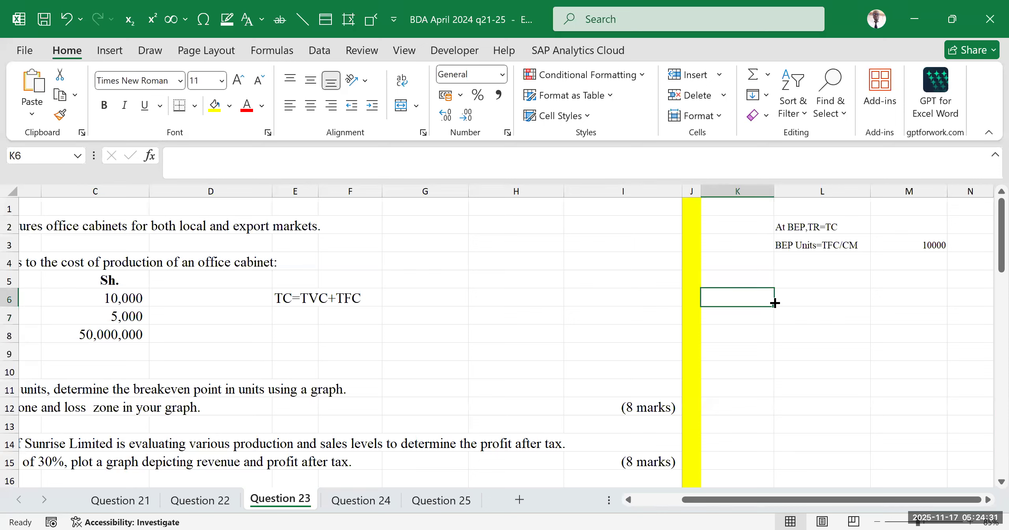
drag(806, 500, 757, 500)
scroll(207, 307, down, 1)
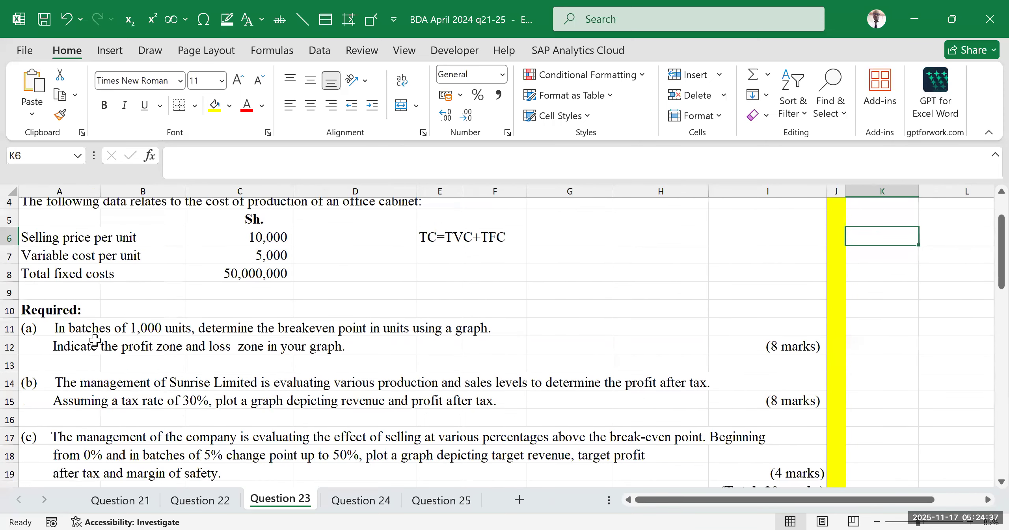
drag(806, 503, 886, 365)
scroll(874, 367, up, 1)
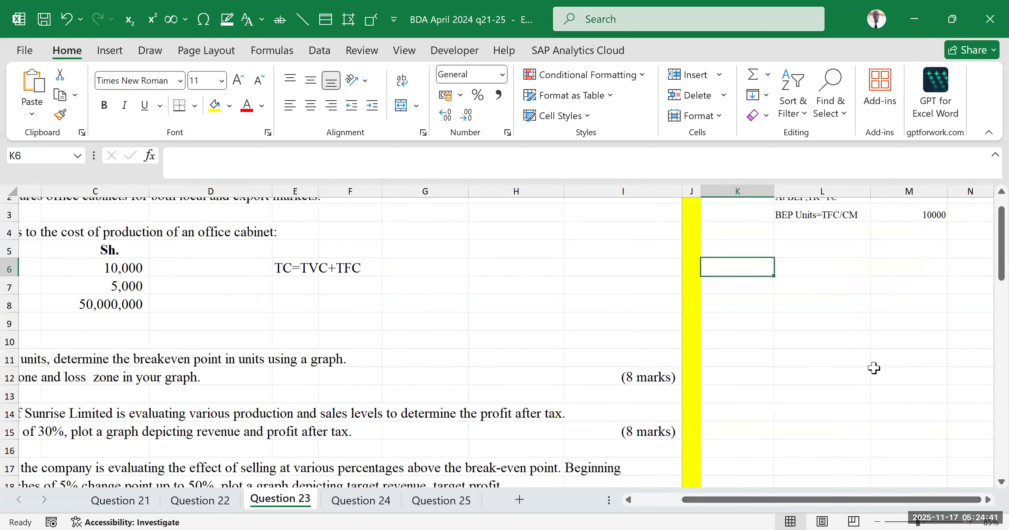
click(874, 367)
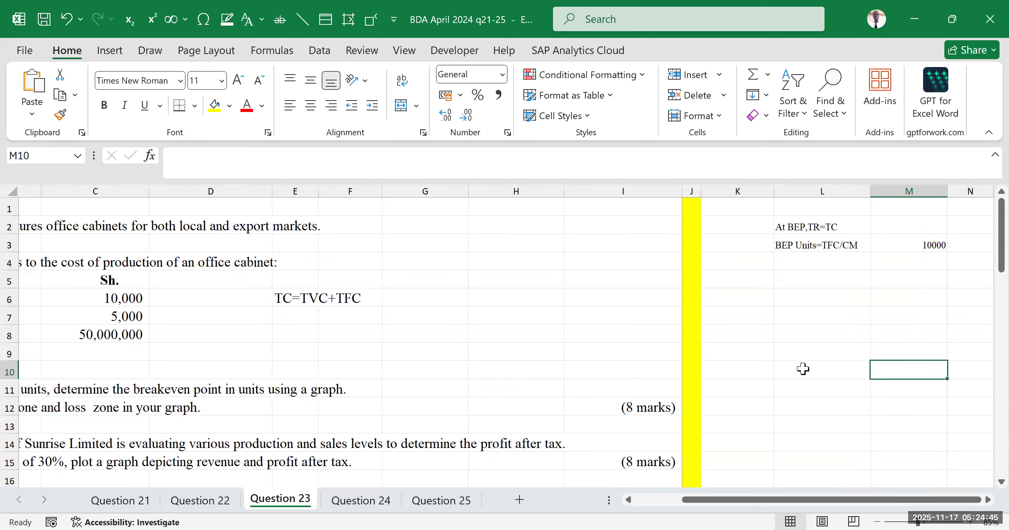
click(851, 371)
Enter the heading UNITS in K5 with the first two unit levels, 0 and 1000, in K6 and K7.
click(760, 284)
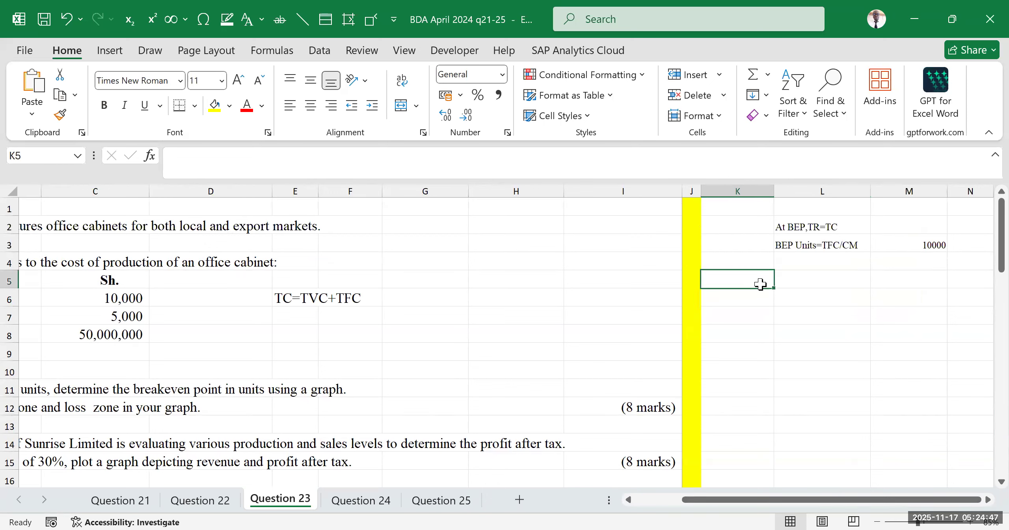
text(UNITS)
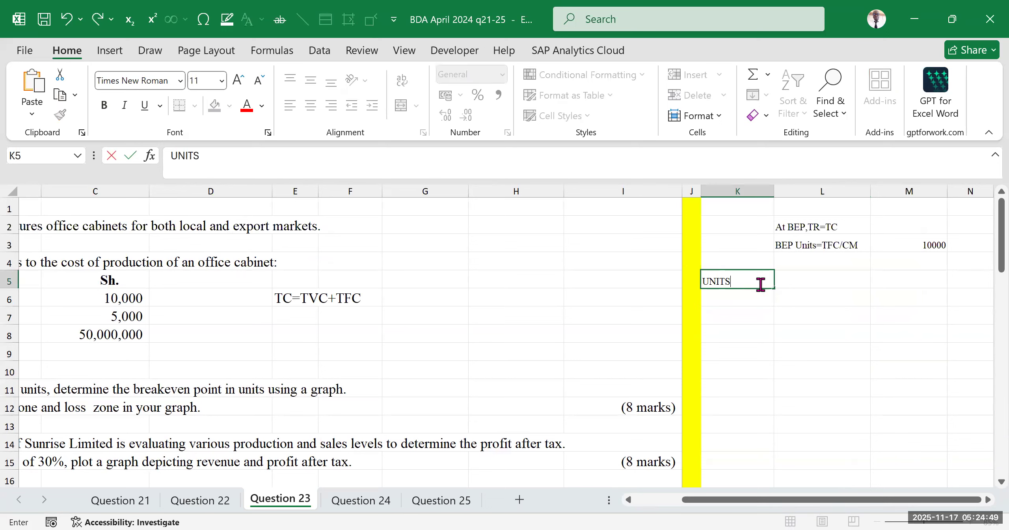
key(Return)
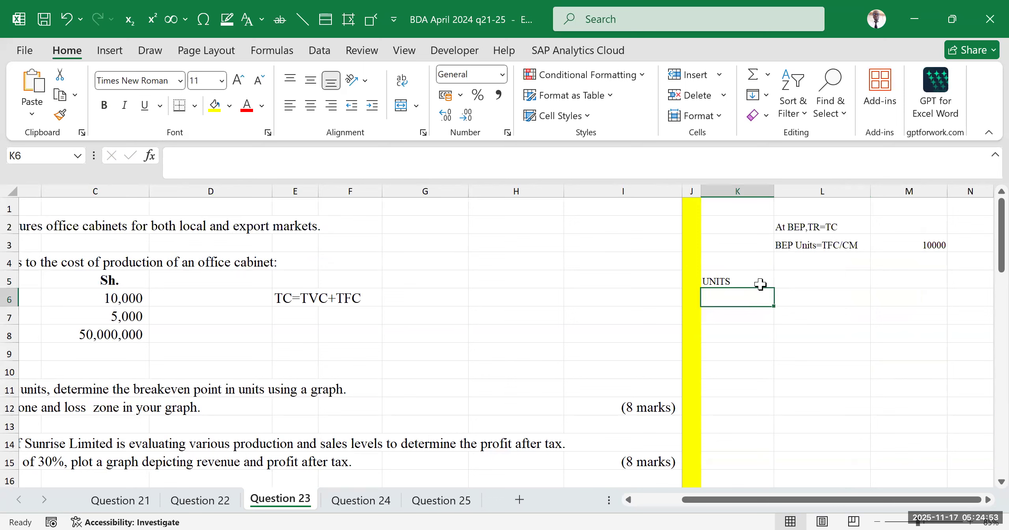
text(0)
key(Return)
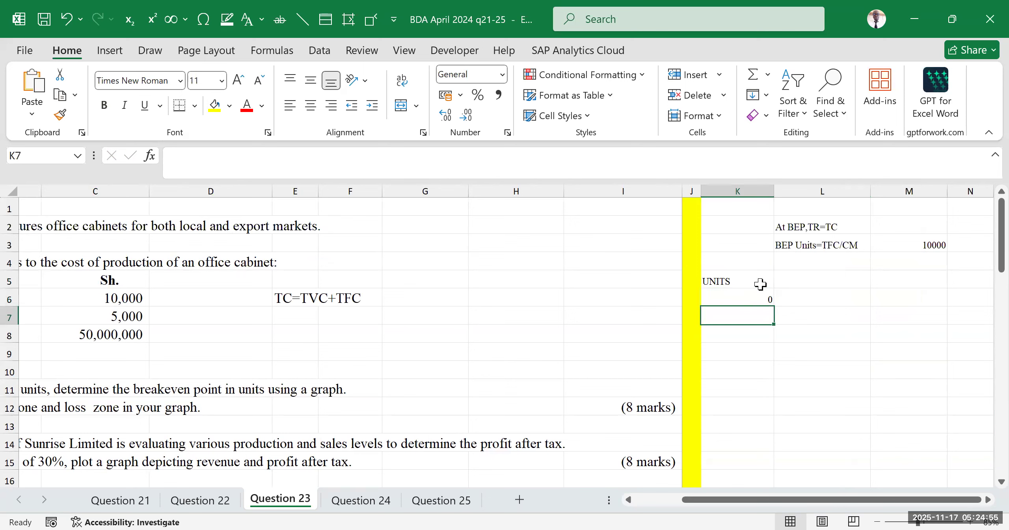
text(1000)
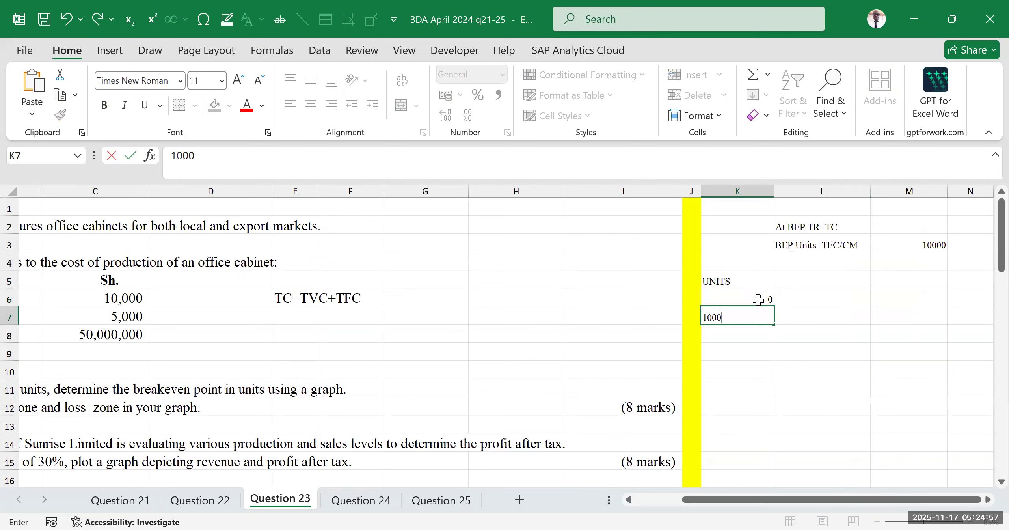
key(Up)
key(shift+Down)
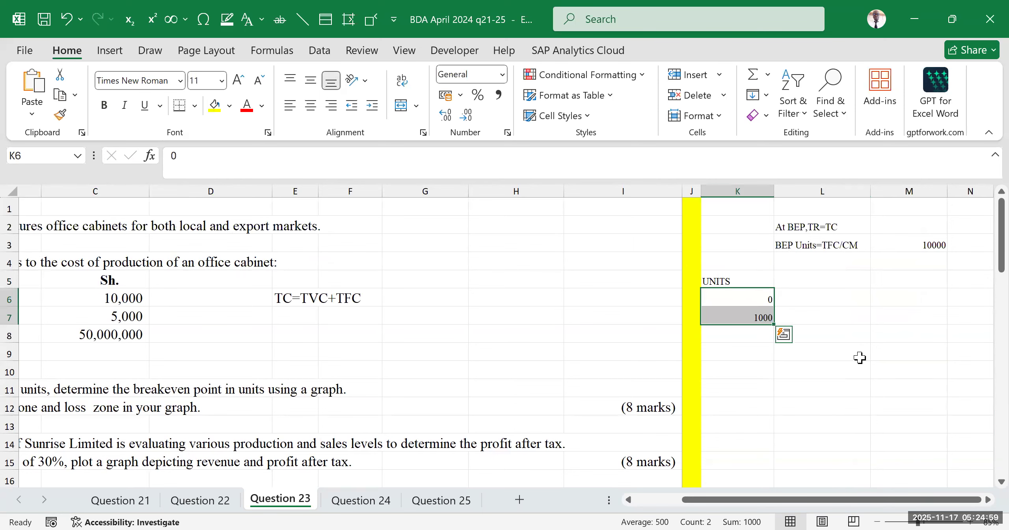
Review the batch size and profit and loss zone wording of requirement (a) against the first two unit levels in K6:K7.
drag(804, 499, 629, 502)
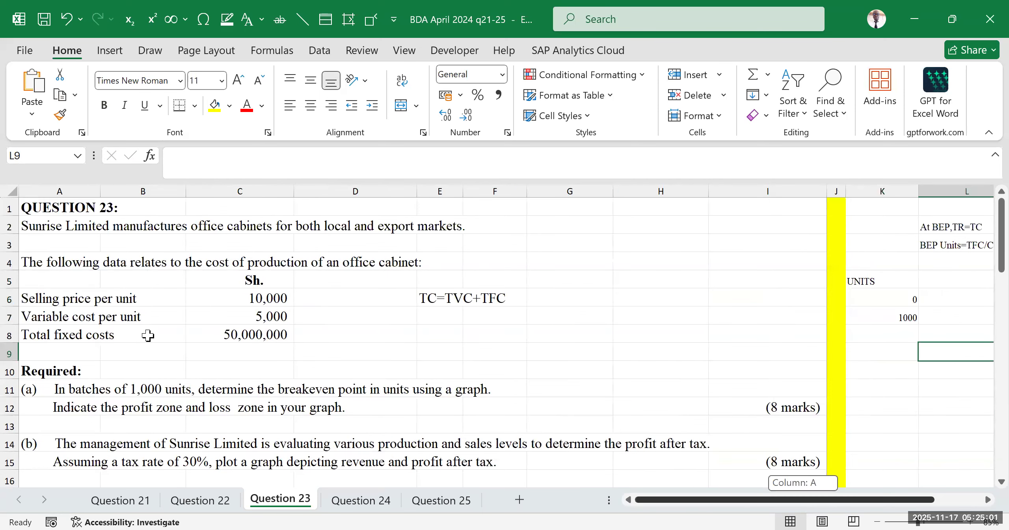
scroll(108, 333, down, 1)
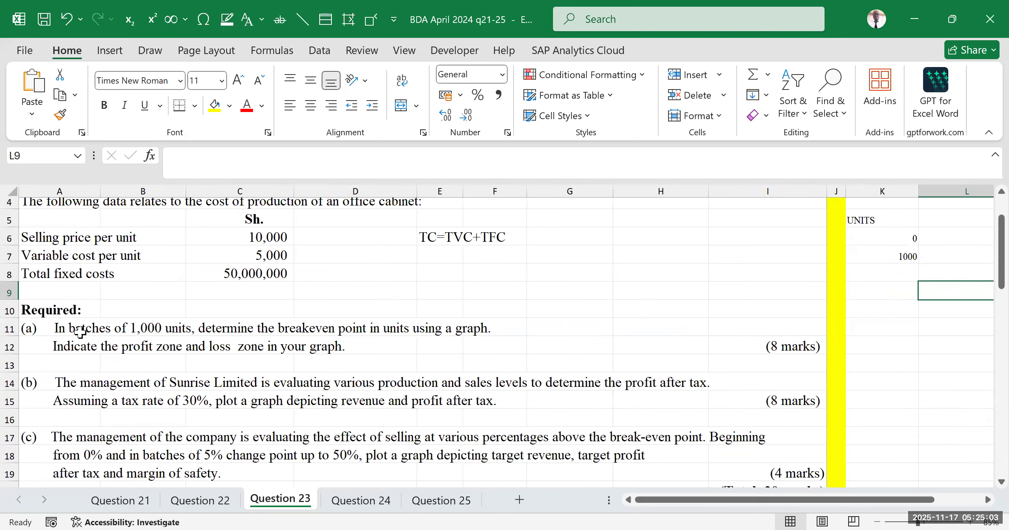
click(76, 331)
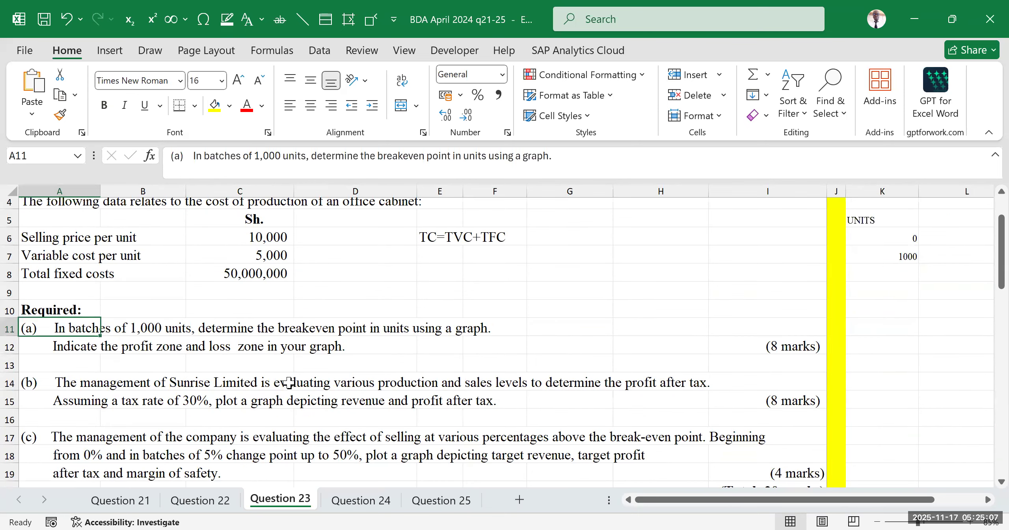
scroll(746, 456, down, 1)
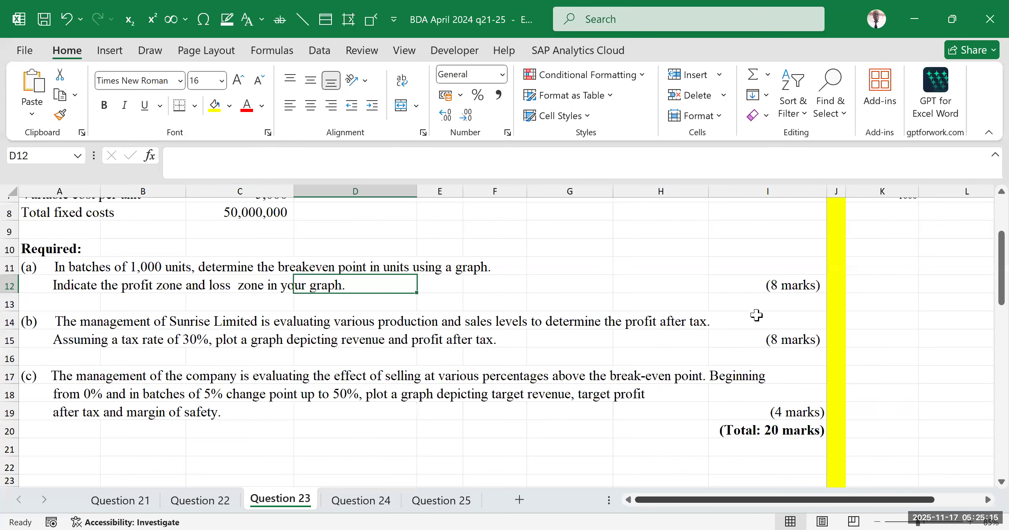
drag(756, 299, 756, 316)
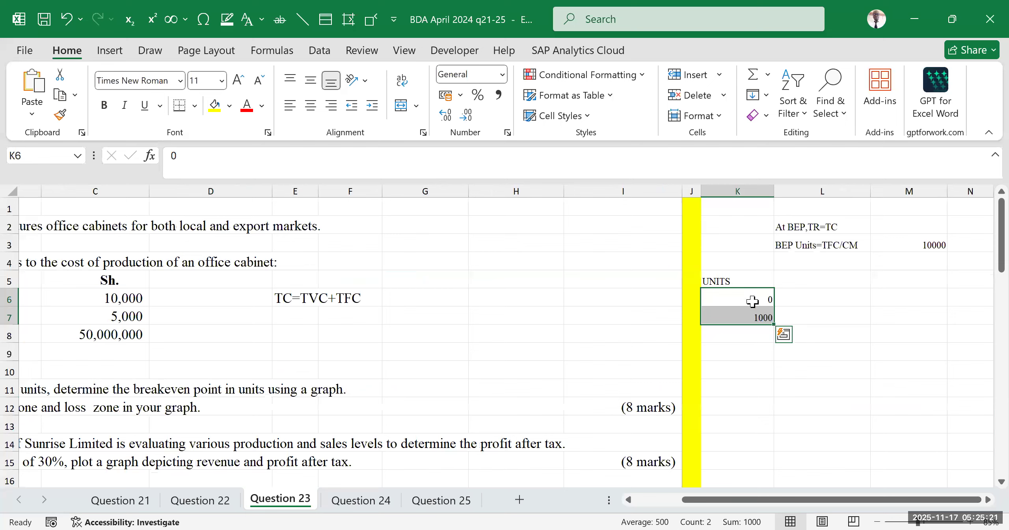
click(759, 311)
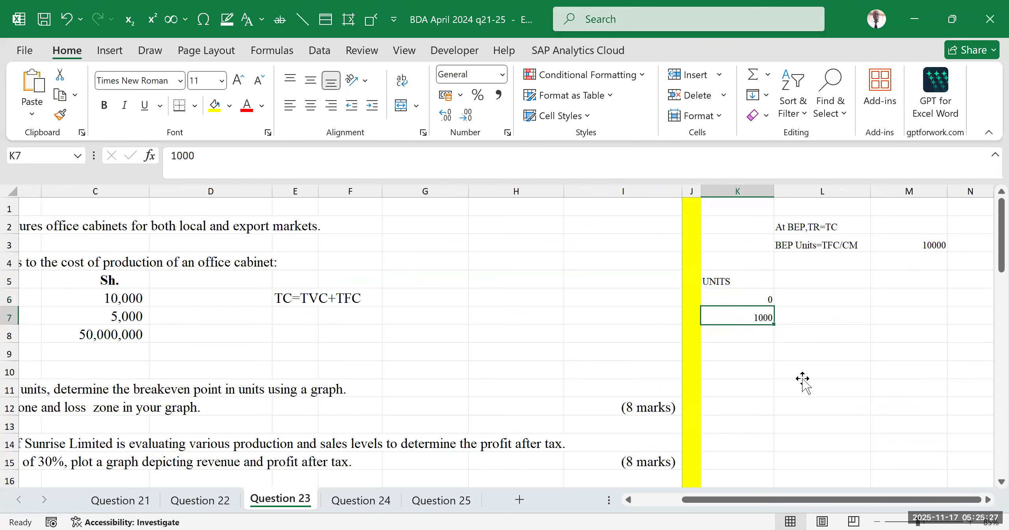
click(843, 368)
click(913, 303)
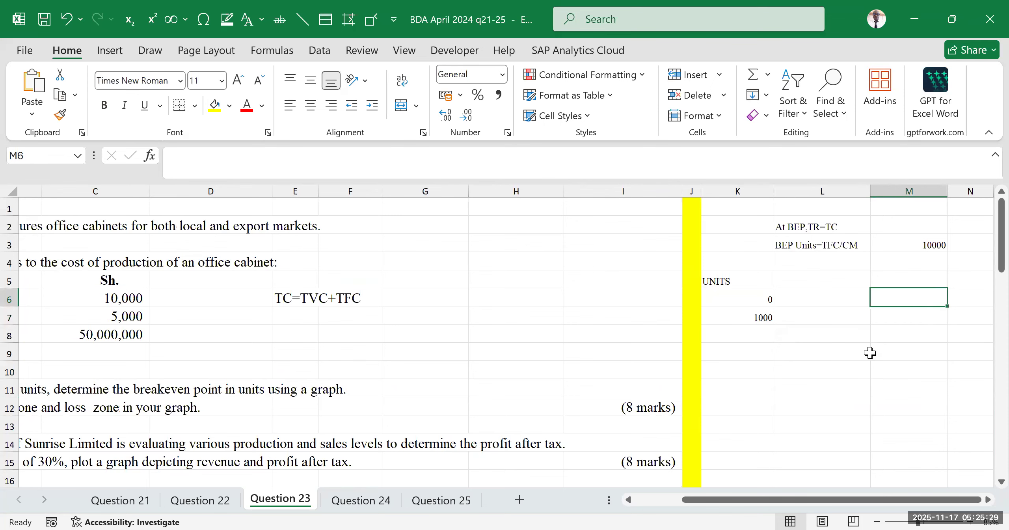
Compare the breakeven units in M3 with the starting levels in K6:K7 and the rows below to judge the series length.
drag(864, 245, 947, 244)
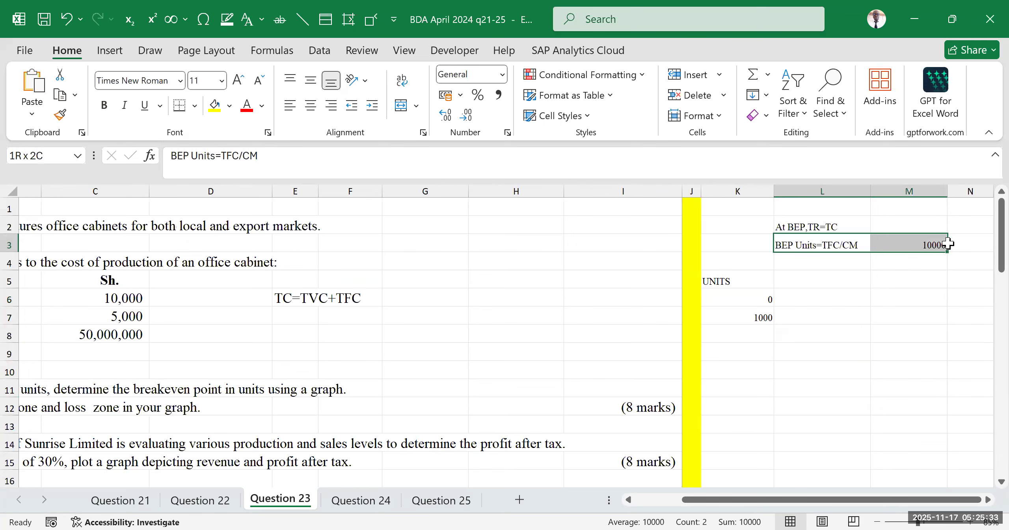
click(743, 303)
shift+click(746, 315)
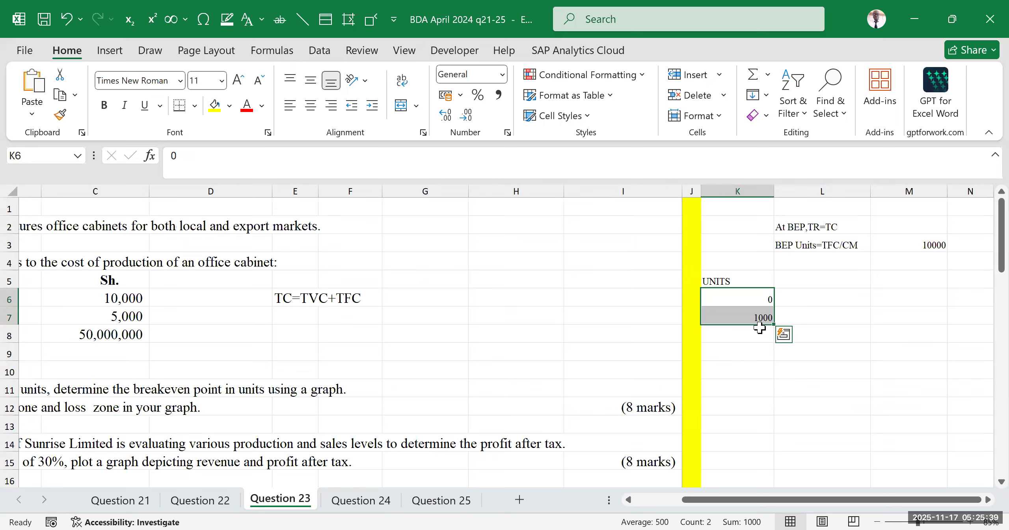
click(902, 249)
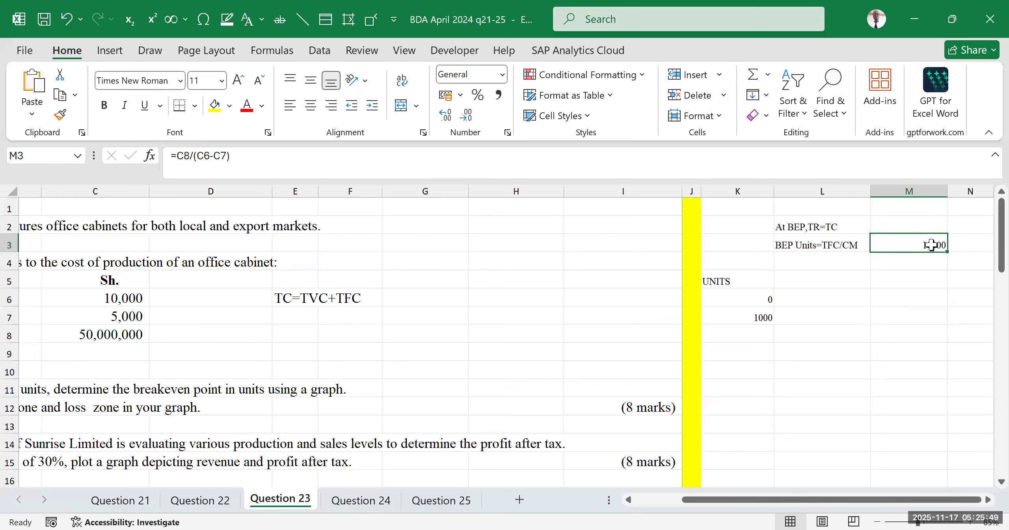
click(765, 302)
click(743, 420)
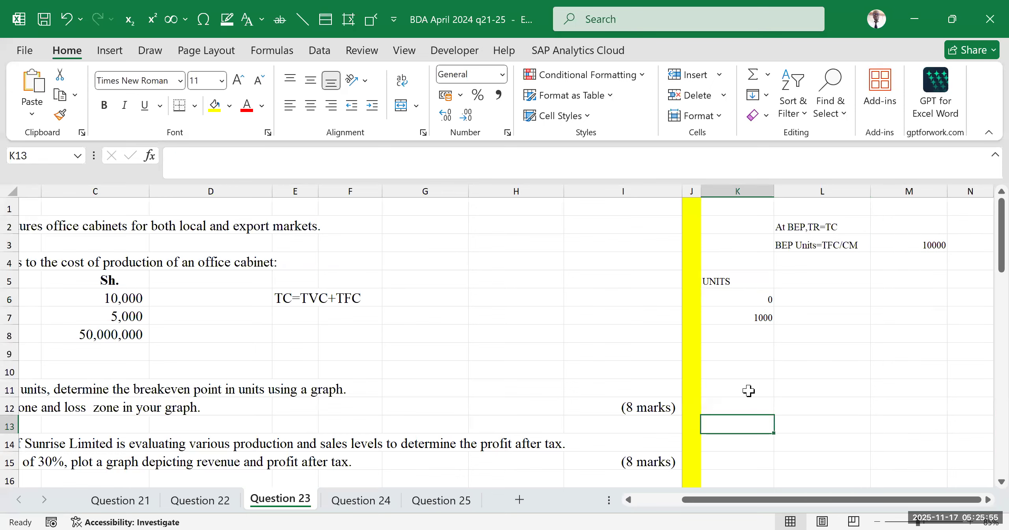
scroll(748, 388, down, 2)
drag(737, 320, 735, 402)
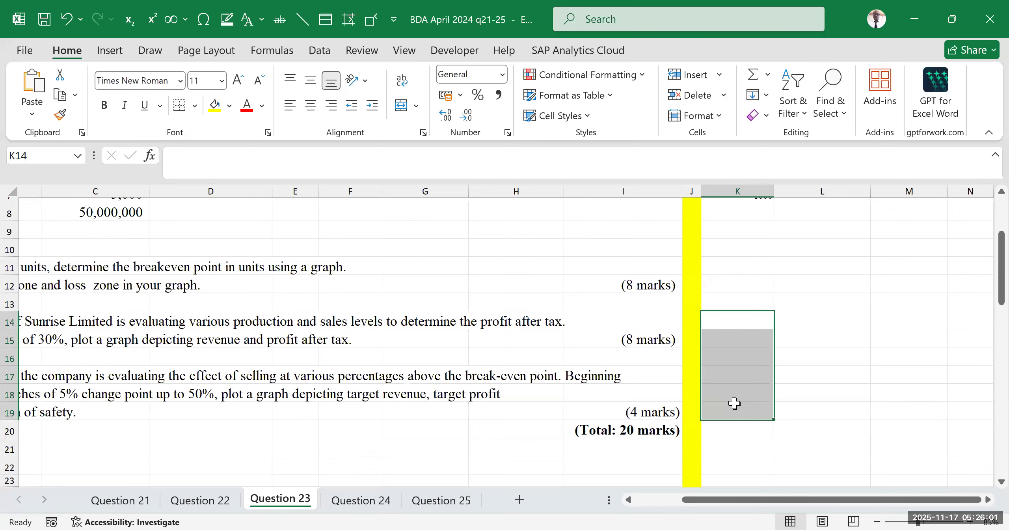
scroll(989, 281, up, 2)
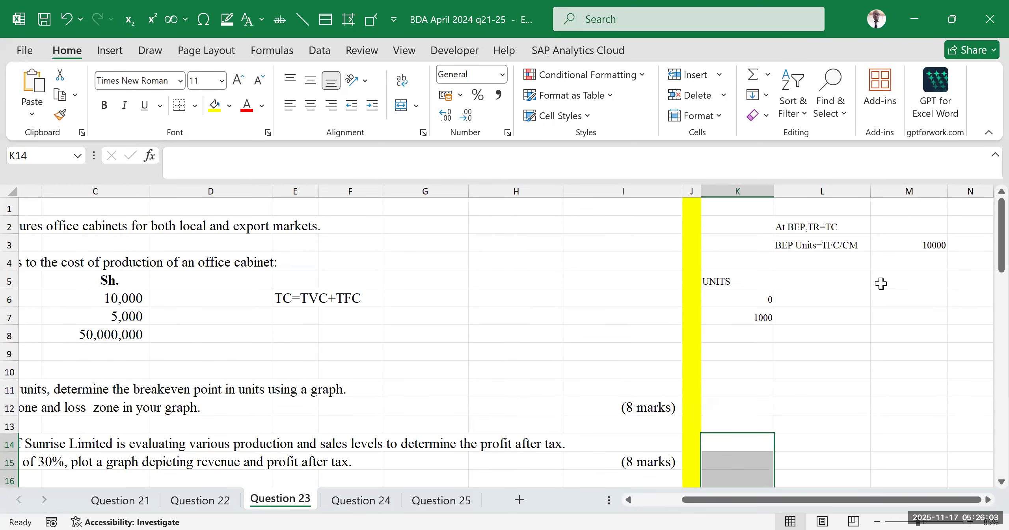
click(933, 249)
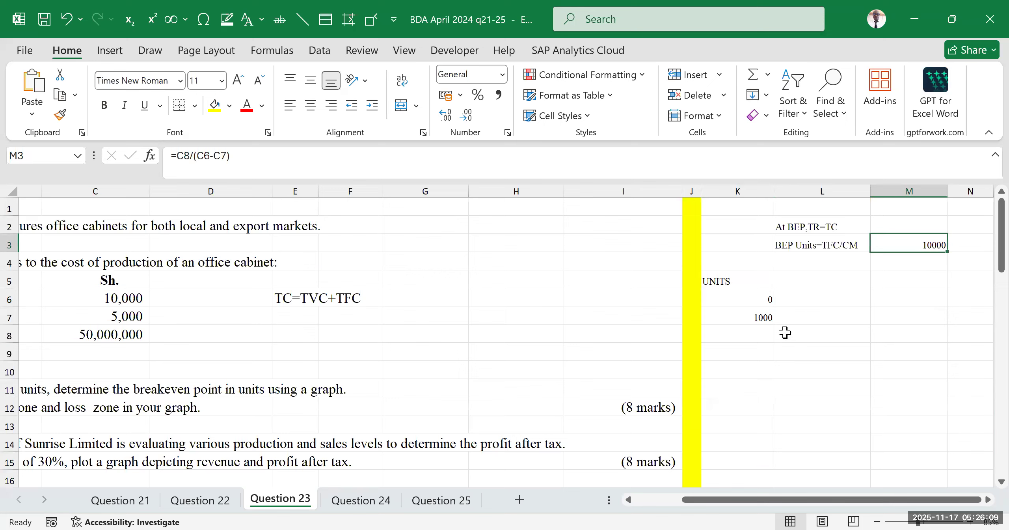
Extend the unit series from K6:K7 in steps of 1,000 down to 20000 in K26.
drag(757, 299, 765, 436)
drag(823, 435, 822, 430)
scroll(822, 430, down, 1)
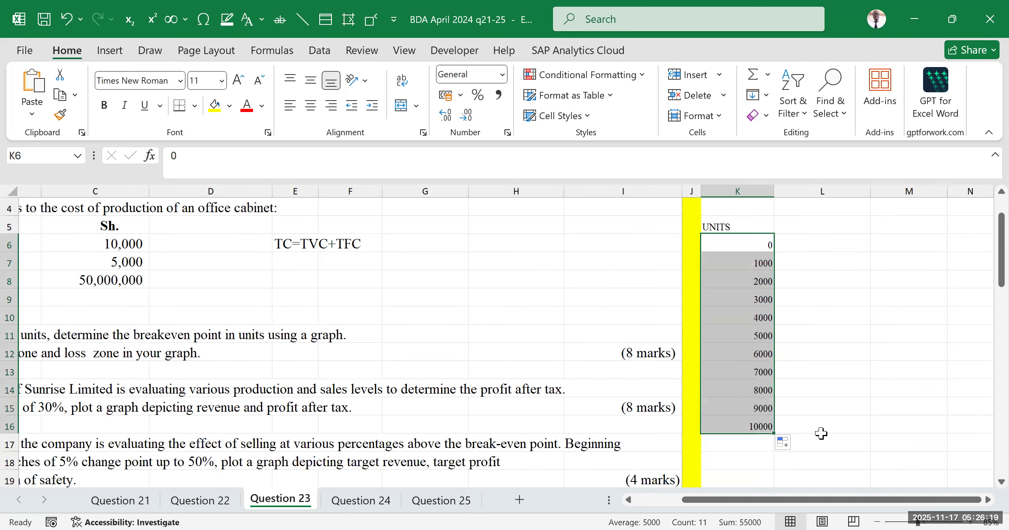
scroll(804, 392, down, 1)
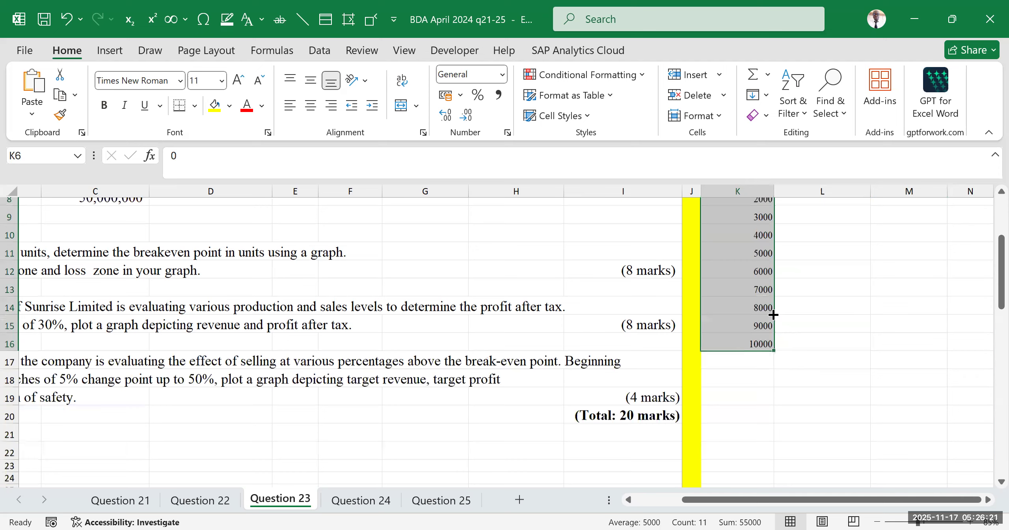
scroll(775, 317, down, 1)
drag(778, 319, 780, 468)
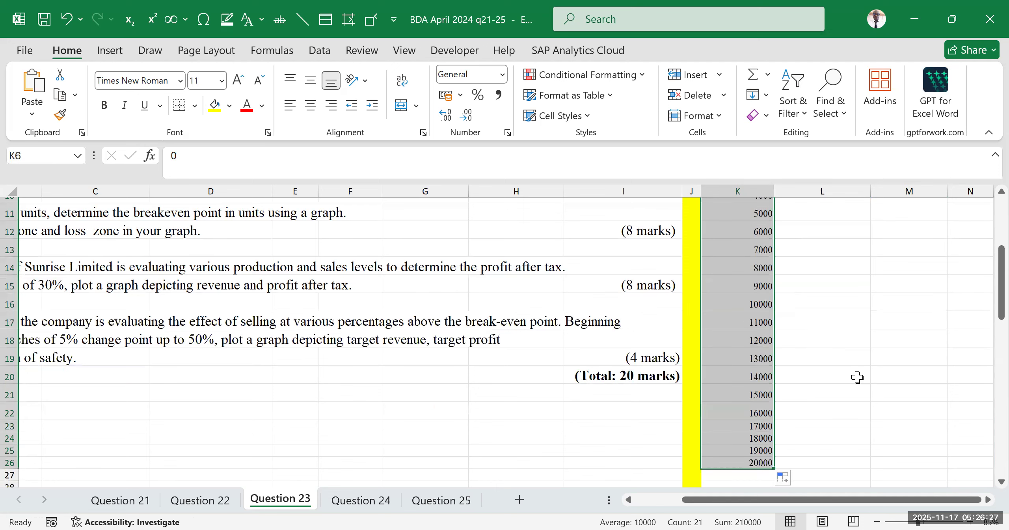
Highlight the breakeven row for 10000 units, cells K16:N16, with a yellow fill.
drag(744, 303, 969, 302)
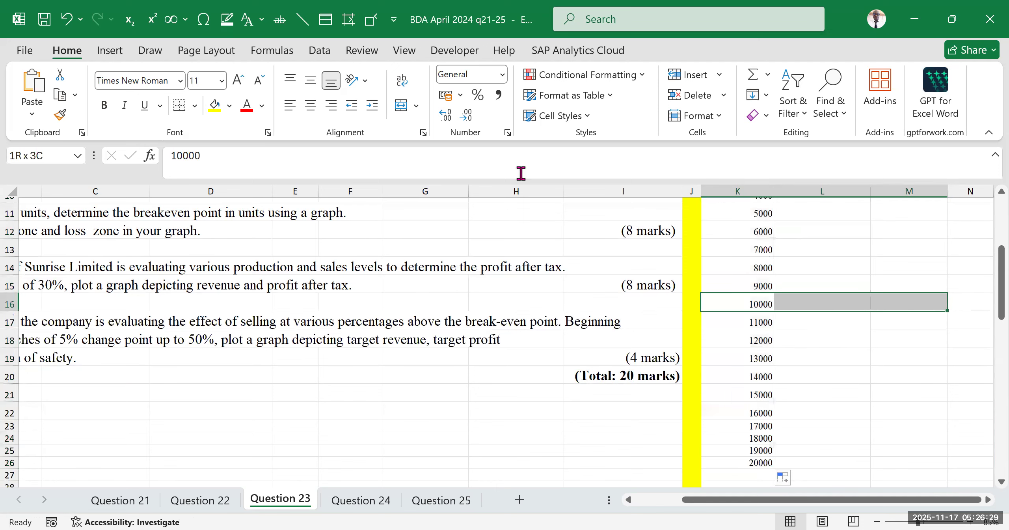
click(214, 110)
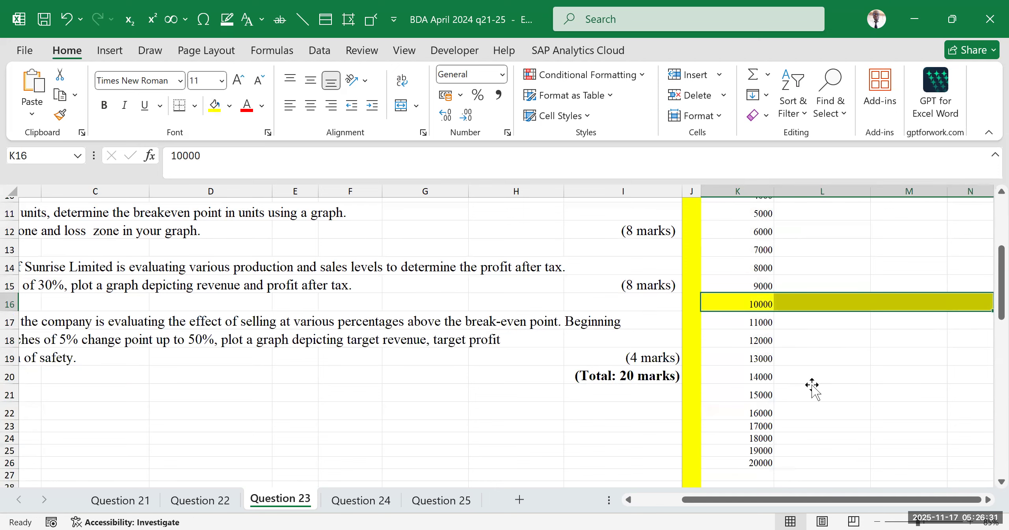
click(811, 391)
Review the completed UNITS column and highlighted breakeven row against the cost data and the wording of requirement (a).
scroll(814, 308, up, 3)
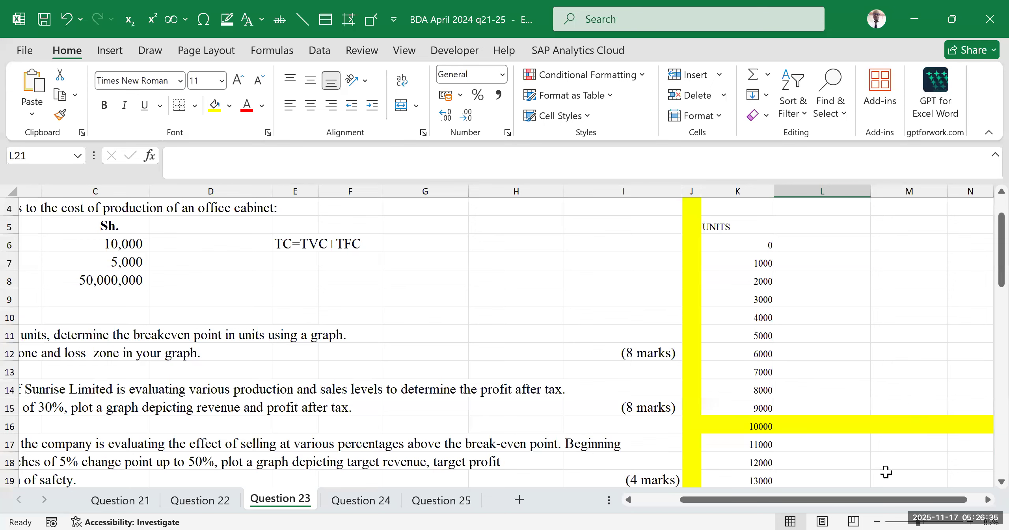
key(Right)
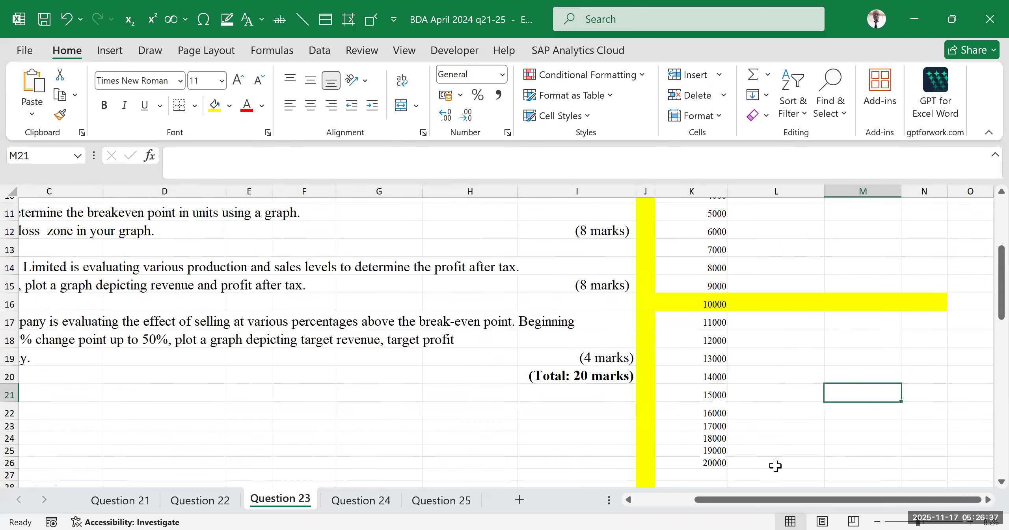
scroll(209, 383, left, 2)
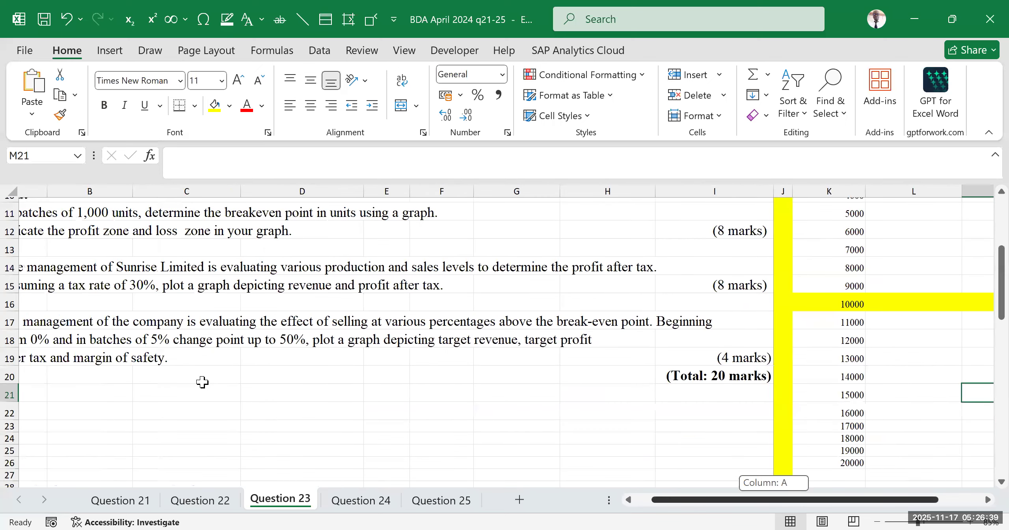
scroll(271, 401, up, 3)
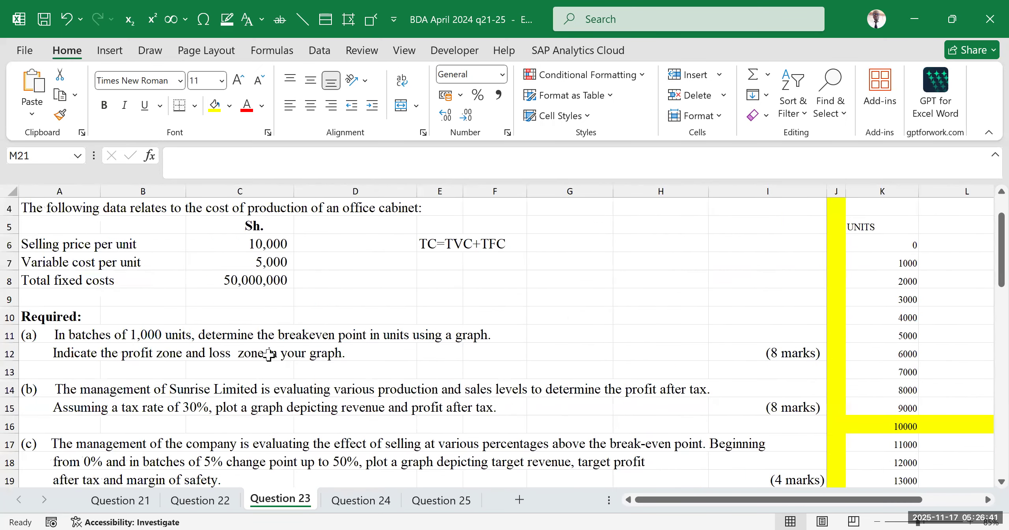
scroll(269, 354, down, 1)
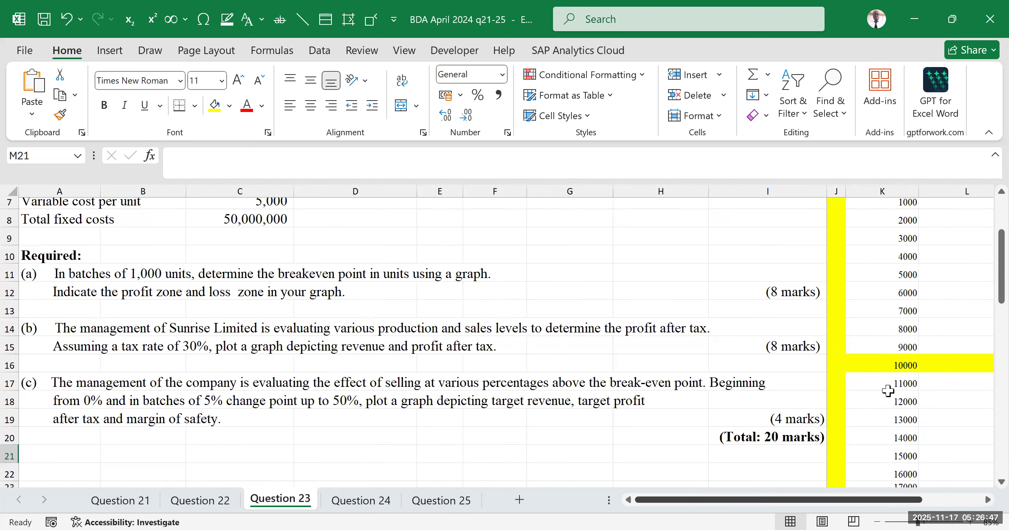
scroll(776, 303, up, 2)
scroll(776, 302, right, 2)
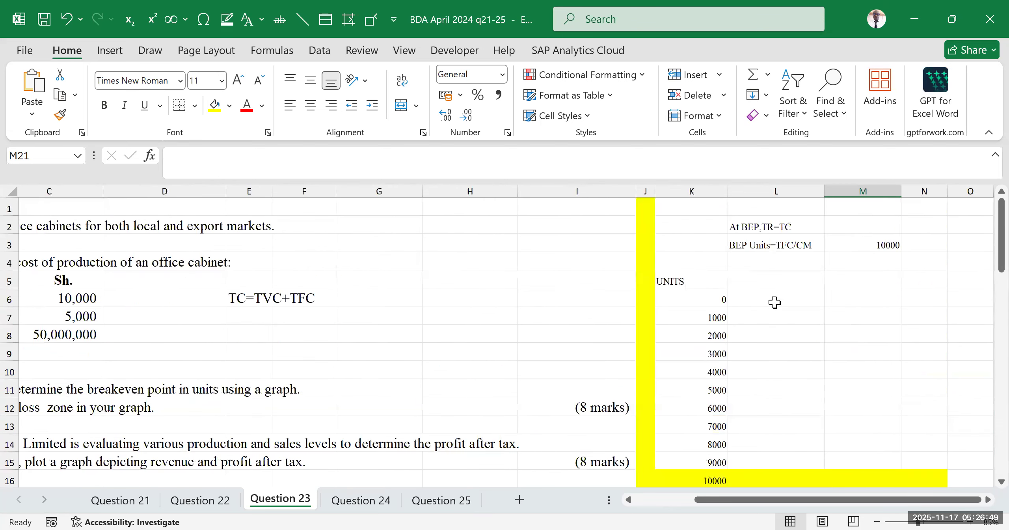
Add the column heading TR in L5 beside UNITS, with reference to the breakeven notes in L2:L3.
click(777, 246)
click(829, 324)
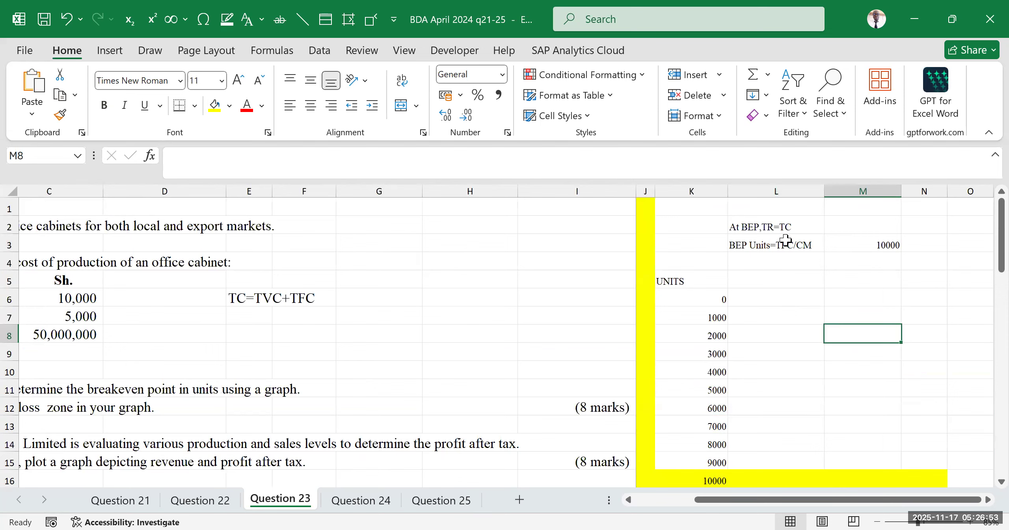
click(786, 244)
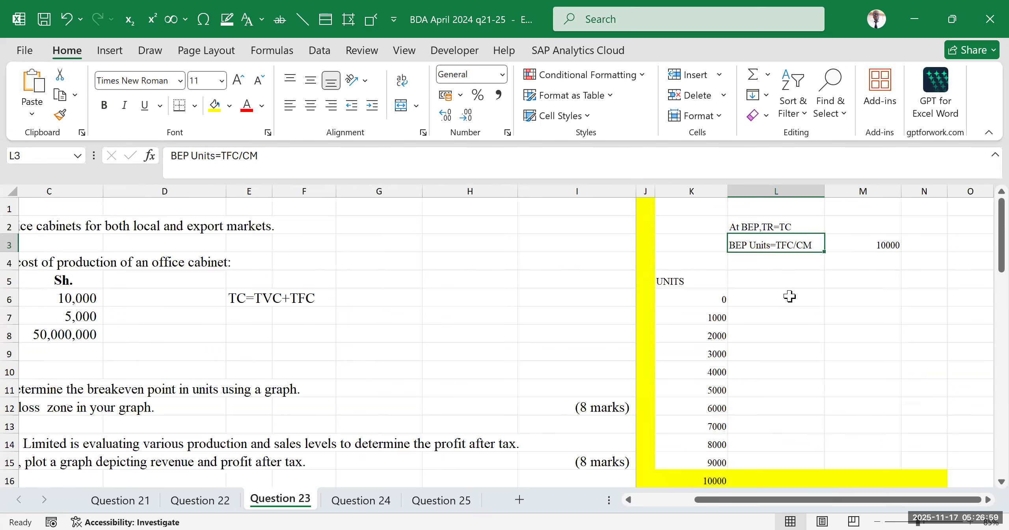
click(777, 229)
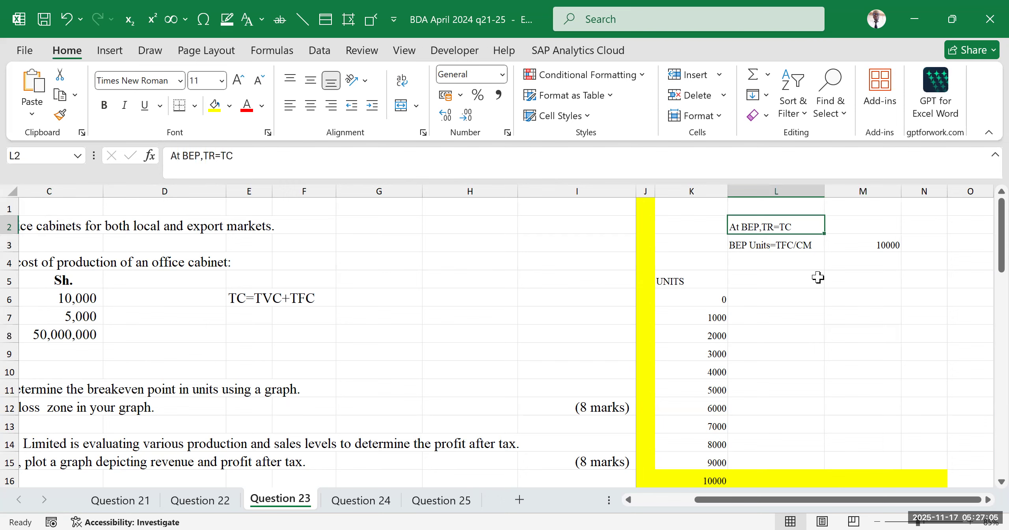
click(769, 275)
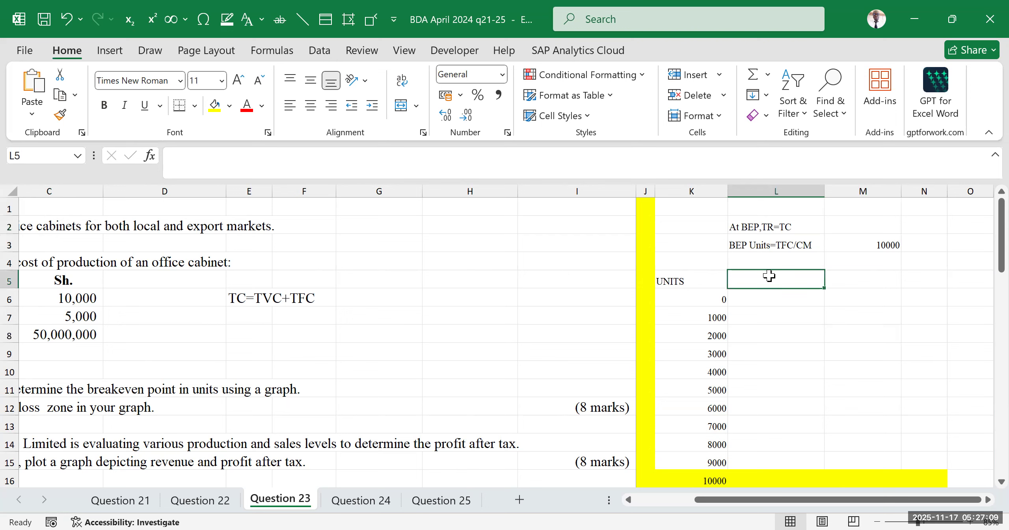
text(B)
key(BackSpace)
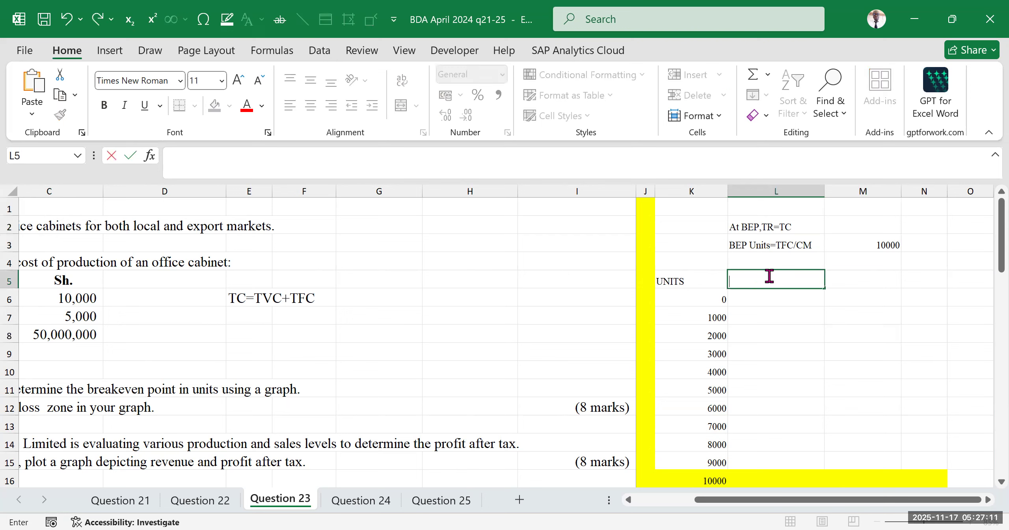
text(TR)
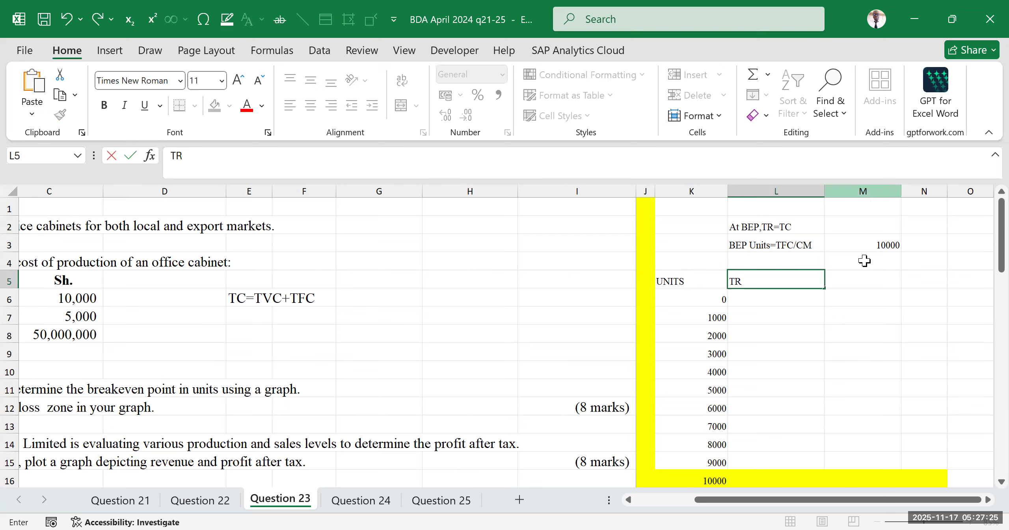
click(841, 365)
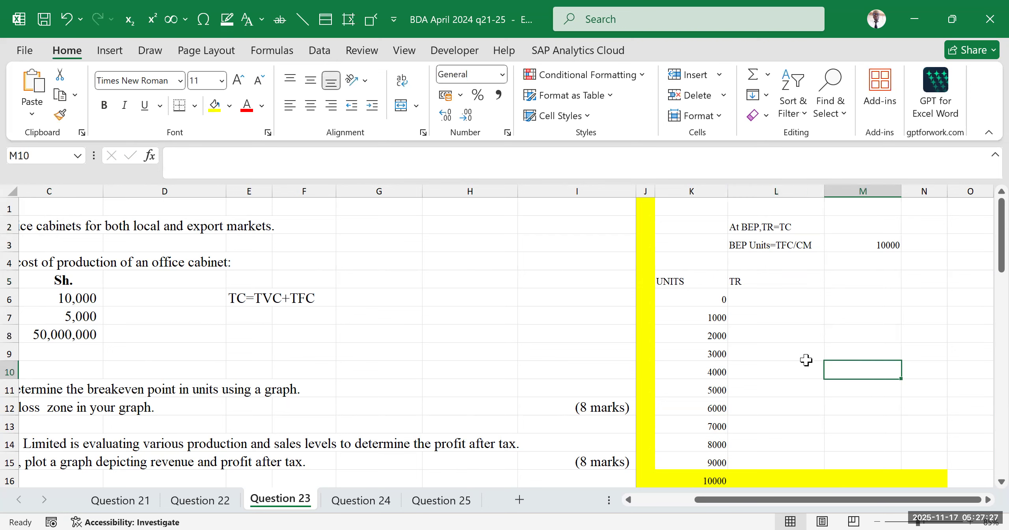
Check the unit levels in column K and add the column heading TFC in M5.
click(851, 276)
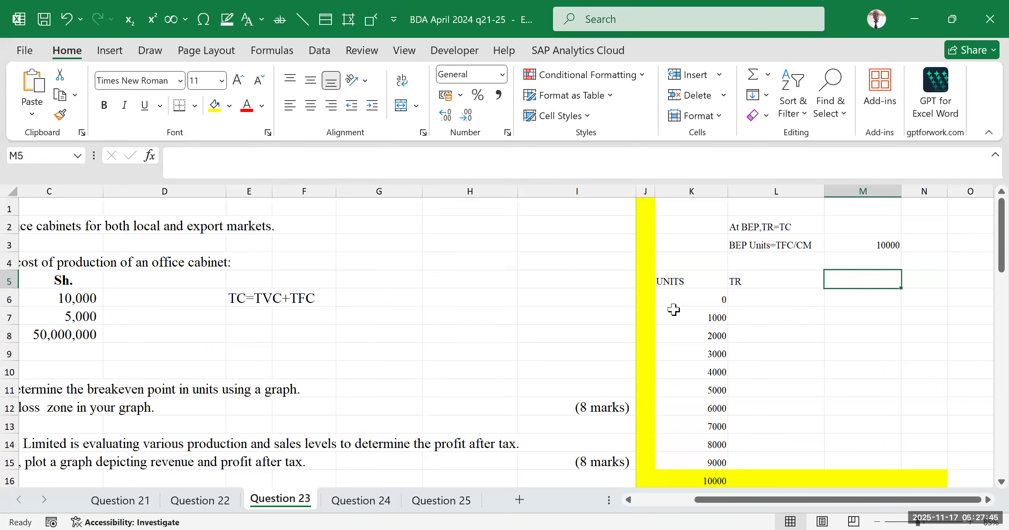
drag(671, 307, 696, 410)
click(699, 353)
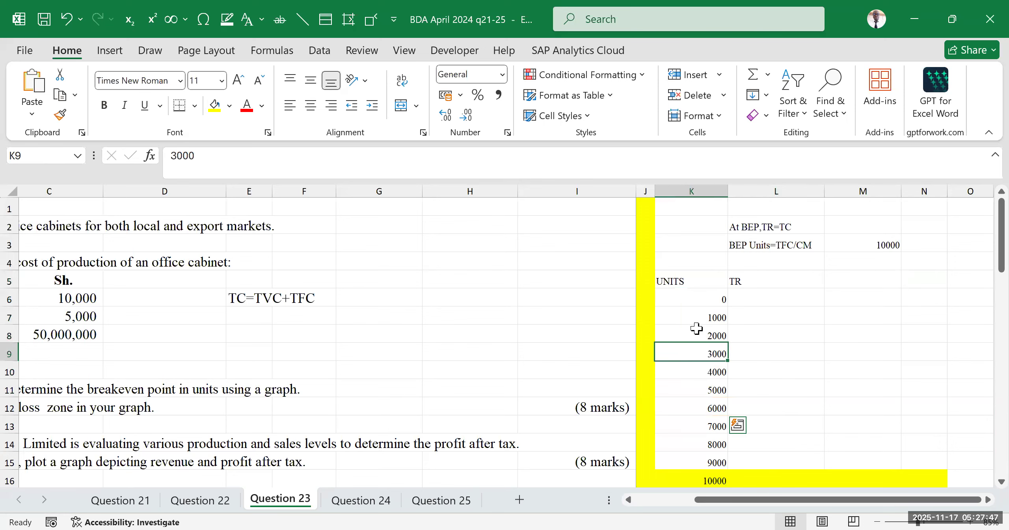
click(705, 320)
scroll(715, 303, down, 3)
click(702, 298)
drag(710, 444, 710, 455)
scroll(802, 307, up, 4)
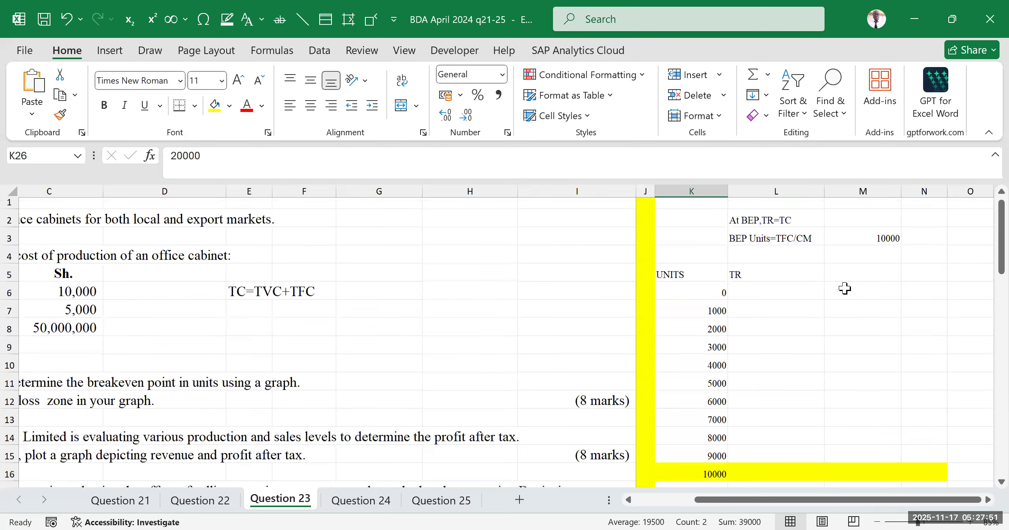
click(847, 281)
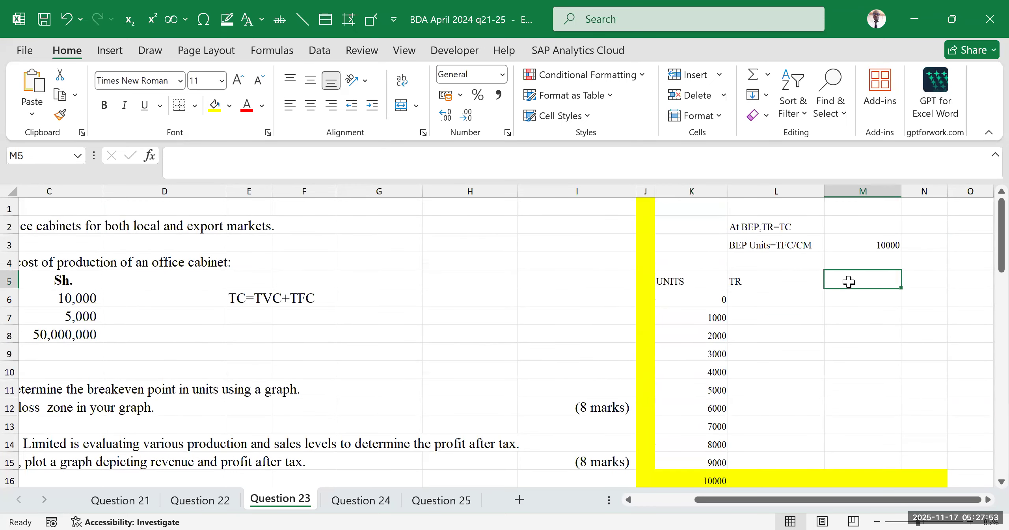
text(TFC)
click(871, 336)
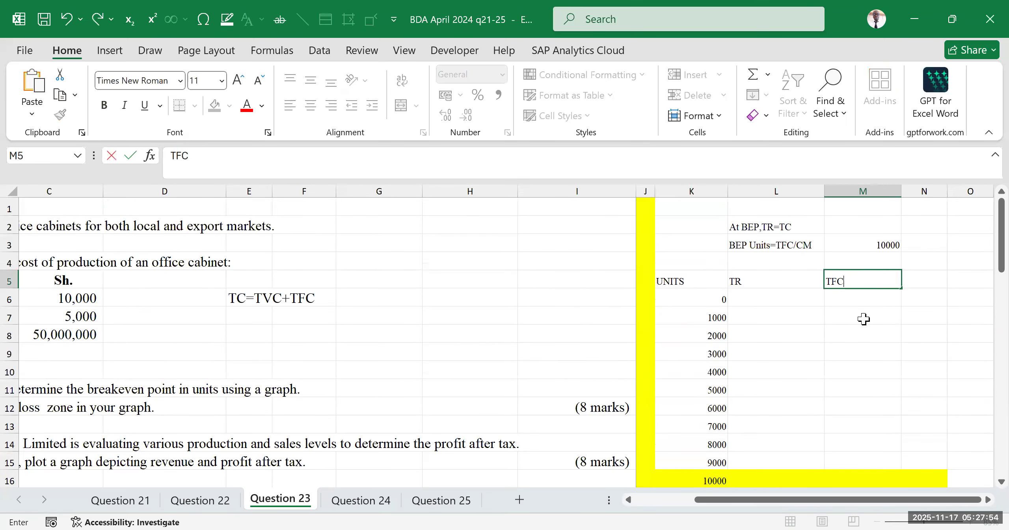
Enter the formula =$C$8 in M6 to bring in the total fixed costs as an absolute reference.
click(863, 298)
text(=)
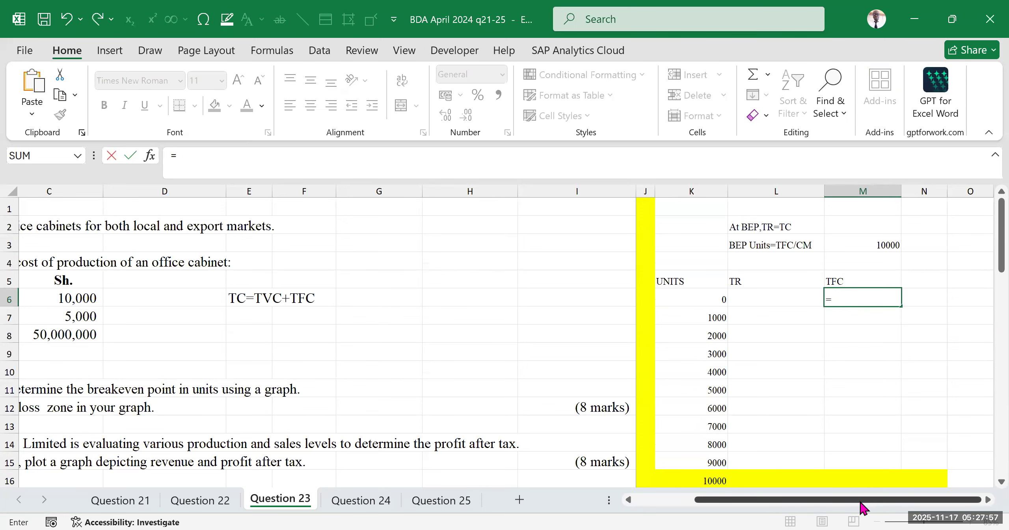
drag(824, 502, 635, 501)
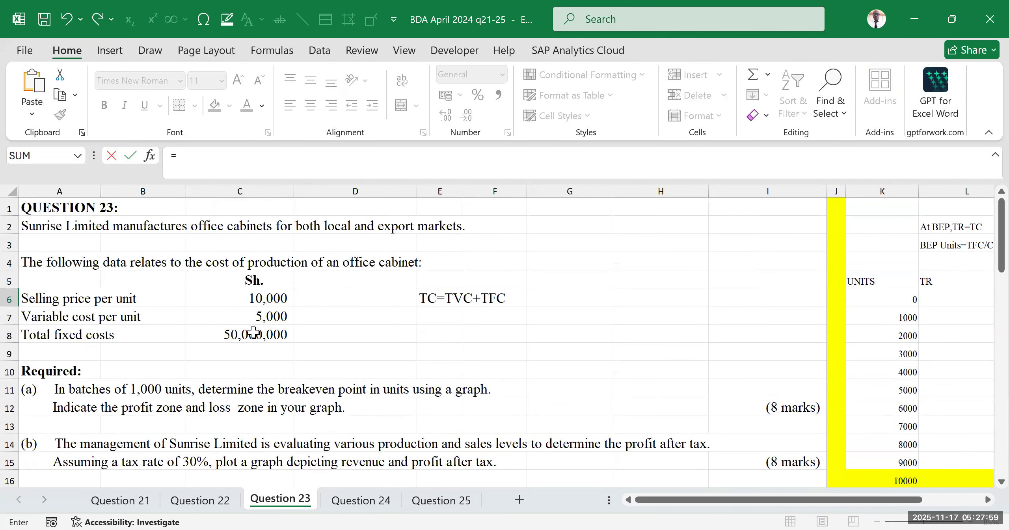
click(253, 332)
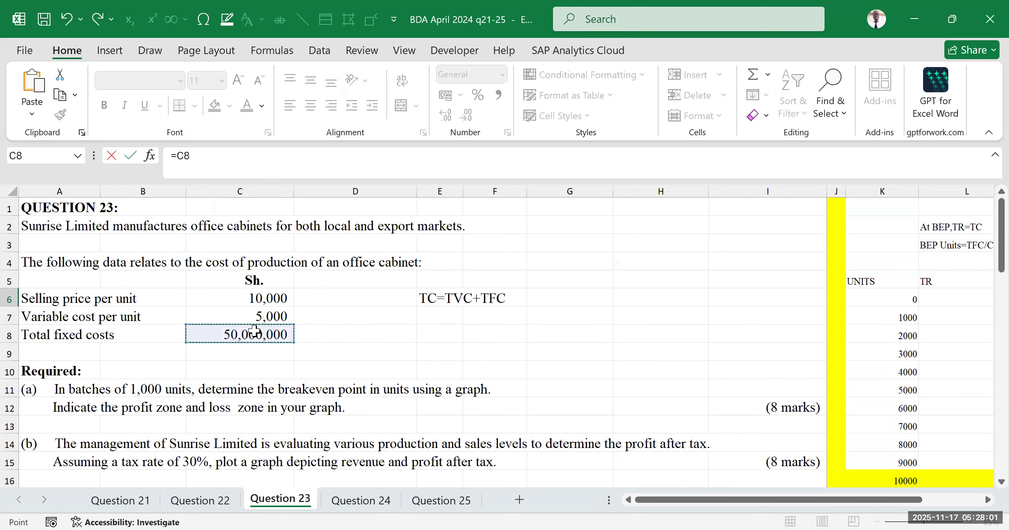
key(F4)
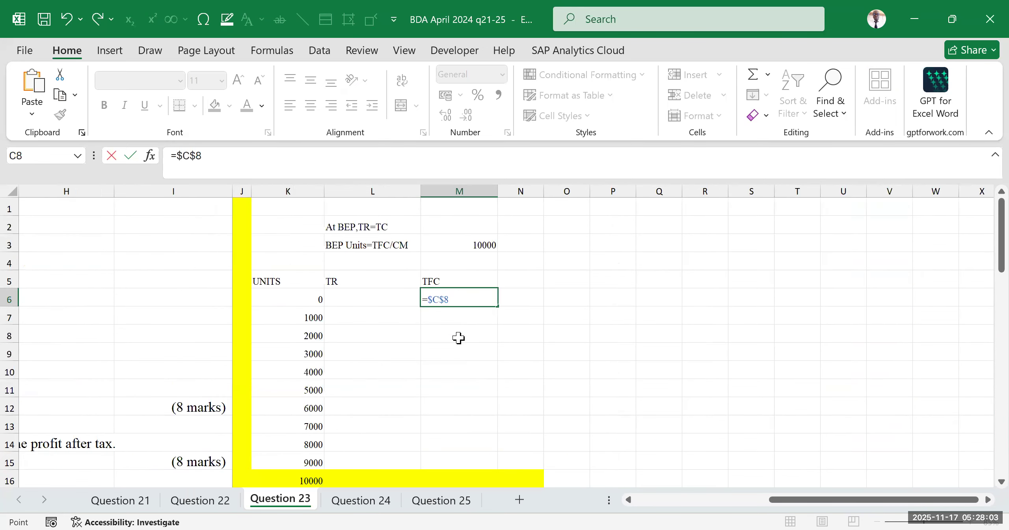
key(Return)
key(Up)
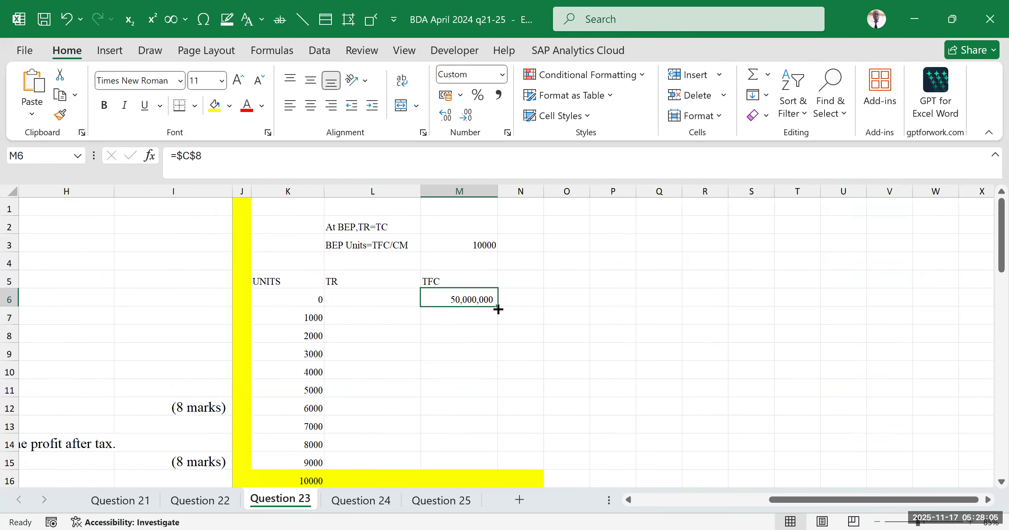
Fill the fixed cost formula from M6 down to M26 and check the column against the units.
double_click(498, 309)
scroll(528, 356, down, 6)
scroll(527, 356, up, 6)
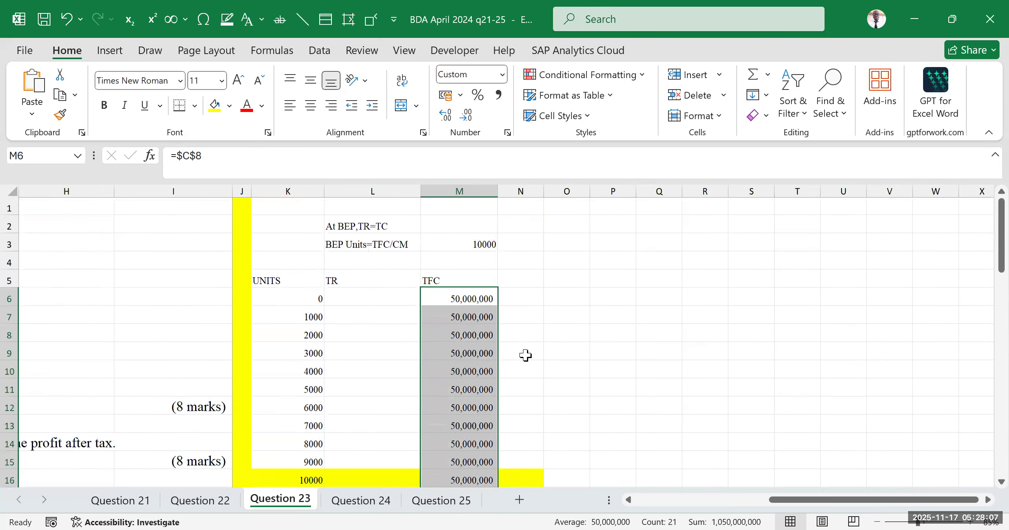
scroll(493, 355, down, 3)
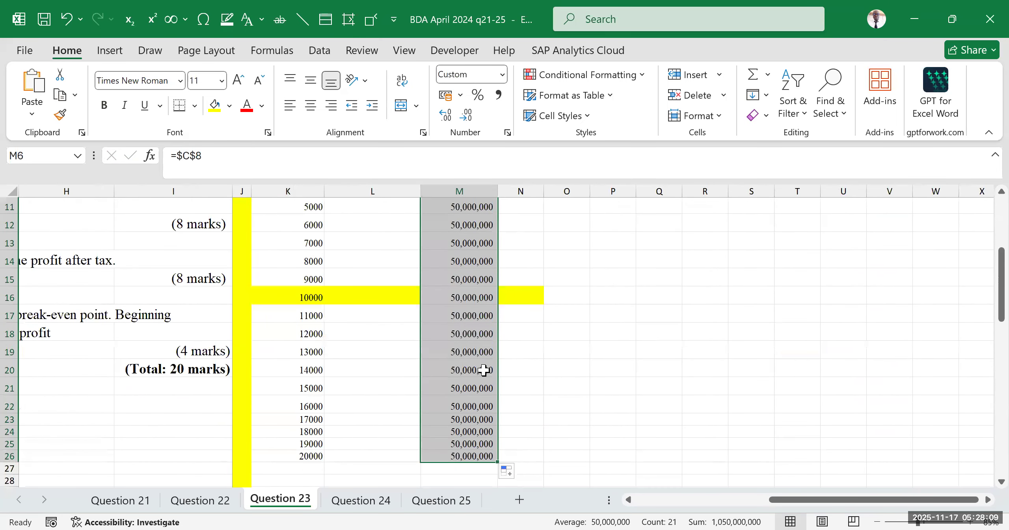
scroll(493, 394, down, 1)
scroll(512, 406, up, 4)
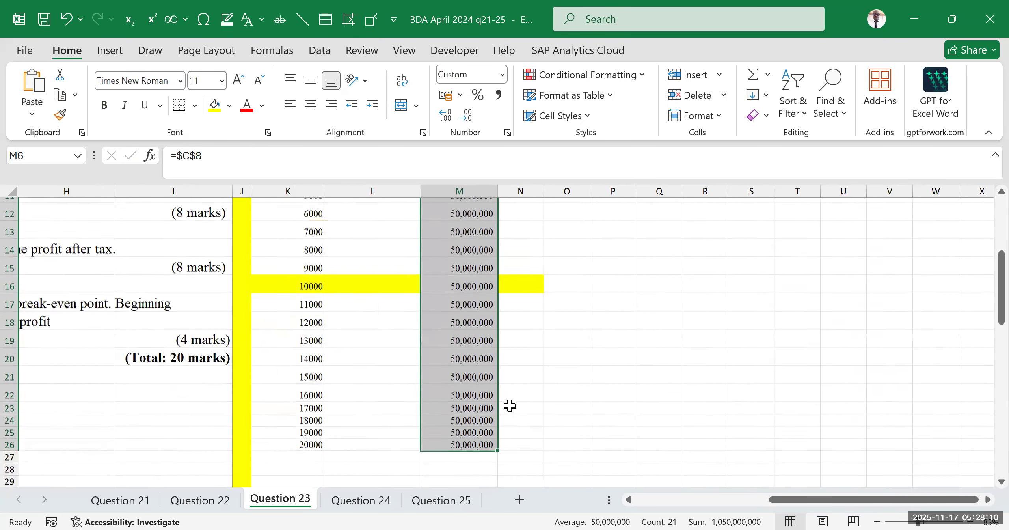
click(519, 382)
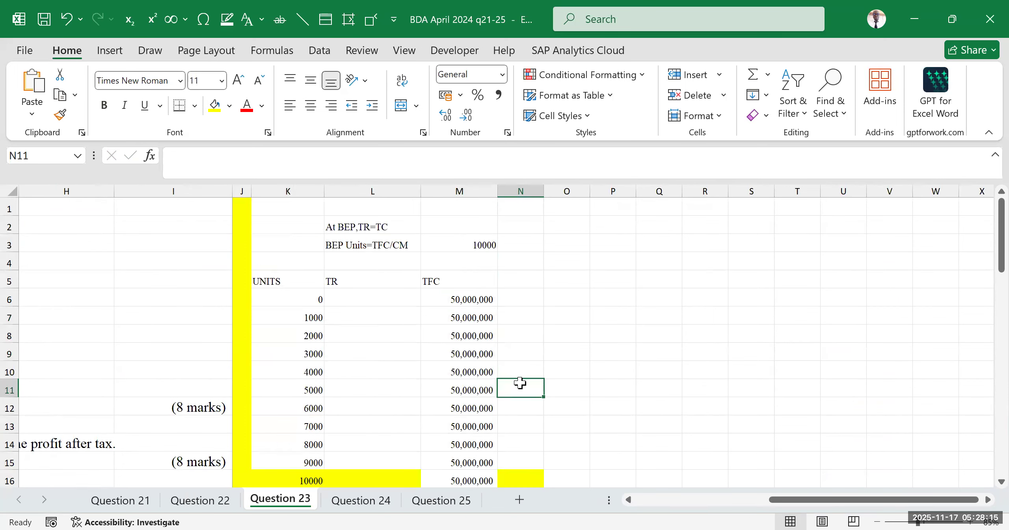
Add the column heading TC in N5 and make the table headings in K5:P5 bold.
click(668, 314)
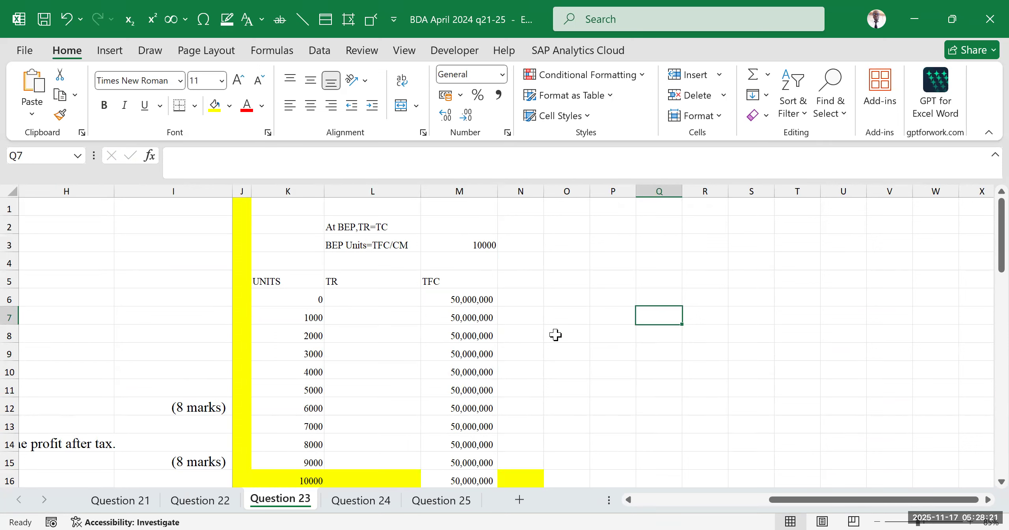
click(521, 283)
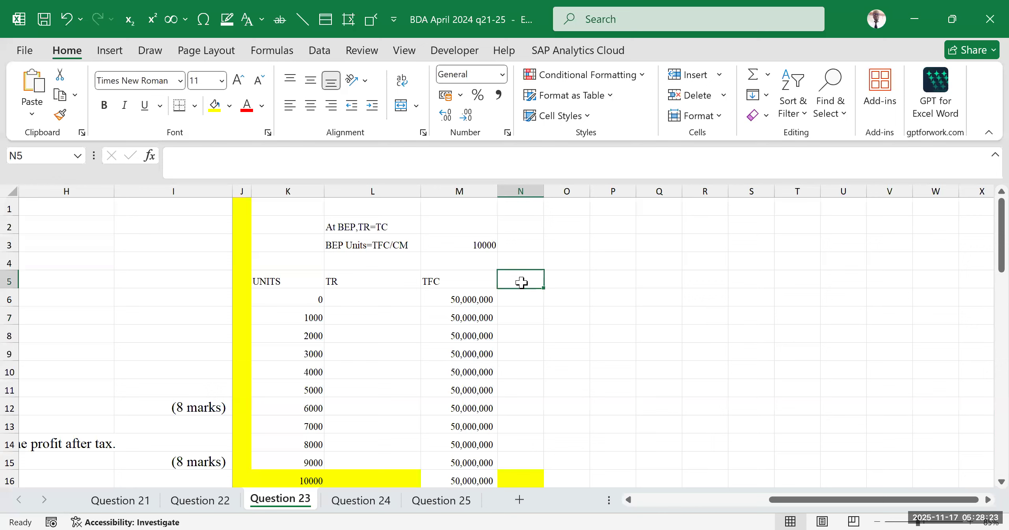
text(TC)
click(675, 351)
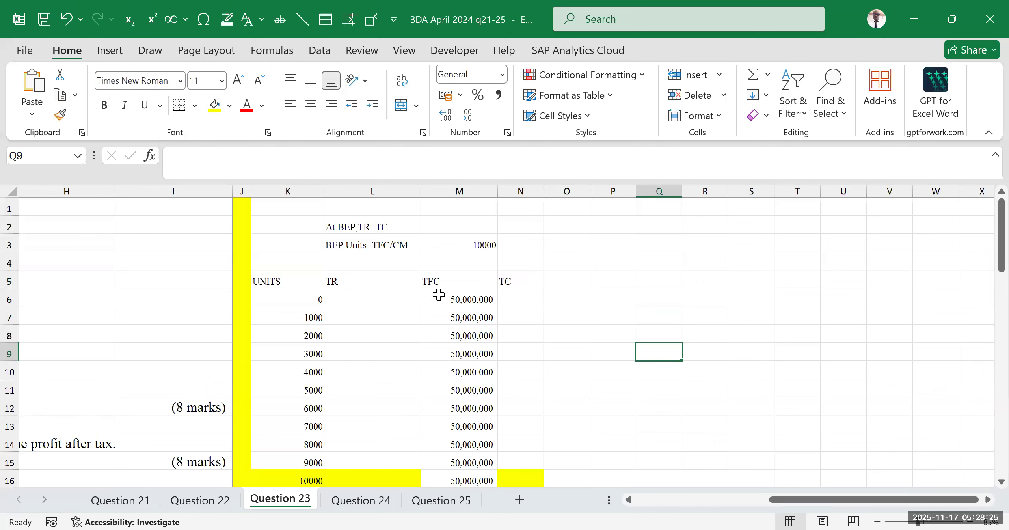
drag(303, 282, 627, 281)
key(ctrl+b)
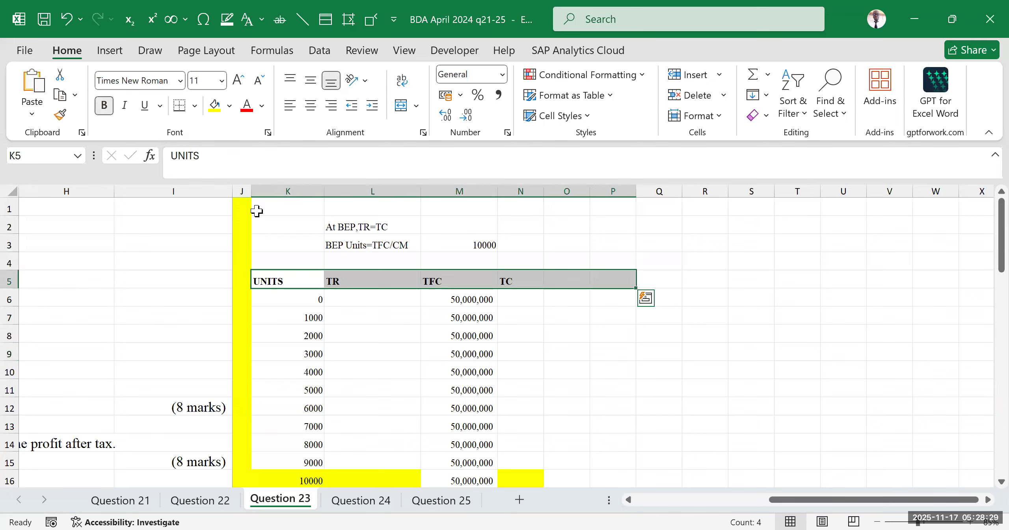
click(550, 356)
Examine the selling price per unit in C6 and the unit levels in column K as the inputs for total revenue.
click(530, 298)
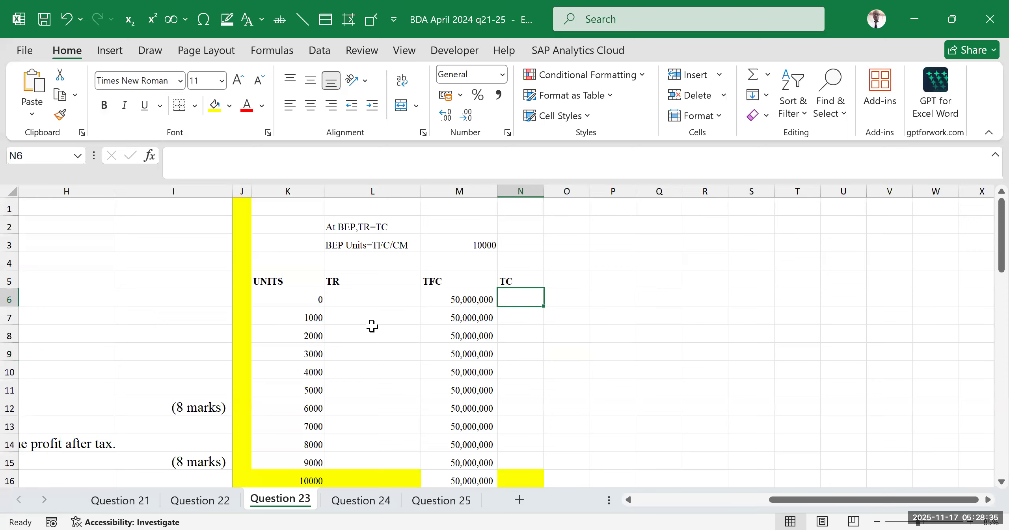
click(367, 300)
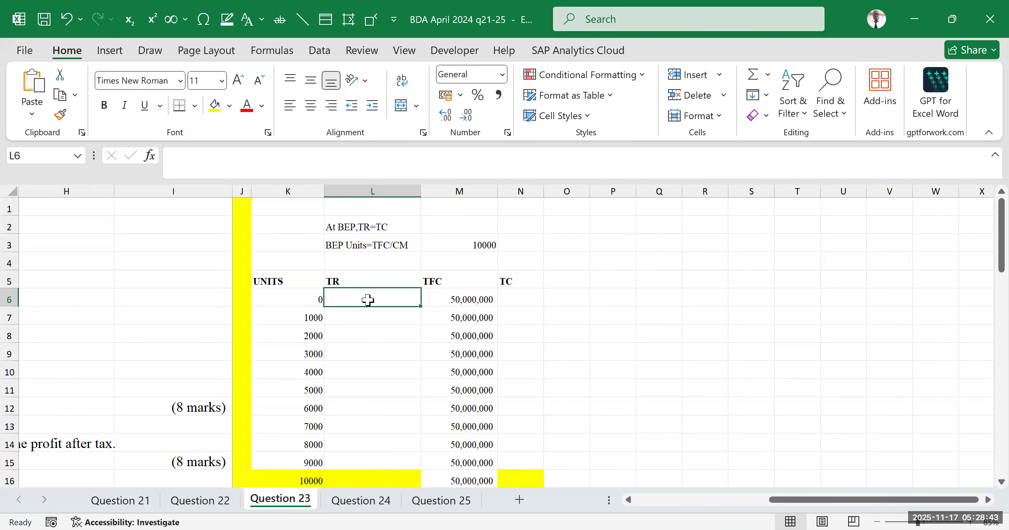
drag(788, 499, 604, 499)
drag(272, 334, 919, 453)
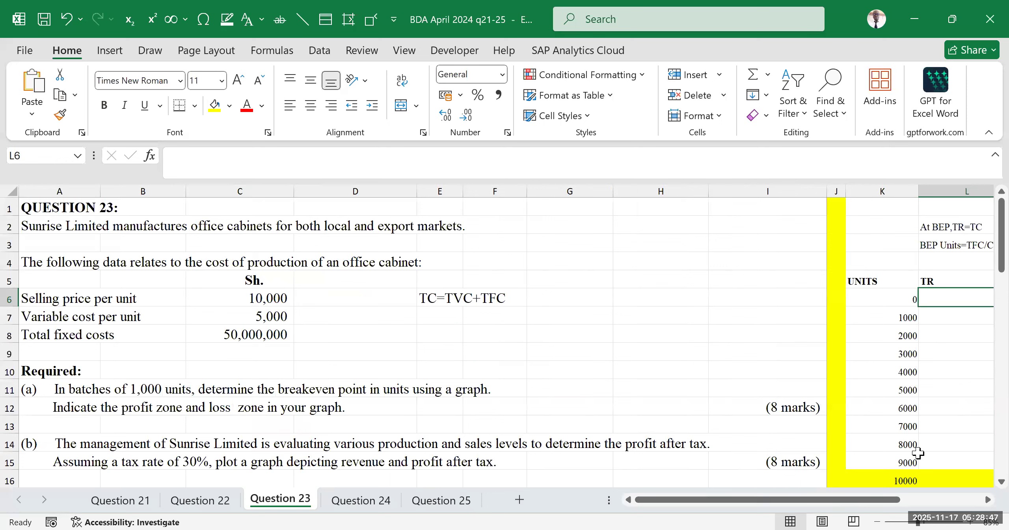
click(132, 300)
click(247, 296)
drag(755, 501, 837, 500)
drag(614, 300, 616, 372)
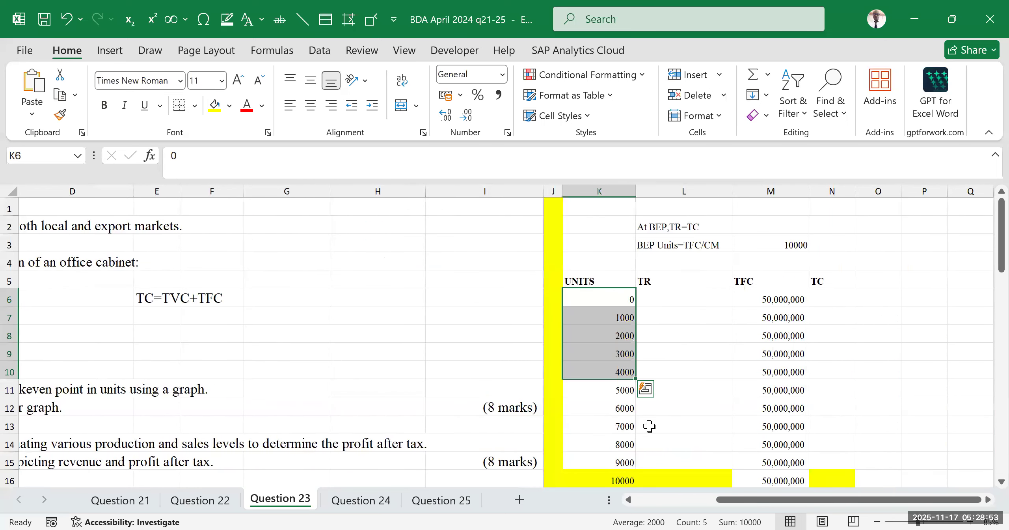
drag(731, 505, 619, 501)
click(236, 294)
click(889, 299)
drag(887, 500, 946, 501)
Enter the formula =$C$6*K6 in L6 to calculate total revenue from the absolute selling price and the units.
click(777, 304)
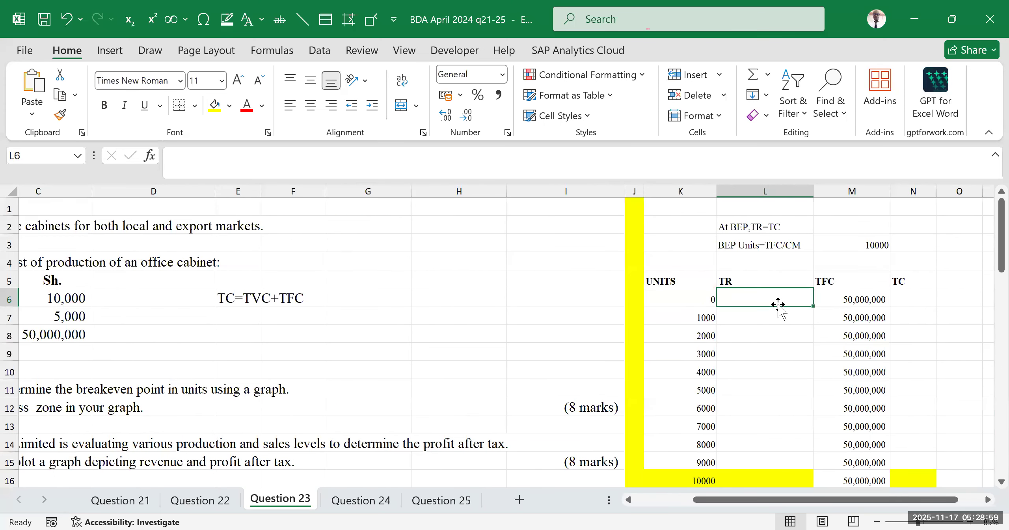
text(=)
drag(821, 501, 762, 501)
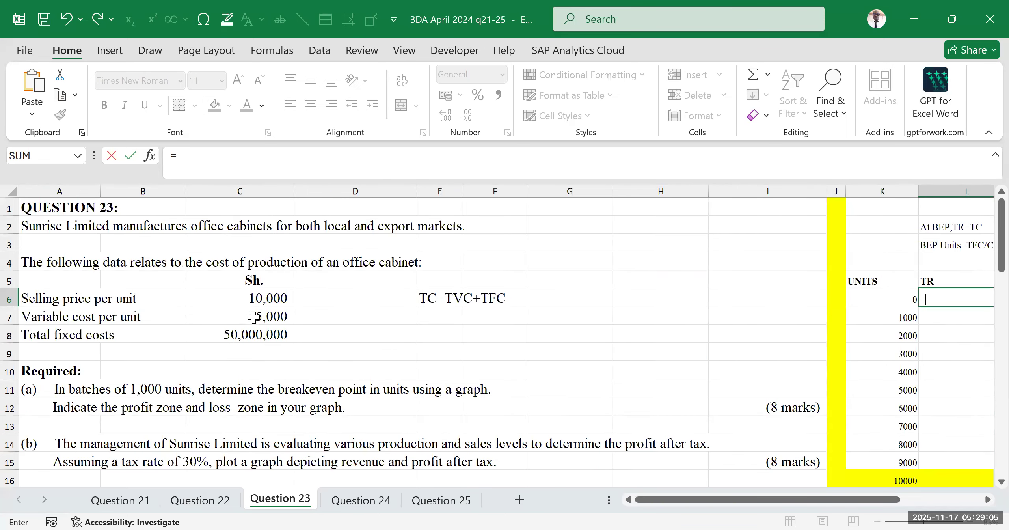
click(265, 301)
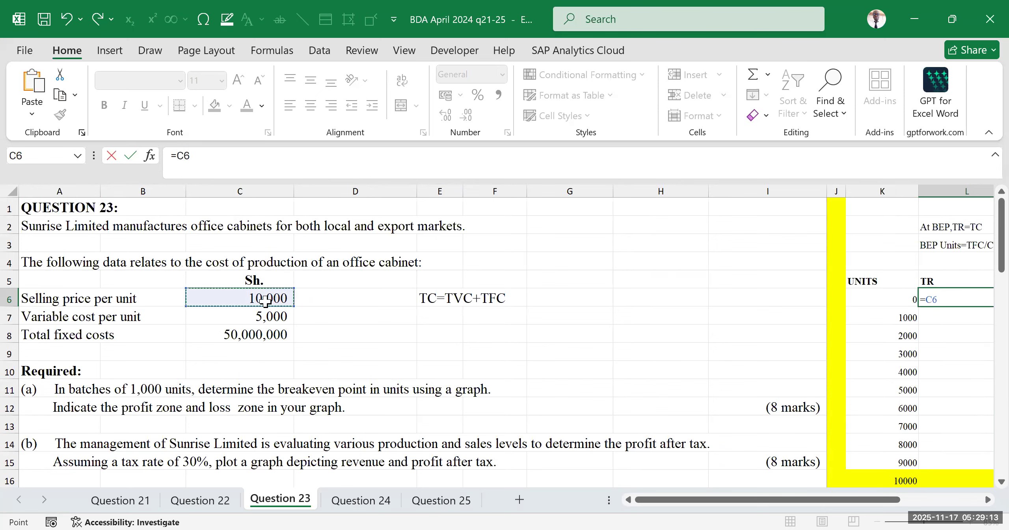
key(F4)
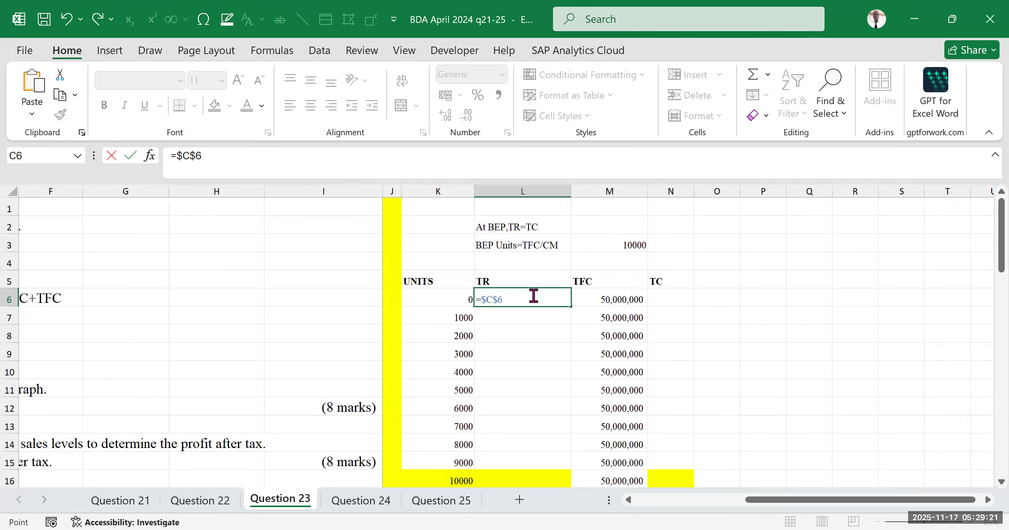
text(*)
click(458, 300)
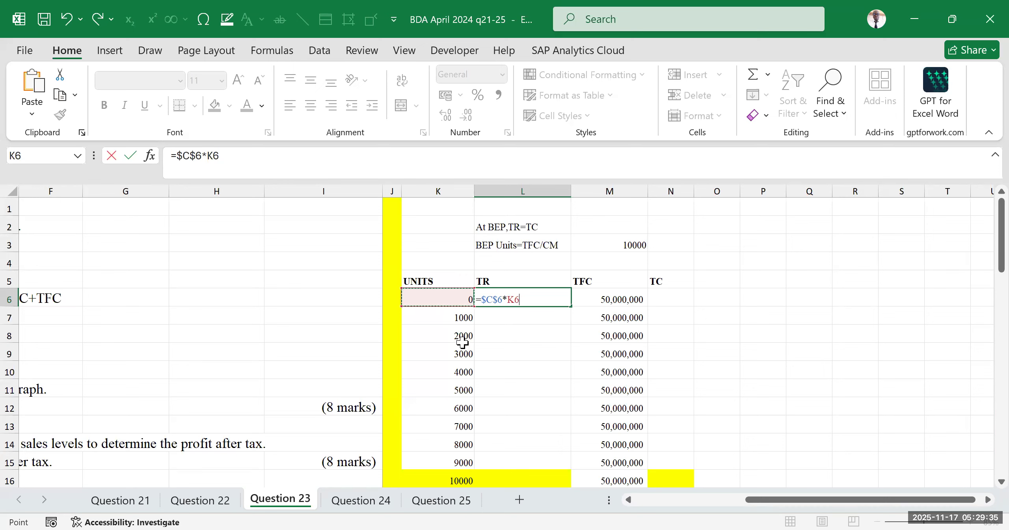
scroll(441, 307, down, 1)
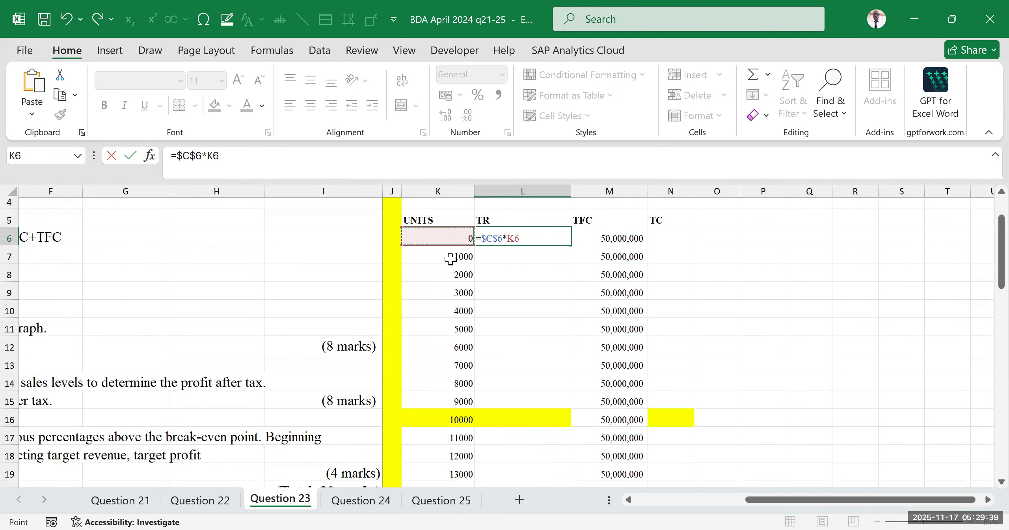
scroll(452, 334, down, 5)
scroll(467, 399, up, 6)
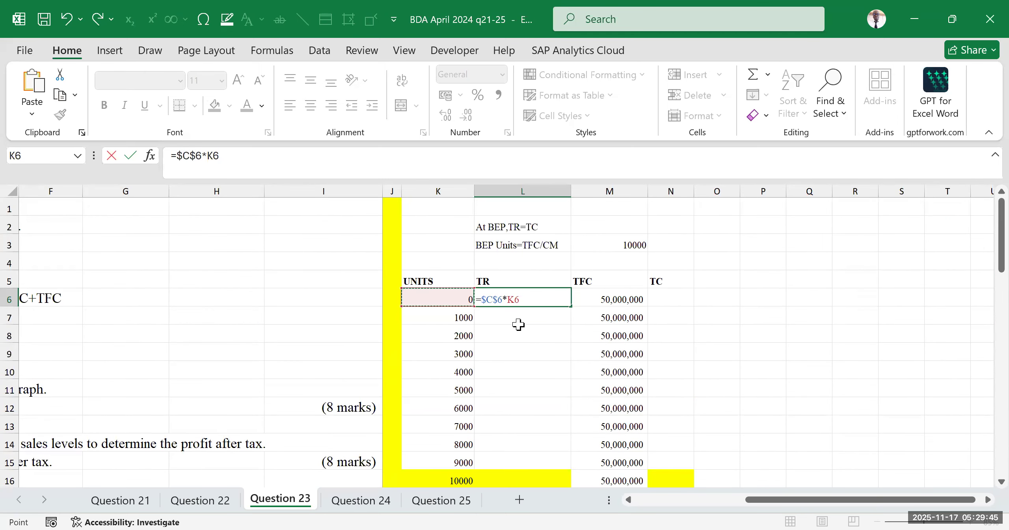
key(Return)
click(556, 298)
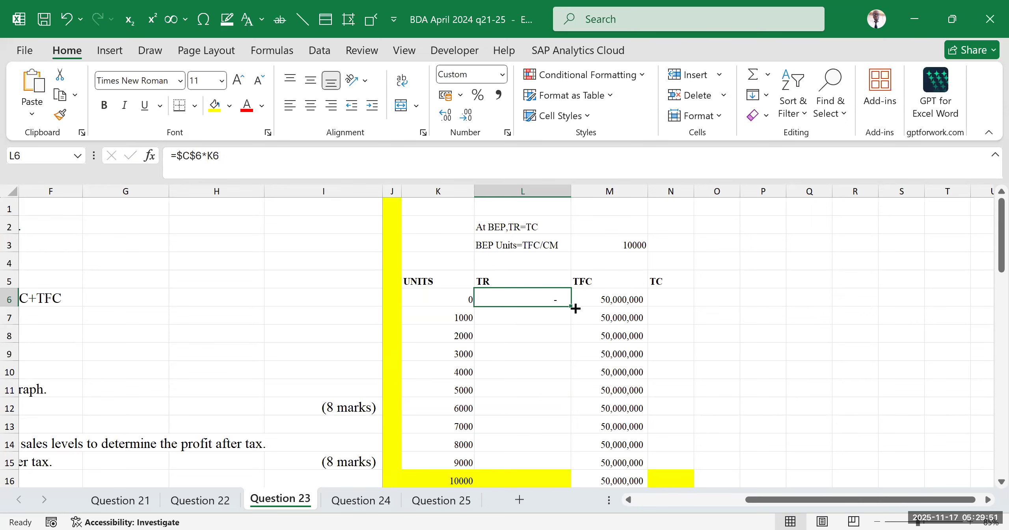
Review the total revenue formula in L6 against the selling price in C6 and the units in K6.
scroll(541, 274, down, 1)
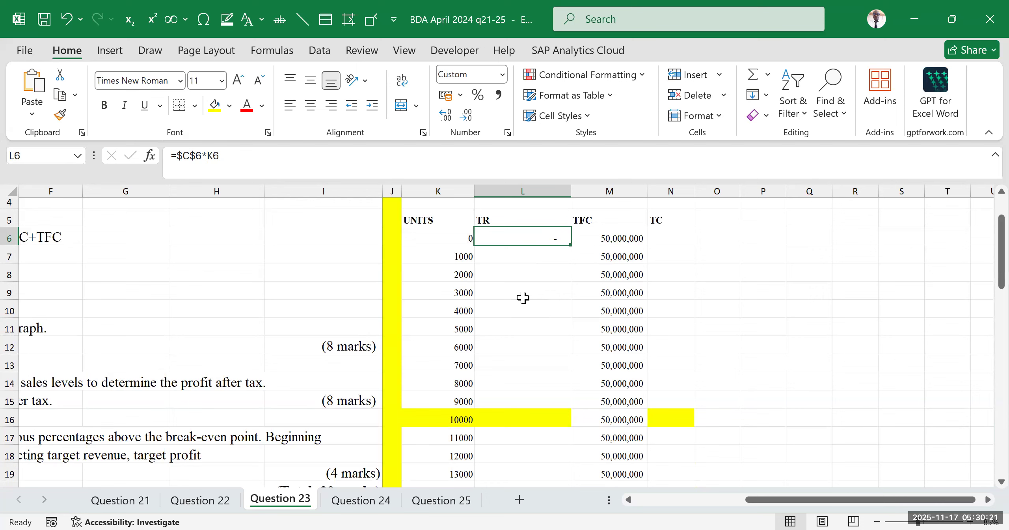
double_click(527, 236)
drag(749, 499, 741, 500)
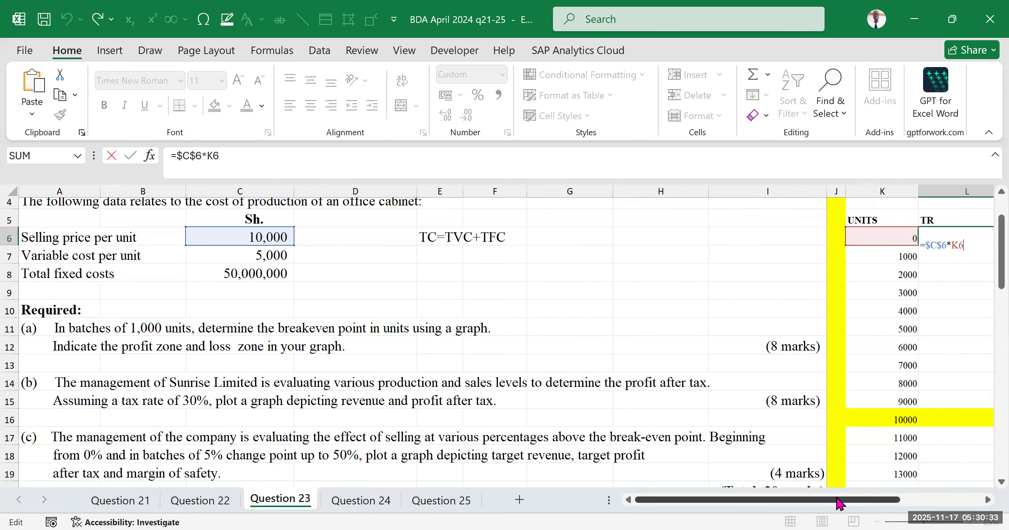
drag(837, 503, 906, 483)
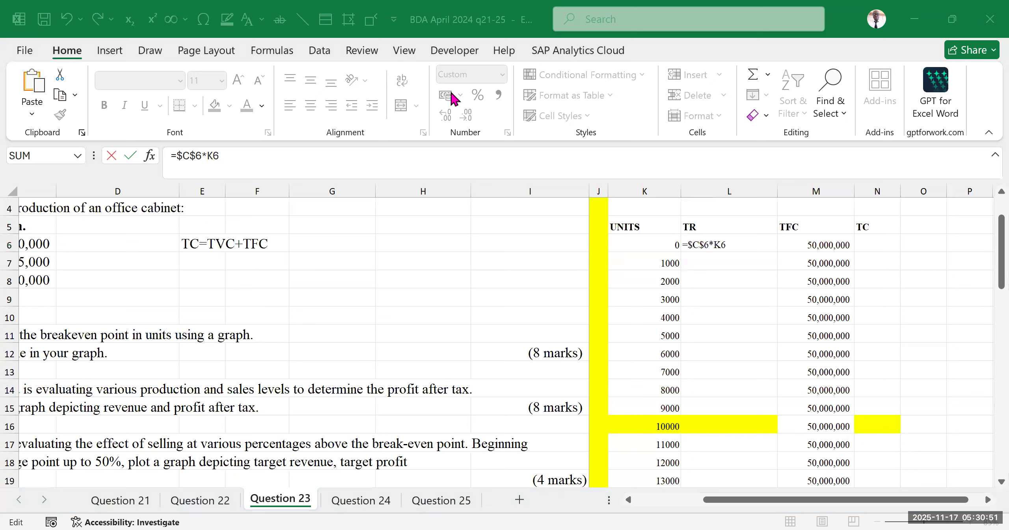
click(750, 244)
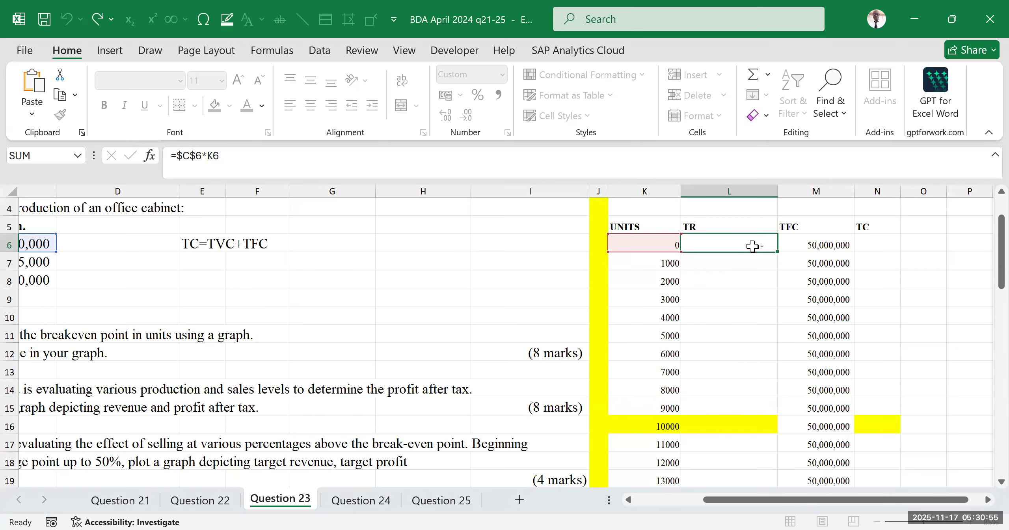
key(Return)
Fill the total revenue formula from L6 down to L26 and check the column against the units.
click(753, 246)
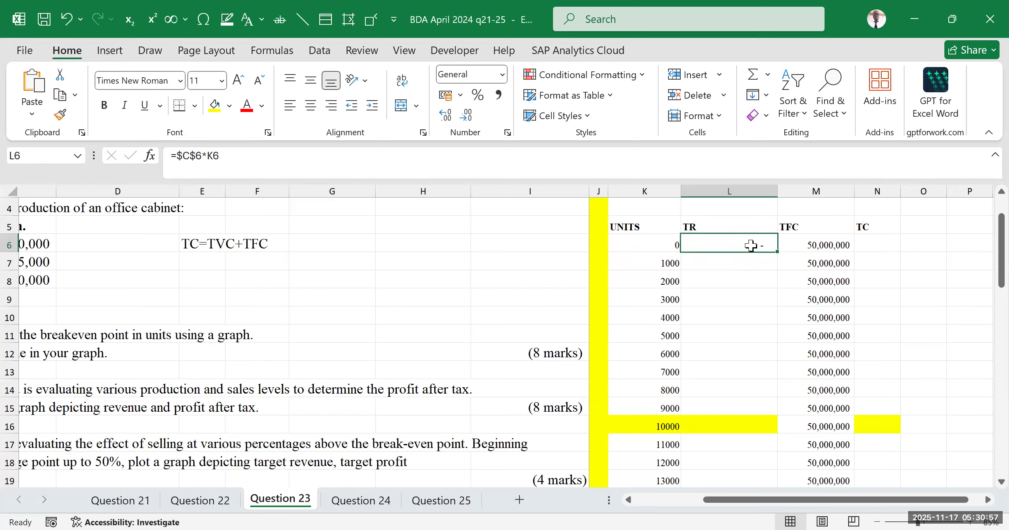
double_click(778, 253)
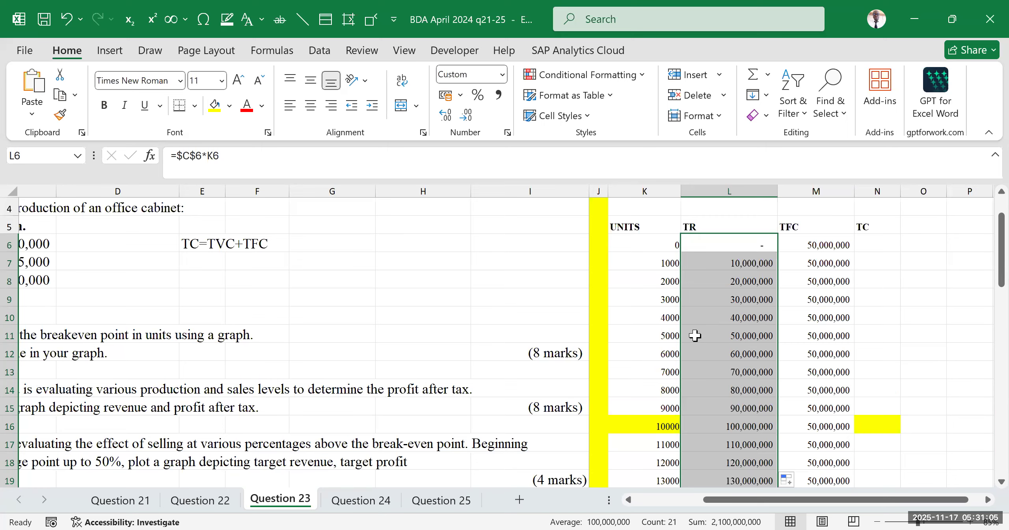
scroll(696, 331, down, 4)
scroll(683, 315, up, 3)
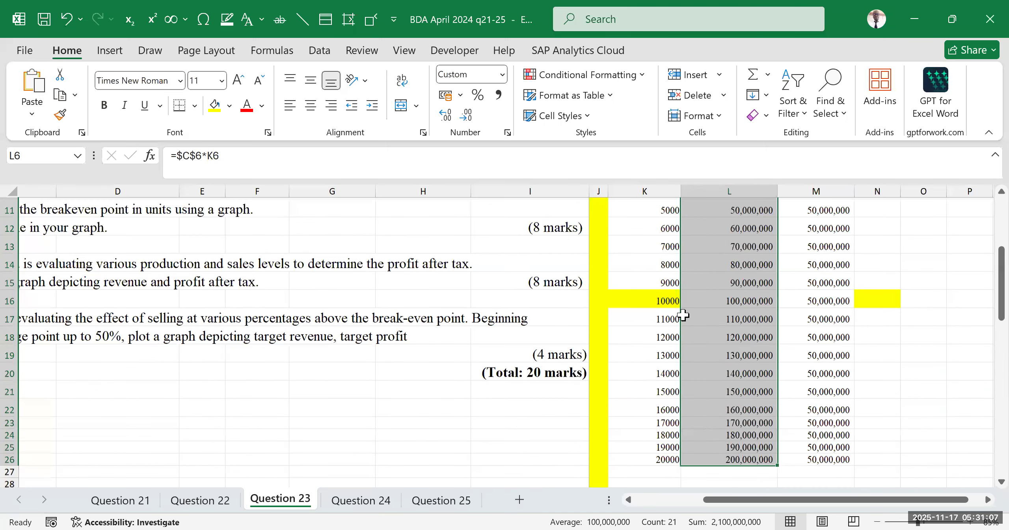
scroll(717, 296, up, 2)
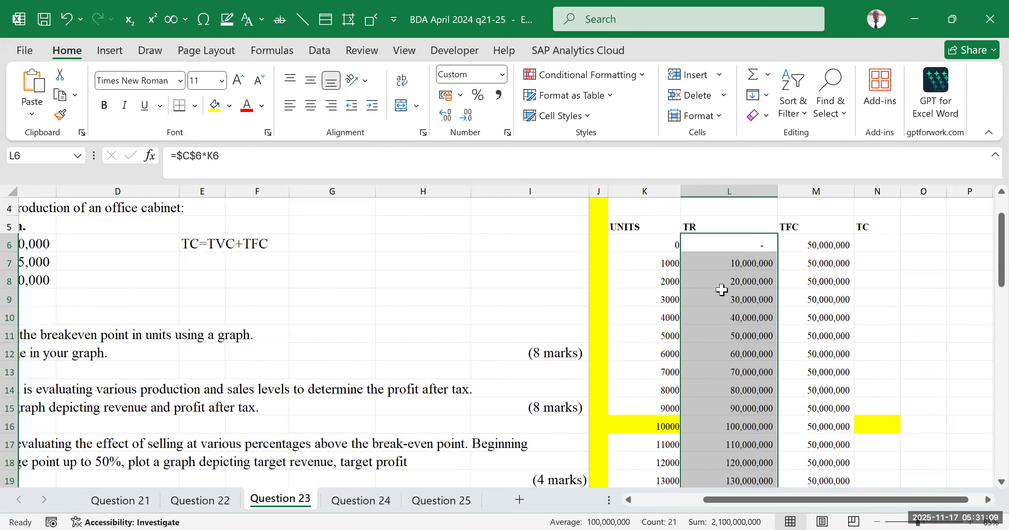
scroll(800, 430, up, 1)
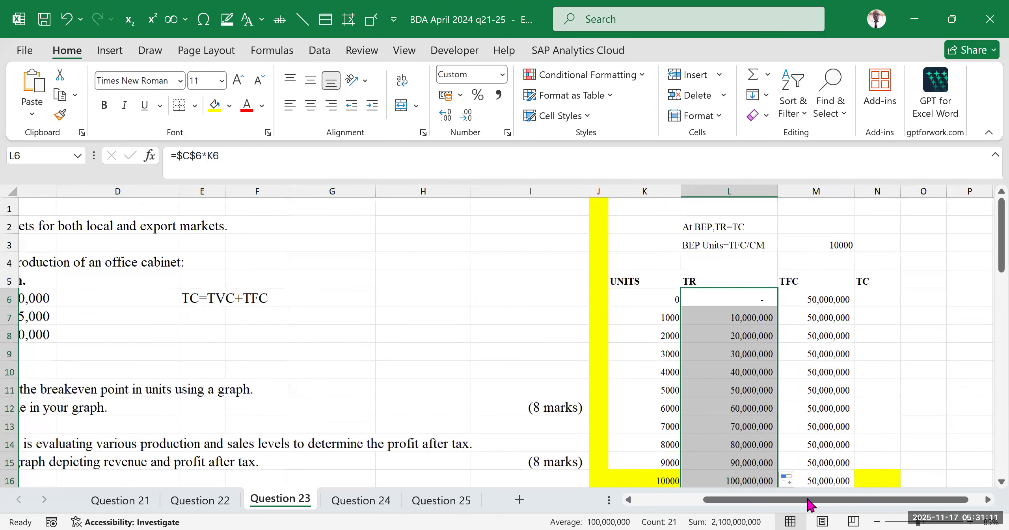
Examine the filled UNITS, TR and TFC columns and the empty TC column in the breakeven table.
drag(810, 500, 845, 501)
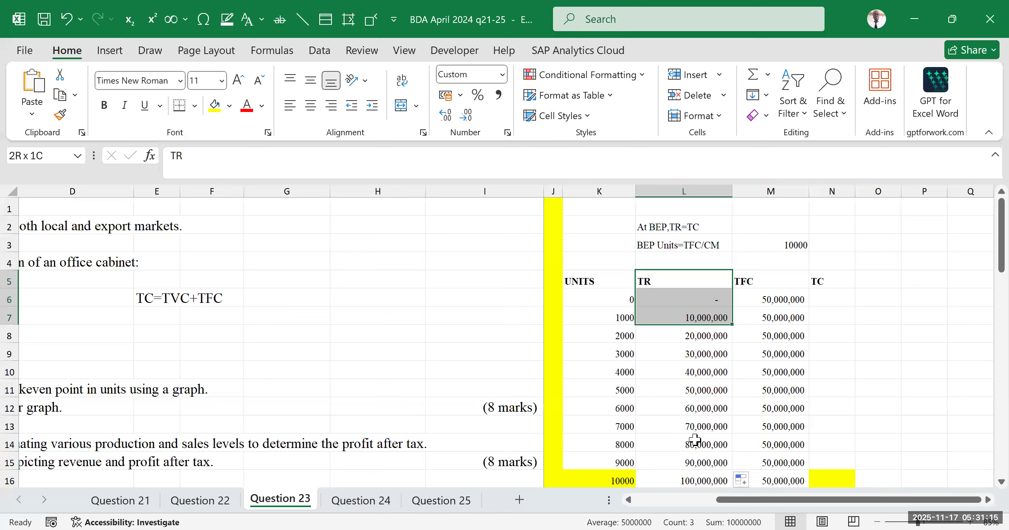
drag(820, 279, 833, 421)
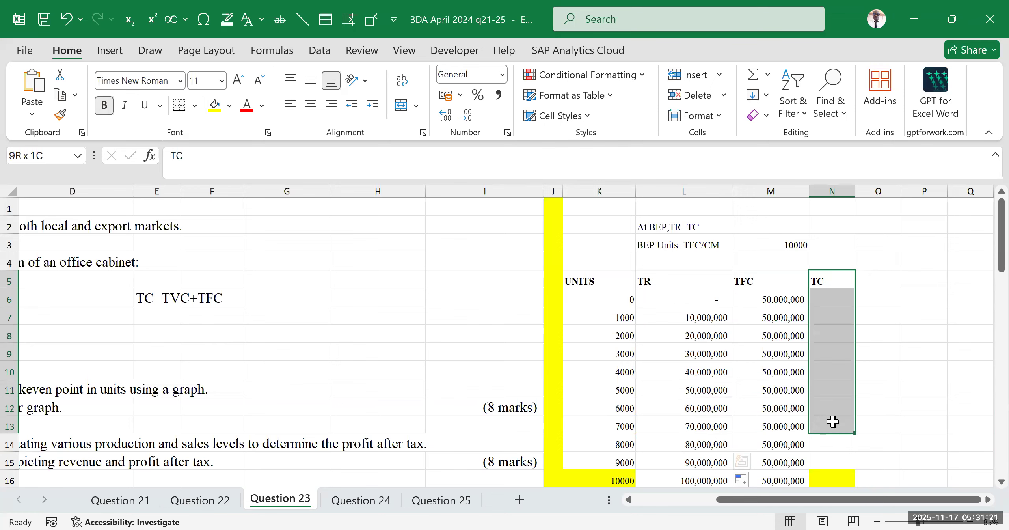
drag(832, 421, 832, 422)
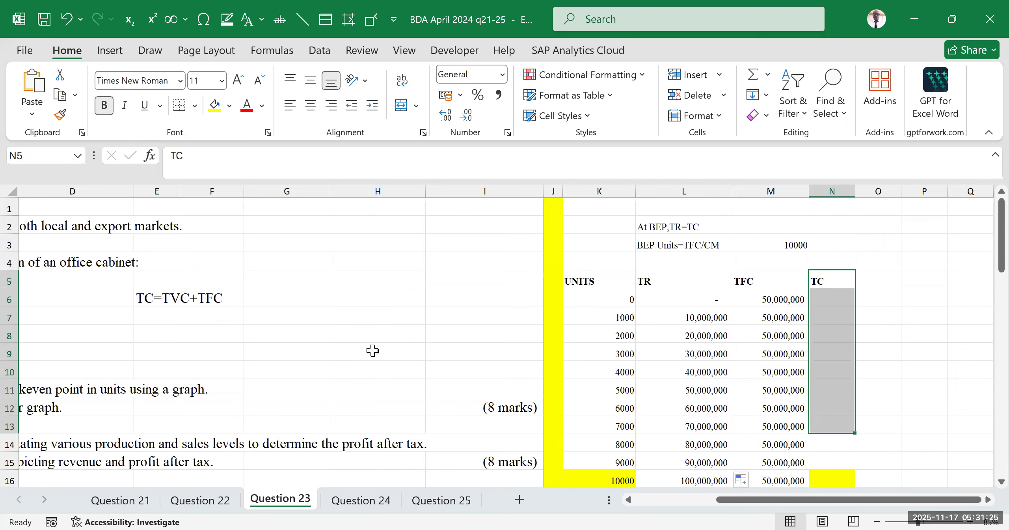
click(386, 248)
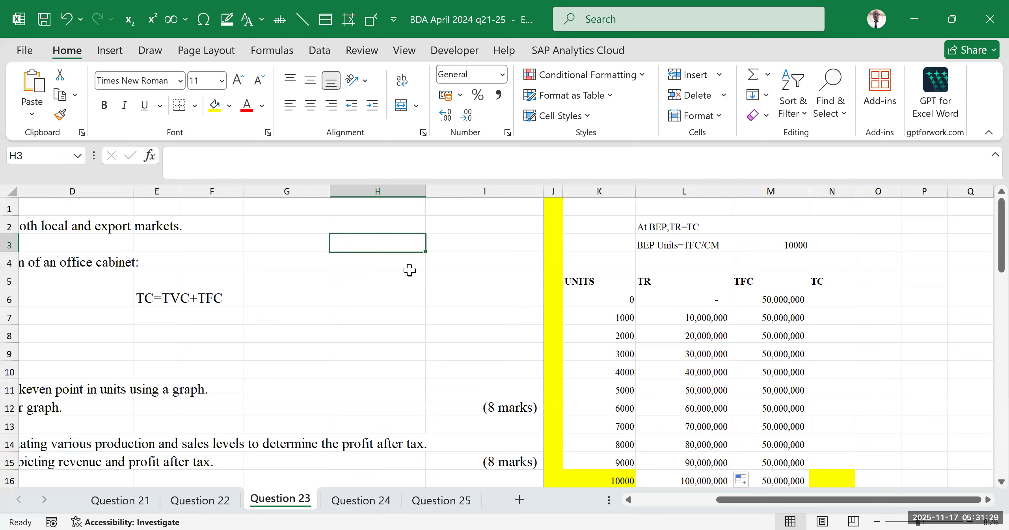
click(480, 210)
click(648, 204)
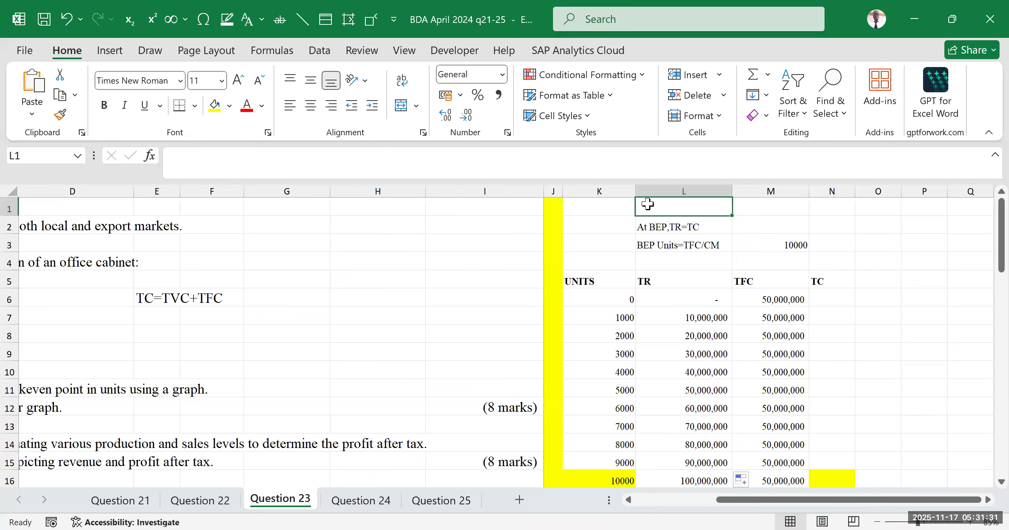
drag(587, 281, 800, 423)
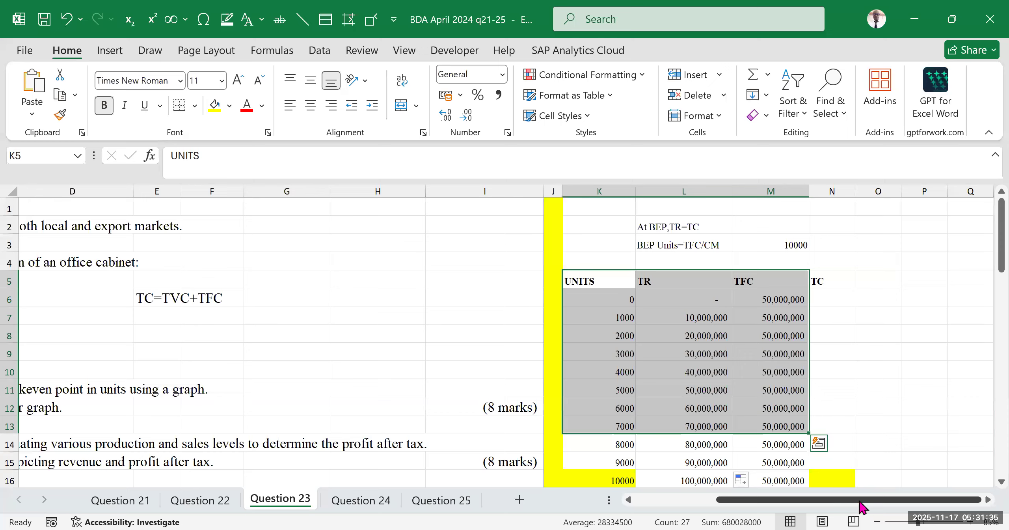
scroll(260, 373, down, 1)
click(31, 339)
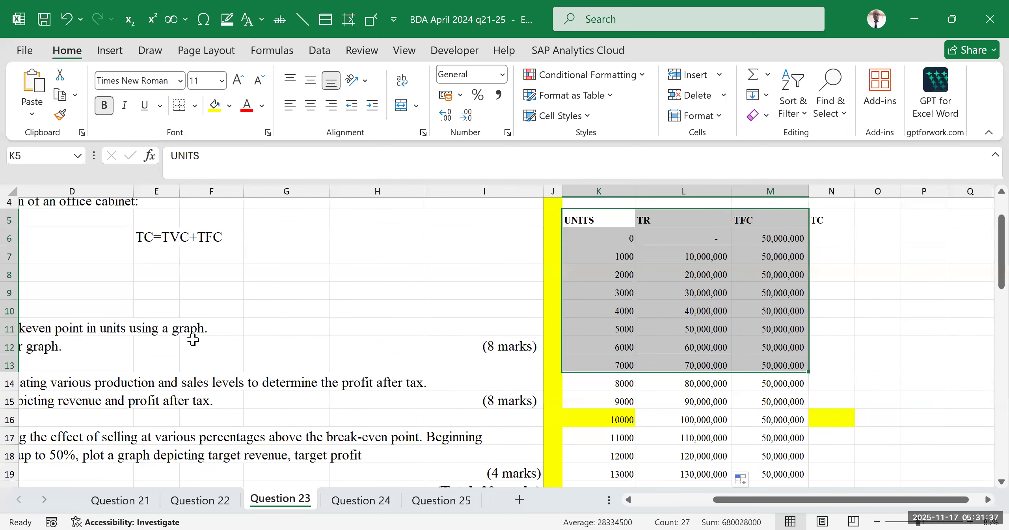
scroll(867, 383, right, 1)
click(837, 346)
scroll(837, 330, up, 1)
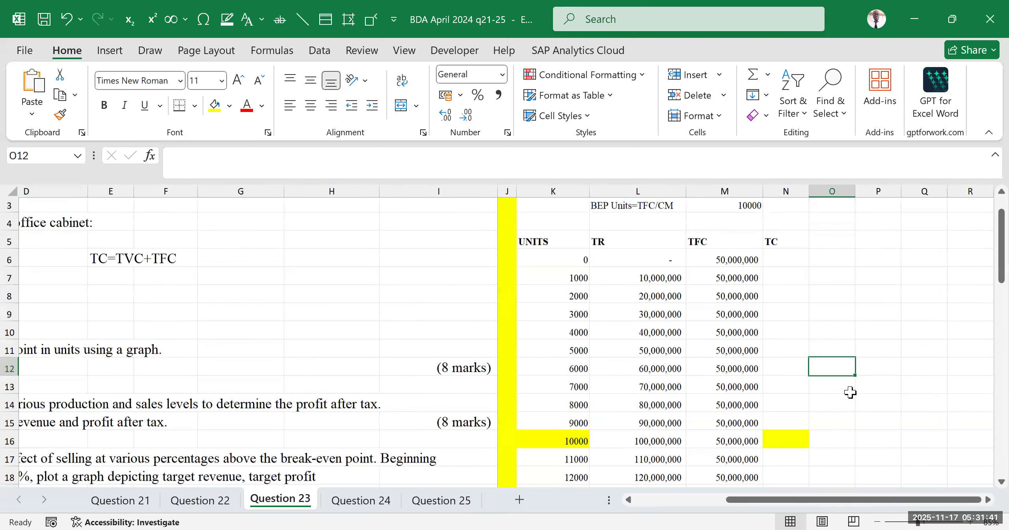
scroll(749, 355, down, 2)
scroll(729, 358, up, 2)
scroll(720, 347, up, 1)
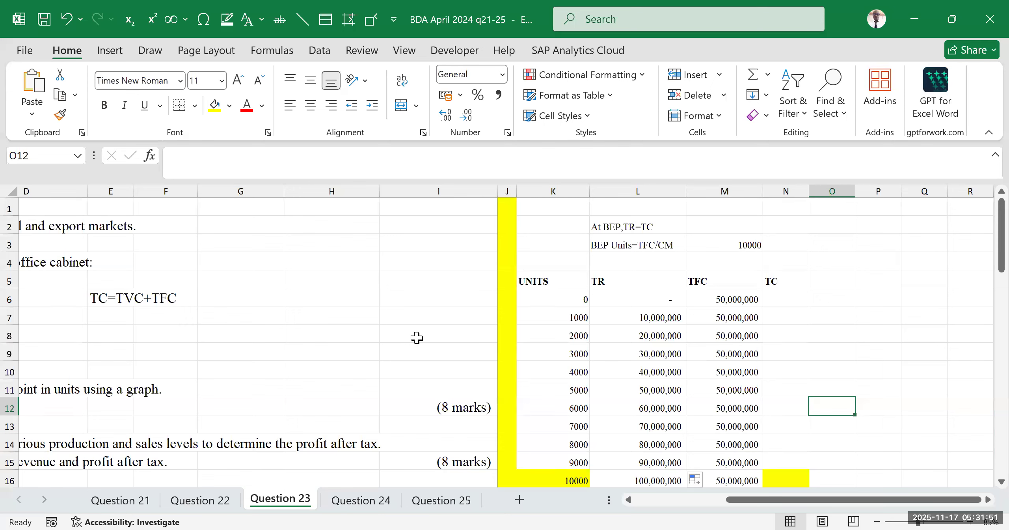
Highlight the TC=TVC+TFC note in E6:F6 with a yellow fill.
drag(84, 293, 202, 296)
click(194, 340)
click(214, 105)
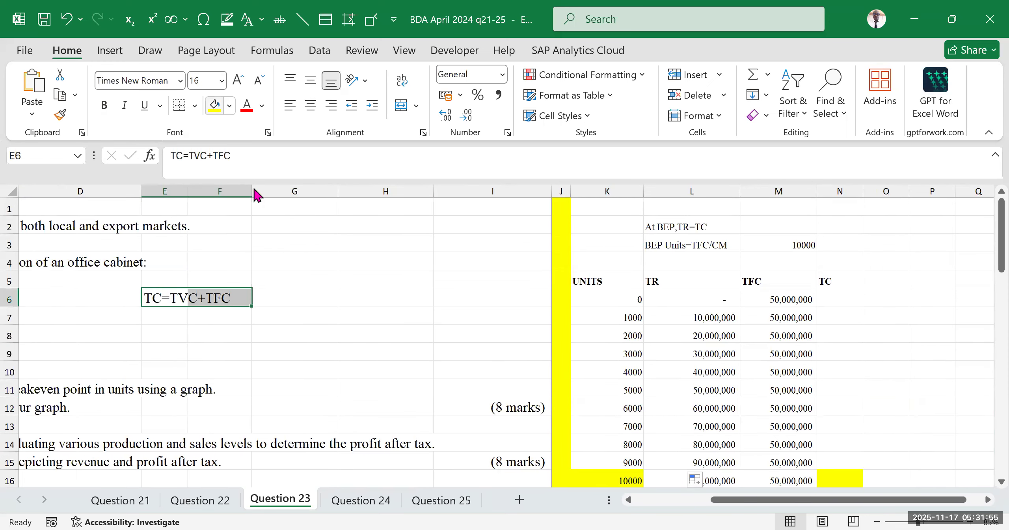
click(344, 276)
click(318, 309)
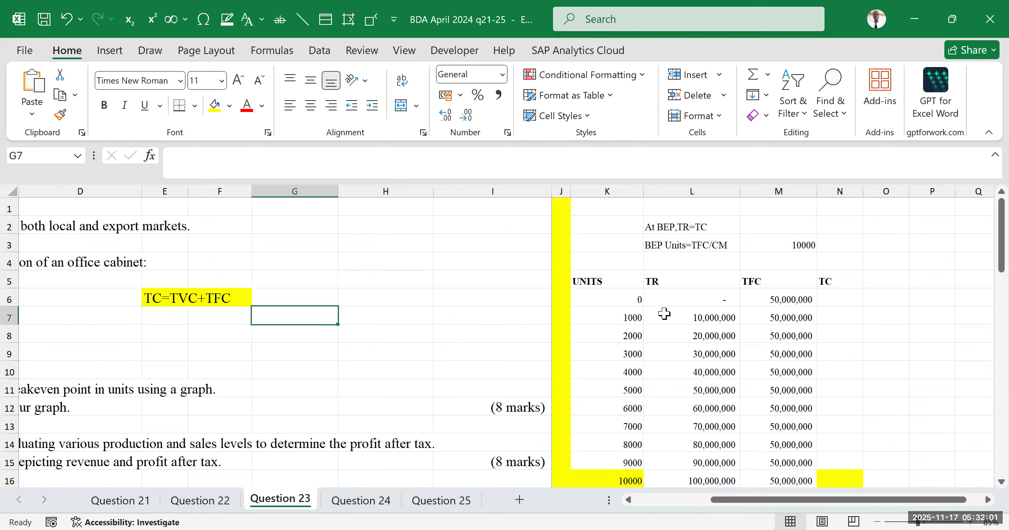
Examine the fixed costs in column M, the variable cost per unit in C7 and the units in K7 as total cost inputs.
drag(761, 304, 757, 406)
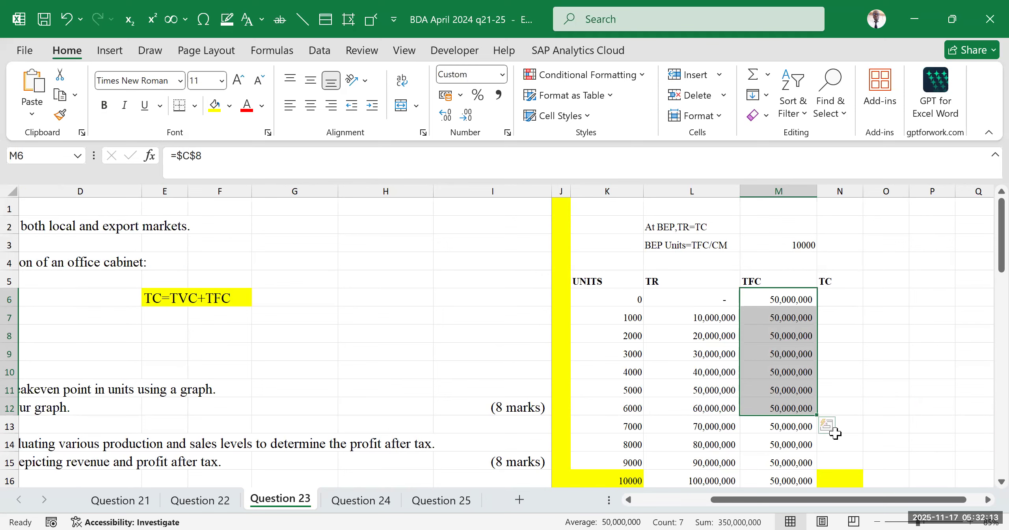
scroll(353, 437, left, 3)
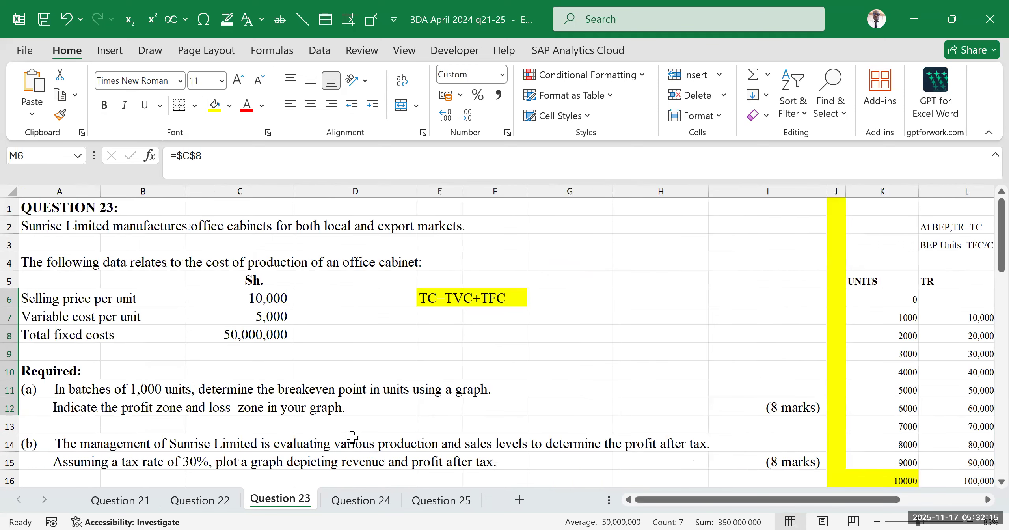
click(242, 317)
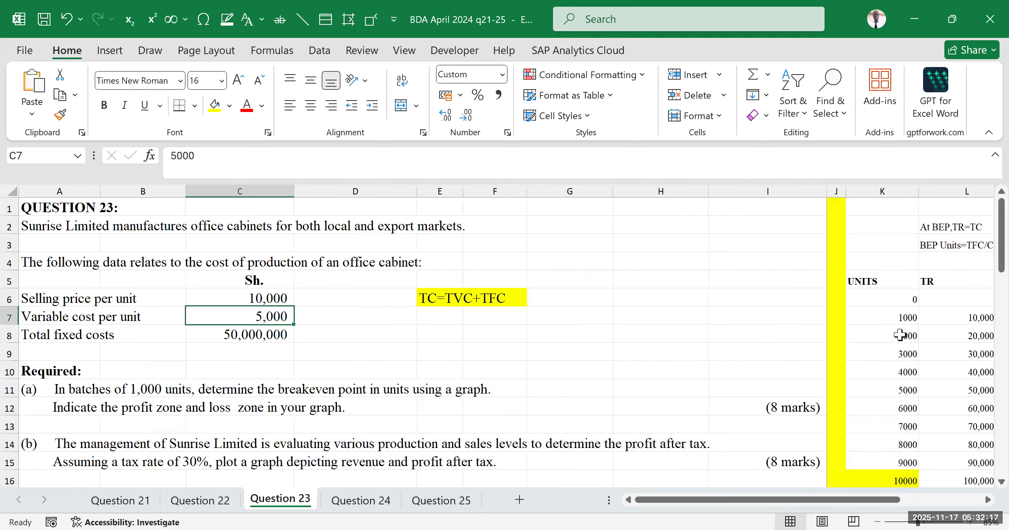
click(896, 318)
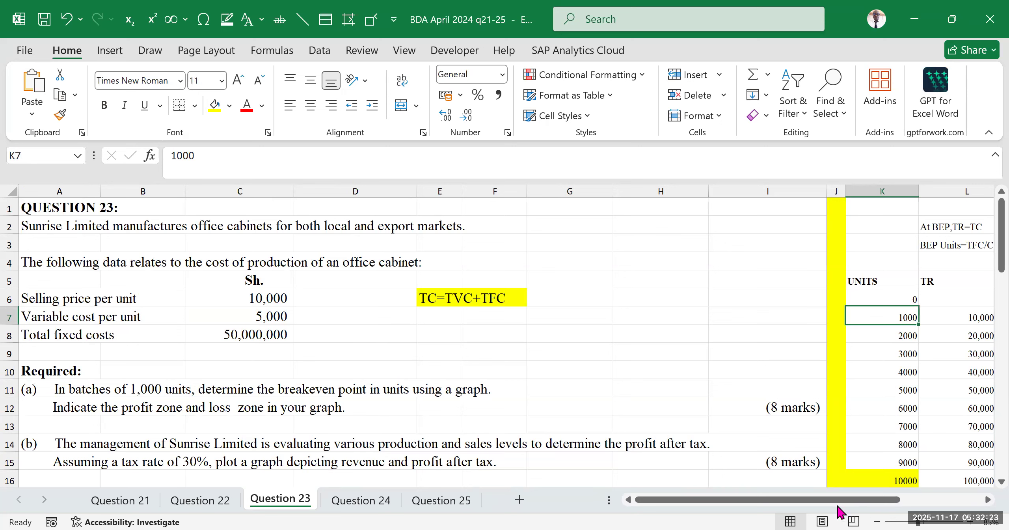
click(244, 315)
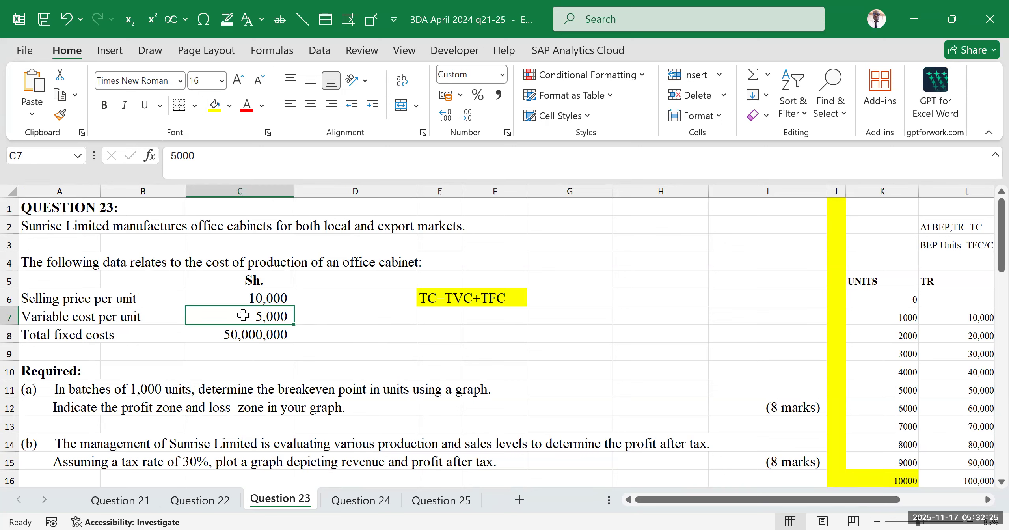
click(883, 320)
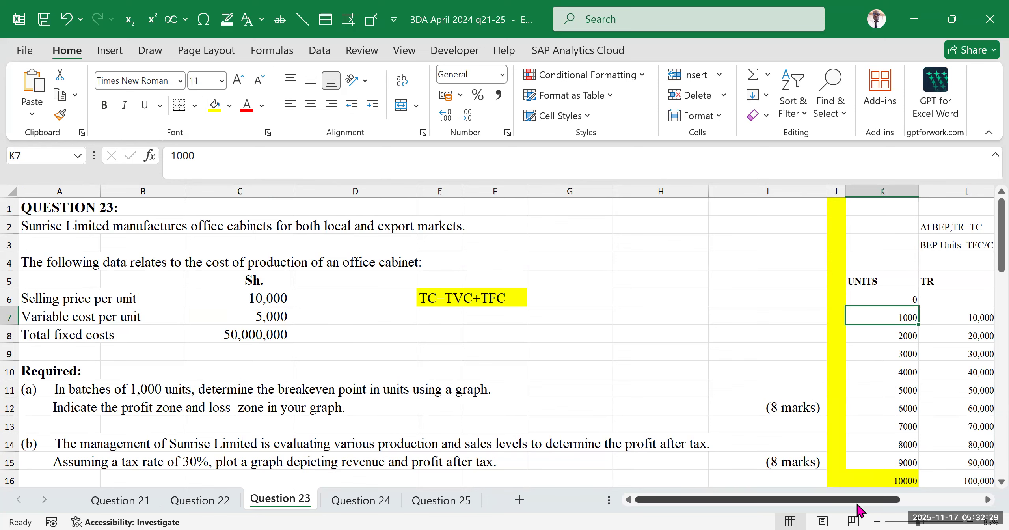
drag(858, 505, 938, 505)
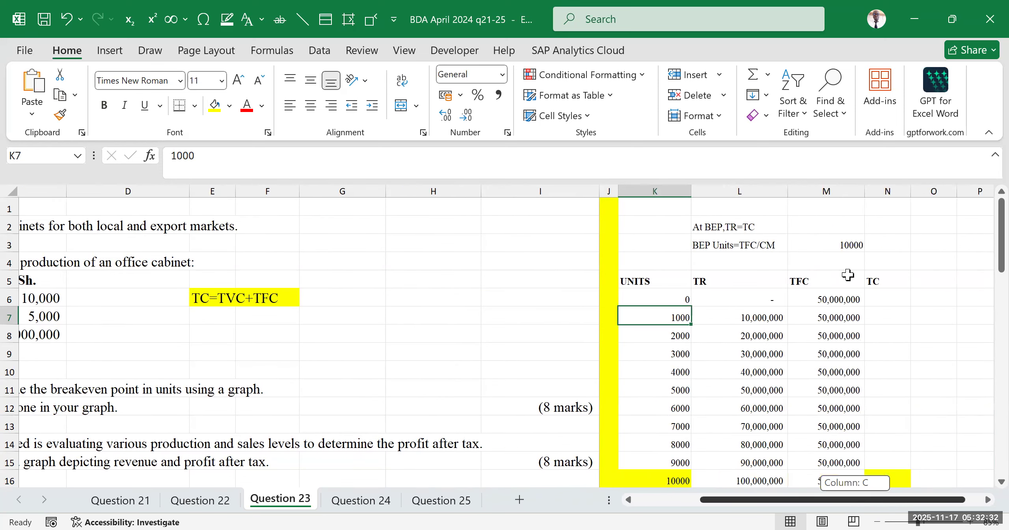
Start the total cost formula in N6 with the fixed costs in M6 followed by a plus sign.
click(831, 317)
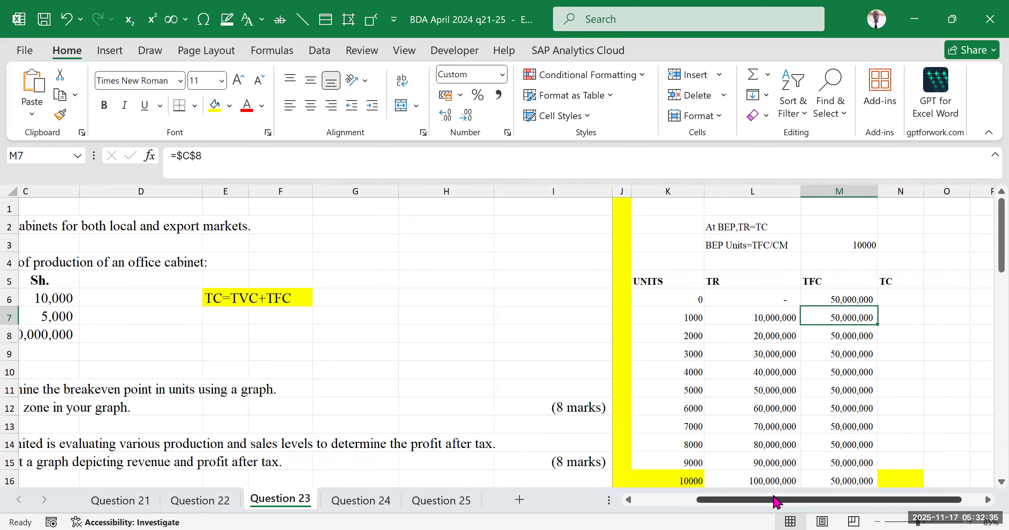
drag(758, 508, 879, 376)
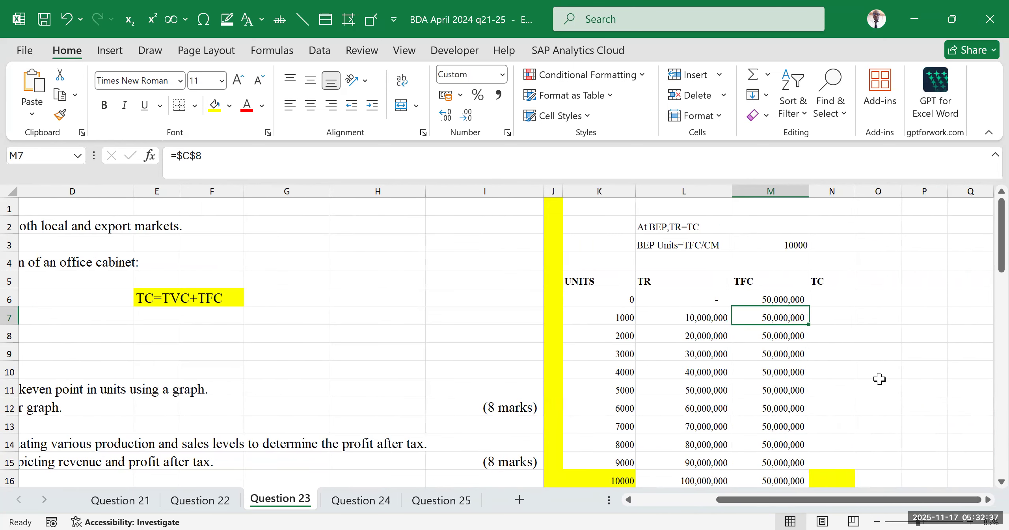
click(879, 374)
click(836, 295)
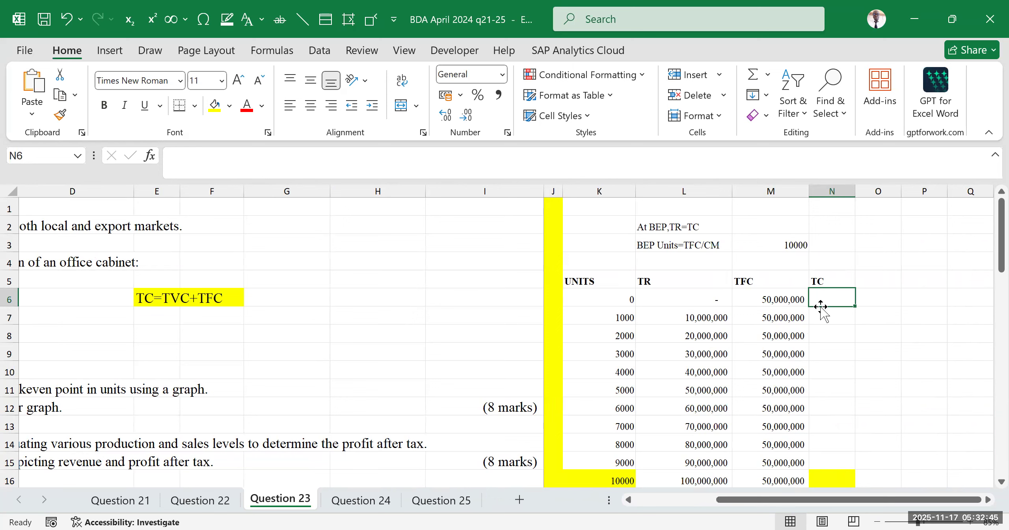
text(=)
click(768, 296)
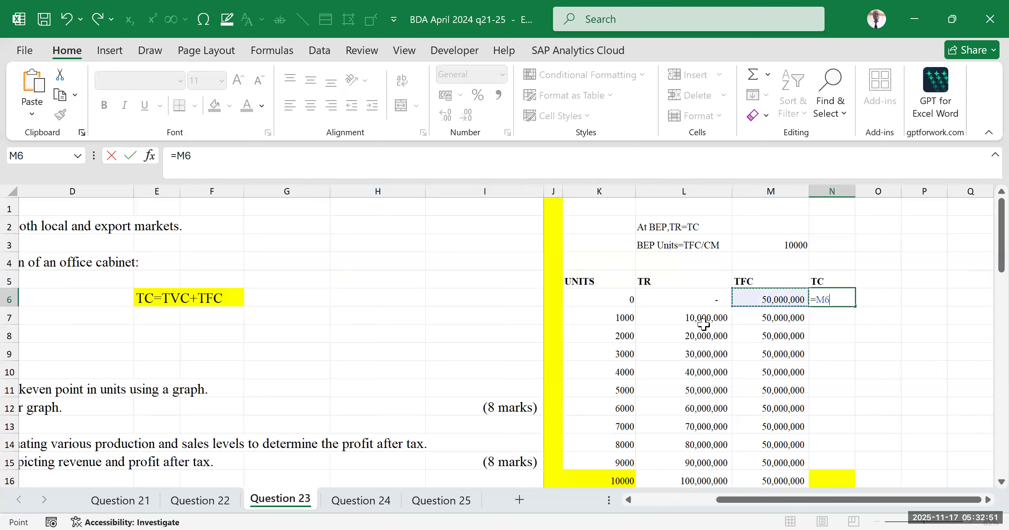
text(+)
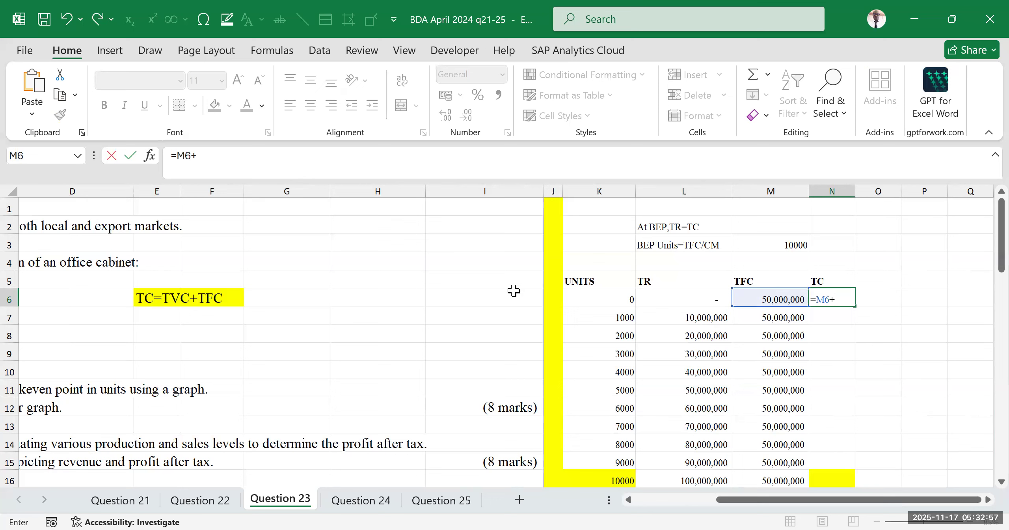
Extend the N6 formula with an opening bracket and the variable cost per unit in C7 multiplied by the units in K6.
text(()
drag(765, 503, 173, 329)
click(240, 317)
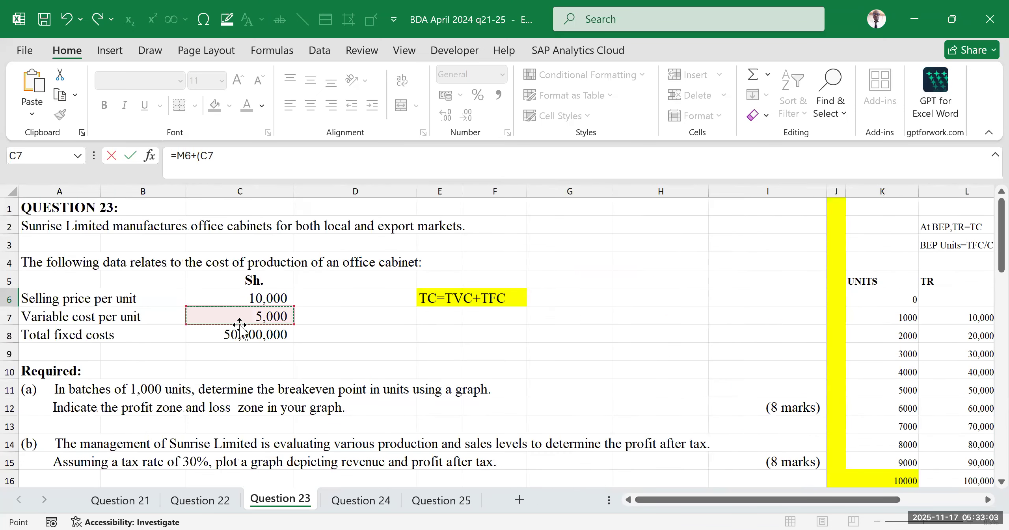
drag(765, 506, 861, 293)
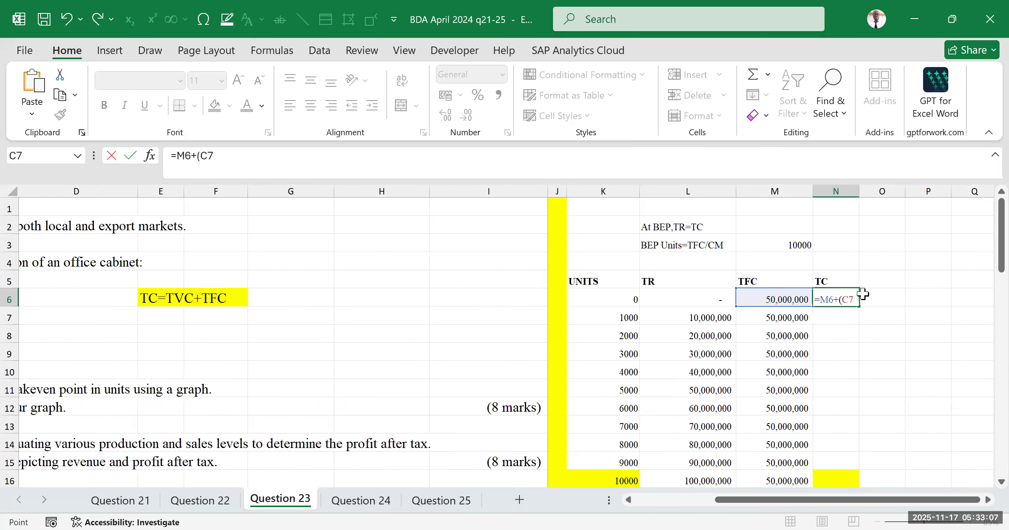
text(*)
click(606, 301)
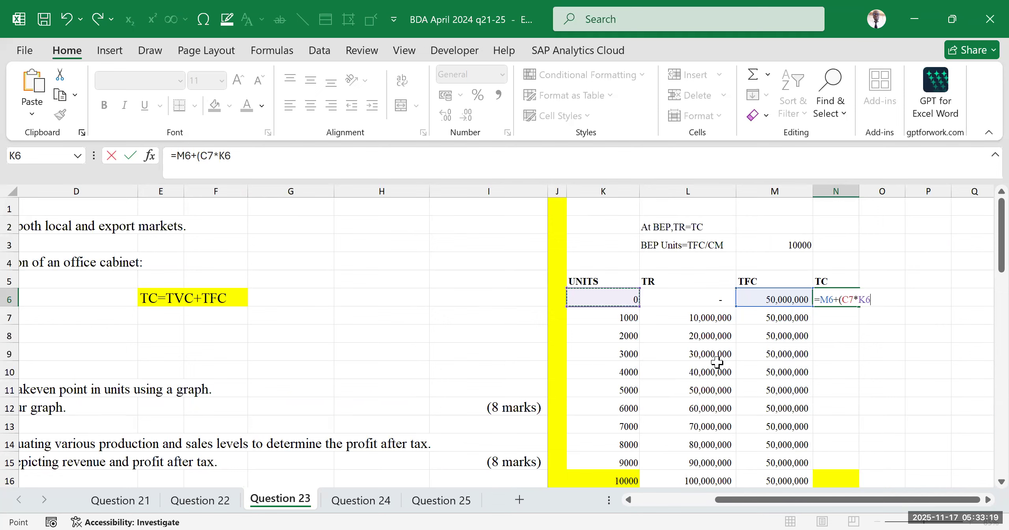
Make the variable cost reference absolute as $C$7 in the N6 total cost formula.
click(847, 500)
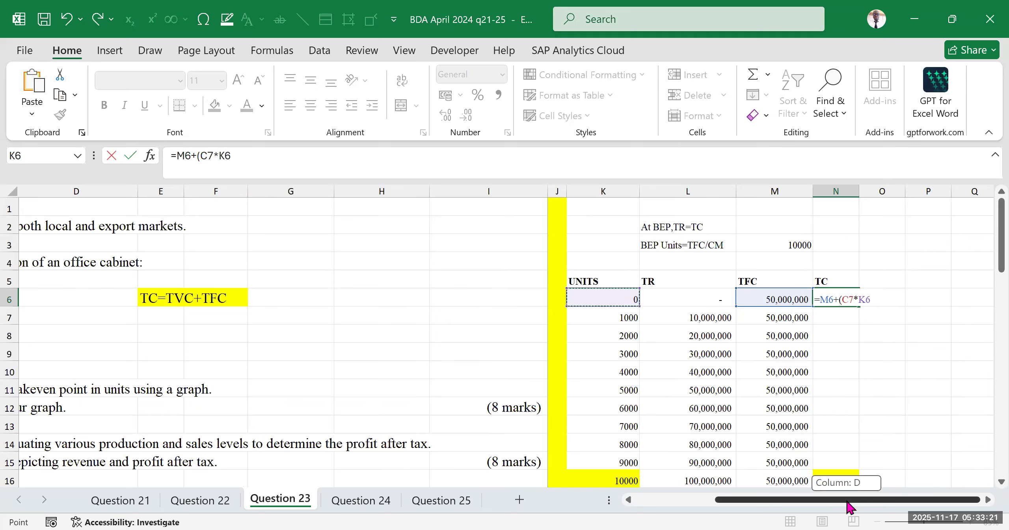
click(848, 300)
drag(752, 502, 614, 501)
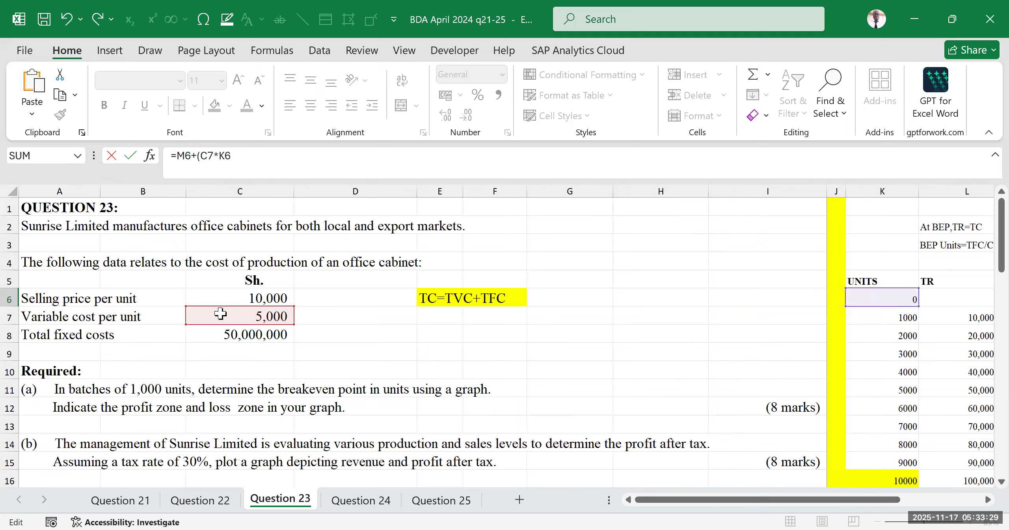
drag(743, 499, 832, 500)
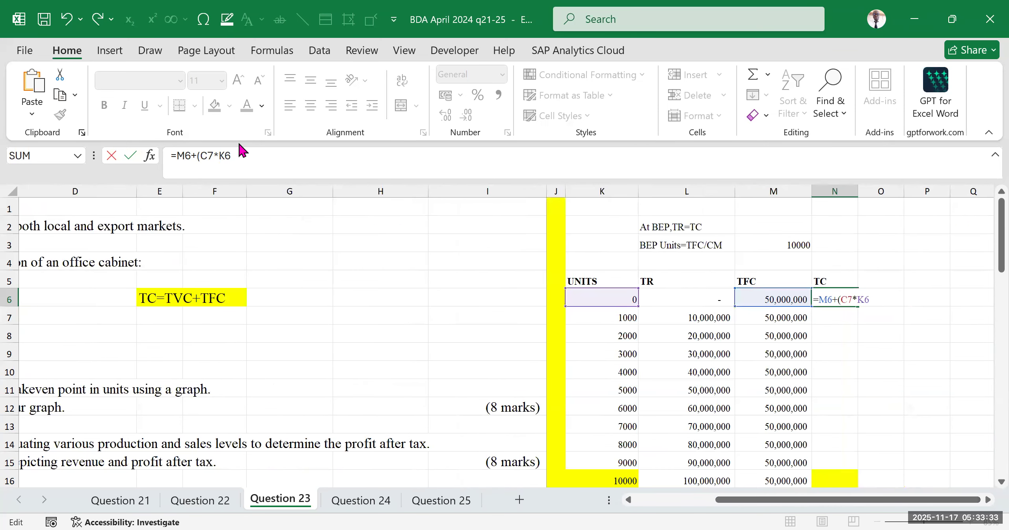
click(209, 161)
key(F4)
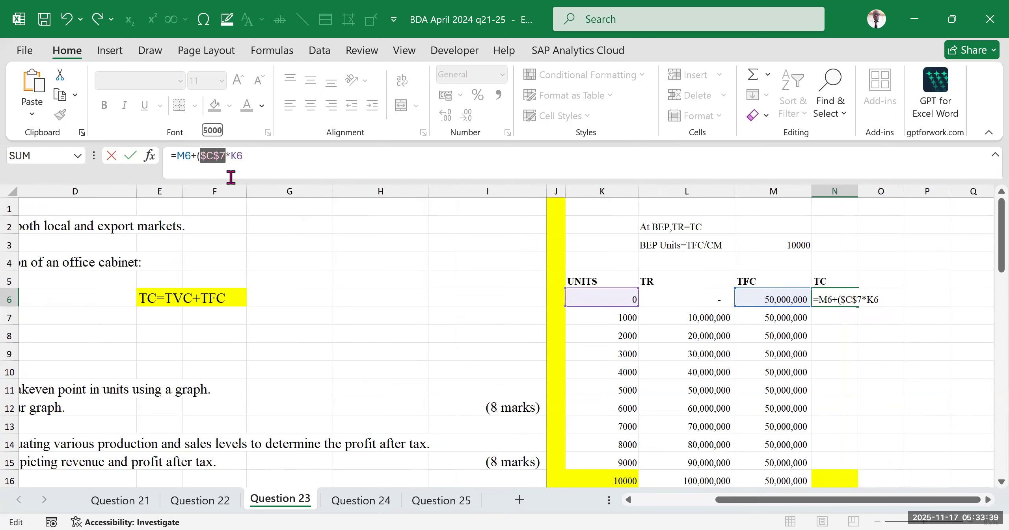
Examine the M6 and $C$7*K6 parts of the N6 formula against the TC=TVC+TFC note.
key(End)
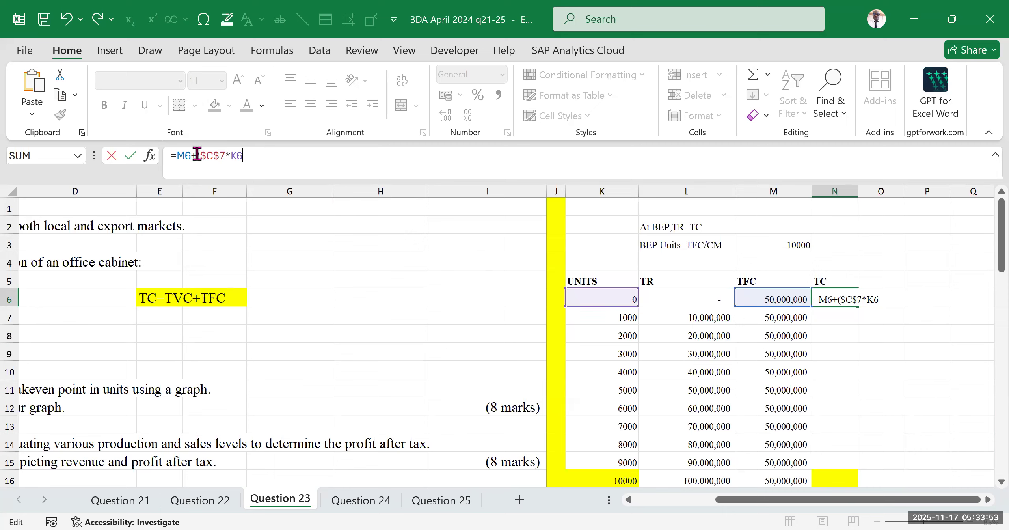
drag(197, 155, 254, 155)
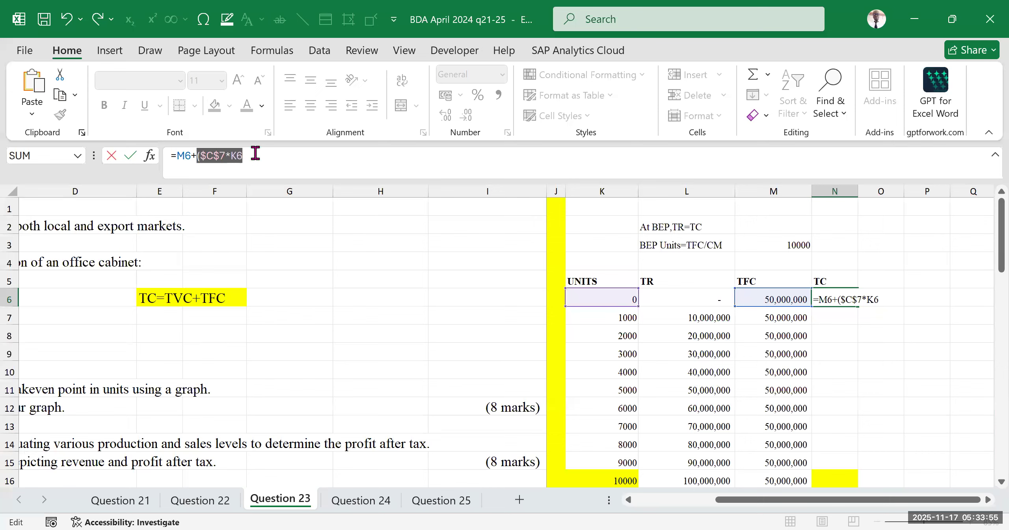
double_click(184, 156)
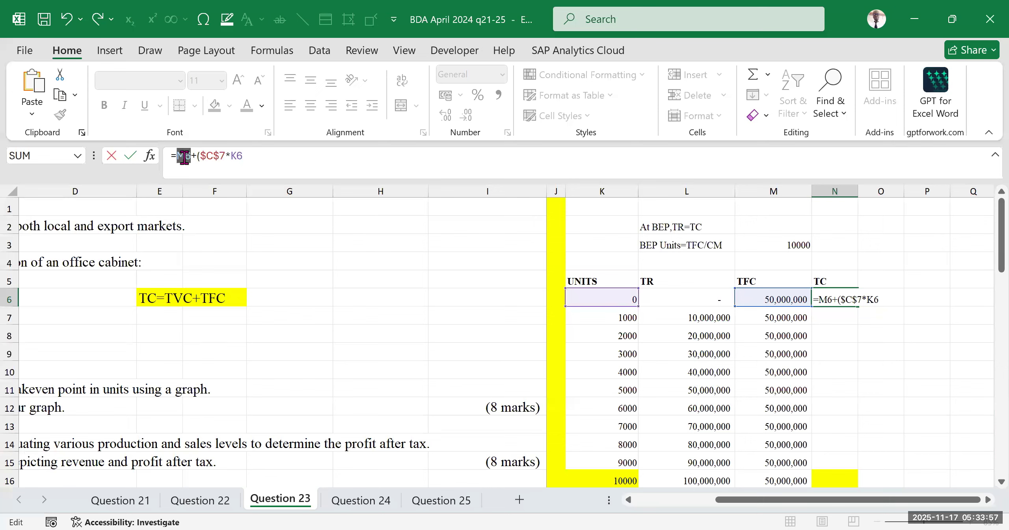
click(838, 298)
drag(205, 156, 184, 308)
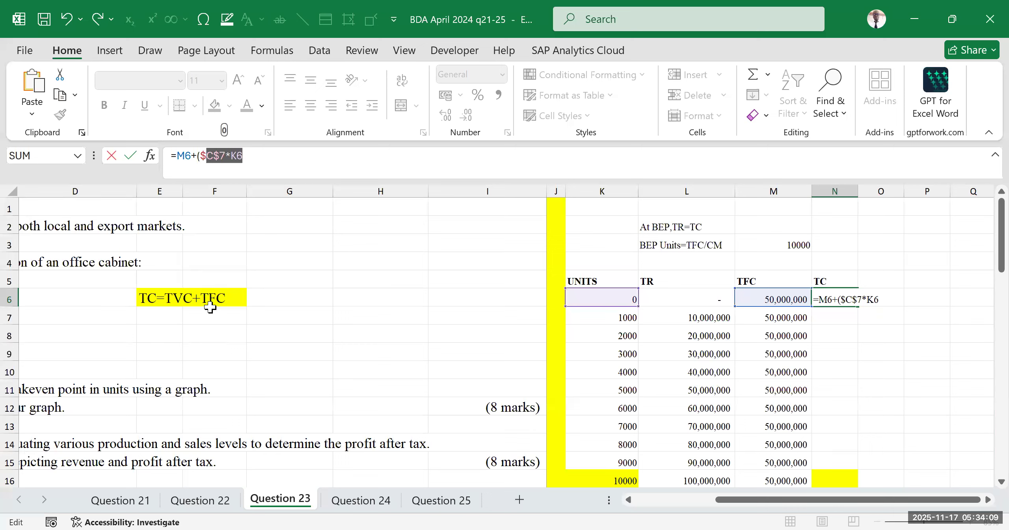
click(188, 156)
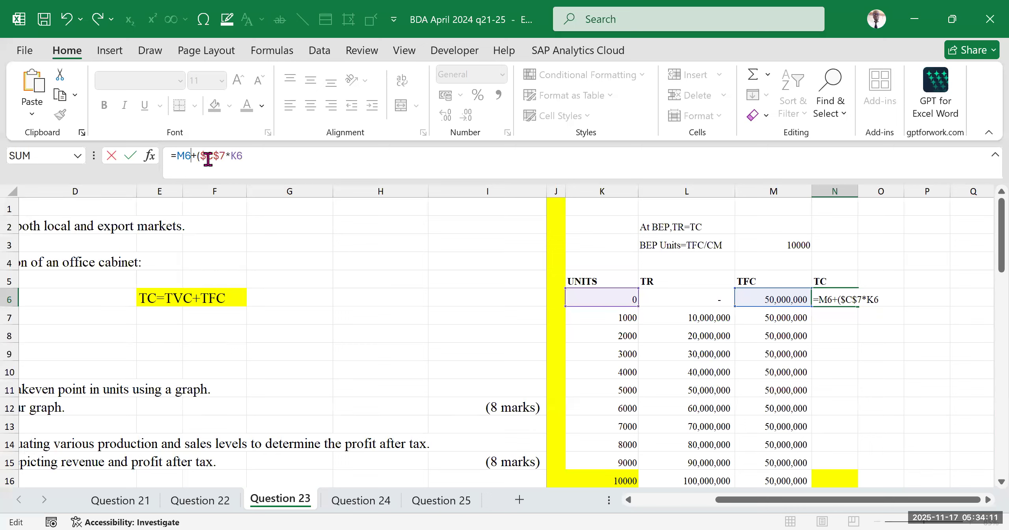
drag(198, 156, 256, 164)
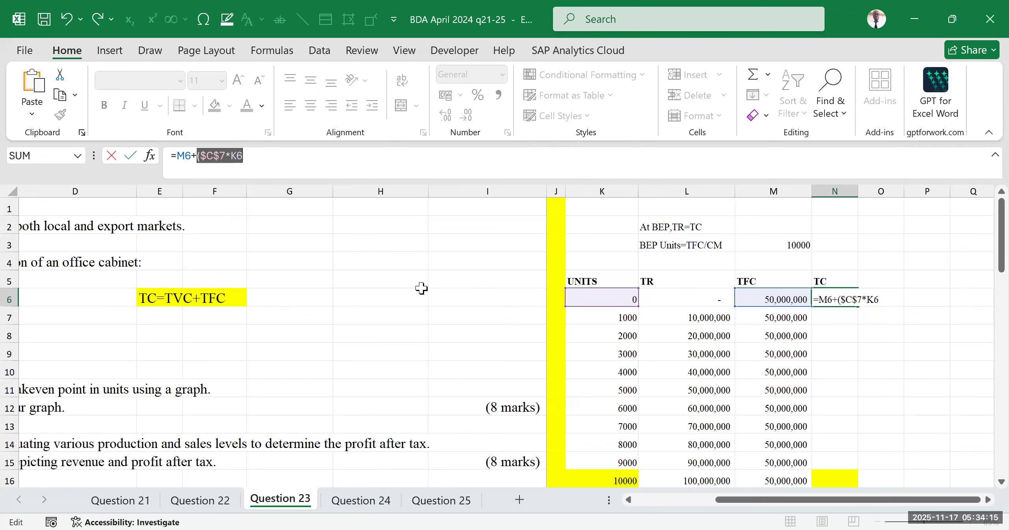
click(282, 150)
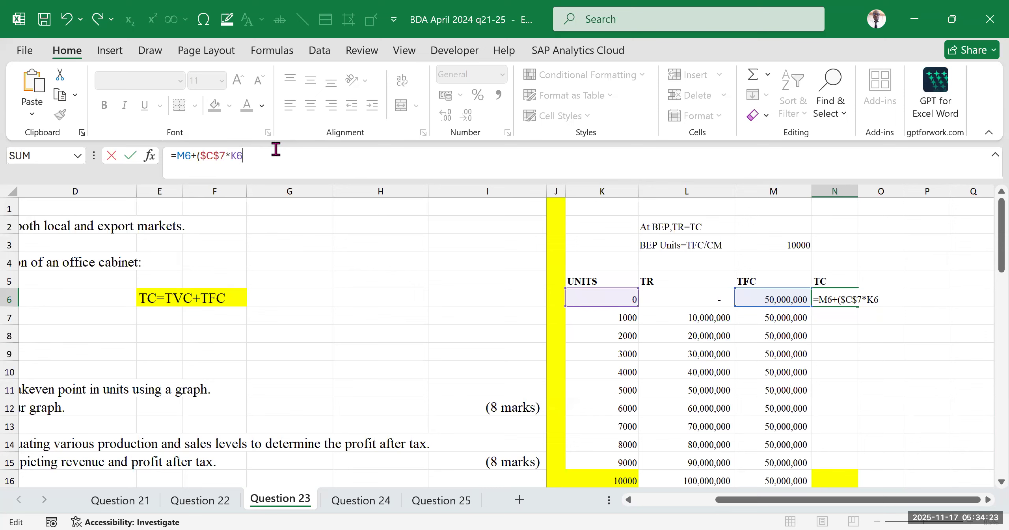
Close the bracket and enter the total cost formula =M6+($C$7*K6) in N6.
drag(739, 506, 629, 500)
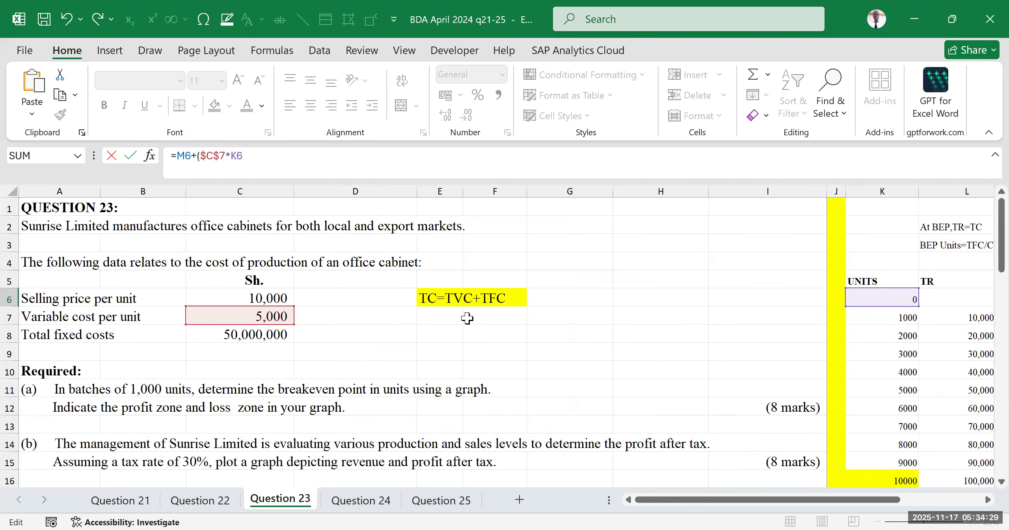
drag(792, 500, 873, 500)
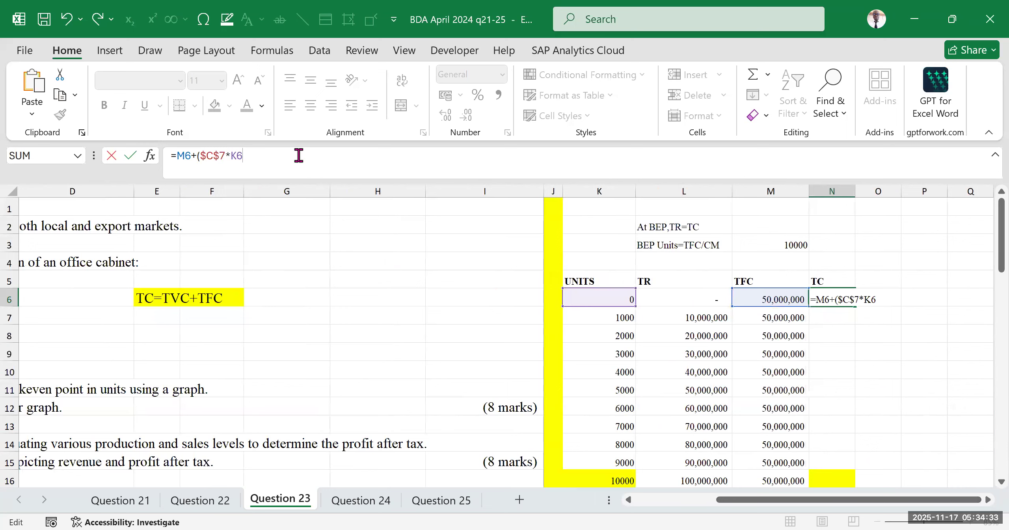
text())
key(Return)
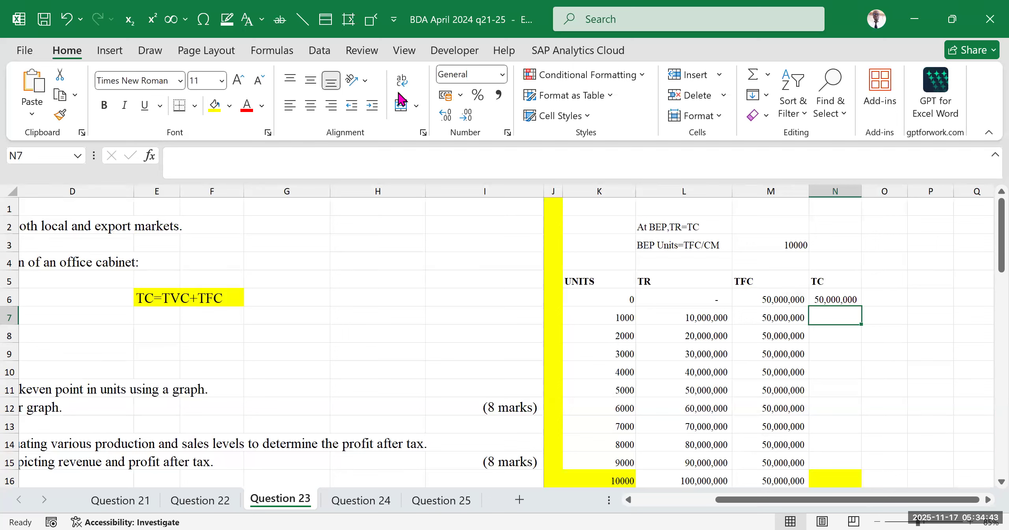
Fill the total cost formula from N6 down to N26 for all unit levels.
click(903, 382)
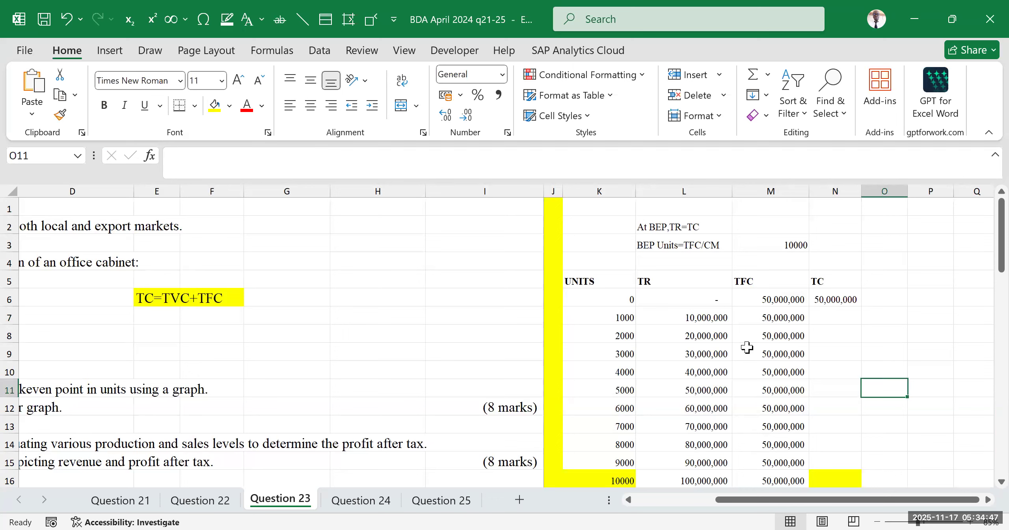
drag(627, 318, 624, 462)
scroll(840, 252, down, 1)
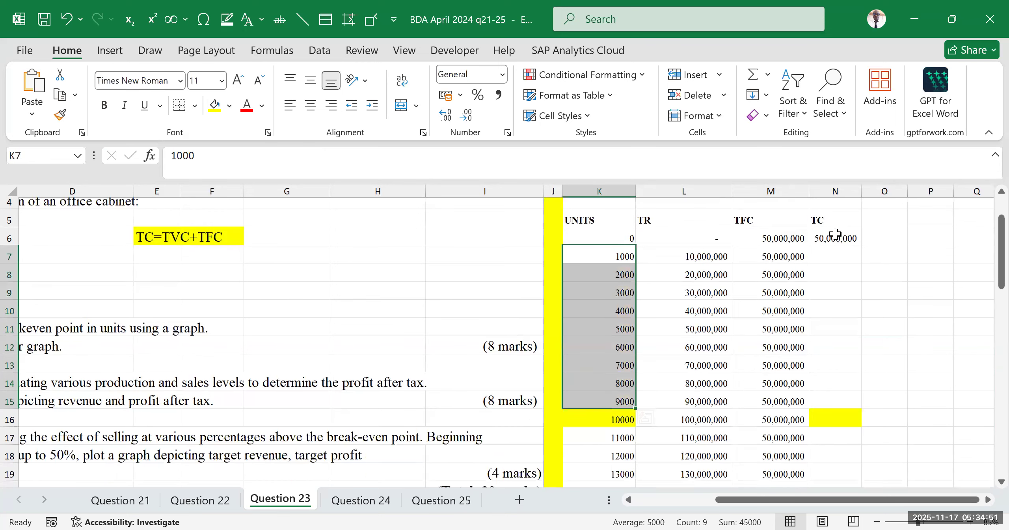
click(837, 236)
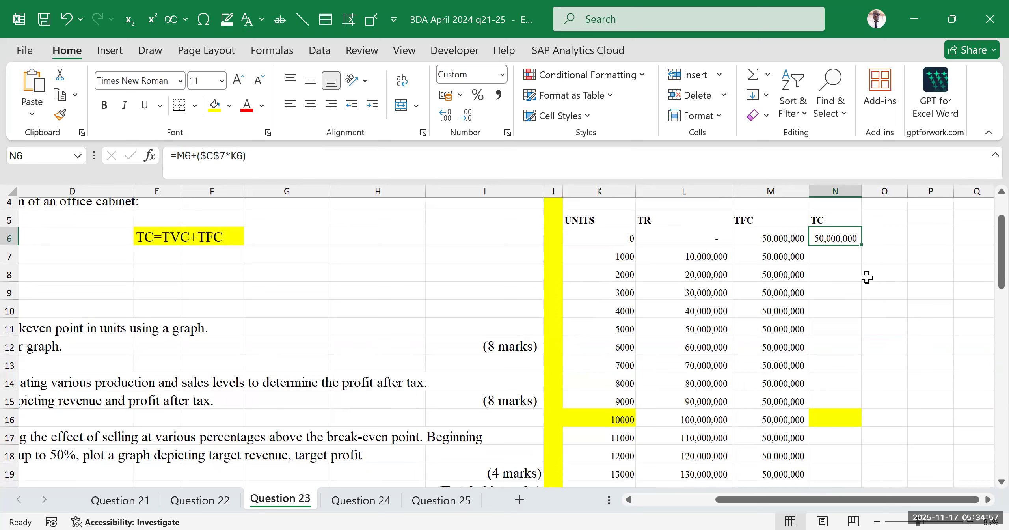
double_click(862, 247)
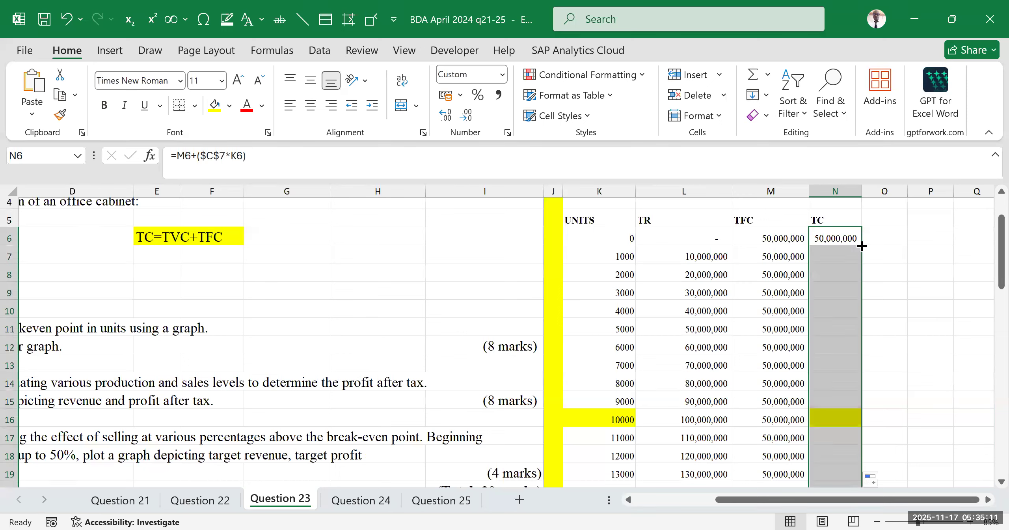
Autofit column N so the TC values display in full down to row 26.
scroll(874, 189, down, 1)
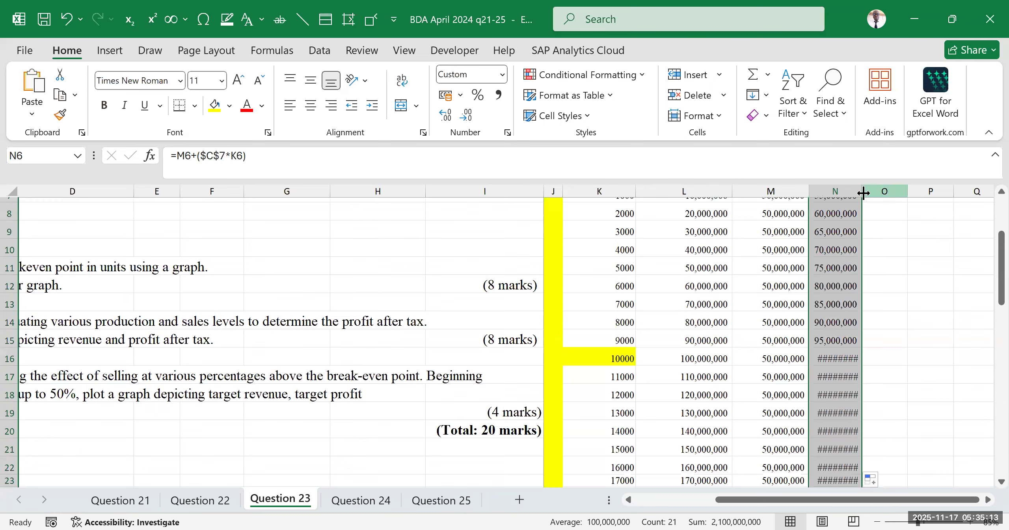
double_click(862, 192)
scroll(888, 370, down, 2)
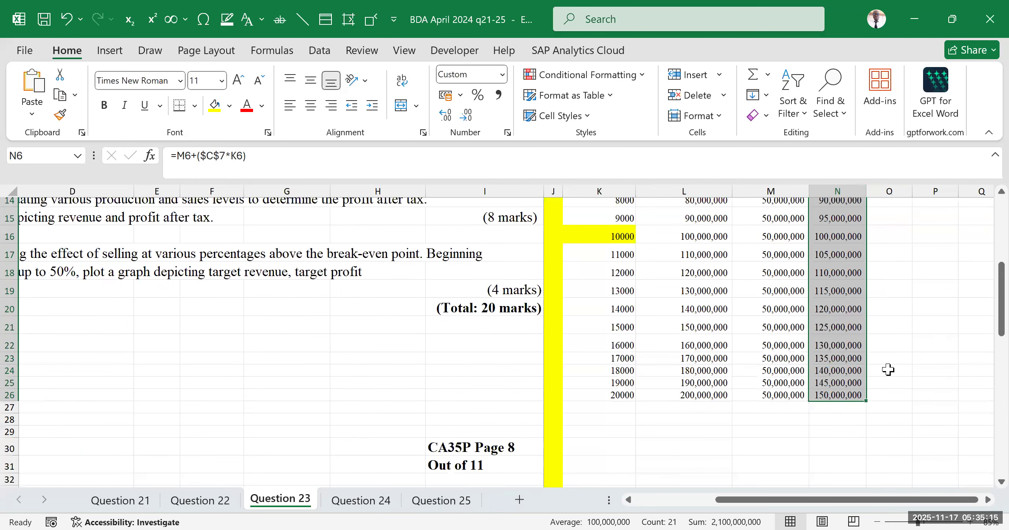
Examine the completed UNITS, TR, TFC and TC table, comparing revenue and total cost around 10000 units and down to 20000 units.
scroll(828, 310, up, 5)
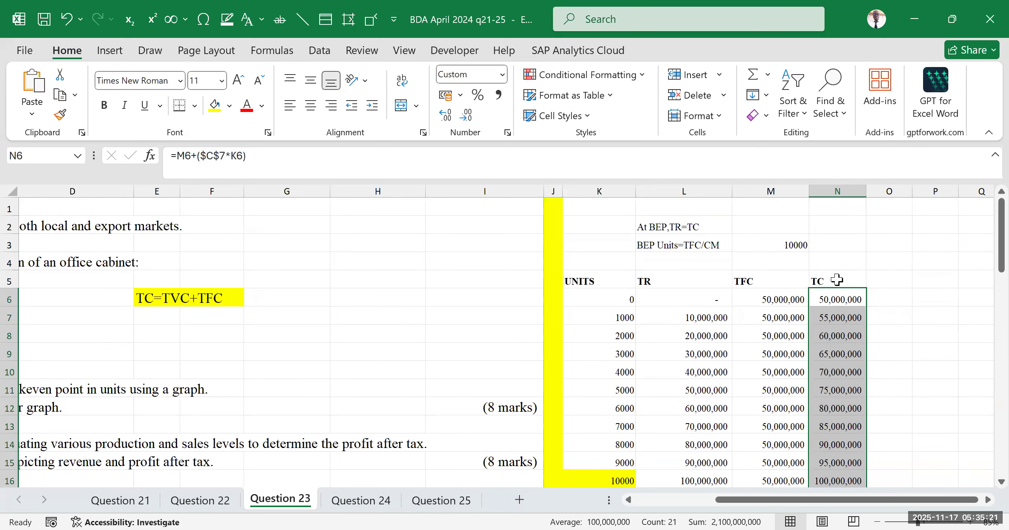
scroll(920, 337, down, 2)
scroll(920, 337, down, 1)
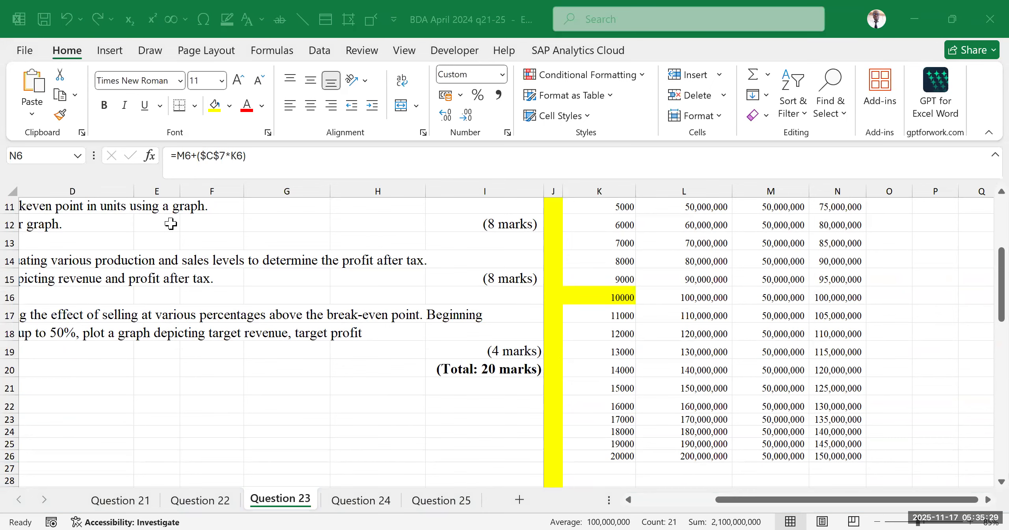
click(753, 335)
ctrl+scroll(739, 299, up, 1)
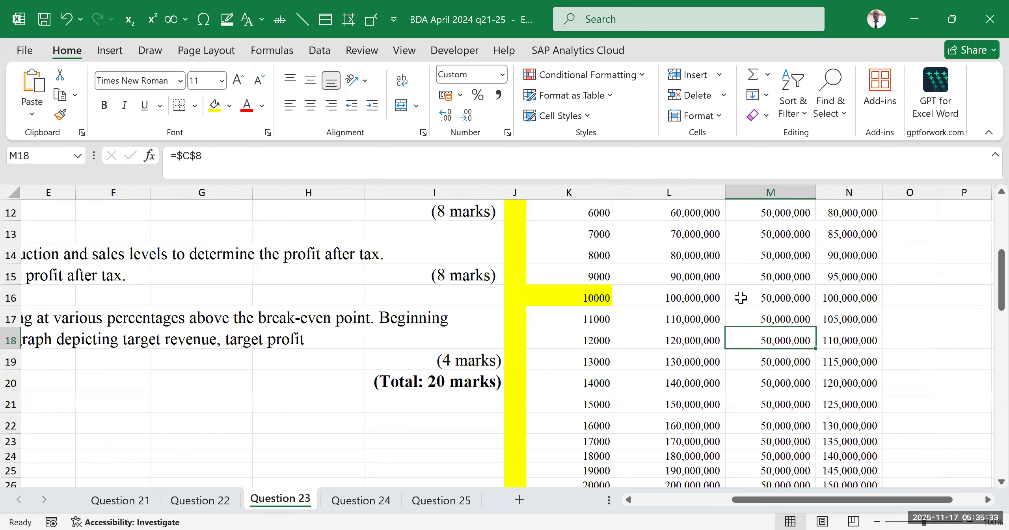
click(952, 383)
key(Up)
key(Up)
key(Up)
key(Up)
key(Left)
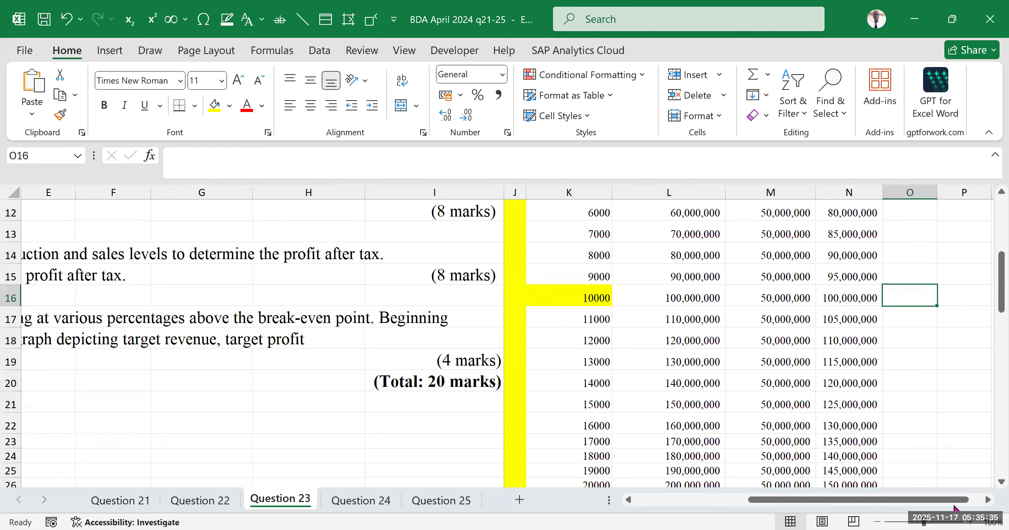
click(988, 499)
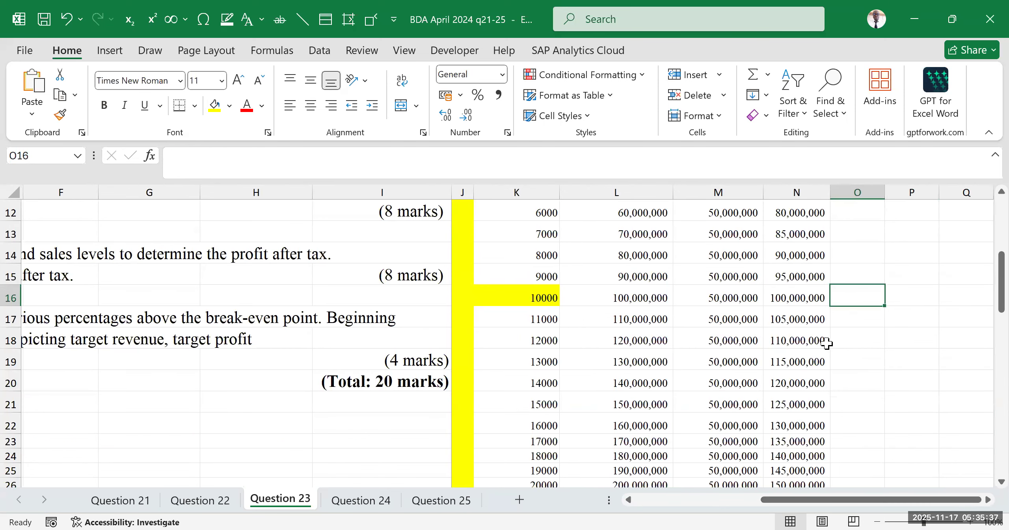
scroll(827, 339, up, 3)
scroll(828, 334, down, 3)
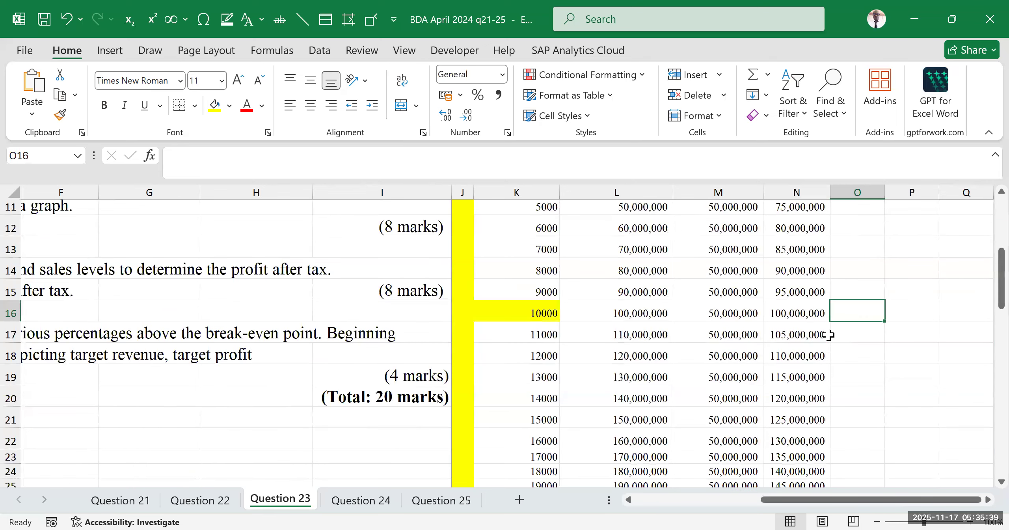
scroll(828, 334, down, 2)
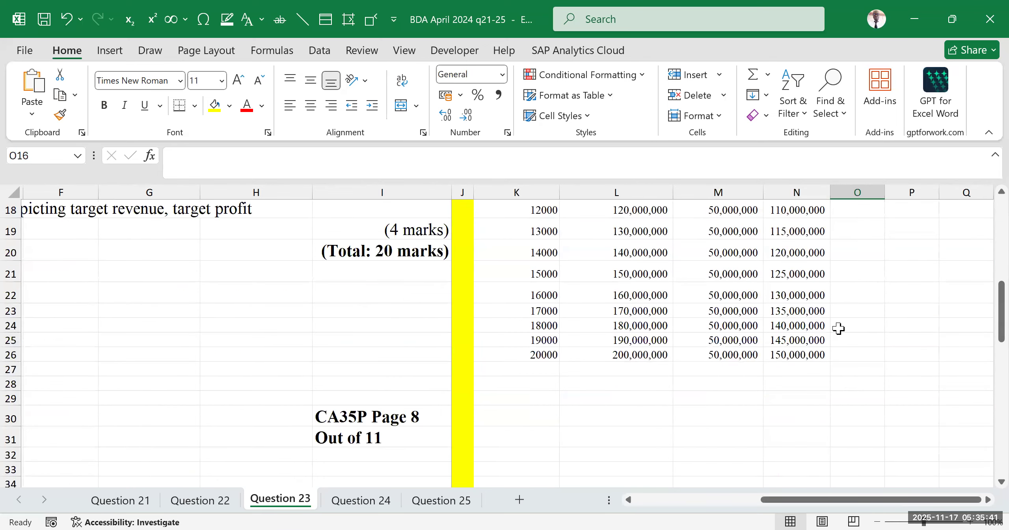
Review the part (a) requirement, the cost table and the breakeven note in L2 stating that TR equals TC.
scroll(829, 334, up, 5)
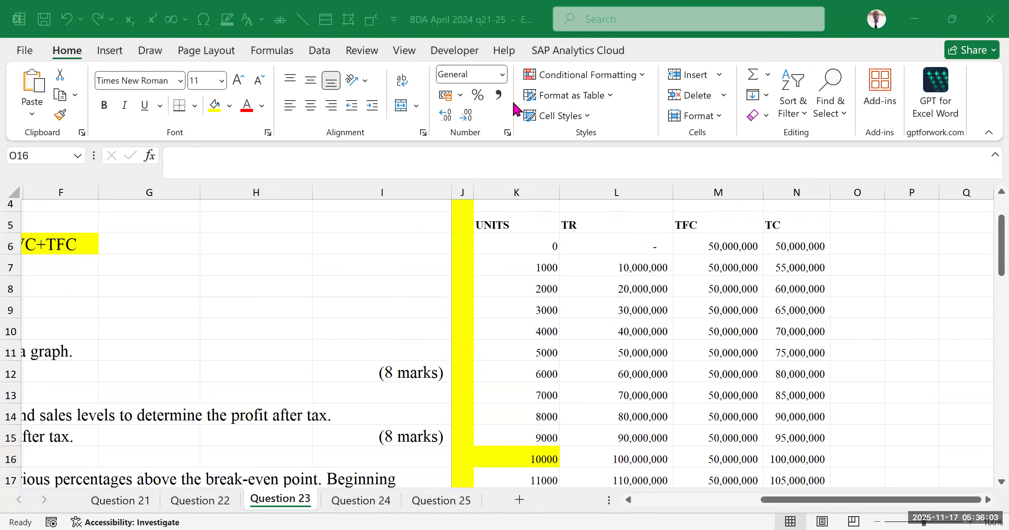
click(868, 259)
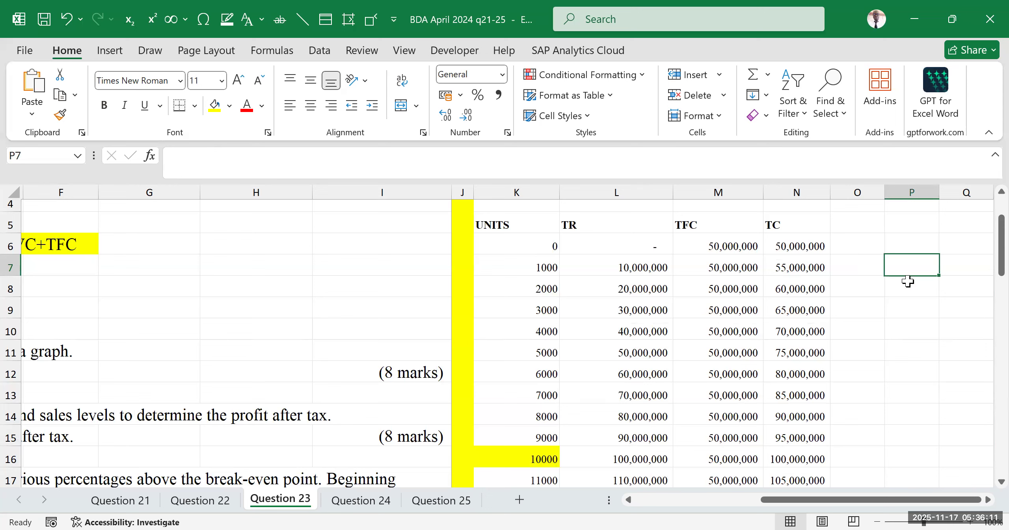
click(657, 509)
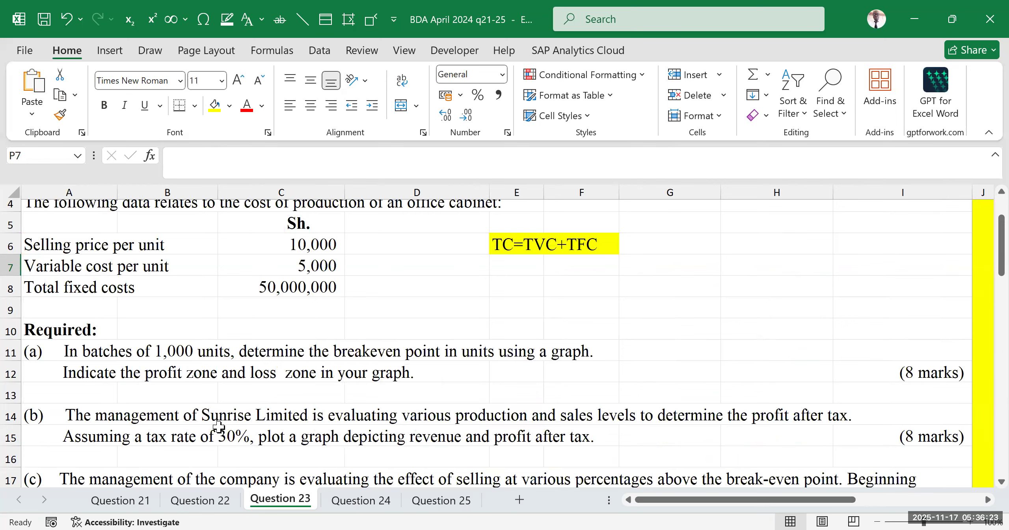
drag(803, 499, 904, 383)
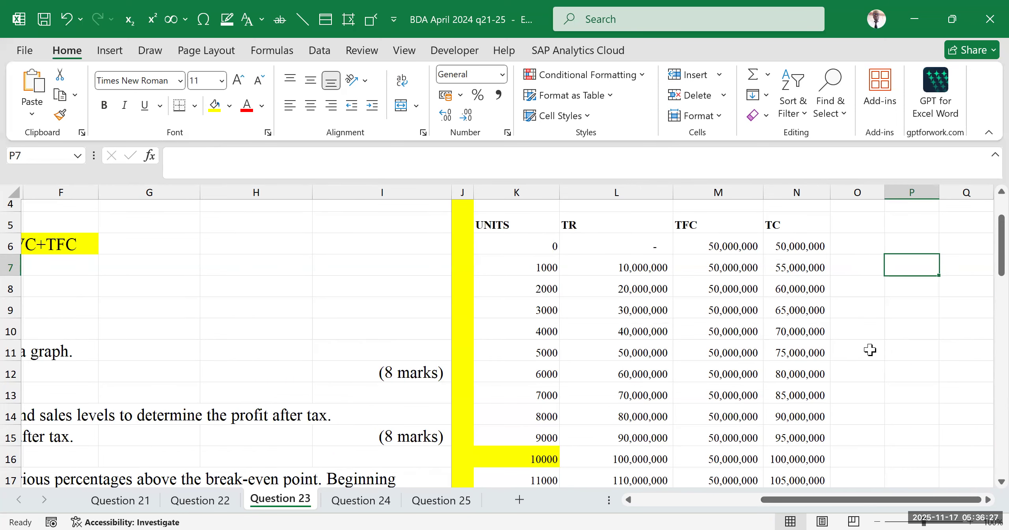
click(928, 305)
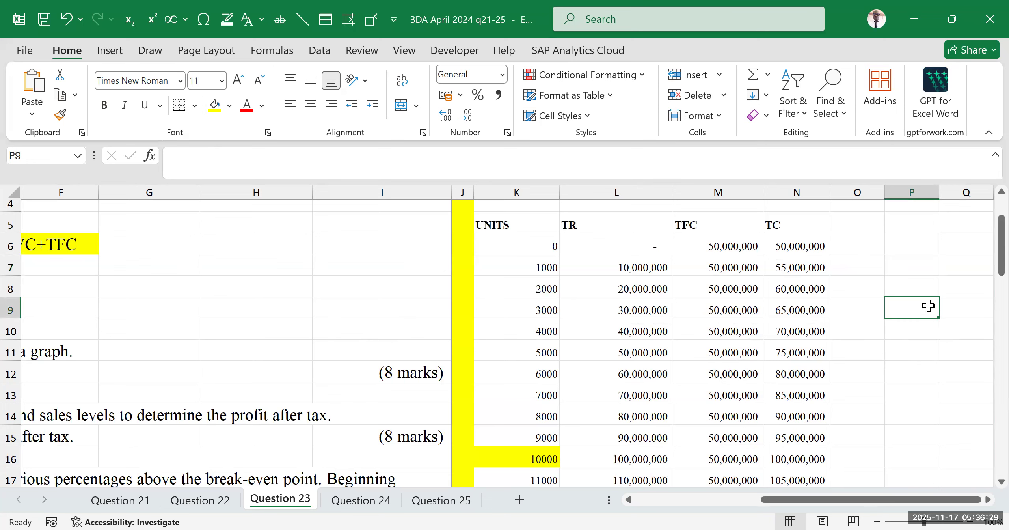
scroll(748, 330, up, 1)
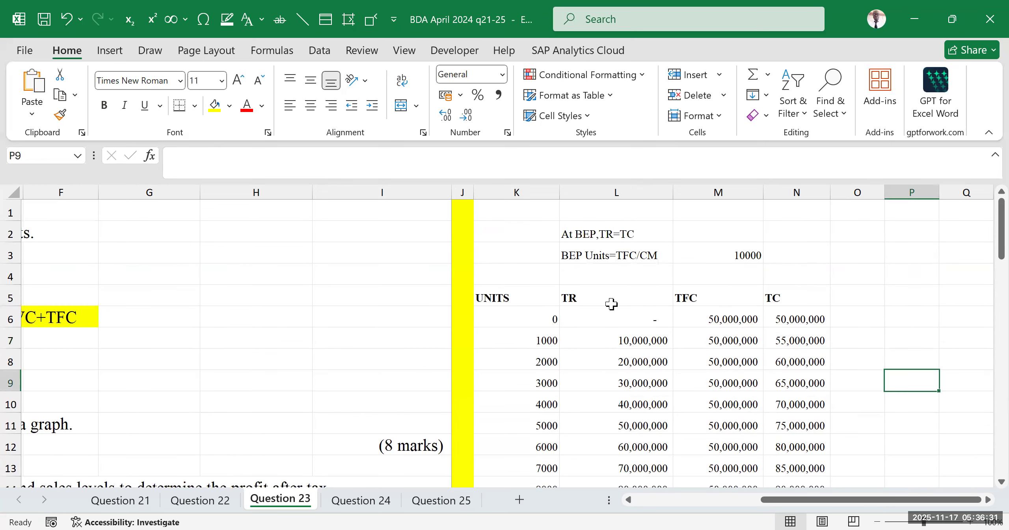
click(590, 233)
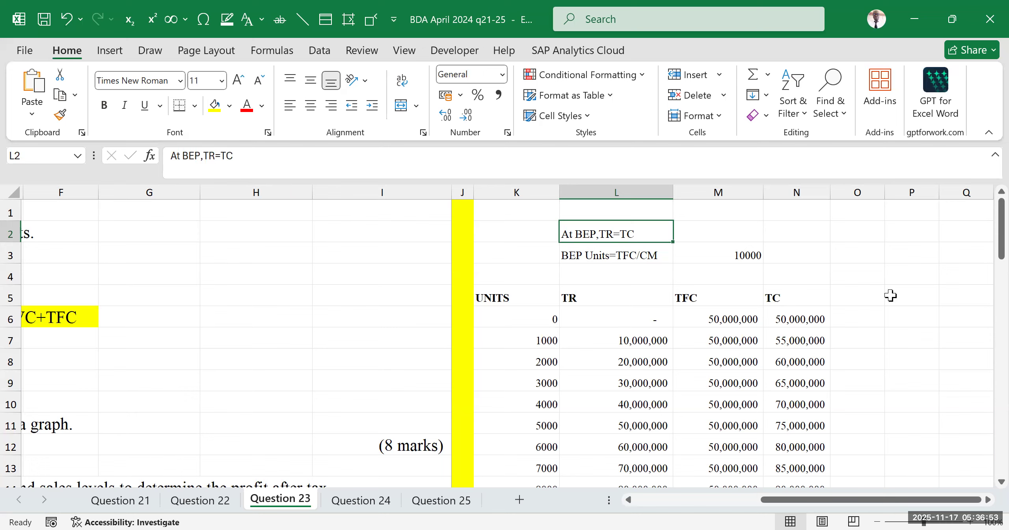
Add the column heading PROFIT in O5 beside the TC column.
click(864, 291)
text(PROFIT)
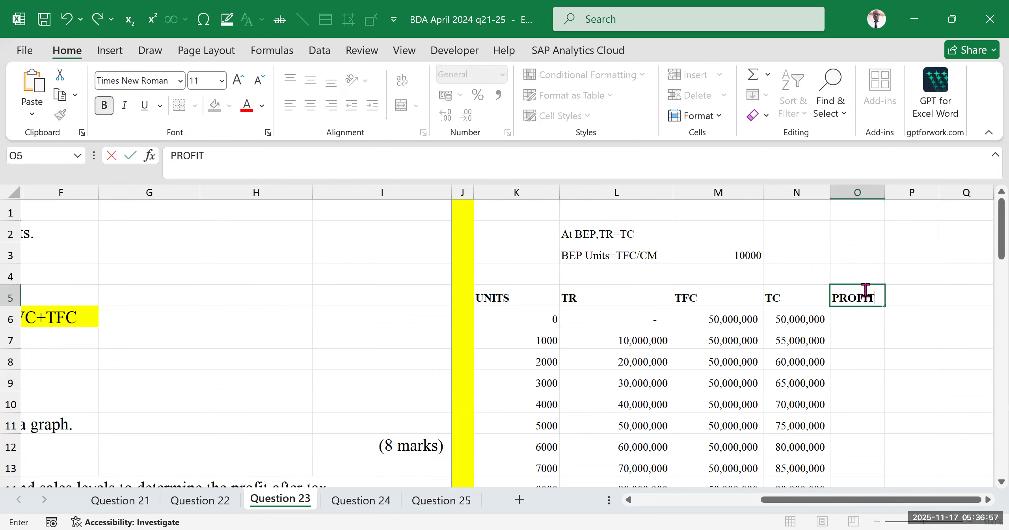
click(856, 404)
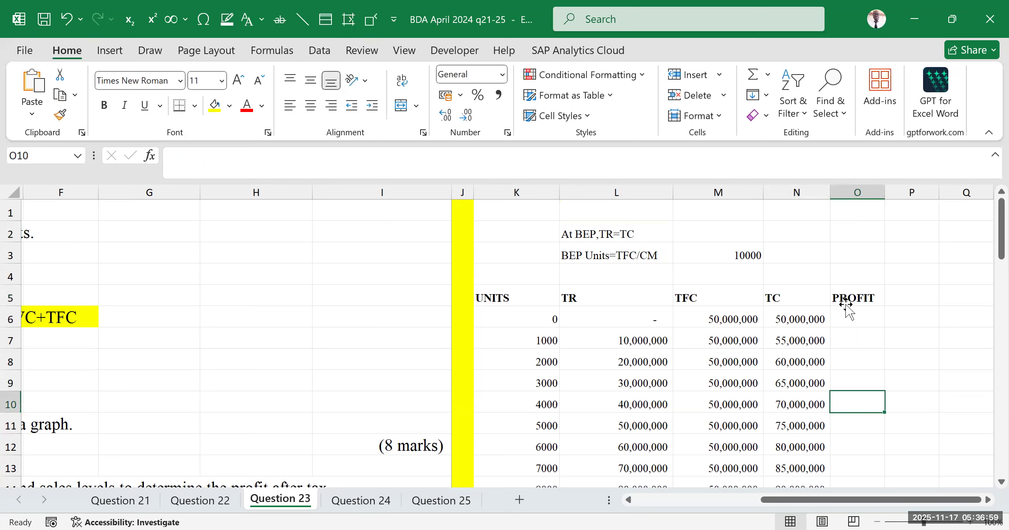
Calculate profit at zero units in O6 as total revenue minus total cost with =L6-N6.
click(847, 317)
text(=)
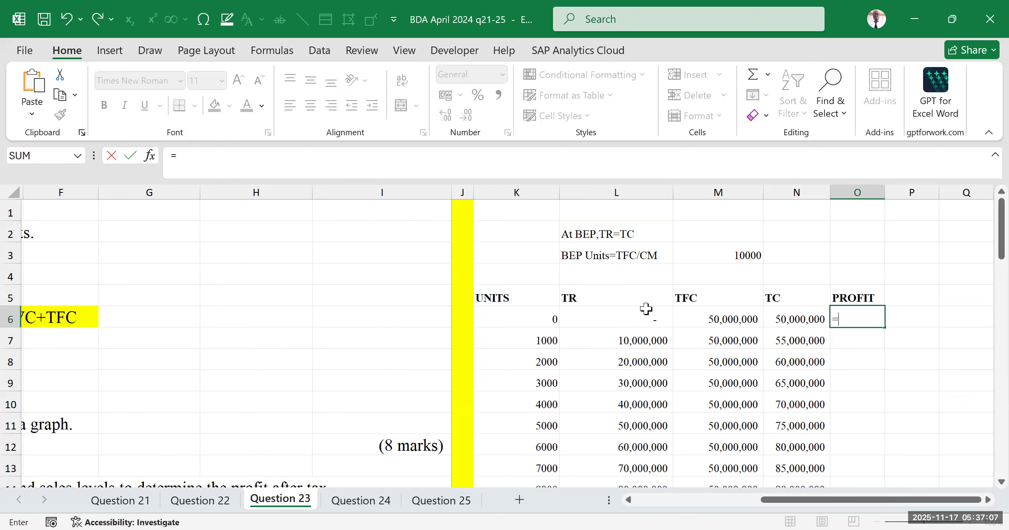
click(605, 318)
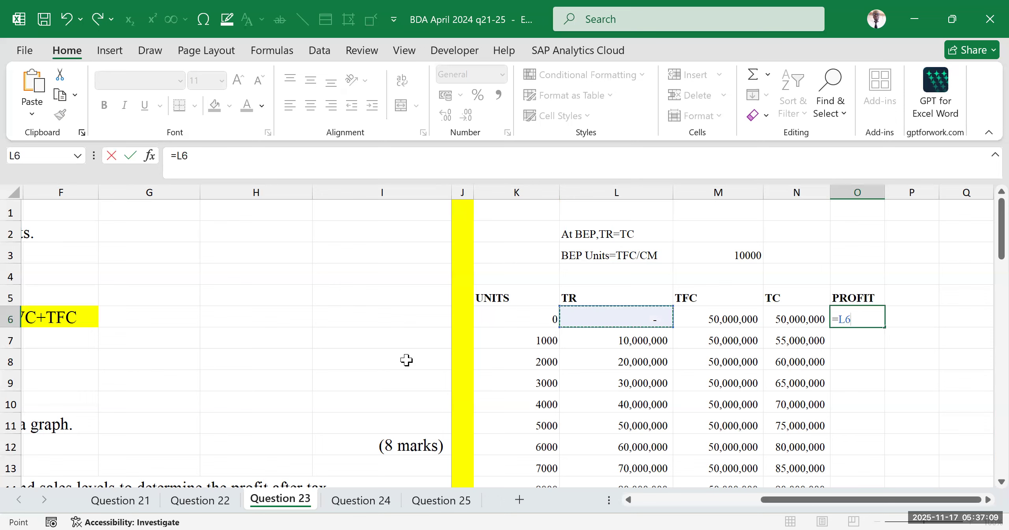
text(-)
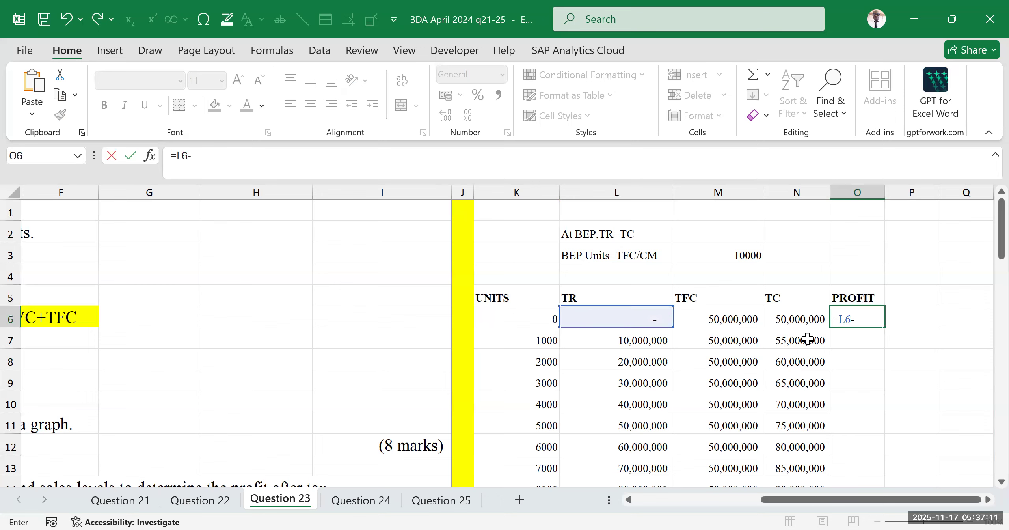
click(800, 317)
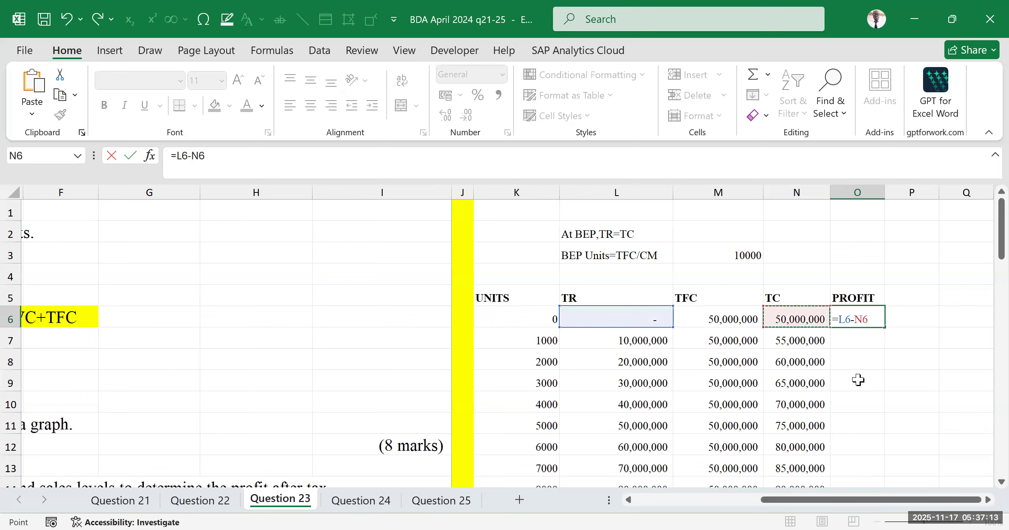
key(Return)
click(914, 379)
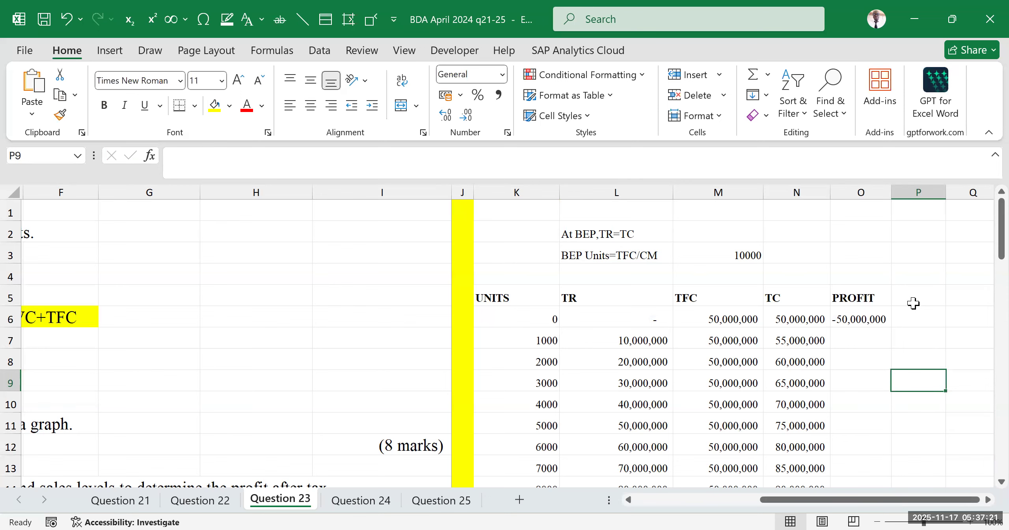
Fill the profit formula from O6 down to O26 for all unit levels.
scroll(871, 311, down, 1)
click(844, 245)
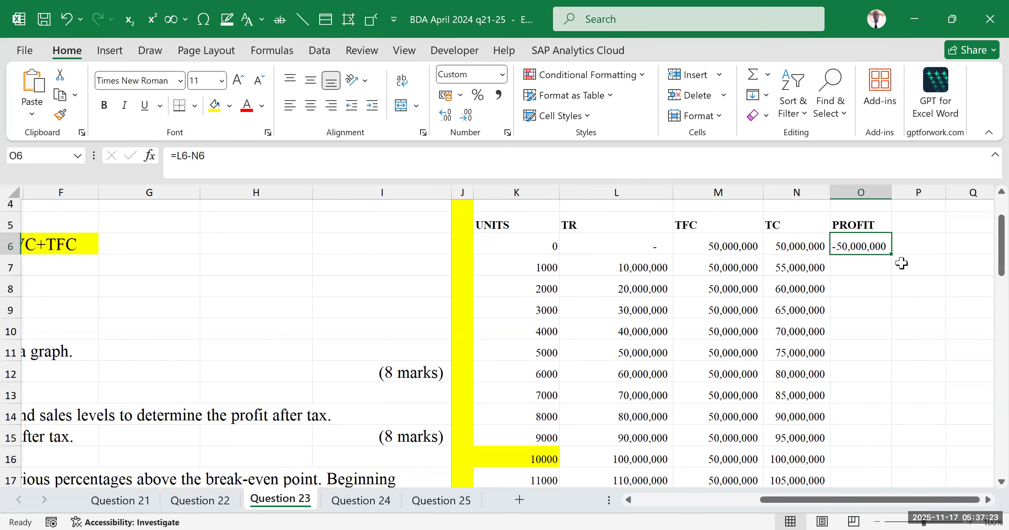
double_click(892, 255)
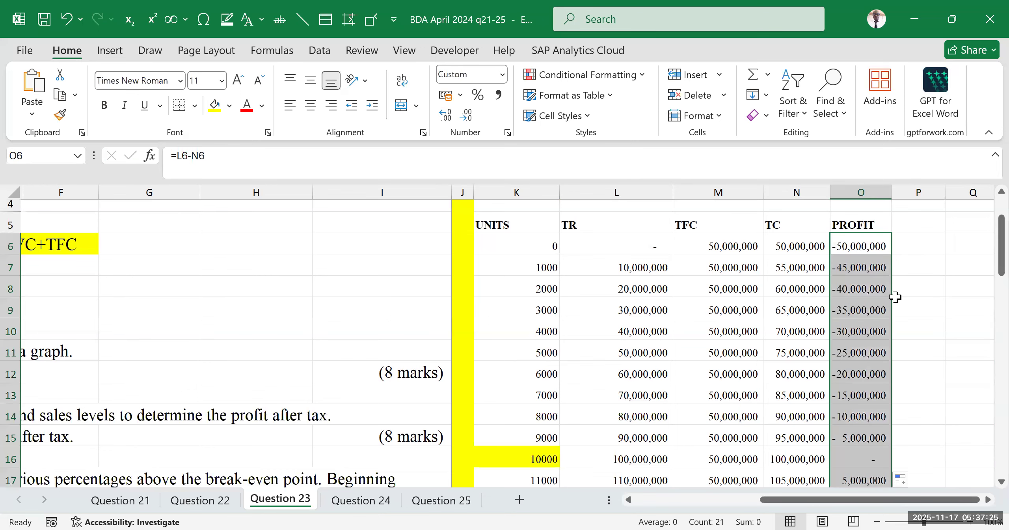
Highlight the 10000-unit row of the table, K16:O16, with yellow fill.
scroll(895, 297, down, 2)
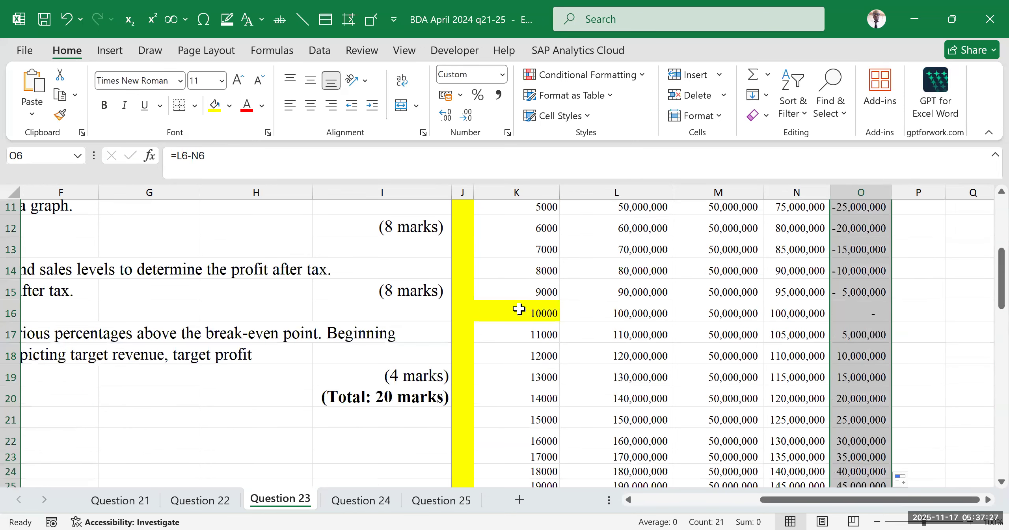
drag(519, 309, 863, 313)
click(215, 105)
click(975, 378)
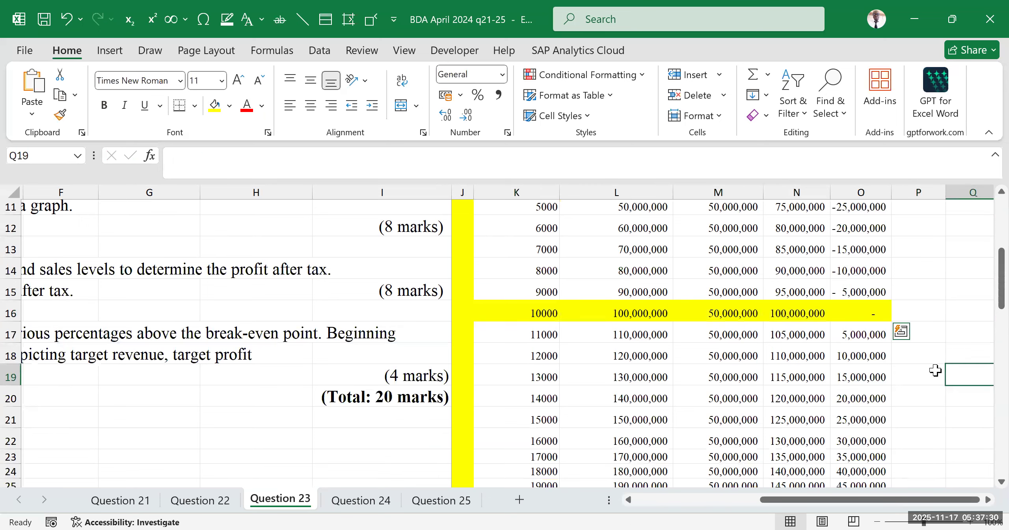
Examine the PROFIT column above and below the 10000-unit row and compare it with the breakeven notes in L2:M3.
click(874, 313)
scroll(891, 323, up, 3)
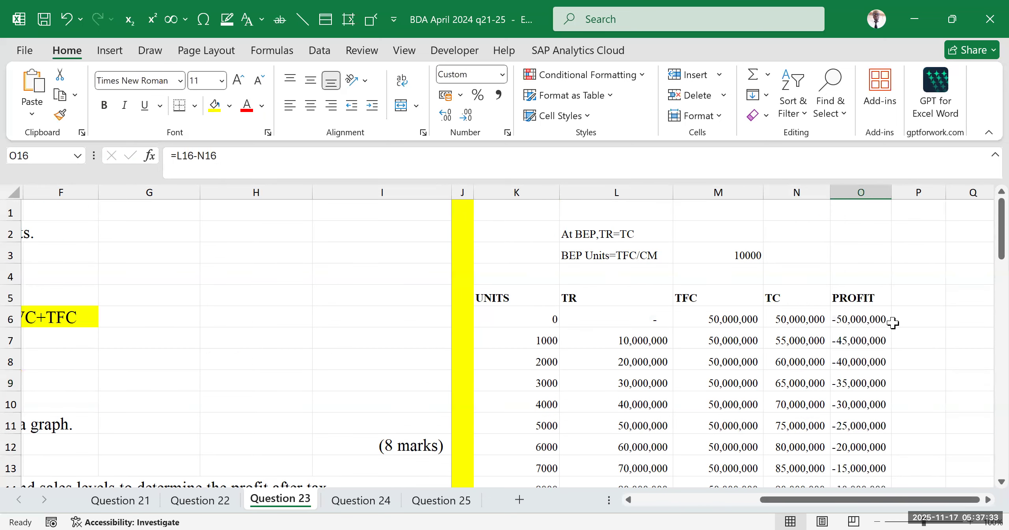
scroll(893, 322, down, 7)
scroll(893, 322, up, 3)
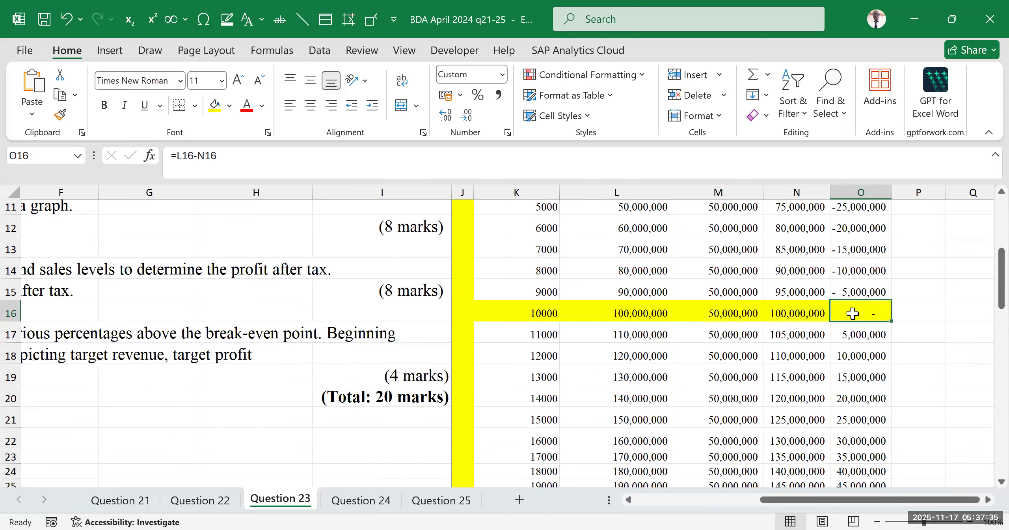
scroll(852, 314, up, 1)
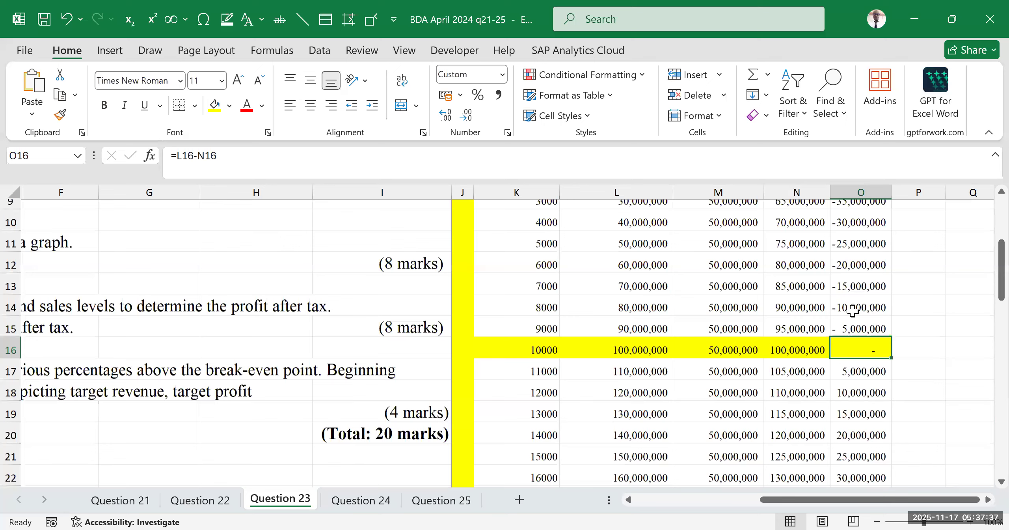
scroll(572, 231, up, 3)
click(602, 236)
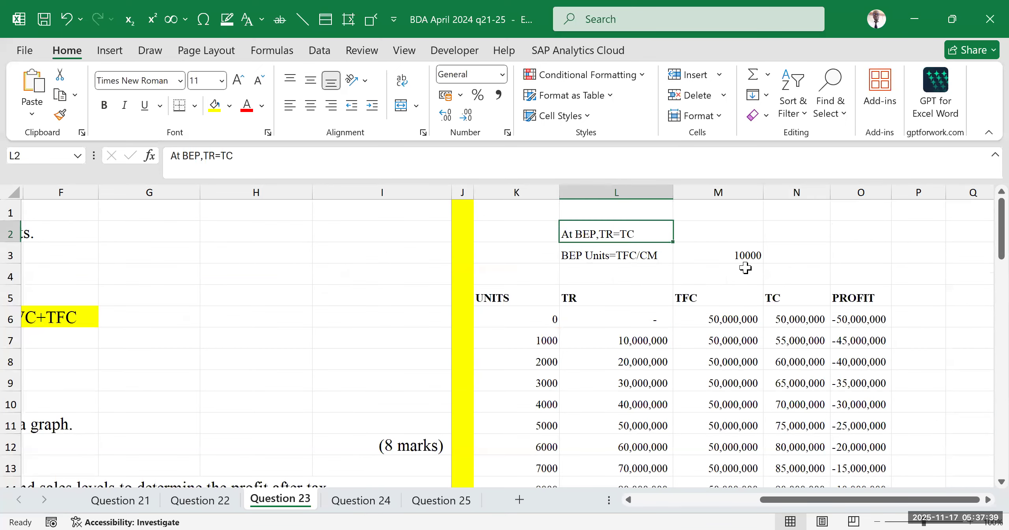
scroll(743, 265, down, 5)
click(937, 322)
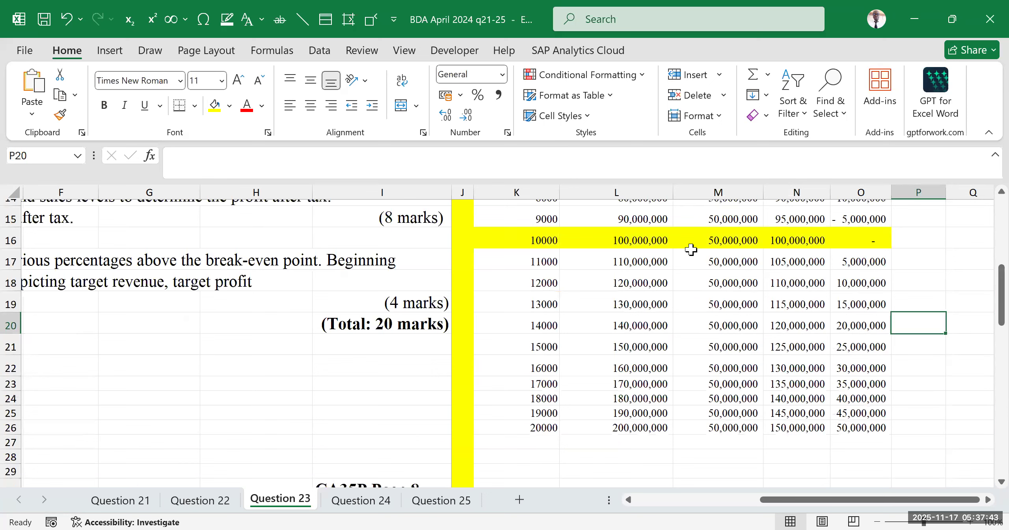
key(alt+Tab)
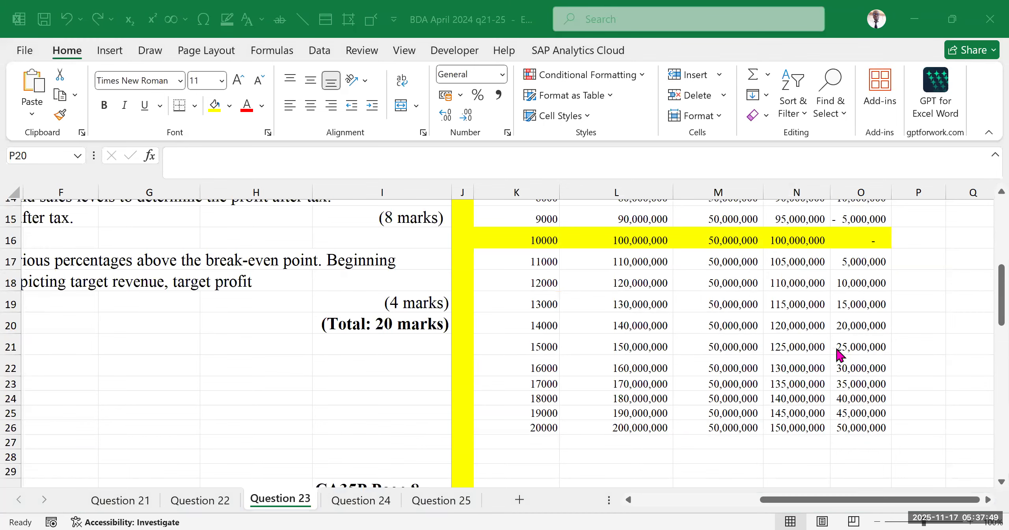
scroll(811, 322, up, 5)
scroll(899, 350, down, 3)
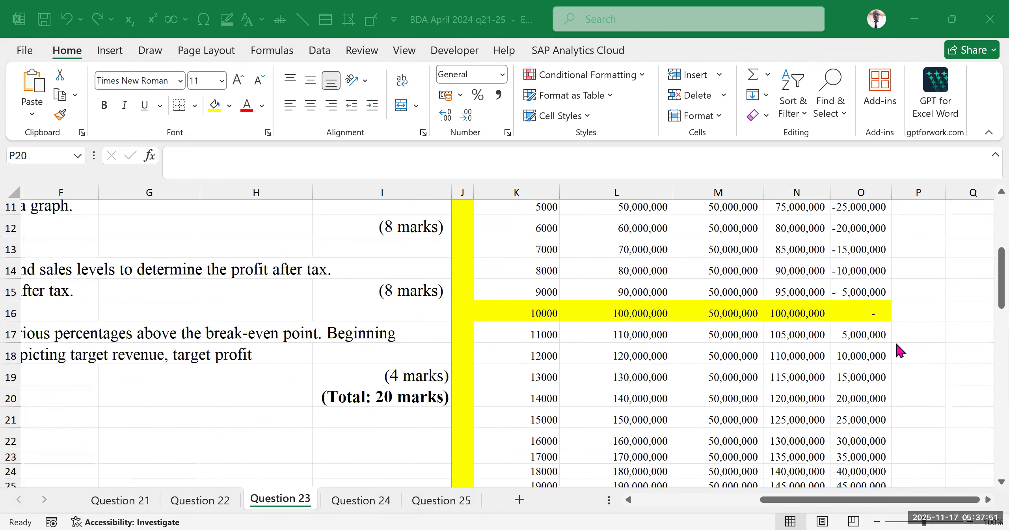
scroll(900, 349, up, 4)
Inspect the total cost formula in N6, tracing its references to fixed cost, variable cost per unit and units.
double_click(806, 320)
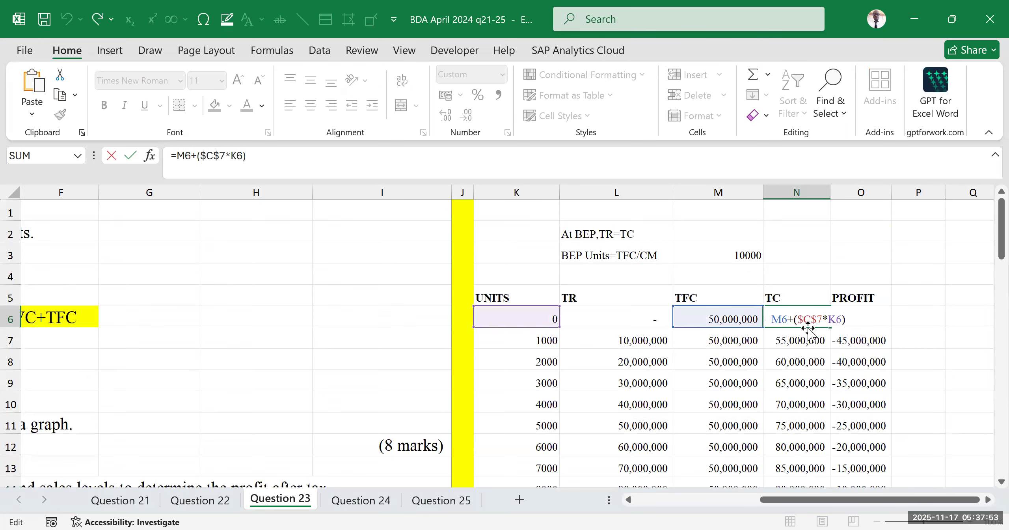
drag(772, 500, 531, 365)
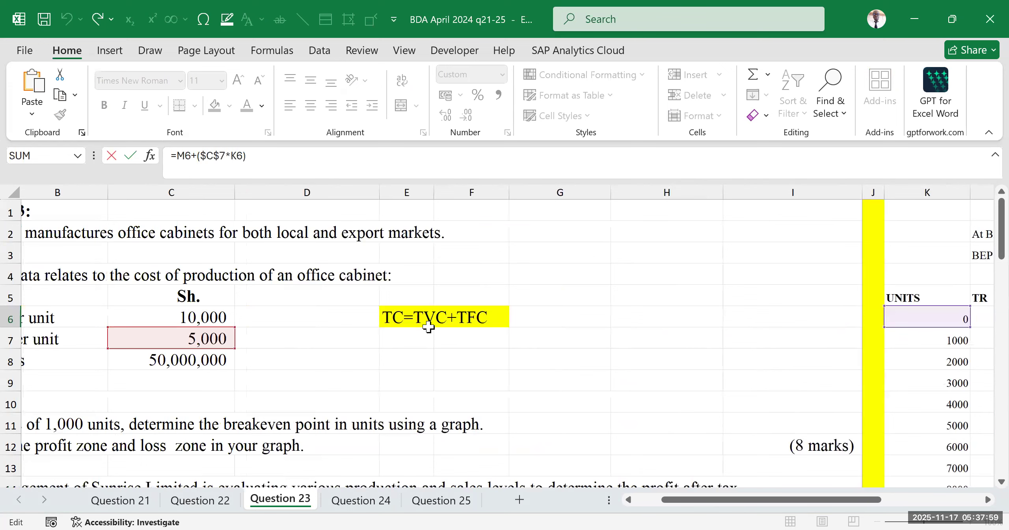
drag(807, 505, 788, 319)
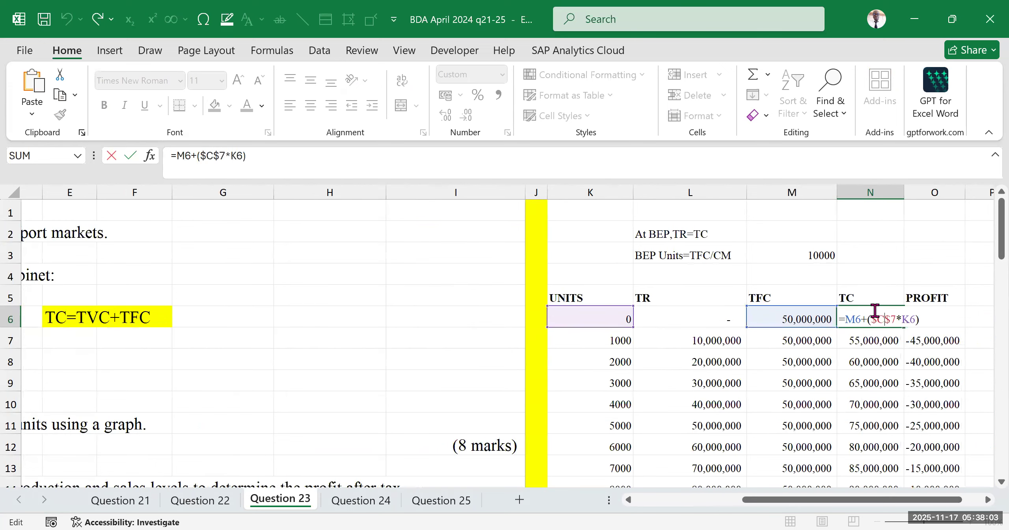
drag(811, 503, 656, 509)
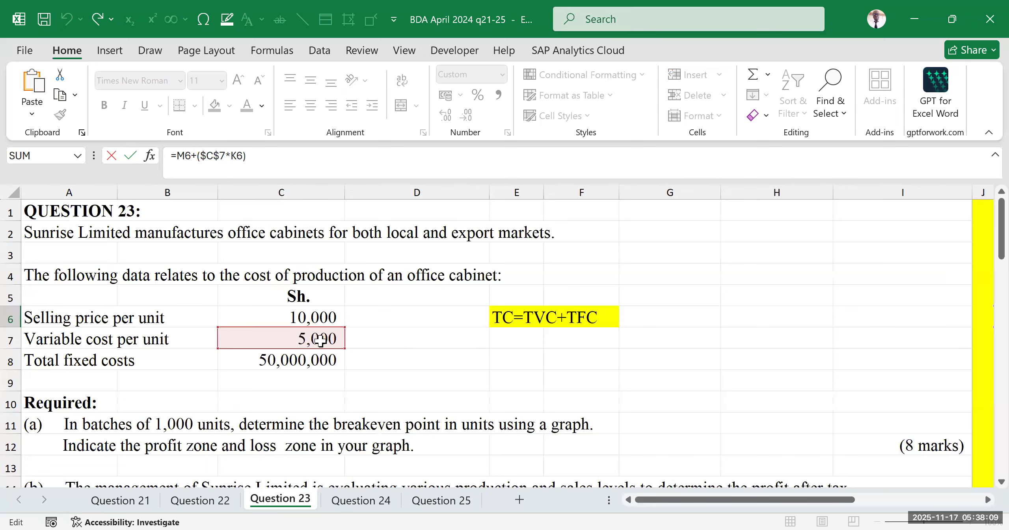
drag(650, 502, 763, 455)
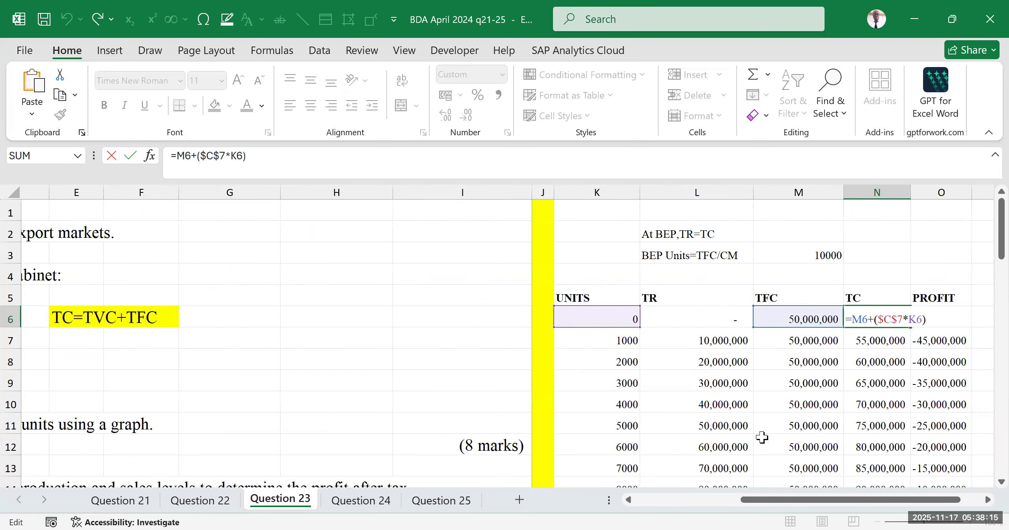
double_click(898, 319)
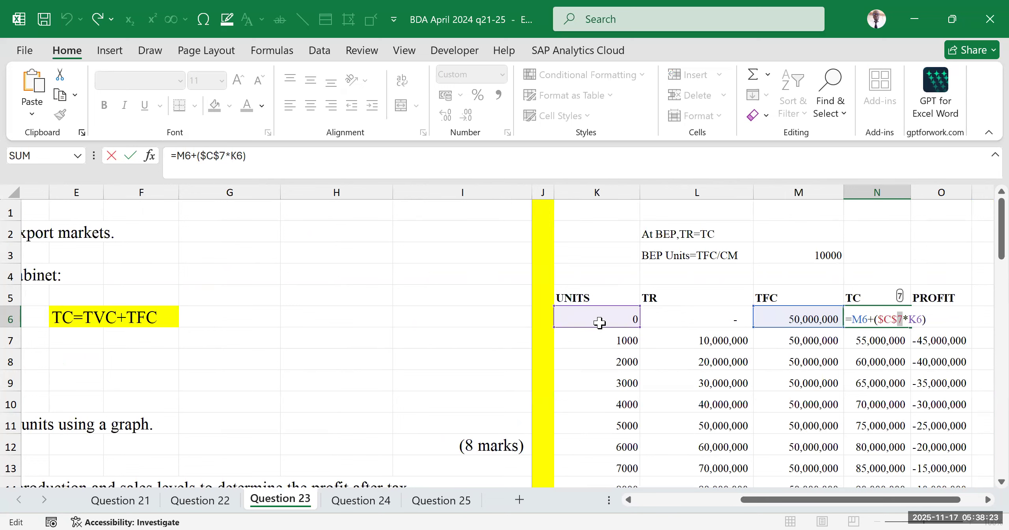
click(892, 319)
key(Return)
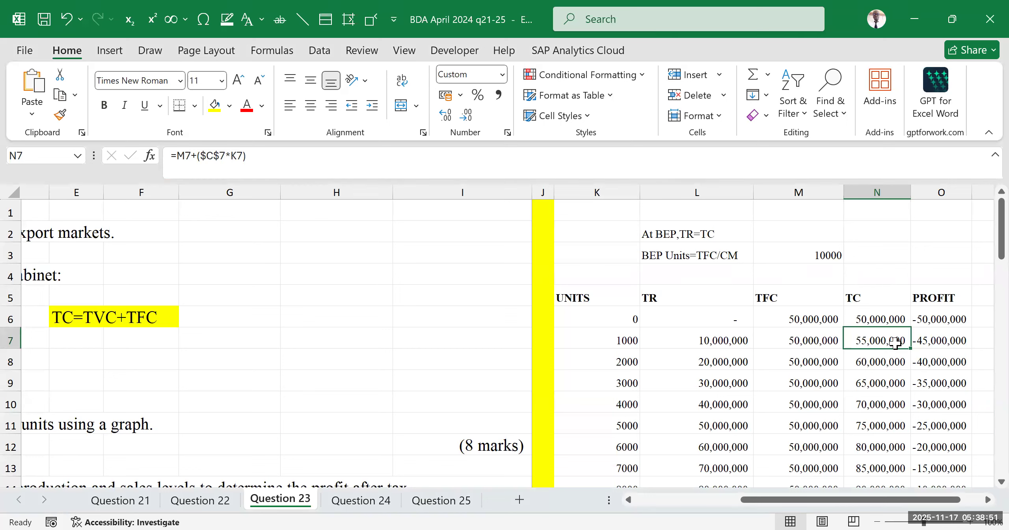
Reread the requirements of parts (a) to (c), including the profit and loss zones to indicate in the graph.
click(748, 339)
drag(792, 507, 686, 500)
scroll(318, 378, down, 1)
click(102, 372)
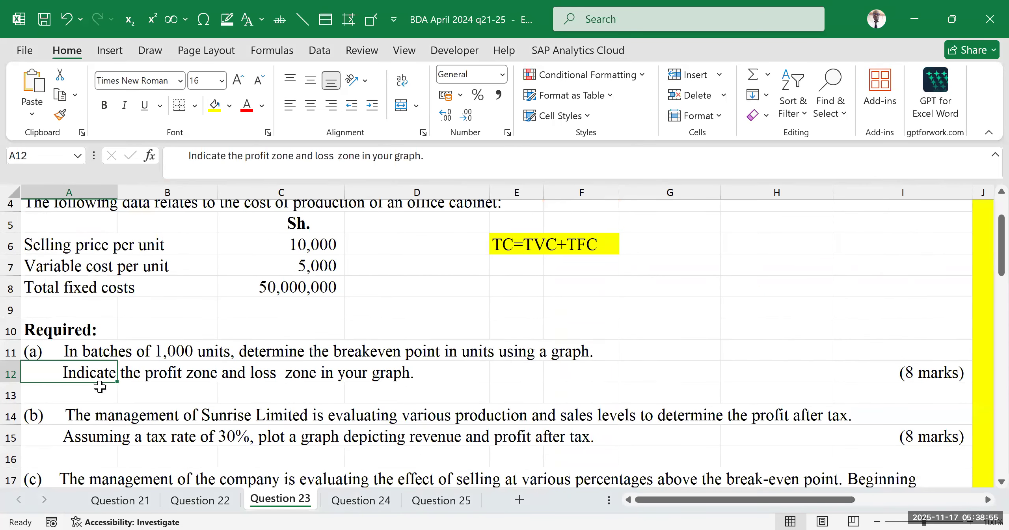
click(239, 373)
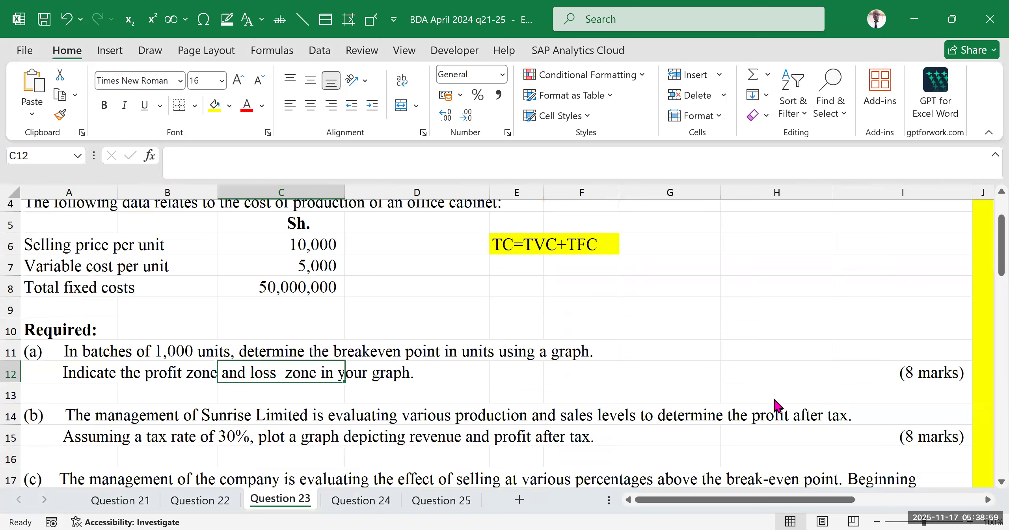
drag(796, 506, 956, 476)
drag(847, 506, 720, 503)
scroll(232, 362, down, 3)
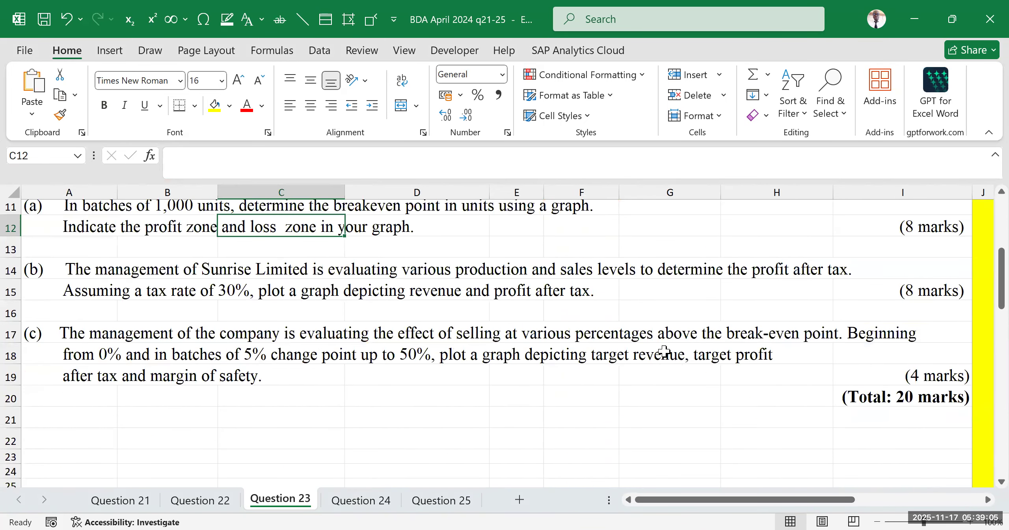
Examine the requirements of parts (a) to (c), paying attention to the blank row 13 between parts (a) and (b).
click(669, 380)
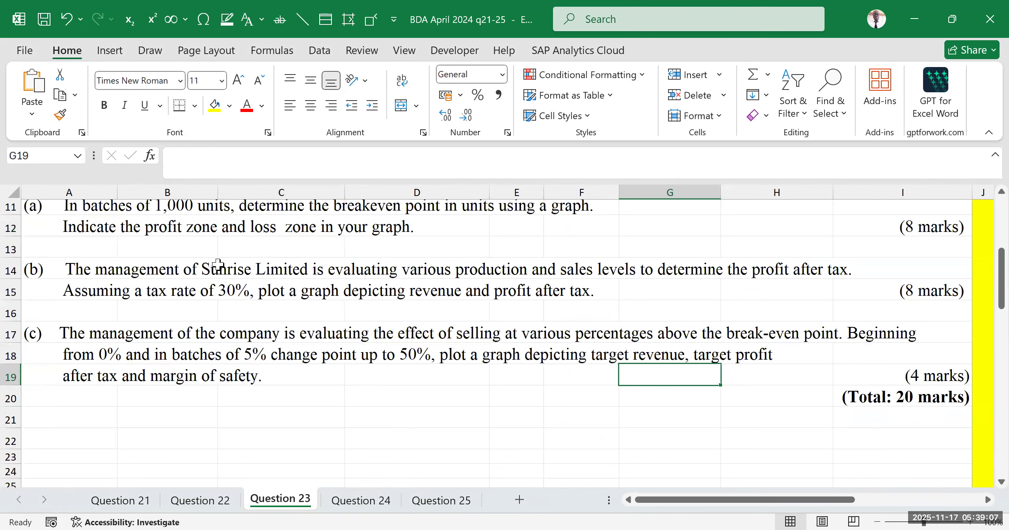
scroll(177, 276, up, 1)
drag(148, 321, 512, 323)
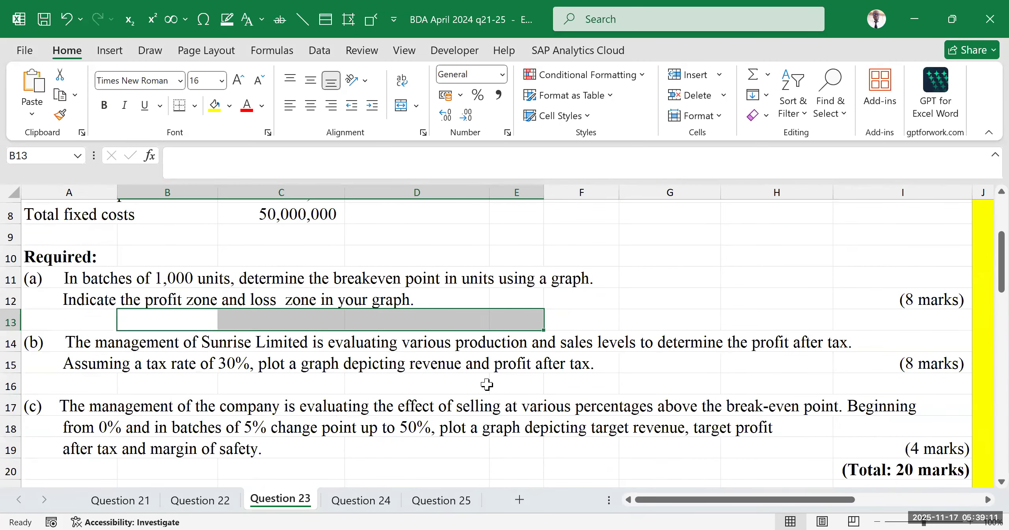
click(564, 261)
click(11, 322)
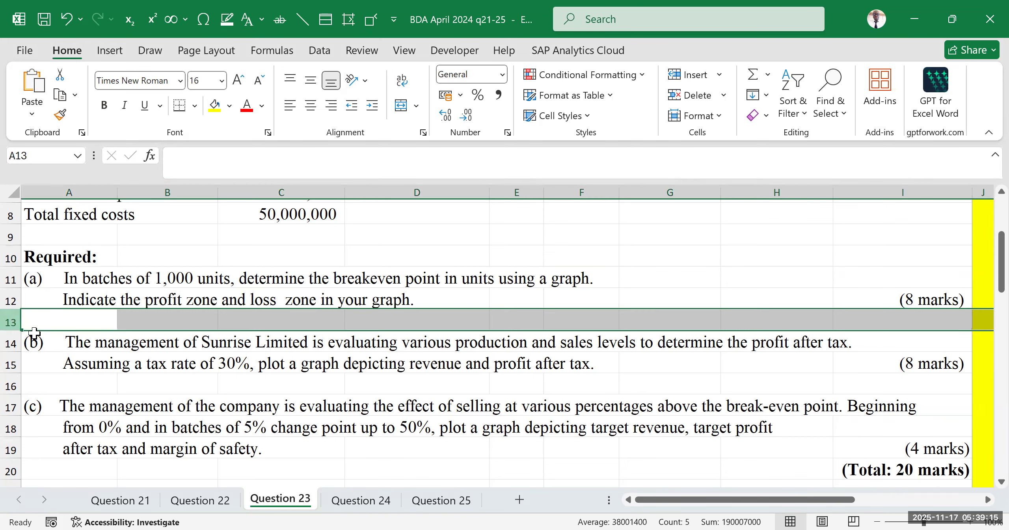
click(675, 398)
click(385, 347)
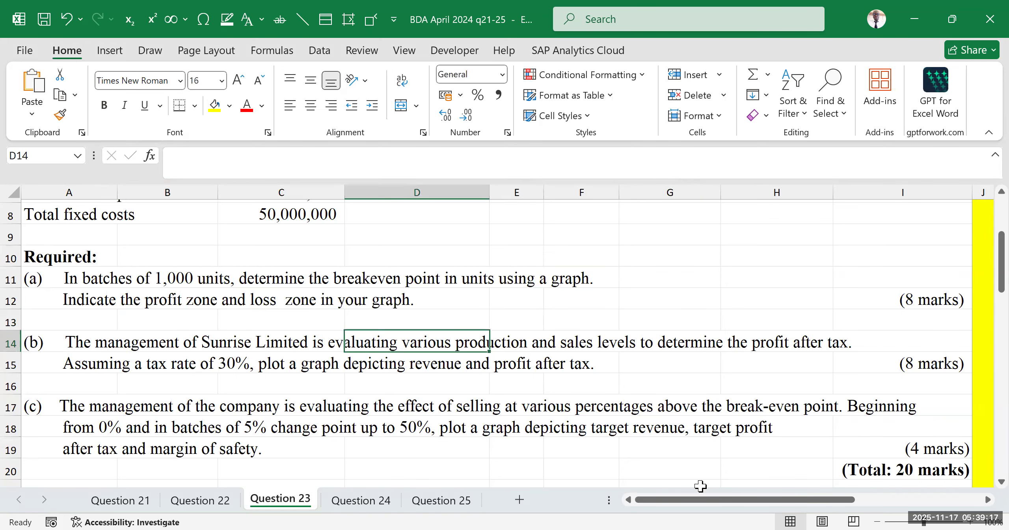
Enter the heading SOLUTION in L1 above the breakeven notes and format it bold with a bottom border.
drag(691, 500, 817, 500)
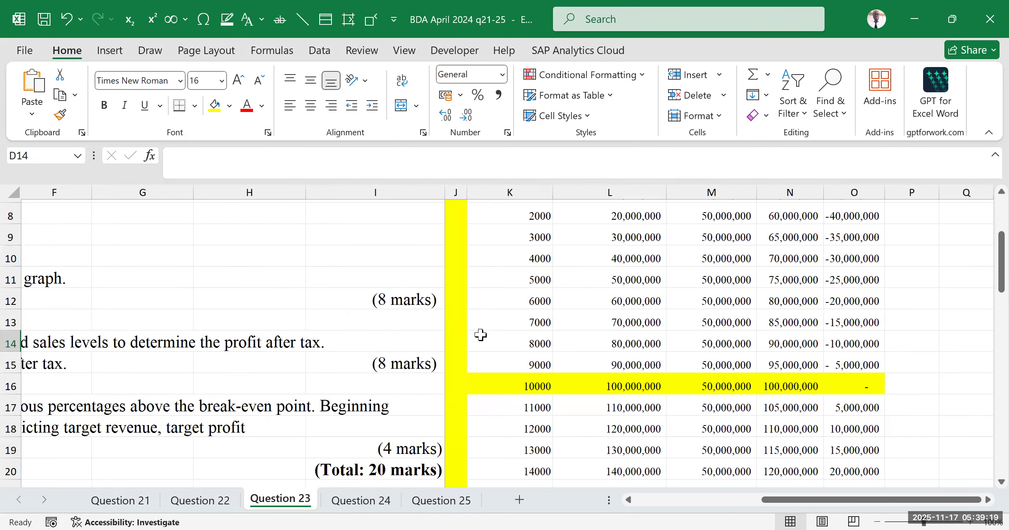
scroll(480, 334, up, 3)
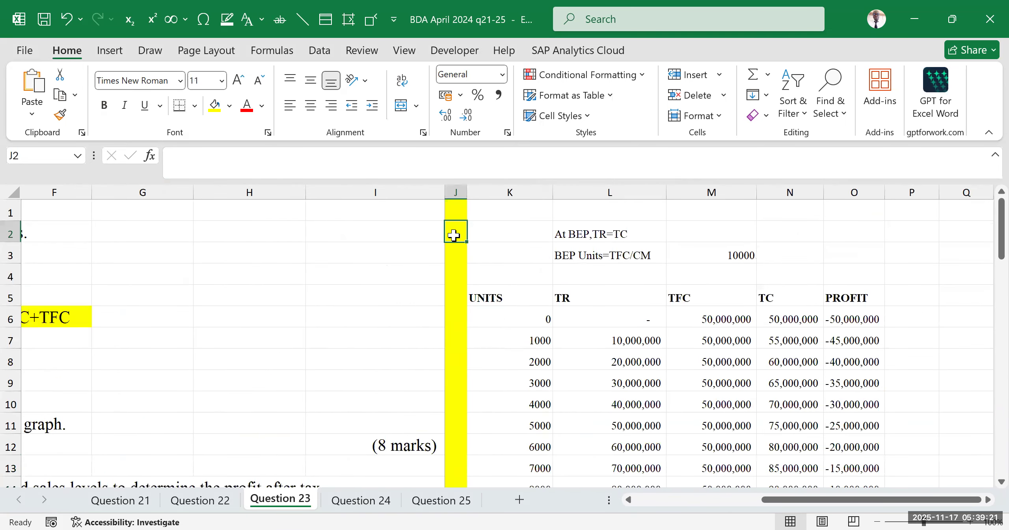
click(655, 211)
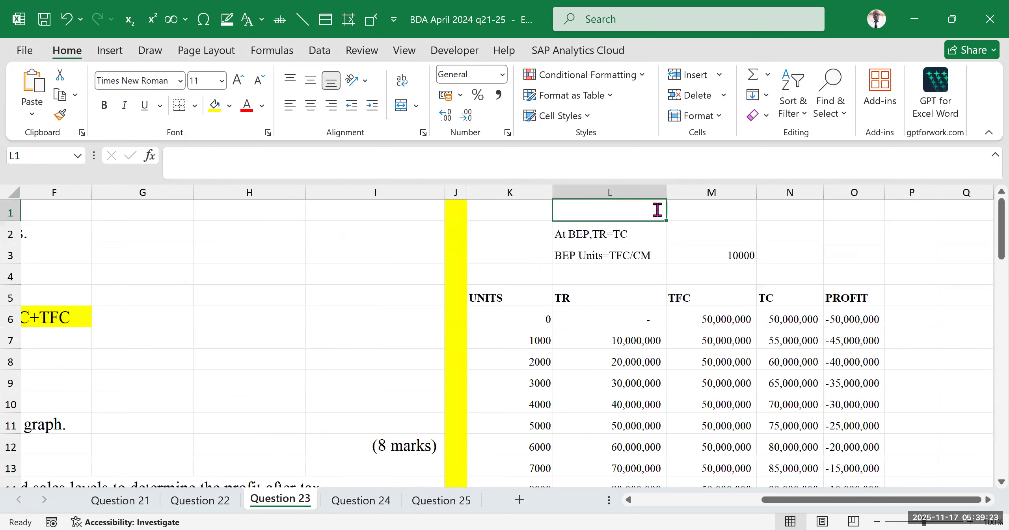
text(SOLUTION)
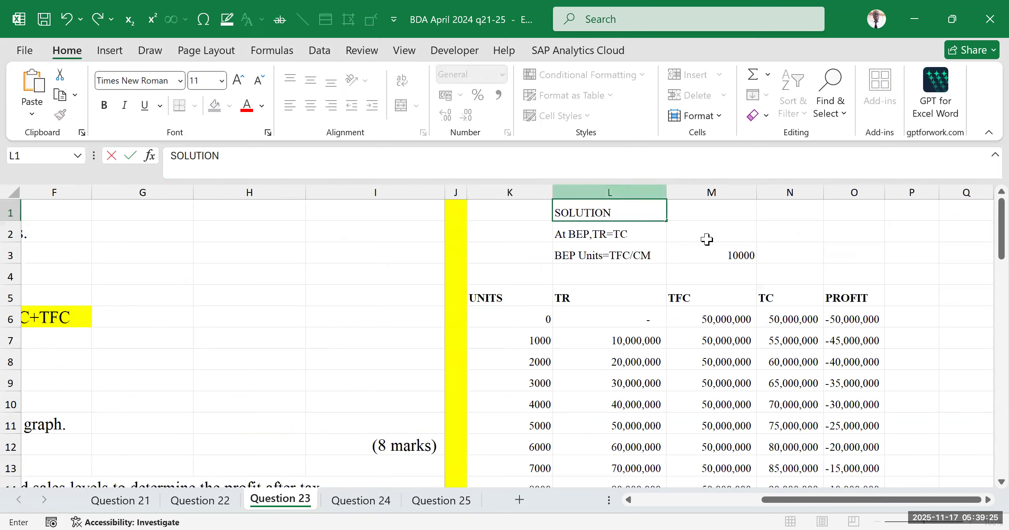
click(704, 237)
click(608, 214)
click(100, 104)
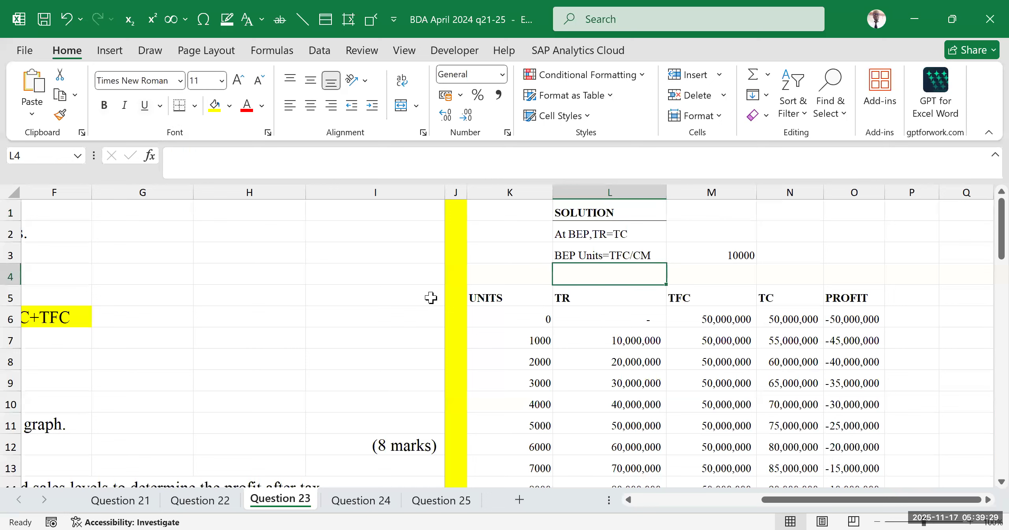
Label the solution as part "a" in cell J2 of the yellow divider column.
drag(453, 244, 453, 241)
click(453, 234)
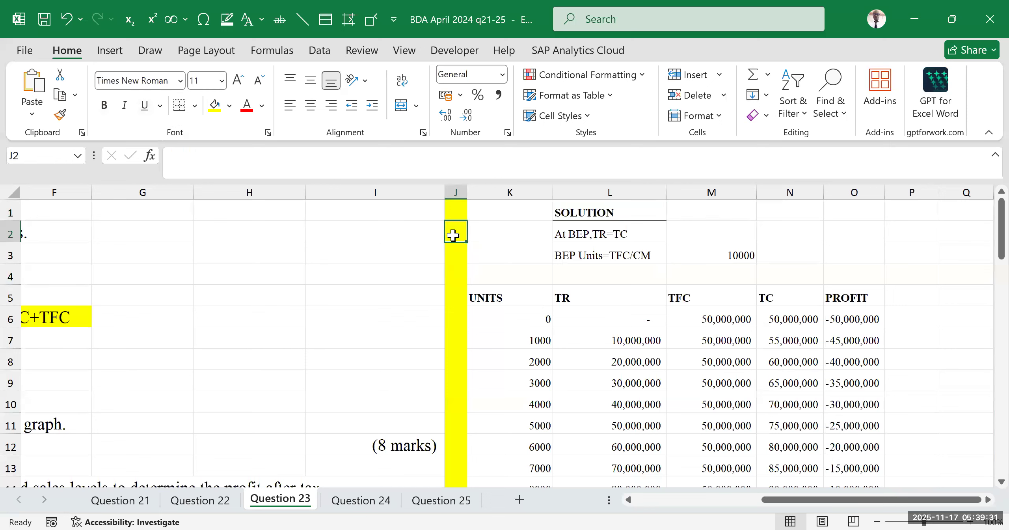
text(A)
click(556, 299)
click(455, 230)
text(a)
click(731, 257)
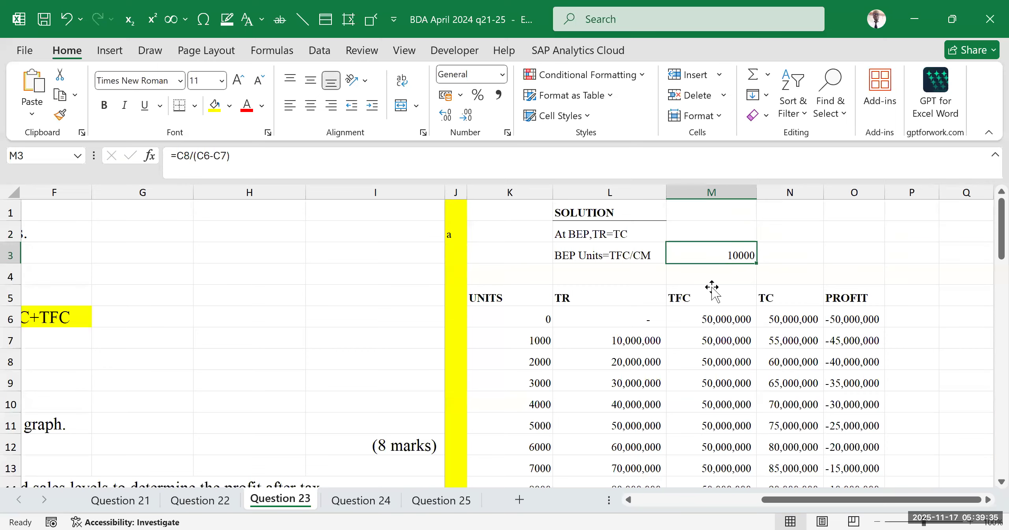
Look over the empty area beneath the UNITS to PROFIT table.
scroll(712, 286, down, 8)
scroll(664, 325, up, 5)
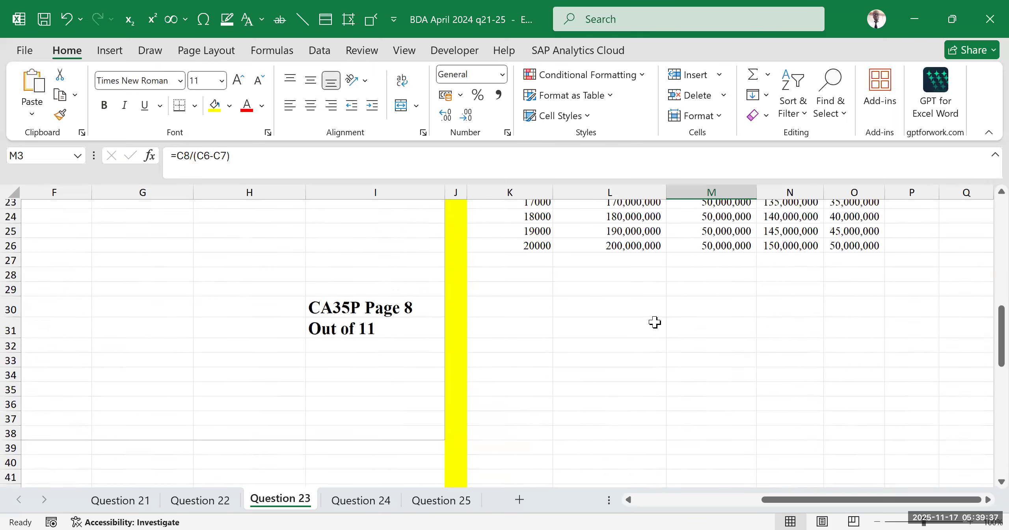
scroll(653, 322, down, 8)
scroll(775, 354, up, 7)
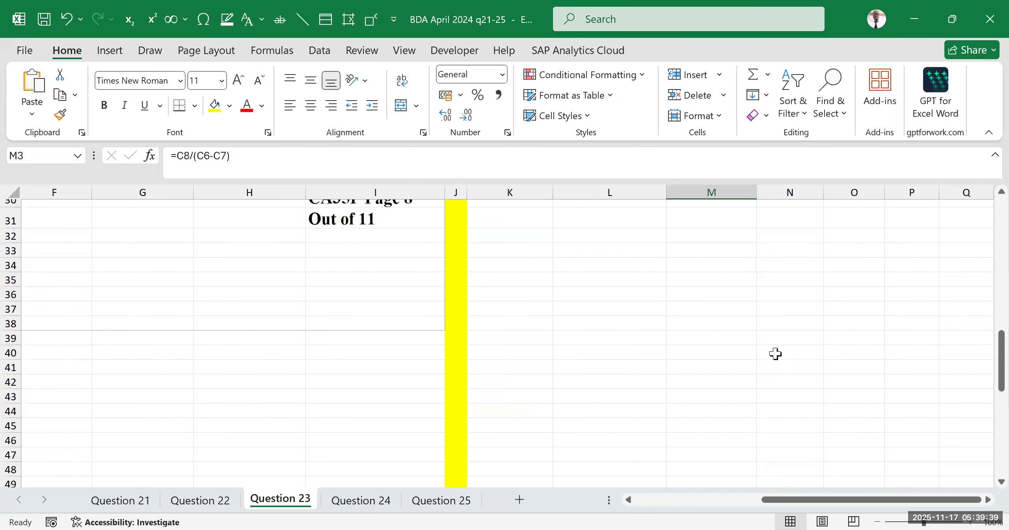
scroll(753, 390, down, 5)
click(944, 307)
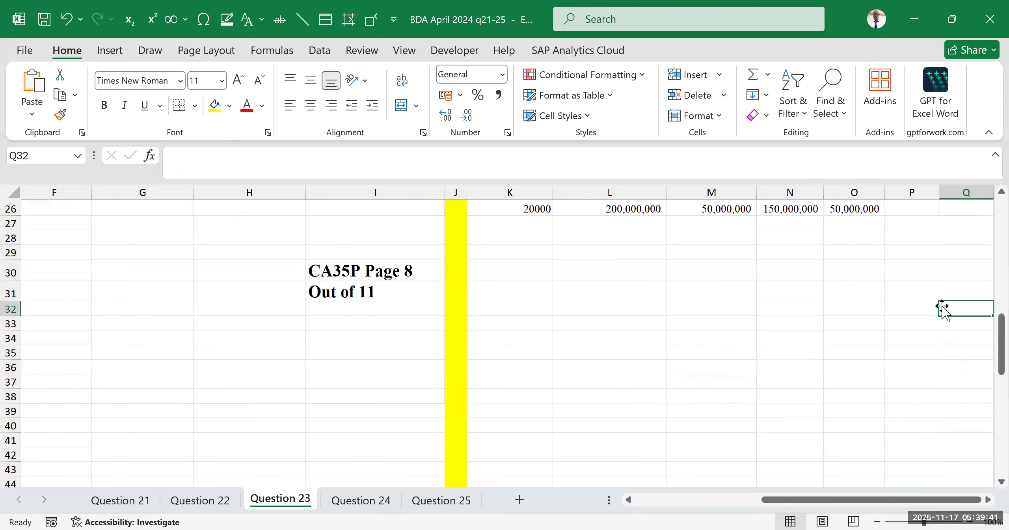
Insert a blank sheet row at row 13, between the requirements of parts (a) and (b).
drag(795, 499, 635, 511)
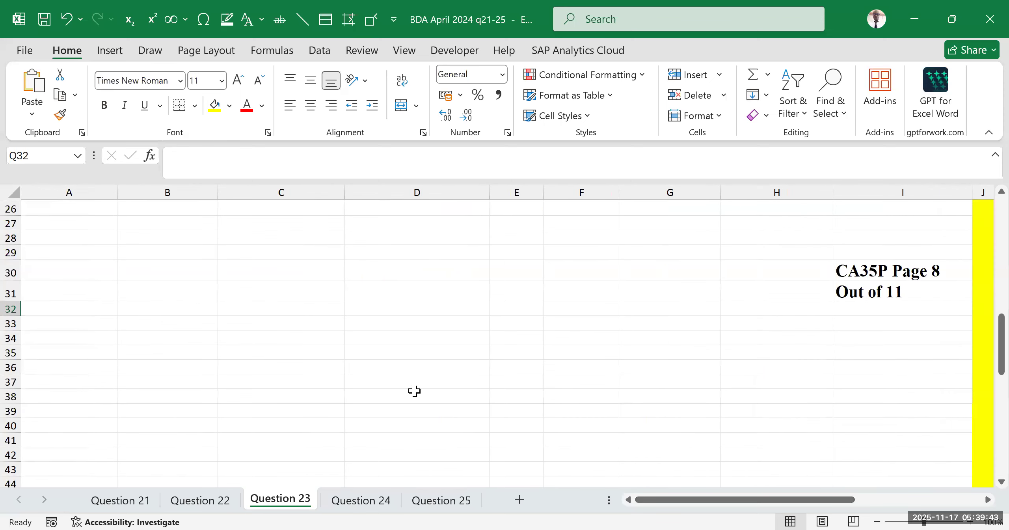
scroll(394, 394, up, 8)
scroll(23, 390, down, 1)
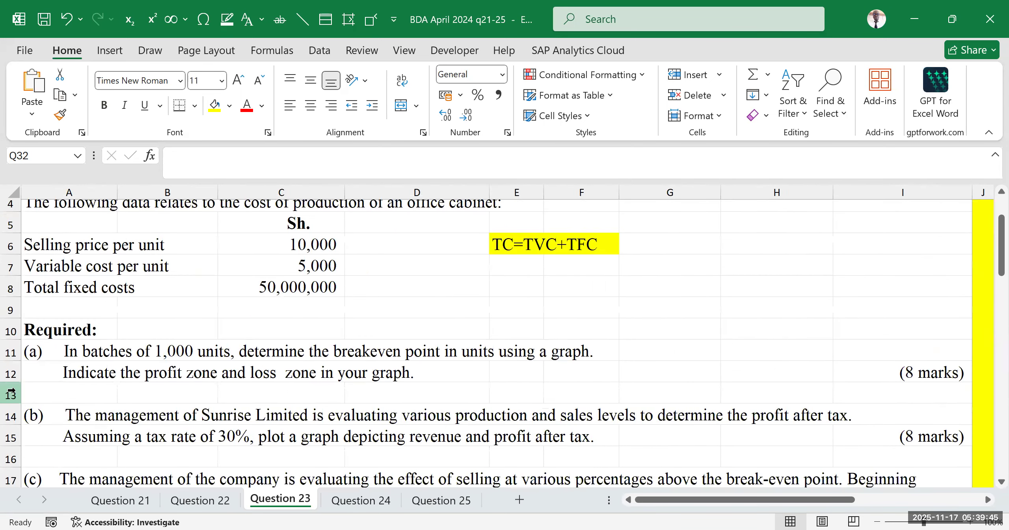
click(11, 394)
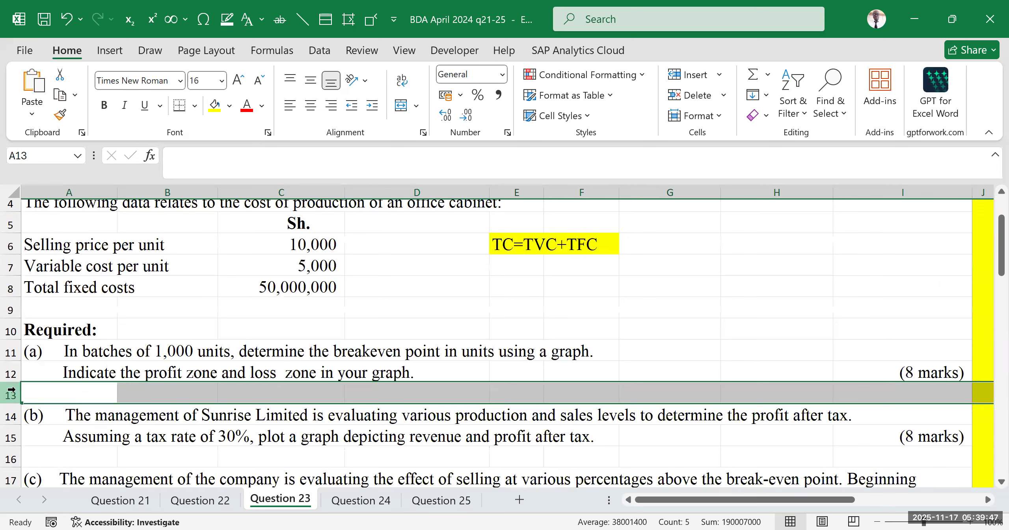
click(99, 453)
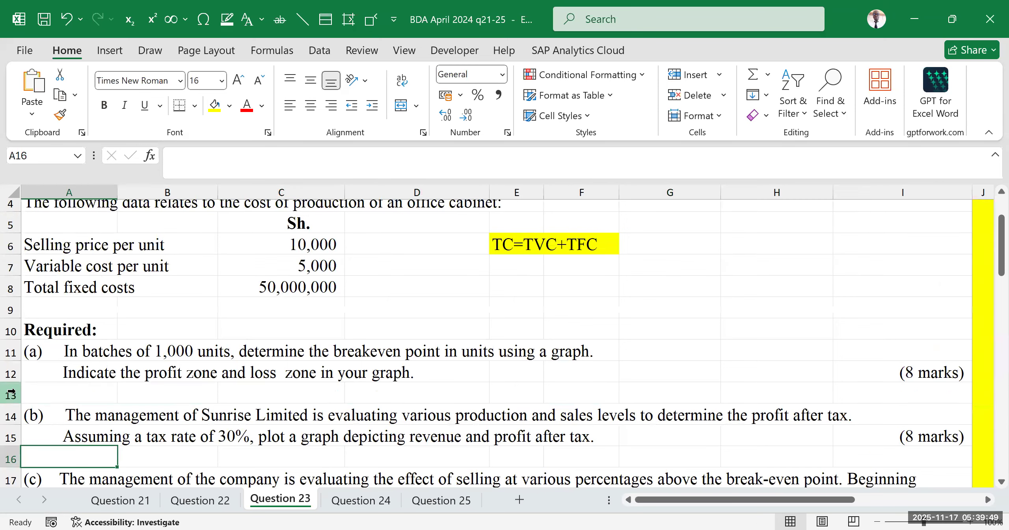
click(10, 391)
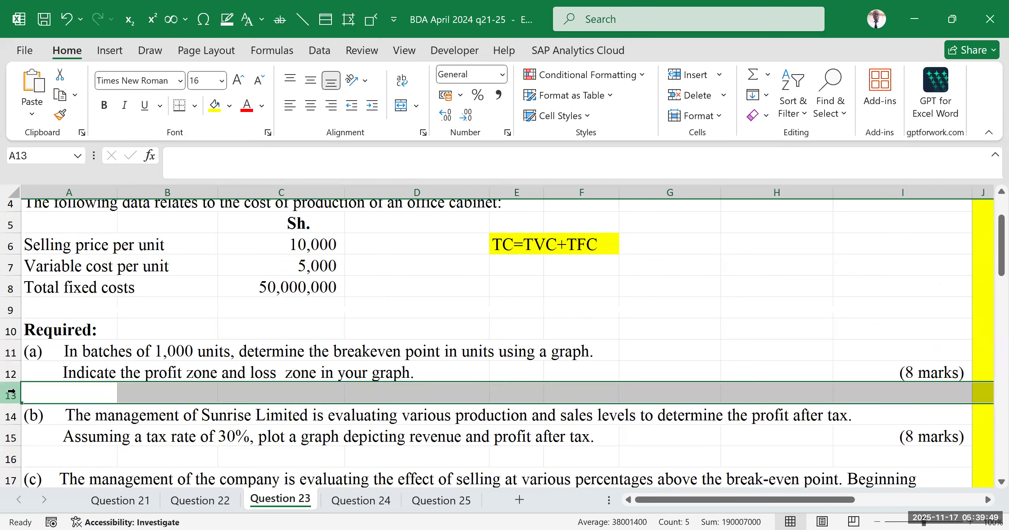
right_click(45, 395)
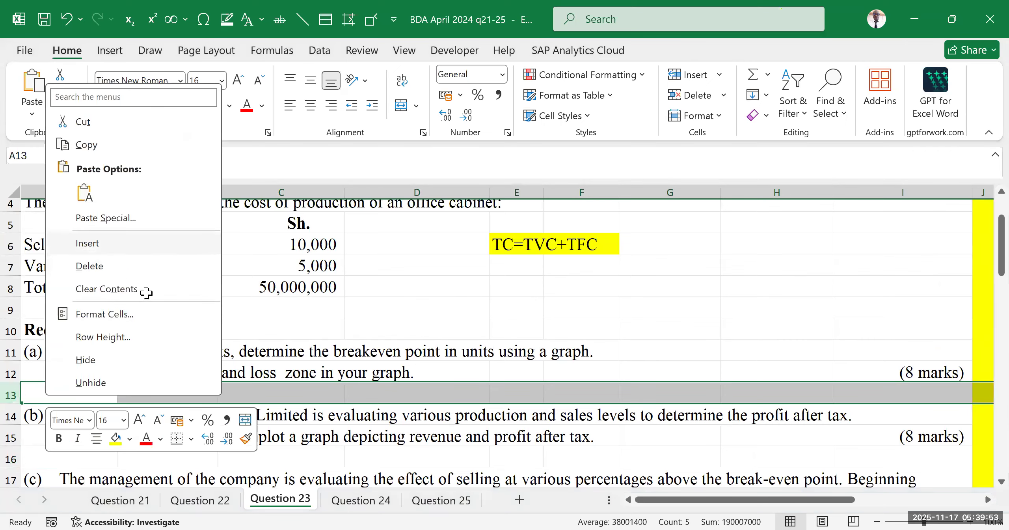
click(103, 243)
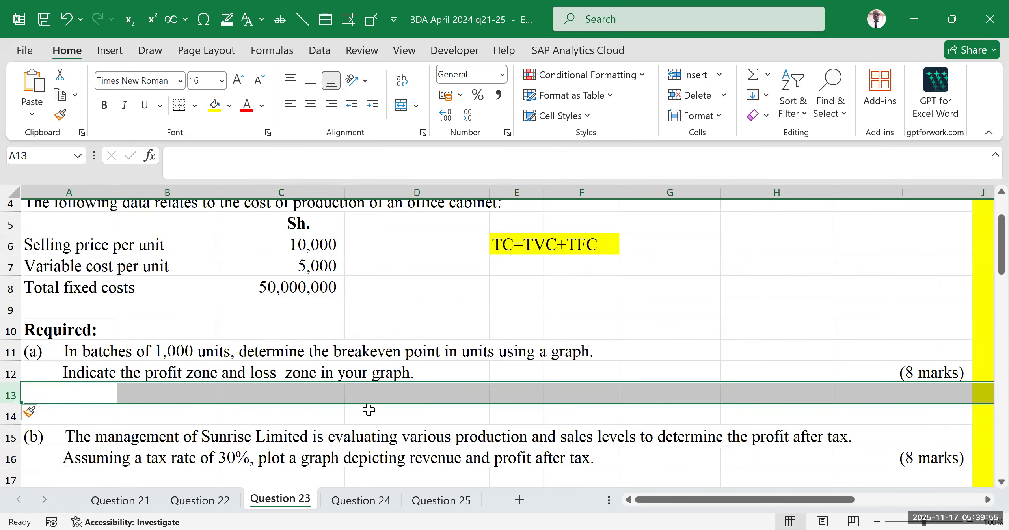
Check how the inserted row 13 affects the UNITS to PROFIT table, and undo the row insertion.
click(158, 431)
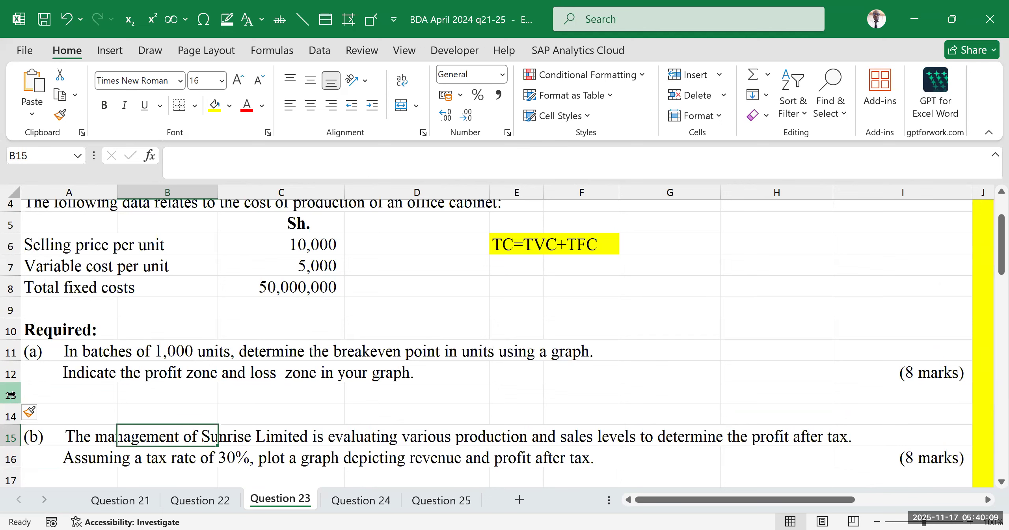
drag(847, 500, 908, 493)
scroll(739, 327, down, 1)
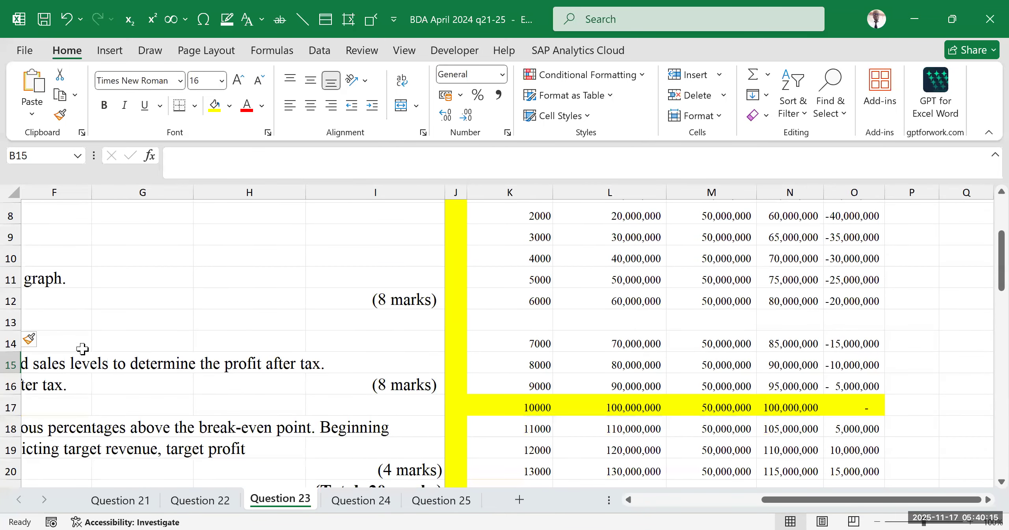
click(12, 322)
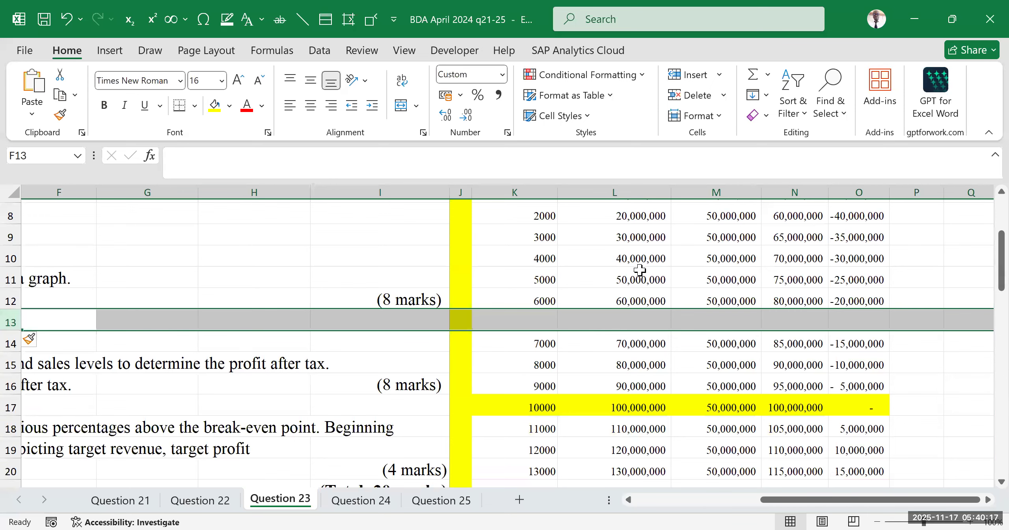
click(554, 261)
drag(612, 290, 932, 311)
drag(822, 500, 639, 501)
click(164, 341)
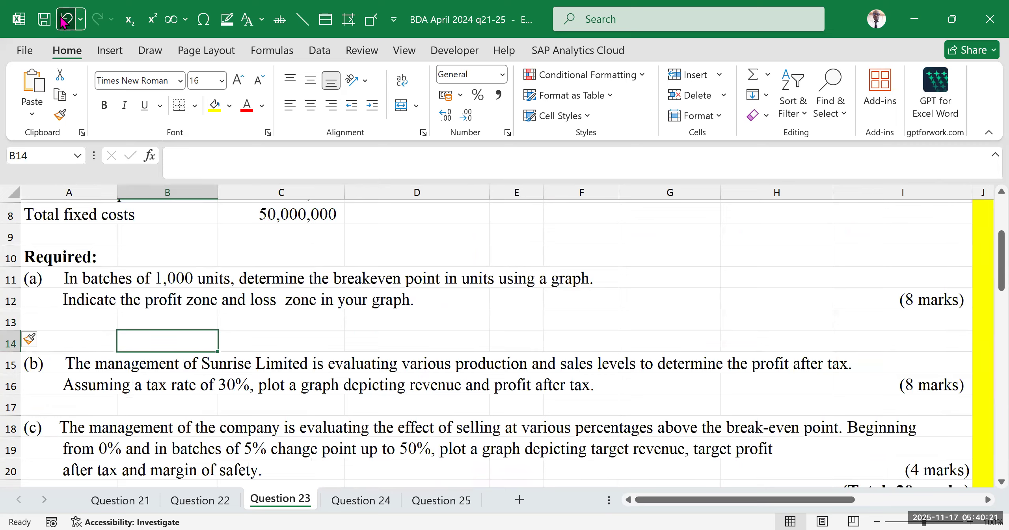
click(66, 19)
click(469, 380)
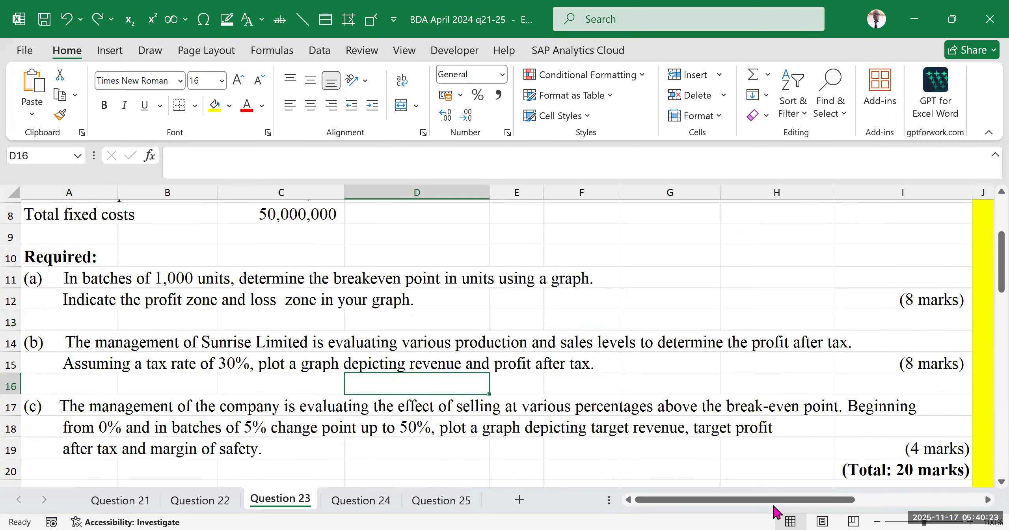
Review the UNITS to PROFIT table from start to end, including the total revenue formula in L7.
drag(771, 500, 897, 500)
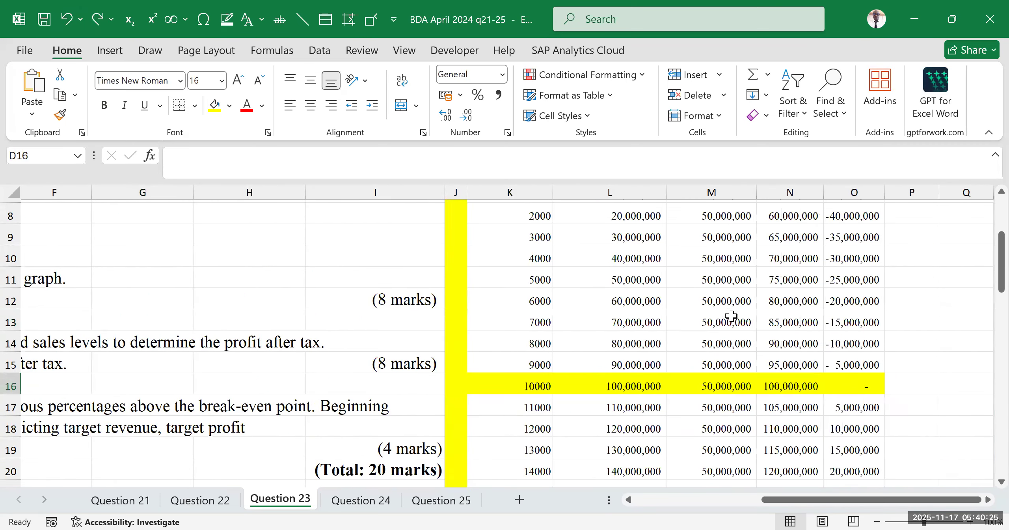
scroll(719, 309, up, 3)
scroll(718, 309, down, 3)
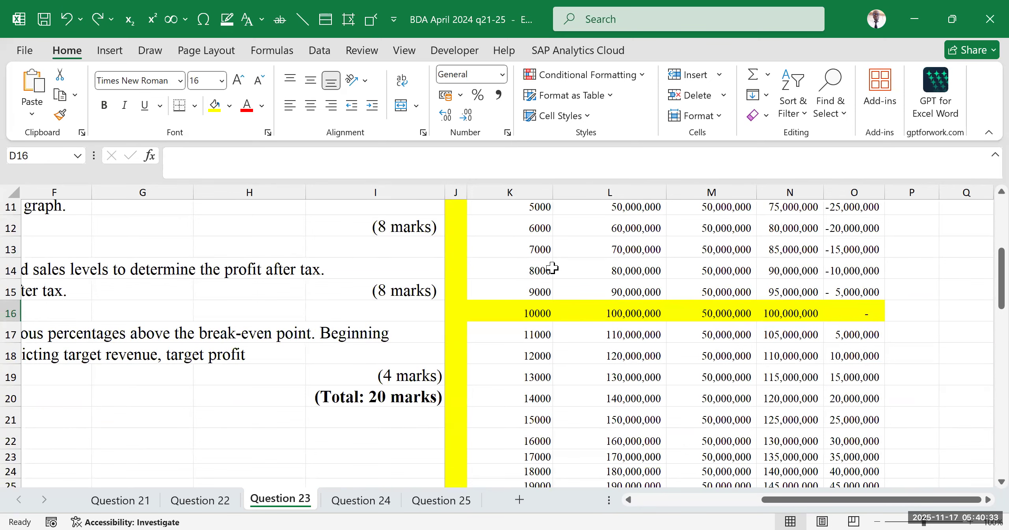
click(710, 374)
scroll(536, 289, up, 3)
scroll(532, 287, down, 1)
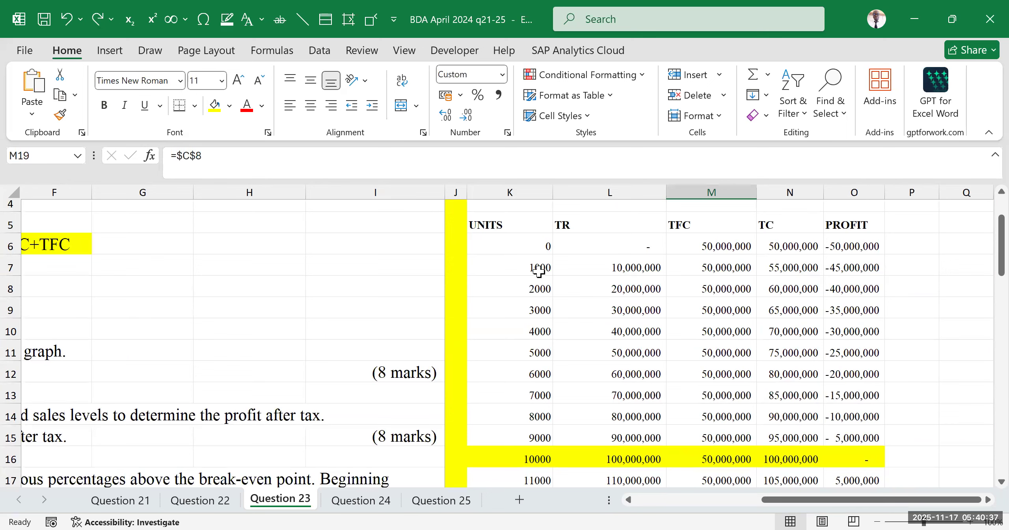
click(554, 315)
click(562, 256)
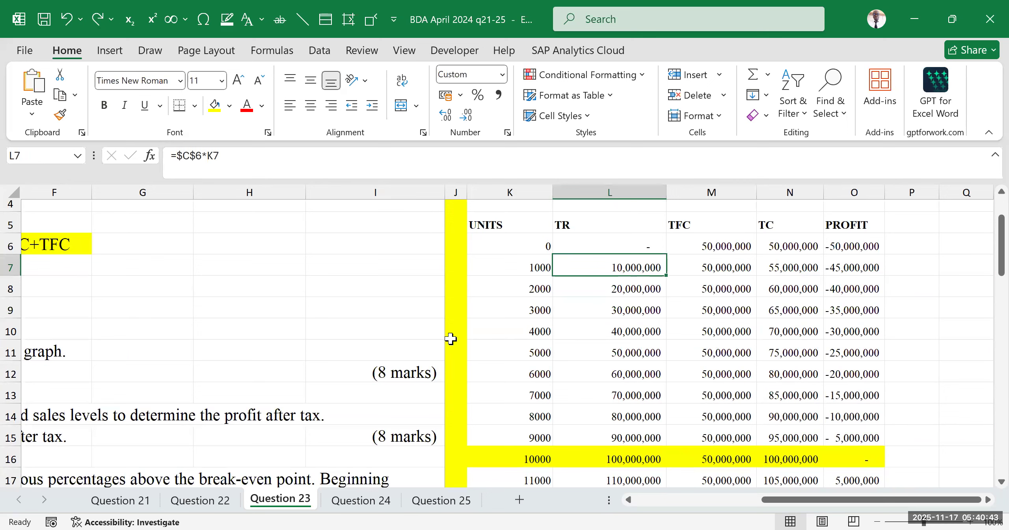
Examine the UNITS, TR and TC columns from their row 5 headers as the data for the breakeven graph.
drag(500, 223, 520, 310)
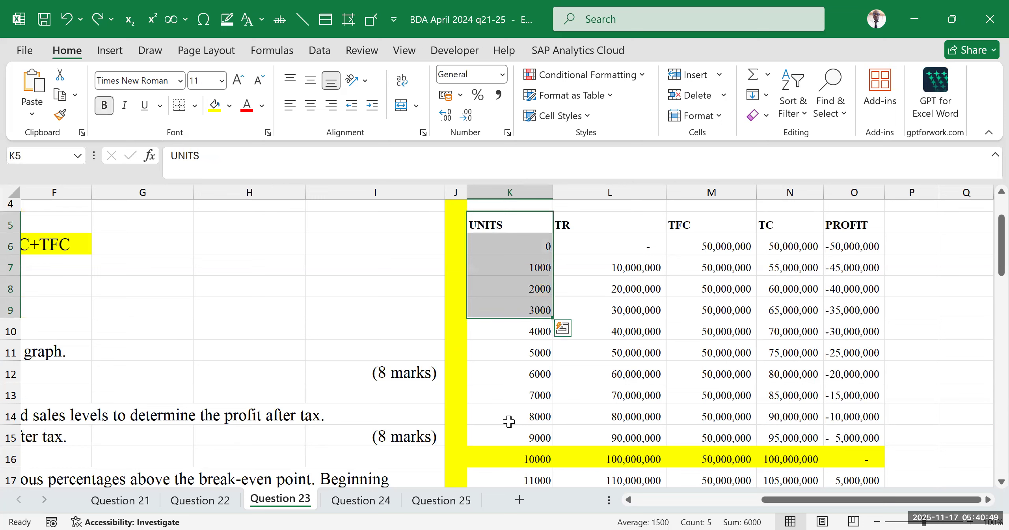
mouse_move(788, 506)
mouse_down()
mouse_move(654, 506)
mouse_move(776, 506)
mouse_up()
click(521, 227)
drag(522, 288, 521, 268)
drag(520, 227, 509, 329)
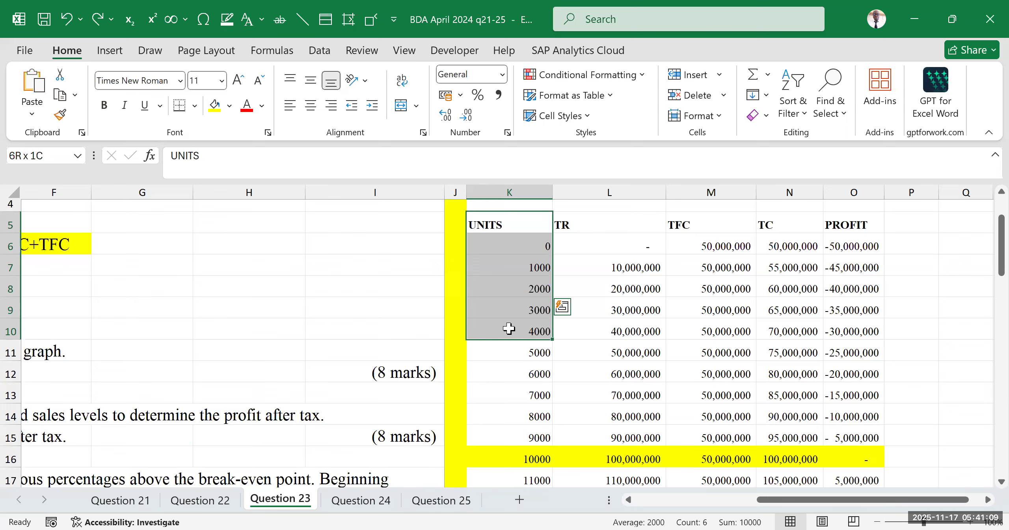
drag(592, 226, 615, 311)
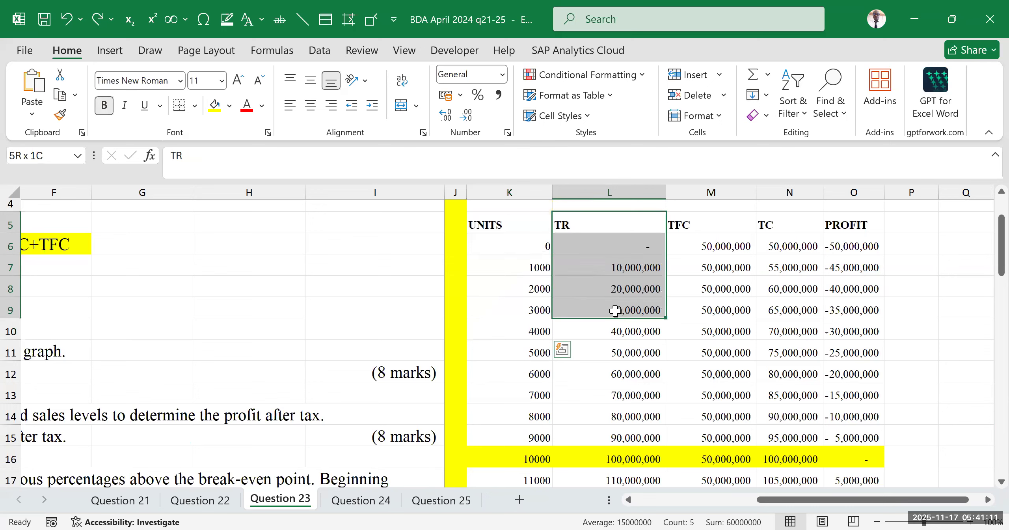
drag(770, 225, 775, 307)
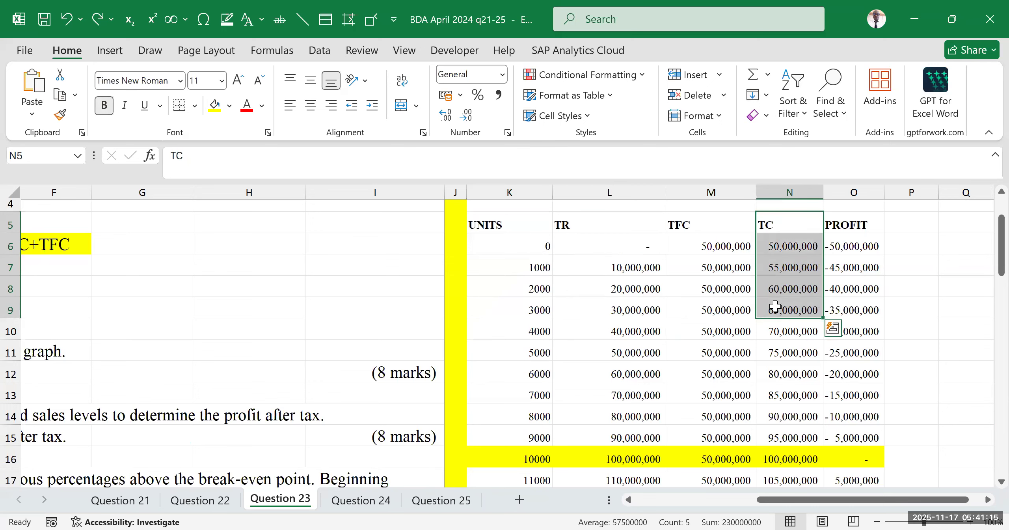
drag(605, 227, 614, 331)
drag(772, 225, 780, 329)
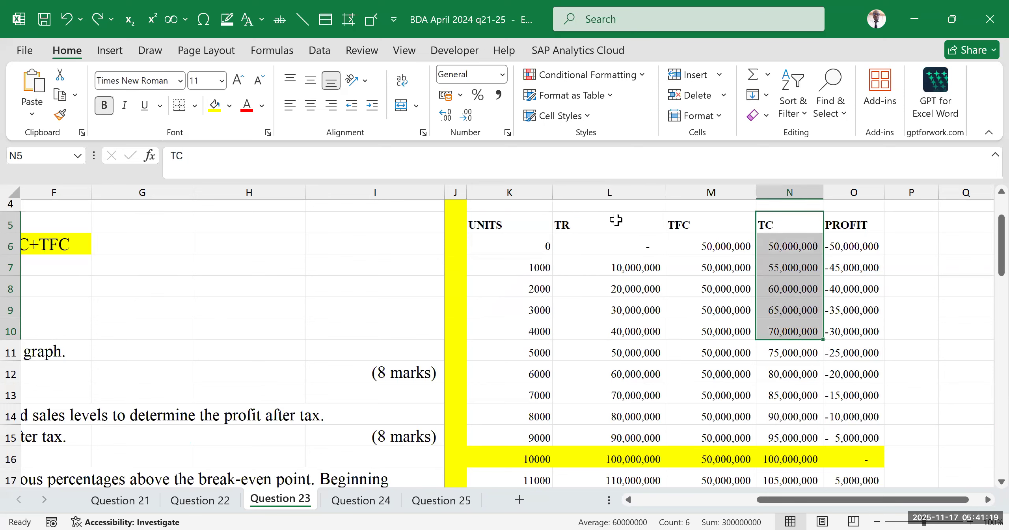
Examine the TR, TC and TFC columns from their headers, including the formulas in L7 and M7.
drag(616, 220, 615, 331)
drag(773, 226, 768, 331)
click(636, 270)
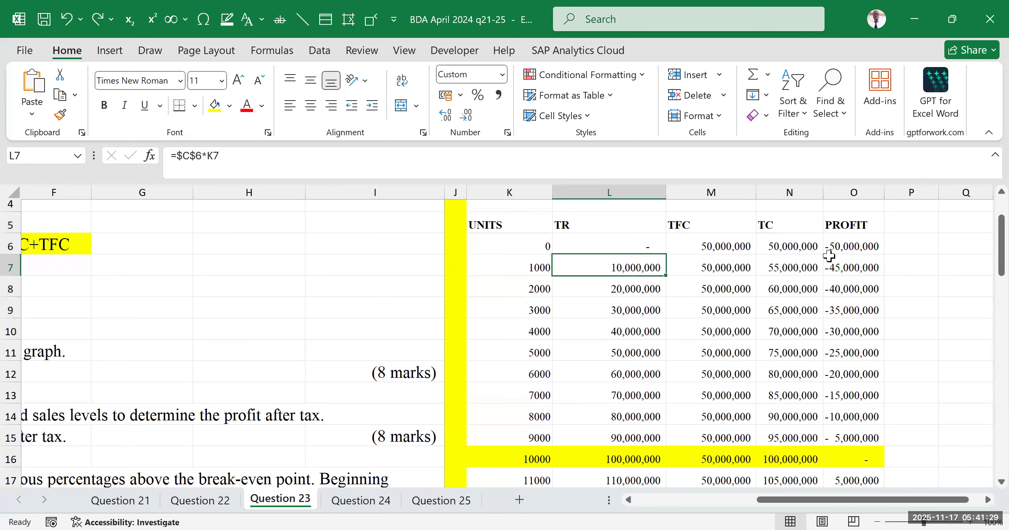
drag(770, 232, 791, 312)
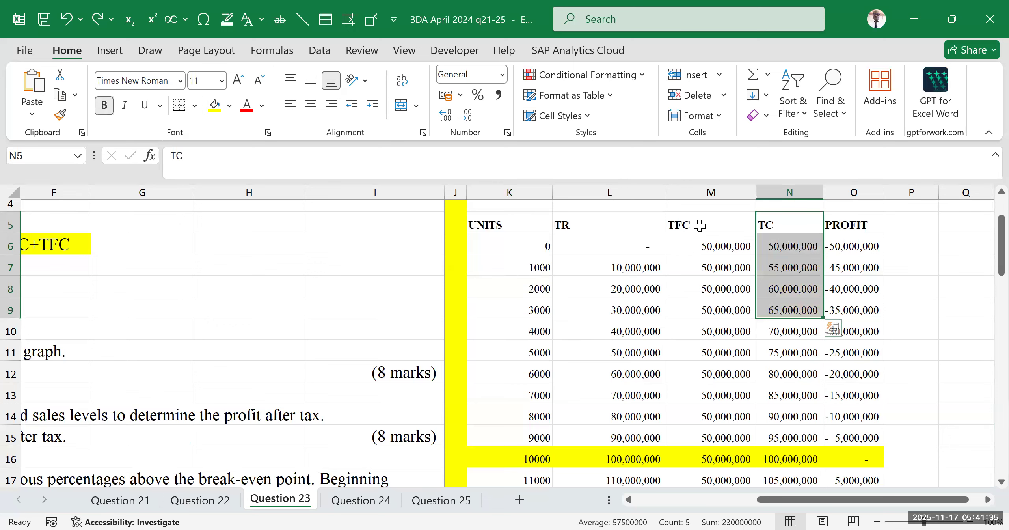
drag(702, 227, 712, 317)
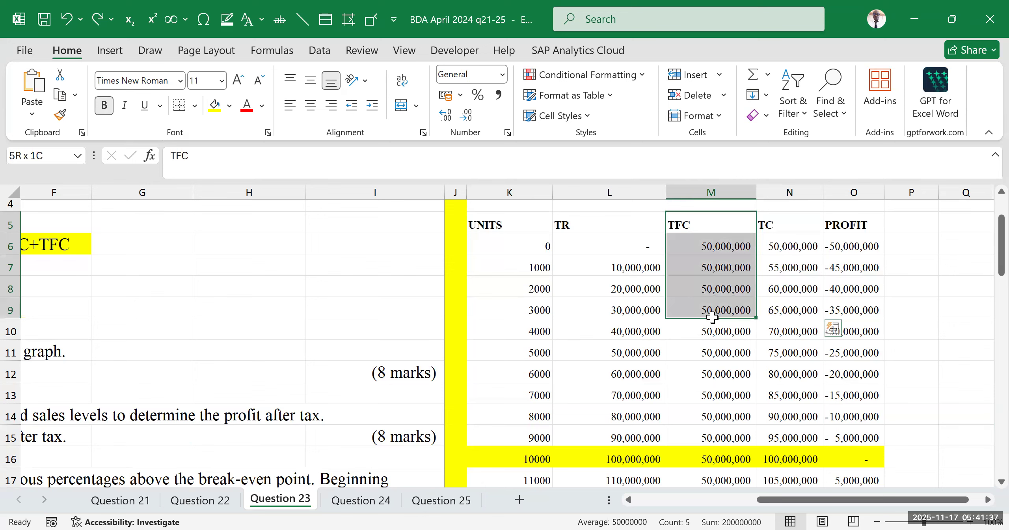
click(712, 261)
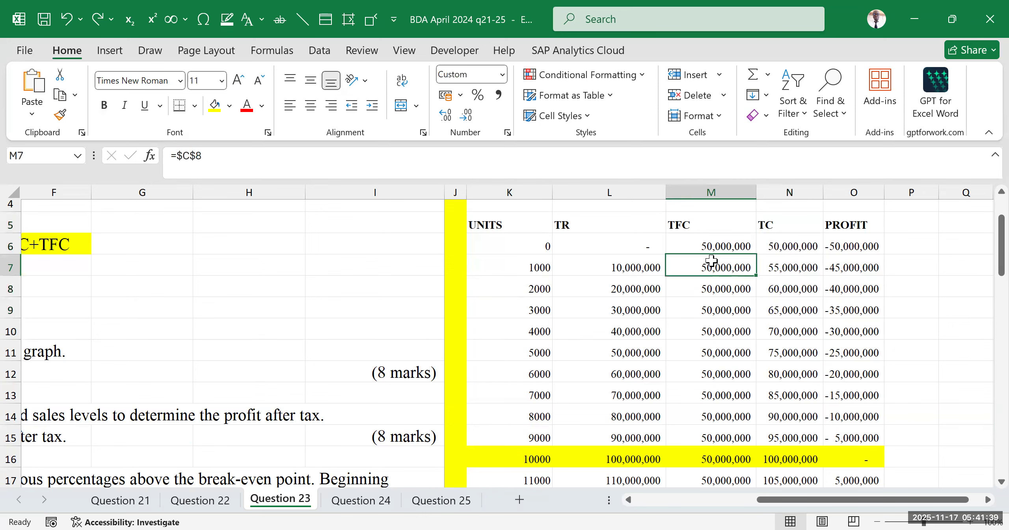
Examine how the TR, TFC and TC columns relate to the PROFIT column down to row 15.
drag(590, 227, 728, 265)
drag(790, 246, 790, 324)
drag(861, 216, 853, 352)
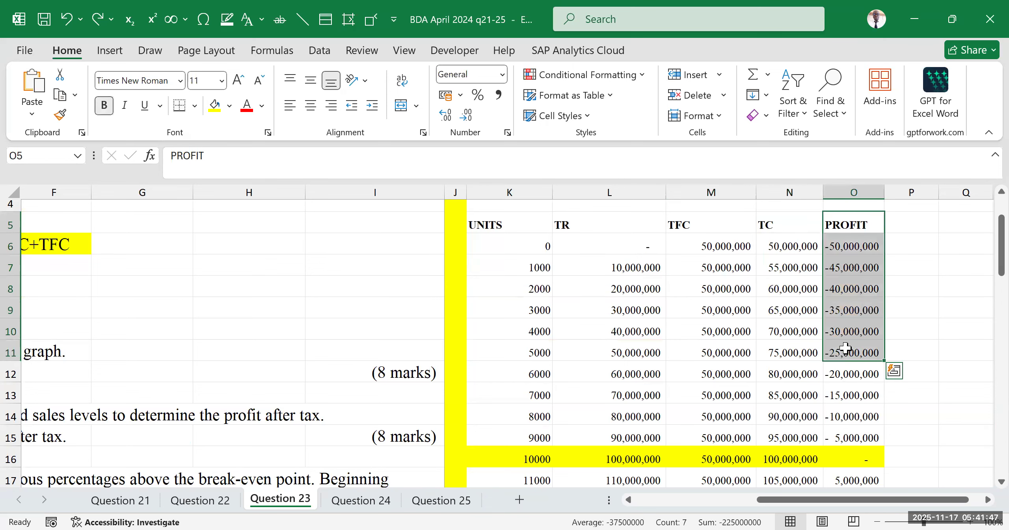
click(670, 329)
drag(831, 225, 865, 435)
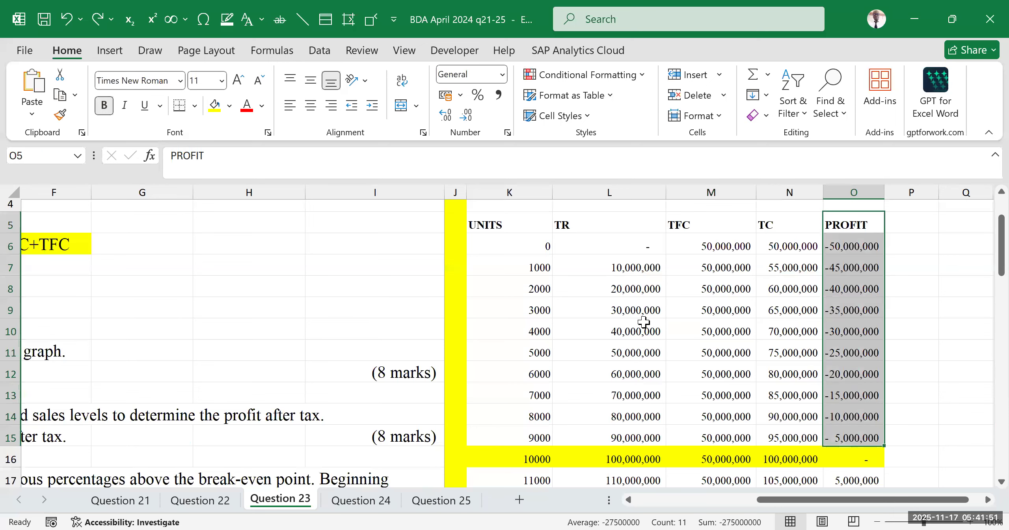
click(582, 313)
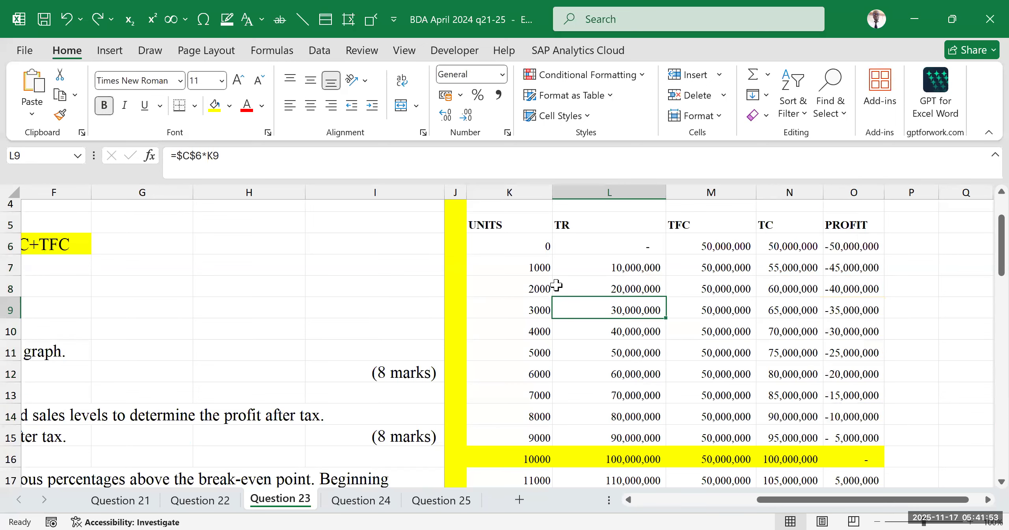
Highlight the UNITS, TR, TFC and TC columns from row 5 to row 26 and review the extent of the range.
click(495, 225)
click(505, 288)
drag(498, 224, 778, 228)
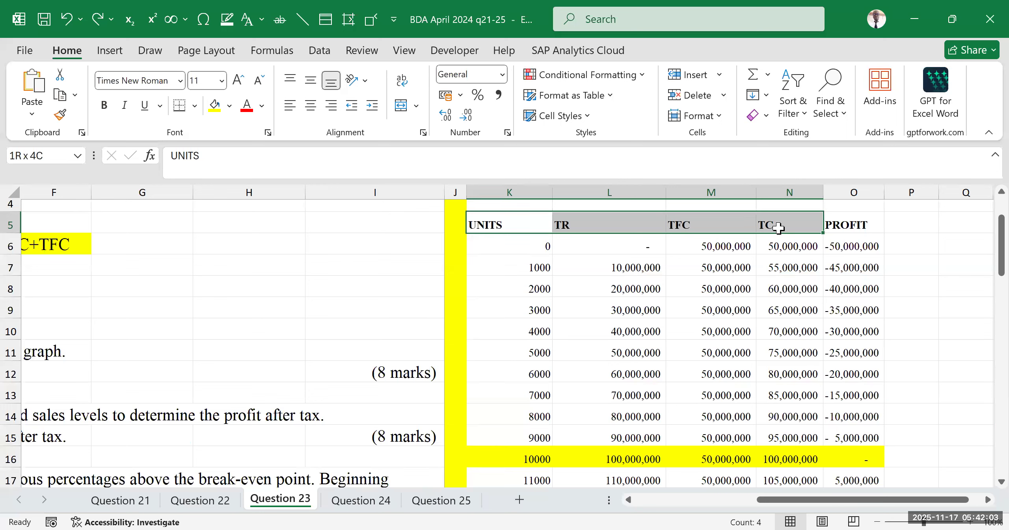
drag(778, 228, 778, 227)
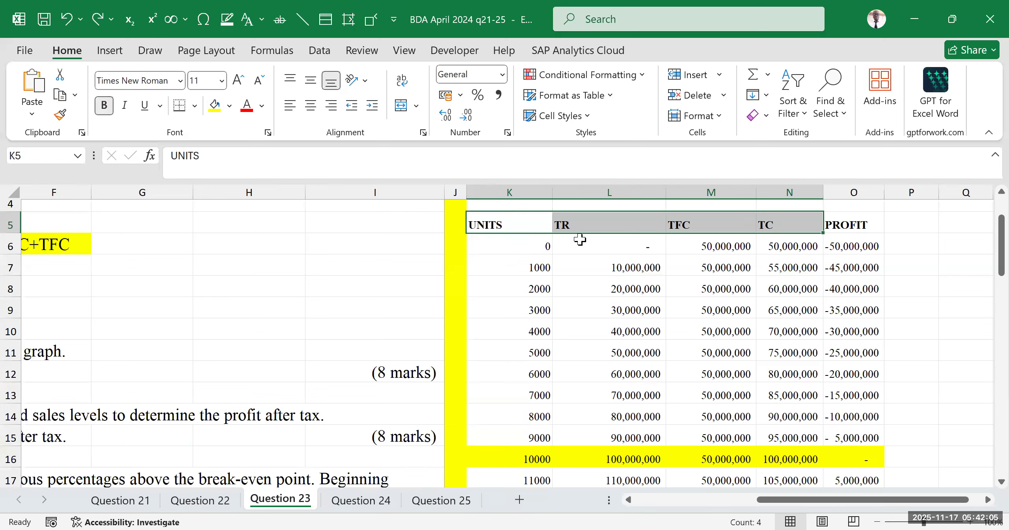
key(ctrl+shift+Down)
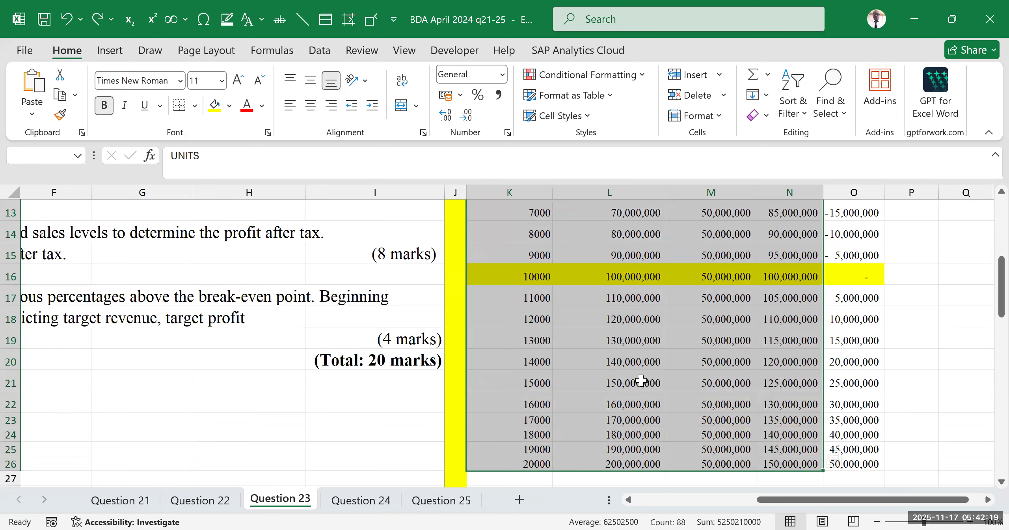
scroll(703, 363, up, 1)
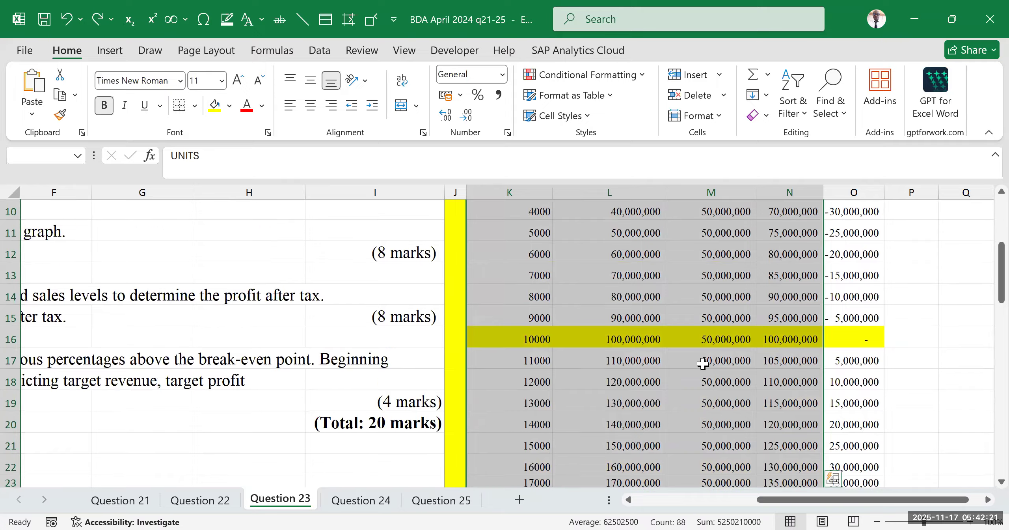
scroll(702, 363, up, 2)
scroll(704, 356, down, 1)
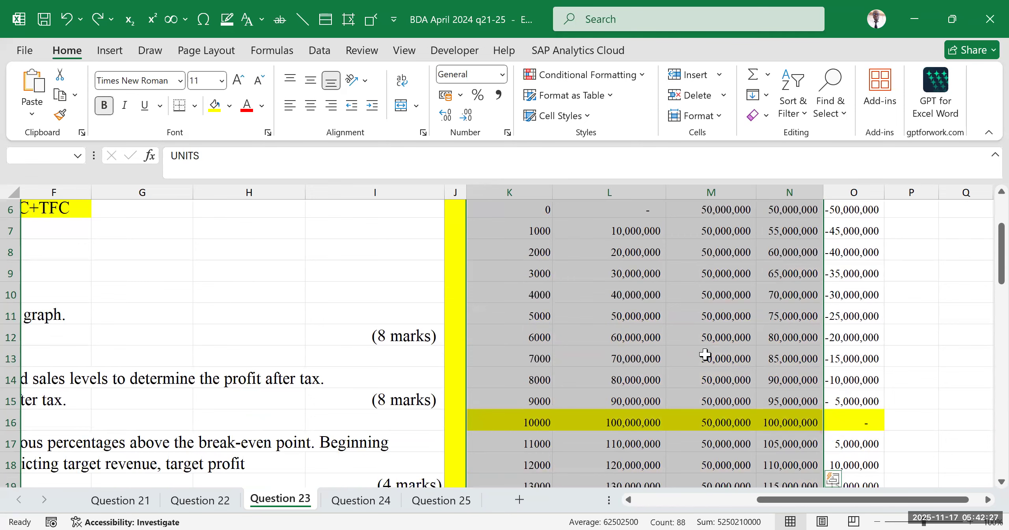
scroll(706, 354, up, 2)
click(693, 361)
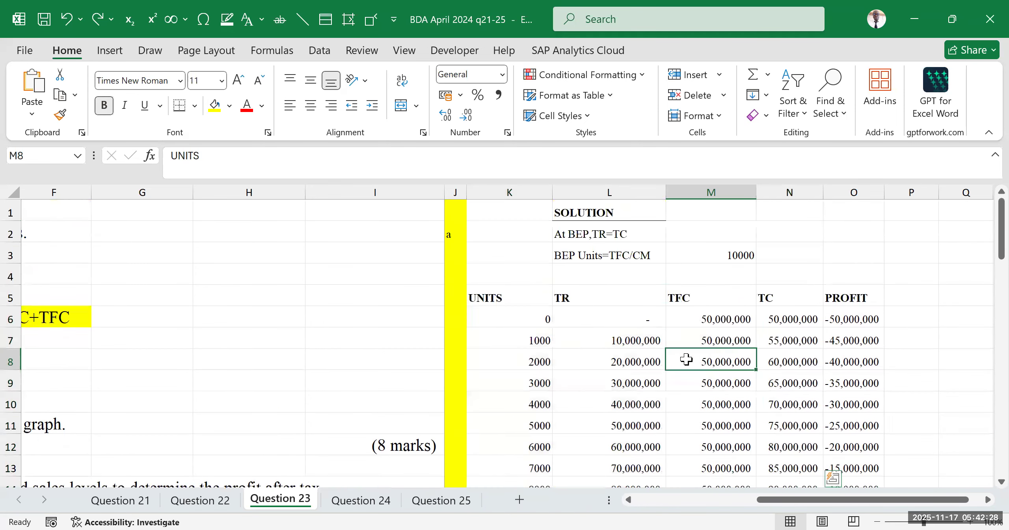
Check the UNITS to TC headers and the extent of the UNITS column from K5 down to row 26.
click(522, 296)
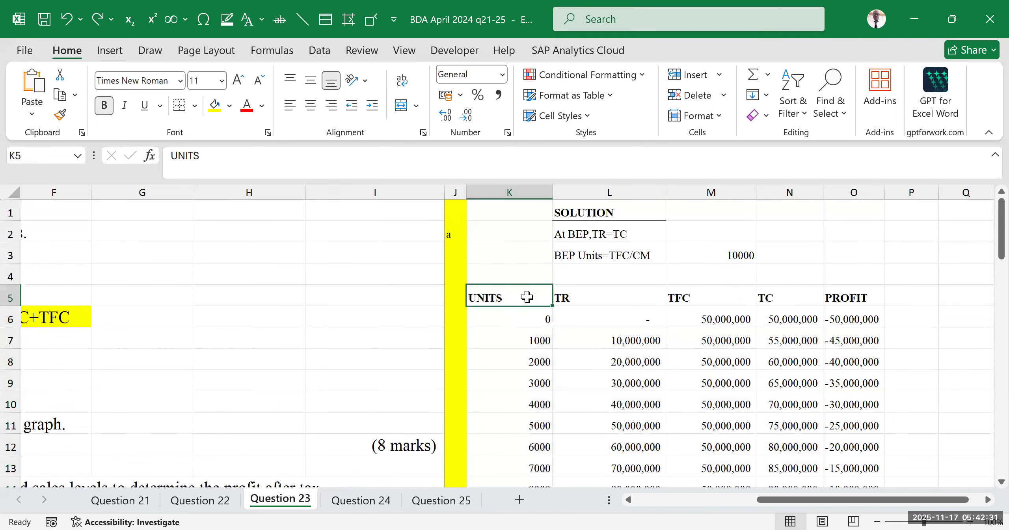
drag(504, 297, 787, 296)
click(669, 342)
click(512, 300)
key(ctrl+shift+Down)
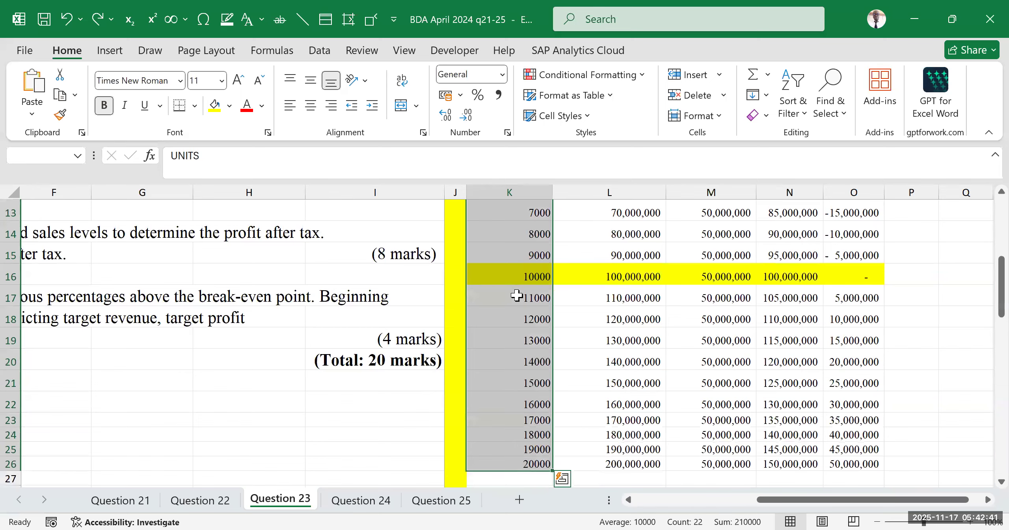
scroll(599, 367, up, 4)
click(599, 362)
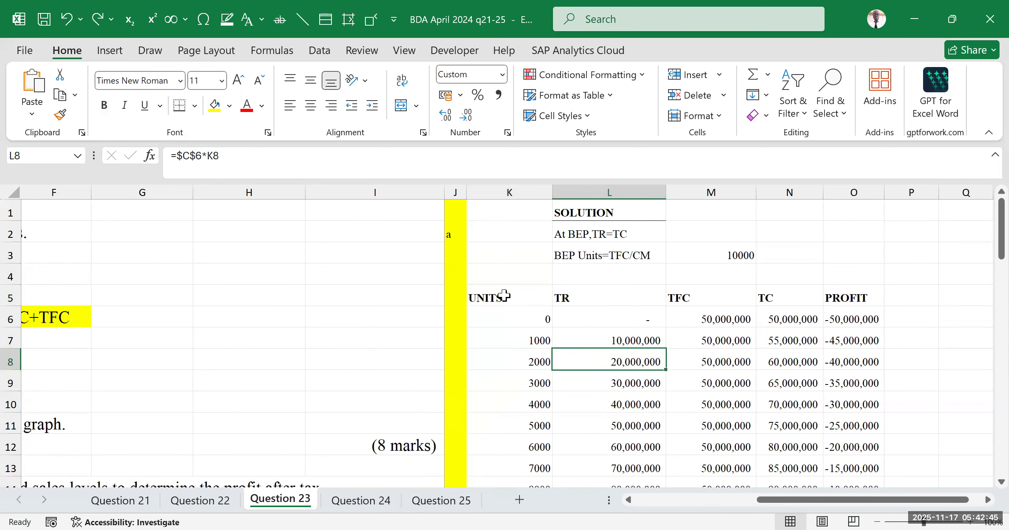
Select the UNITS, TR, TFC and TC data in K5:N26 as the source for the breakeven graph.
click(534, 295)
drag(535, 295, 766, 299)
click(500, 343)
click(494, 295)
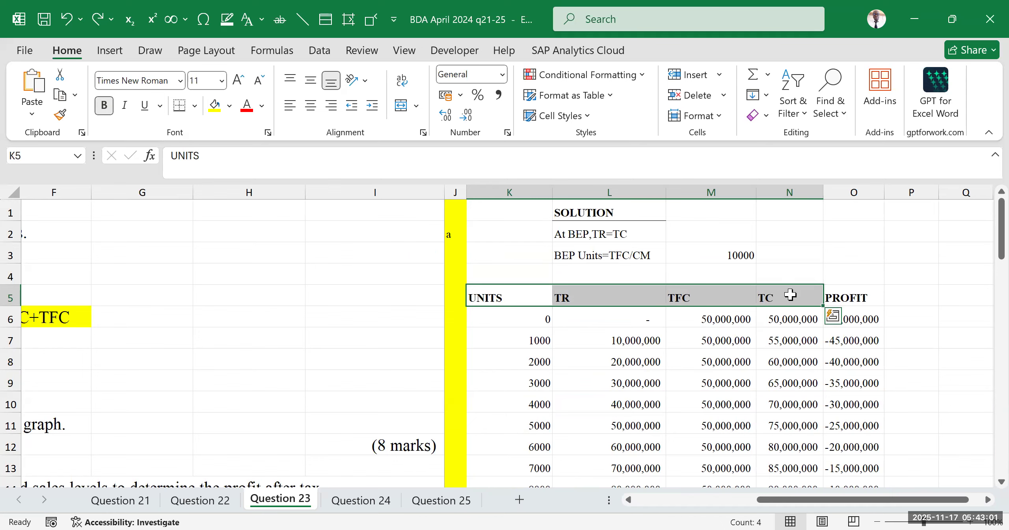
key(ctrl+shift+Down)
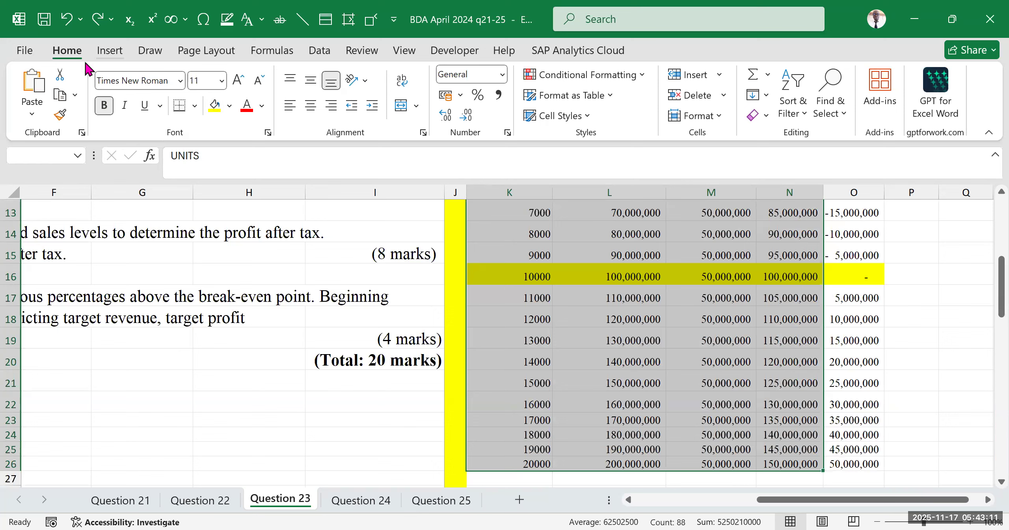
scroll(86, 67, down, 1)
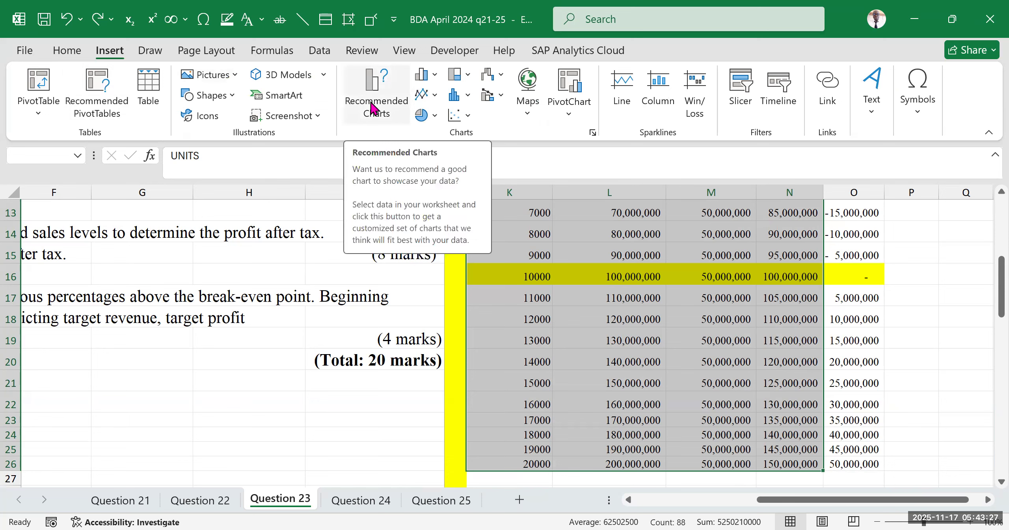
Open the full list of chart types for the selected data and preview the first clustered column option.
click(592, 133)
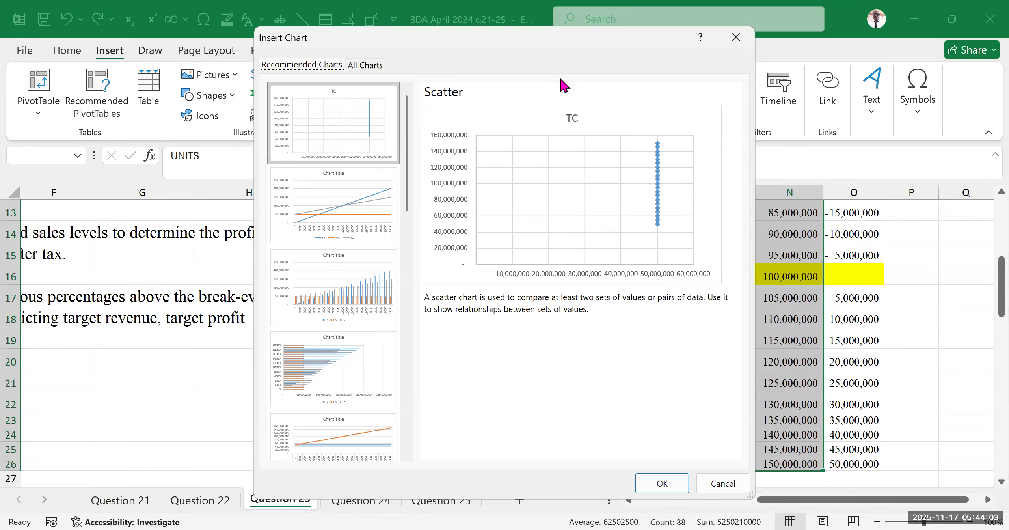
drag(554, 36, 446, 130)
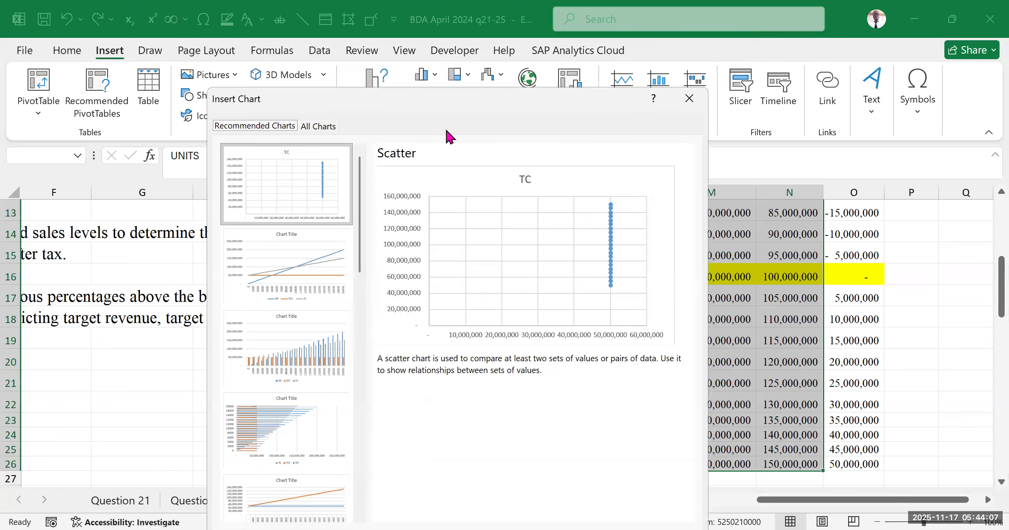
click(317, 126)
mouse_move(356, 264)
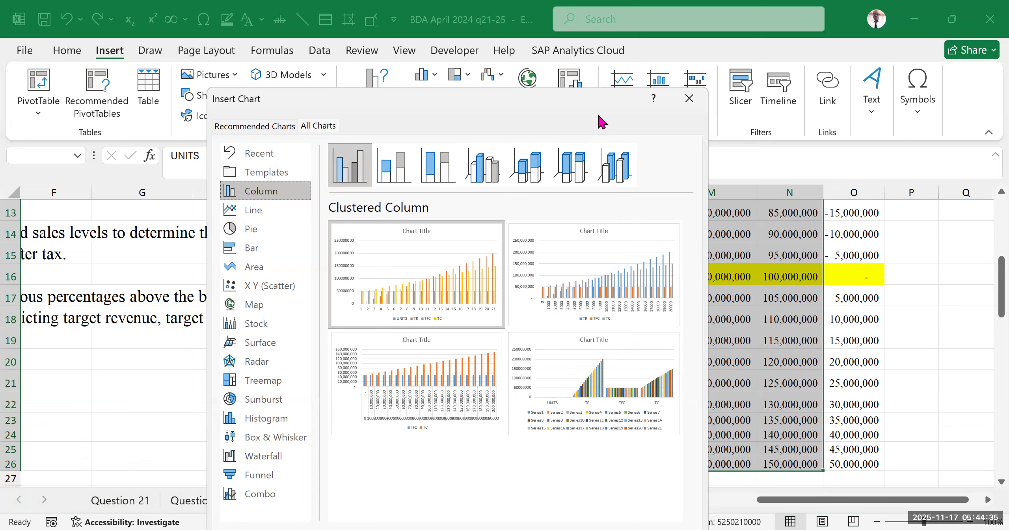
click(321, 127)
drag(595, 101, 909, 196)
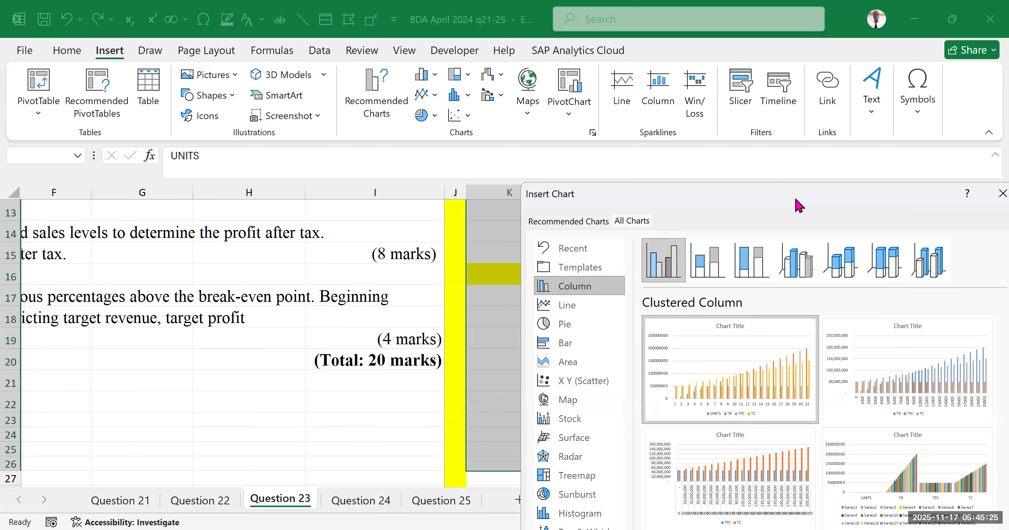
drag(796, 203, 604, 162)
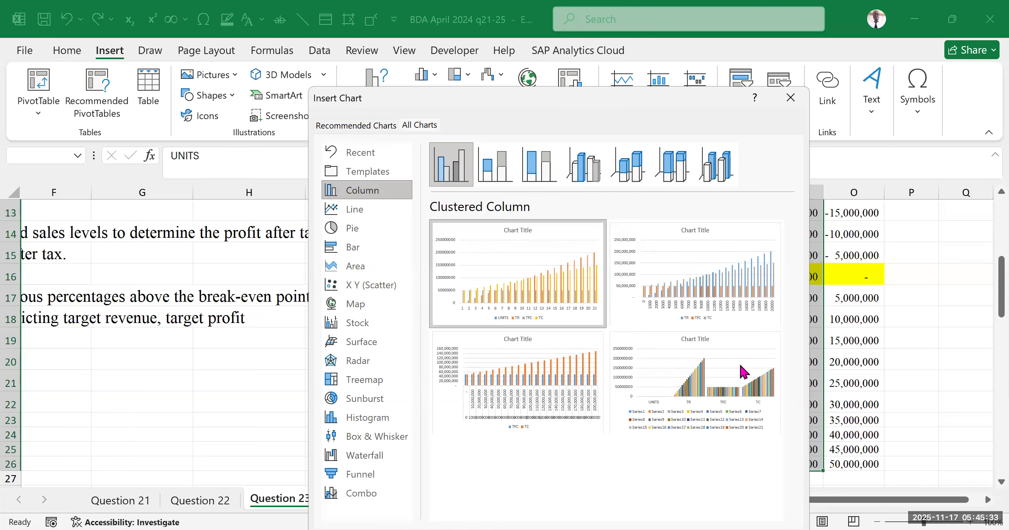
mouse_move(476, 291)
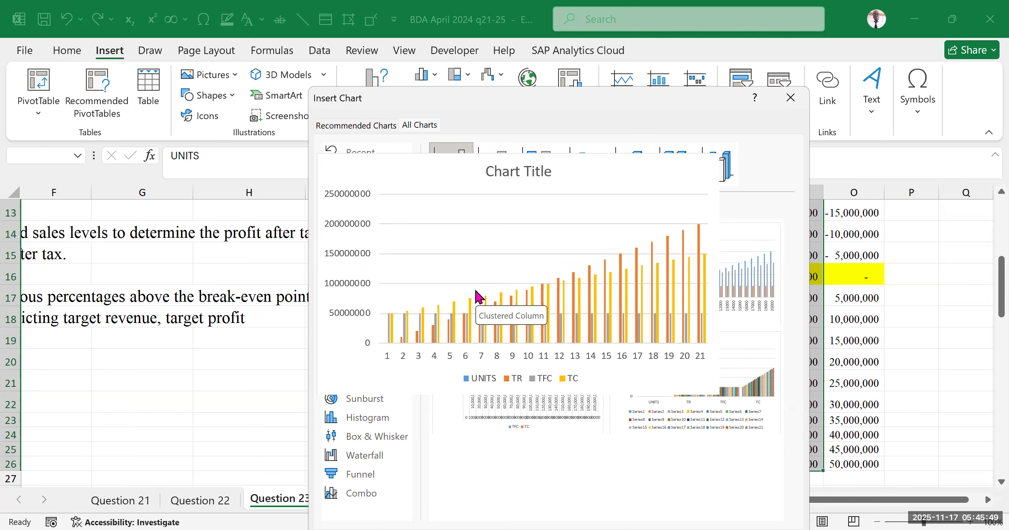
Insert the first basic line chart, with UNITS, TR, TFC and TC plotted as separate series.
click(368, 210)
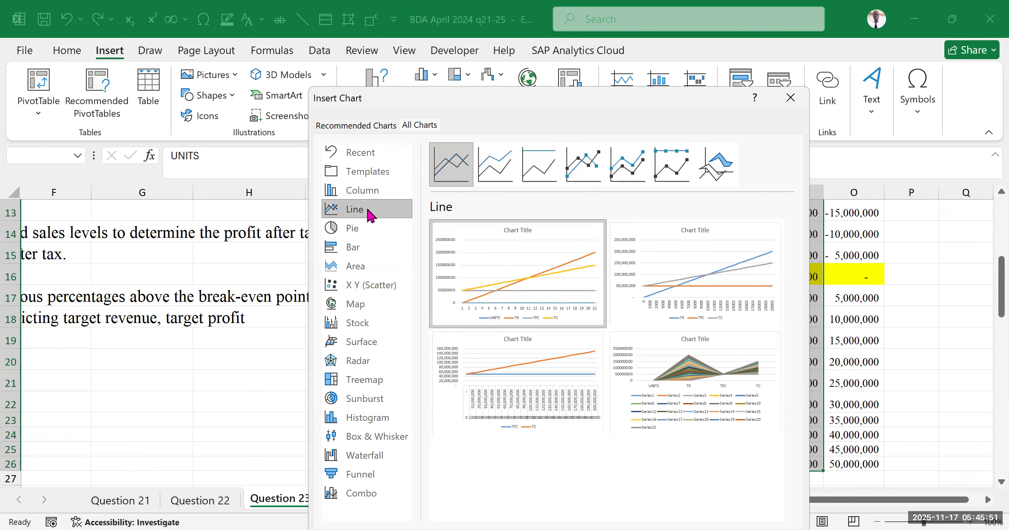
mouse_move(439, 376)
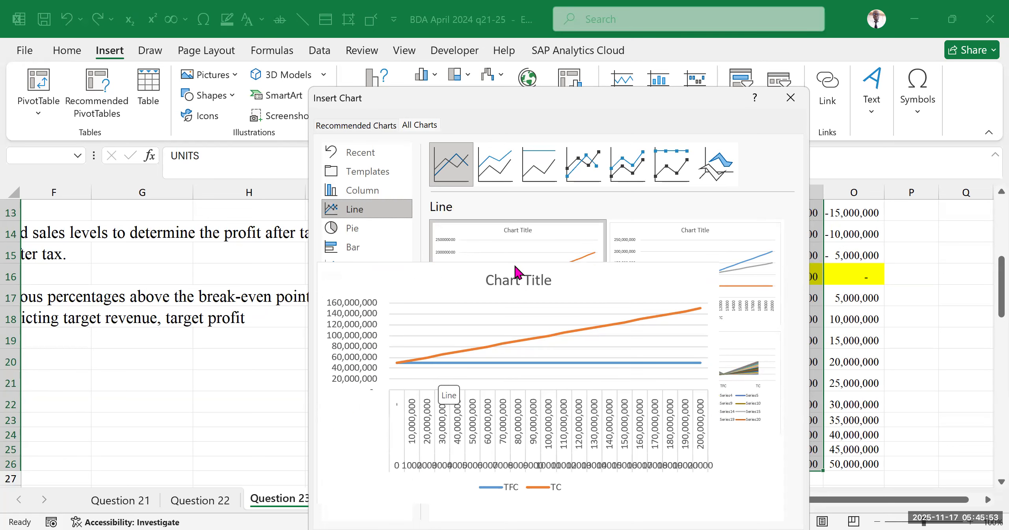
mouse_move(532, 280)
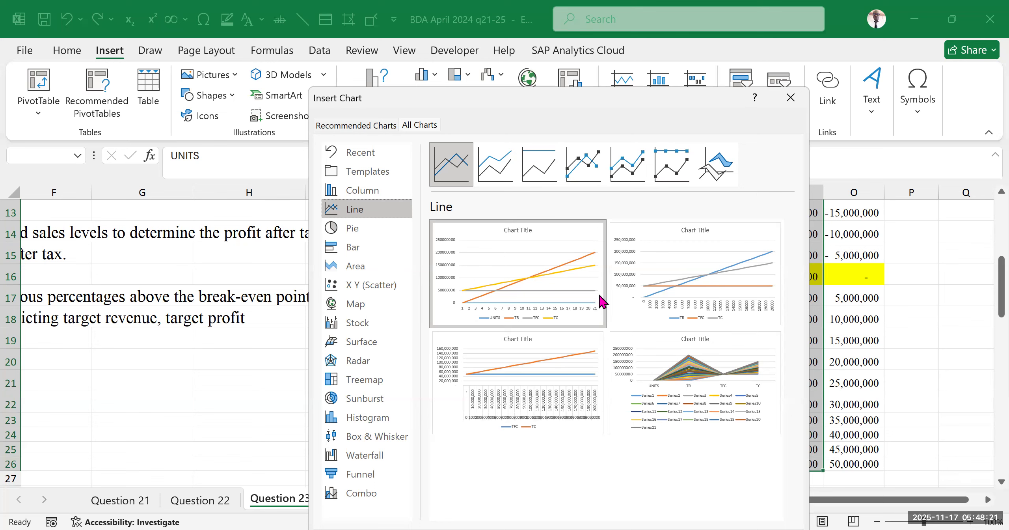
drag(613, 103, 284, 304)
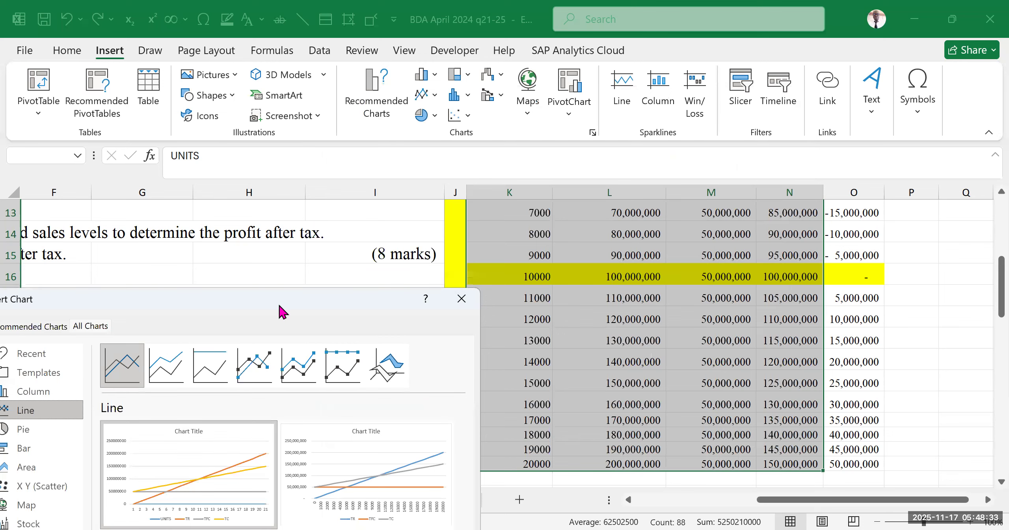
drag(279, 306, 527, 223)
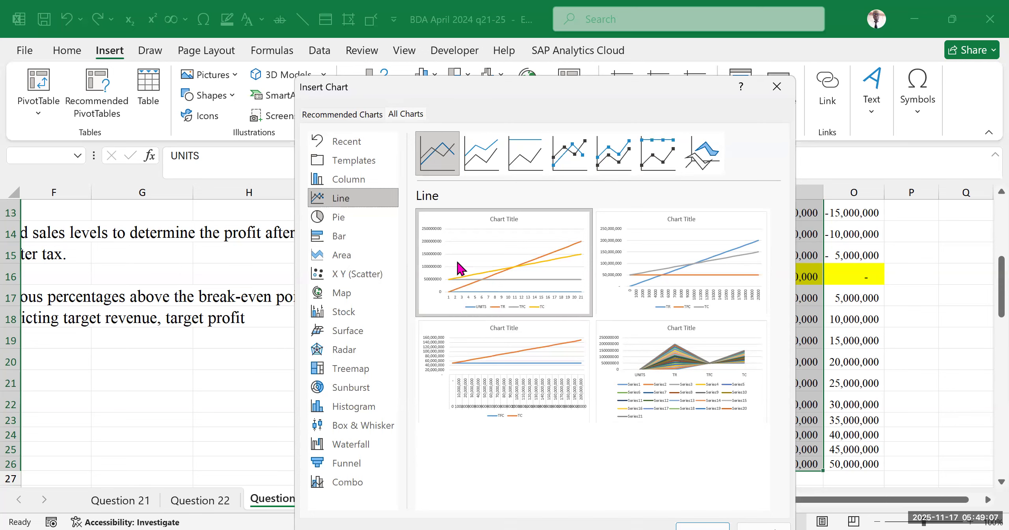
drag(636, 436, 626, 365)
click(689, 465)
scroll(580, 236, down, 2)
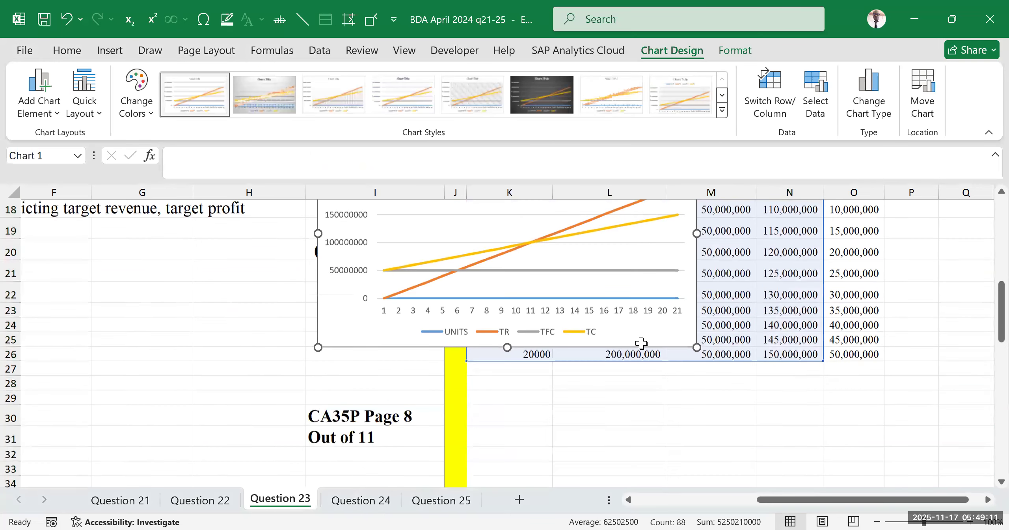
drag(666, 302, 759, 481)
key(ctrl+z)
scroll(712, 293, down, 3)
scroll(618, 278, up, 3)
drag(596, 310, 661, 479)
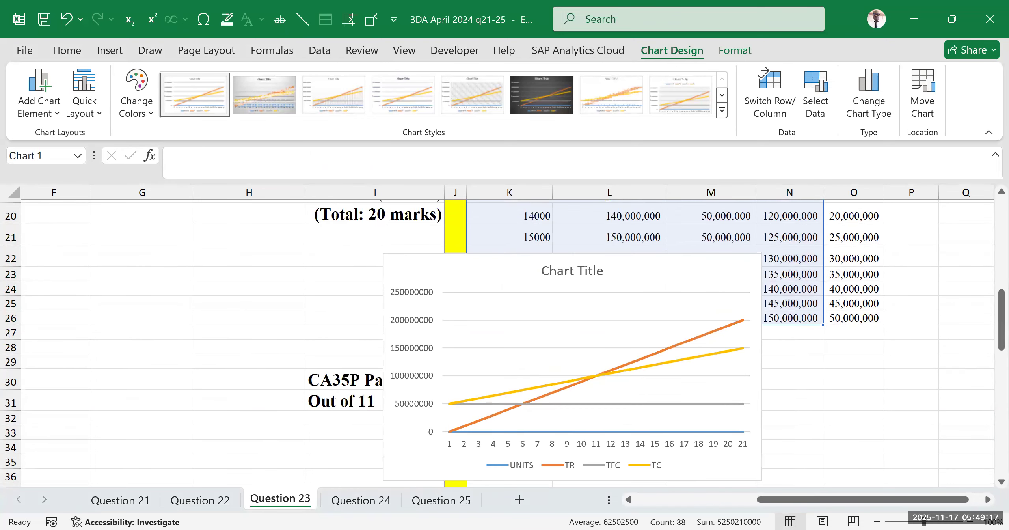
scroll(914, 317, down, 2)
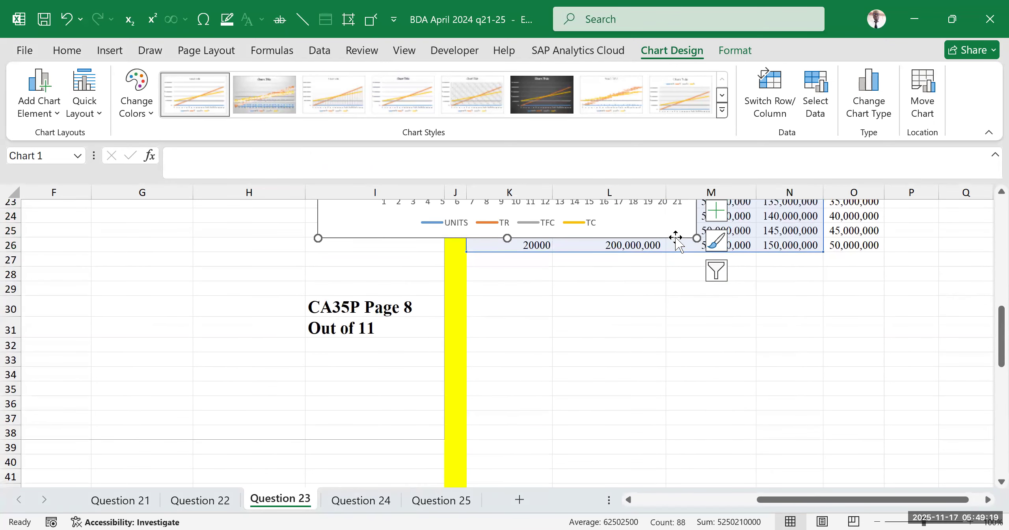
Move the line chart into the empty area directly beneath the UNITS to PROFIT table, starting at column K near row 28.
drag(676, 238, 709, 374)
drag(684, 416, 698, 510)
scroll(642, 296, down, 3)
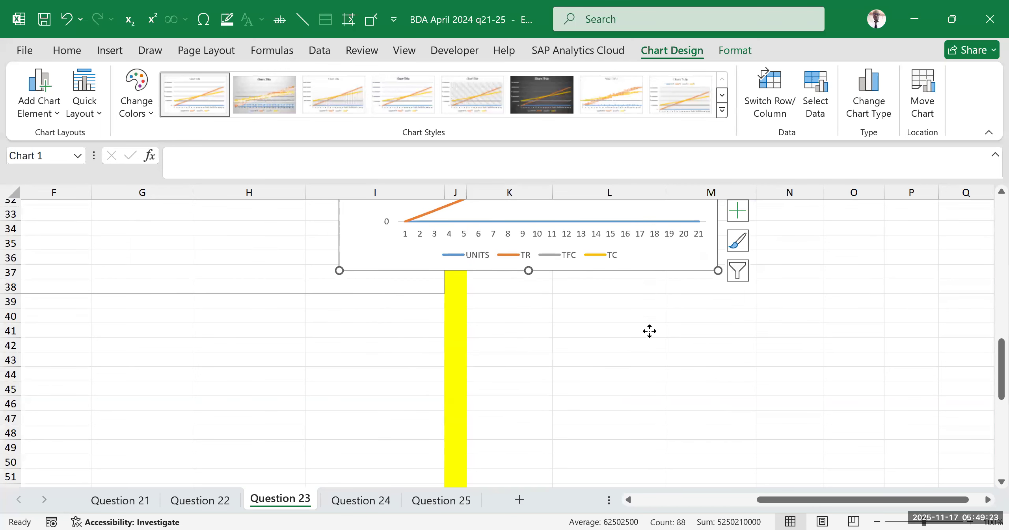
drag(731, 342, 868, 379)
scroll(828, 370, up, 1)
scroll(795, 360, up, 3)
drag(704, 449, 671, 335)
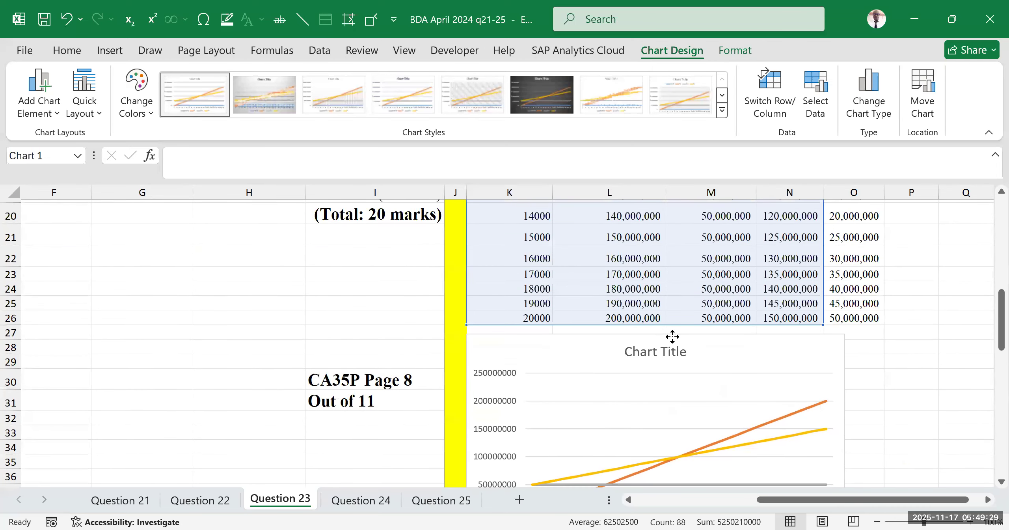
Review the UNITS, TR, TFC and TC lines in the new chart alongside the table above it.
click(925, 278)
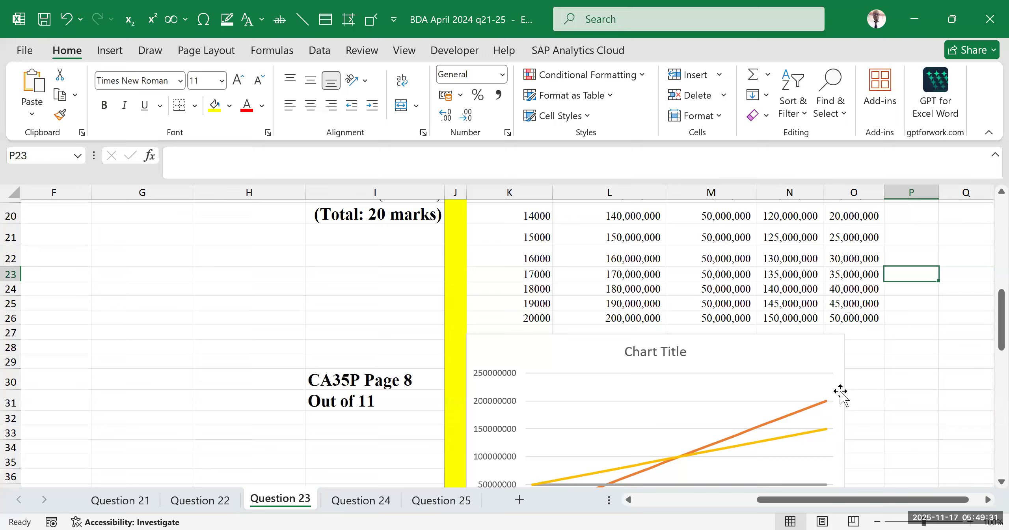
scroll(703, 388, up, 2)
scroll(754, 266, down, 6)
scroll(757, 333, up, 3)
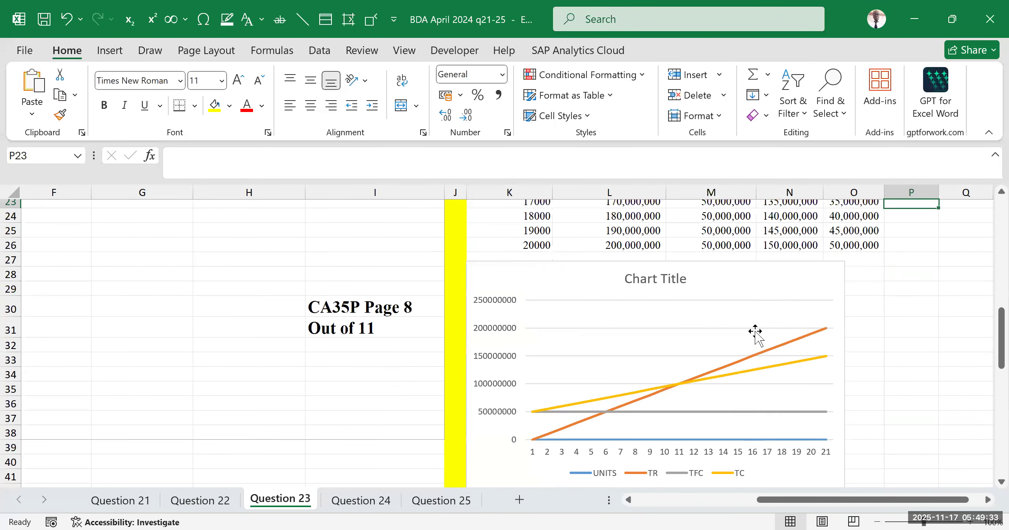
click(612, 307)
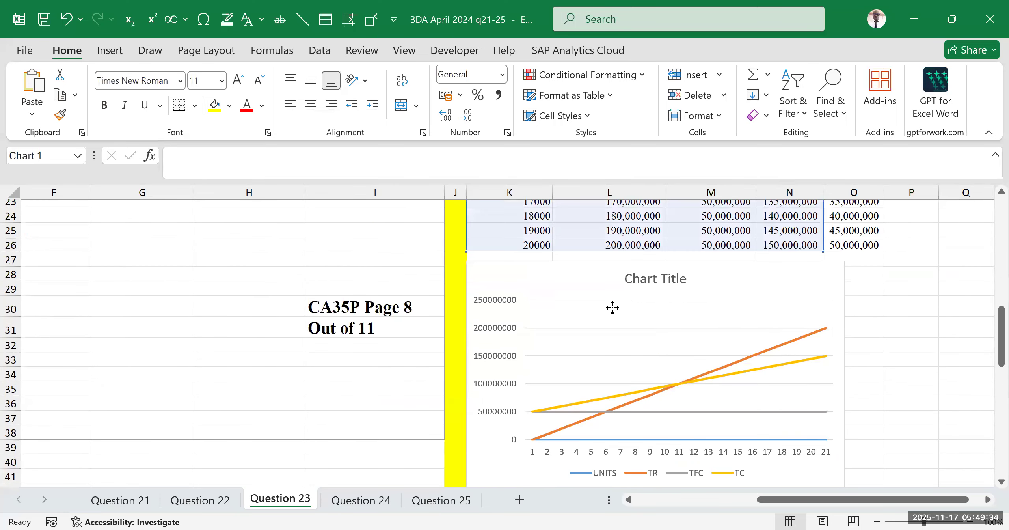
click(903, 358)
scroll(728, 361, up, 1)
scroll(705, 351, down, 3)
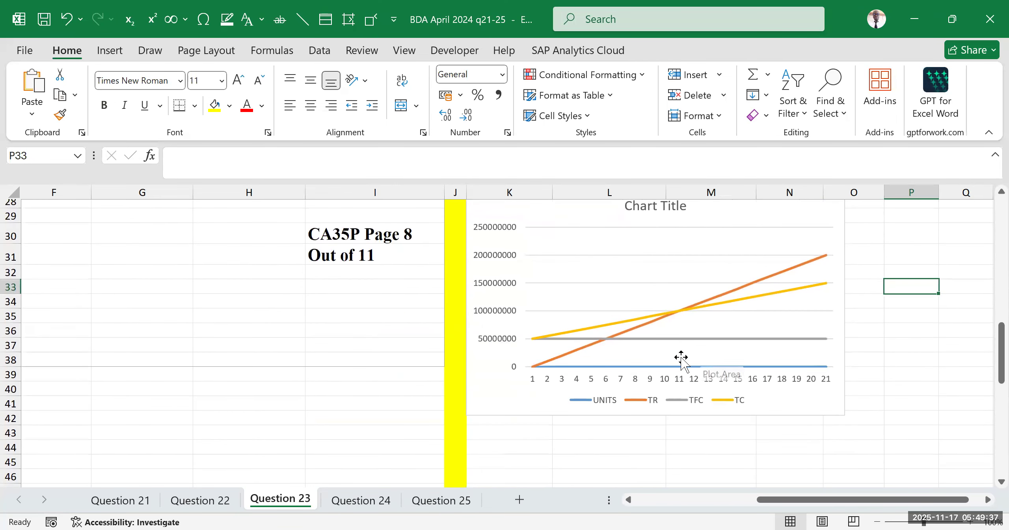
scroll(680, 347, up, 3)
scroll(620, 335, up, 1)
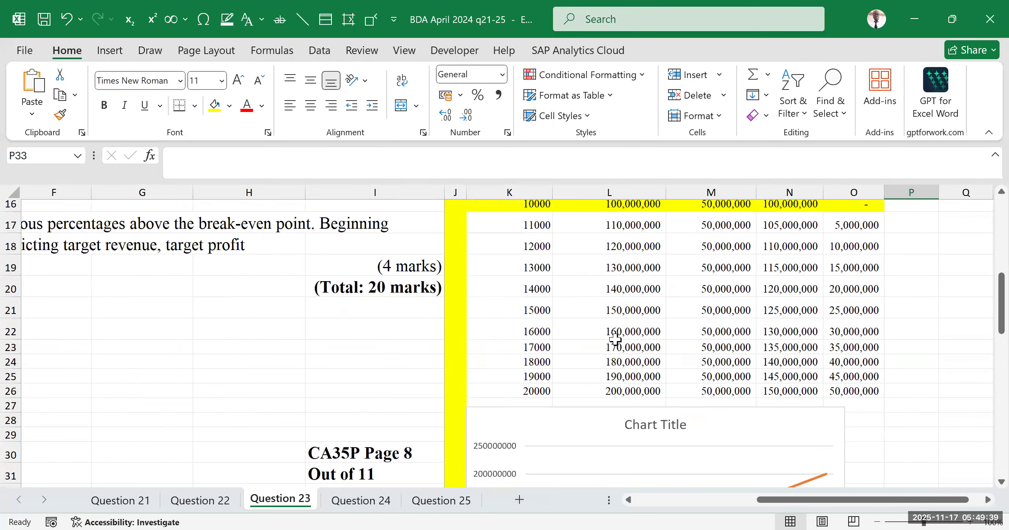
scroll(613, 273, down, 3)
scroll(666, 380, down, 2)
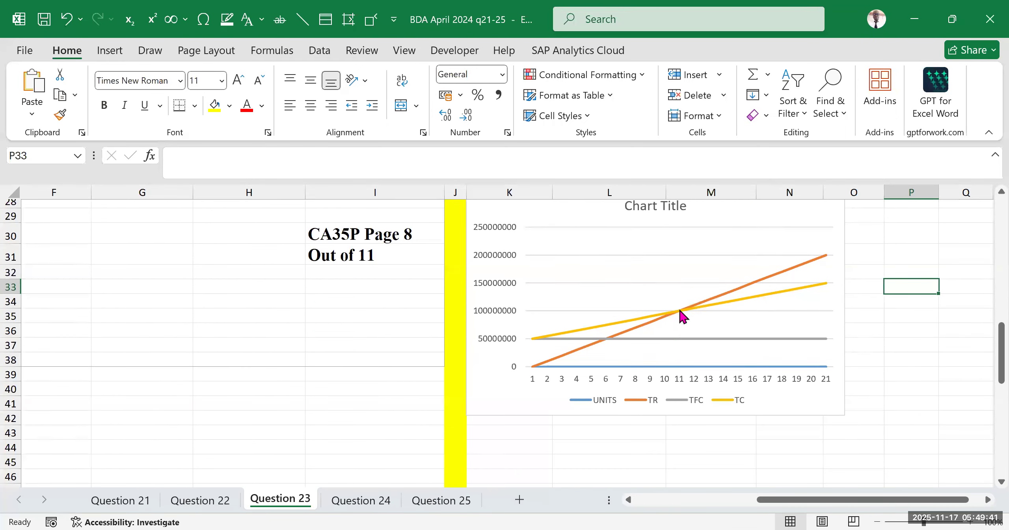
Compare the intersection of the TR and TC lines in the chart with the highlighted breakeven row K16:O16 of the table.
click(680, 310)
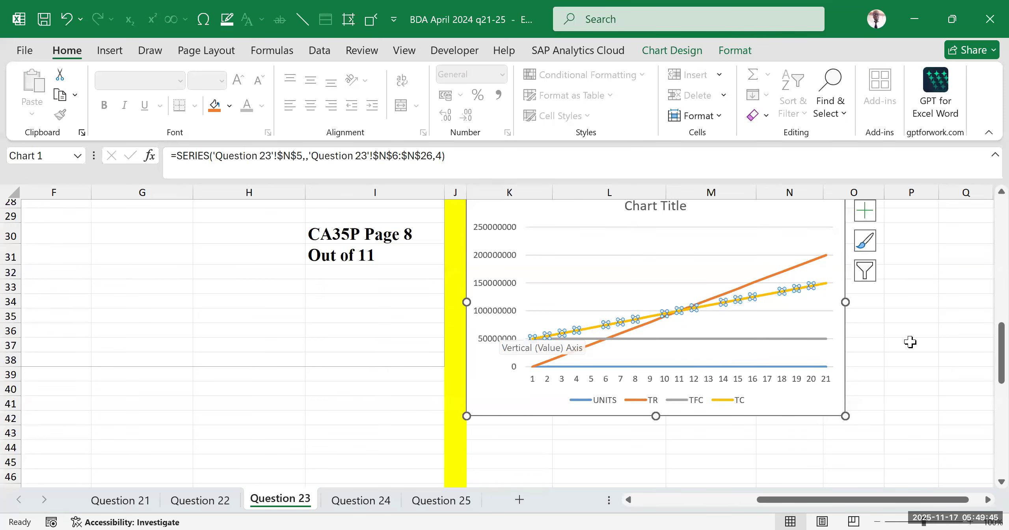
scroll(911, 342, up, 5)
click(900, 319)
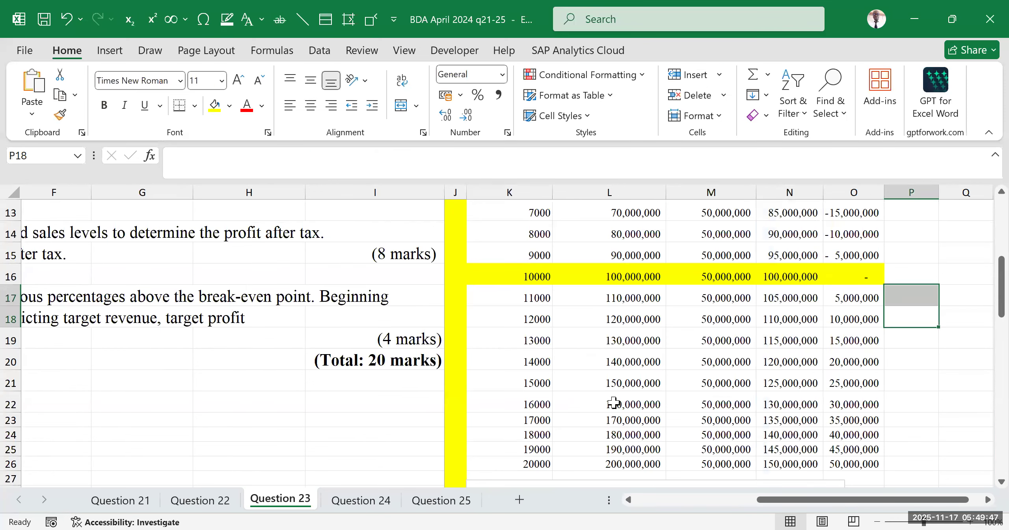
click(518, 277)
drag(519, 277, 865, 277)
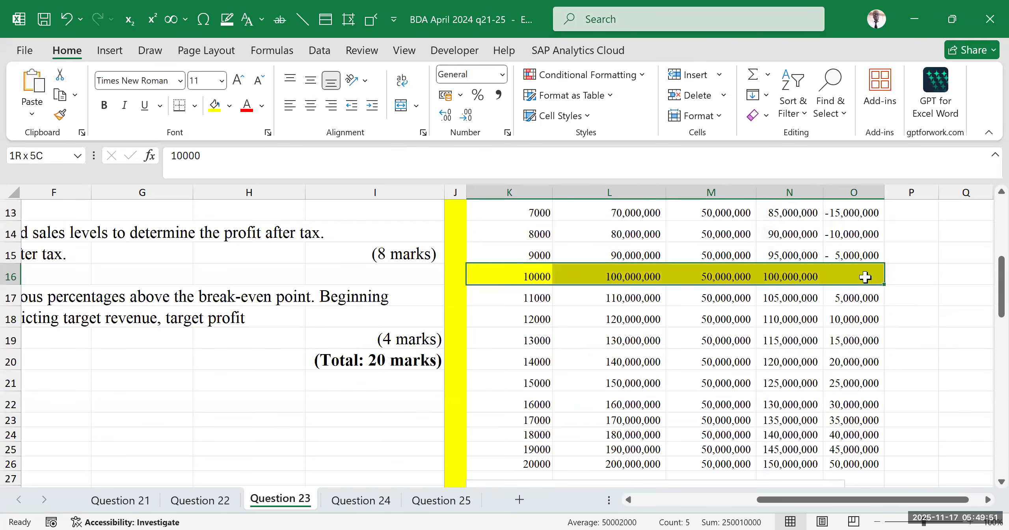
scroll(744, 300, up, 1)
scroll(600, 308, up, 2)
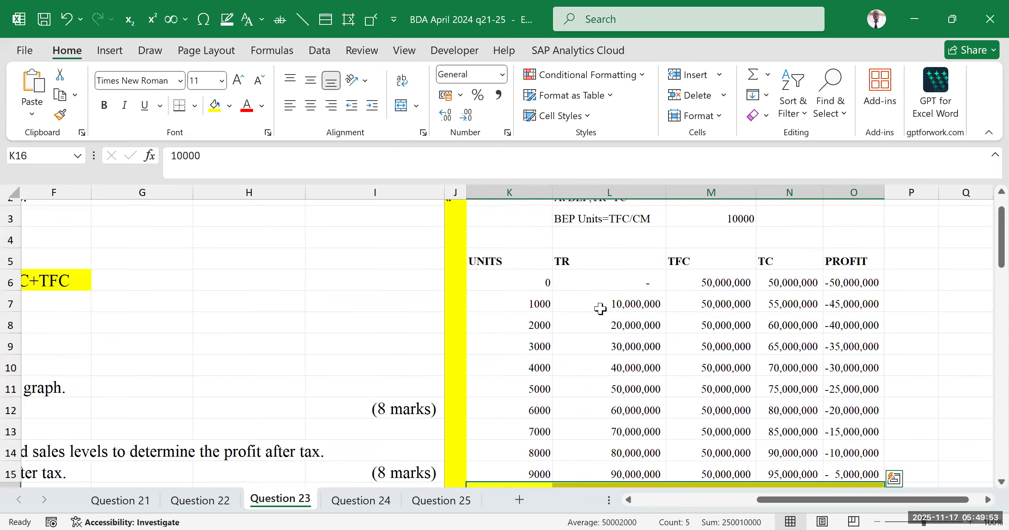
scroll(600, 309, down, 1)
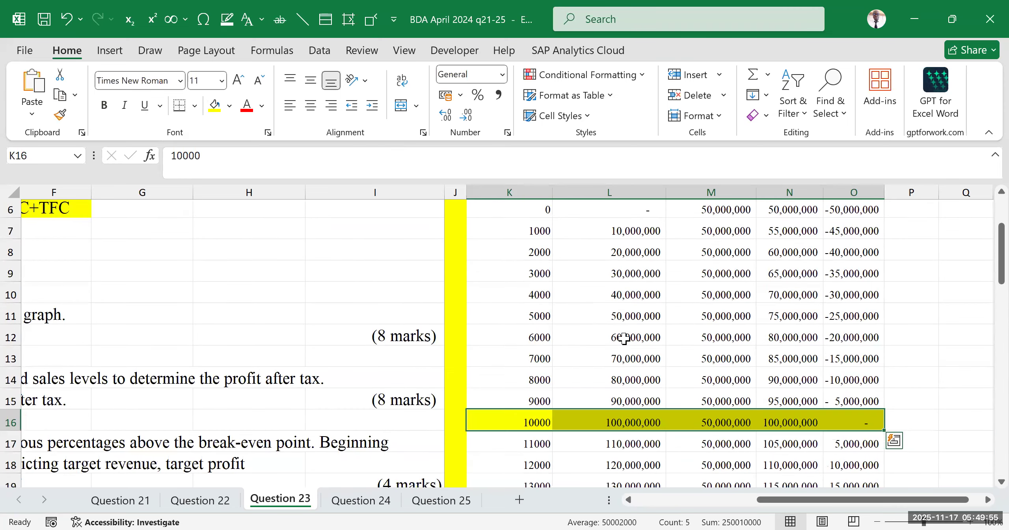
scroll(623, 340, up, 1)
scroll(635, 329, down, 1)
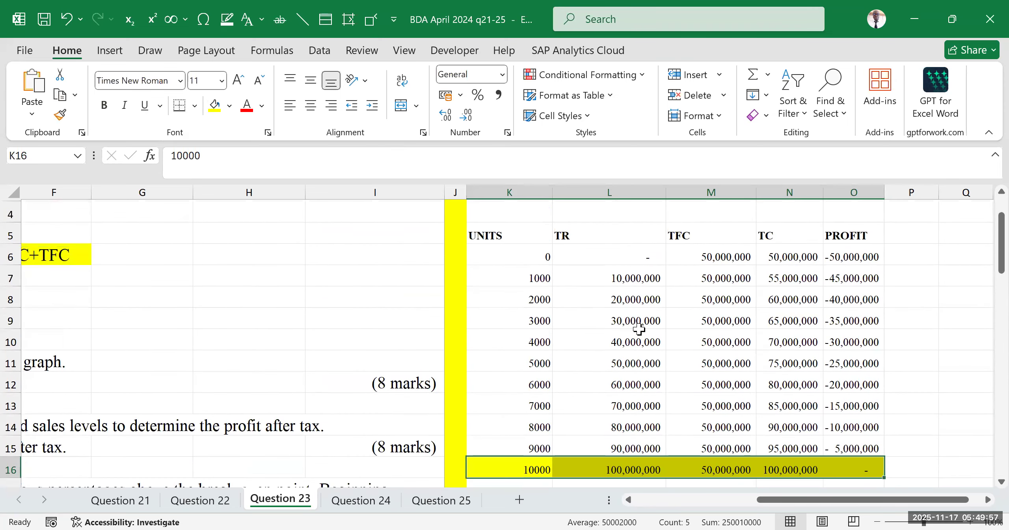
scroll(642, 322, down, 2)
scroll(800, 350, down, 6)
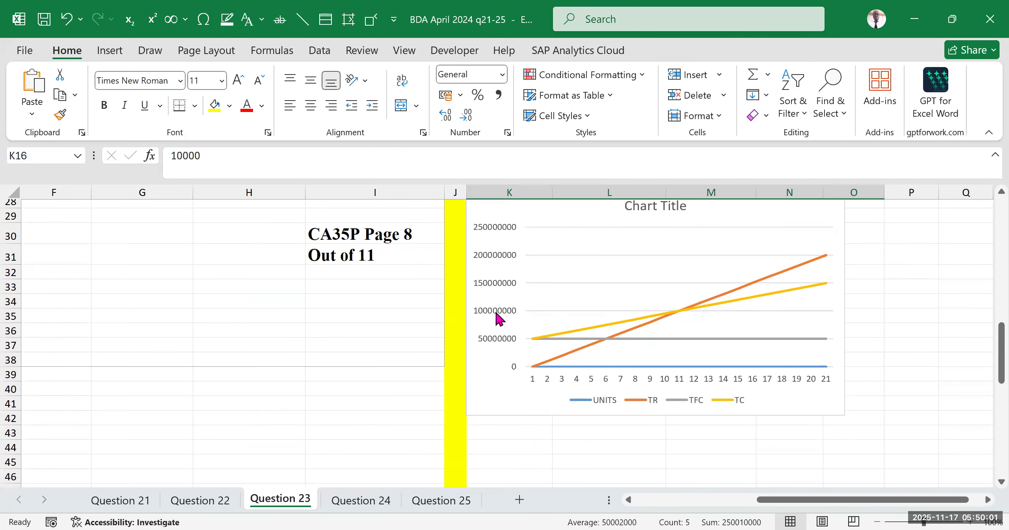
mouse_move(682, 309)
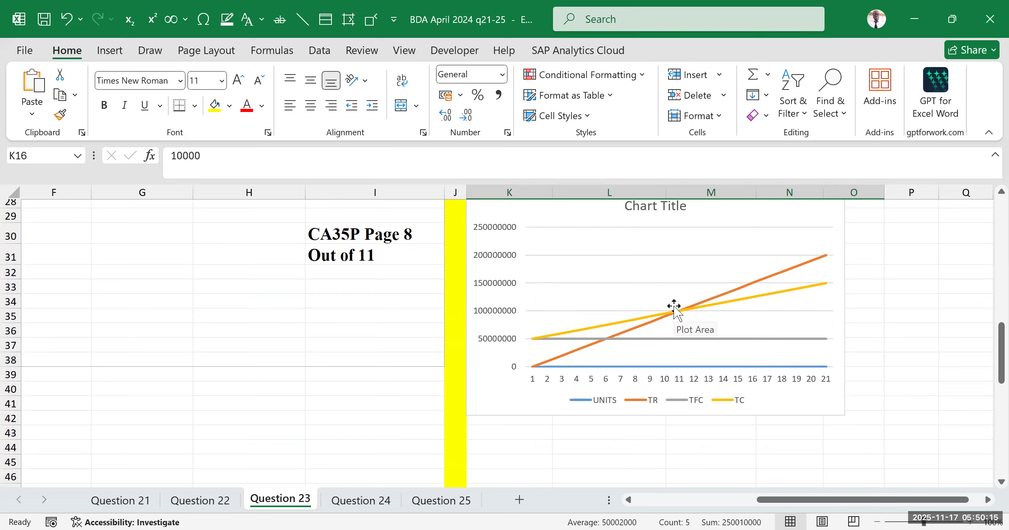
Apply the dark chart style, Style 6, to the breakeven line chart.
click(660, 277)
click(660, 277)
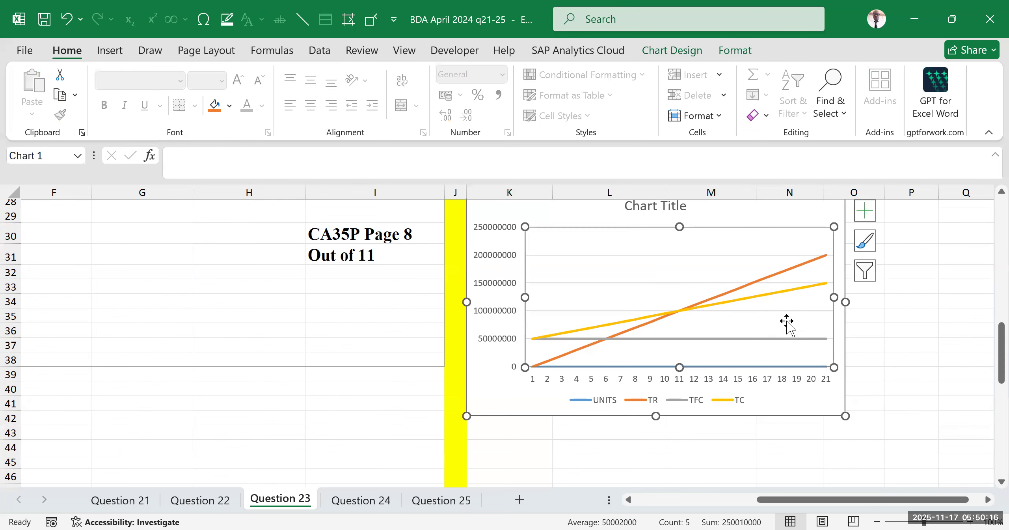
click(826, 396)
scroll(665, 134, up, 2)
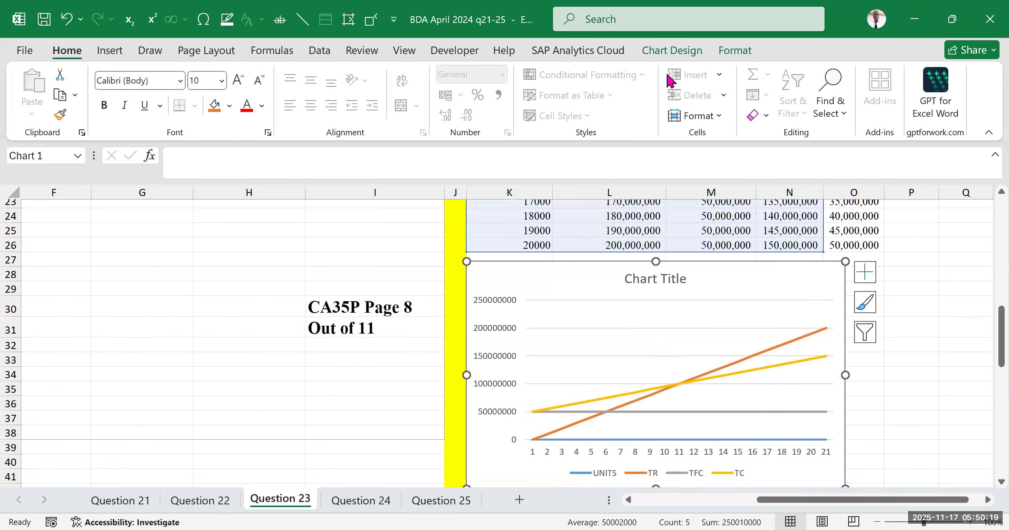
click(672, 51)
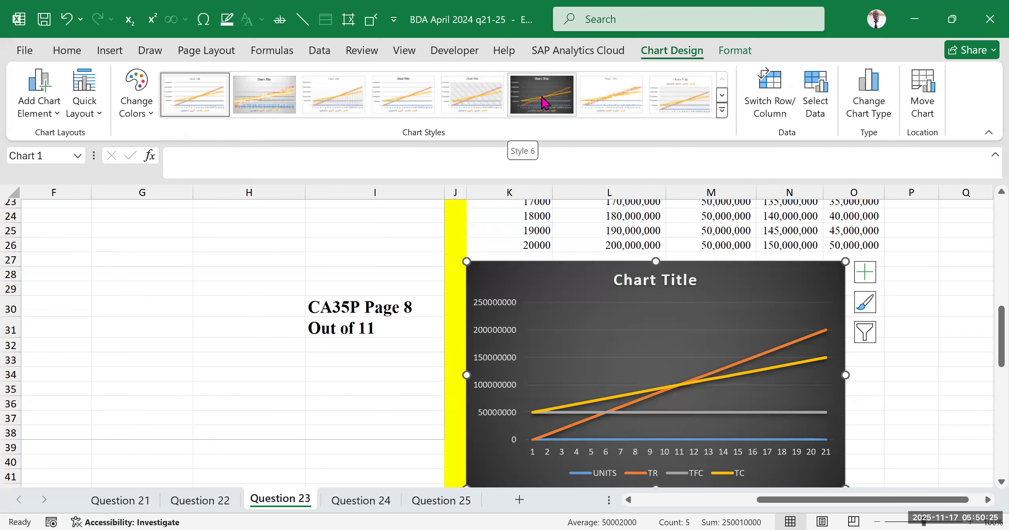
click(542, 102)
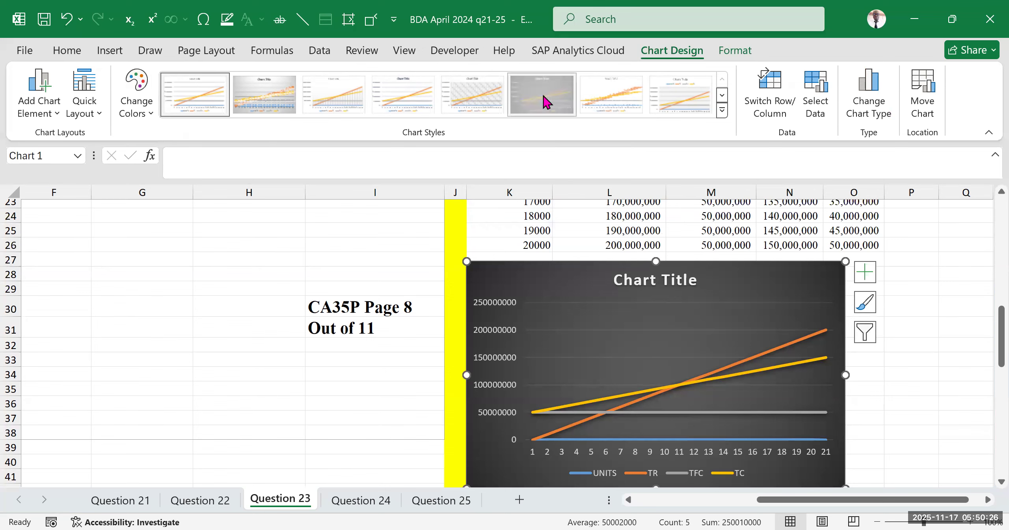
click(882, 367)
scroll(726, 343, down, 2)
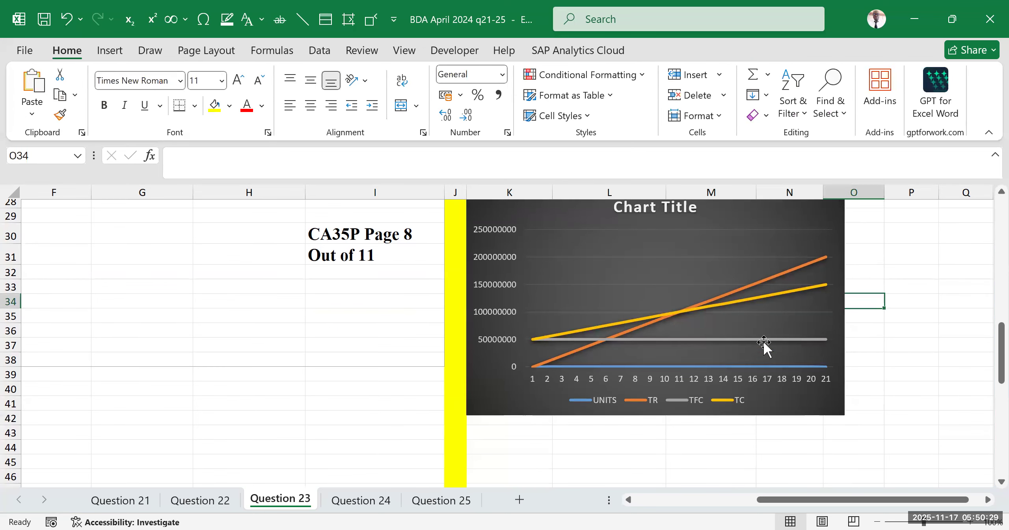
Enlarge the breakeven chart so that it extends across to column P and down to about row 46.
click(744, 291)
drag(846, 302, 921, 307)
drag(694, 421, 686, 472)
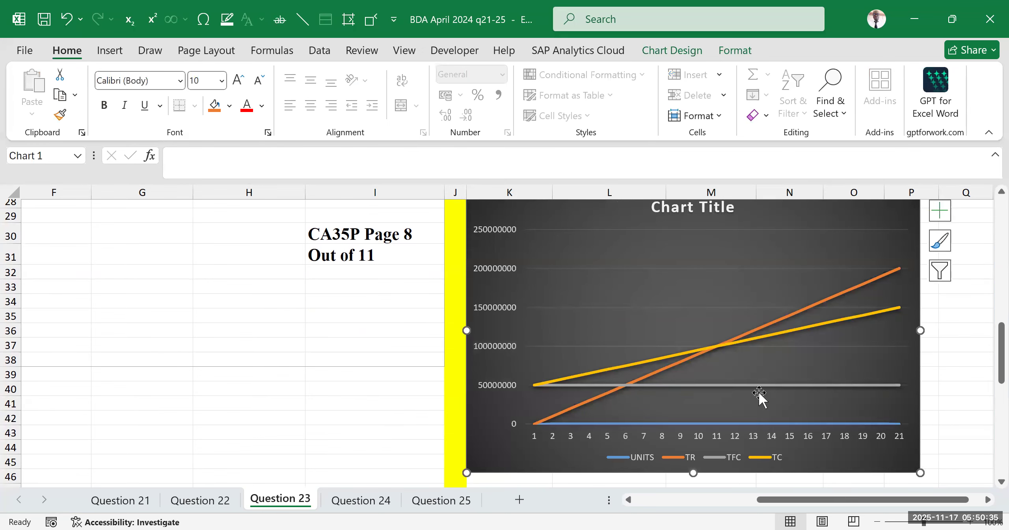
scroll(761, 392, down, 2)
scroll(600, 301, down, 1)
scroll(660, 292, up, 6)
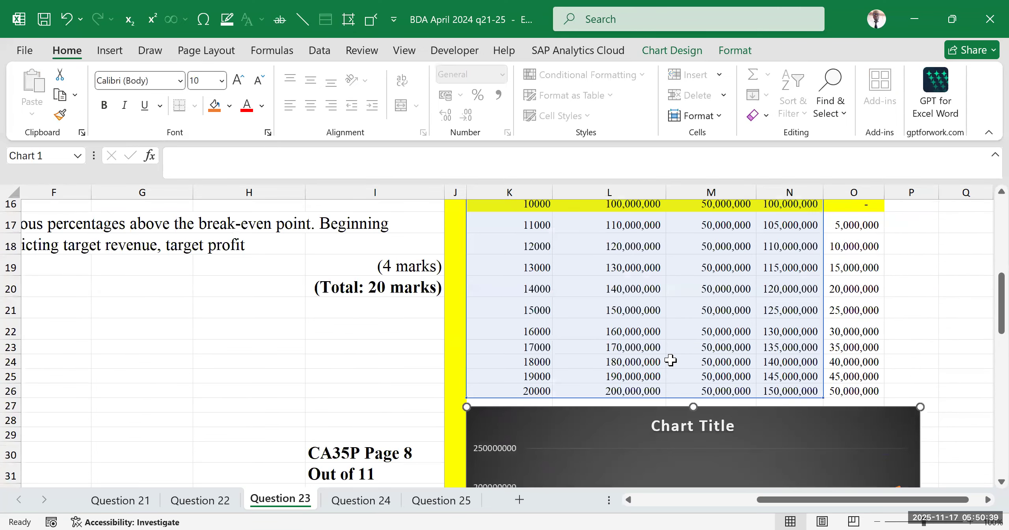
Add axis titles to both axes of the breakeven chart.
click(496, 128)
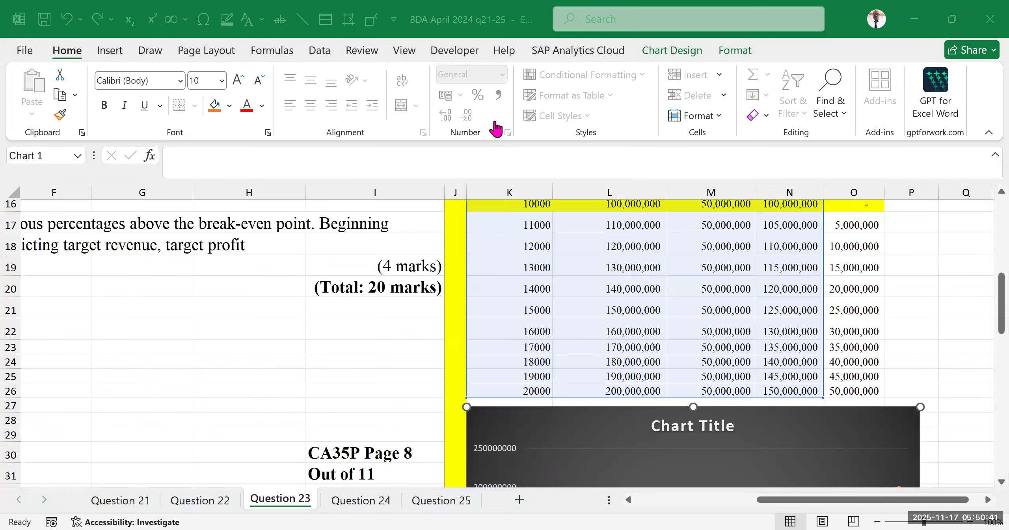
scroll(844, 390, down, 3)
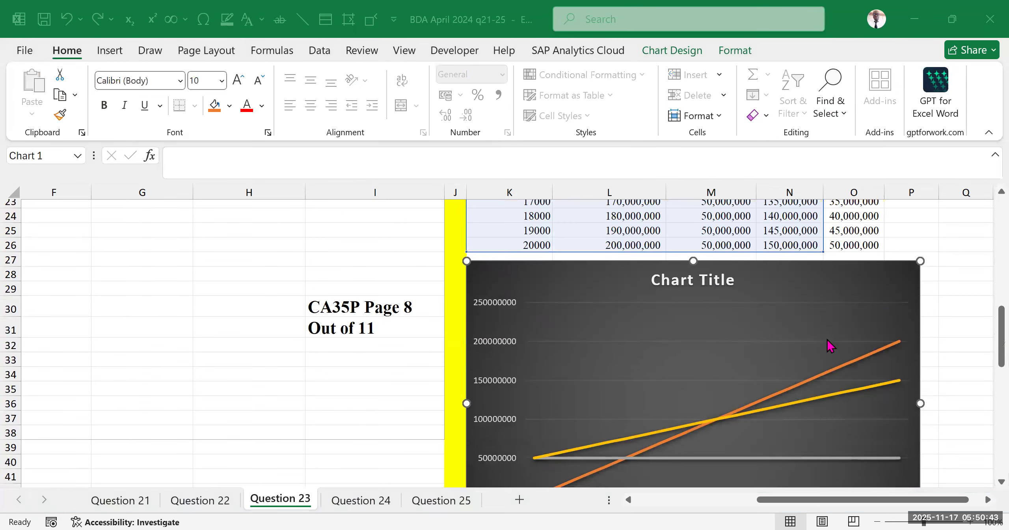
click(801, 336)
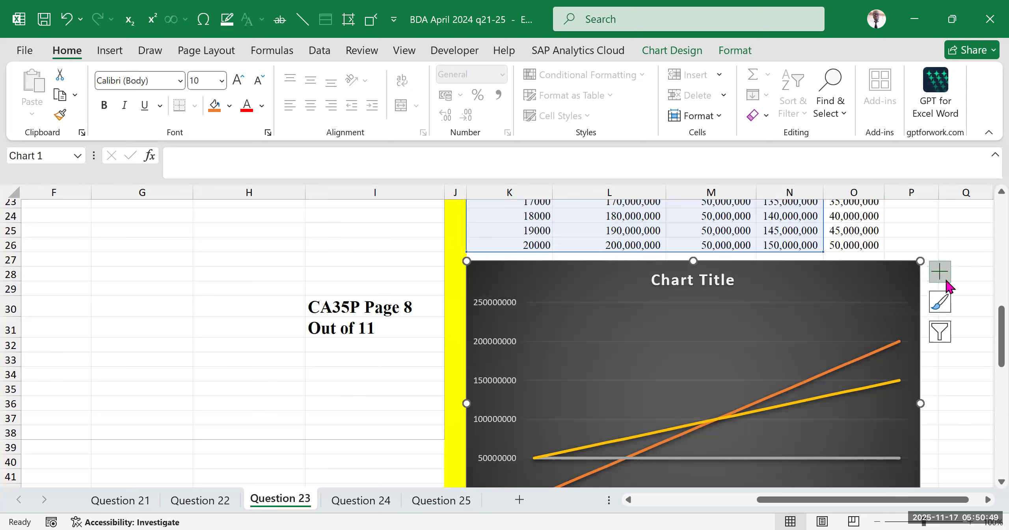
click(941, 276)
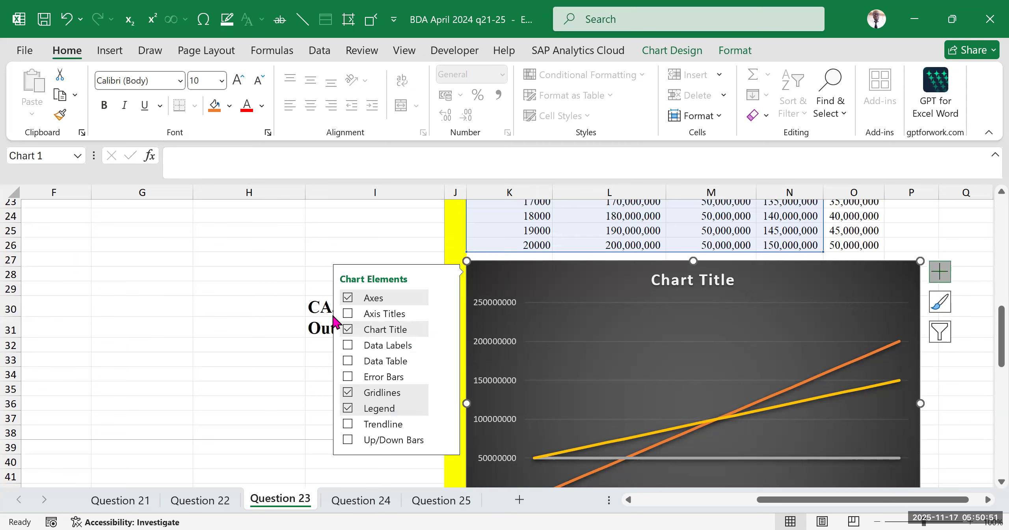
click(349, 314)
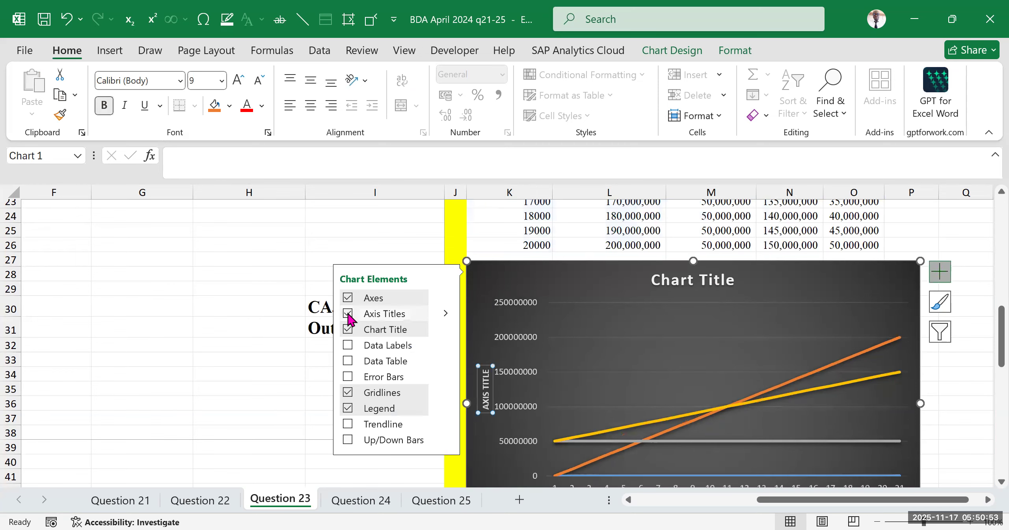
Set the breakeven chart's vertical axis title to REVENUE IN SHILLINGS.
scroll(484, 378, down, 2)
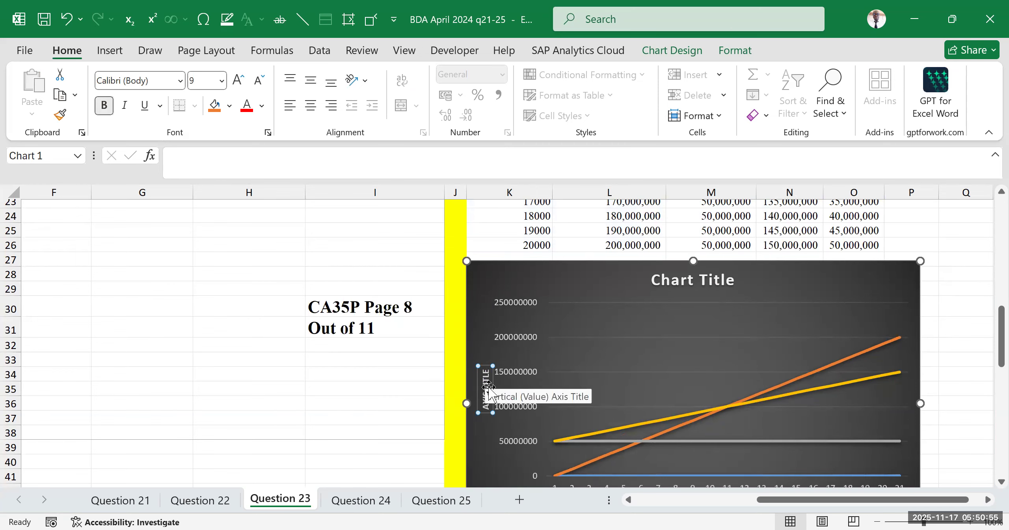
click(490, 333)
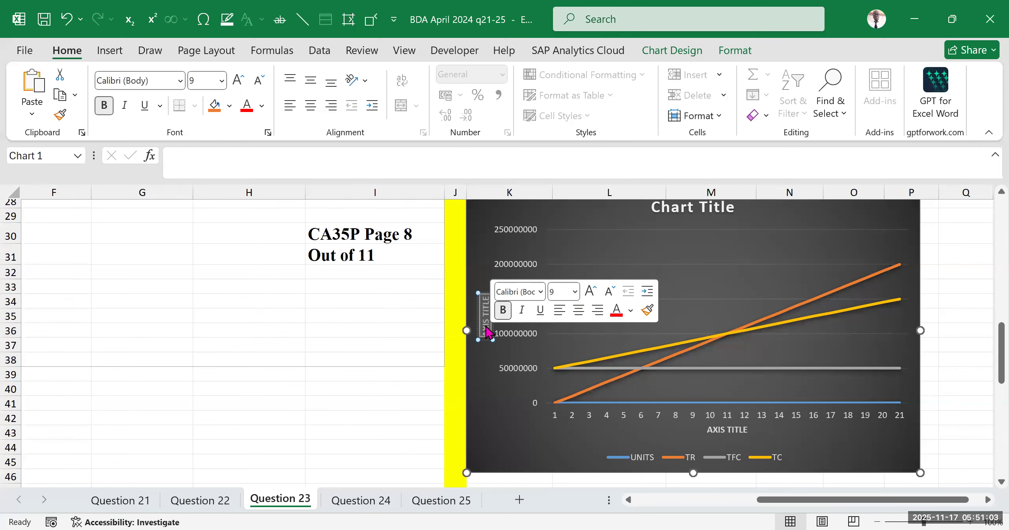
scroll(719, 347, up, 1)
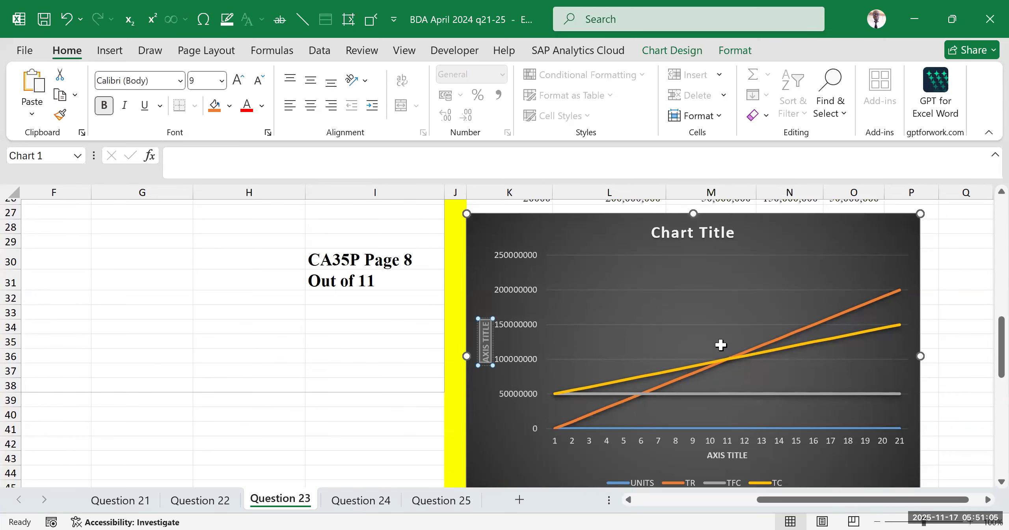
scroll(721, 345, up, 6)
scroll(631, 304, up, 2)
scroll(583, 374, down, 9)
triple_click(485, 316)
key(Delete)
text(REVENUE)
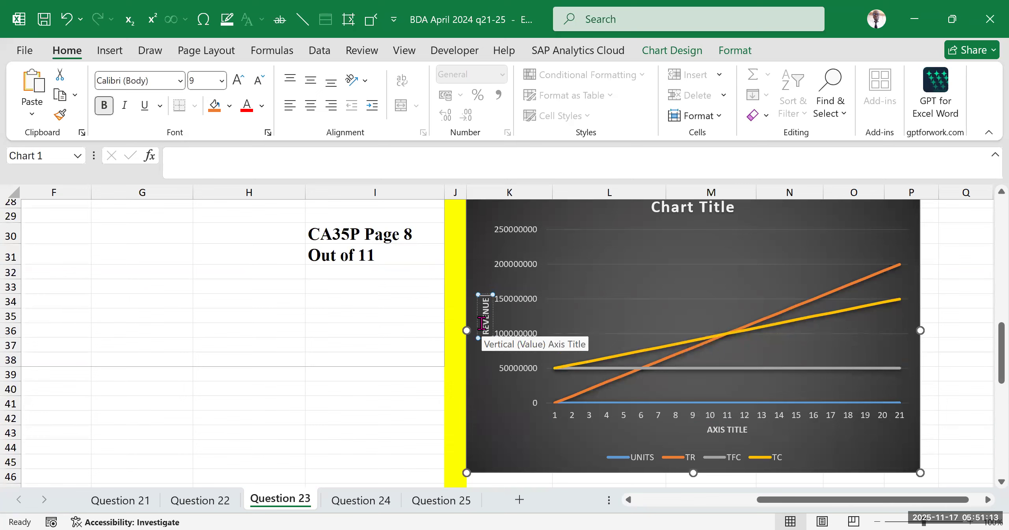
text( IN SHILLINGS)
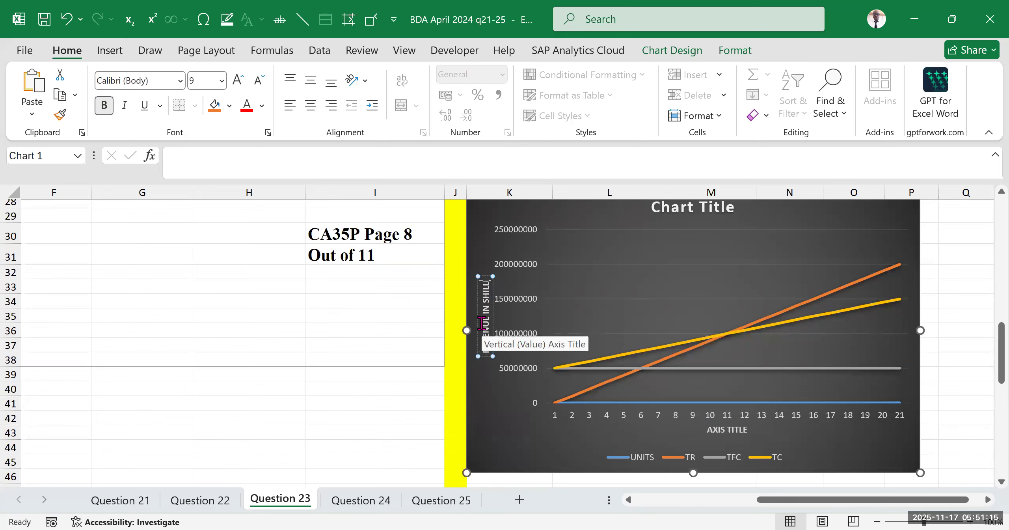
click(723, 268)
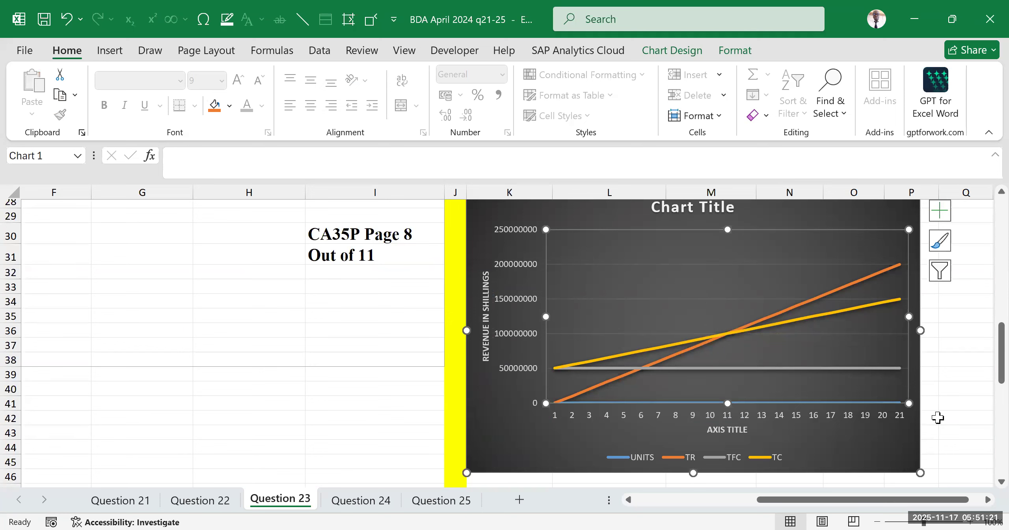
click(949, 415)
click(968, 343)
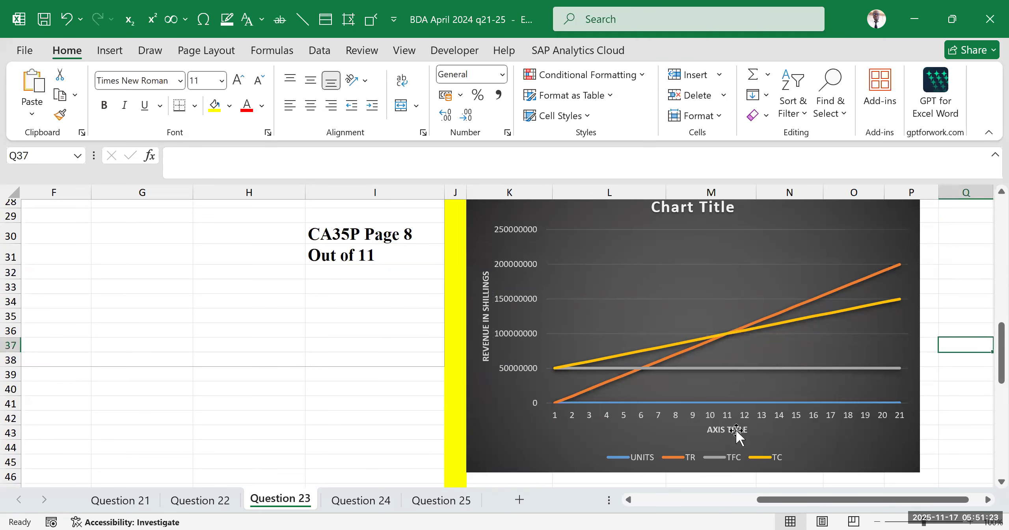
Open the breakeven chart's data source settings and move the dialog clear of the units table.
click(680, 416)
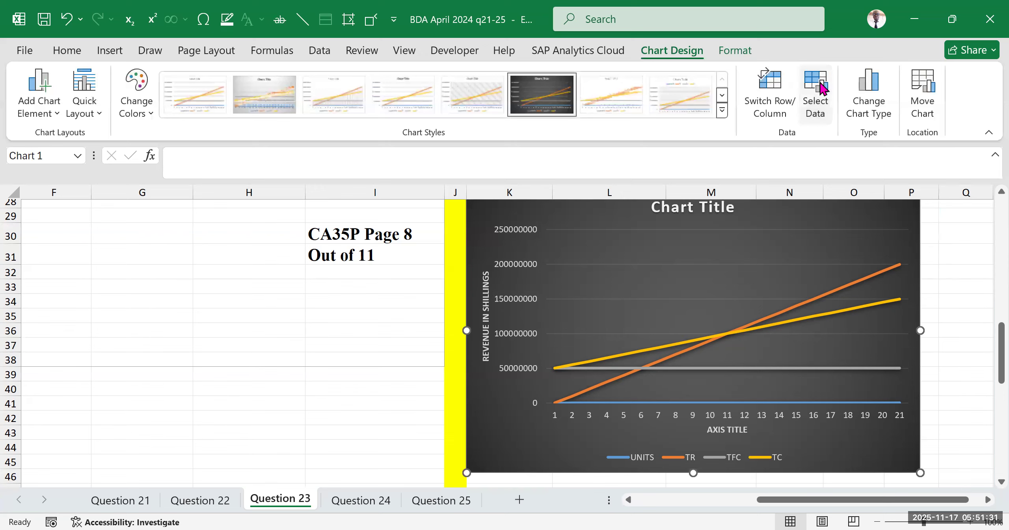
click(822, 87)
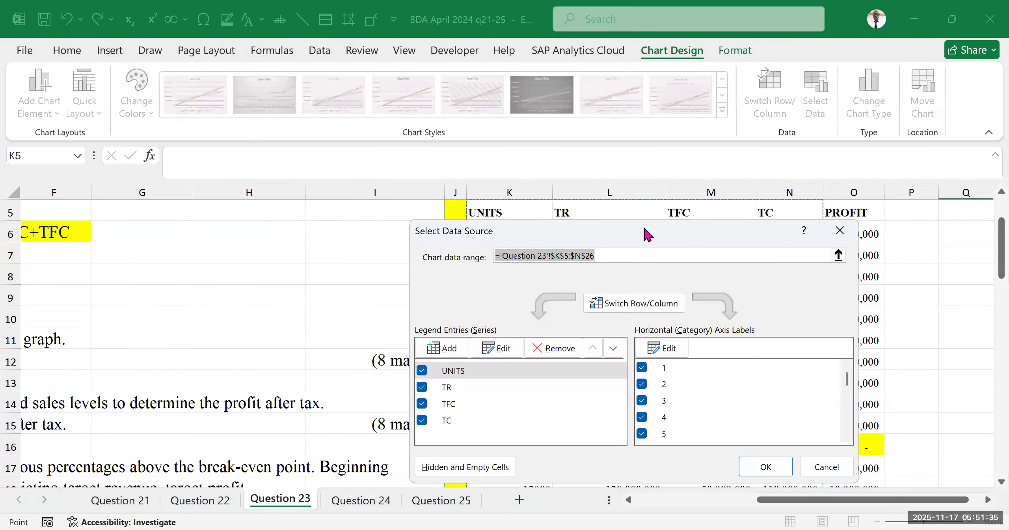
drag(639, 229, 633, 225)
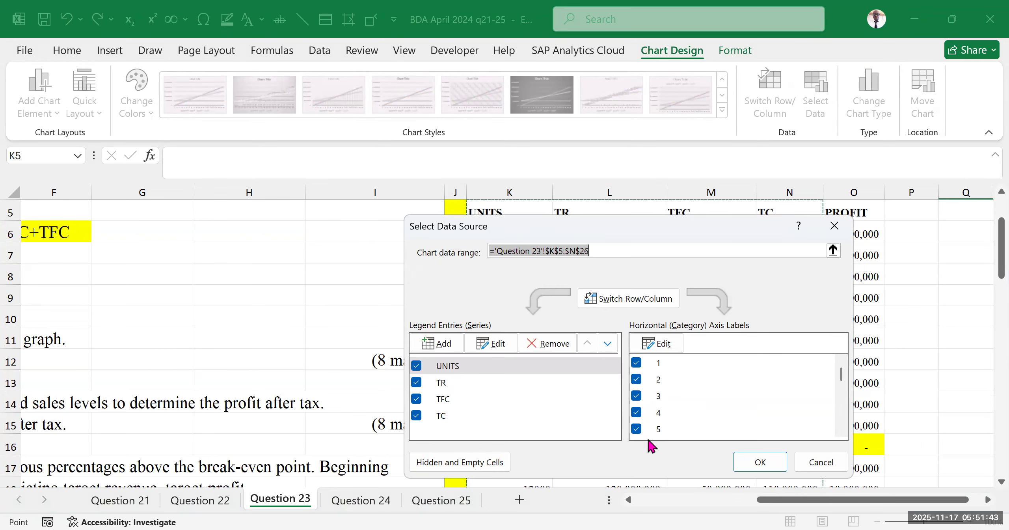
scroll(766, 401, down, 1)
scroll(843, 409, down, 5)
scroll(843, 372, up, 5)
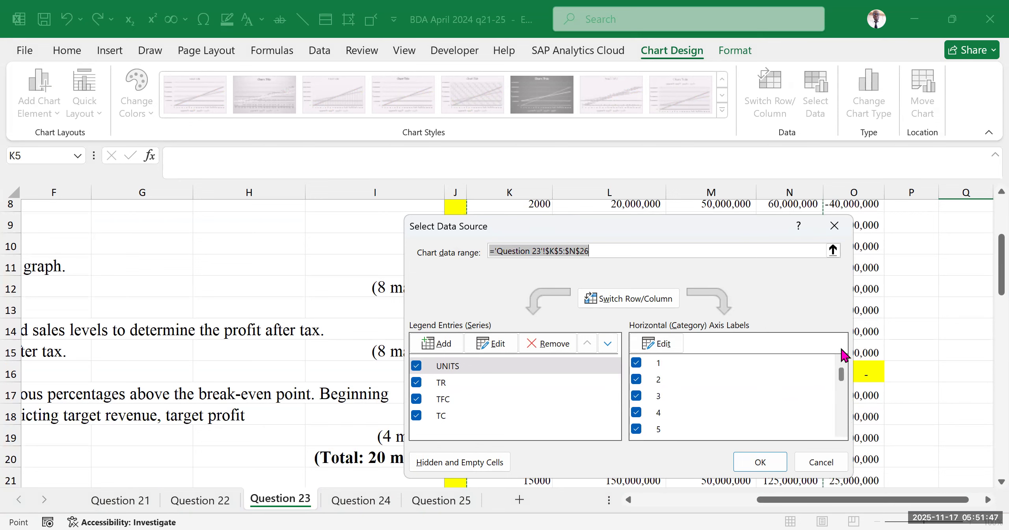
scroll(842, 375, down, 1)
drag(842, 381, 845, 356)
drag(721, 226, 714, 493)
scroll(715, 453, down, 3)
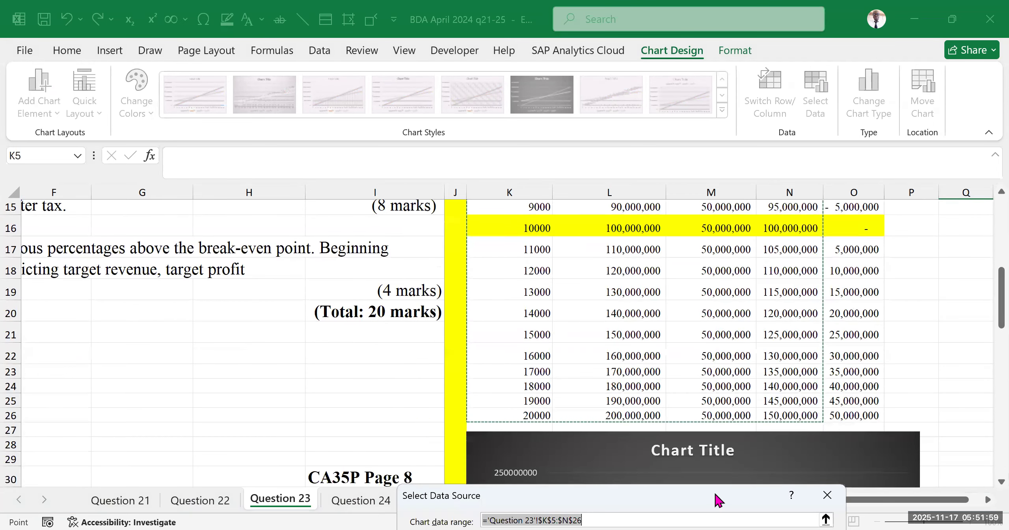
key(Return)
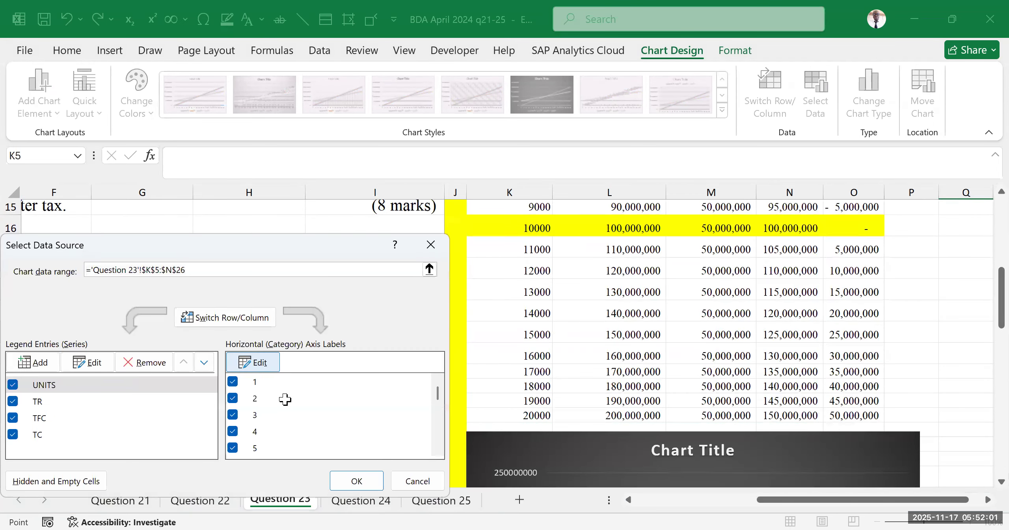
Set the chart's horizontal axis label range to the UNITS values in K6:K26 on the Question 23 sheet.
click(254, 363)
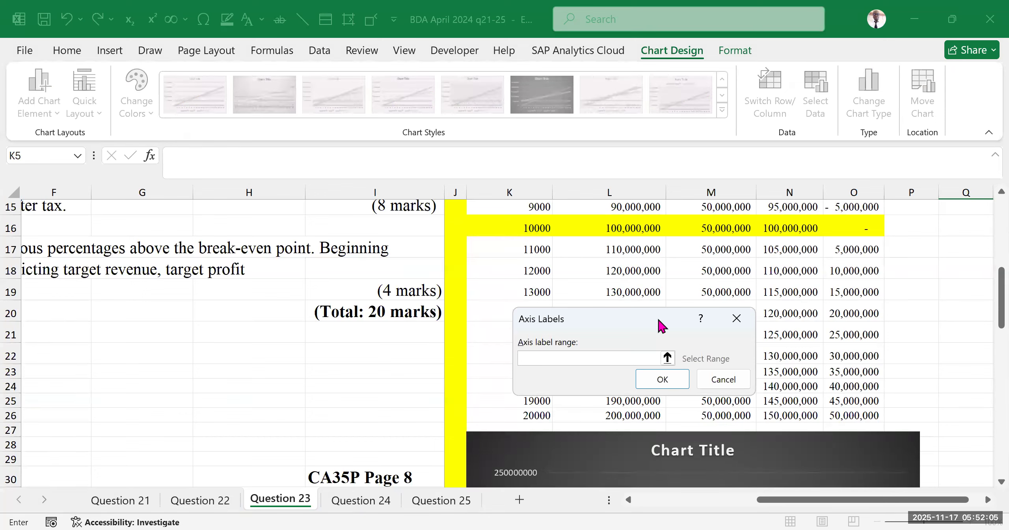
scroll(523, 300, up, 4)
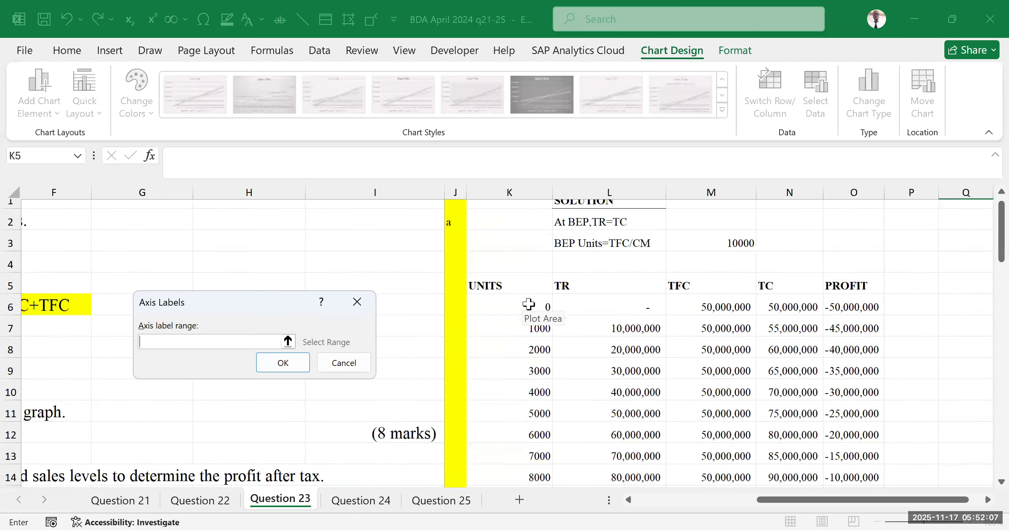
scroll(523, 285, down, 1)
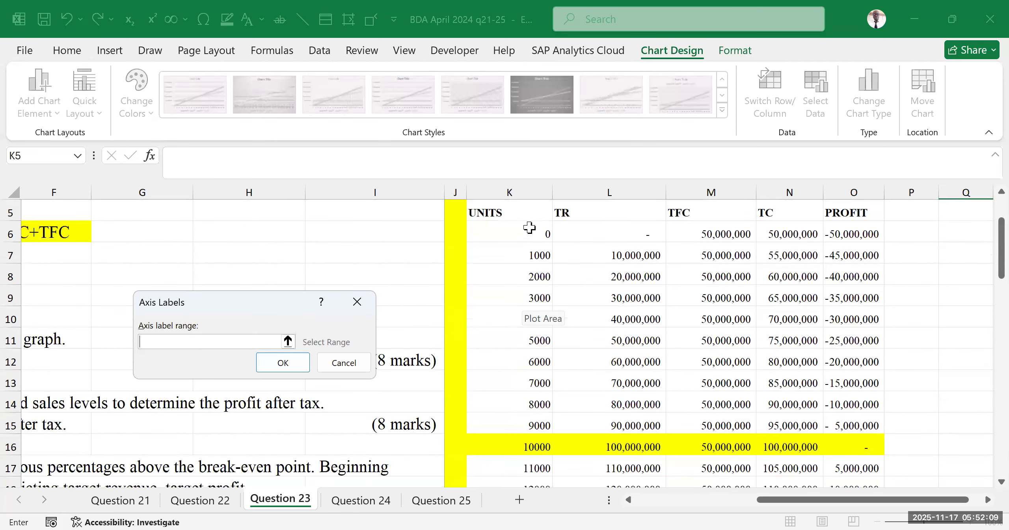
click(530, 230)
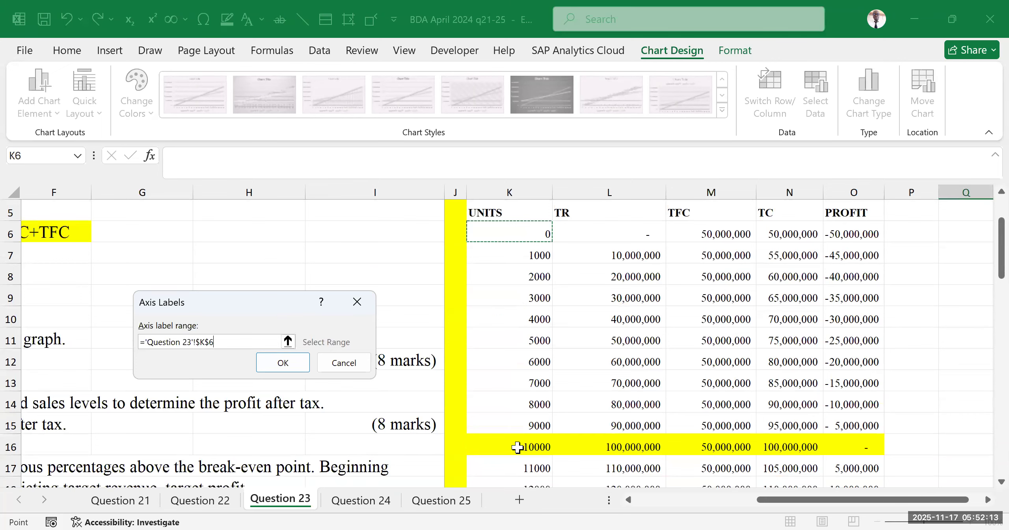
key(ctrl+shift+Down)
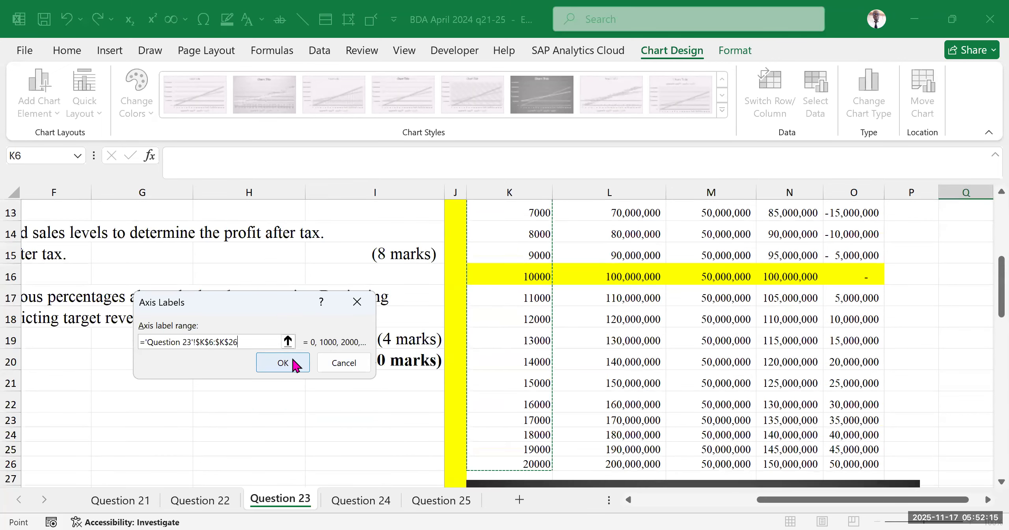
key(Return)
Review the horizontal axis labels through 20000 and apply the data source changes to the breakeven chart.
scroll(284, 410, down, 2)
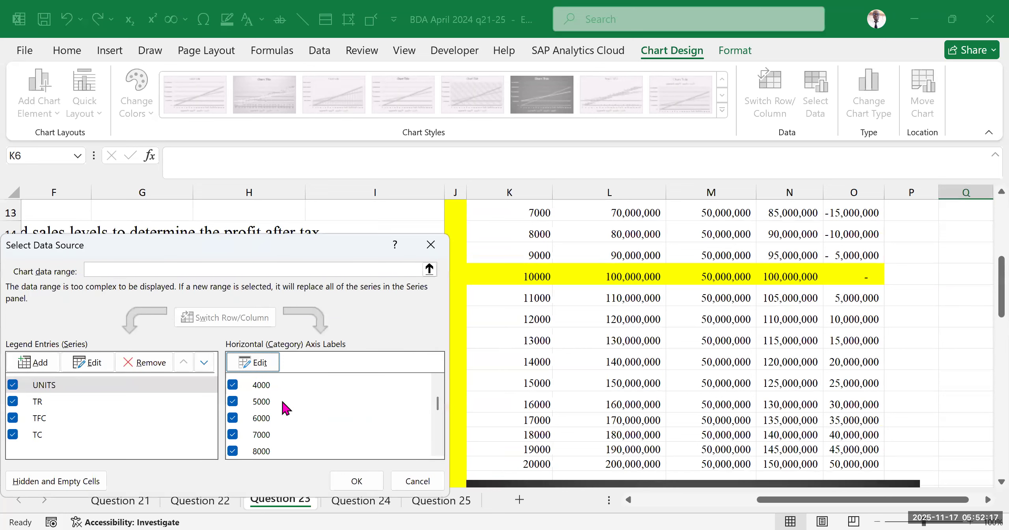
scroll(290, 410, up, 2)
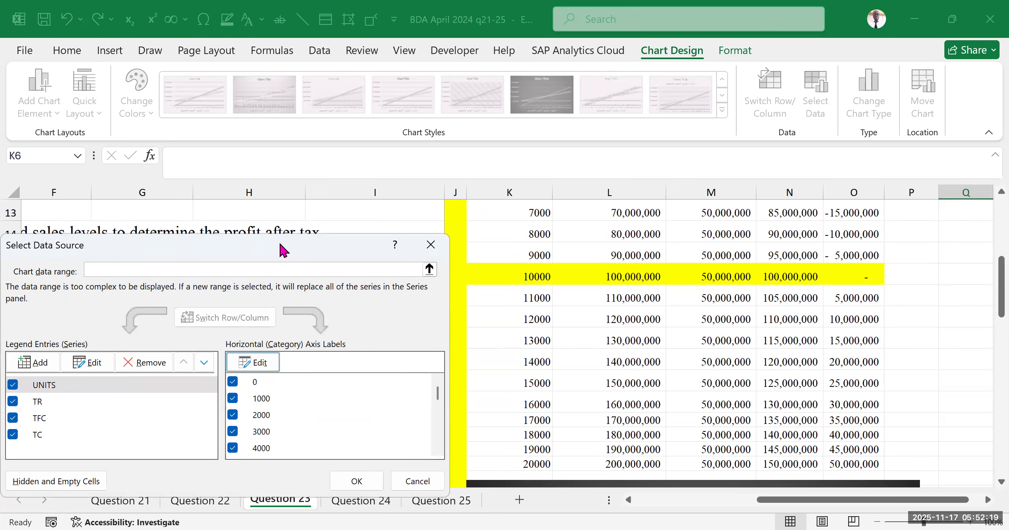
drag(280, 245, 331, 187)
scroll(339, 342, down, 5)
scroll(339, 343, up, 5)
scroll(335, 348, down, 5)
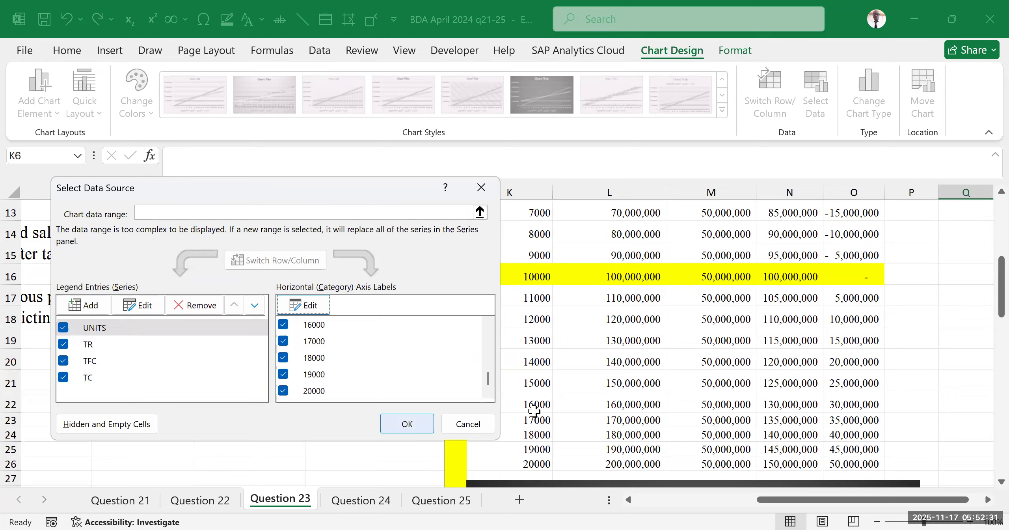
click(406, 423)
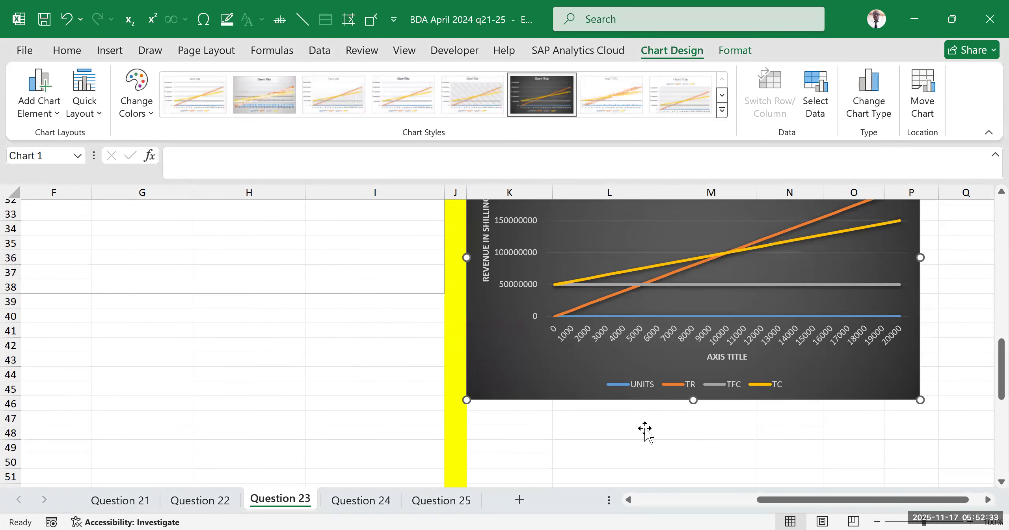
Set the breakeven chart's horizontal axis title to UNITS.
scroll(644, 429, up, 2)
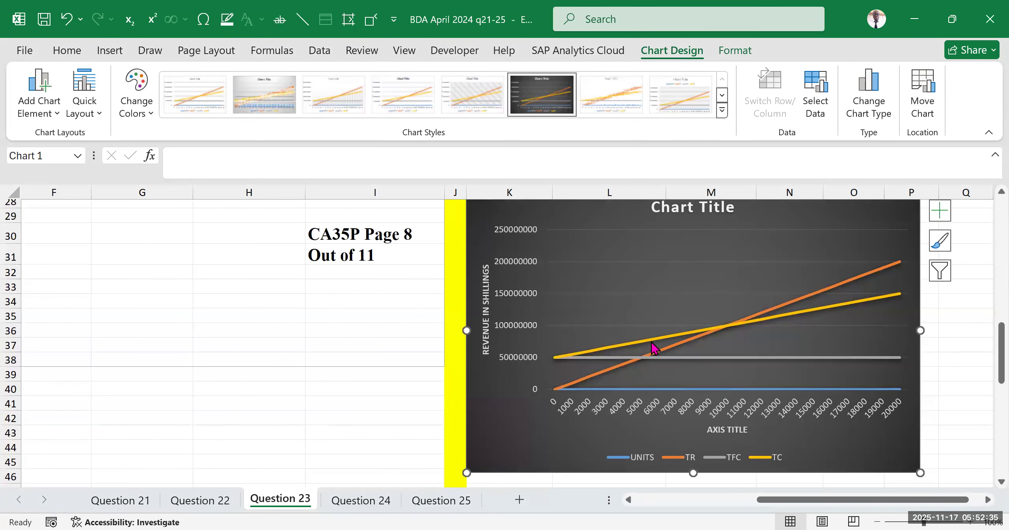
scroll(650, 342, up, 3)
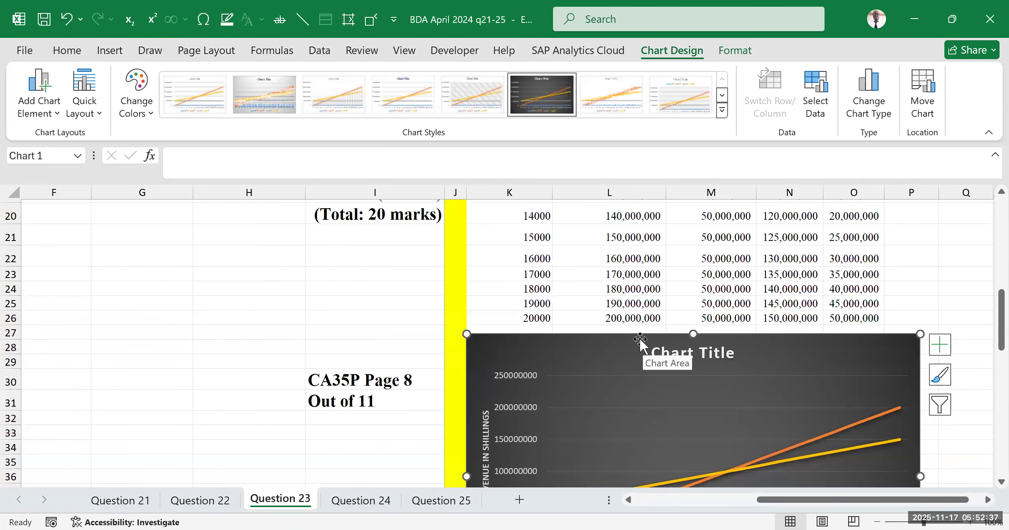
scroll(640, 339, down, 4)
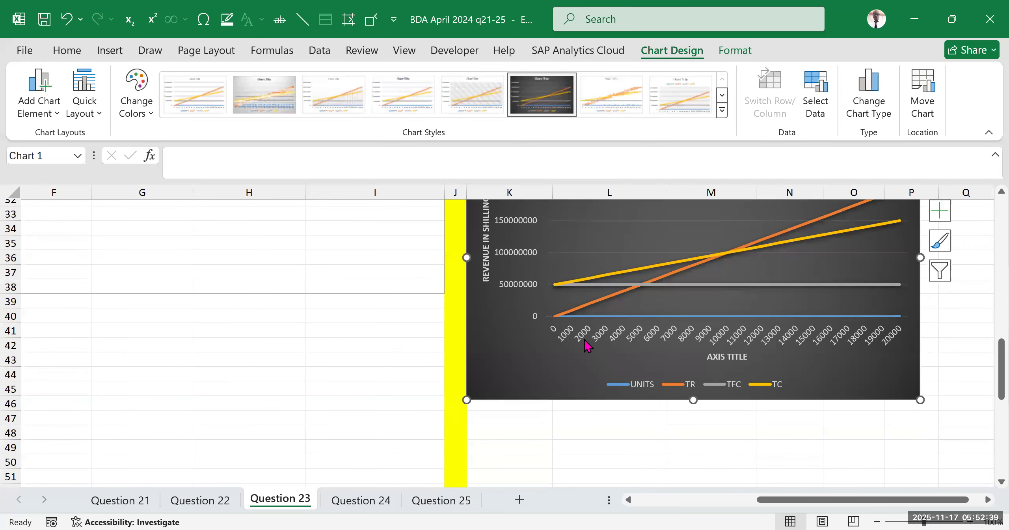
click(729, 358)
double_click(731, 358)
drag(708, 357, 750, 357)
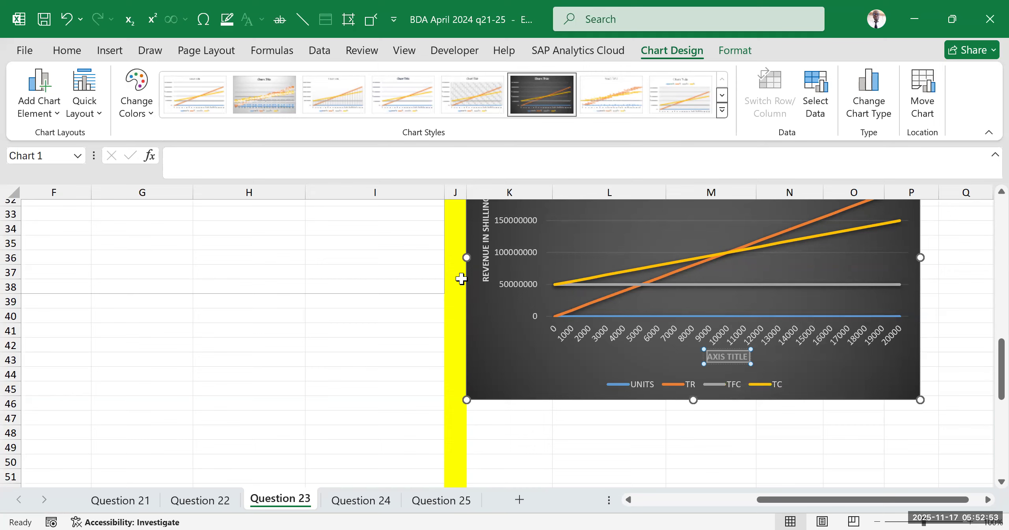
text(UNITS)
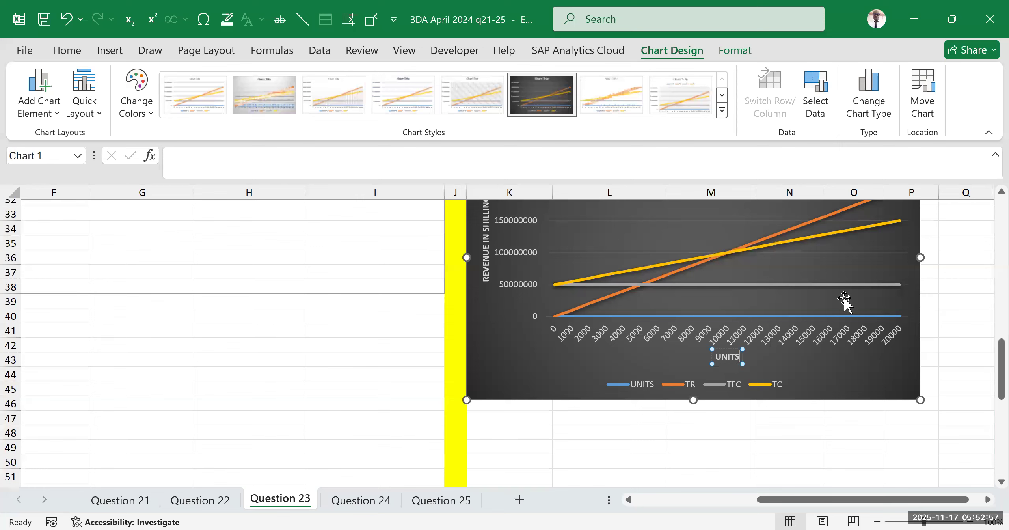
click(952, 286)
click(729, 270)
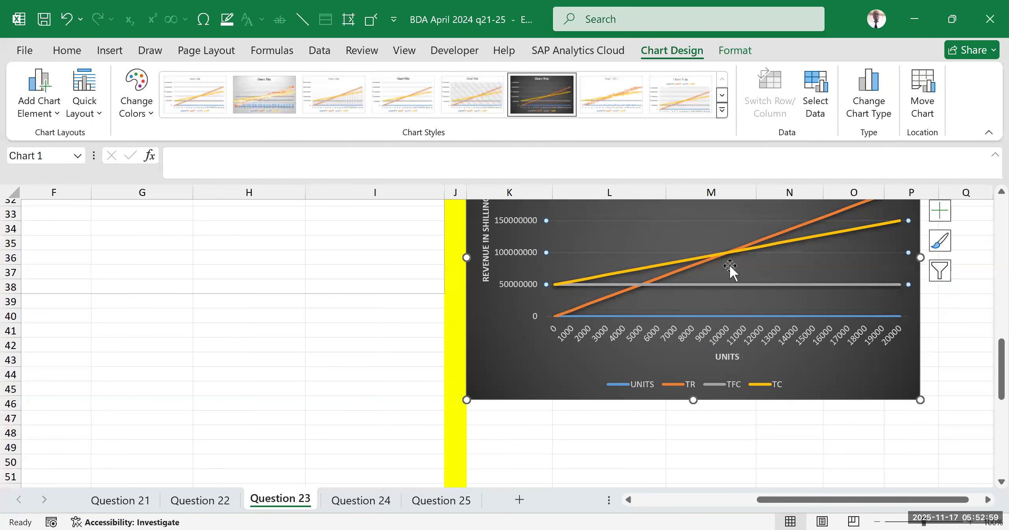
Apply the light chart style with the hatched plot area to the breakeven chart.
scroll(727, 236, up, 2)
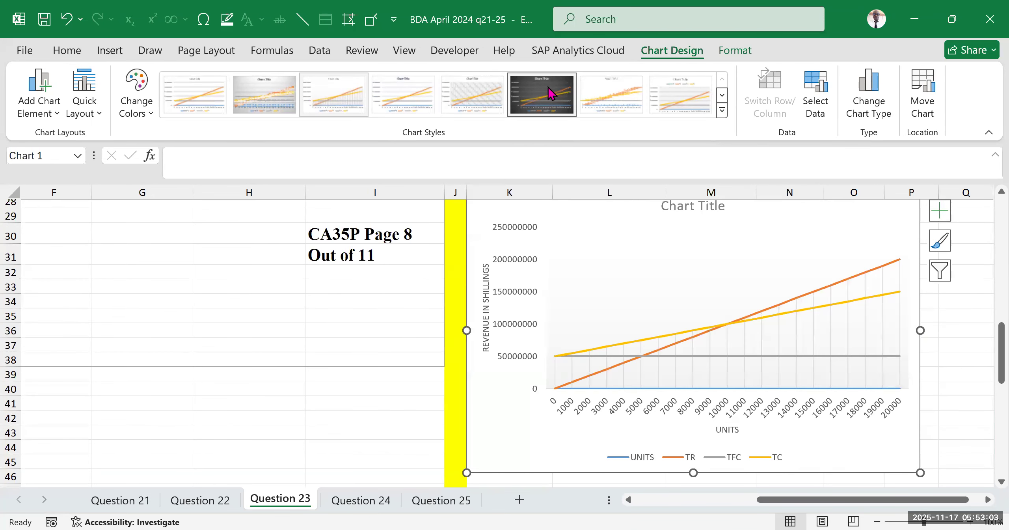
click(724, 109)
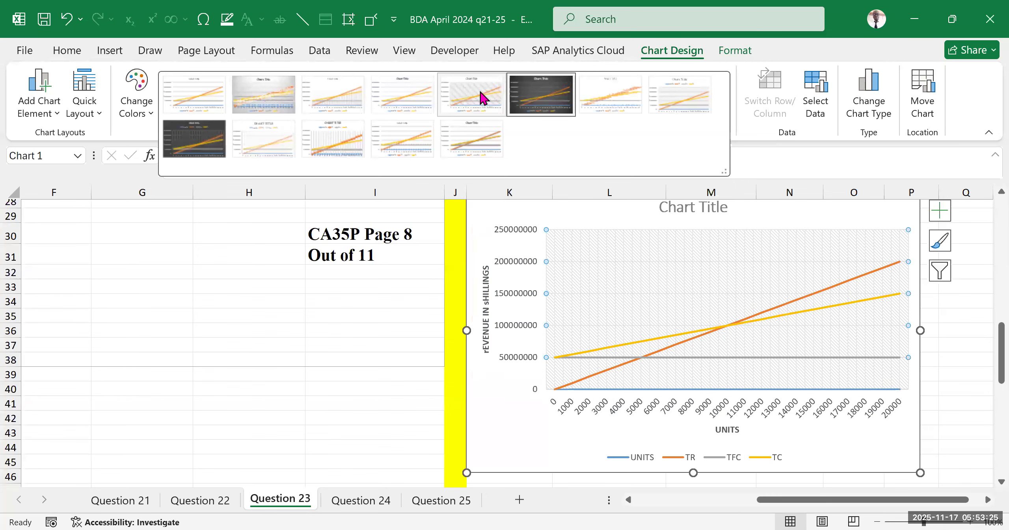
click(480, 91)
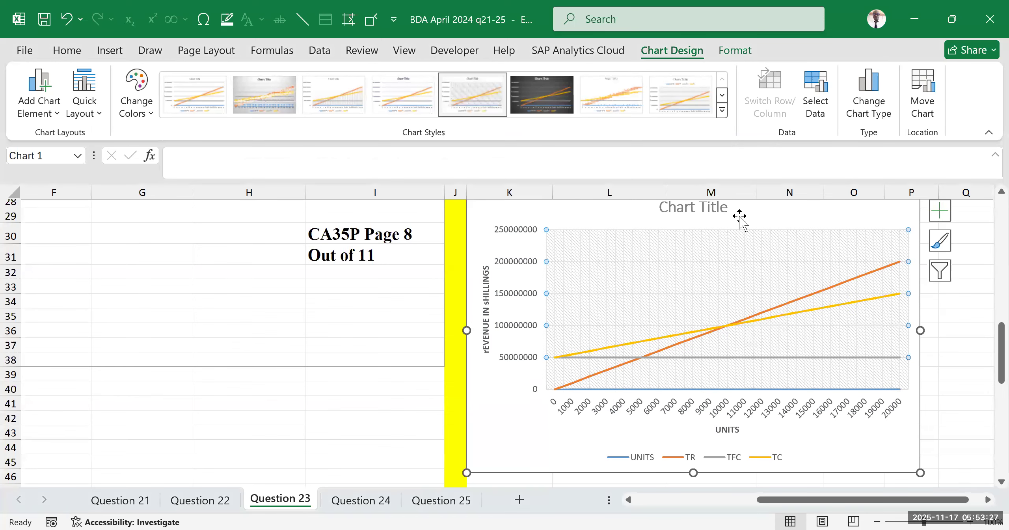
scroll(674, 370, down, 1)
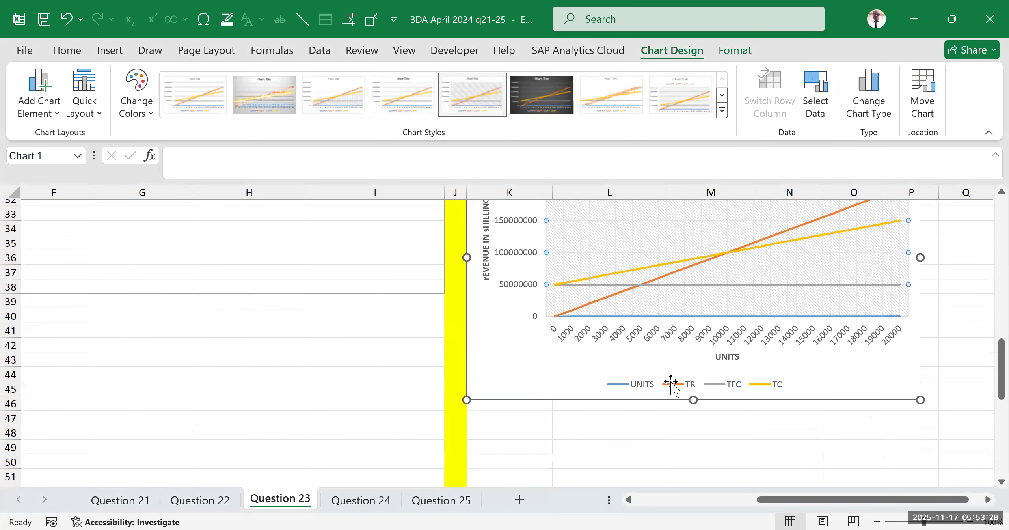
click(644, 445)
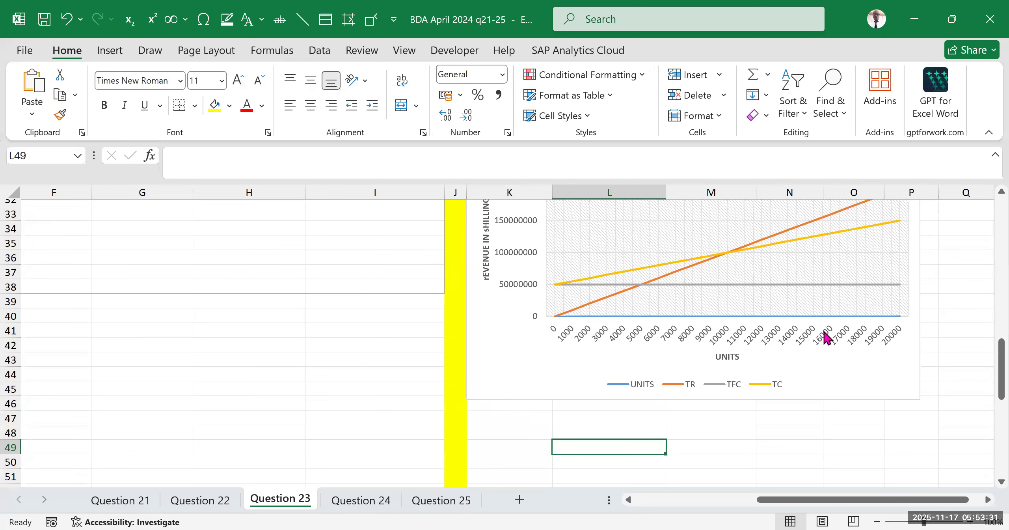
Compare the point where the TR and TC lines cross with the highlighted breakeven row K16:O16.
scroll(788, 339, up, 2)
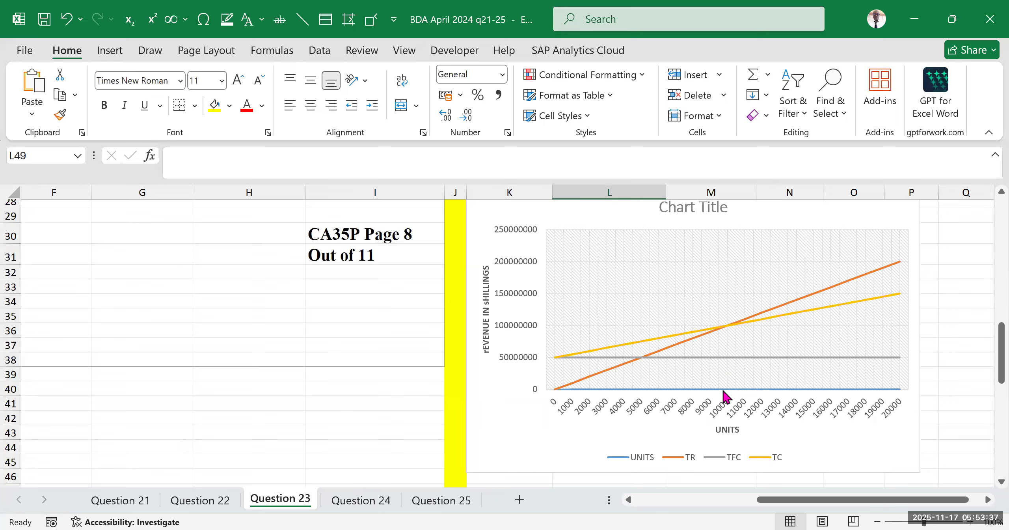
mouse_move(725, 326)
scroll(675, 367, up, 6)
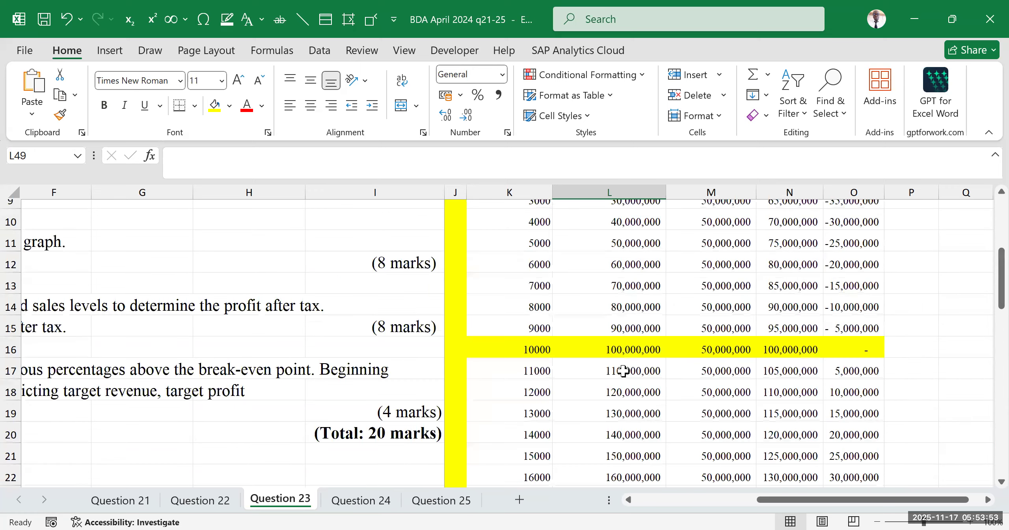
drag(507, 348, 839, 337)
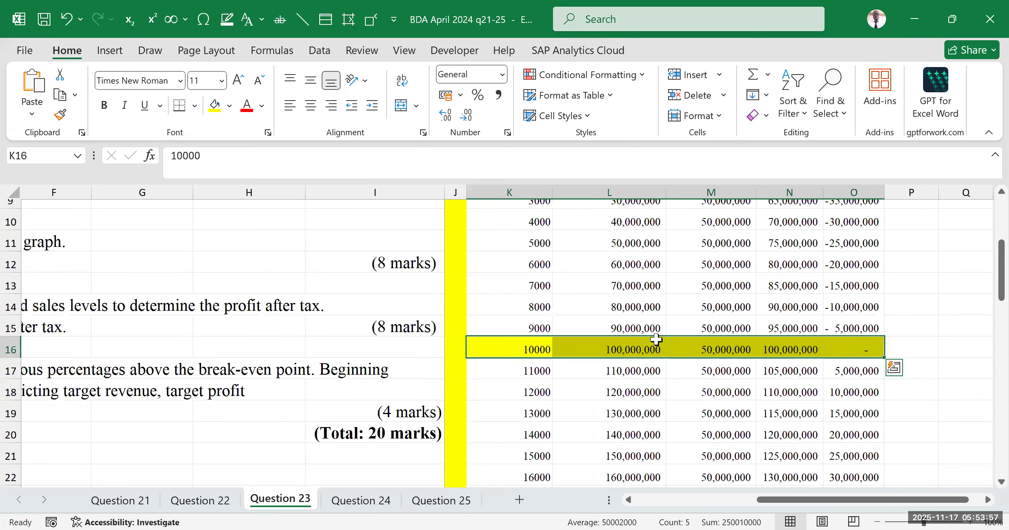
scroll(659, 349, down, 5)
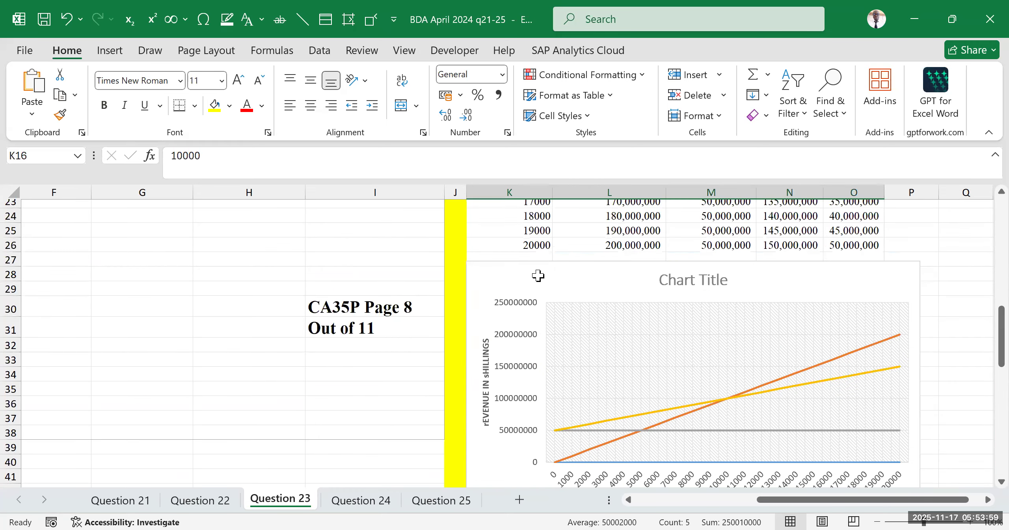
scroll(538, 276, up, 4)
scroll(705, 337, down, 7)
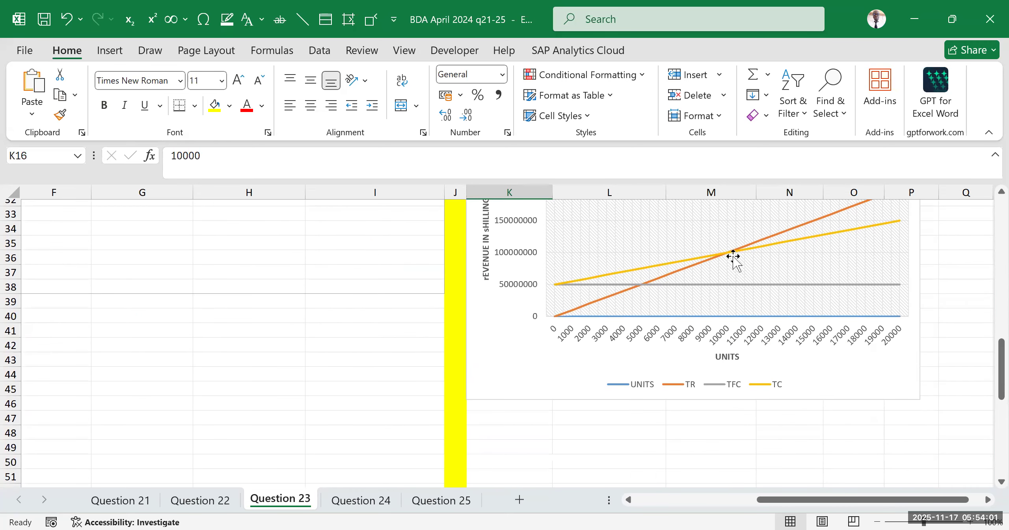
click(739, 264)
click(953, 332)
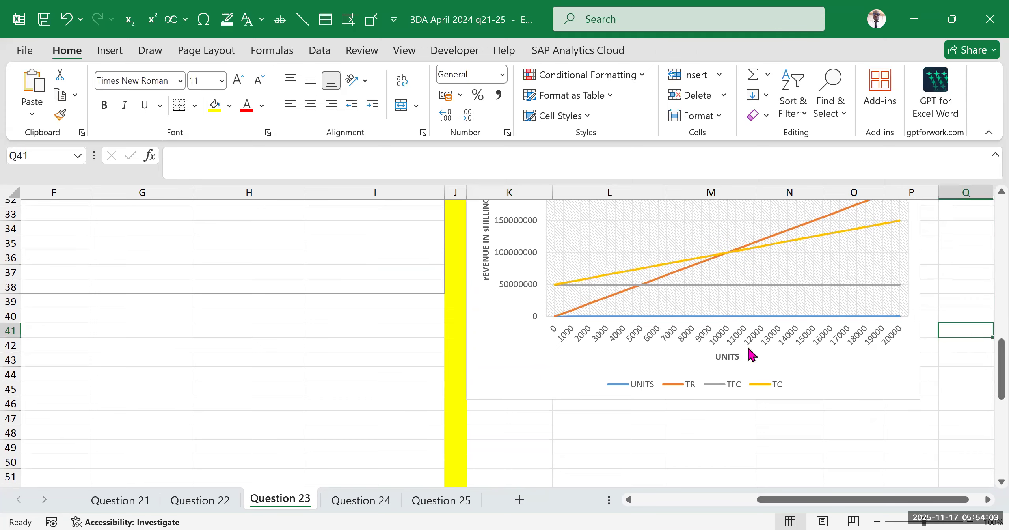
scroll(748, 345, up, 4)
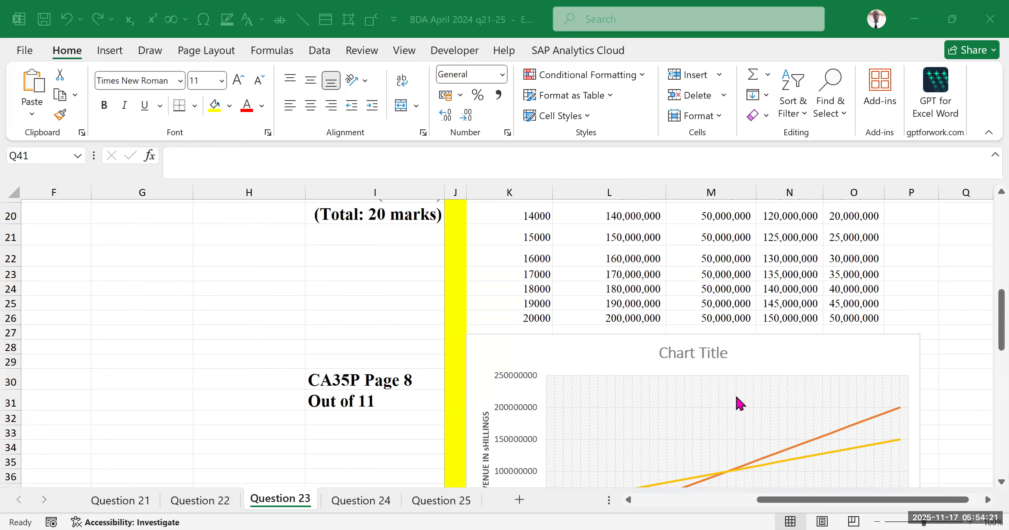
Review the series and horizontal axis labels in the breakeven chart's data source, leaving them unchanged.
scroll(740, 394, down, 3)
click(793, 221)
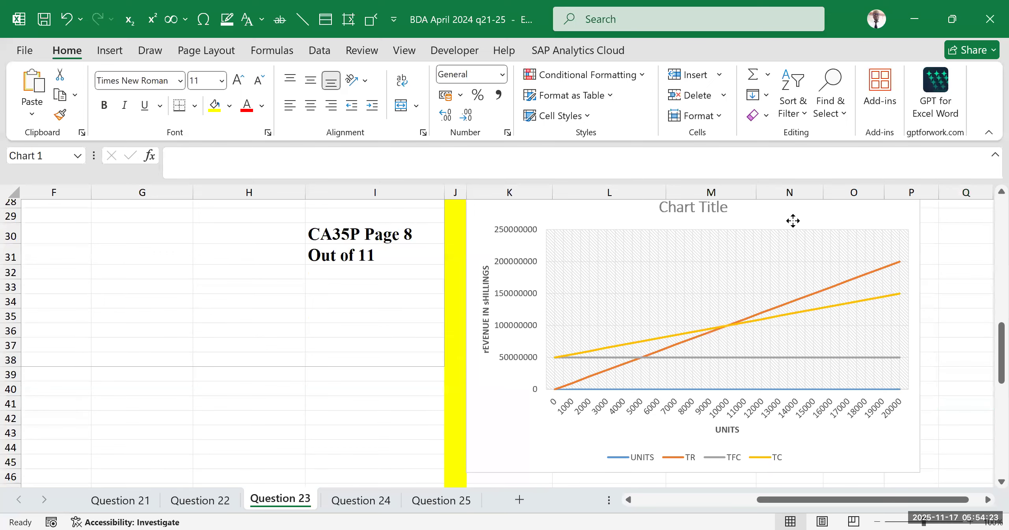
scroll(747, 327, up, 3)
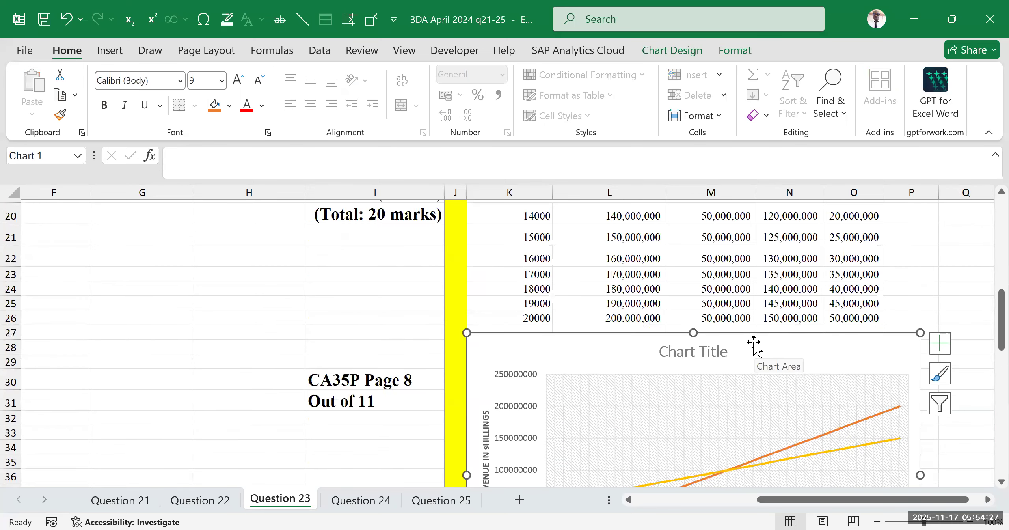
click(672, 51)
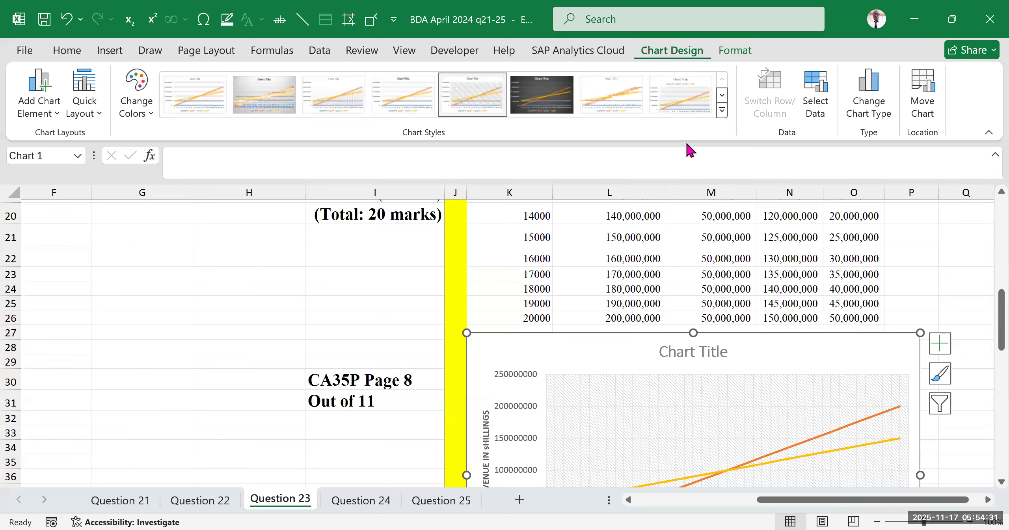
click(827, 87)
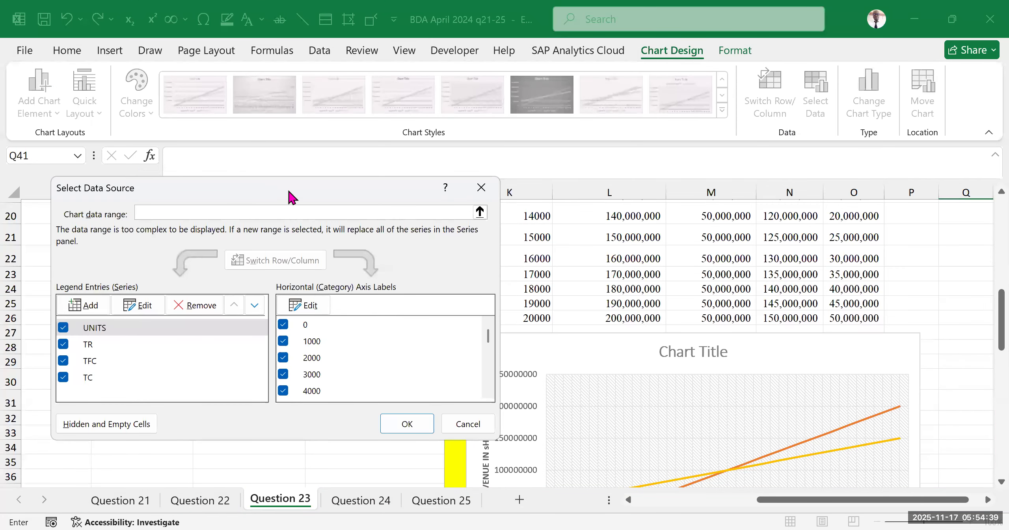
drag(288, 192, 291, 128)
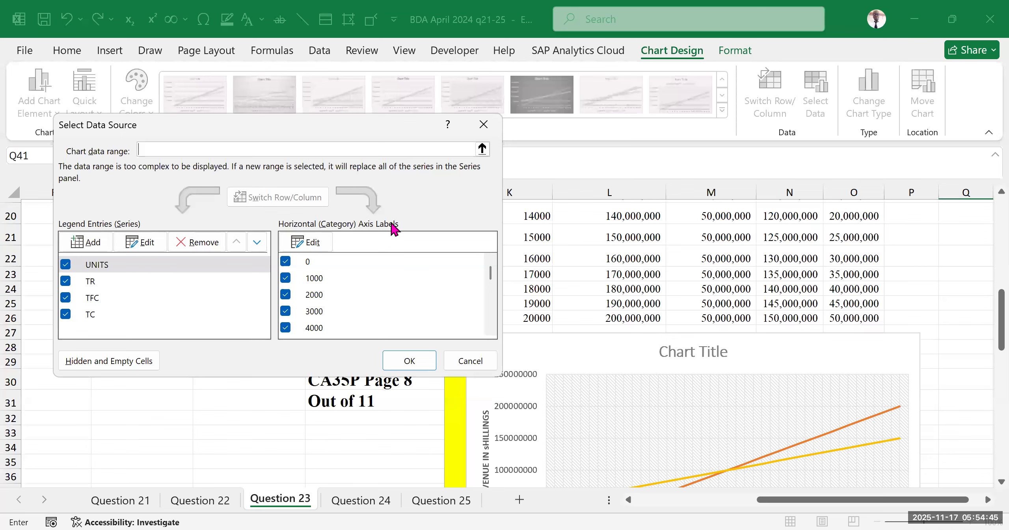
click(483, 125)
Inspect the 0, 1000 and 2000 horizontal axis labels in the chart's data source and cancel without applying changes.
drag(749, 374, 749, 373)
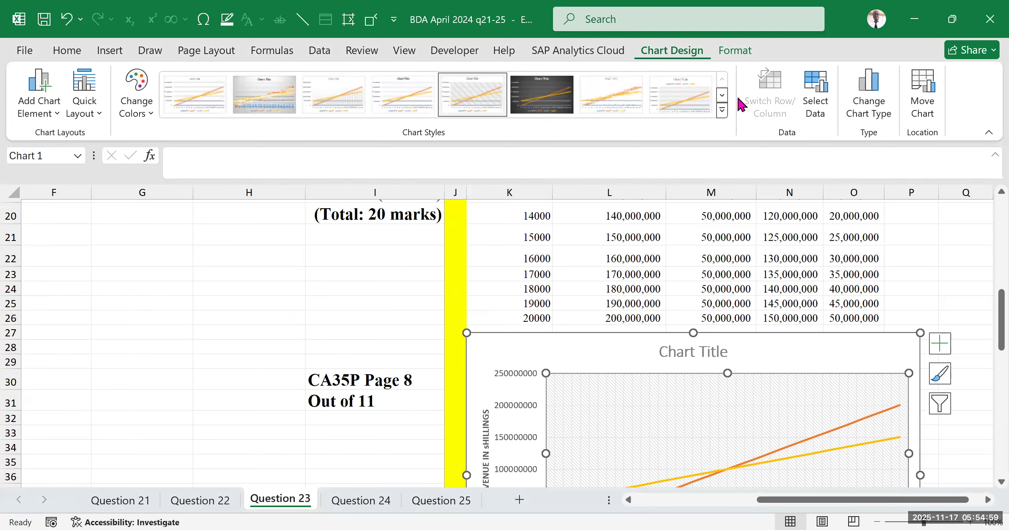
click(815, 92)
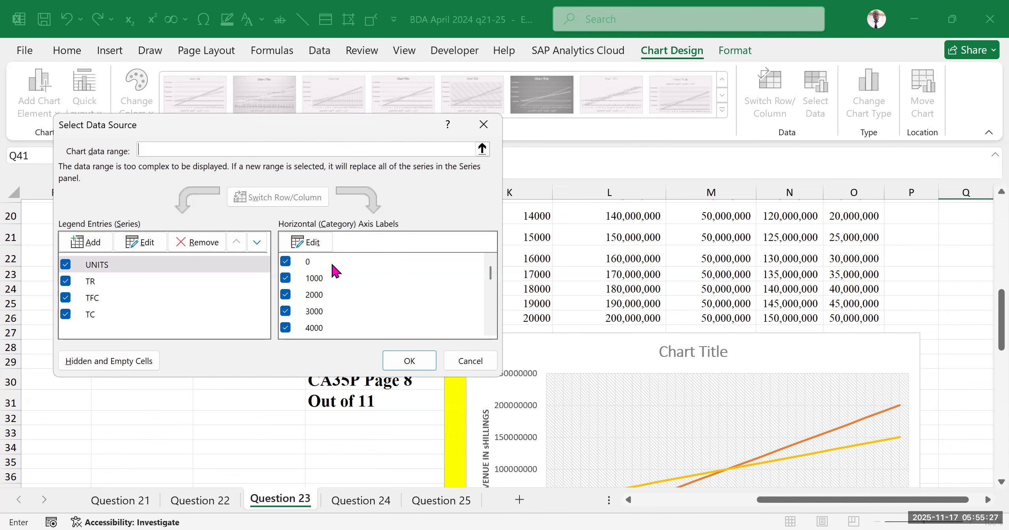
click(309, 263)
click(317, 280)
click(316, 295)
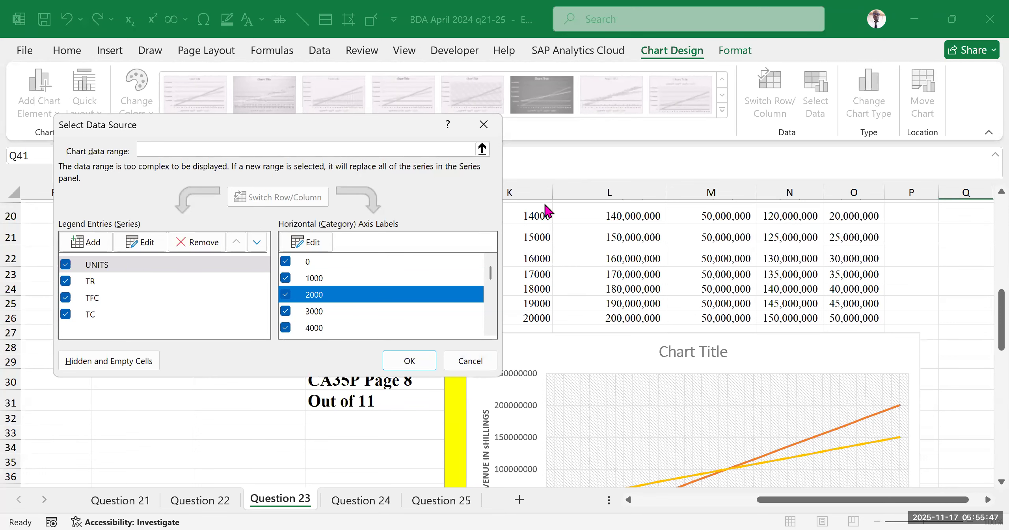
drag(380, 124, 290, 196)
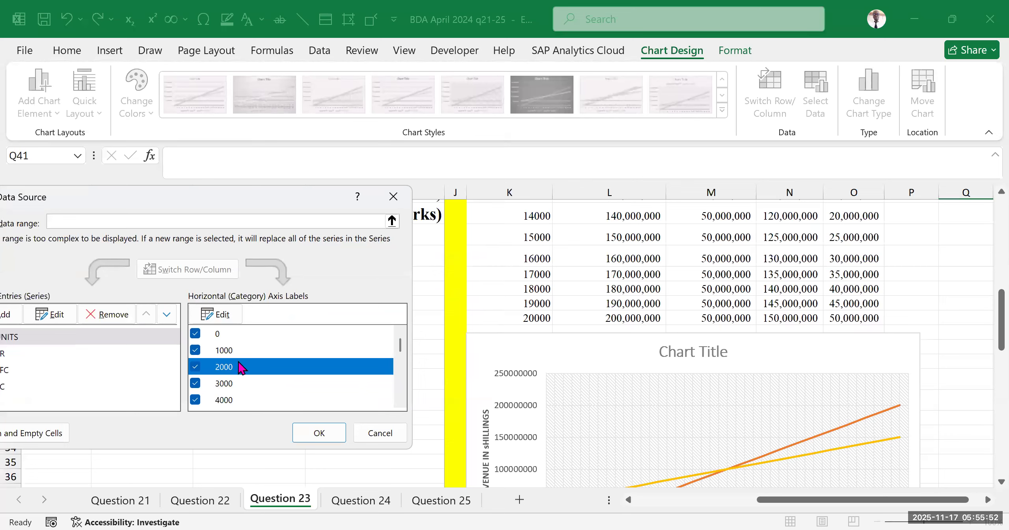
click(196, 334)
click(195, 333)
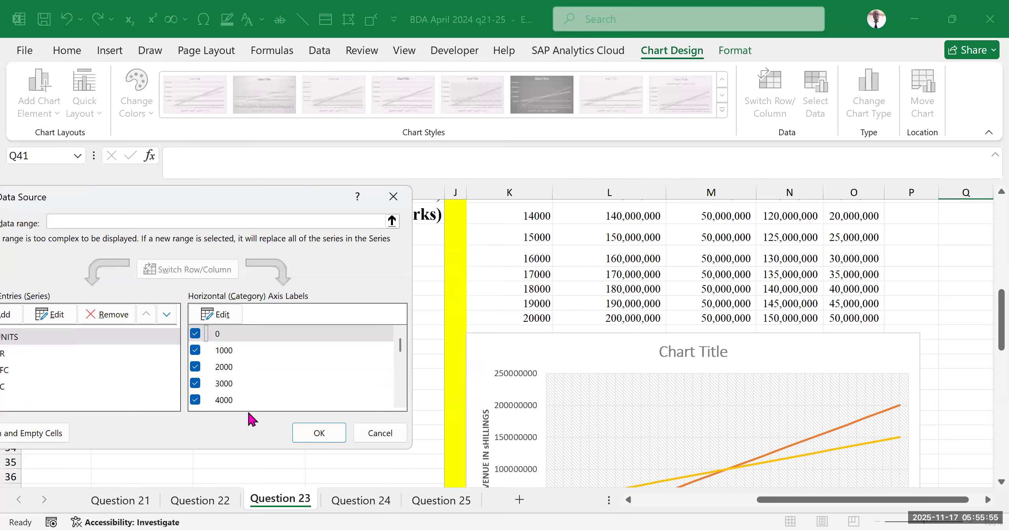
click(496, 109)
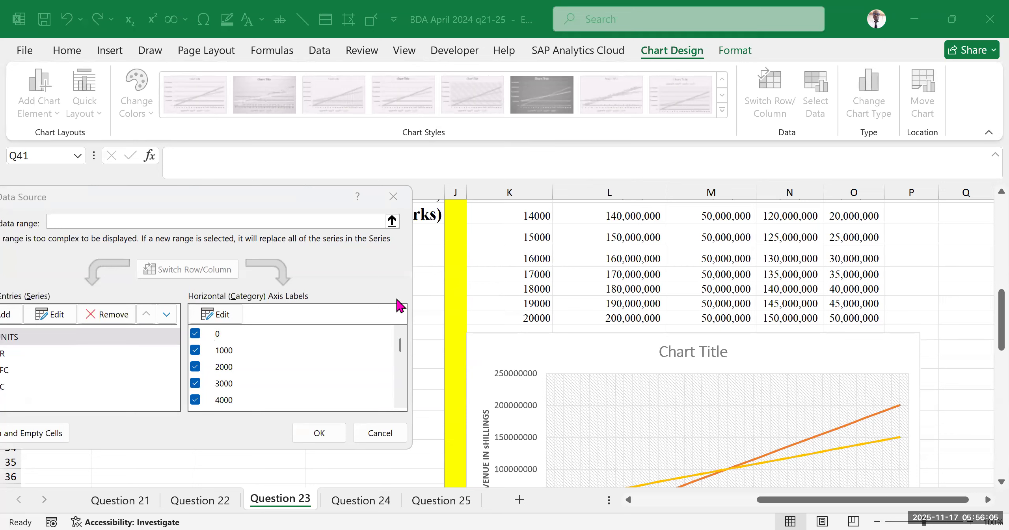
click(379, 432)
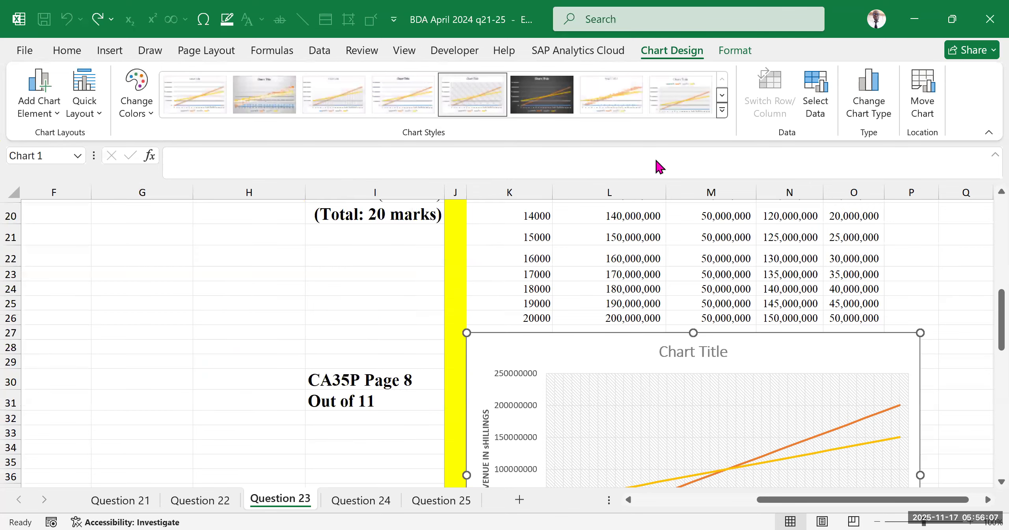
Apply chart Style 7 to the breakeven chart and inspect the restyled lines down to the legend.
click(736, 371)
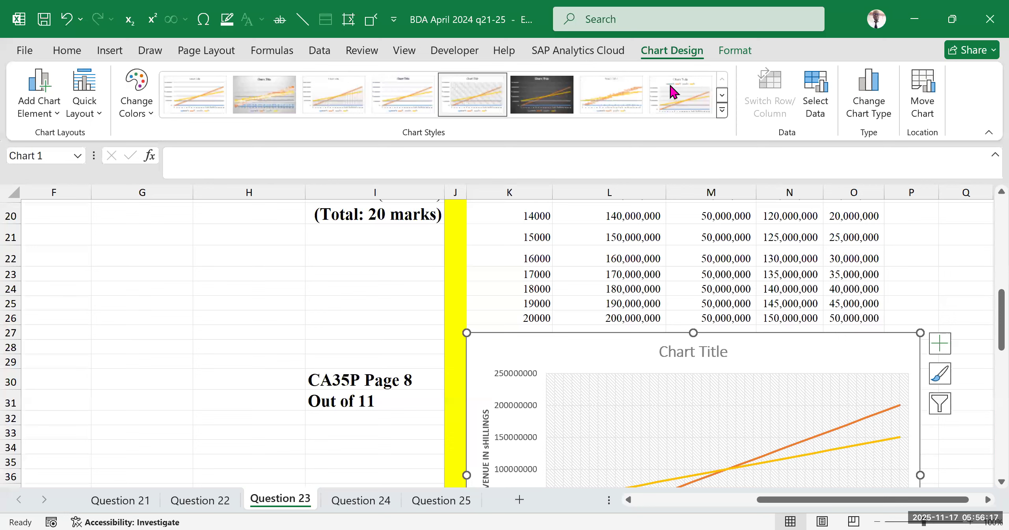
click(722, 111)
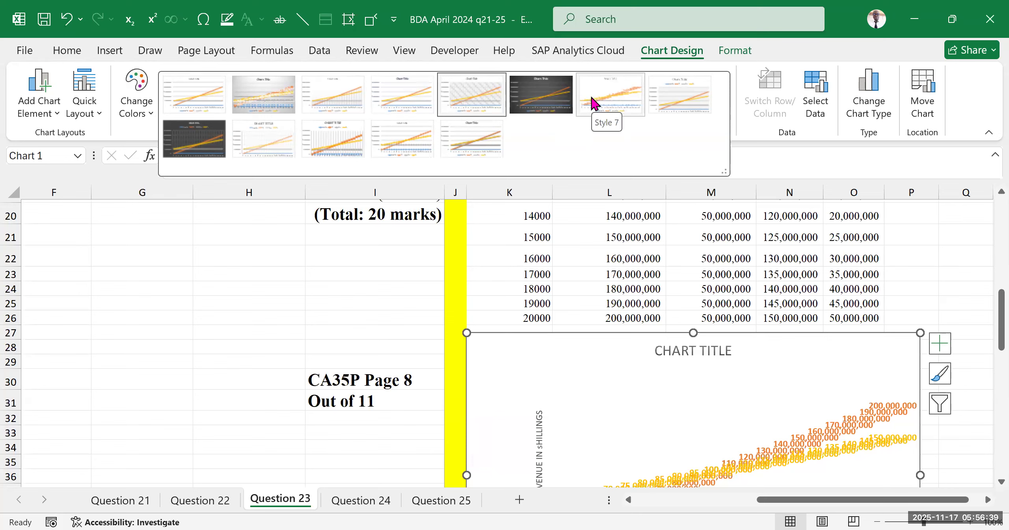
click(590, 93)
scroll(702, 288, down, 3)
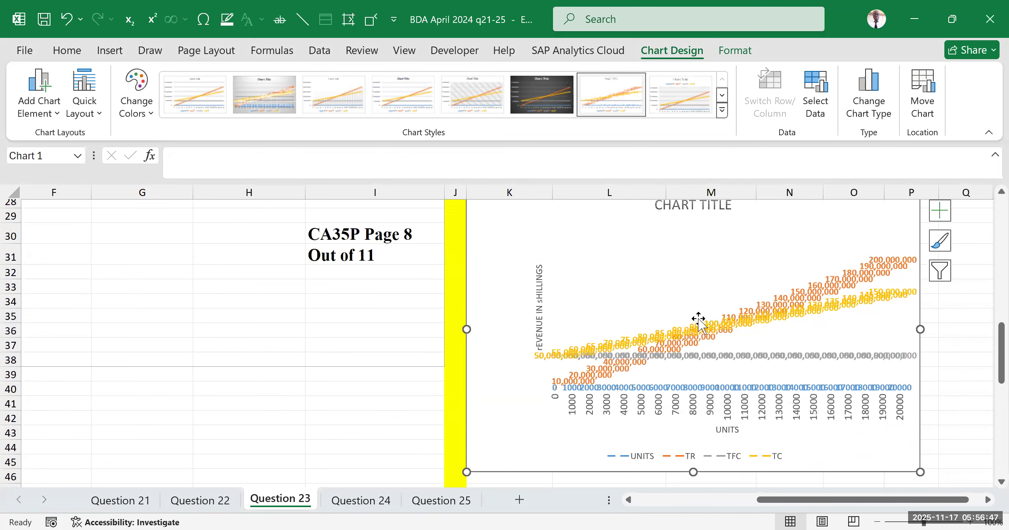
Try several preset chart styles on the revenue and cost line chart, including the one with vertical drop lines.
scroll(699, 314, up, 2)
scroll(700, 306, down, 2)
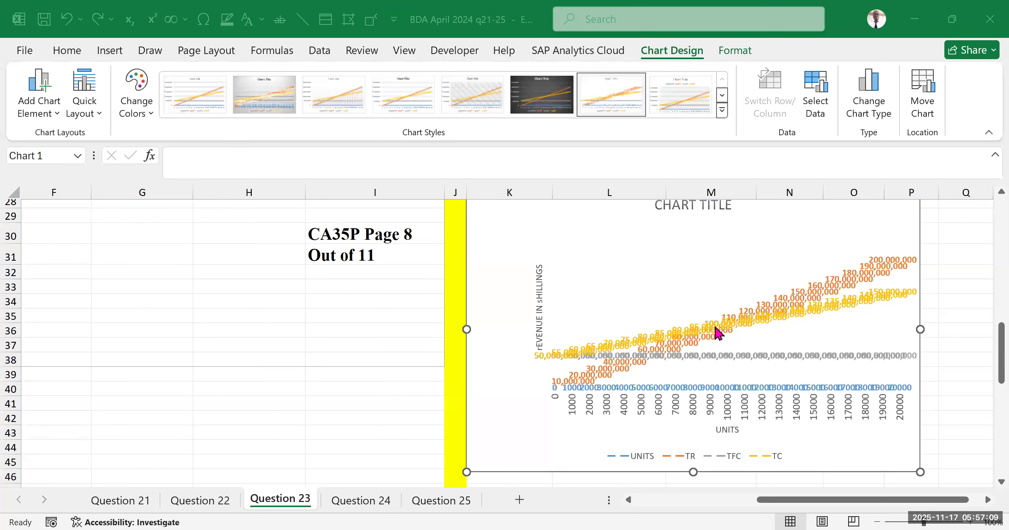
click(724, 290)
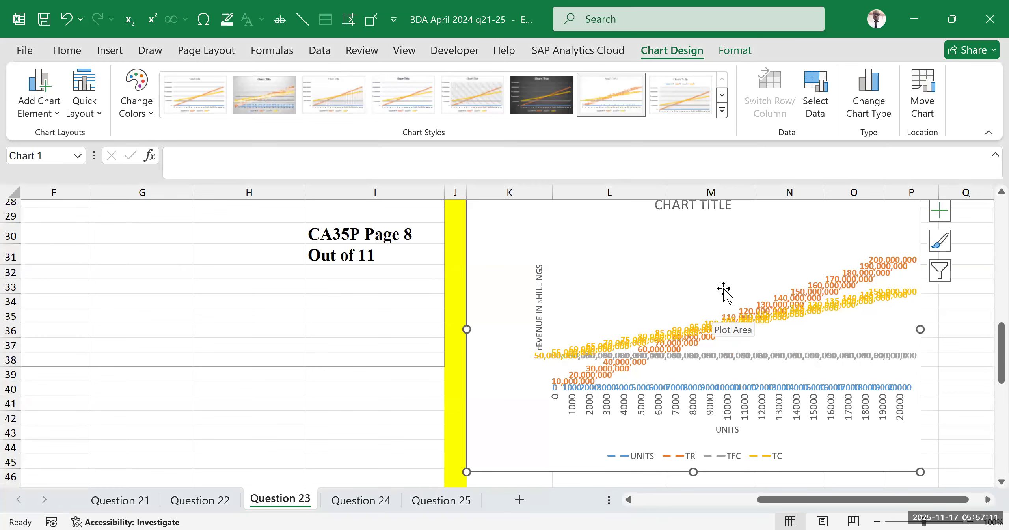
click(722, 110)
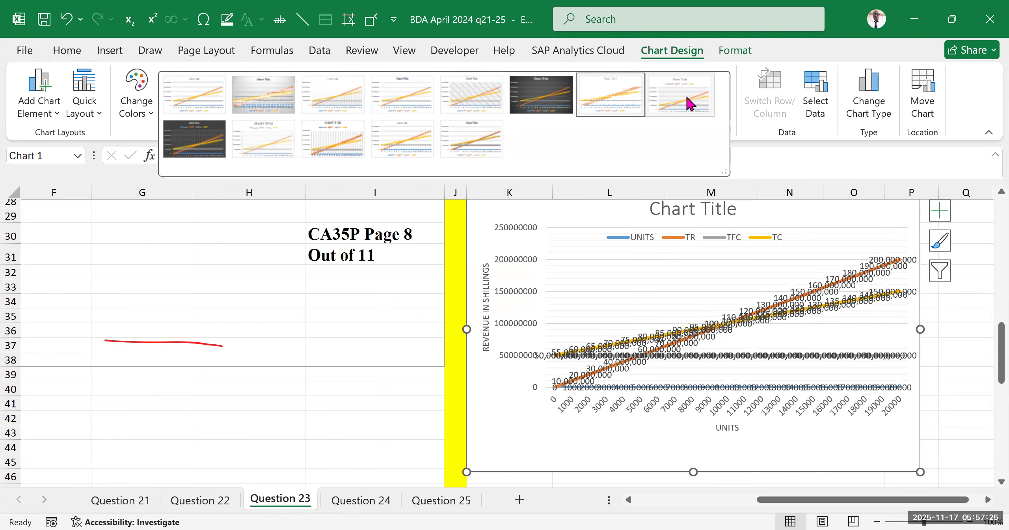
click(484, 96)
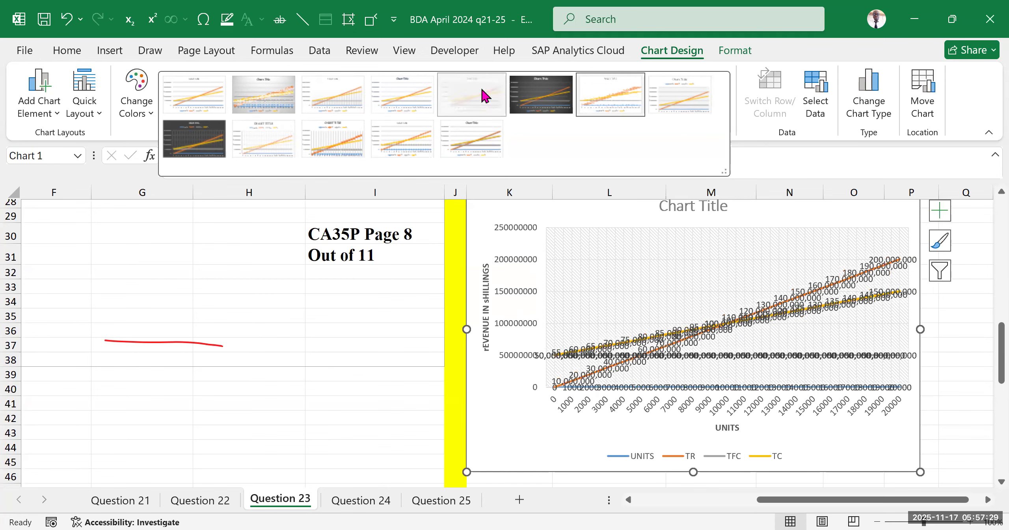
click(336, 105)
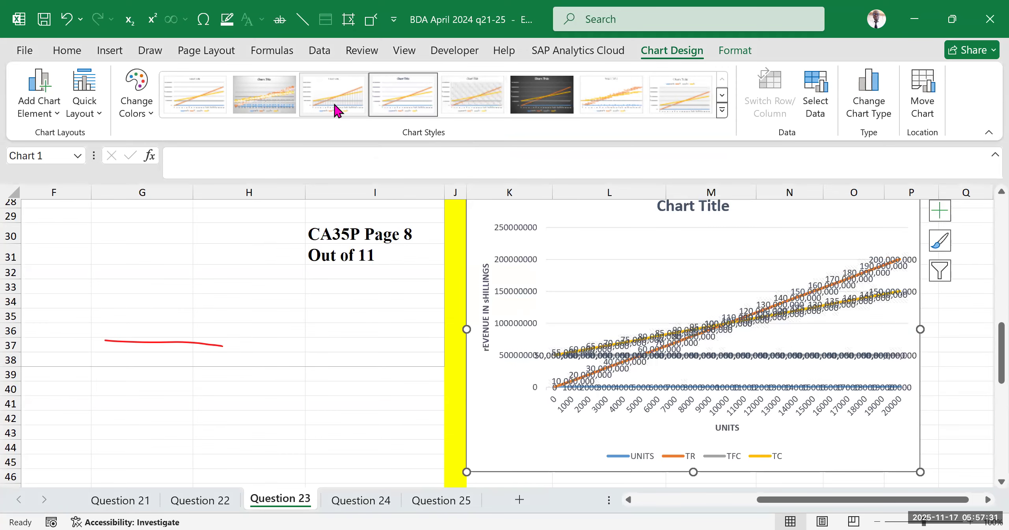
click(714, 354)
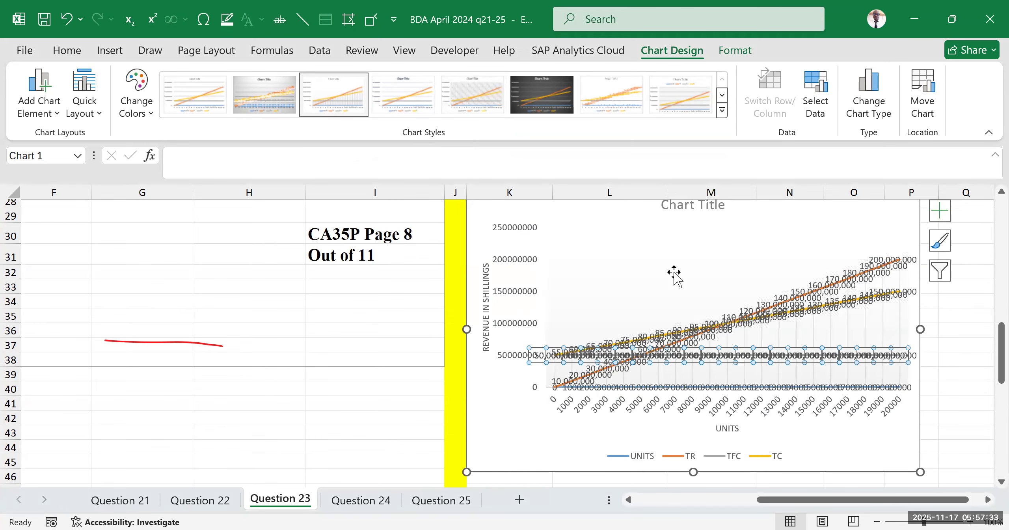
scroll(671, 272, up, 4)
scroll(622, 338, down, 3)
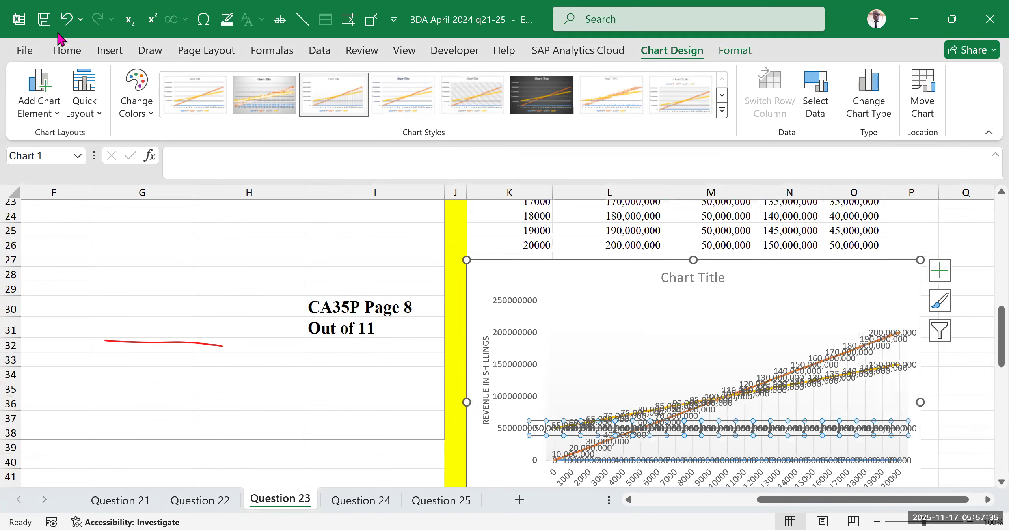
Undo the recent chart formatting changes back to the hatched plot-area style without data labels.
click(63, 22)
click(62, 23)
click(62, 25)
click(63, 22)
click(63, 21)
click(63, 22)
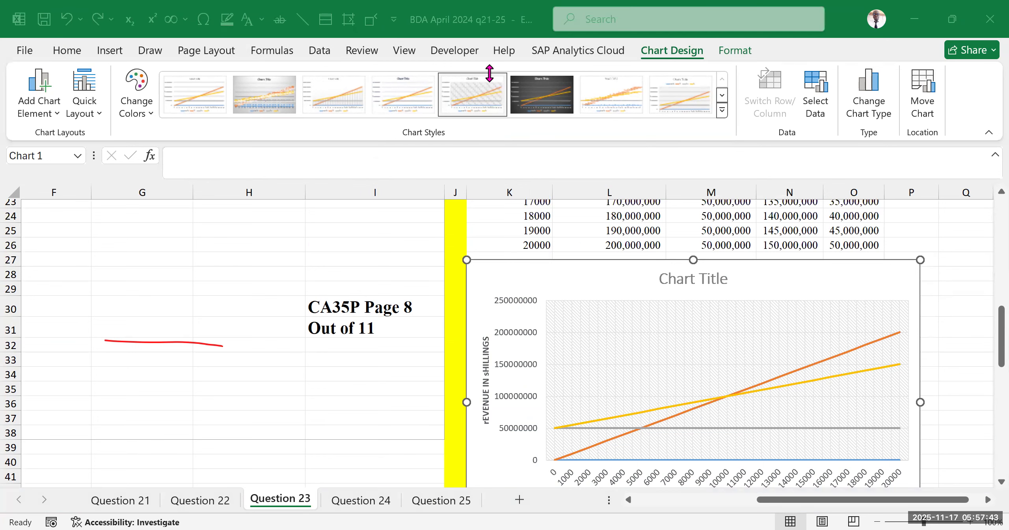
click(775, 281)
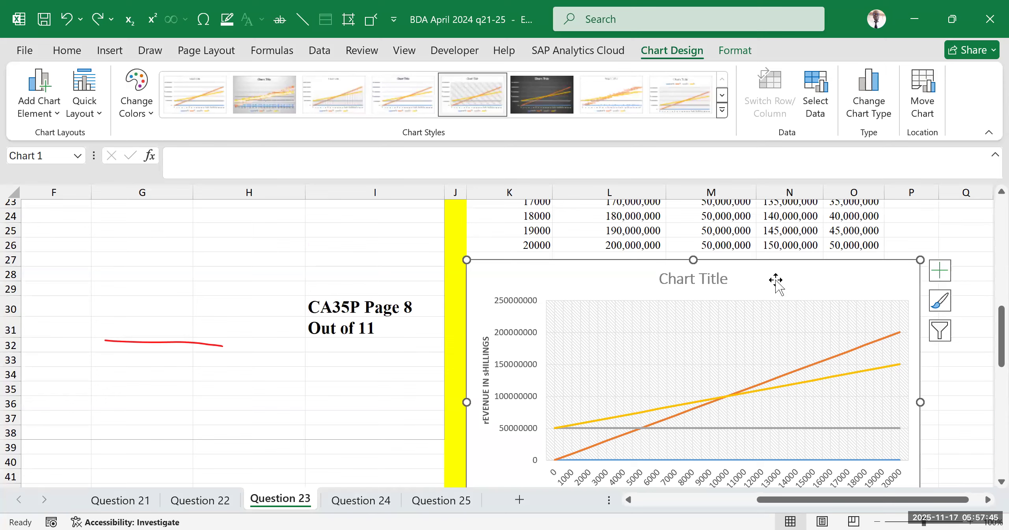
scroll(906, 327, down, 2)
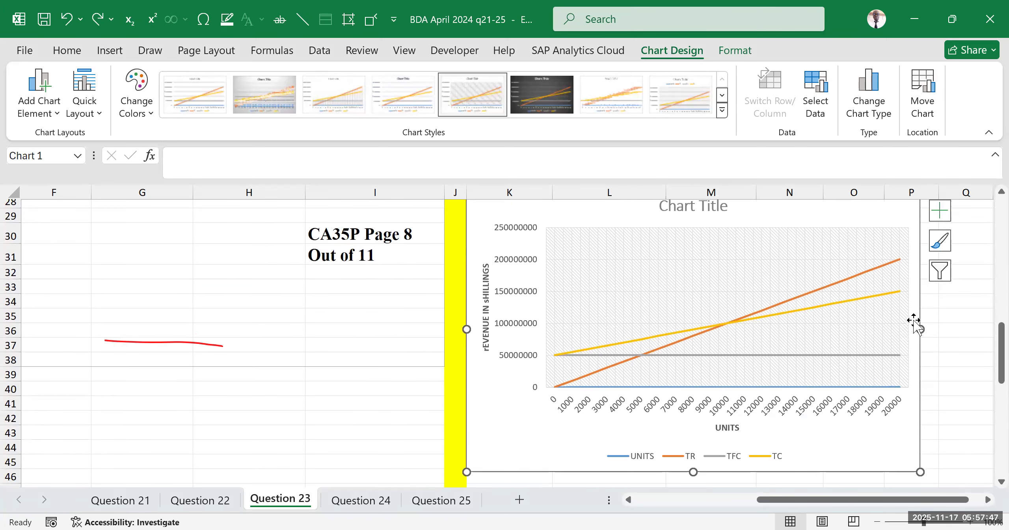
scroll(918, 312, up, 2)
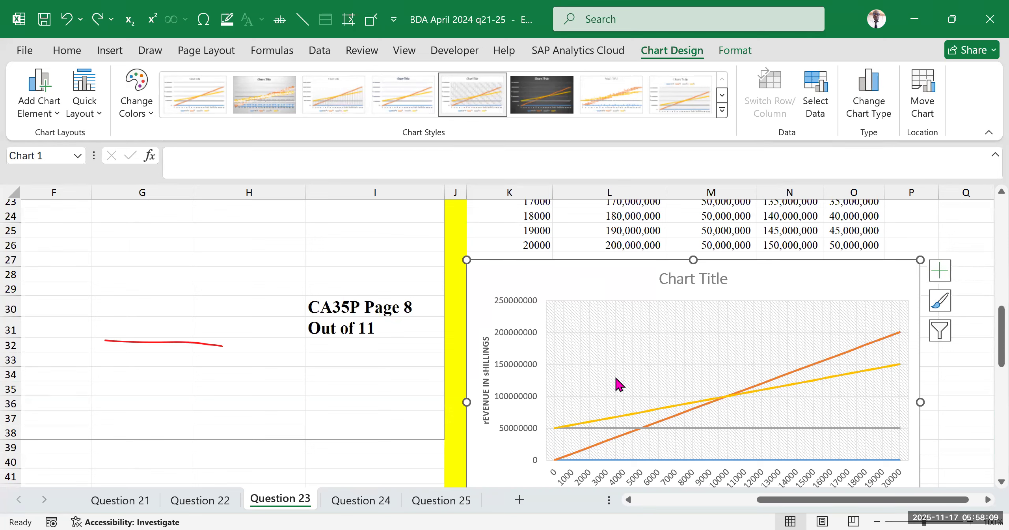
Recolor the line chart's series with the monochromatic blue palette running from dark to light.
click(941, 301)
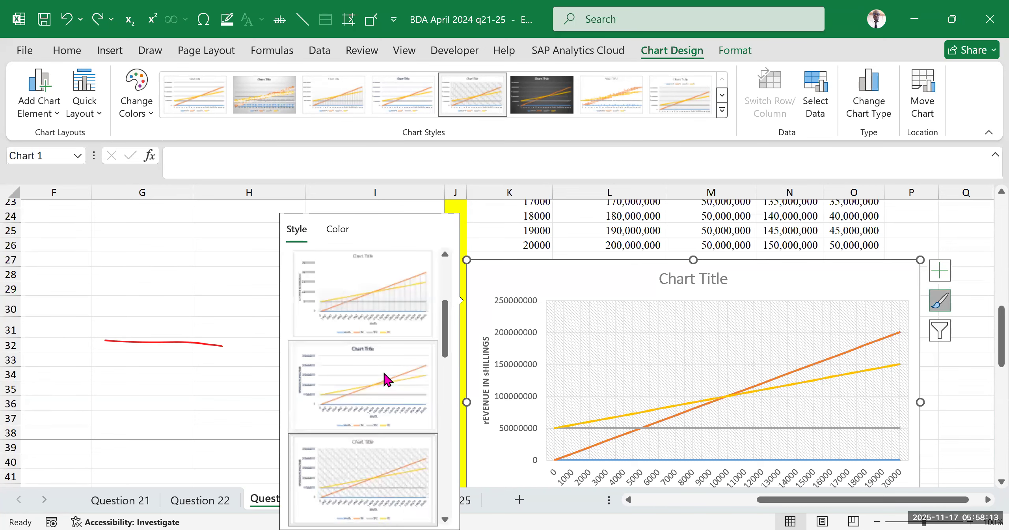
scroll(386, 379, down, 5)
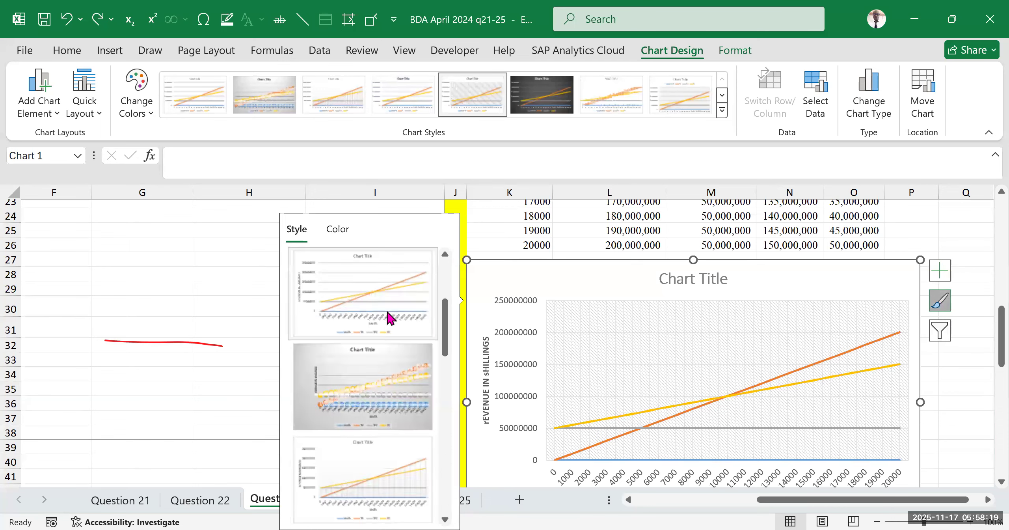
click(338, 229)
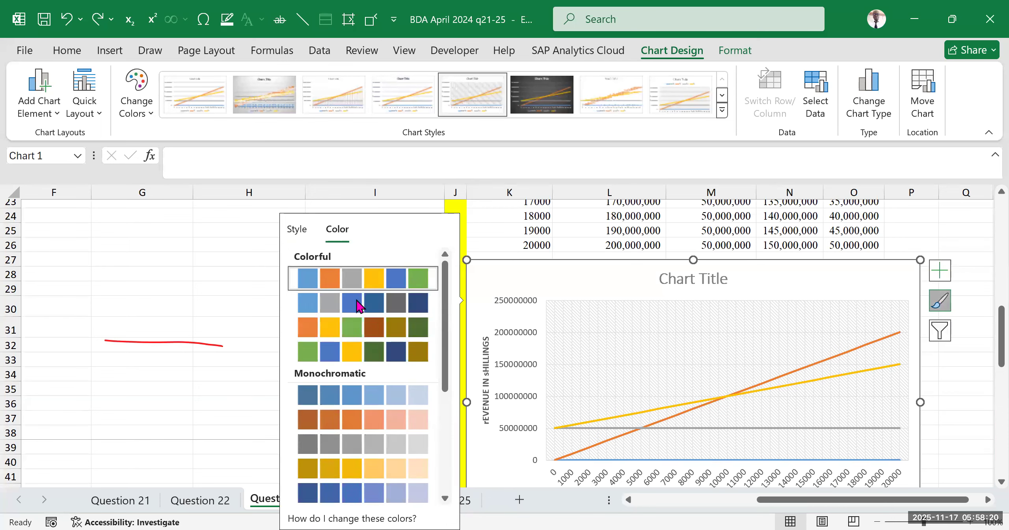
click(357, 329)
scroll(356, 329, down, 5)
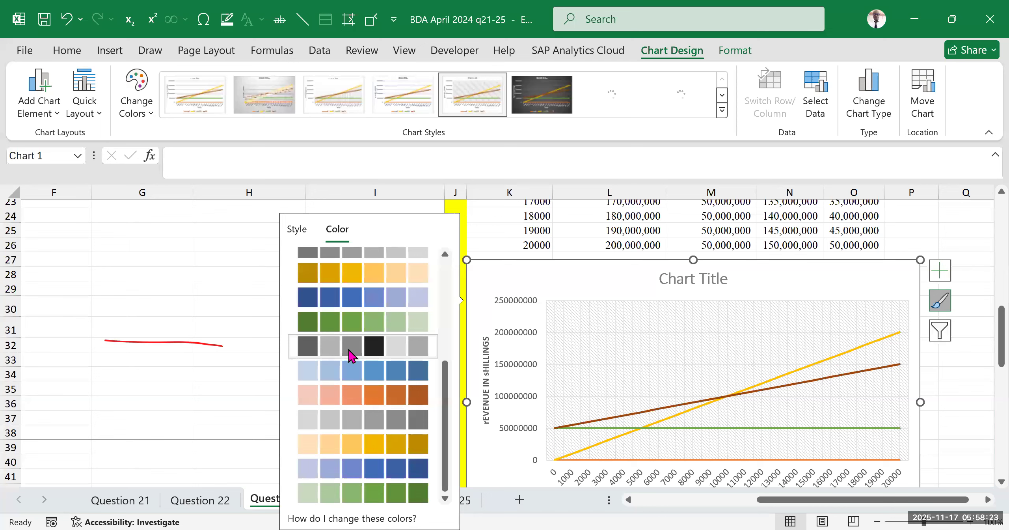
click(359, 298)
scroll(382, 272, up, 5)
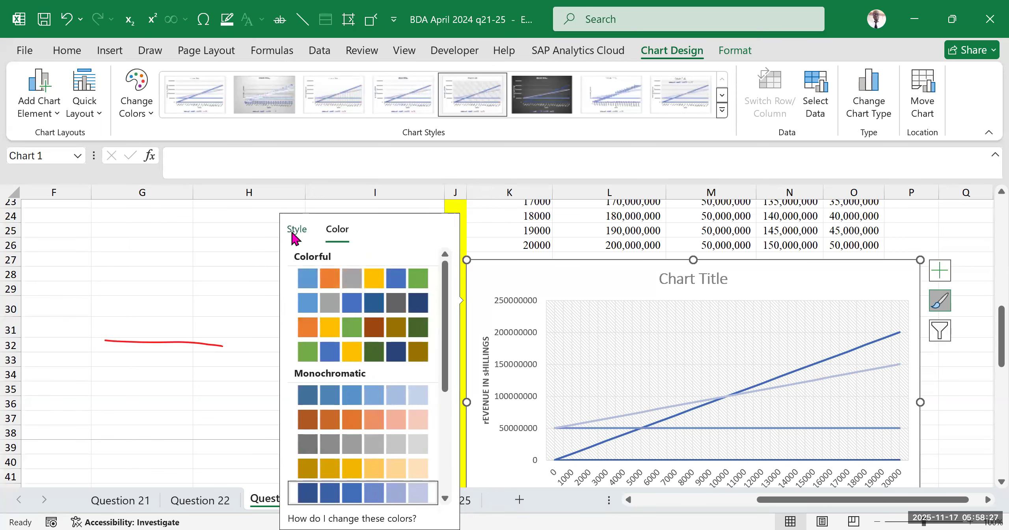
Browse the remaining chart styles and color palettes for the line chart, including the dark-background style.
click(294, 232)
scroll(342, 343, down, 3)
click(355, 418)
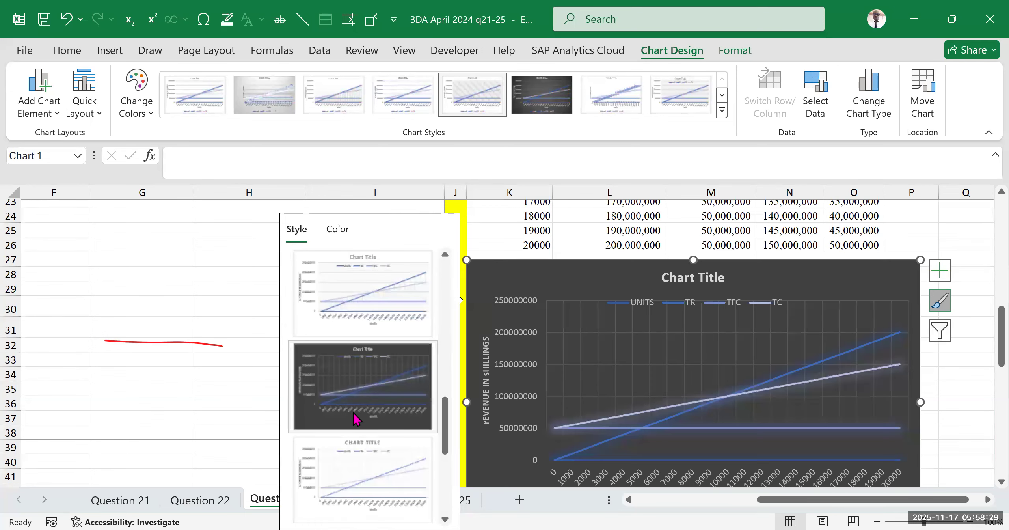
scroll(357, 429, down, 3)
click(366, 475)
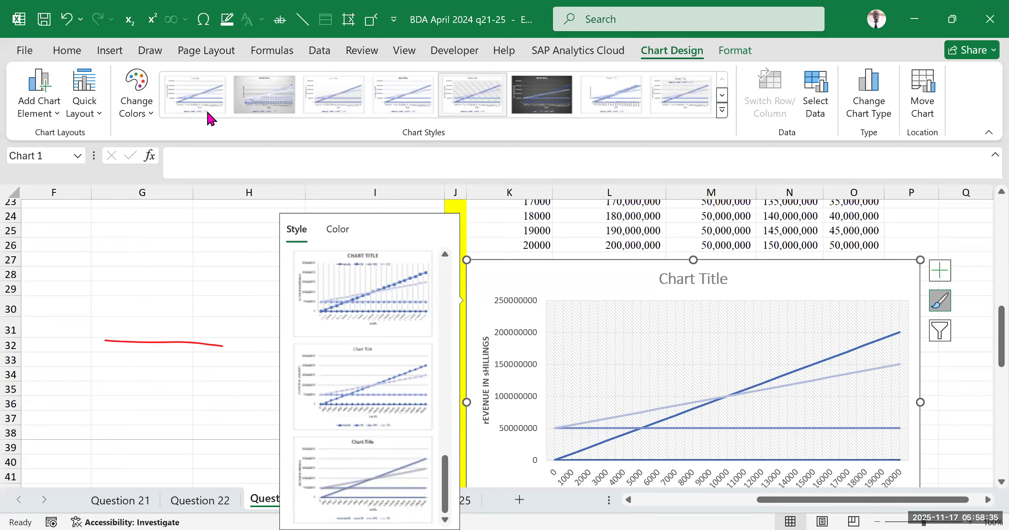
click(153, 114)
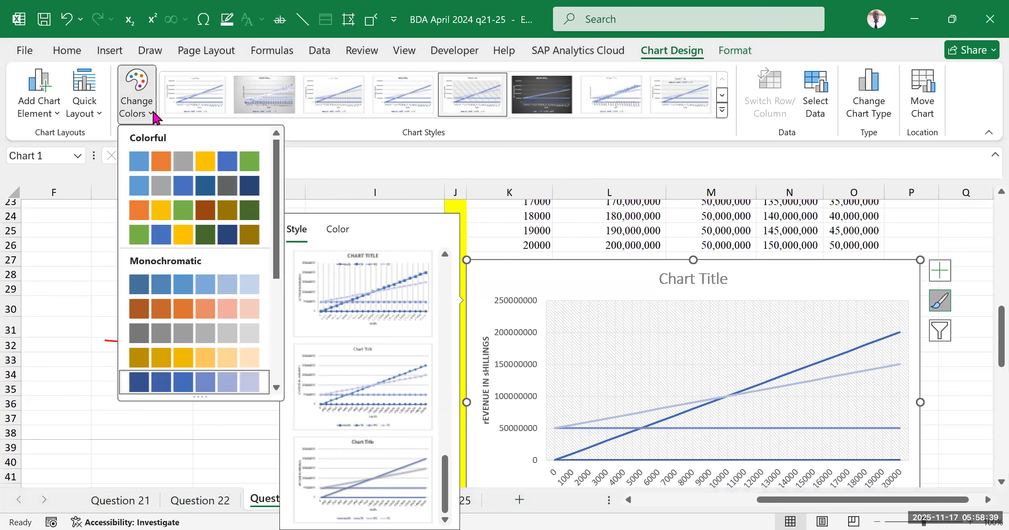
click(153, 115)
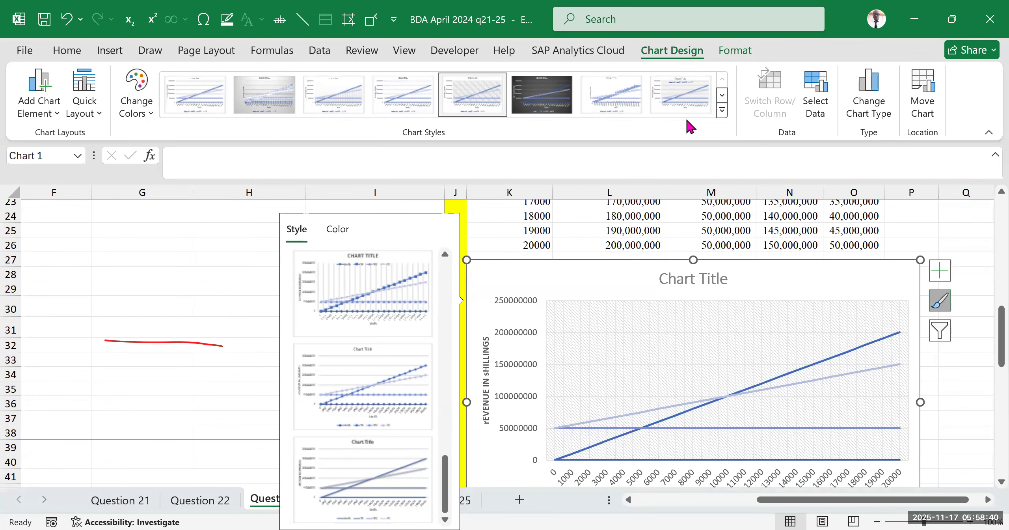
click(722, 112)
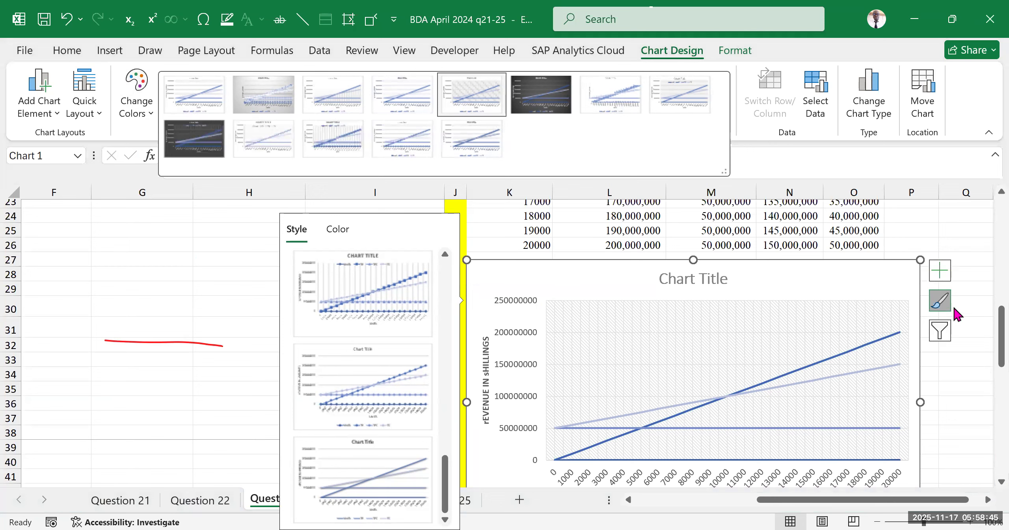
Check which chart elements are enabled and locate the axis titles and chart title on the line chart.
click(942, 272)
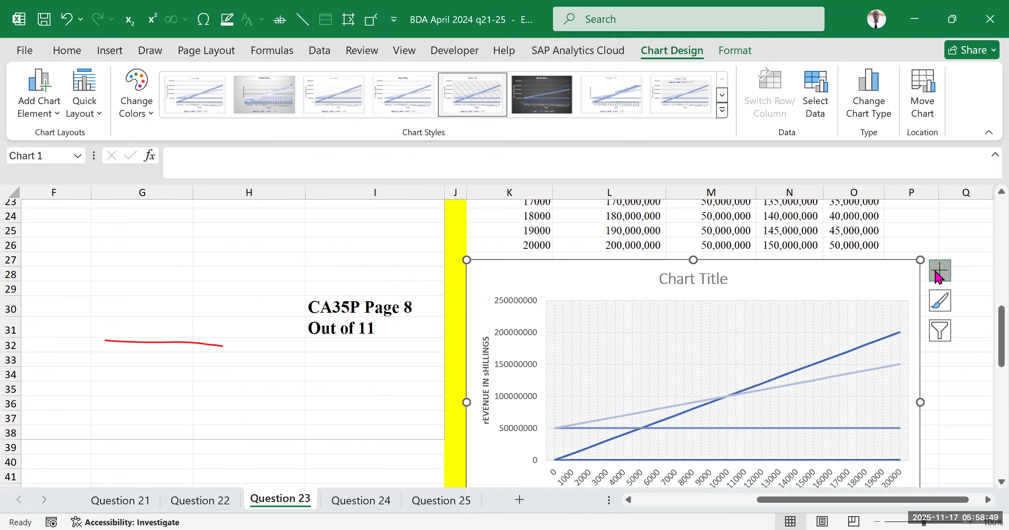
click(941, 271)
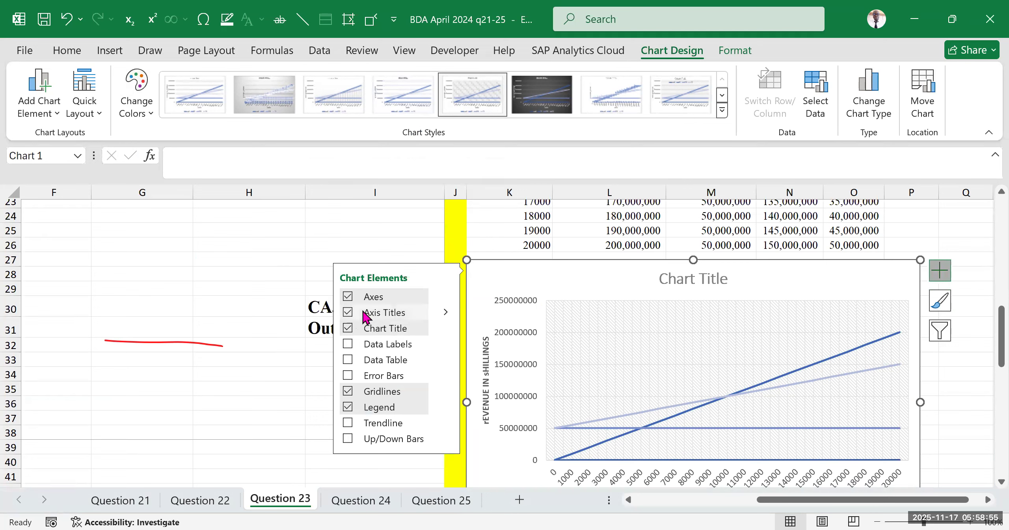
click(481, 353)
click(706, 279)
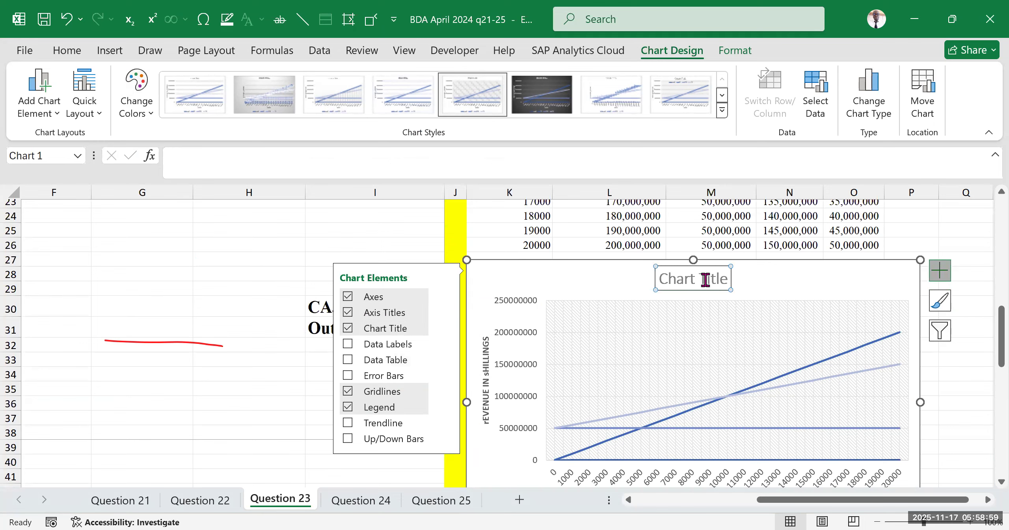
scroll(761, 417, down, 2)
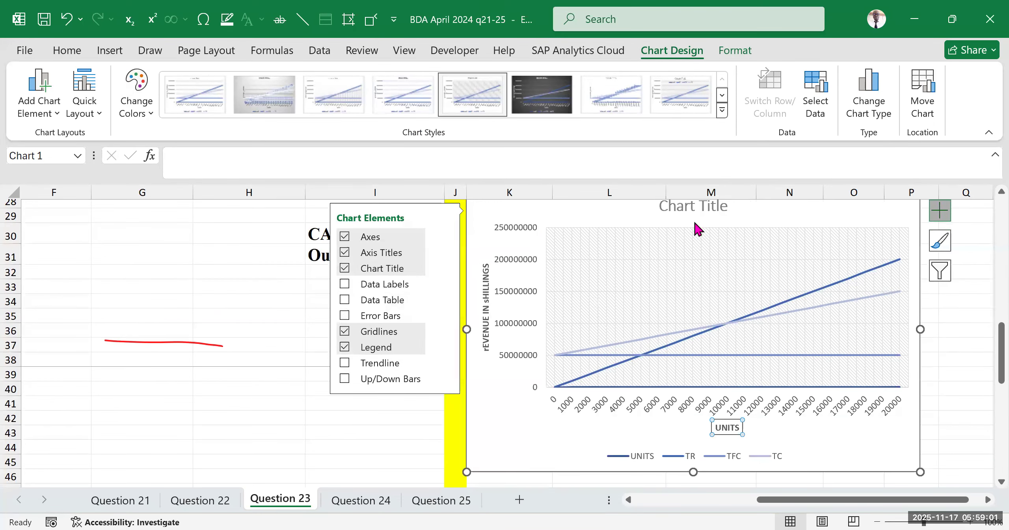
Review the break-even table, the cost data for the office cabinet and the graph requirements of the question.
scroll(697, 240, up, 5)
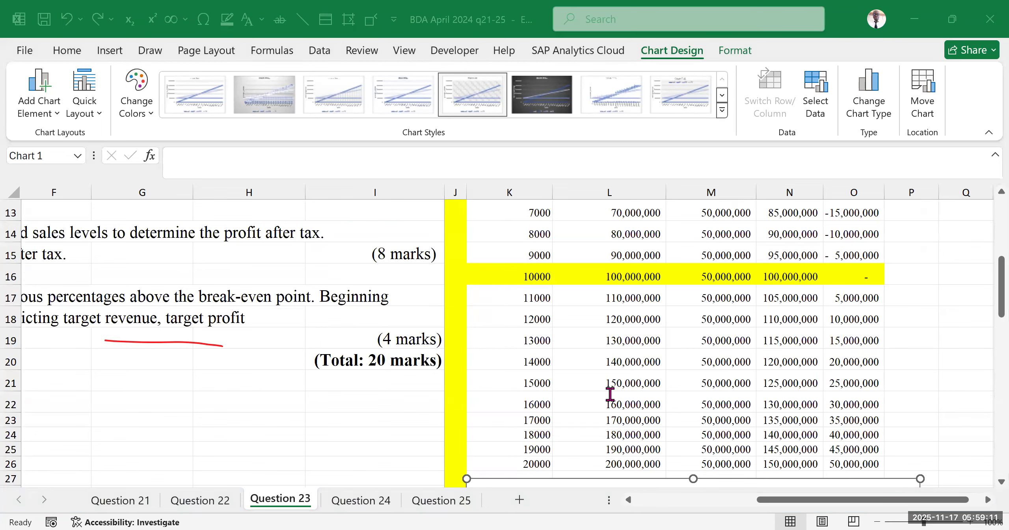
scroll(615, 390, down, 3)
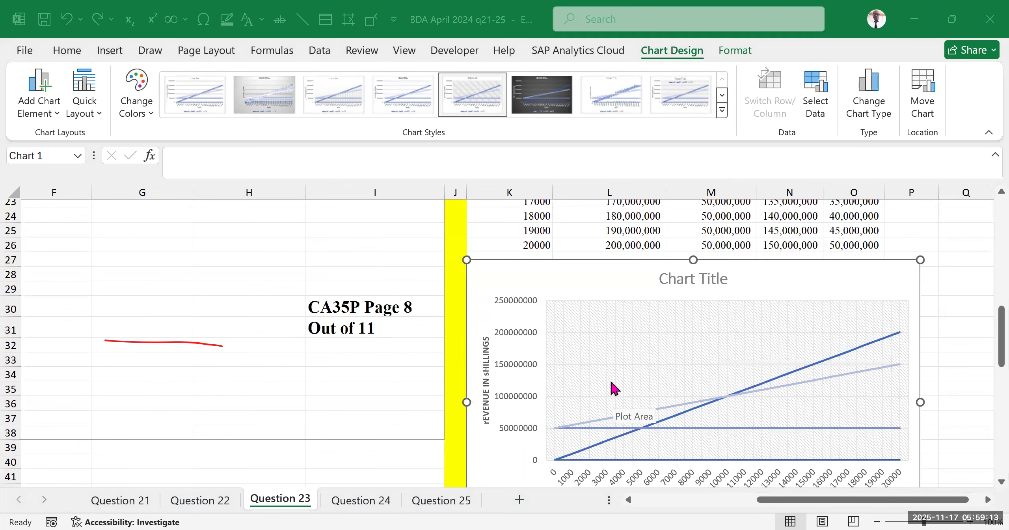
scroll(703, 379, up, 1)
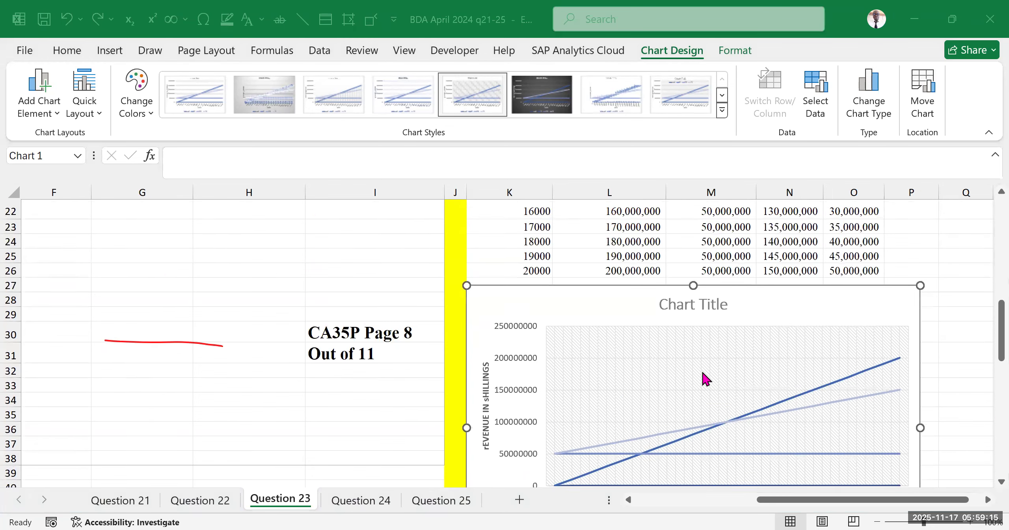
drag(774, 501, 96, 373)
scroll(50, 338, up, 4)
scroll(216, 353, up, 2)
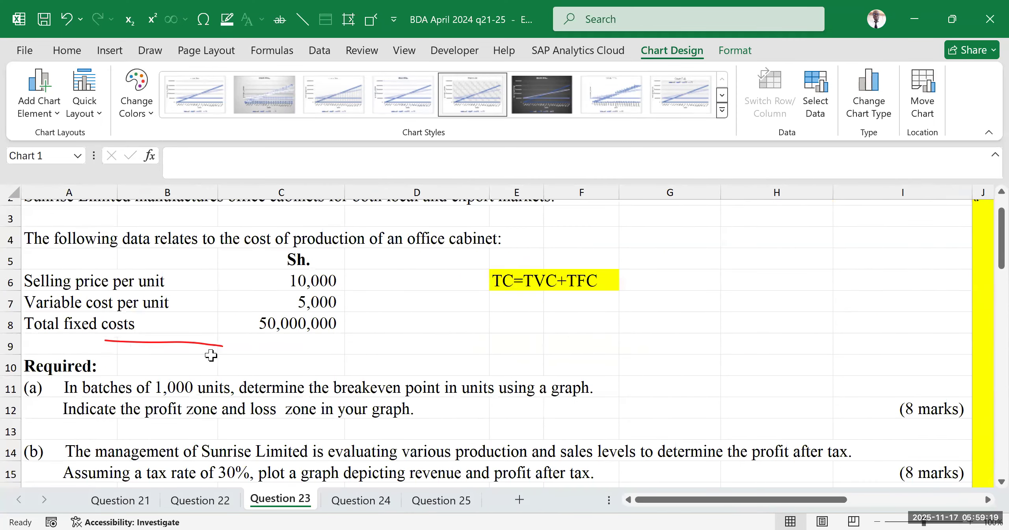
scroll(211, 356, down, 1)
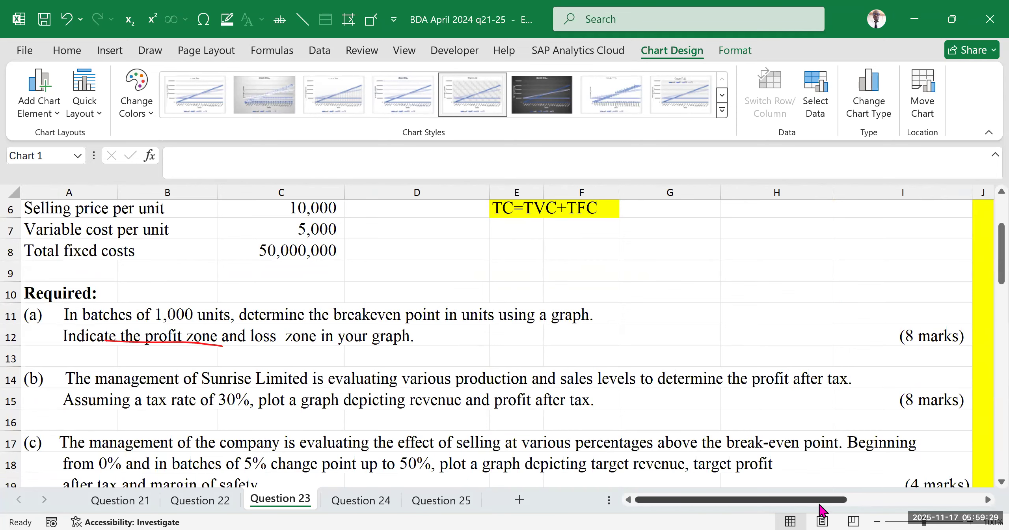
Replace the line chart's placeholder title with "Line graph showing BEP in units and shillings".
drag(880, 501, 859, 467)
scroll(614, 420, down, 1)
scroll(614, 420, down, 10)
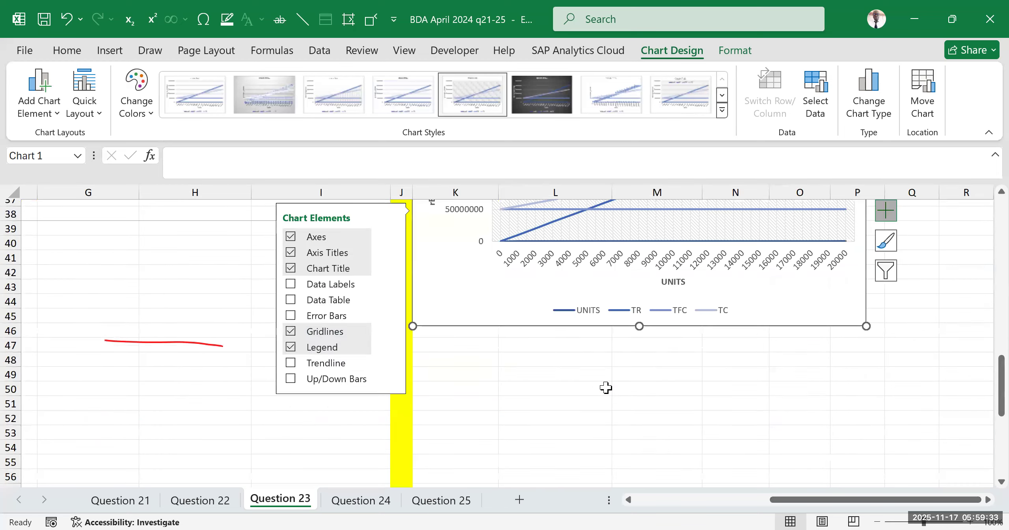
scroll(605, 387, up, 3)
click(658, 209)
scroll(637, 213, up, 2)
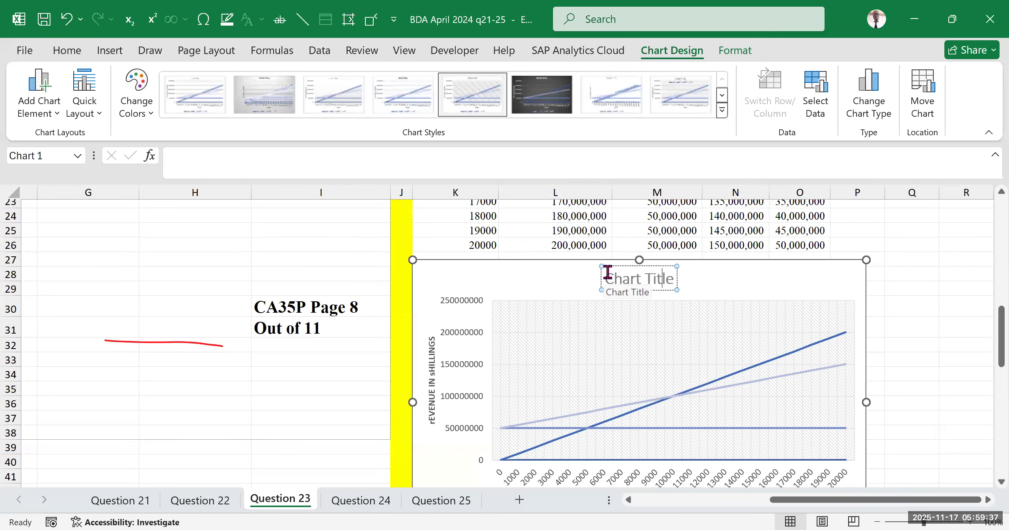
triple_click(663, 278)
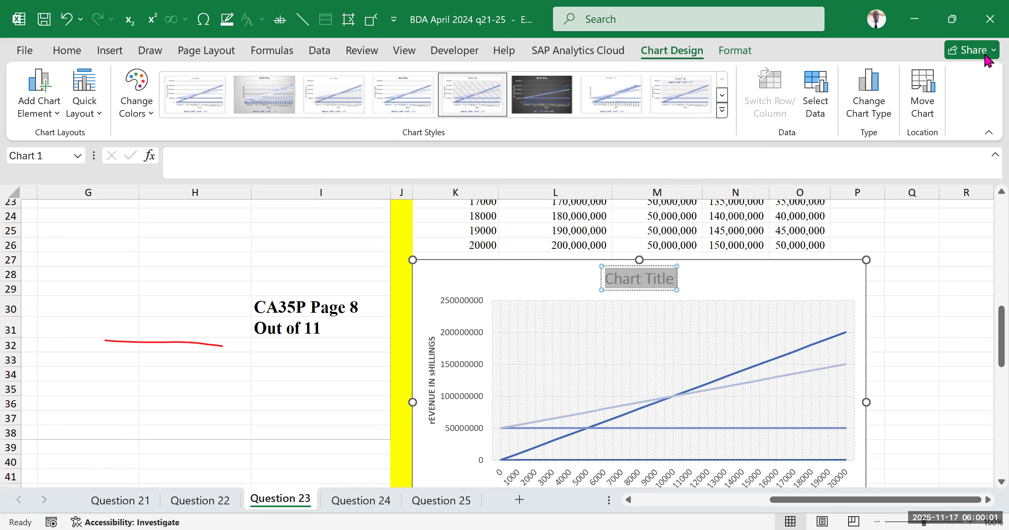
key(Delete)
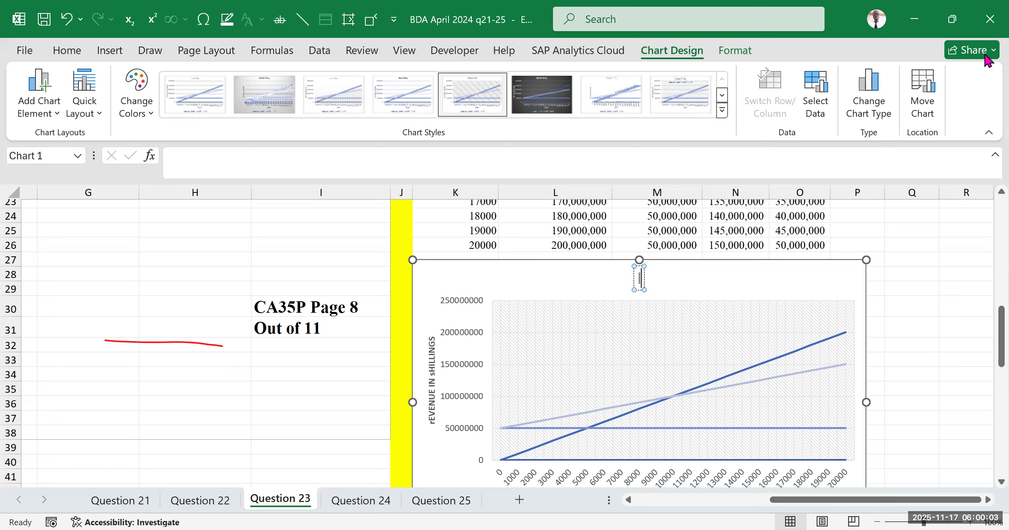
text(Line graph showing)
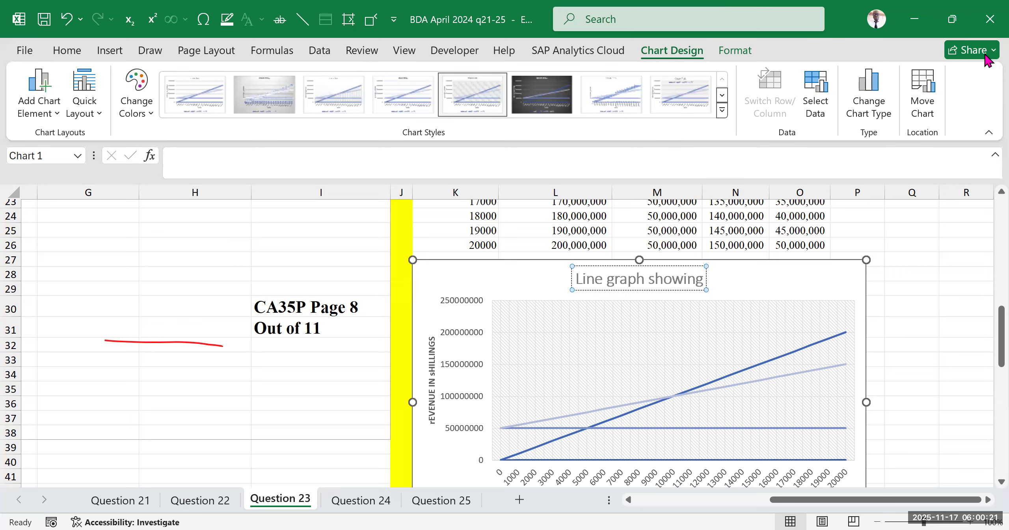
text(BEP)
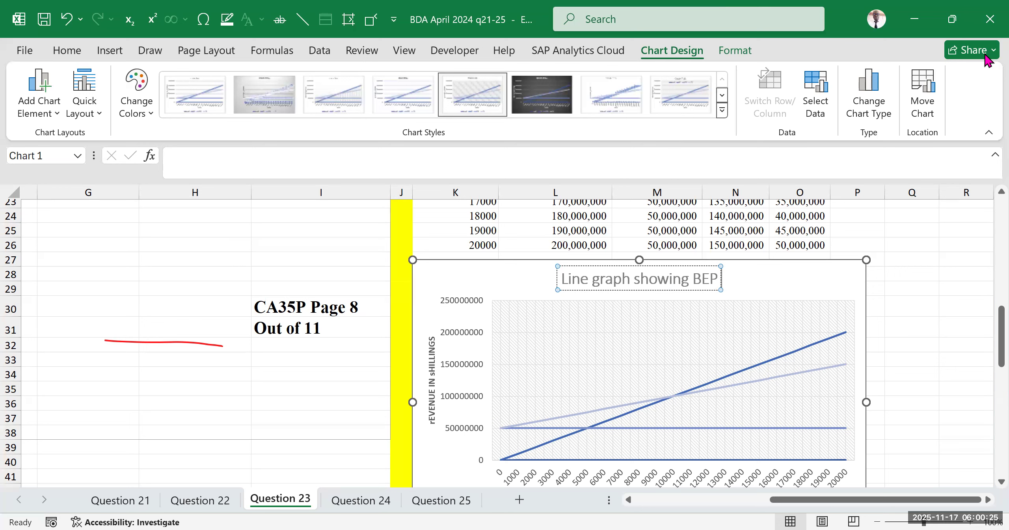
text( in init)
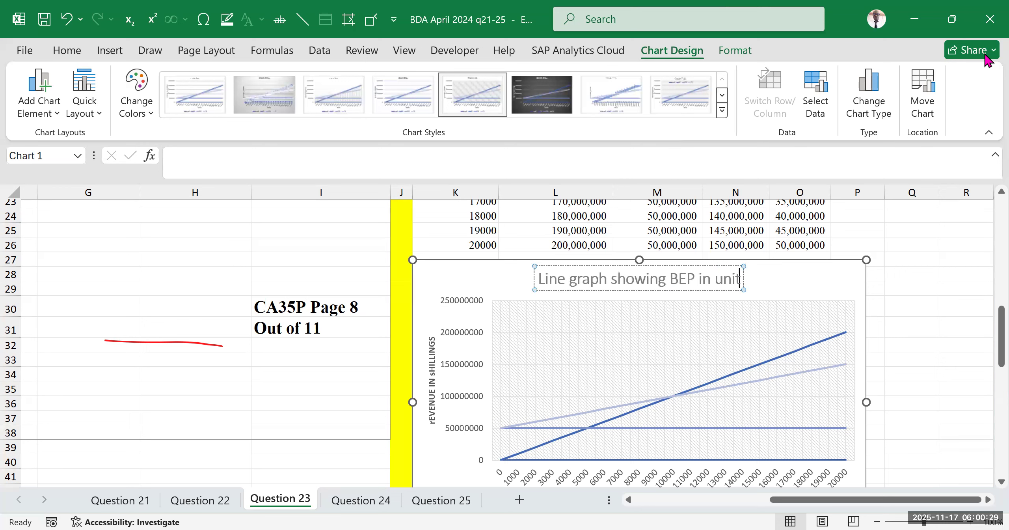
text(s and)
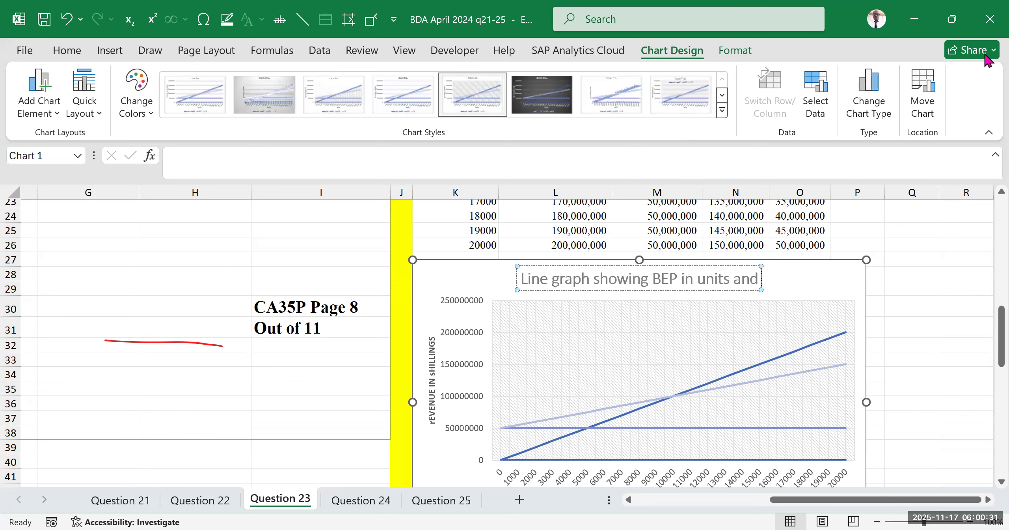
text( shillings)
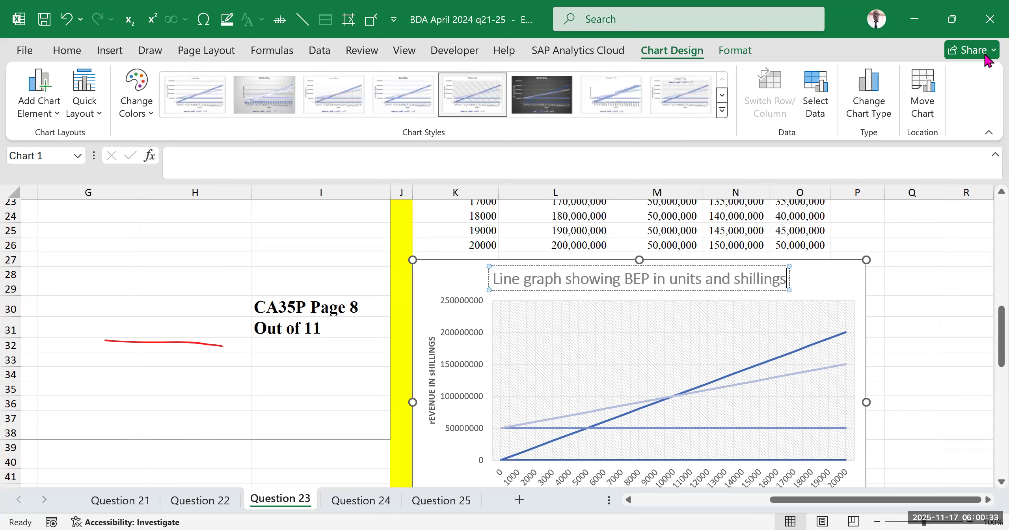
click(930, 330)
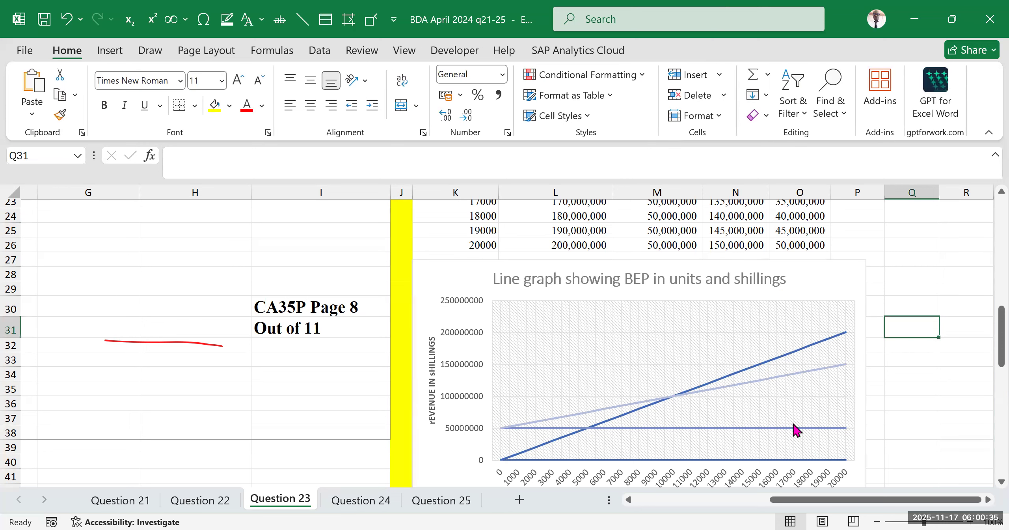
scroll(670, 409, down, 2)
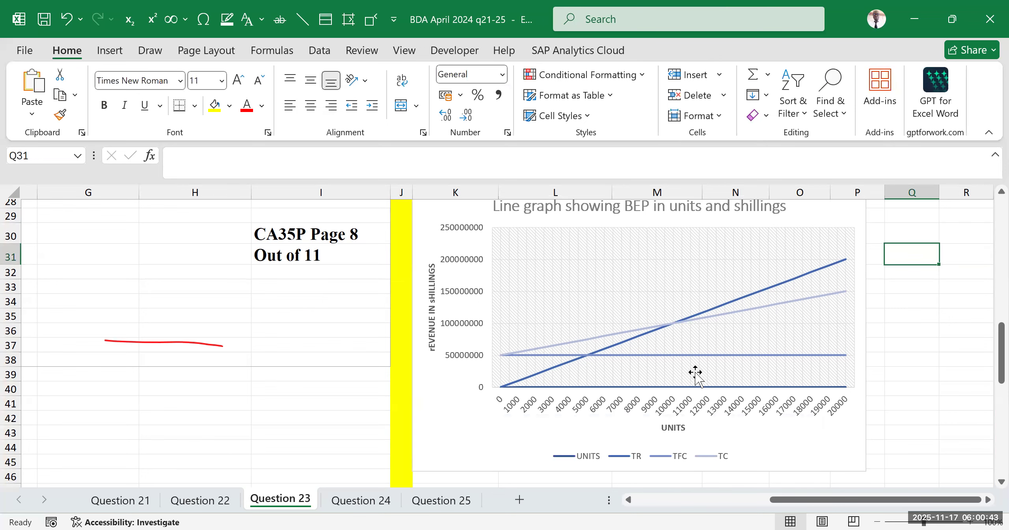
scroll(670, 331, up, 3)
click(638, 352)
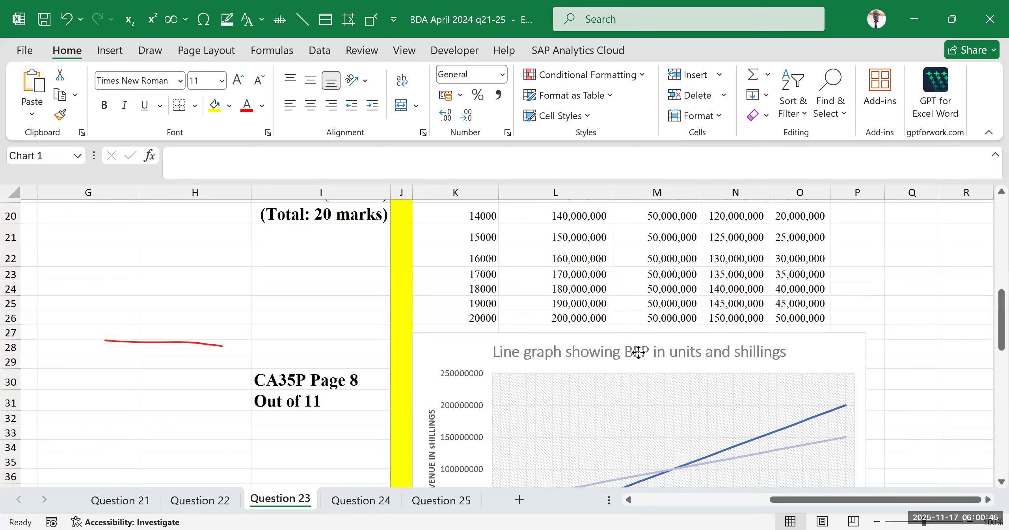
click(759, 352)
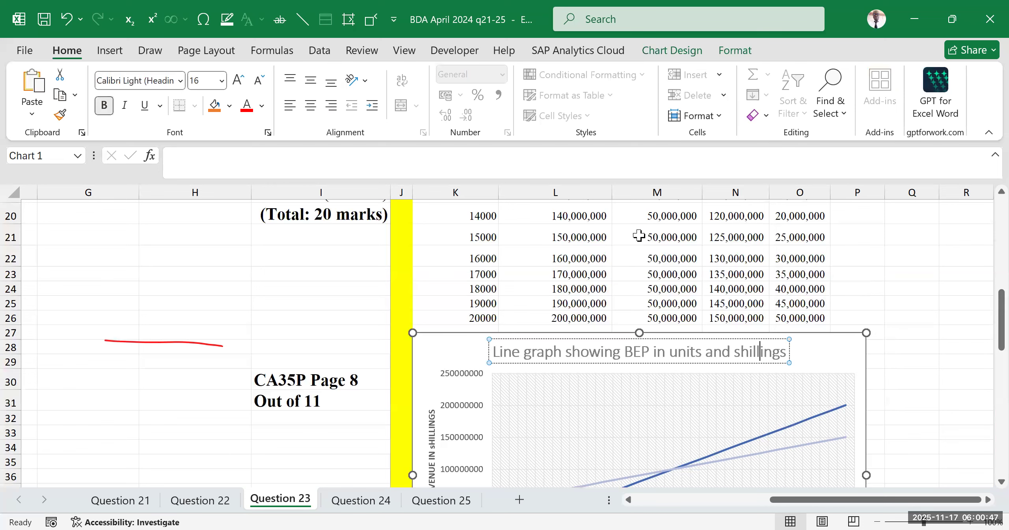
click(907, 260)
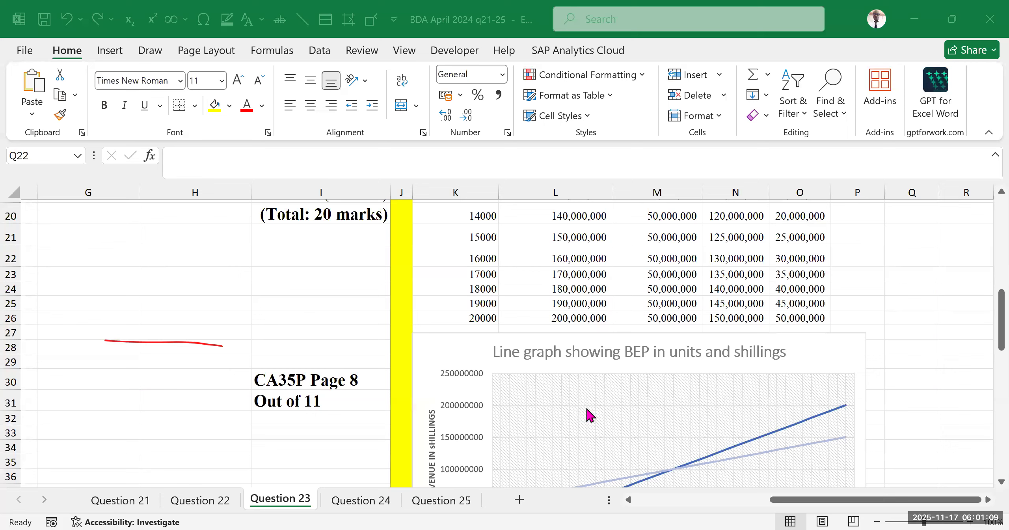
Browse the alternative chart types for the line chart, including Pie, and check its recommended charts without changing the type.
click(772, 392)
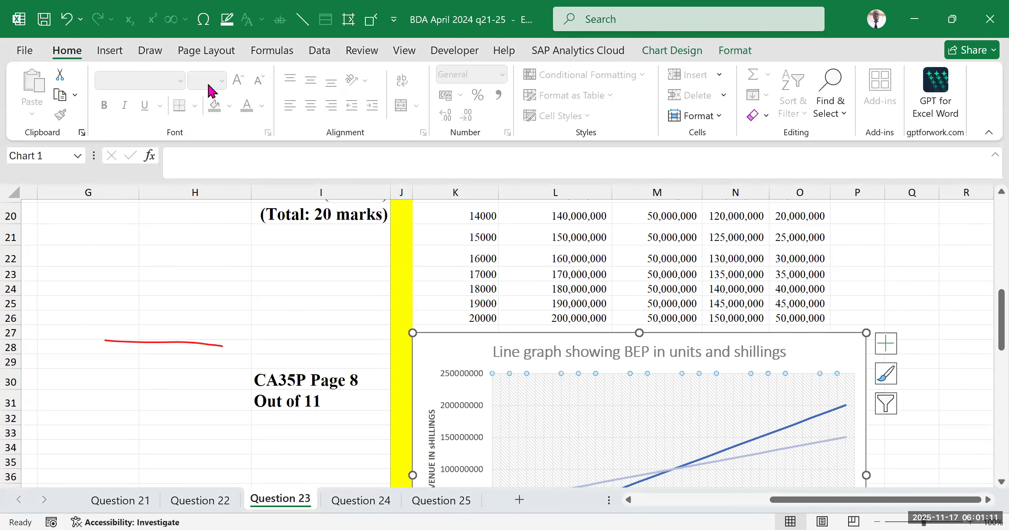
scroll(208, 91, down, 1)
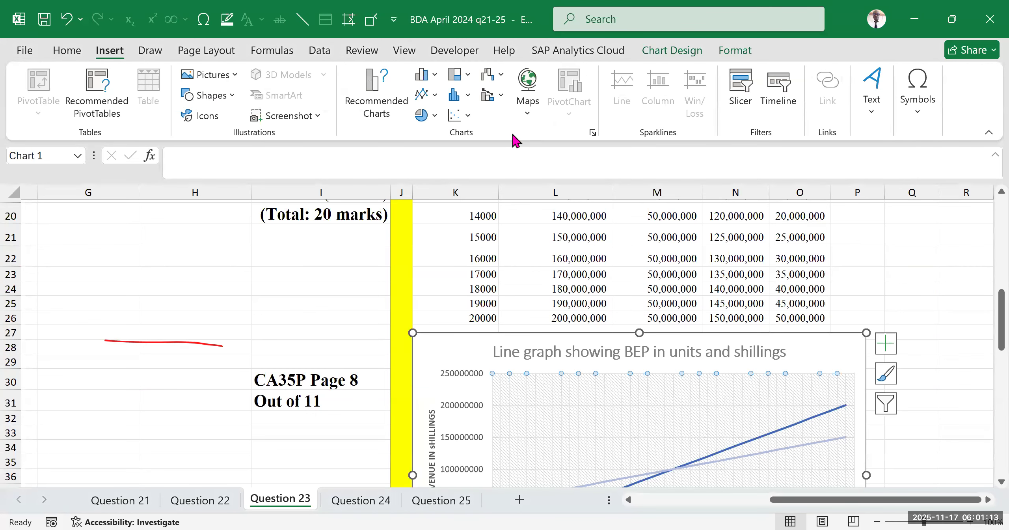
click(592, 132)
click(304, 155)
click(312, 168)
key(Up)
click(314, 174)
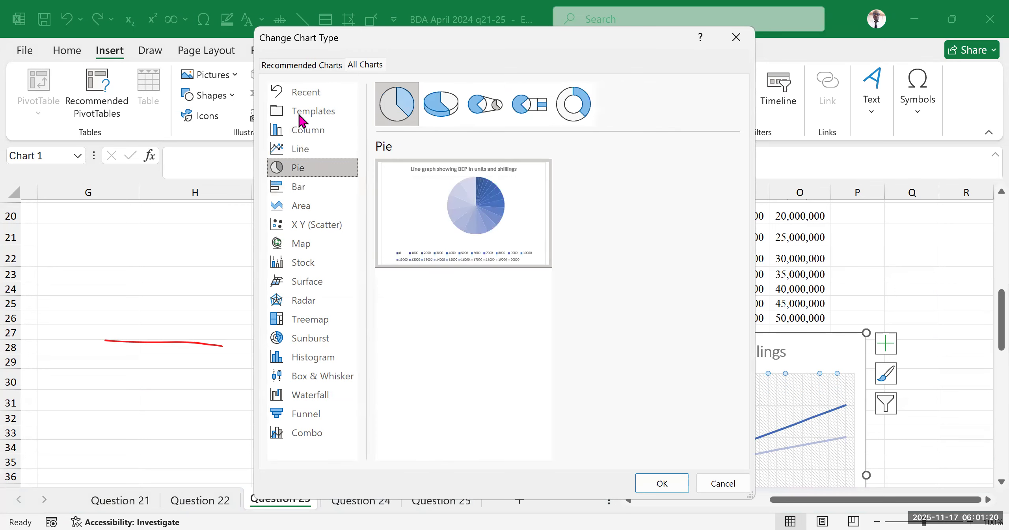
click(296, 71)
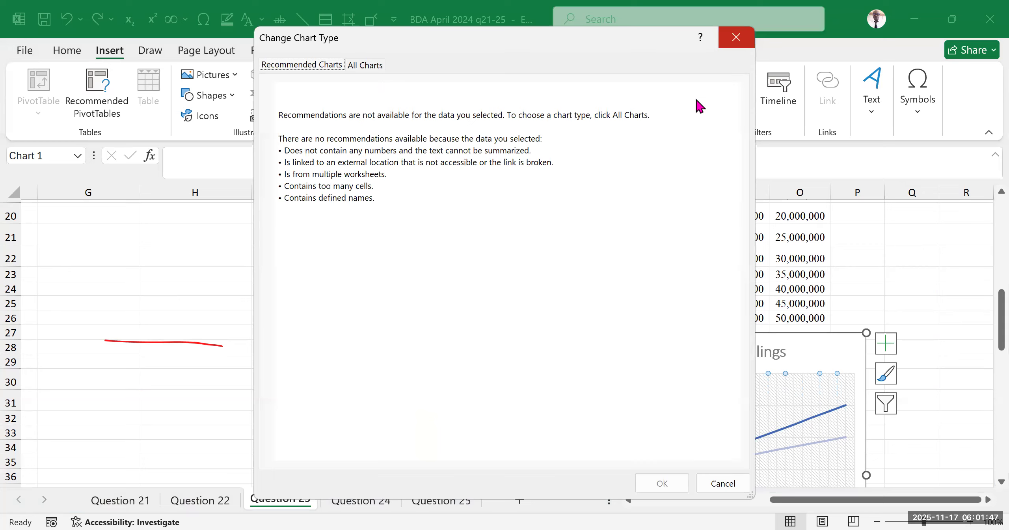
key(Escape)
Select the UNITS, TR, TFC and TC data in K5:N26 and examine the recommended charts without inserting one.
scroll(590, 268, up, 6)
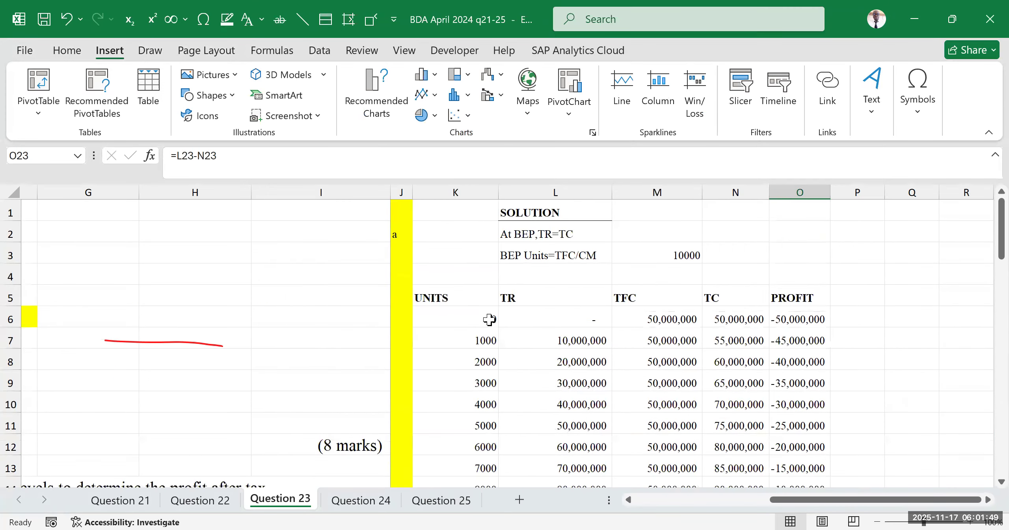
drag(468, 297, 729, 454)
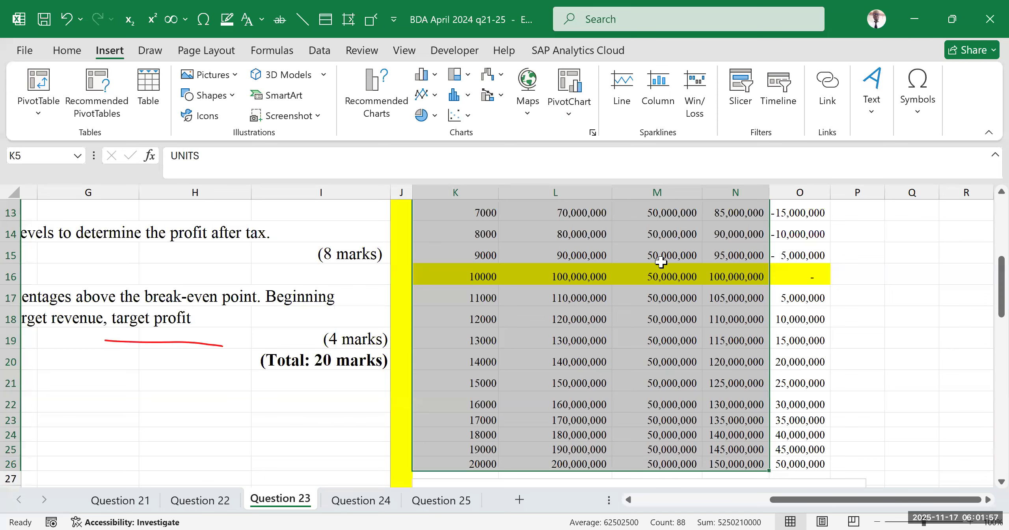
scroll(660, 262, up, 3)
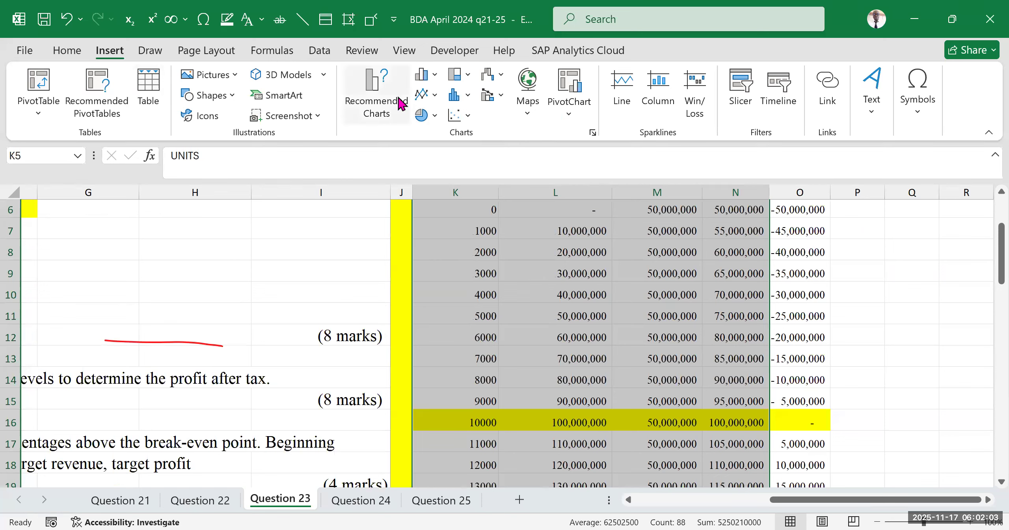
click(591, 132)
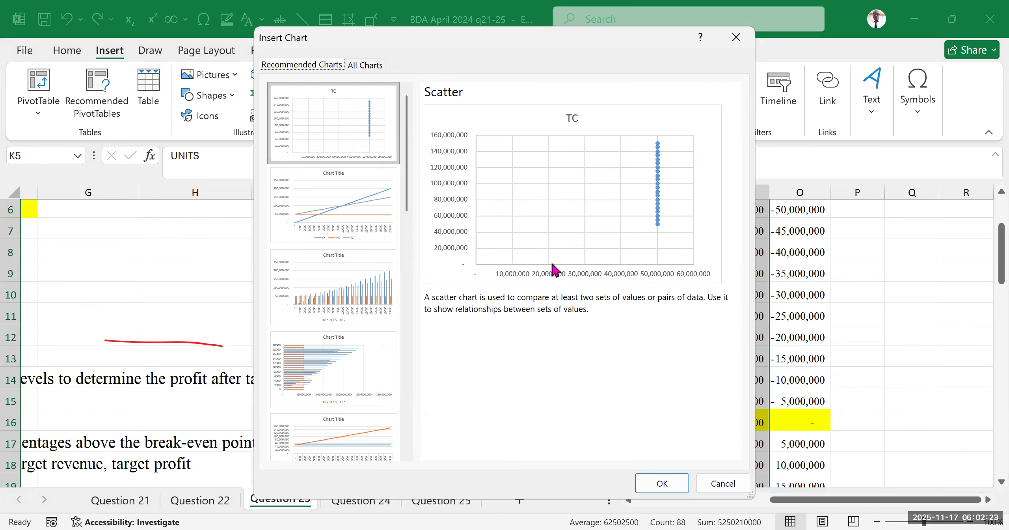
scroll(306, 241, down, 5)
scroll(316, 241, up, 5)
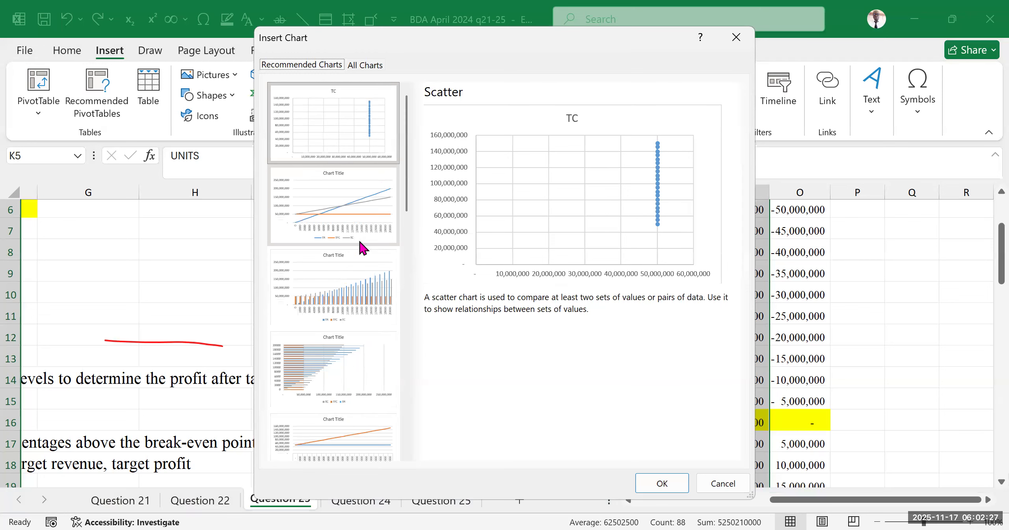
scroll(361, 247, down, 5)
scroll(360, 241, up, 5)
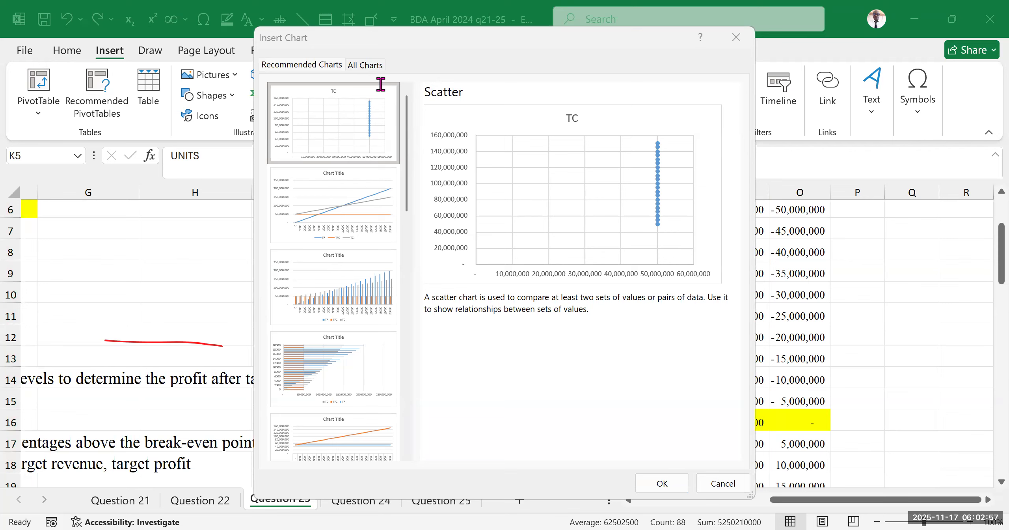
click(275, 106)
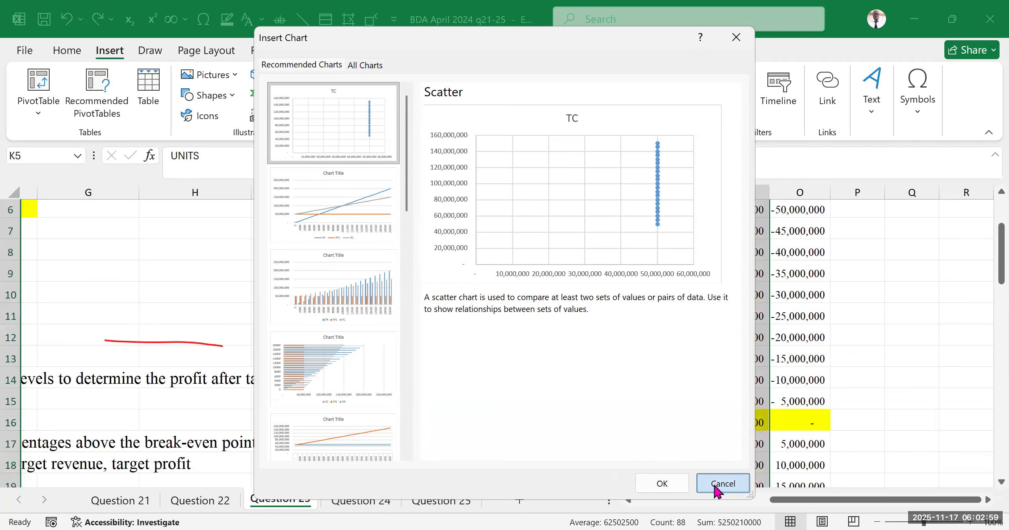
click(715, 484)
Add a text box reading BEP inside the line chart and place it just above the point where TR and TC cross.
scroll(653, 361, down, 8)
click(733, 316)
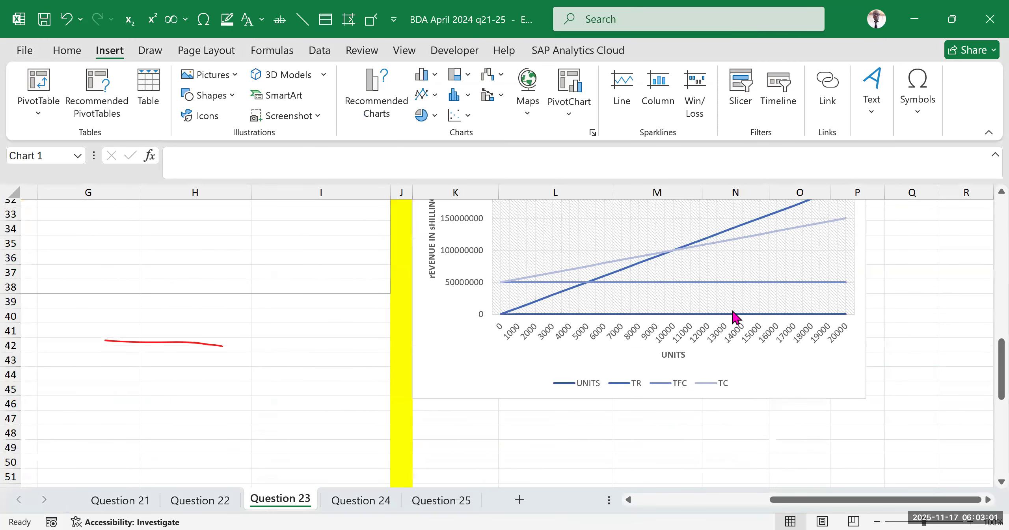
scroll(705, 282, up, 2)
scroll(705, 317, up, 2)
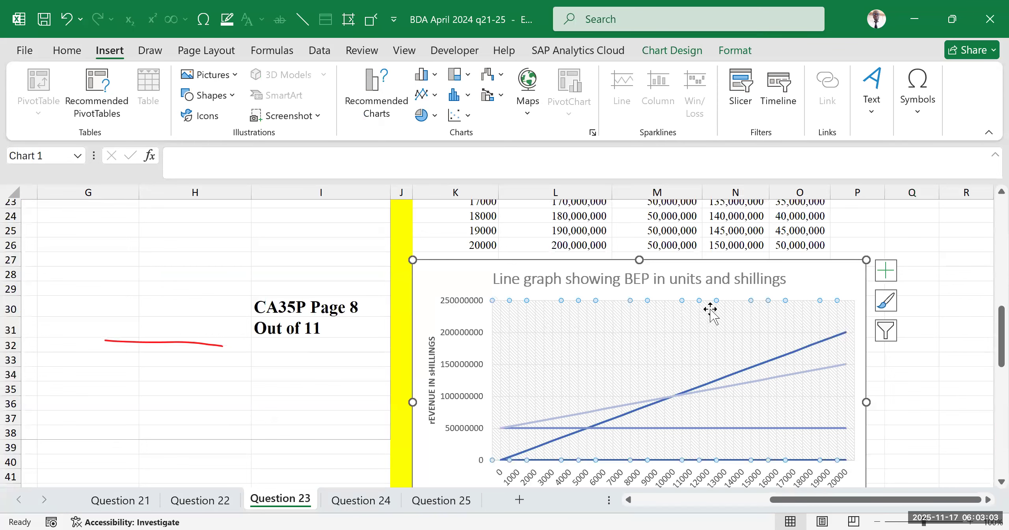
click(950, 390)
click(753, 334)
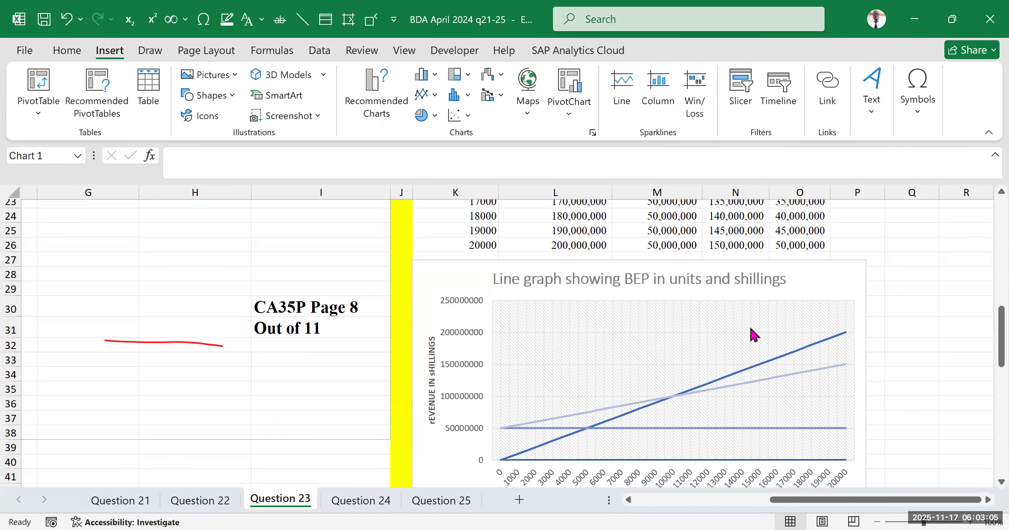
scroll(702, 331, down, 2)
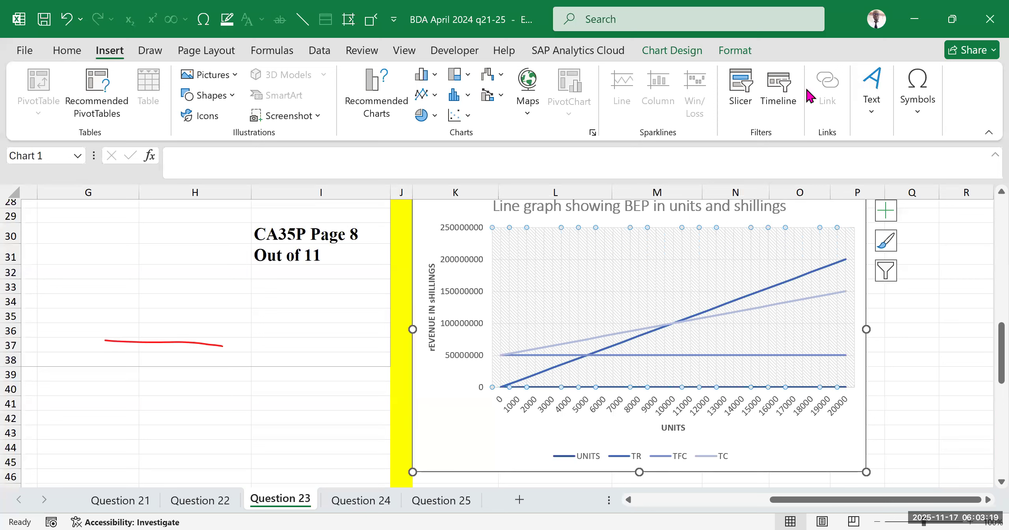
click(878, 117)
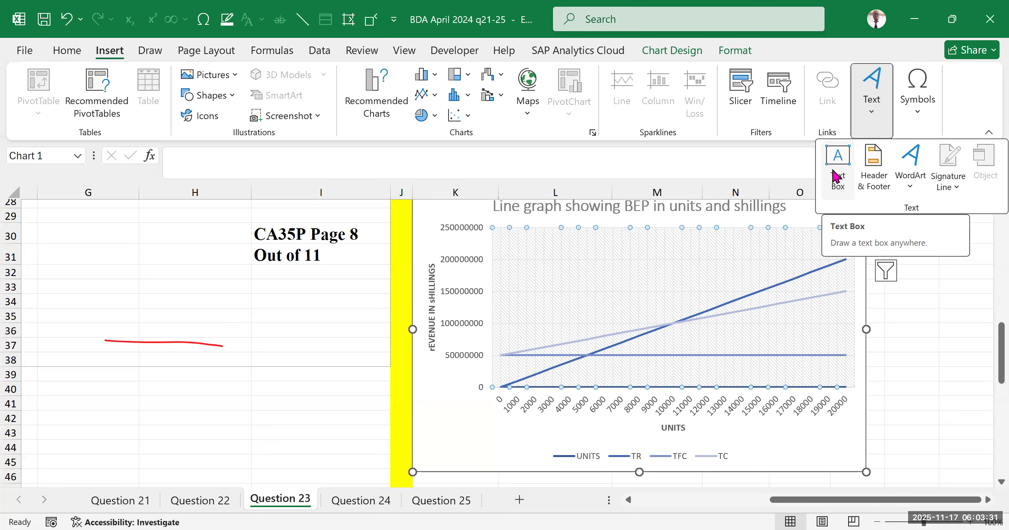
click(835, 173)
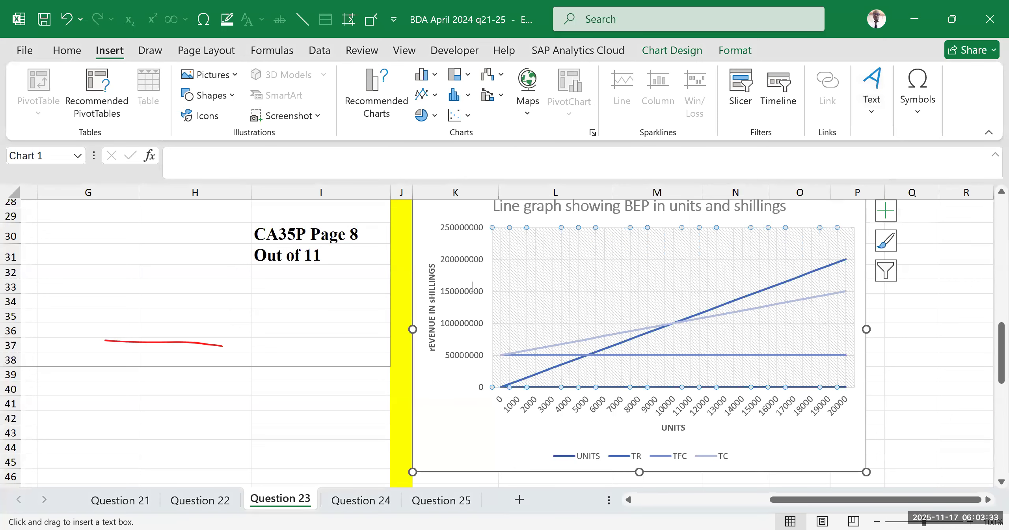
mouse_move(631, 300)
mouse_down()
mouse_move(662, 300)
mouse_move(694, 318)
mouse_up()
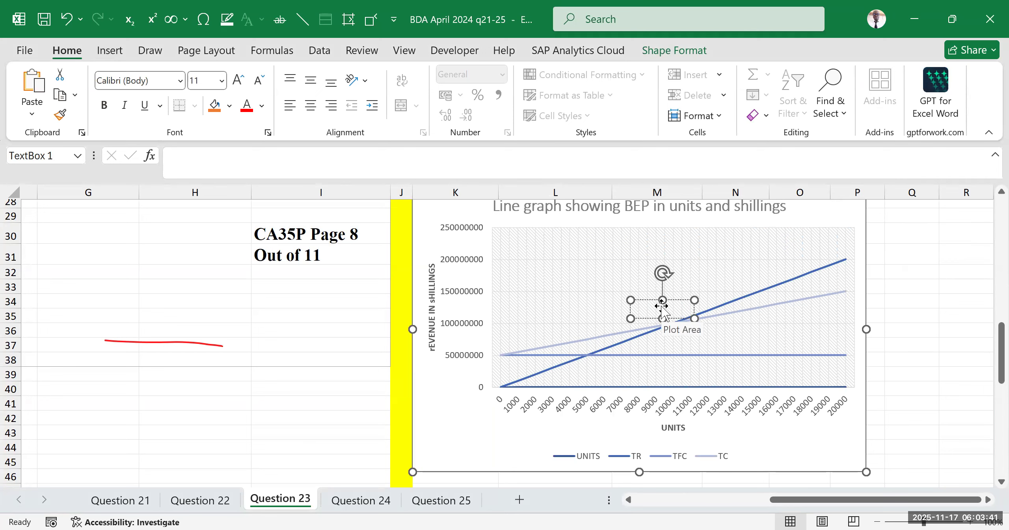
text(BEP)
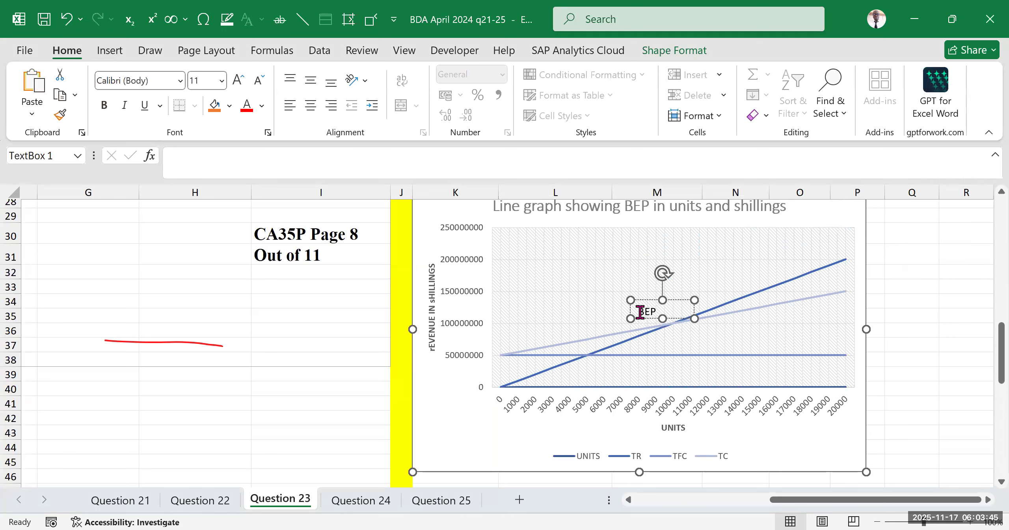
drag(673, 300, 697, 307)
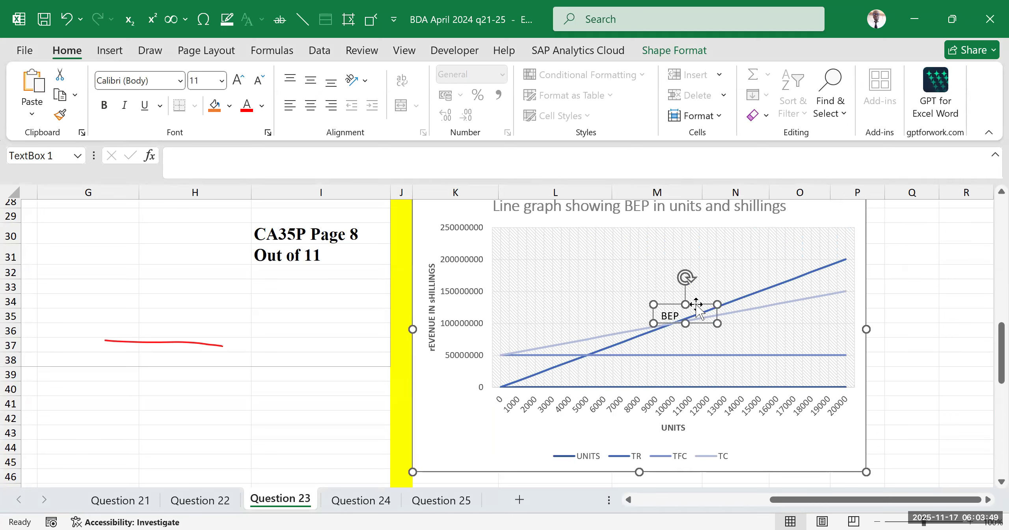
click(903, 301)
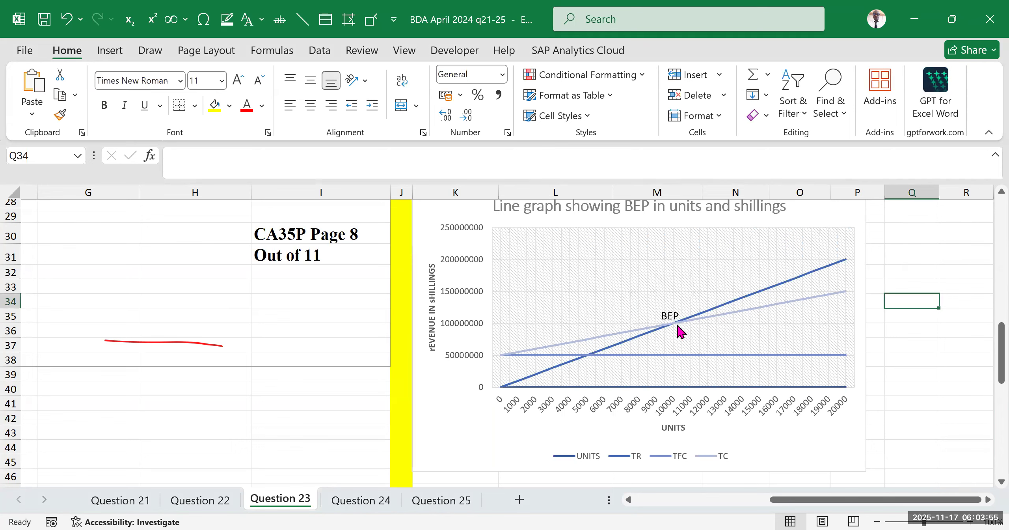
Enlarge the line chart's plot area vertically, extending its upper edge toward the title and its lower edge toward the legend.
mouse_move(677, 325)
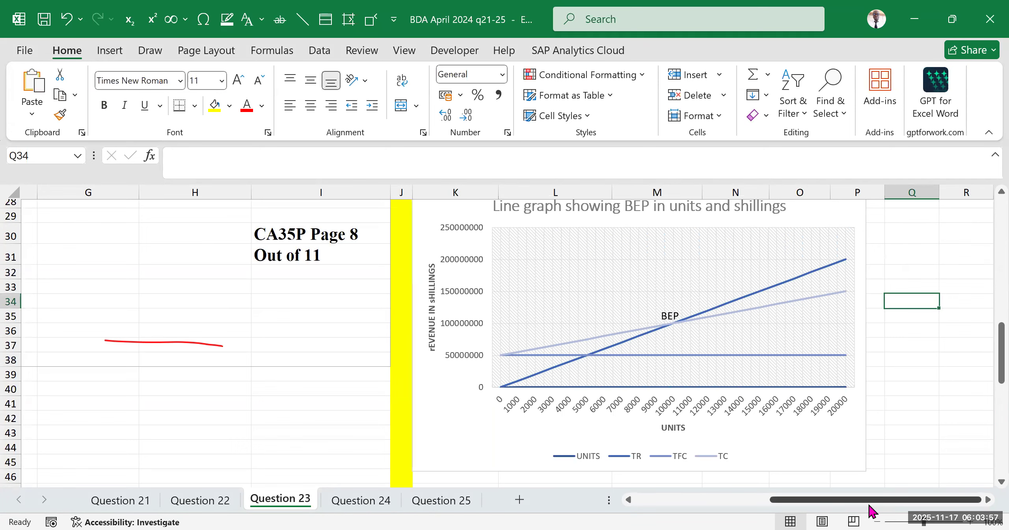
drag(864, 505, 920, 474)
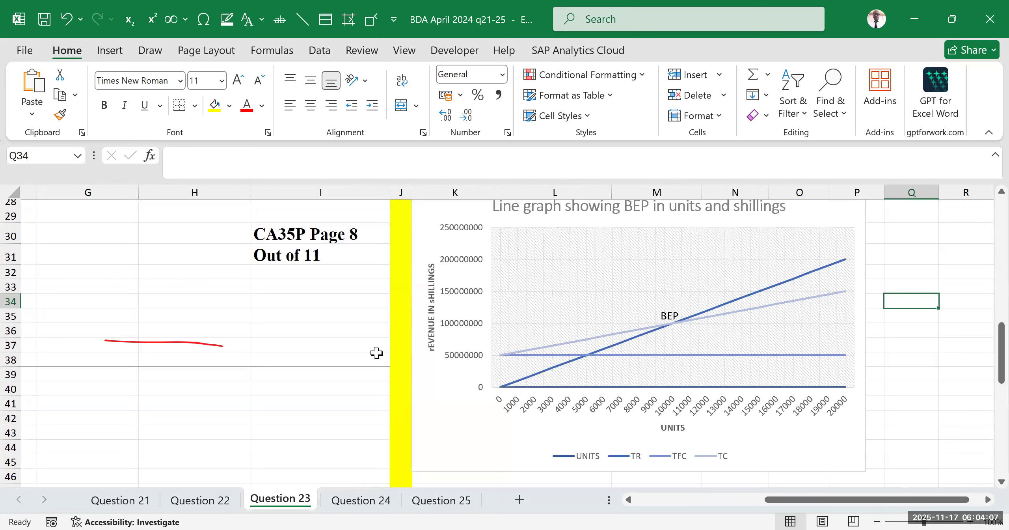
click(632, 300)
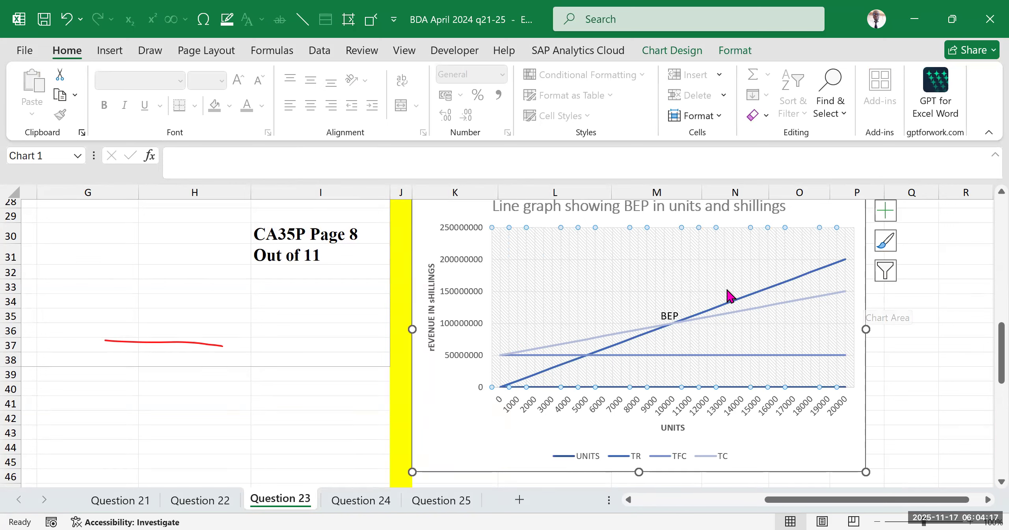
click(636, 331)
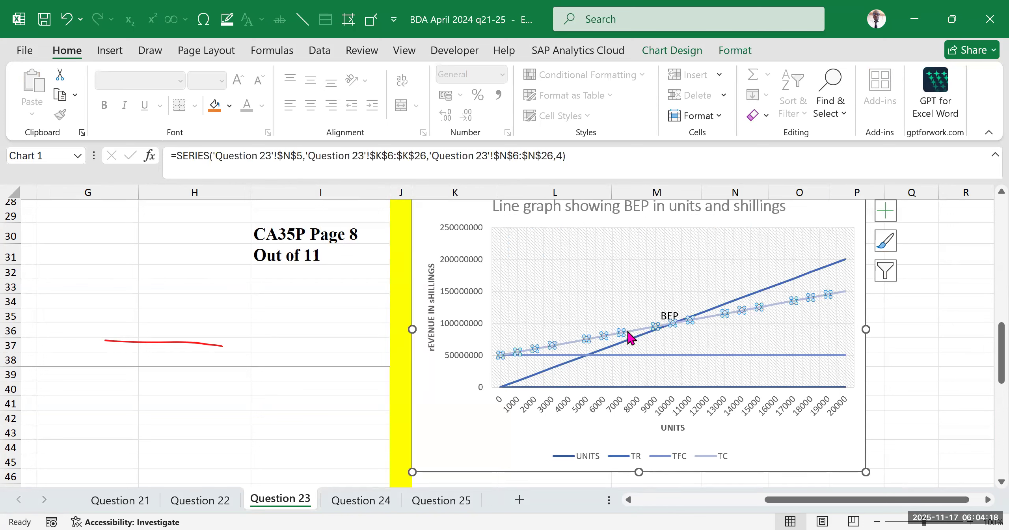
click(682, 230)
drag(673, 227, 673, 221)
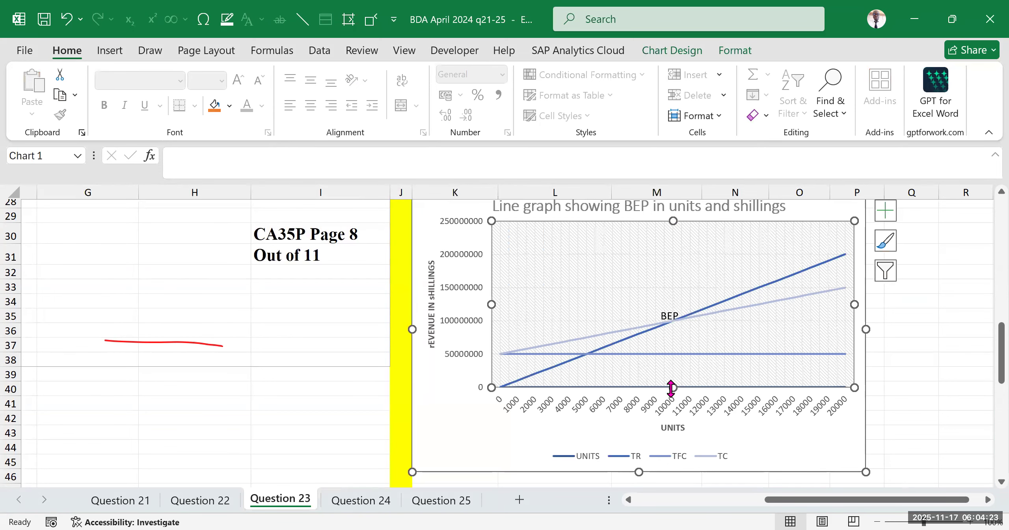
drag(671, 388, 678, 401)
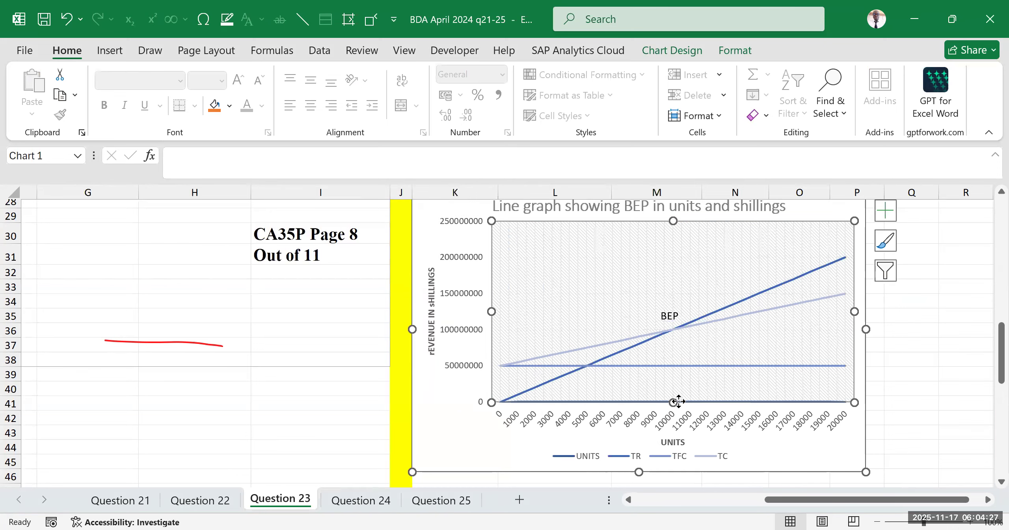
click(948, 307)
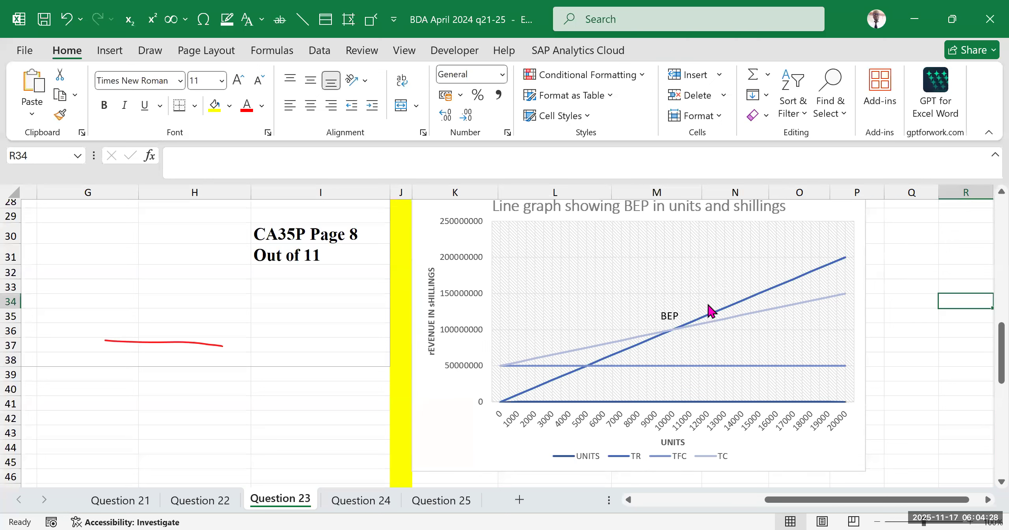
Draw a text box inside the line chart between the TR and TC lines, beyond the BEP label near 15000 to 20000 units.
click(642, 287)
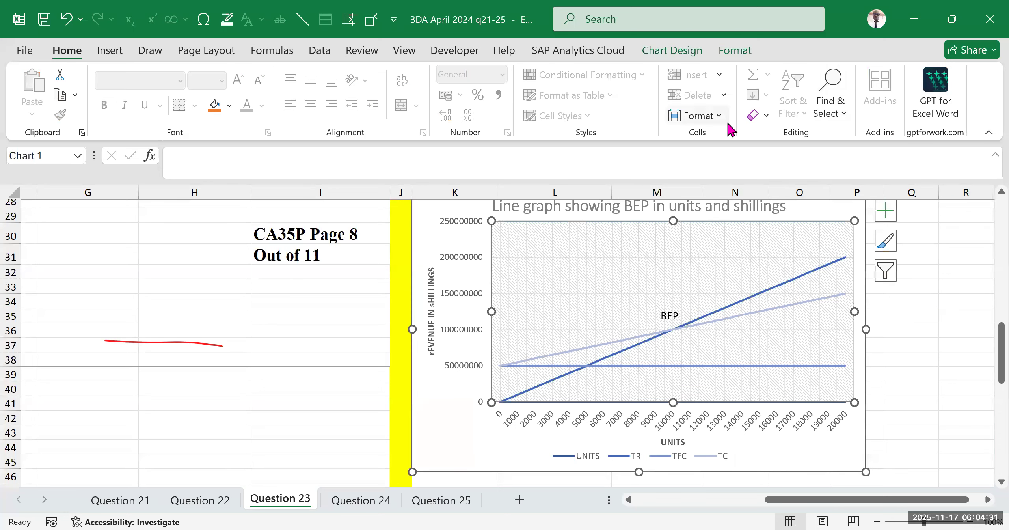
scroll(728, 129, down, 1)
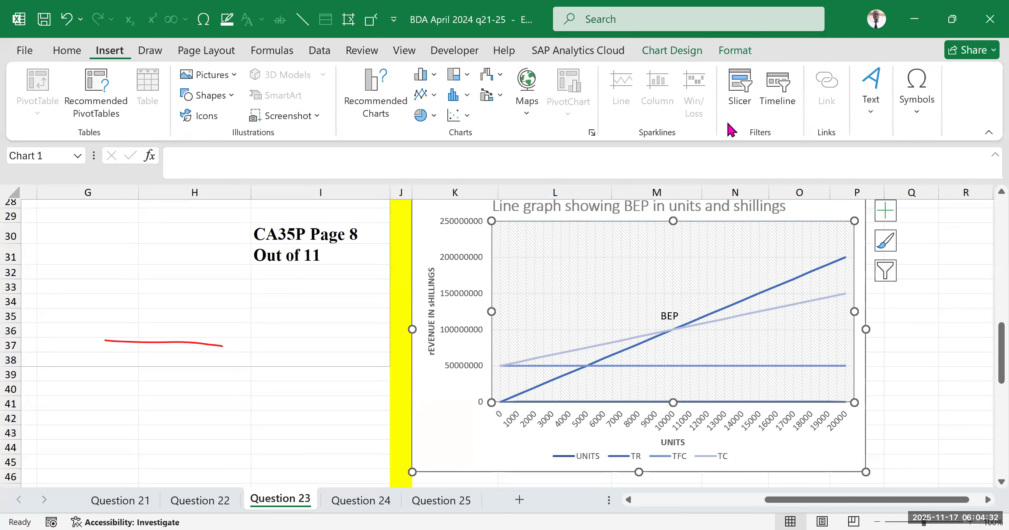
click(872, 111)
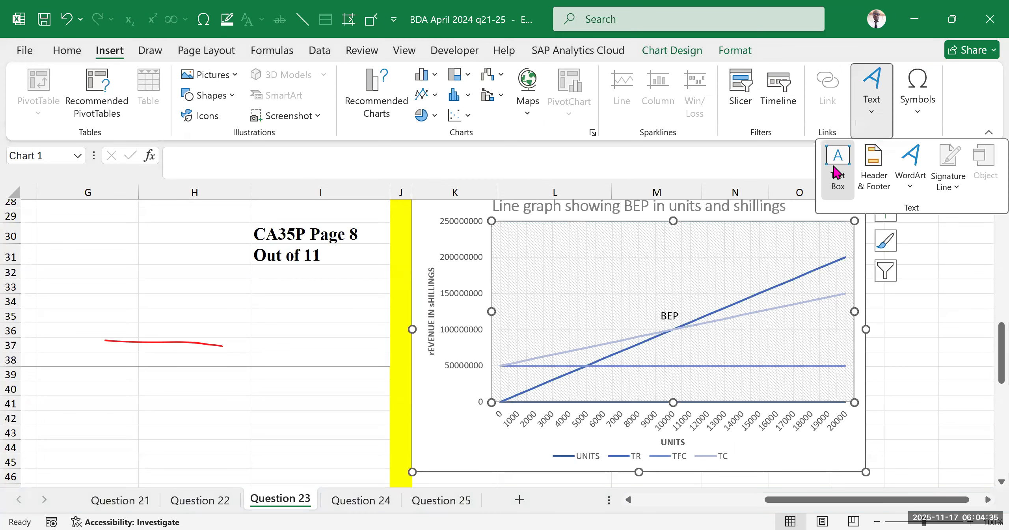
click(837, 172)
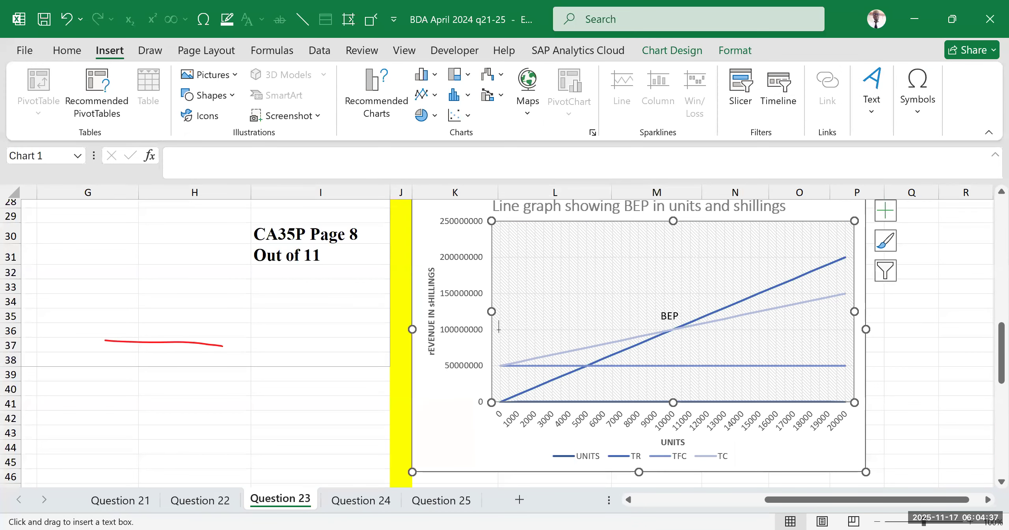
drag(763, 291, 865, 308)
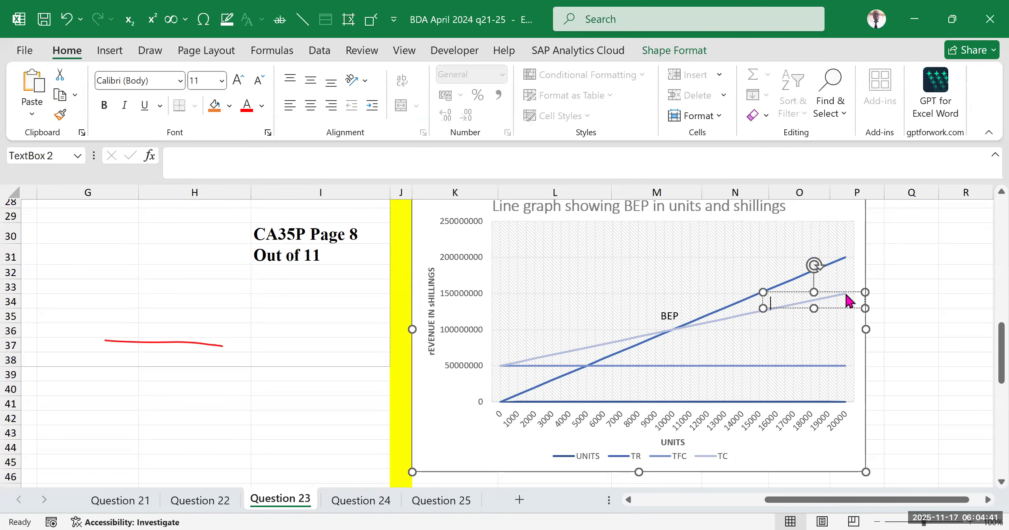
drag(811, 263, 826, 288)
click(829, 296)
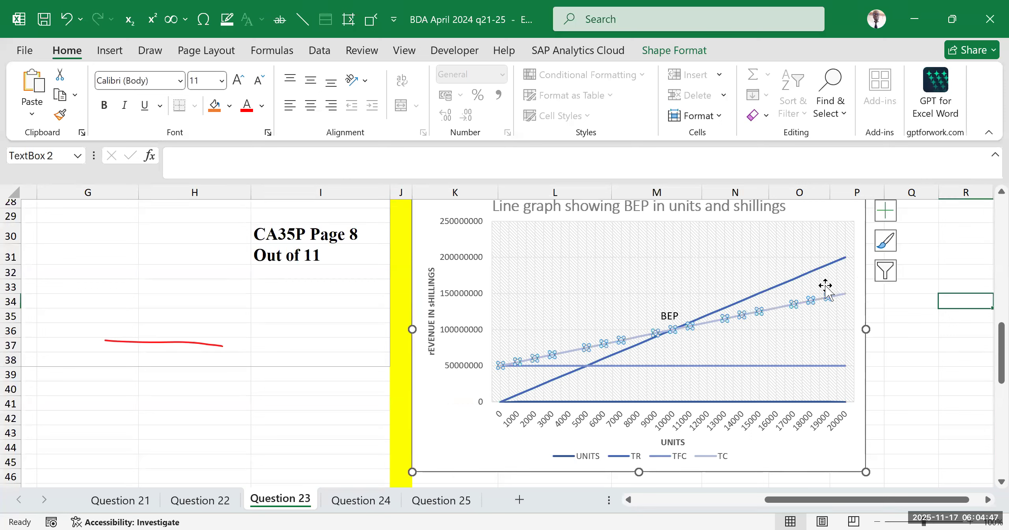
click(895, 316)
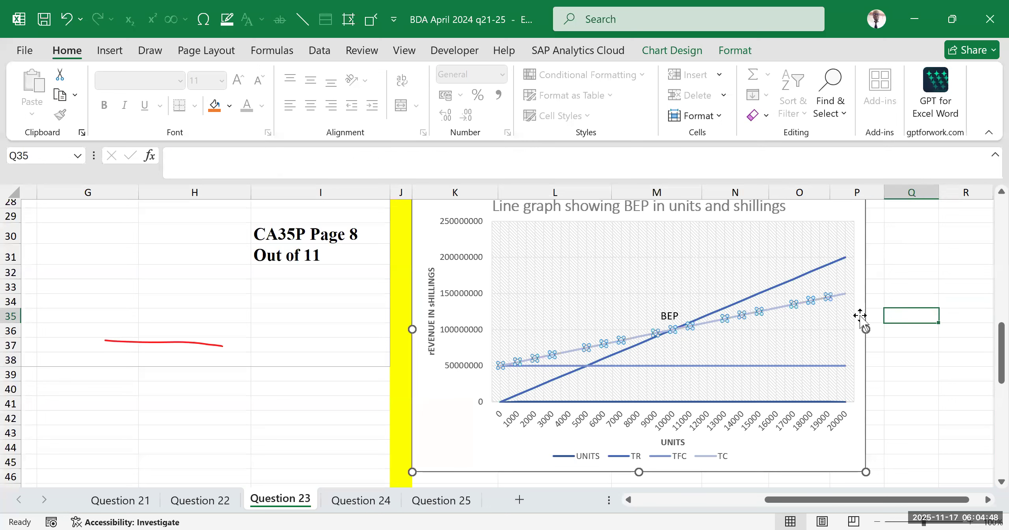
click(838, 318)
drag(811, 260, 841, 269)
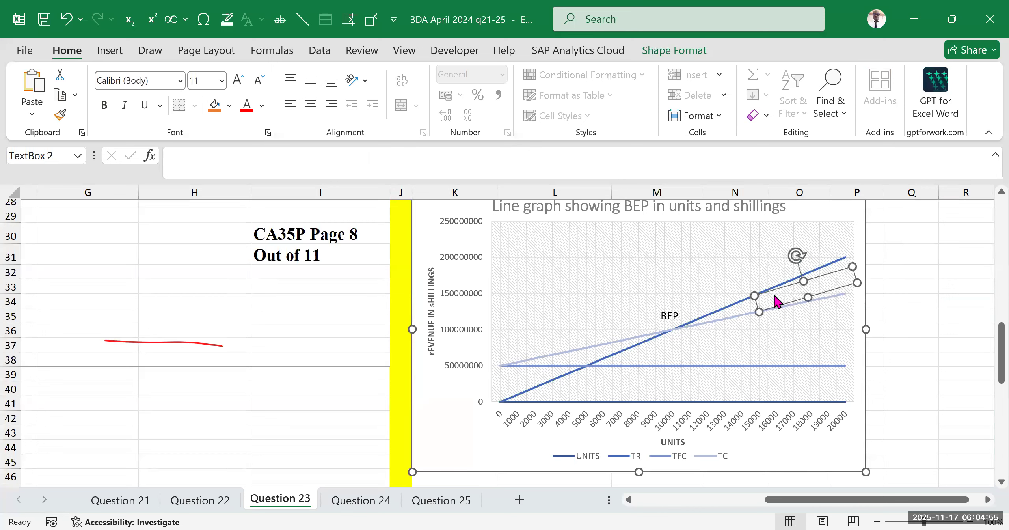
click(786, 300)
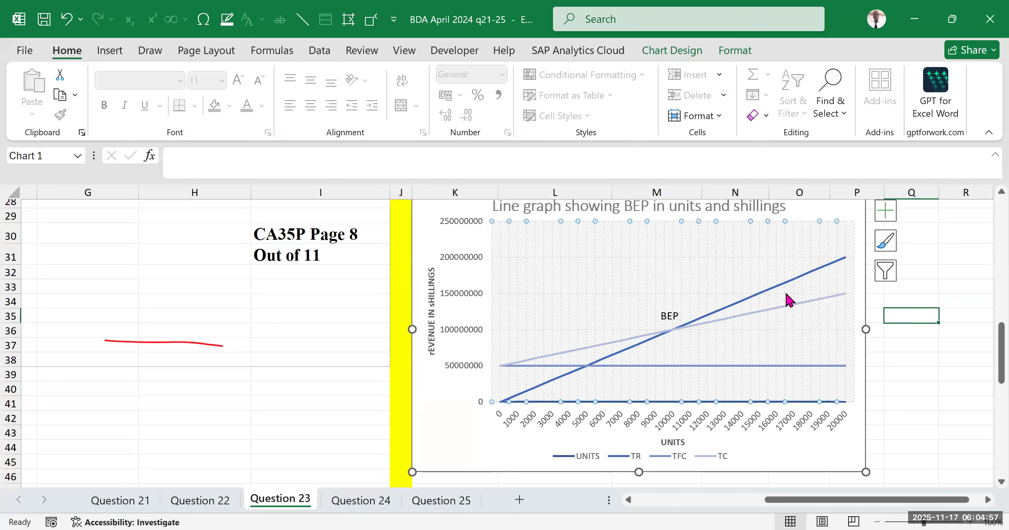
click(787, 301)
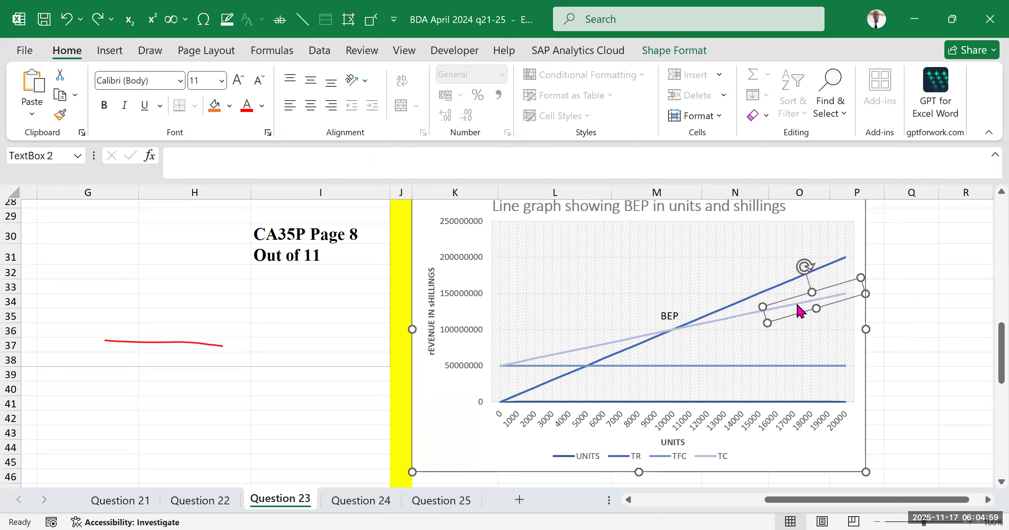
click(797, 304)
click(827, 279)
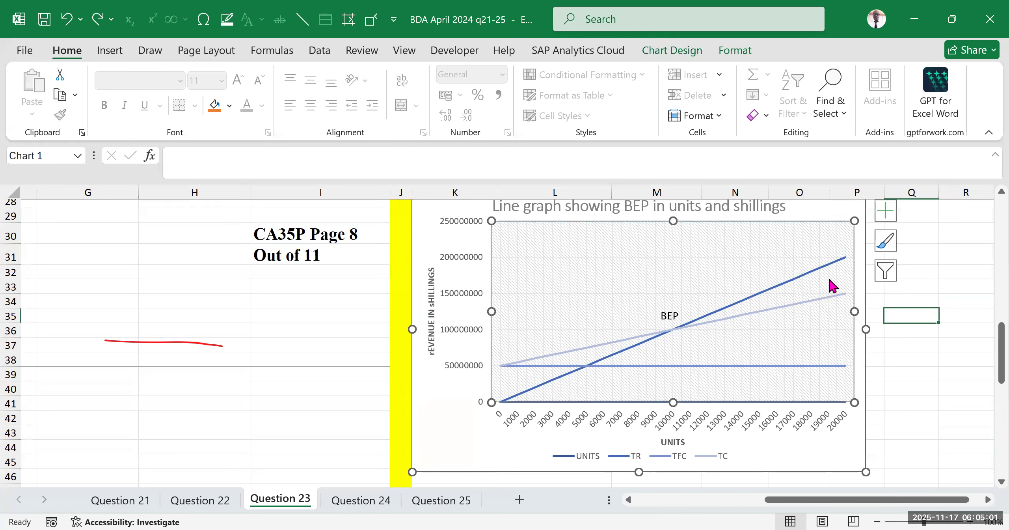
click(839, 301)
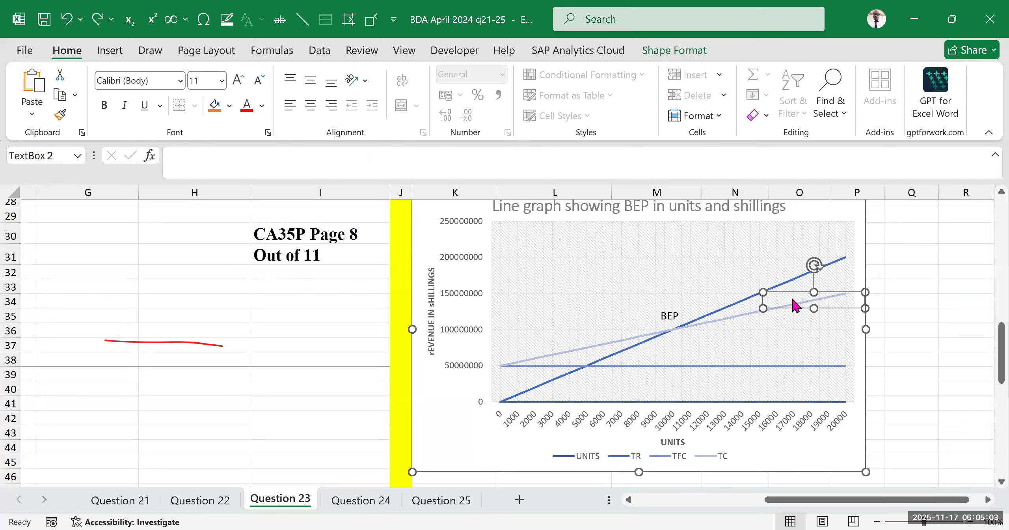
click(825, 296)
click(831, 300)
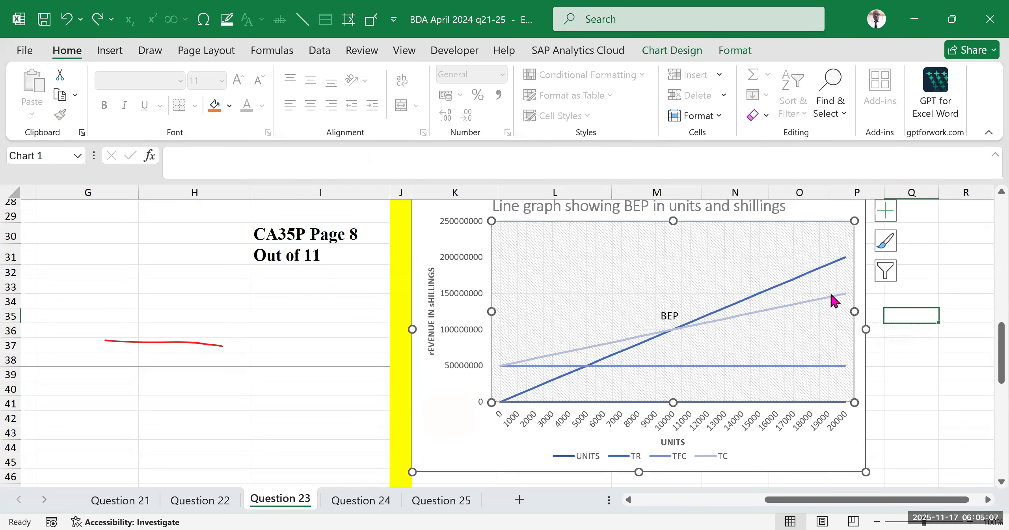
Enter "Profit Zone" in the new text box, tilt it along the lines' slope and place it between the TR and TC lines.
click(833, 301)
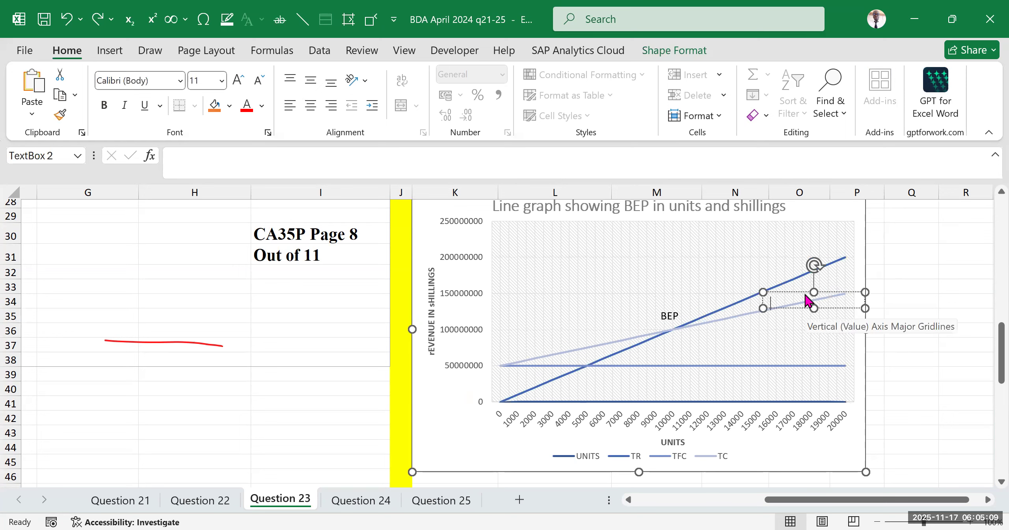
text(Profit Zone)
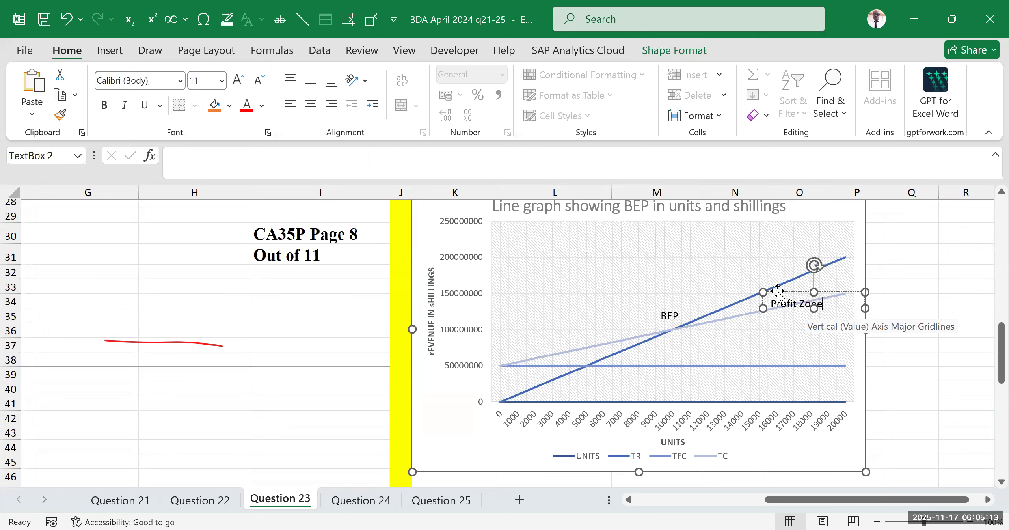
drag(808, 264, 796, 268)
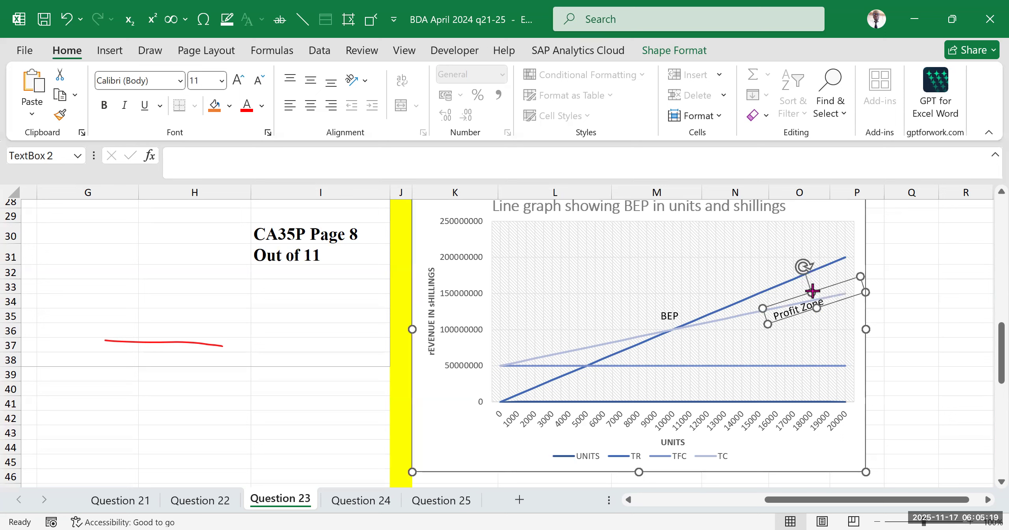
key(Up)
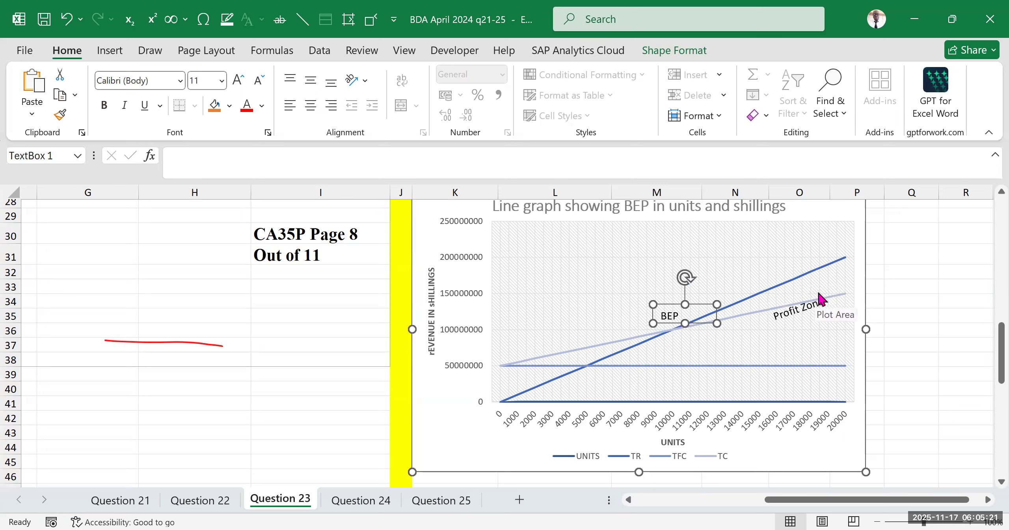
click(823, 306)
drag(825, 289, 817, 274)
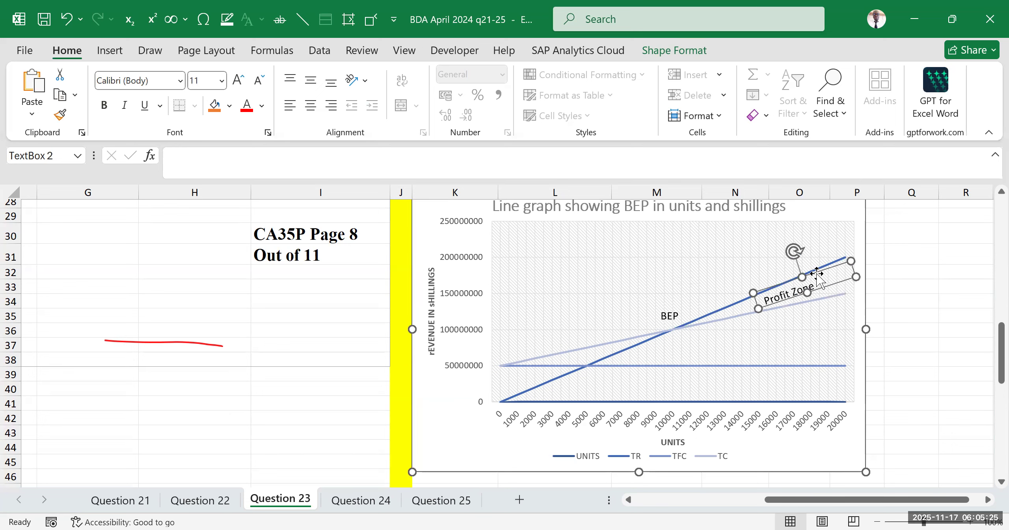
click(924, 271)
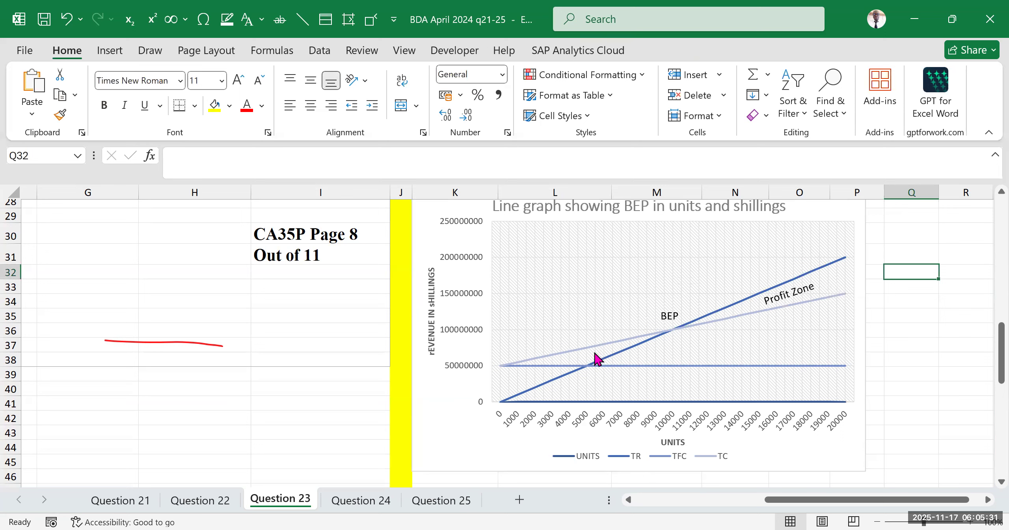
Recolor the line chart with the third Colorful palette, which starts with orange, yellow and green.
click(793, 355)
click(793, 355)
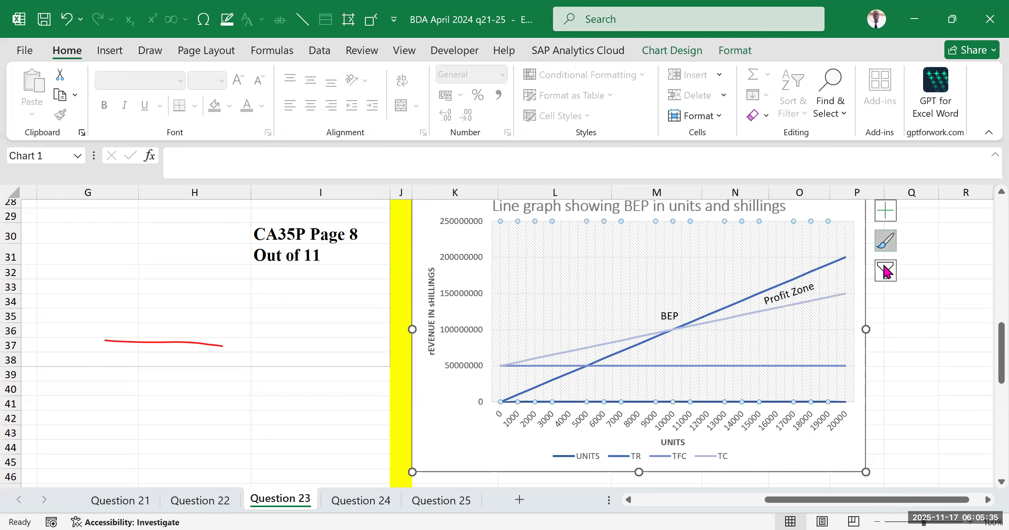
click(886, 241)
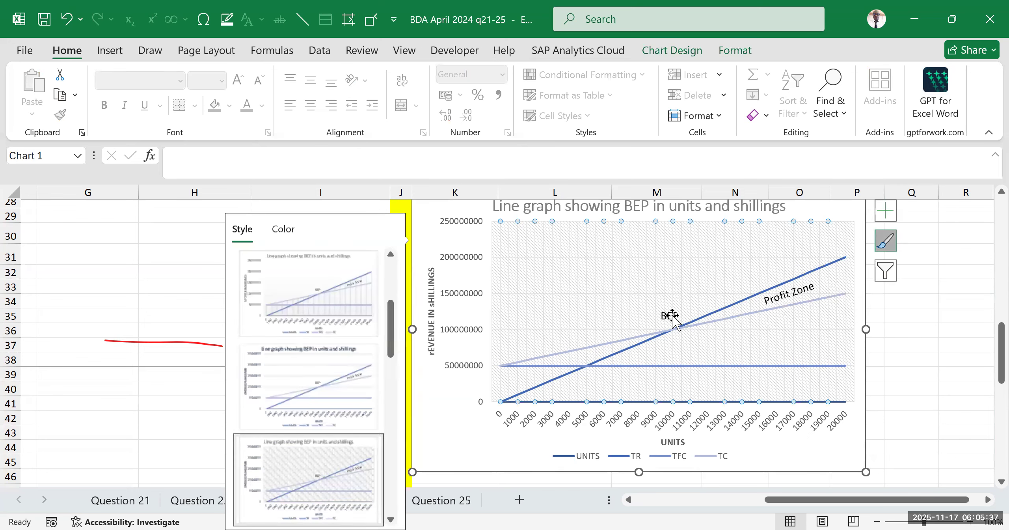
scroll(374, 376, down, 3)
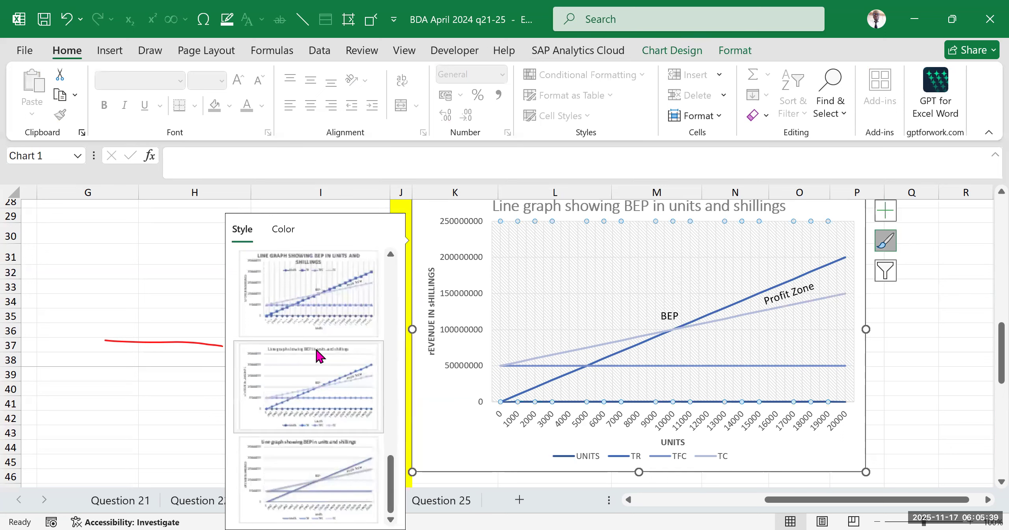
scroll(321, 323, up, 5)
click(286, 231)
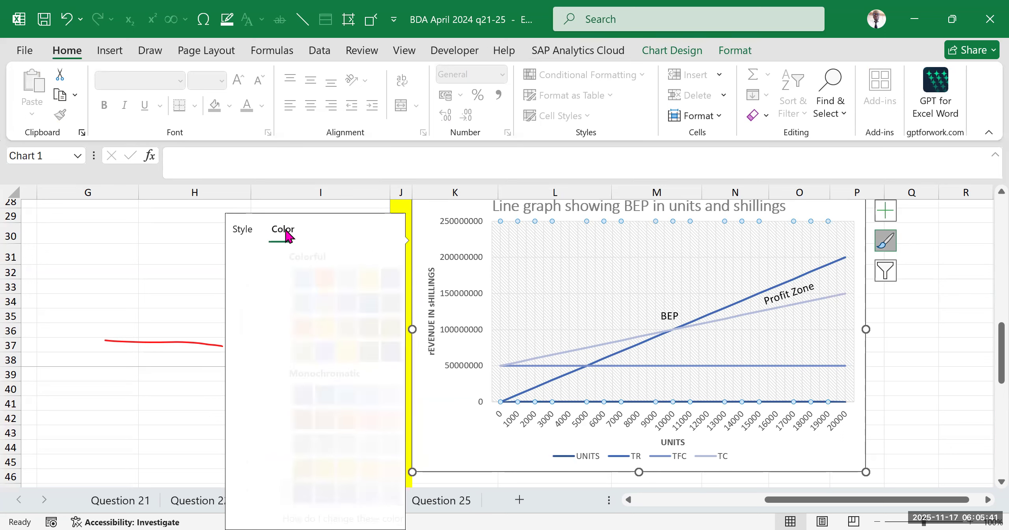
click(319, 327)
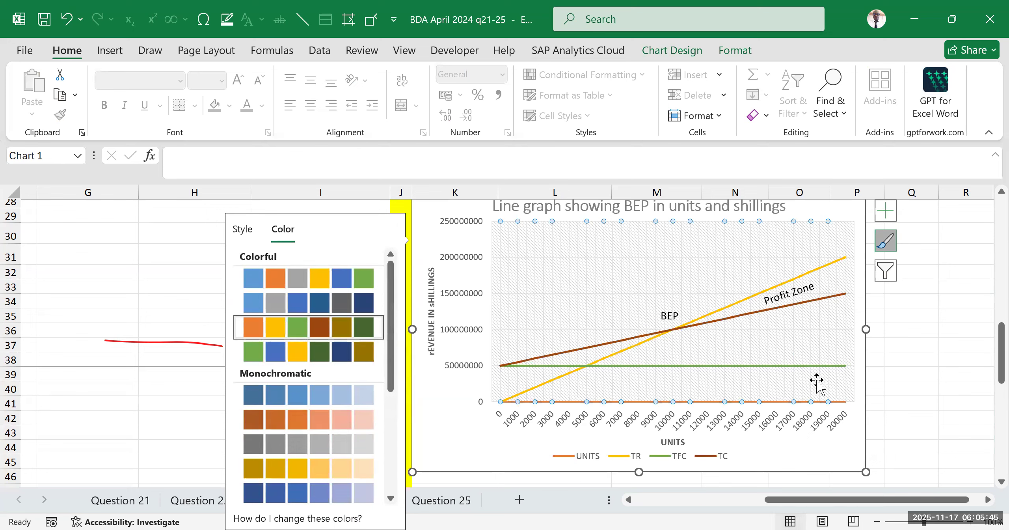
click(918, 342)
click(962, 423)
click(957, 315)
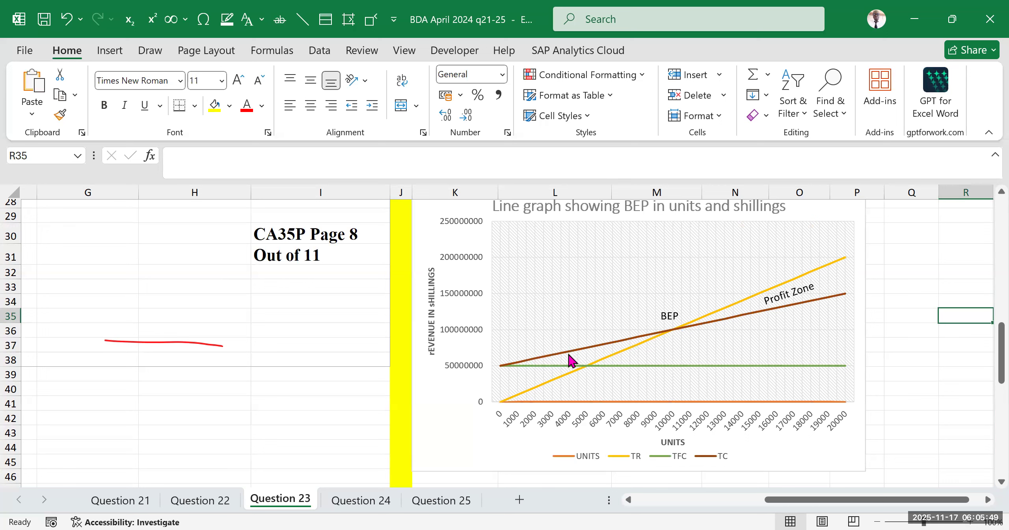
Draw a text box between the line chart's TC and TR lines below the break-even point and enter "Loss Zone" in it.
mouse_move(569, 359)
click(110, 50)
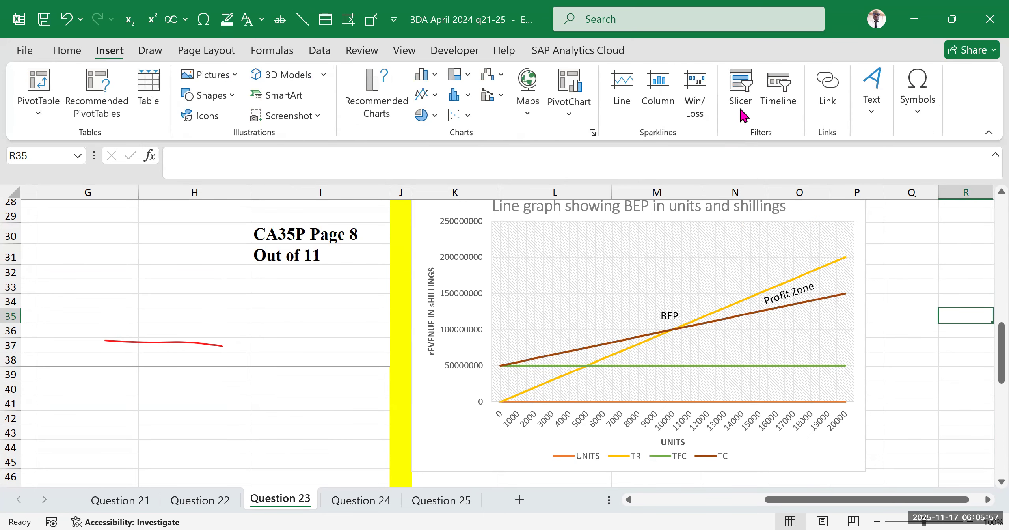
click(877, 114)
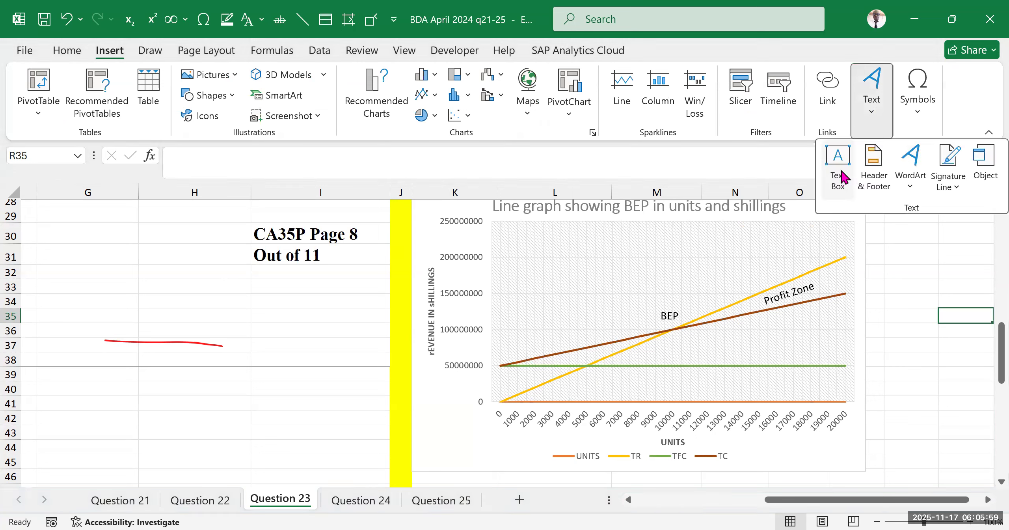
click(838, 166)
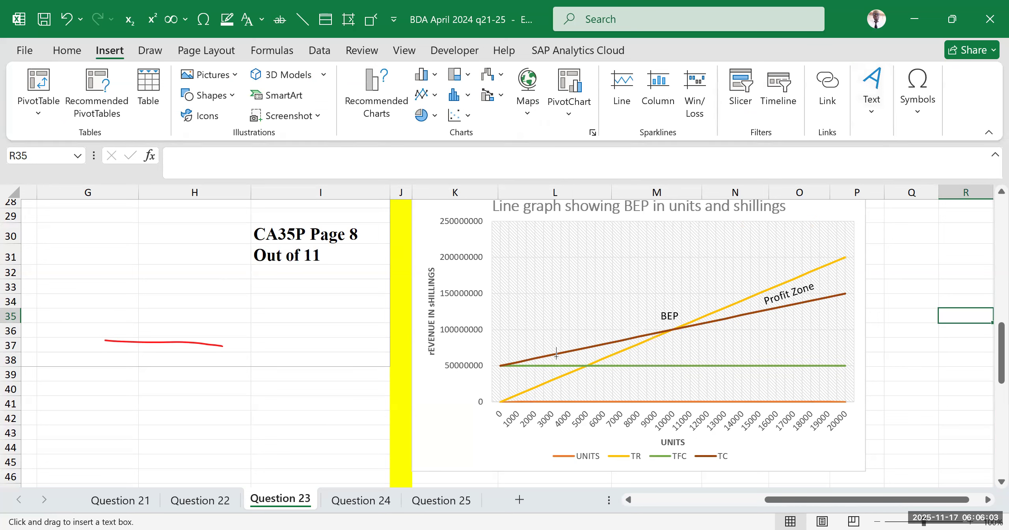
mouse_move(542, 357)
mouse_down()
mouse_move(618, 360)
mouse_move(577, 347)
mouse_up()
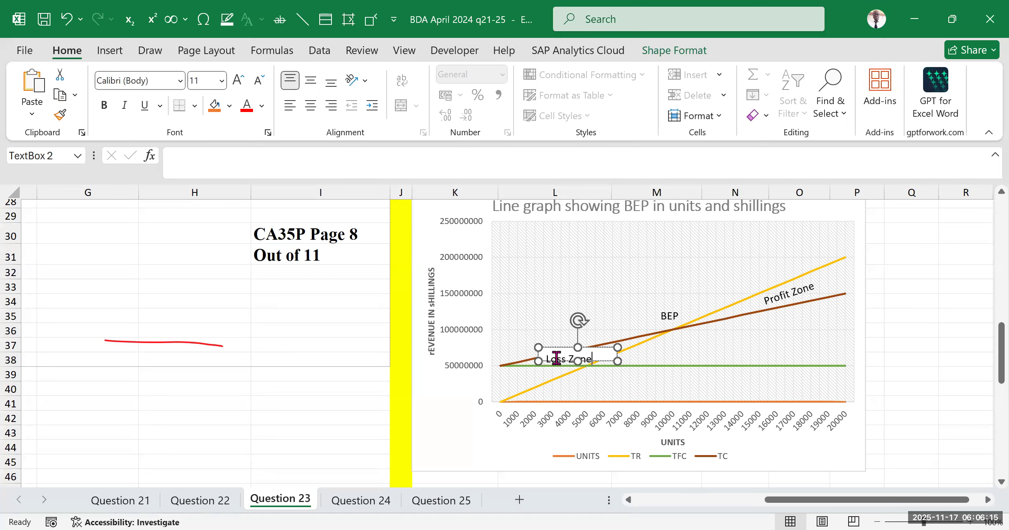
Enlarge the "Loss Zone" text box to fit its text, tilt it along the lines' slope and shift it slightly toward BEP.
drag(580, 366, 566, 368)
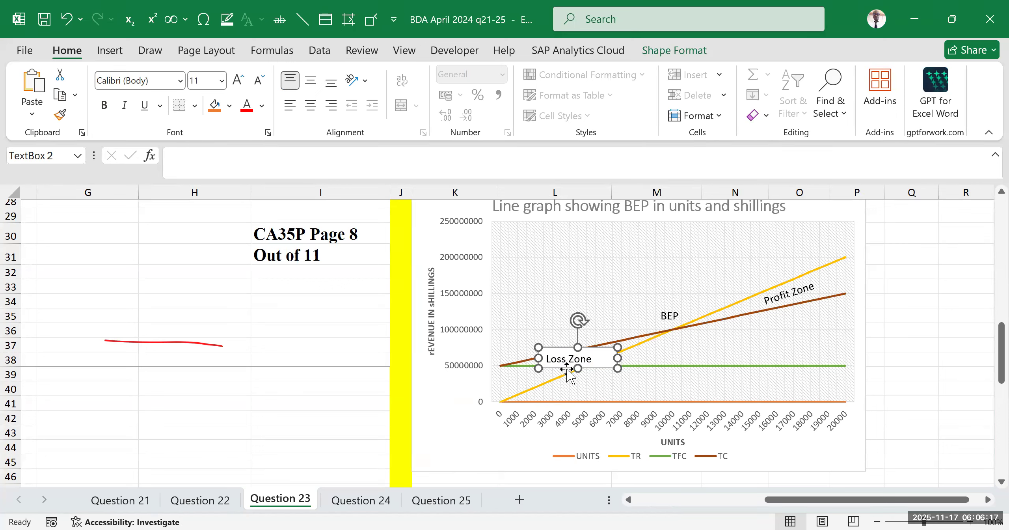
drag(576, 323, 572, 334)
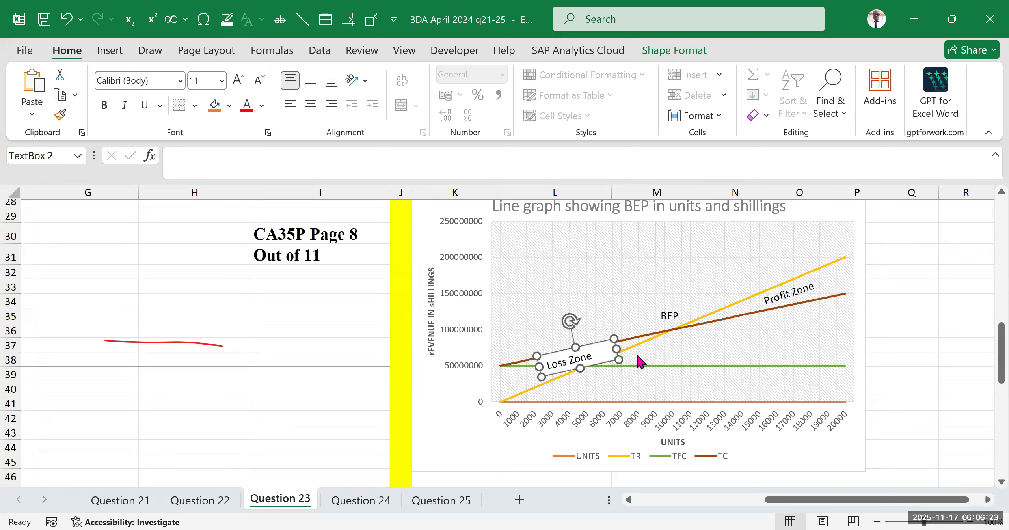
drag(603, 343, 613, 340)
click(902, 302)
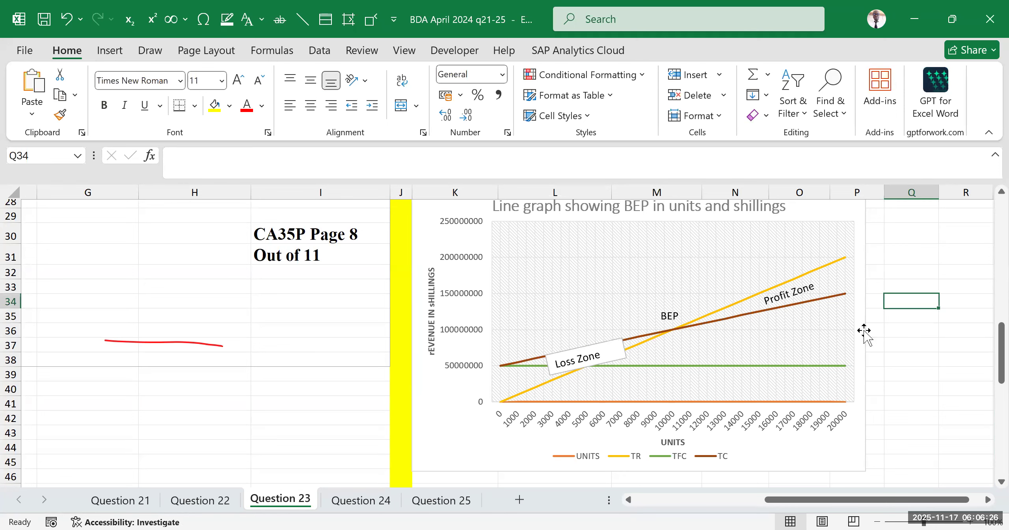
click(611, 347)
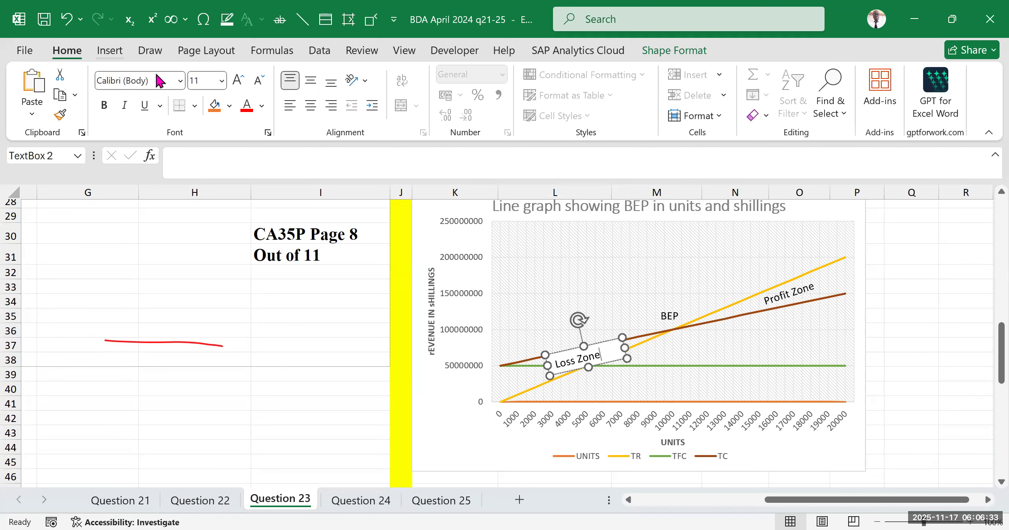
click(110, 51)
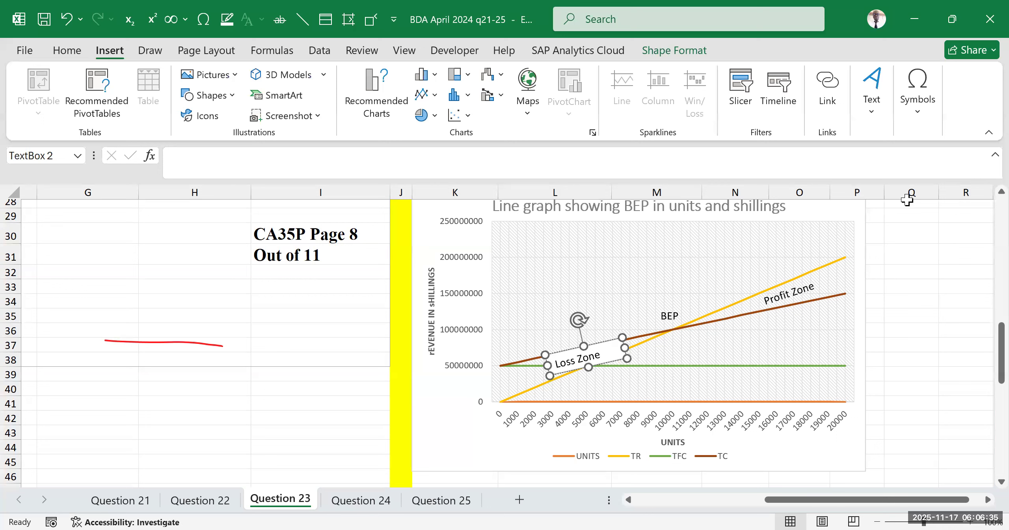
click(875, 114)
click(831, 177)
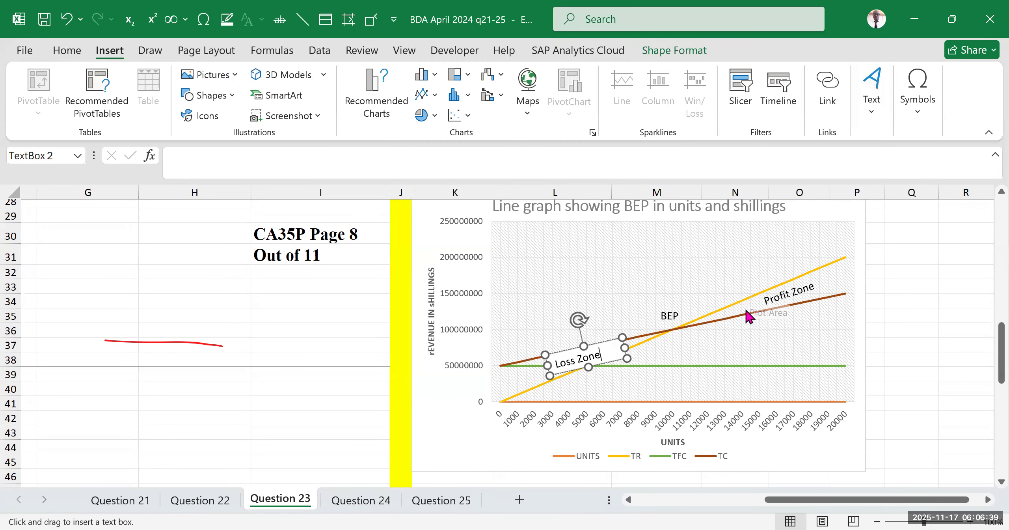
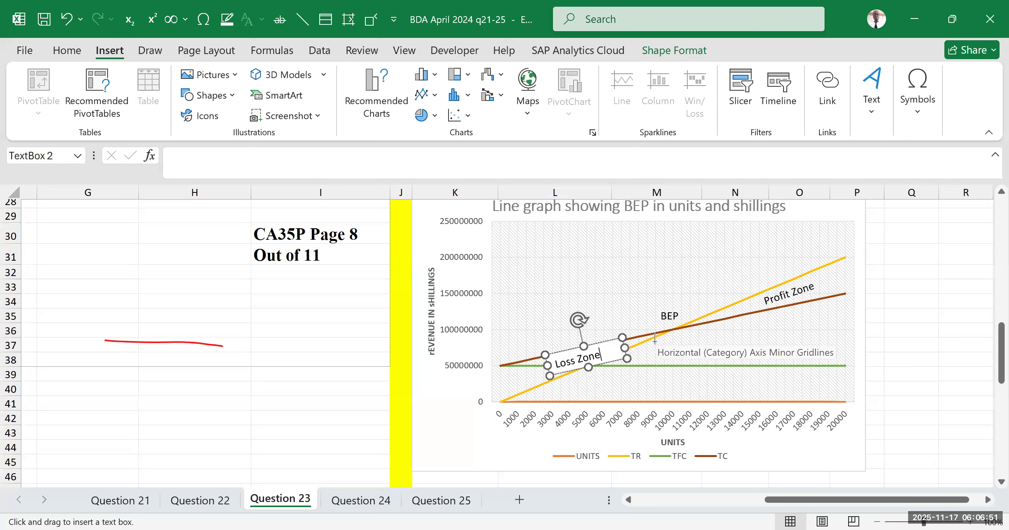
click(876, 288)
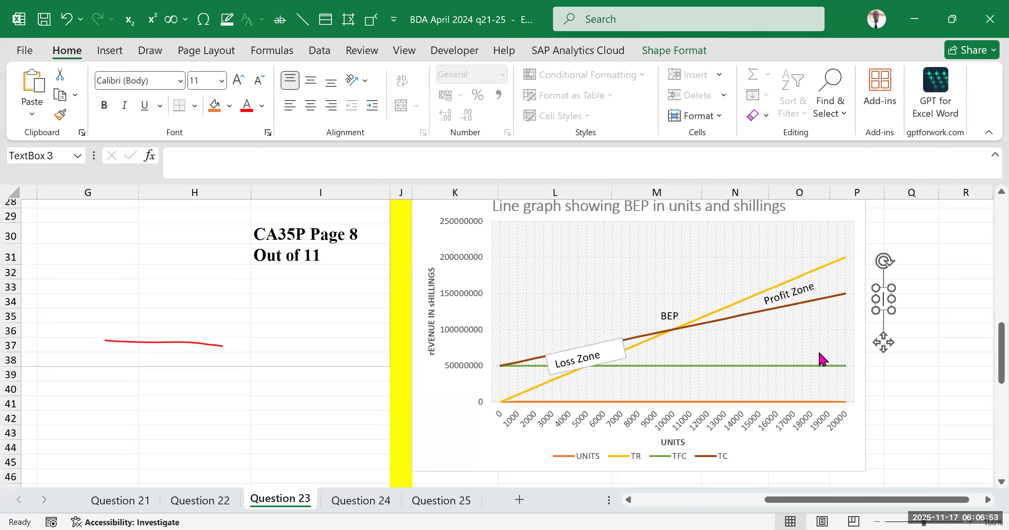
click(936, 372)
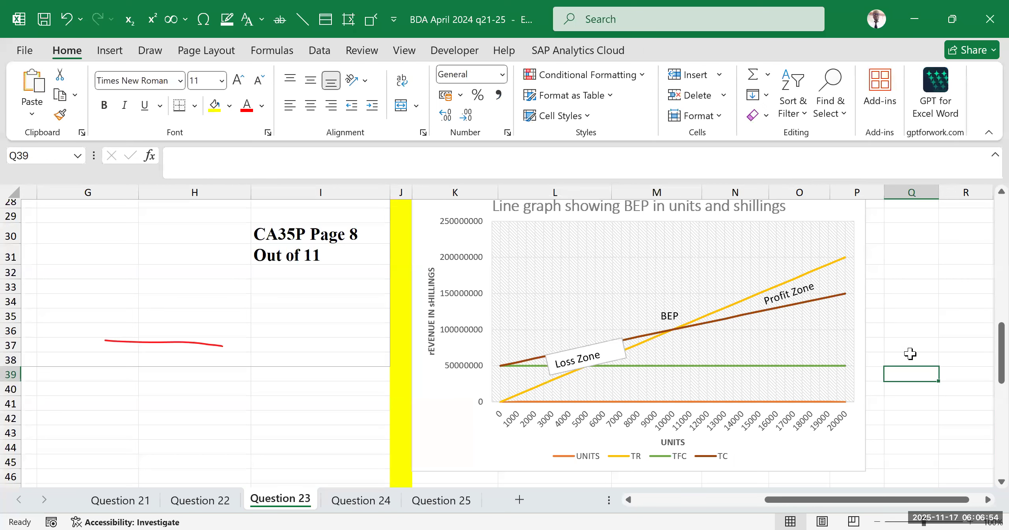
Delete the tilted "Loss Zone" text box from the line chart.
click(605, 349)
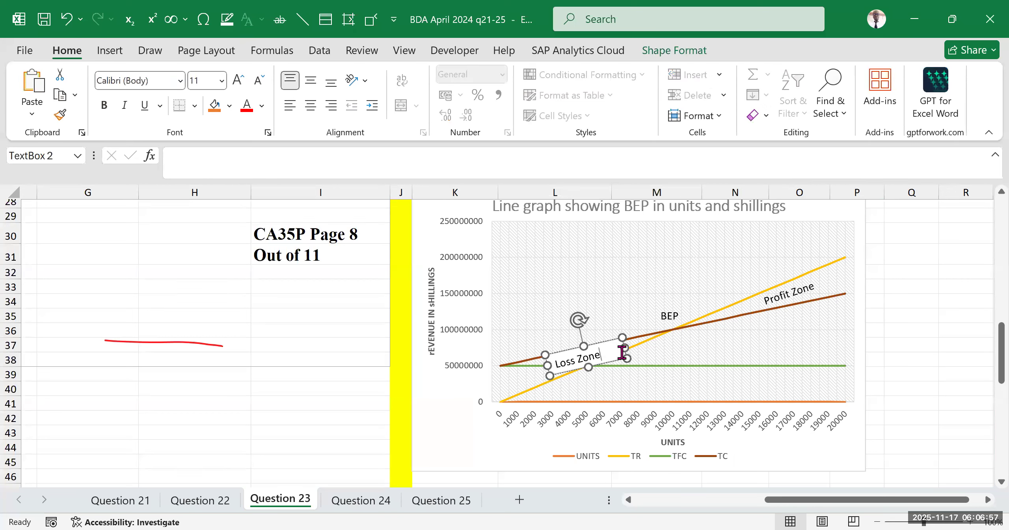
click(801, 292)
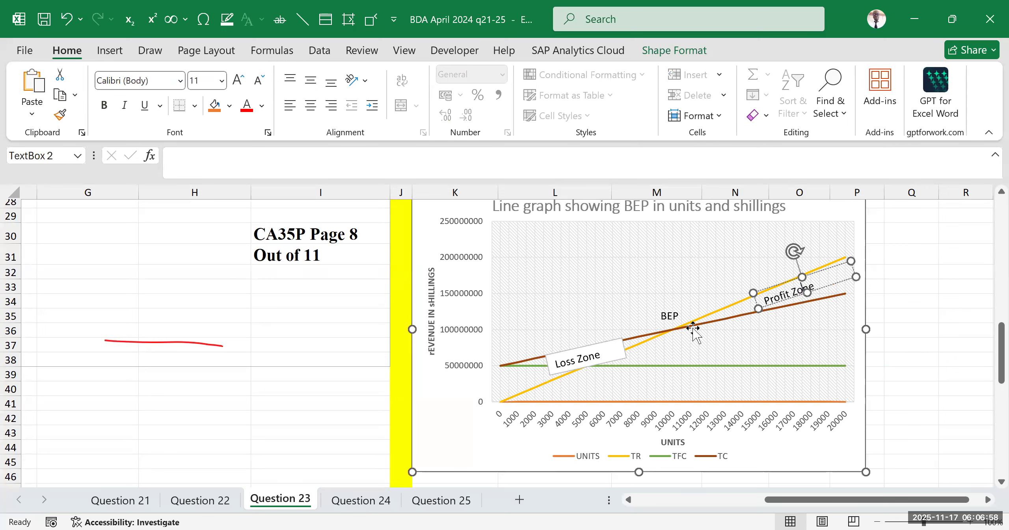
click(593, 347)
key(Delete)
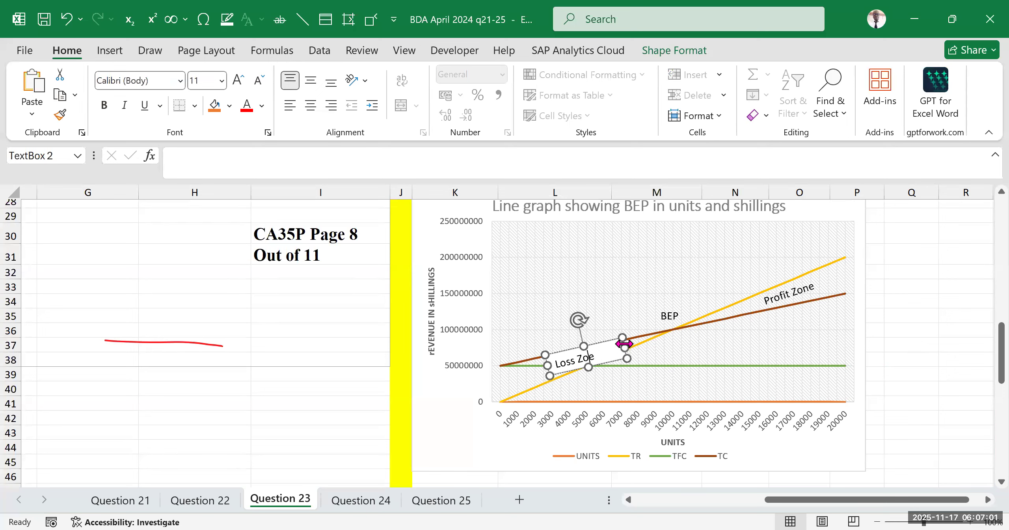
click(624, 336)
key(Delete)
key(Delete)
click(588, 349)
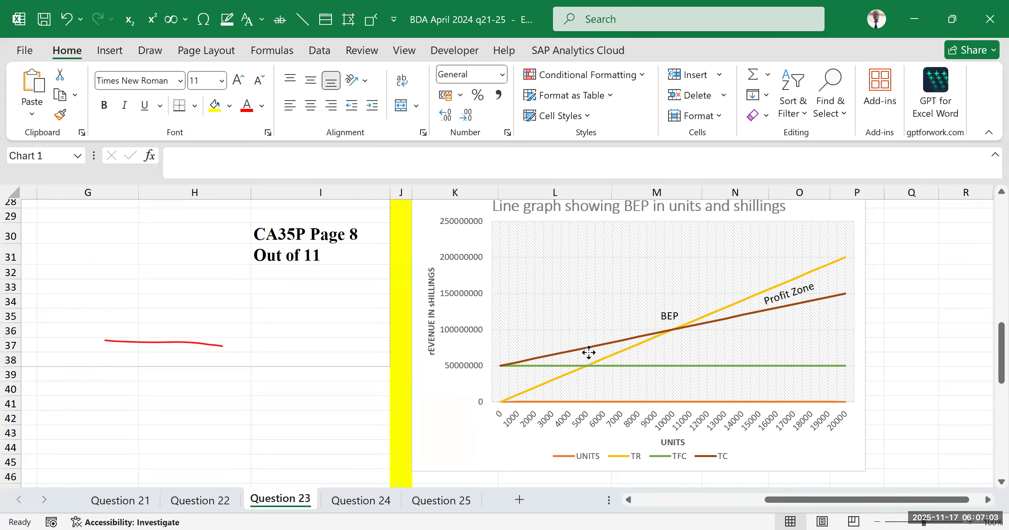
click(935, 312)
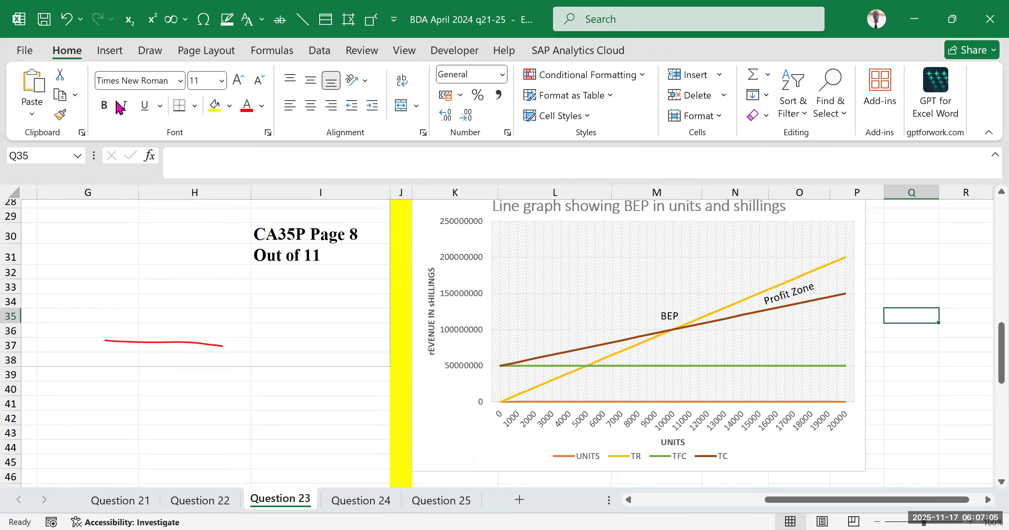
Add a text box reading "Loss zone" between the TC and TR lines near 4000 to 7000 units and tilt it along their slope.
click(110, 51)
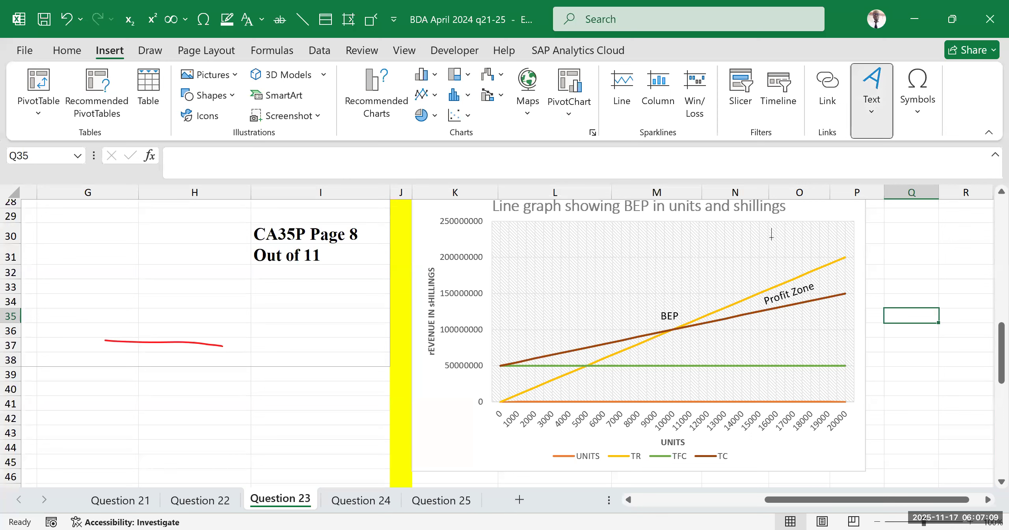
drag(560, 354, 620, 369)
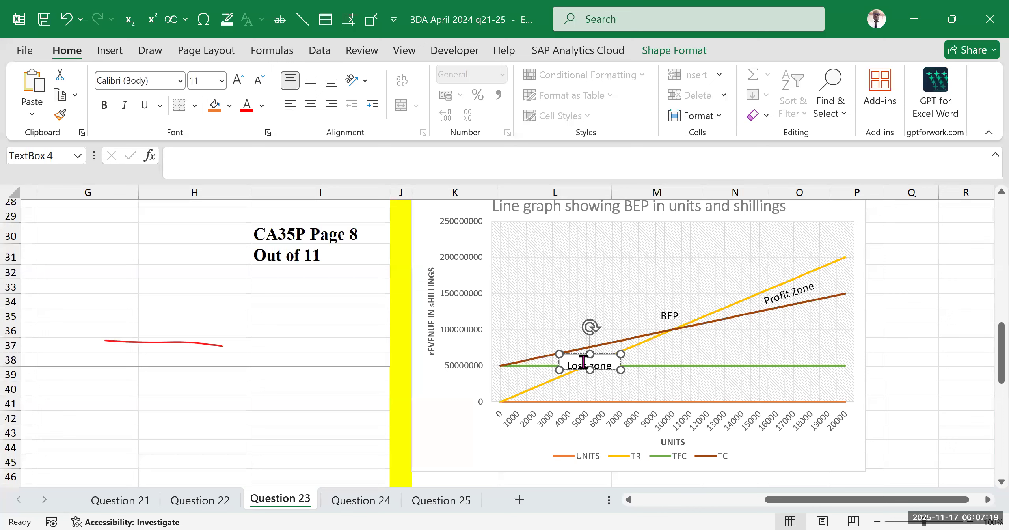
click(922, 305)
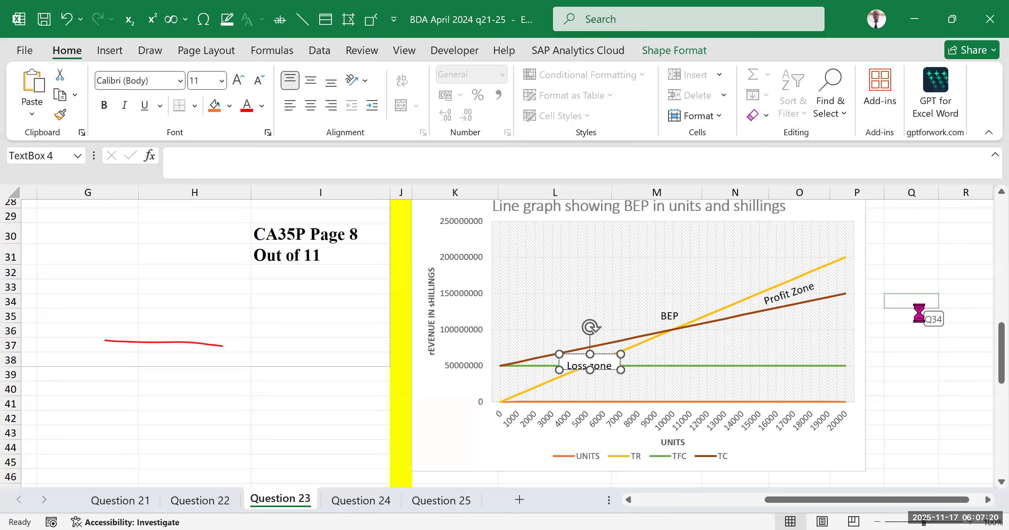
click(599, 363)
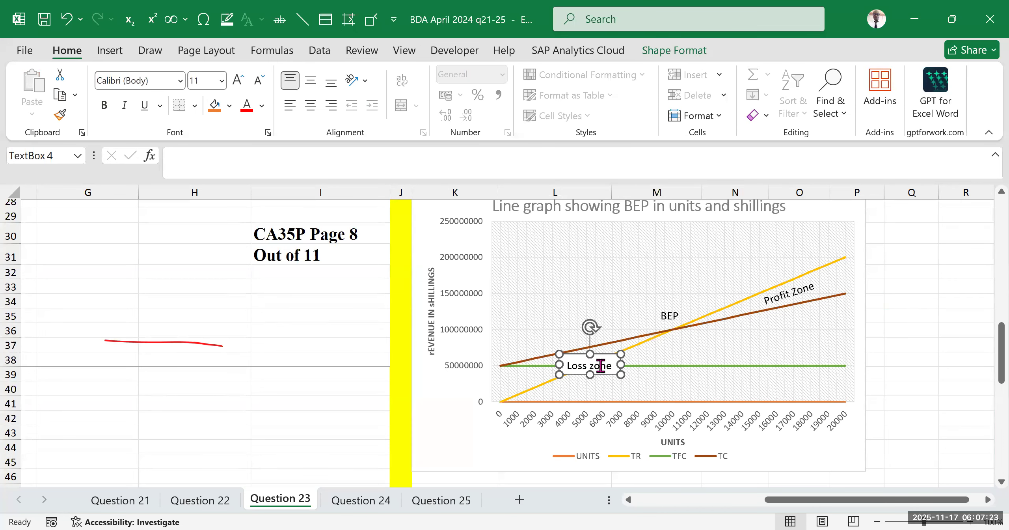
drag(590, 327, 602, 342)
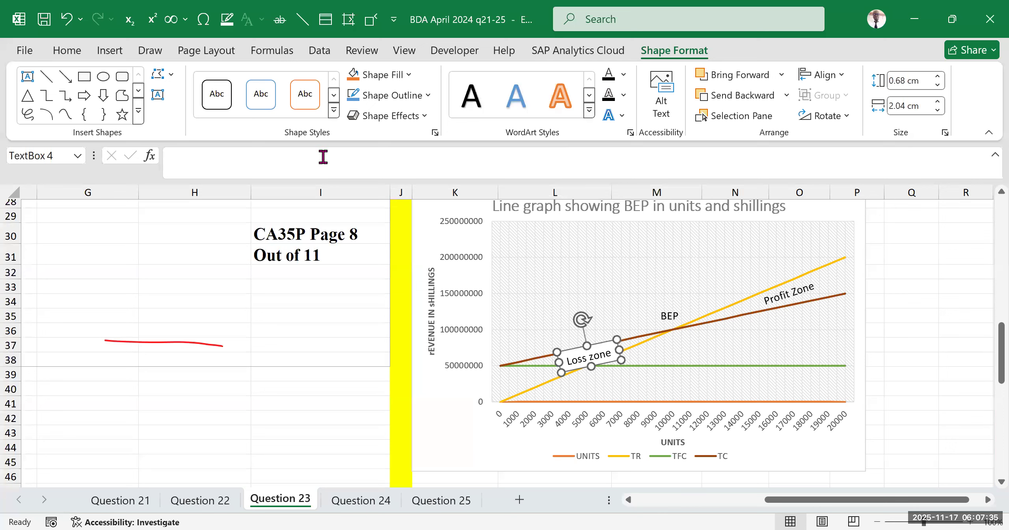
Remove the outline from the "Loss zone" text box.
click(431, 96)
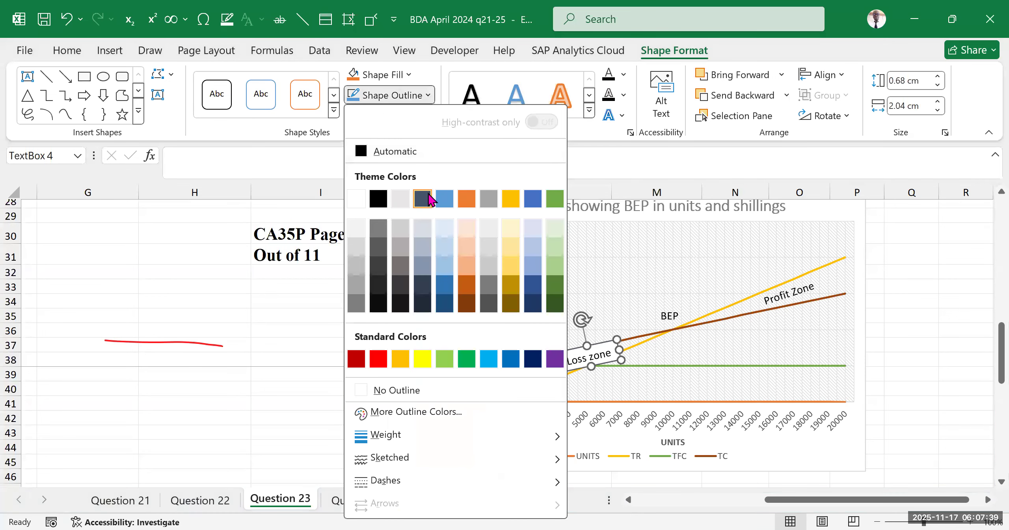
click(387, 391)
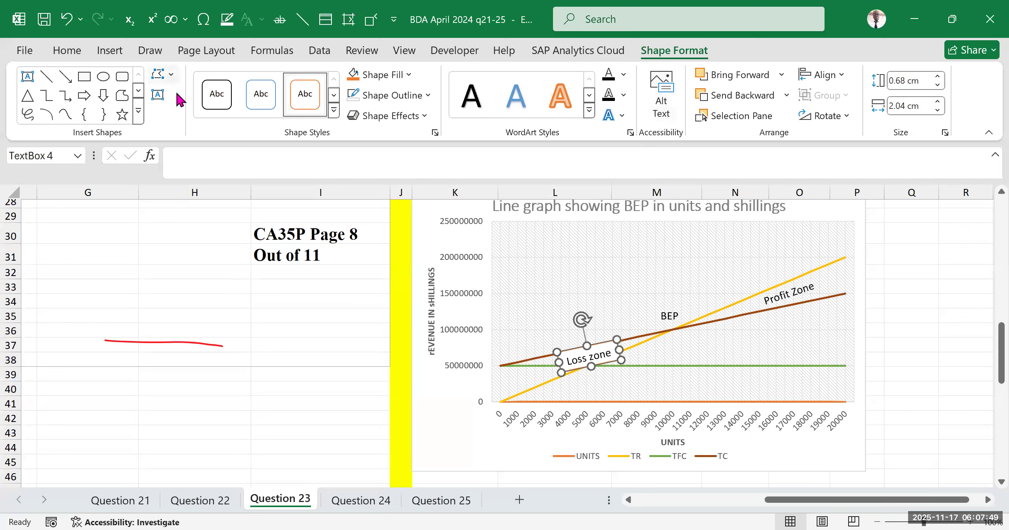
click(425, 117)
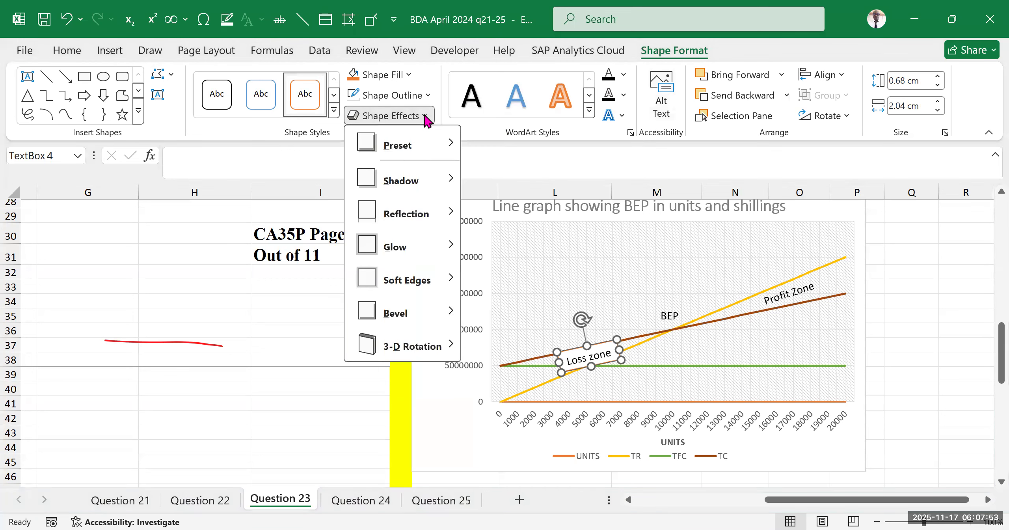
click(428, 96)
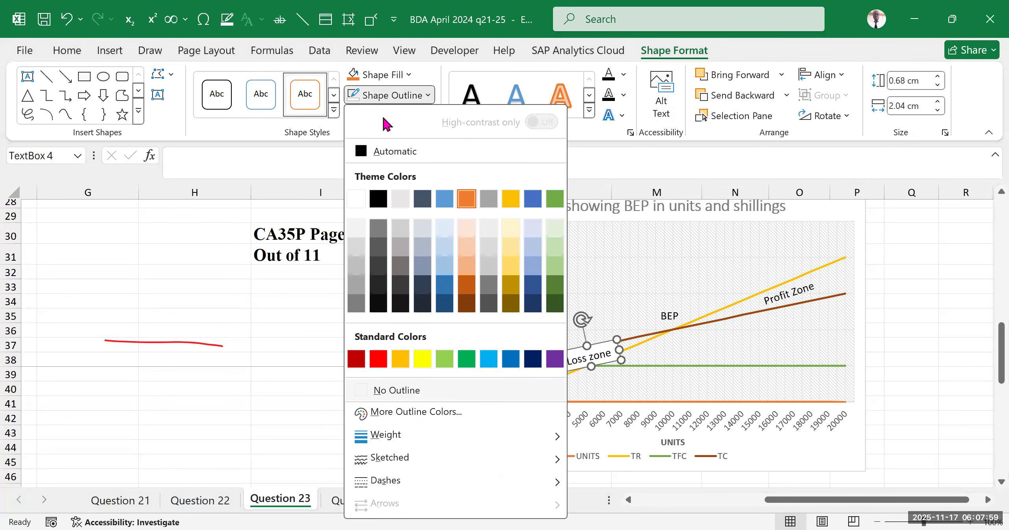
click(391, 95)
click(407, 75)
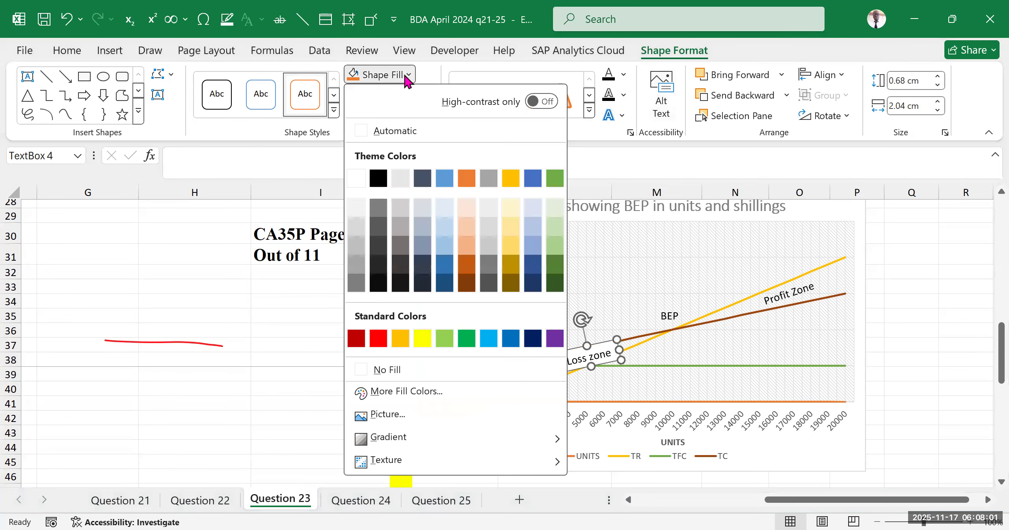
click(955, 232)
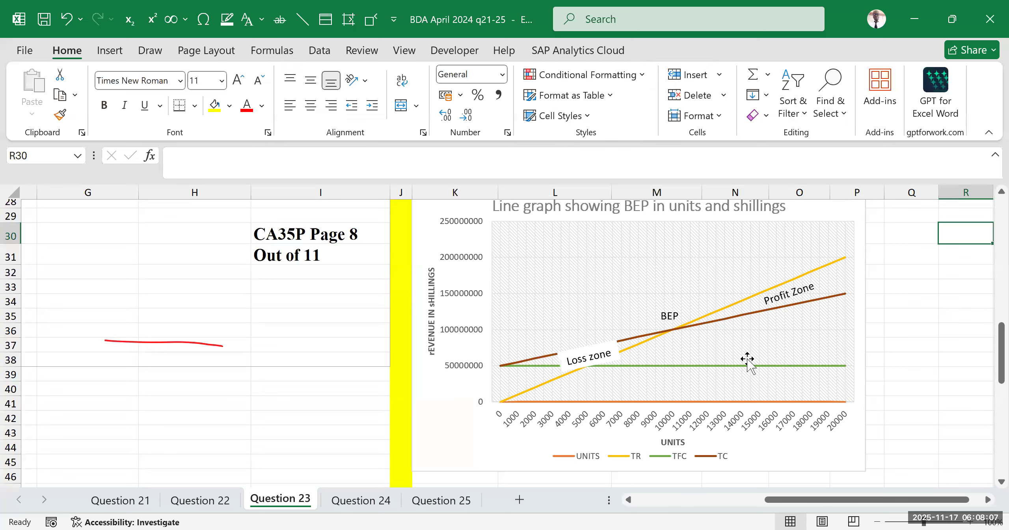
Trim the upper edge of the "Loss zone" text box and nudge it slightly upward between the TC and TR lines.
click(589, 351)
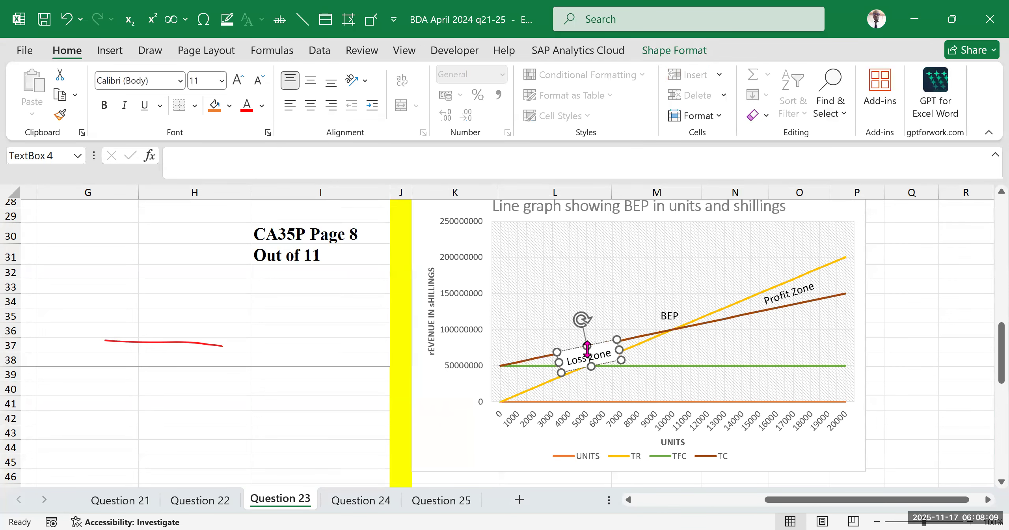
drag(587, 348, 592, 358)
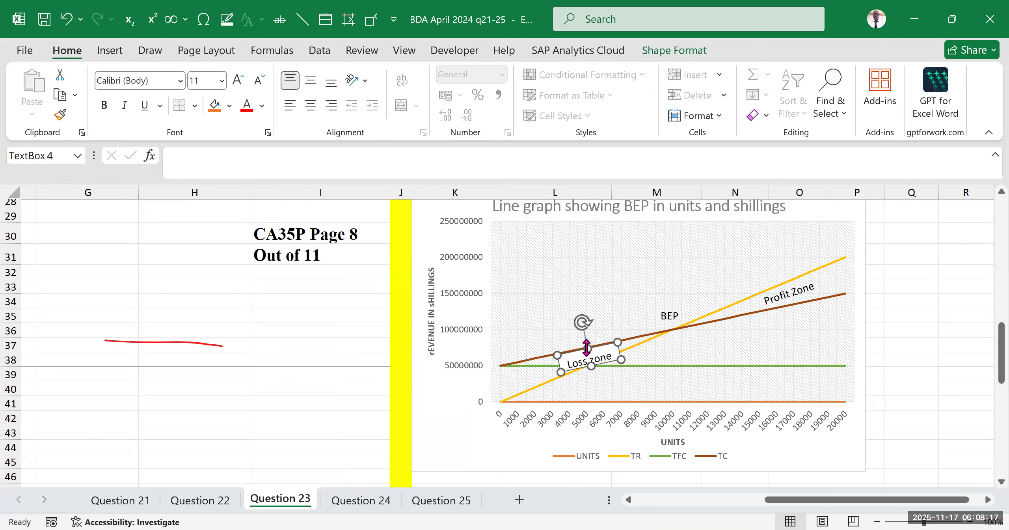
key(Up)
key(Up)
key(Up)
key(Up)
key(Up)
key(Up)
key(Up)
key(Up)
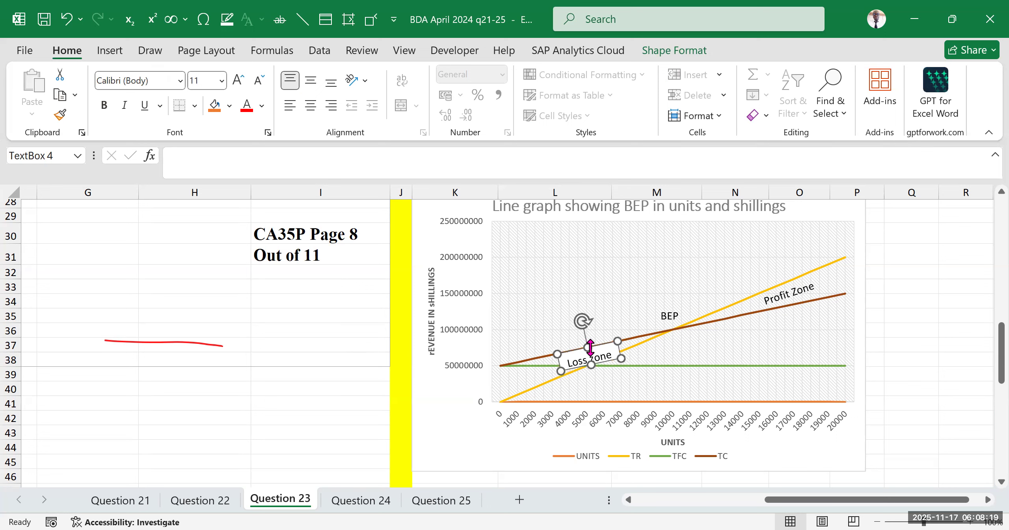
key(Down)
key(Down)
key(Down)
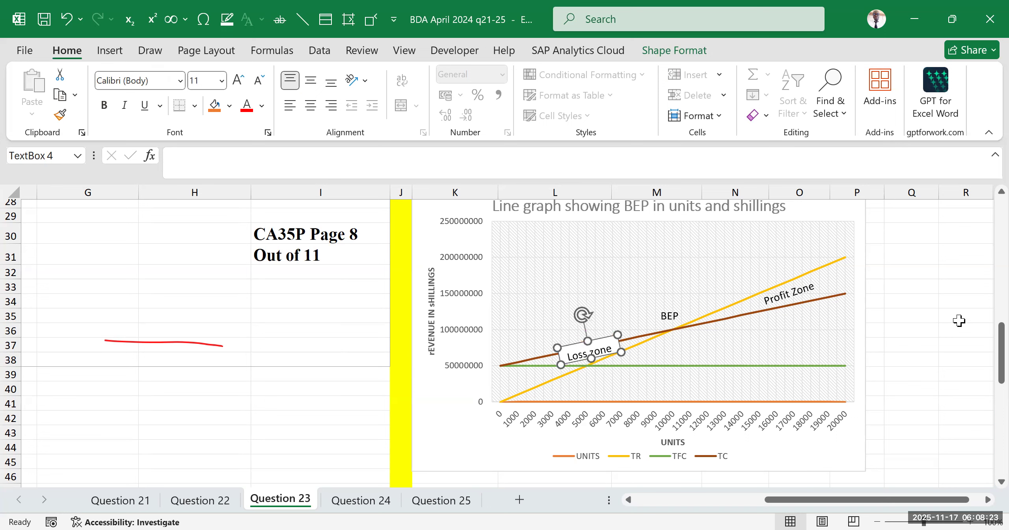
click(913, 286)
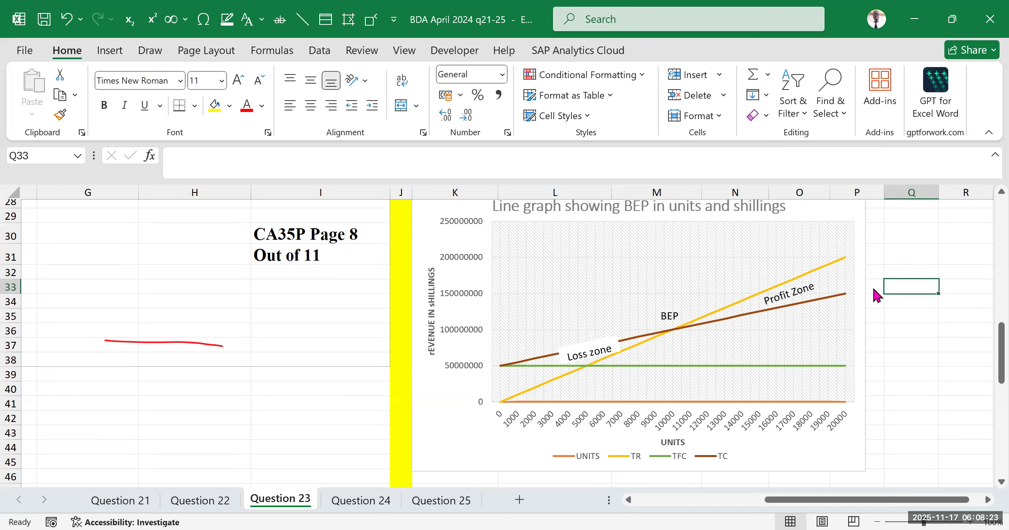
click(330, 82)
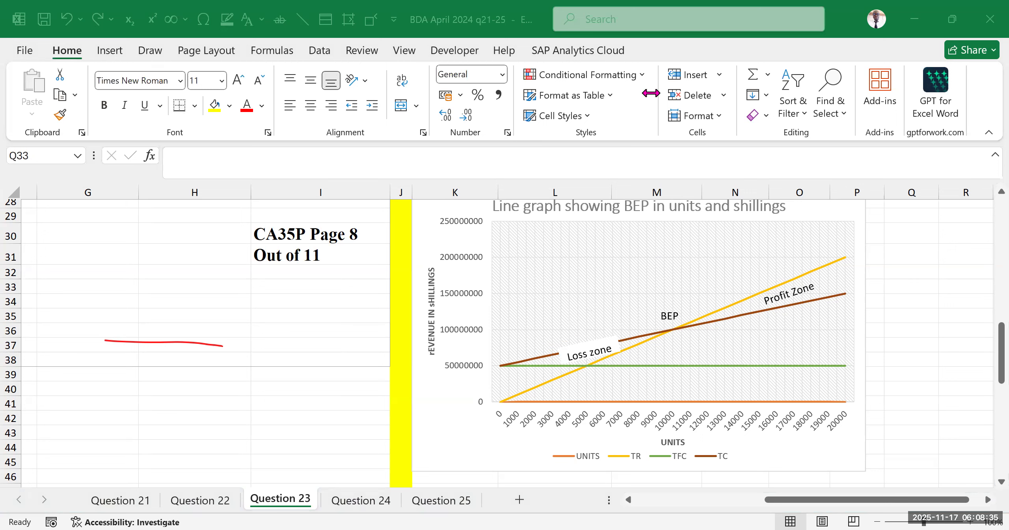
click(906, 256)
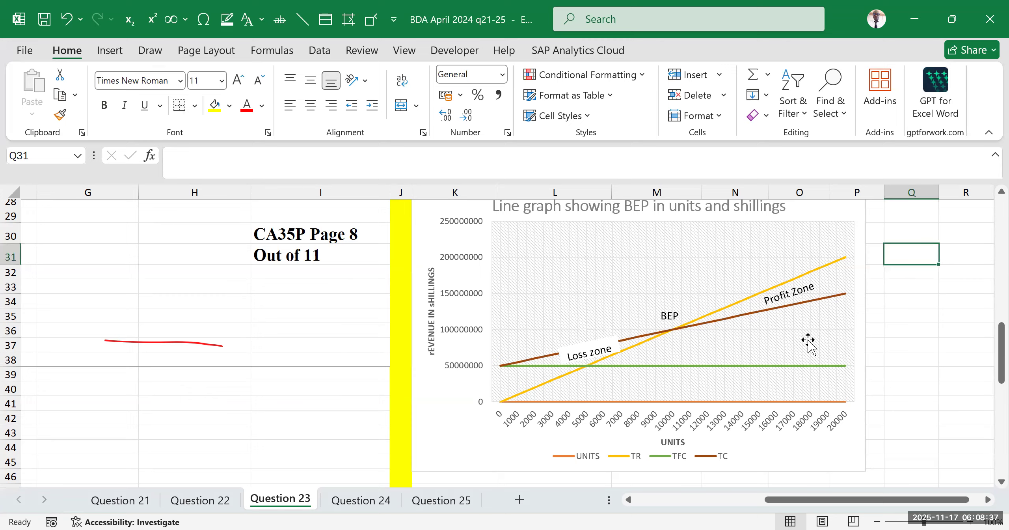
scroll(807, 340, up, 5)
scroll(538, 341, up, 4)
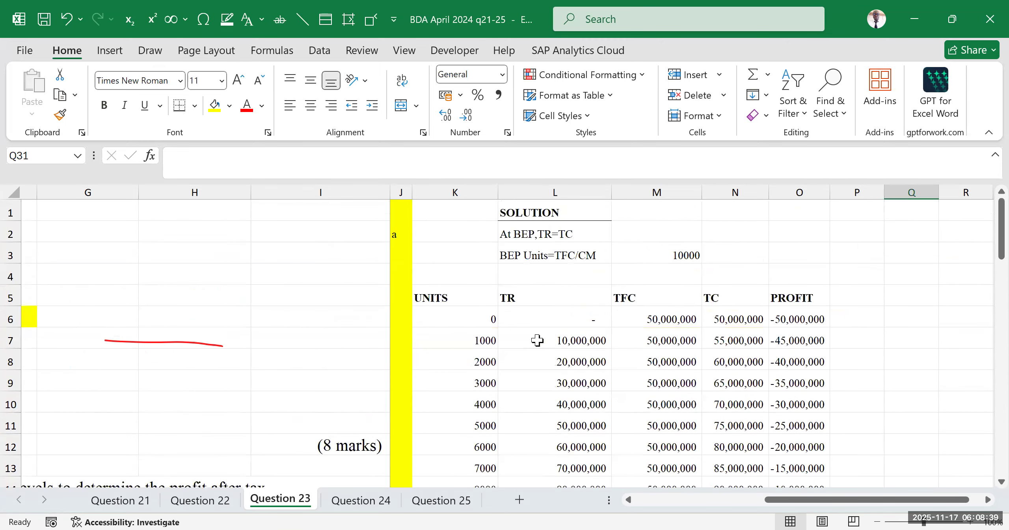
scroll(537, 340, down, 8)
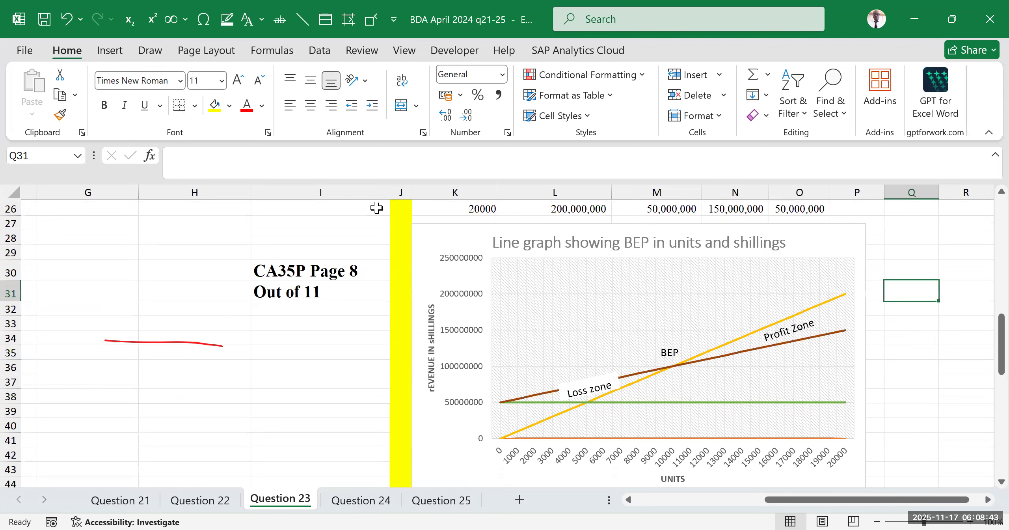
key(alt+Tab)
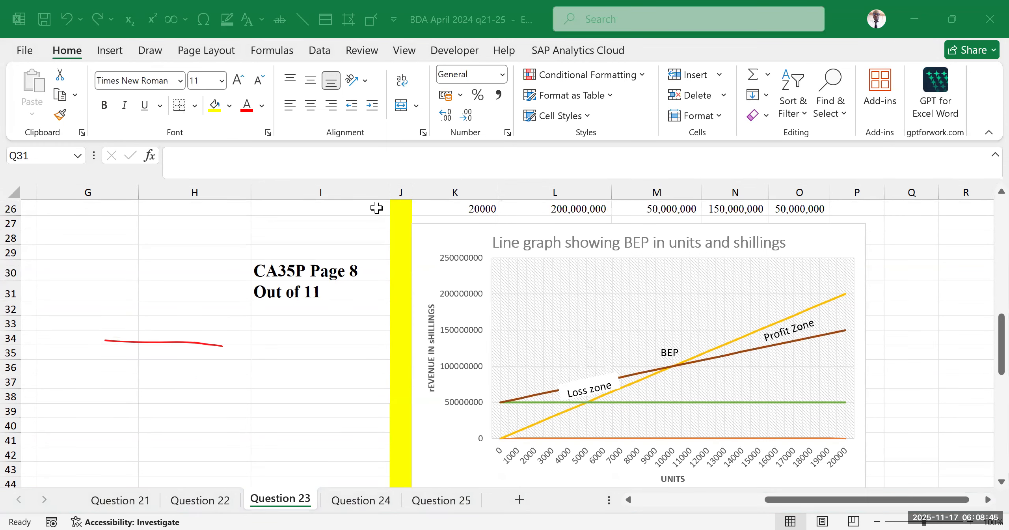
click(914, 287)
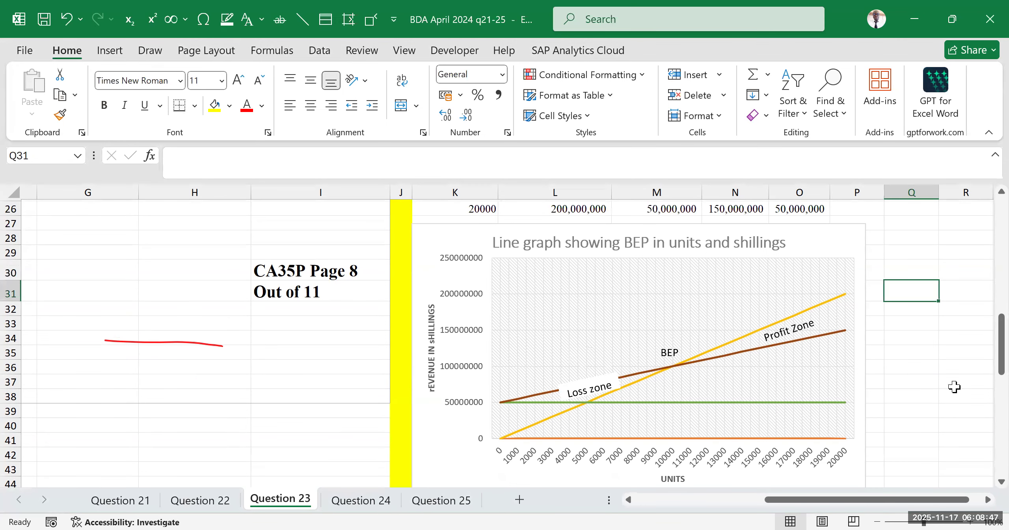
click(876, 335)
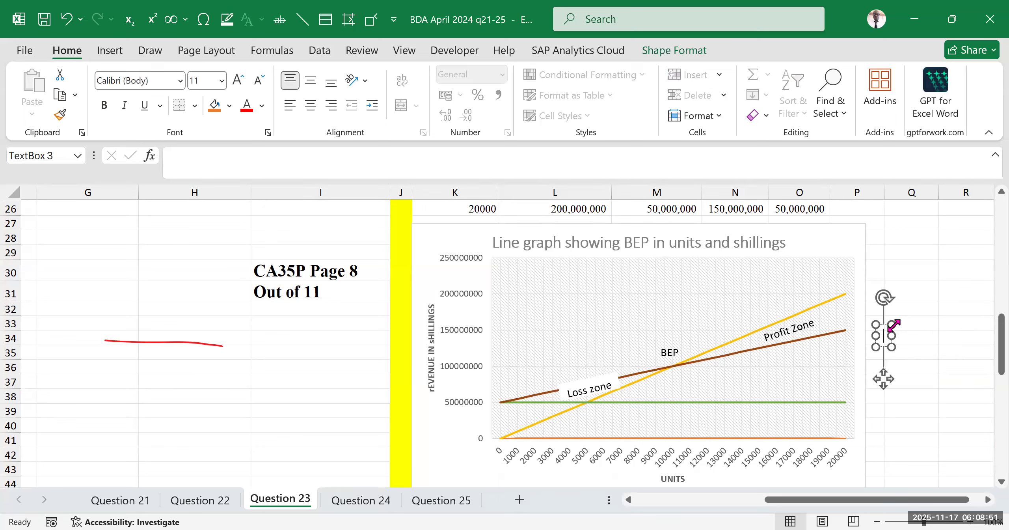
click(976, 310)
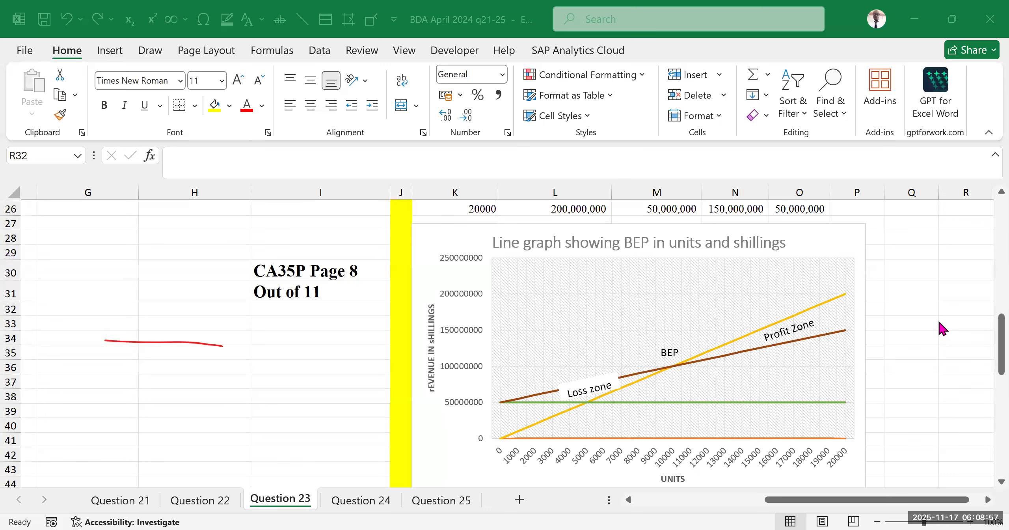
click(624, 72)
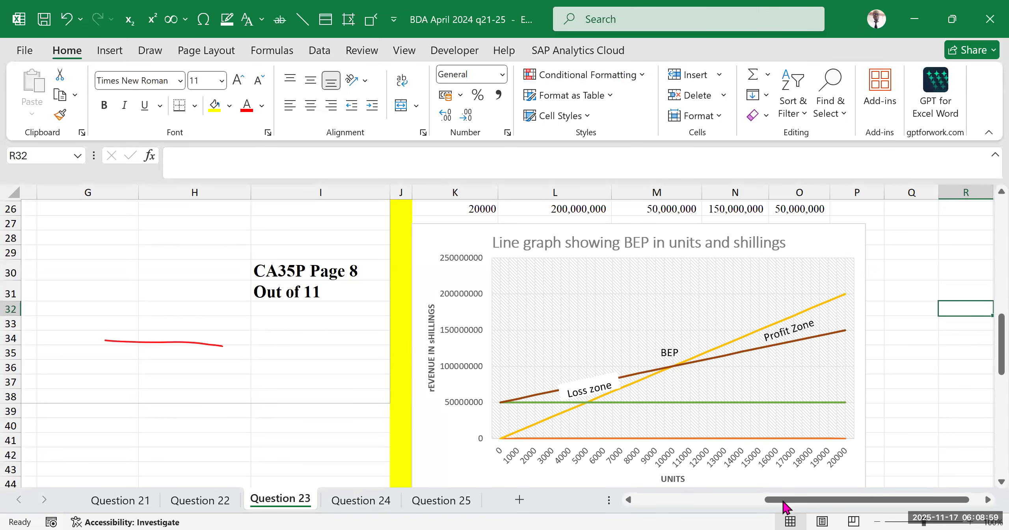
Review part (a) of the question about determining the breakeven point and indicating the profit and loss zones on a graph.
drag(778, 507, 576, 500)
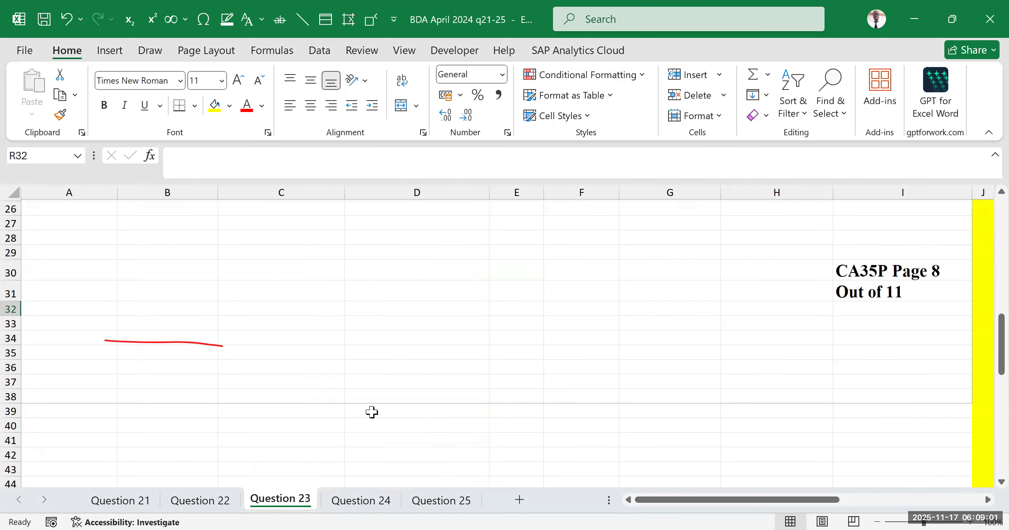
scroll(371, 412, up, 7)
click(197, 374)
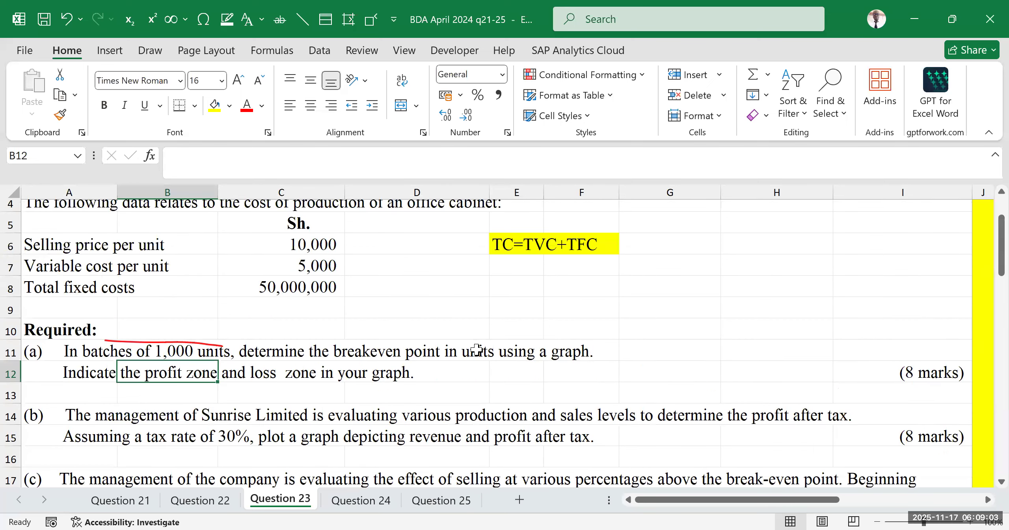
drag(781, 302, 773, 286)
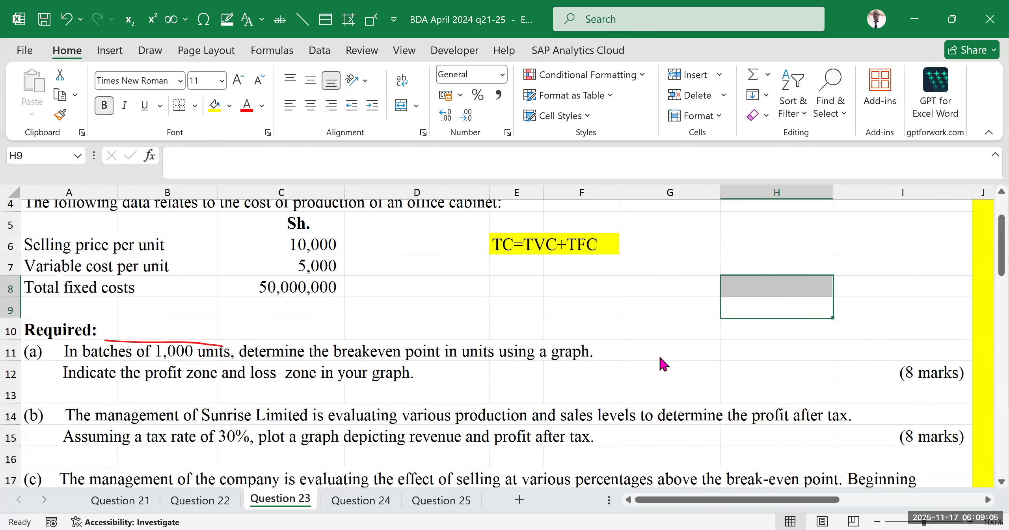
click(240, 406)
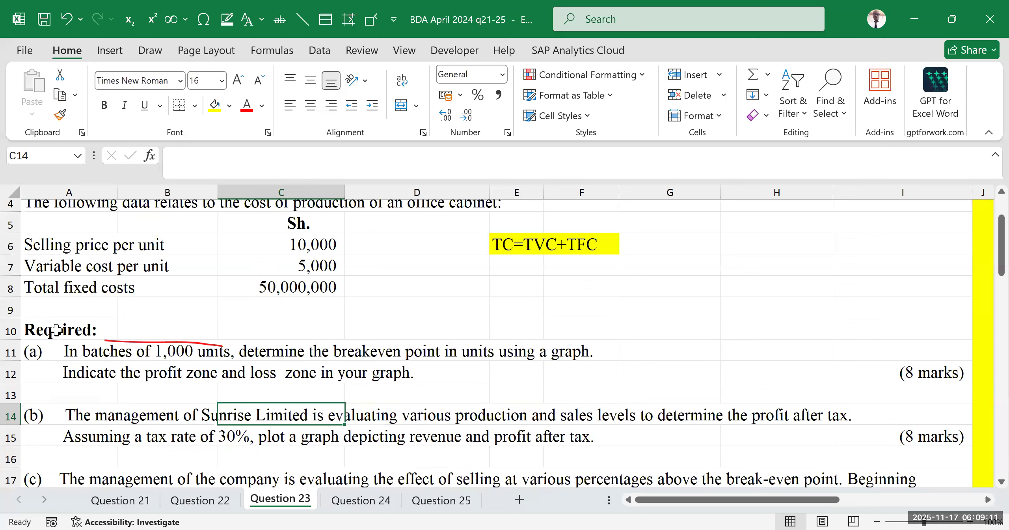
drag(43, 351, 406, 359)
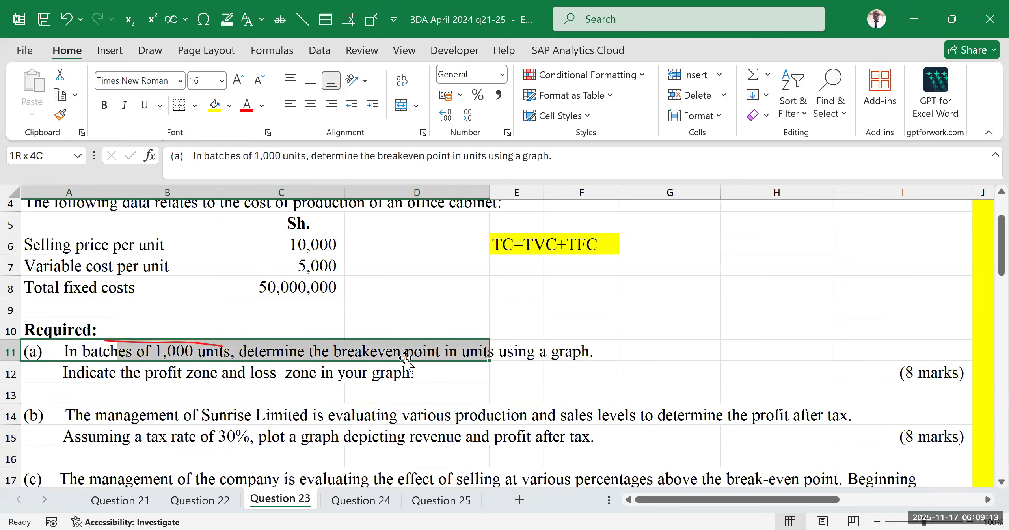
click(408, 353)
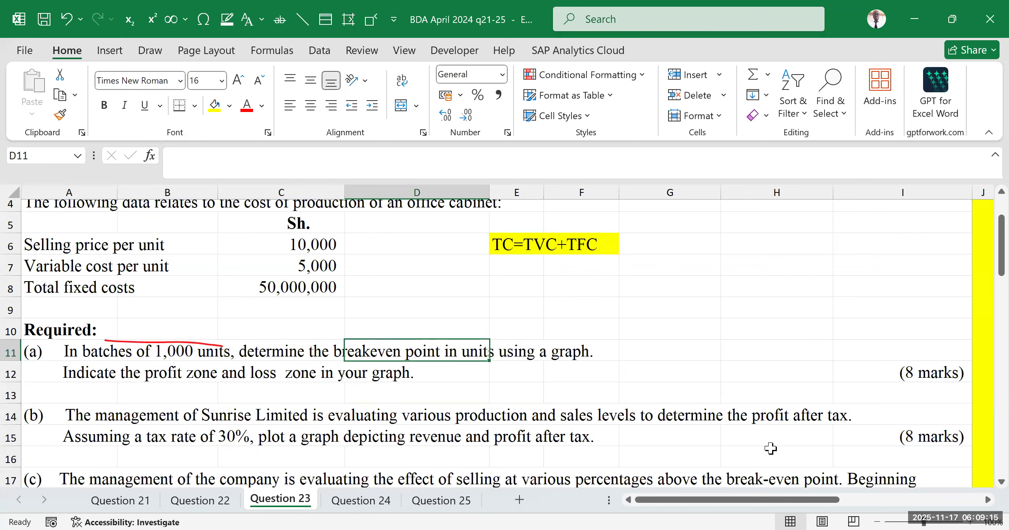
click(918, 364)
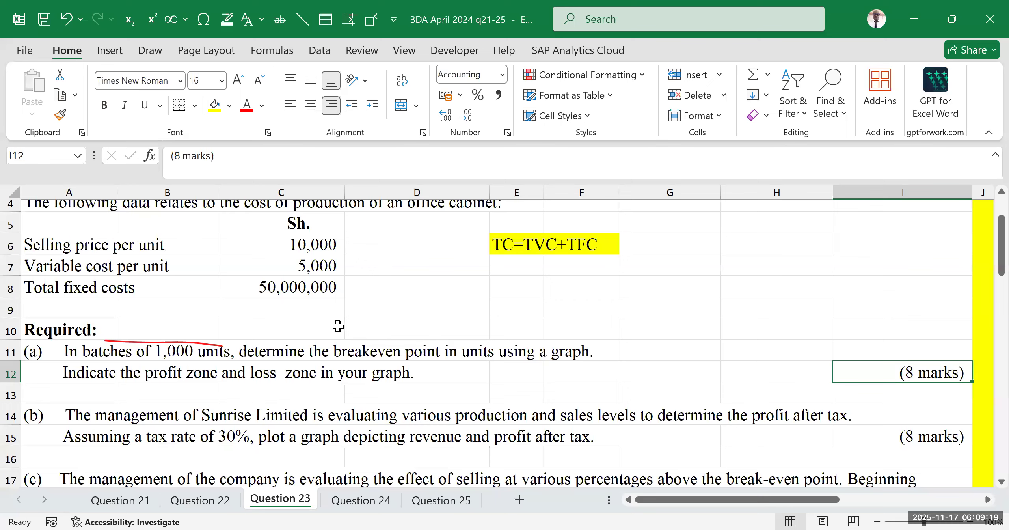
Review the part (a) solution table of units, TR, TFC, TC and profit that feeds the line graph.
drag(713, 499, 851, 499)
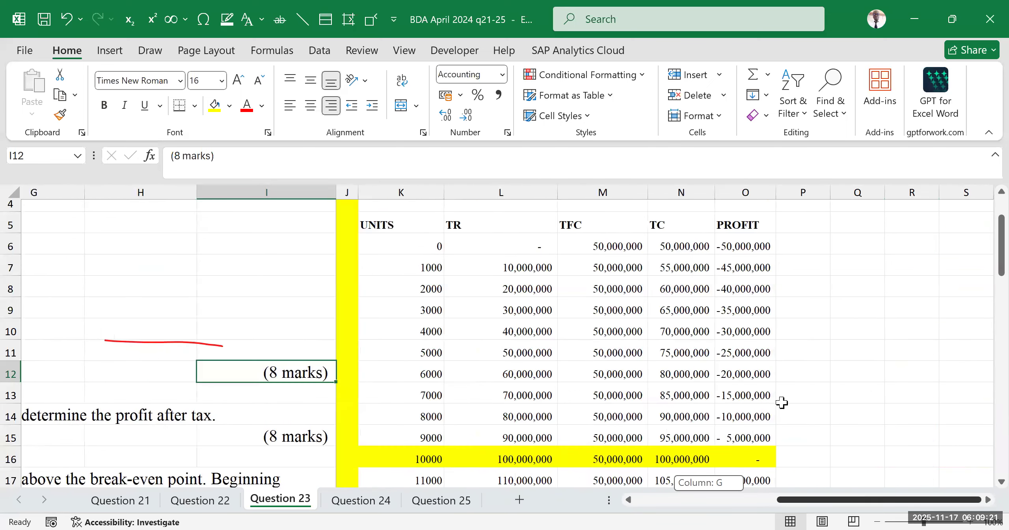
scroll(631, 360, up, 1)
scroll(418, 285, down, 1)
scroll(392, 250, up, 1)
drag(351, 294, 593, 349)
click(594, 363)
scroll(525, 268, down, 2)
scroll(736, 337, up, 2)
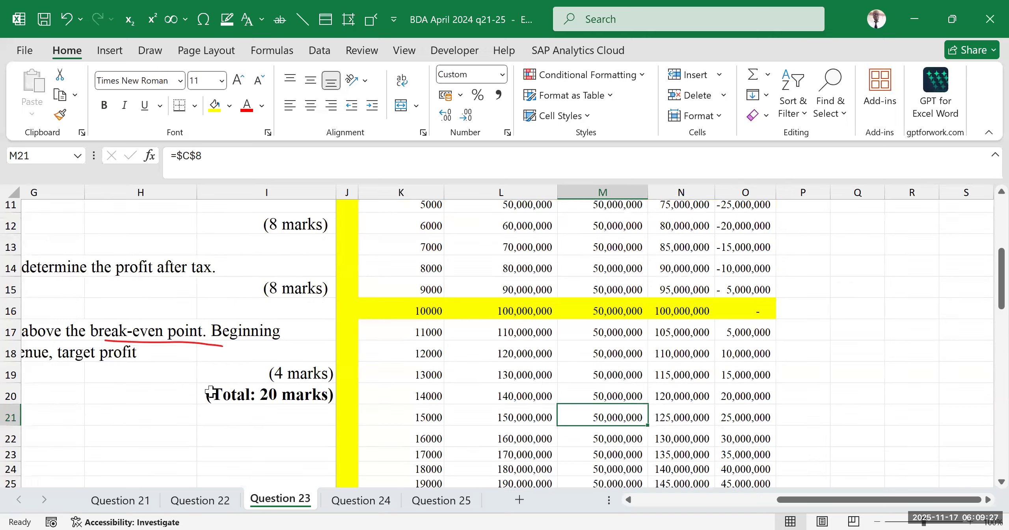
scroll(271, 302, up, 1)
scroll(462, 342, up, 2)
drag(382, 294, 694, 422)
scroll(686, 467, down, 4)
scroll(685, 467, down, 5)
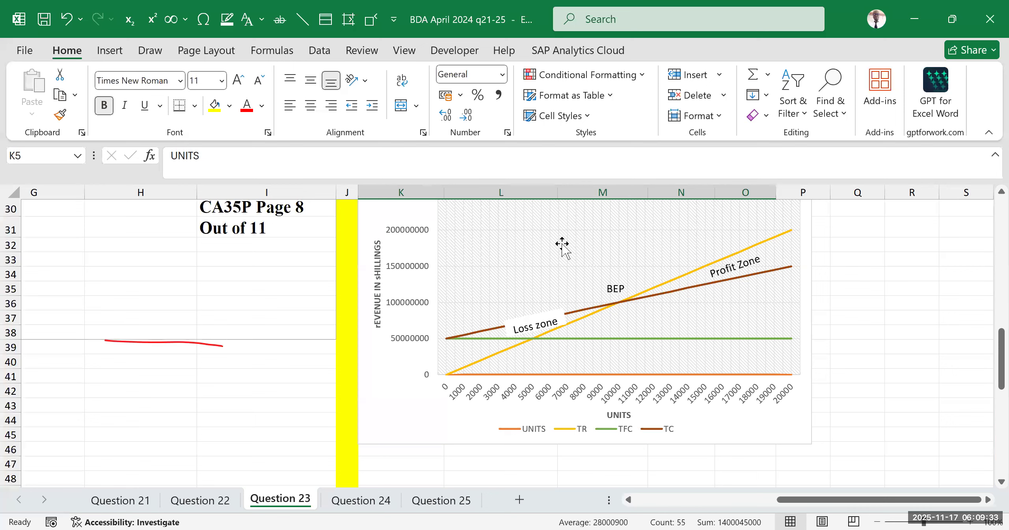
Examine the labelled break-even line graph and compare it with the TR and TFC figures in the table.
click(552, 255)
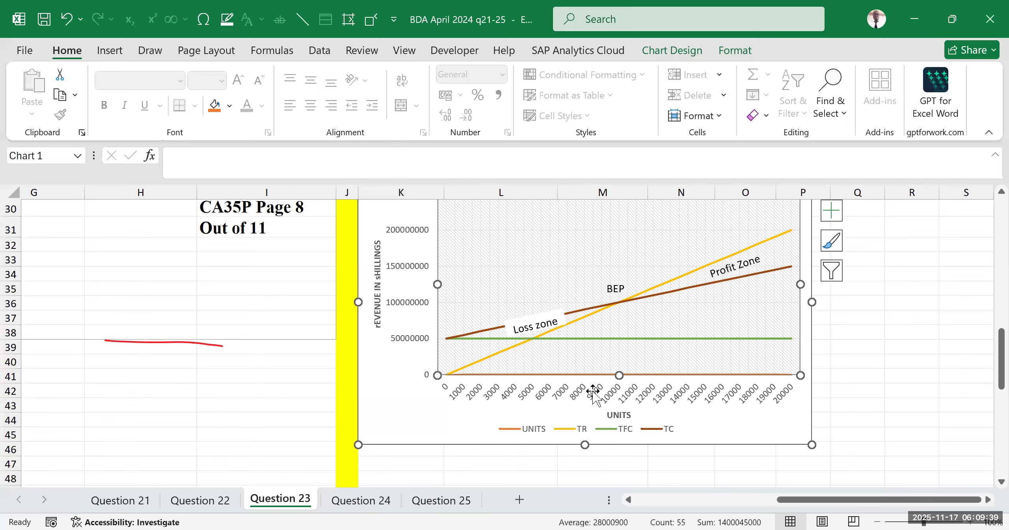
scroll(590, 388, up, 3)
scroll(329, 397, down, 3)
scroll(608, 244, up, 2)
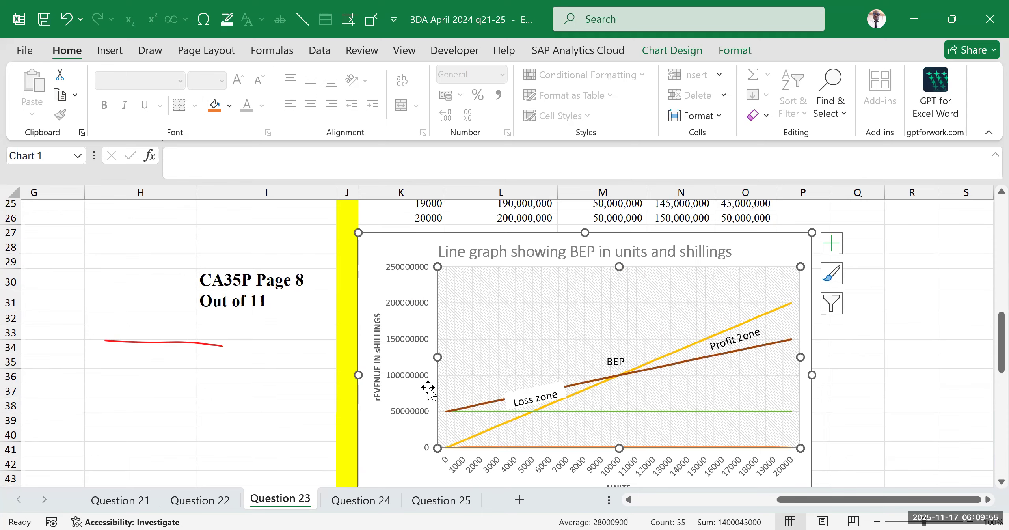
scroll(457, 365, up, 5)
drag(491, 257, 571, 412)
scroll(571, 414, down, 5)
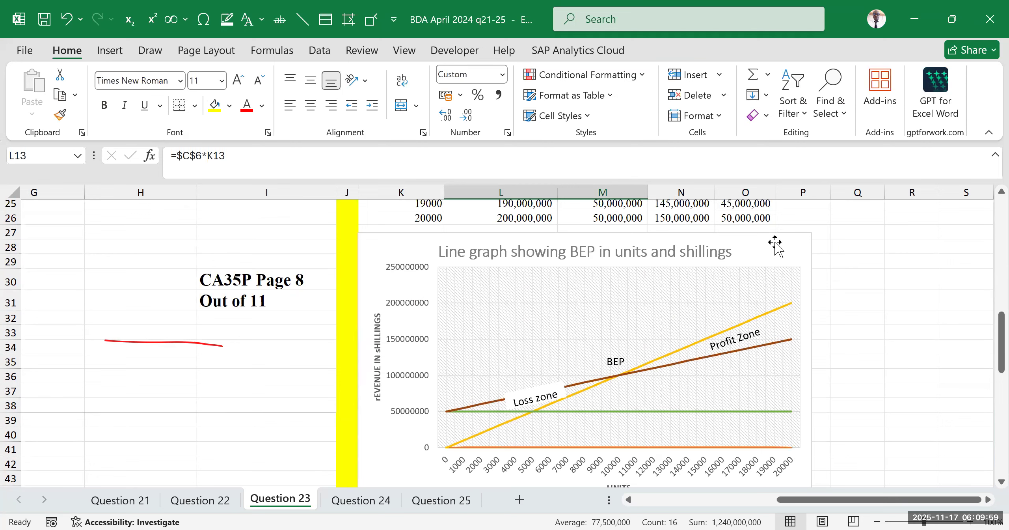
click(801, 245)
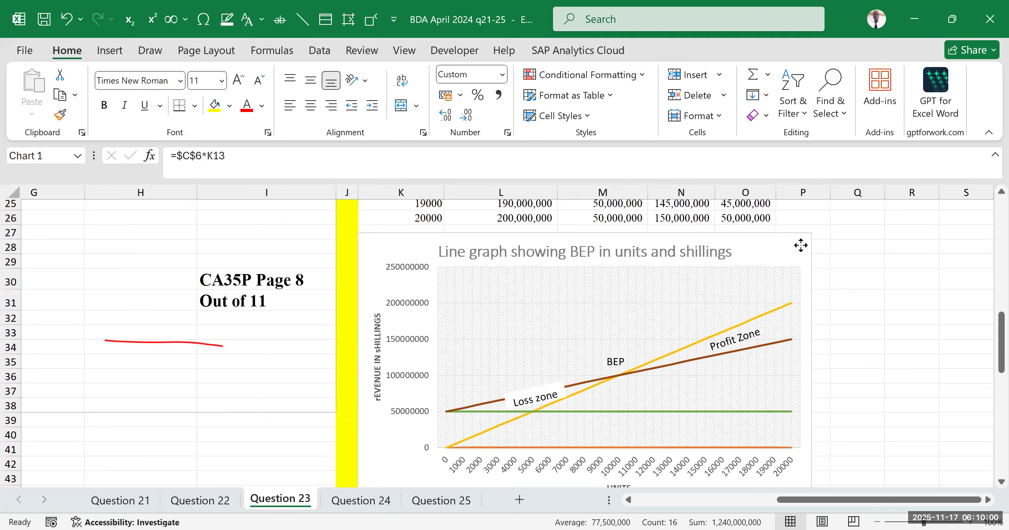
click(899, 391)
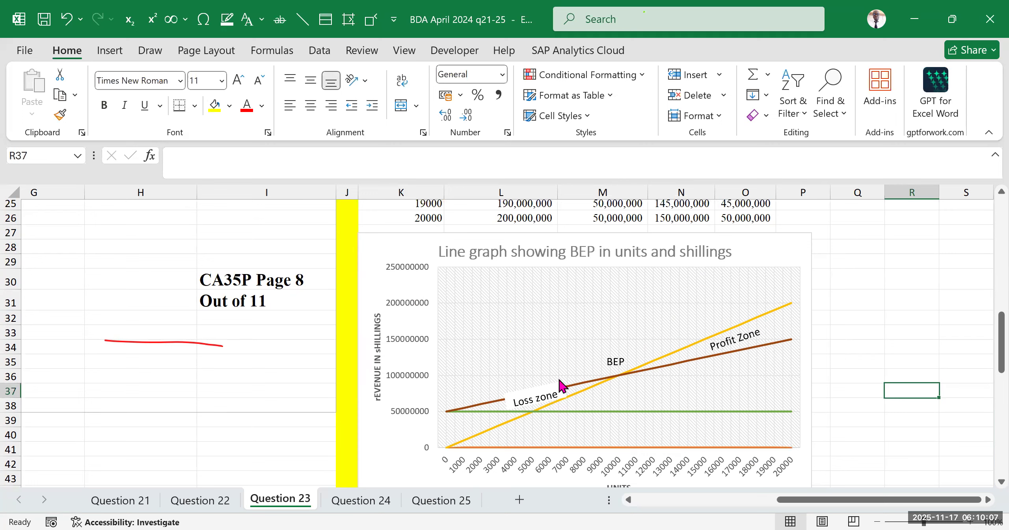
Read the requirements of parts (b) and (c) on profit after tax, target revenue and margin of safety.
scroll(710, 258, up, 6)
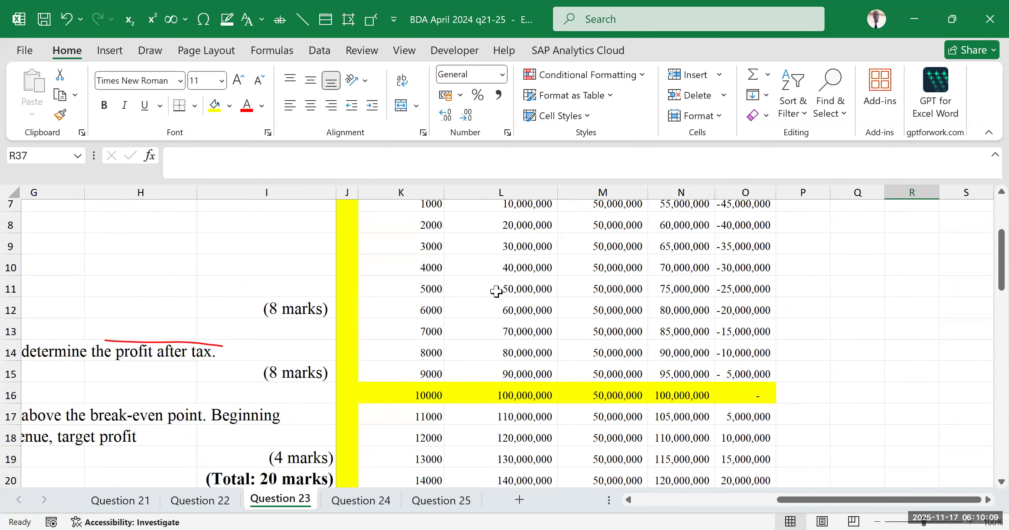
click(494, 290)
drag(841, 502, 646, 503)
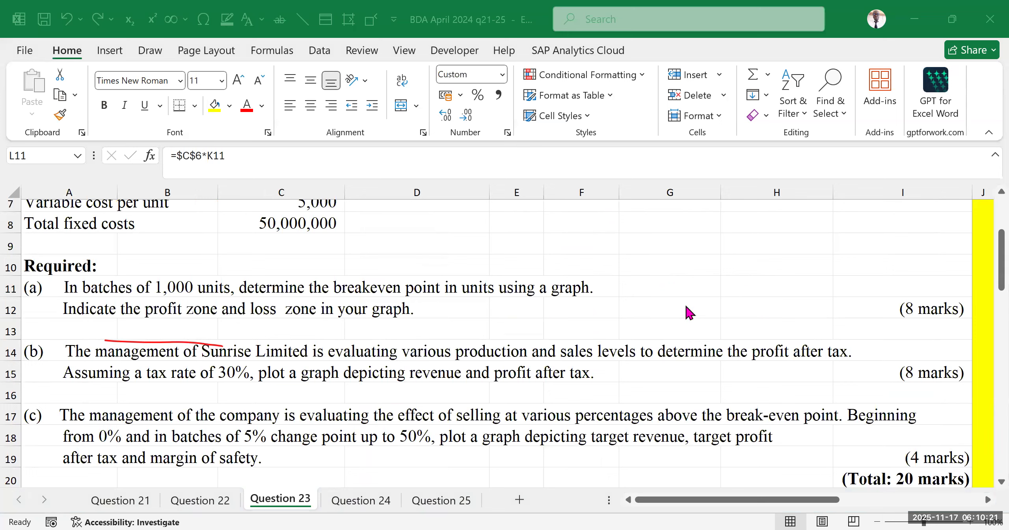
drag(691, 313, 699, 285)
key(Up)
key(Up)
scroll(615, 316, down, 2)
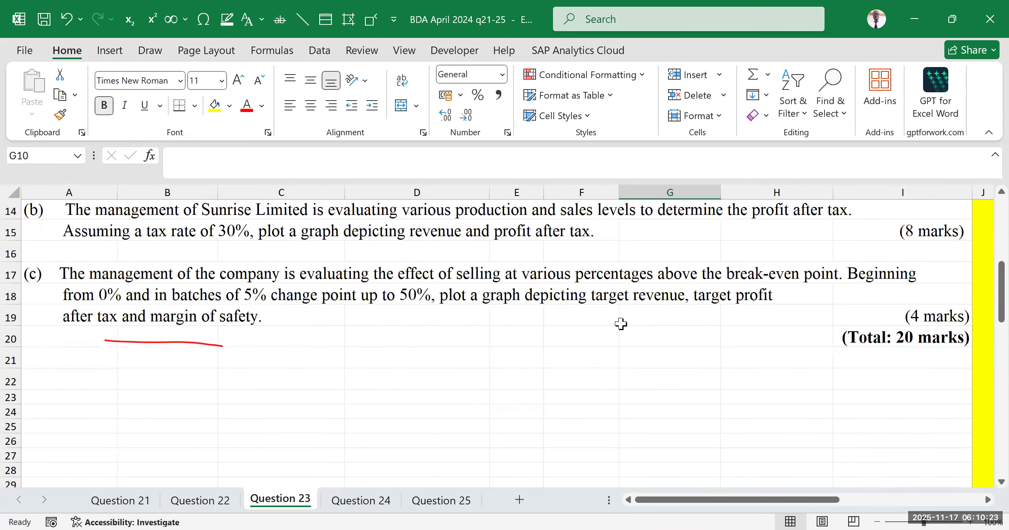
scroll(359, 371, up, 1)
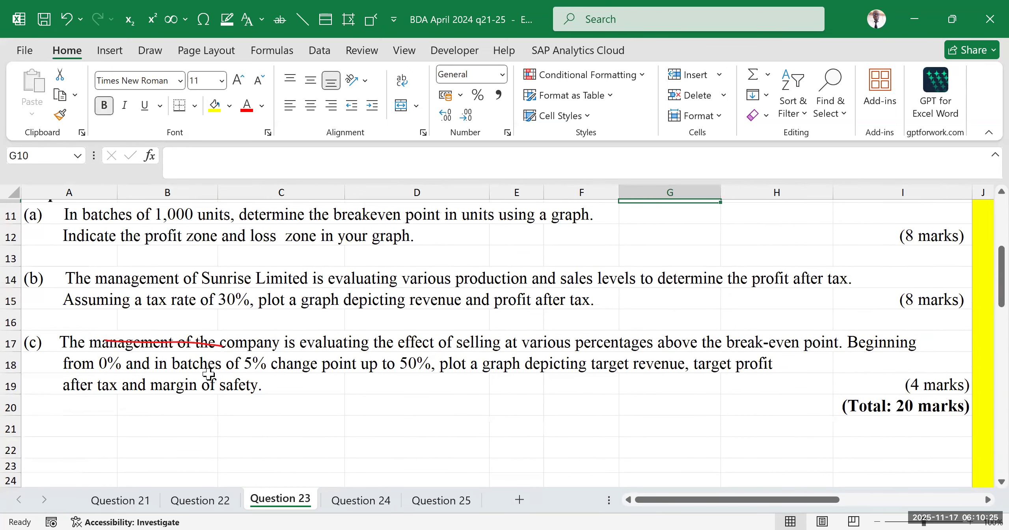
click(346, 427)
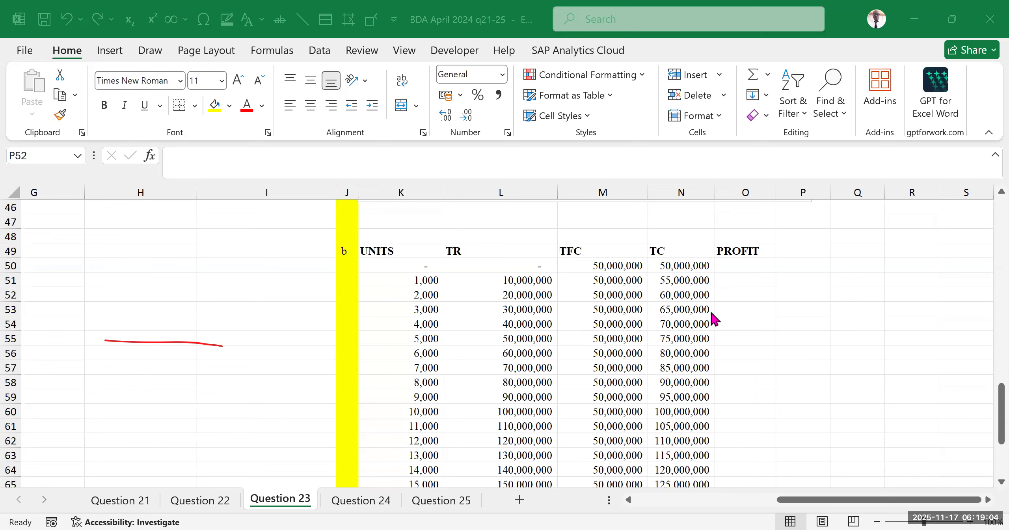
Calculate profit in O50 as =L50-N50 and fill the formula down the part (b) PROFIT column for all unit levels.
click(756, 264)
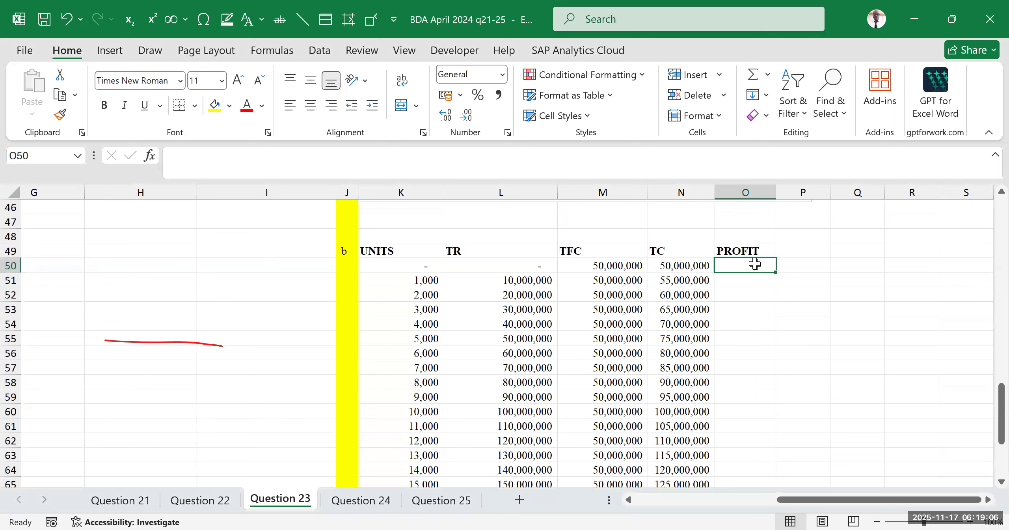
text(=)
click(512, 268)
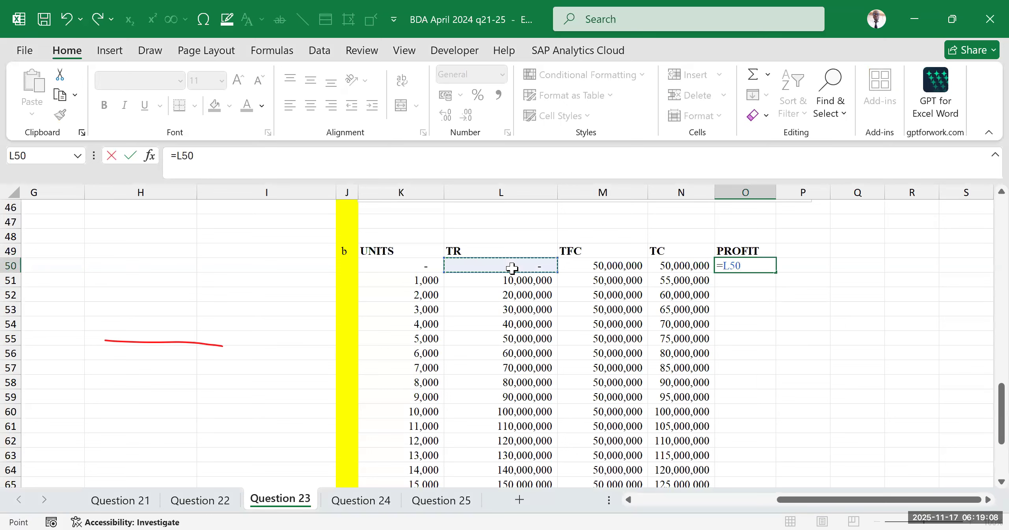
text(-)
click(666, 266)
key(Return)
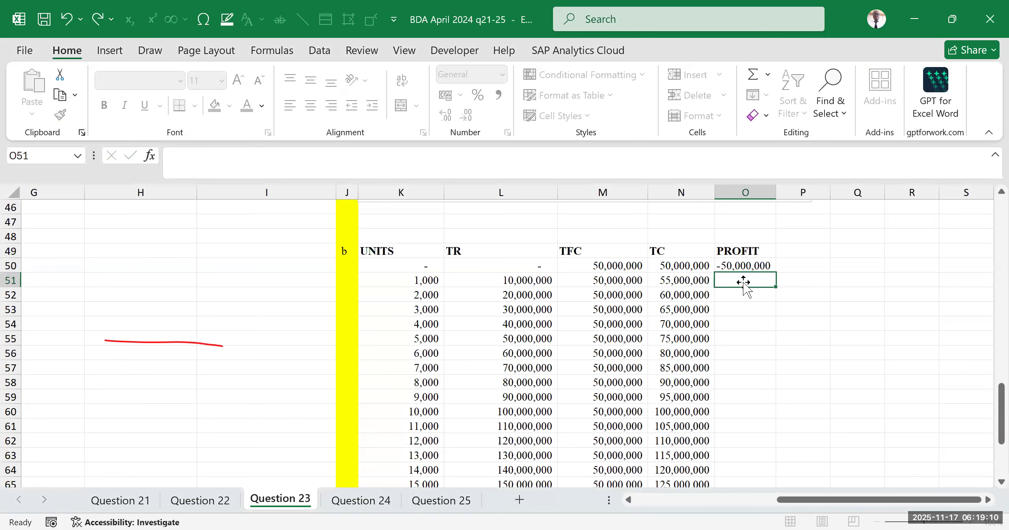
click(759, 265)
double_click(776, 273)
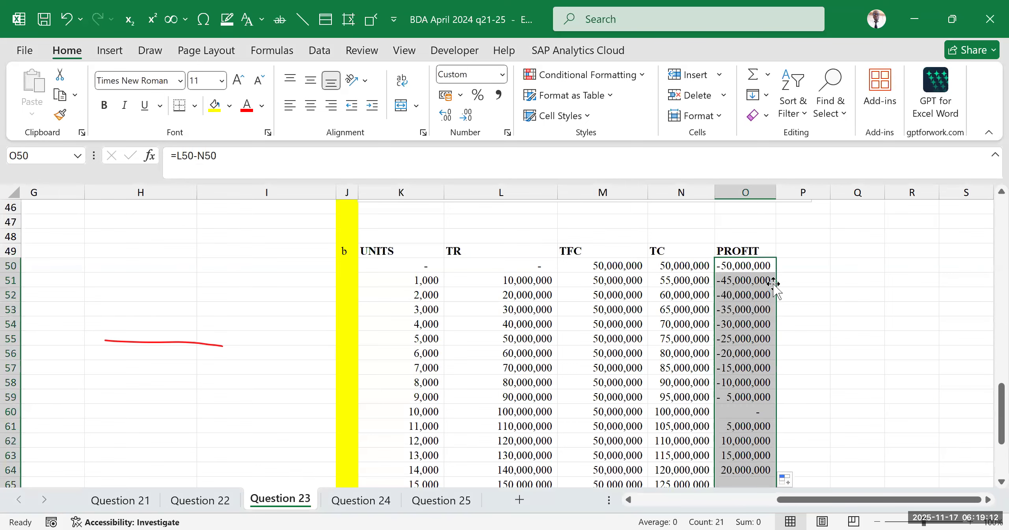
scroll(788, 344, down, 5)
scroll(805, 348, up, 8)
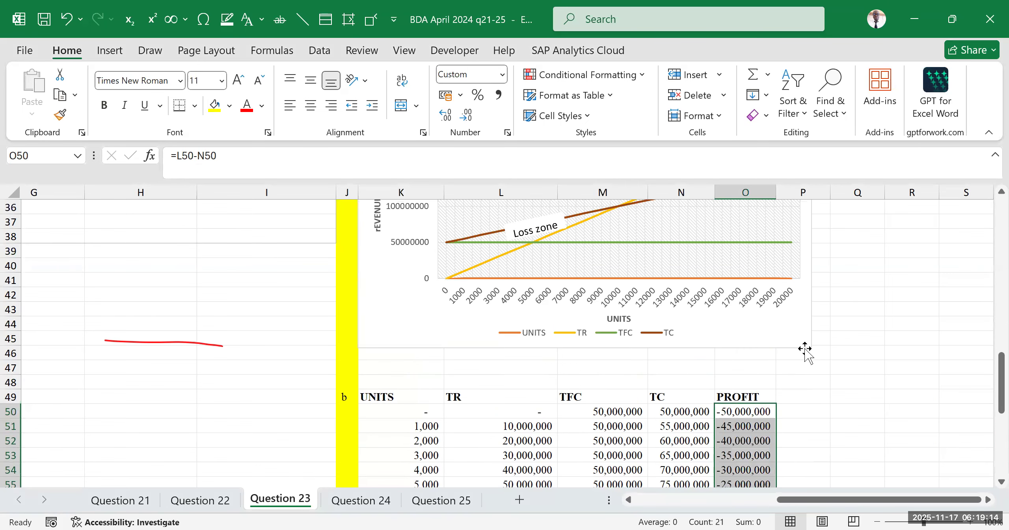
Return to the question text and check the tax rate and graph required in part (b).
click(794, 391)
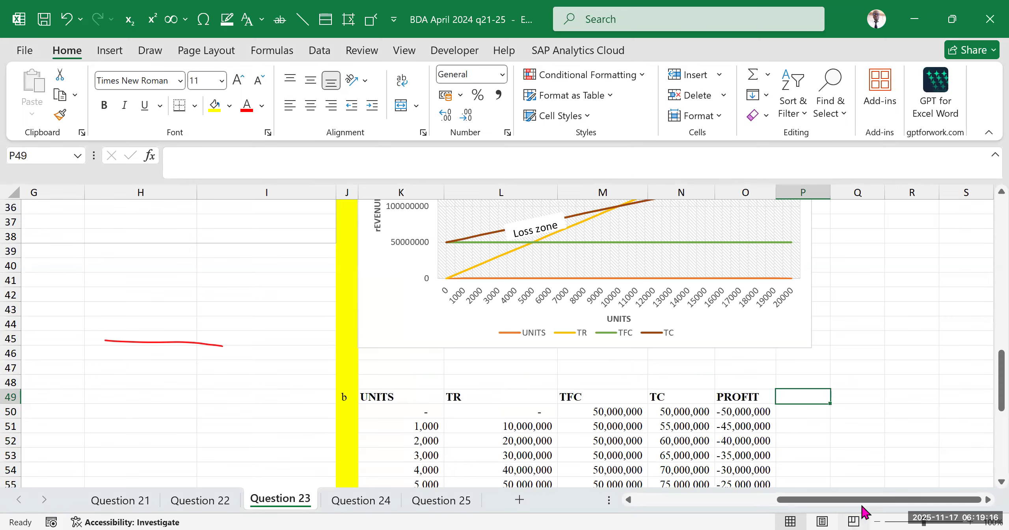
drag(867, 499, 725, 500)
scroll(322, 355, up, 3)
scroll(322, 355, up, 6)
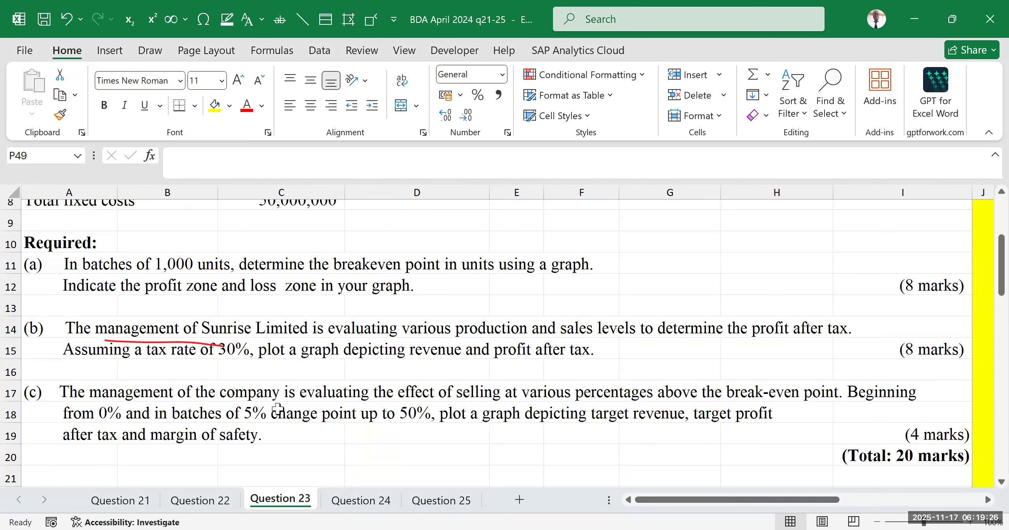
Return to the part (b) table and examine the TR column against the empty column beside PROFIT.
drag(725, 500, 863, 475)
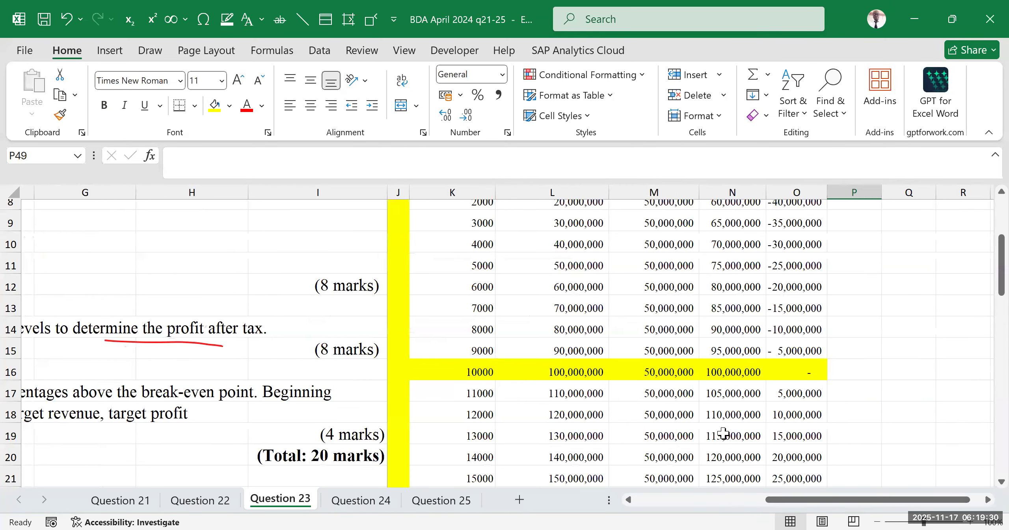
scroll(670, 354, down, 7)
scroll(667, 397, down, 5)
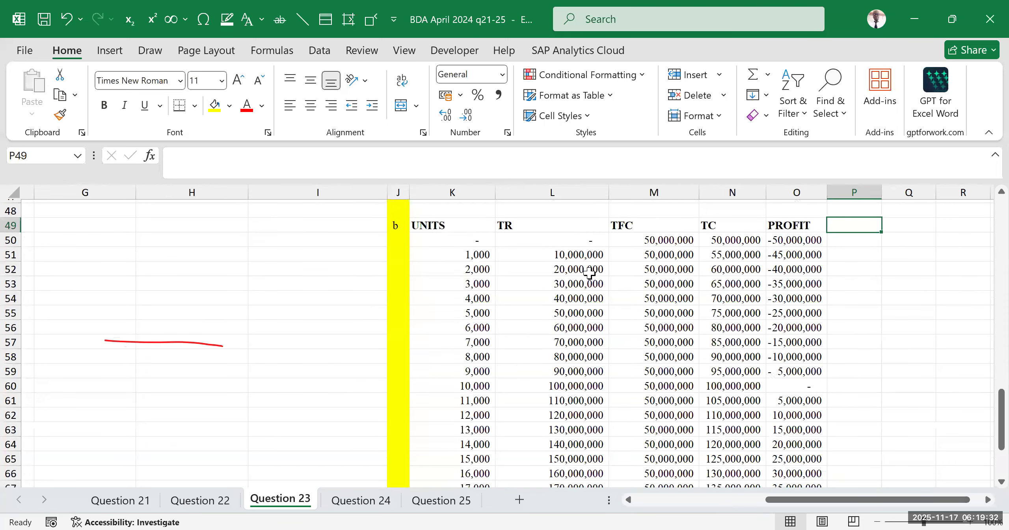
scroll(571, 389, up, 2)
drag(567, 326, 587, 456)
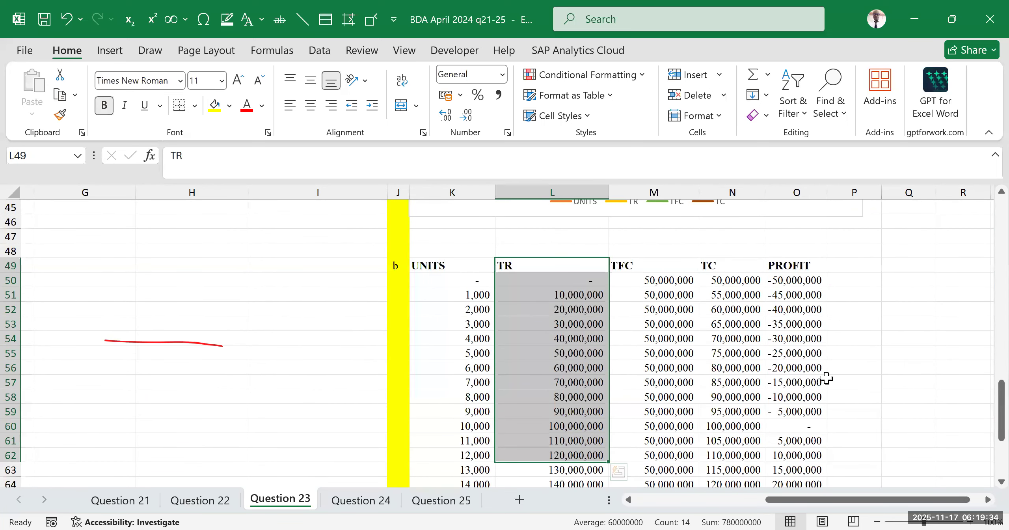
drag(858, 255, 887, 441)
drag(544, 264, 524, 457)
drag(870, 264, 869, 439)
drag(565, 266, 552, 438)
drag(858, 264, 851, 412)
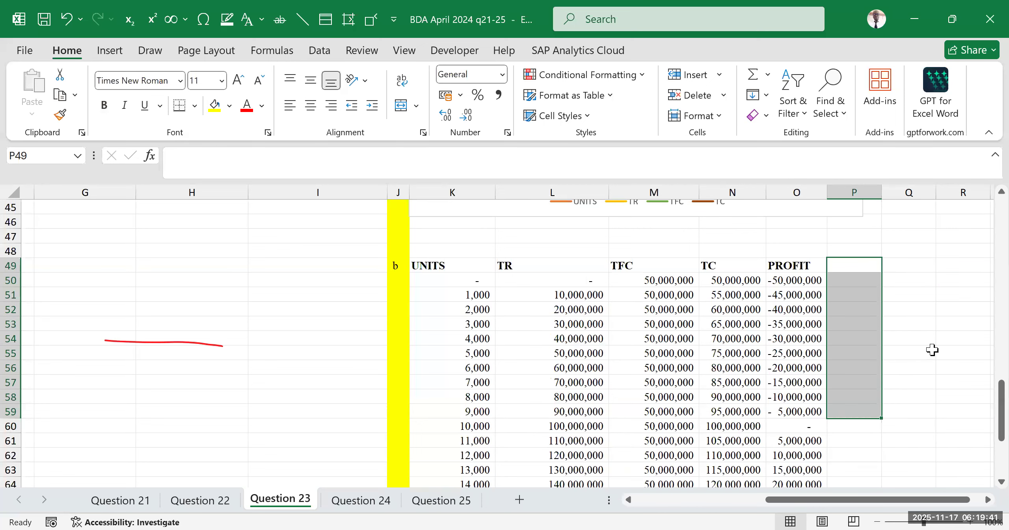
Add the heading TAX in P49 and calculate the tax in P50 as =30%*O50.
click(861, 267)
text(TAX)
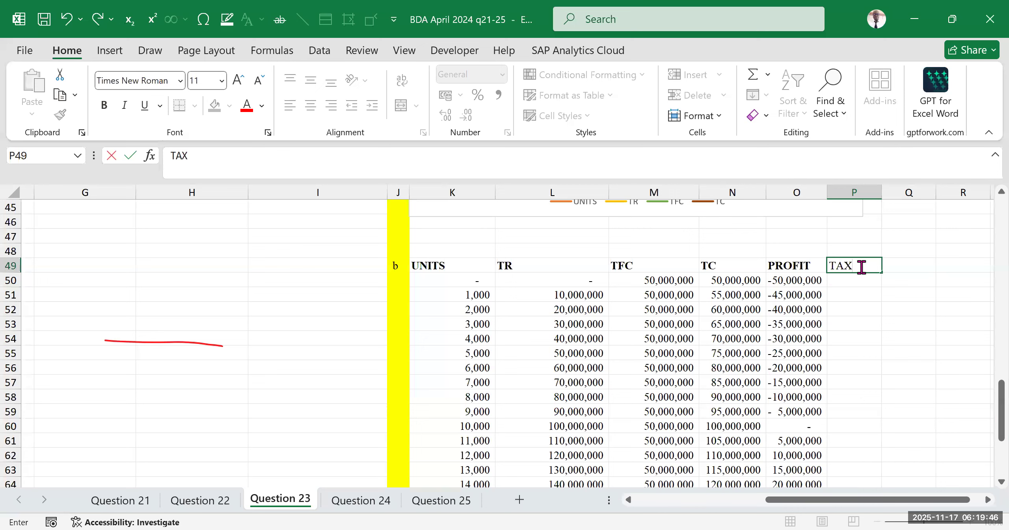
click(834, 278)
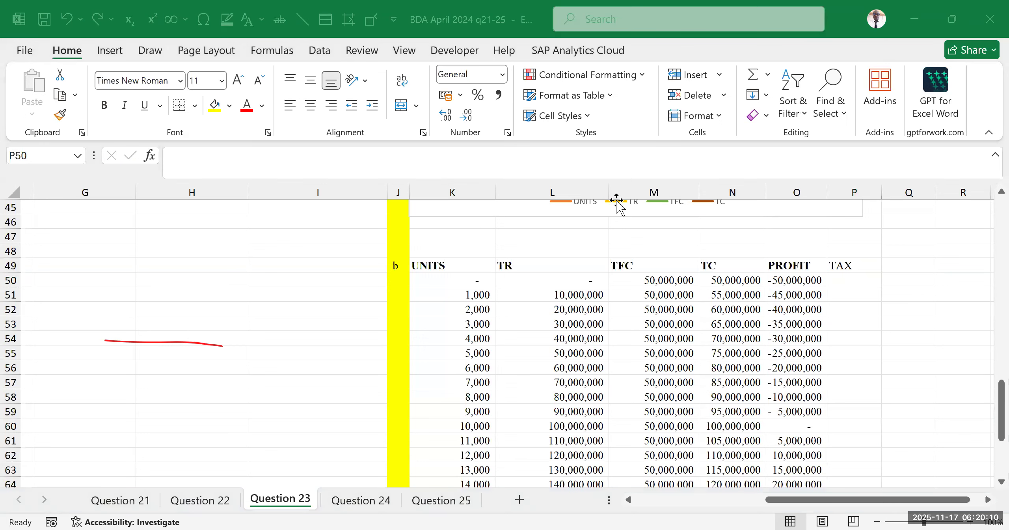
click(853, 280)
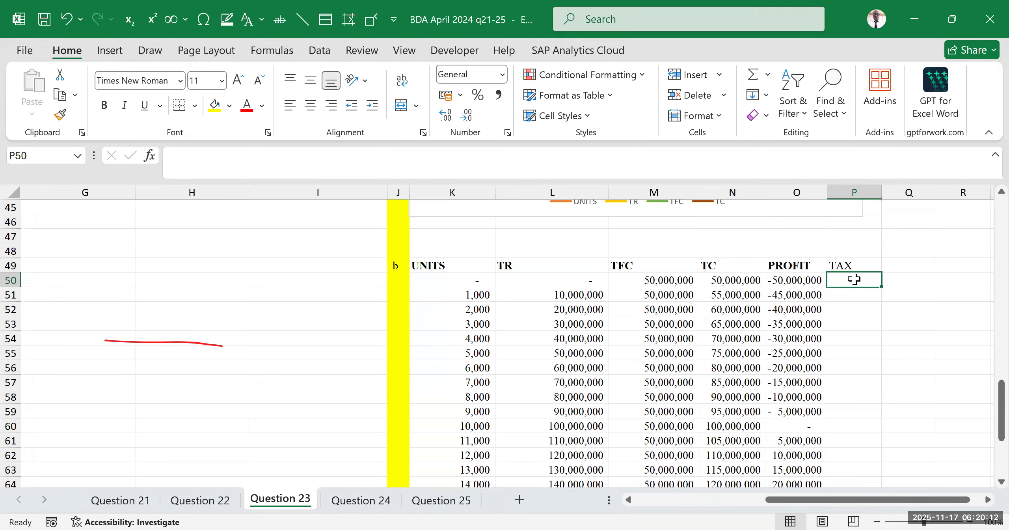
text(=30)
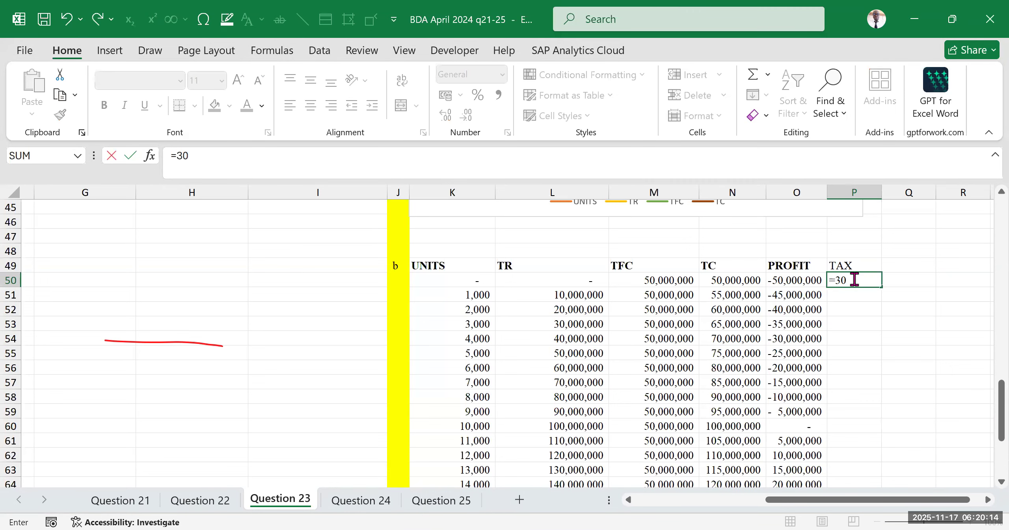
text(%*)
click(797, 279)
key(Return)
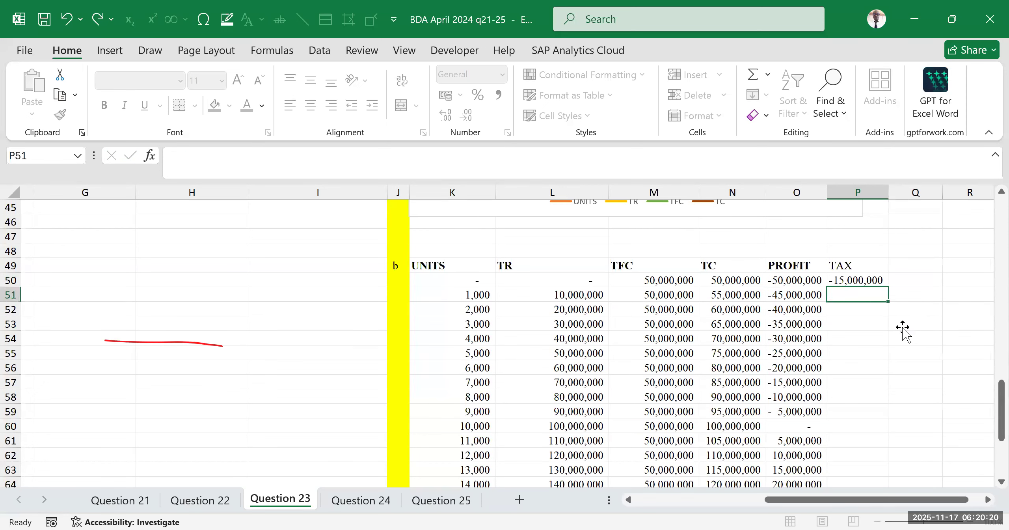
Make the TAX heading in P49 bold.
click(962, 353)
click(832, 265)
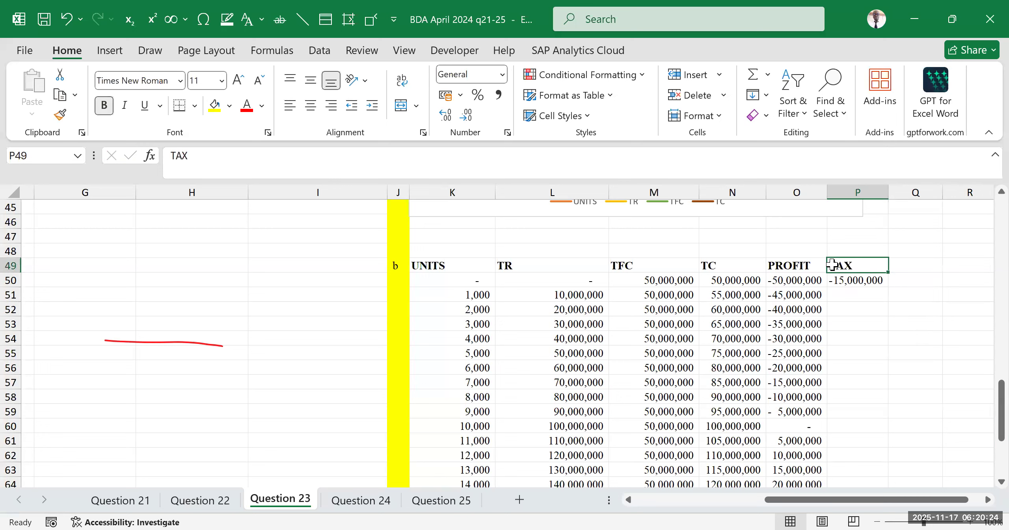
click(861, 339)
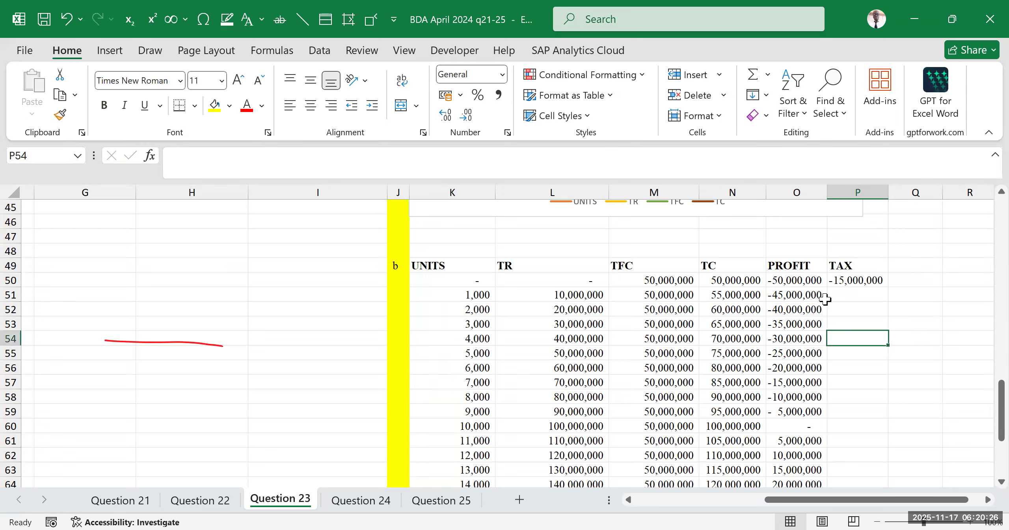
Review the tax formula in P50, checking its 30% rate and its reference to the profit cell.
click(863, 276)
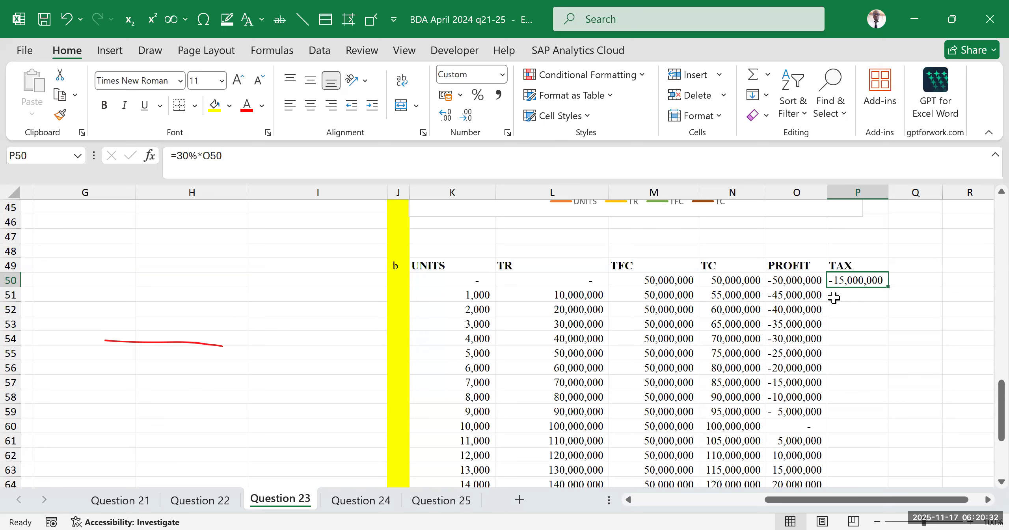
key(Down)
key(Down)
key(Down)
click(861, 276)
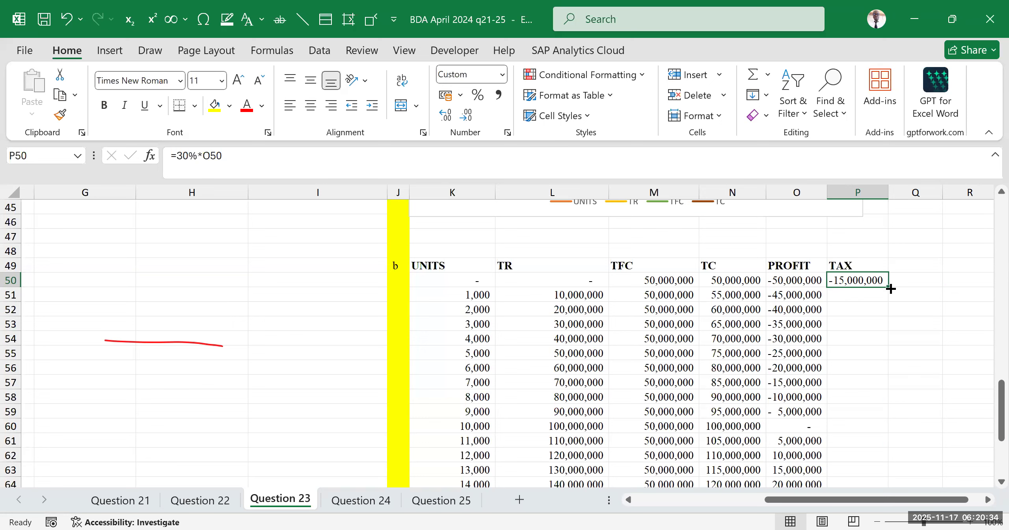
double_click(857, 280)
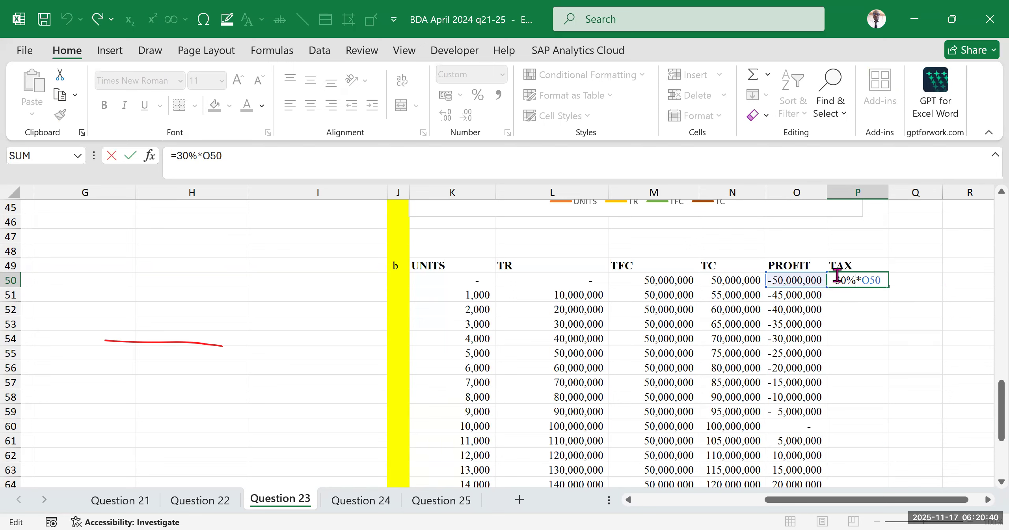
drag(835, 277, 852, 282)
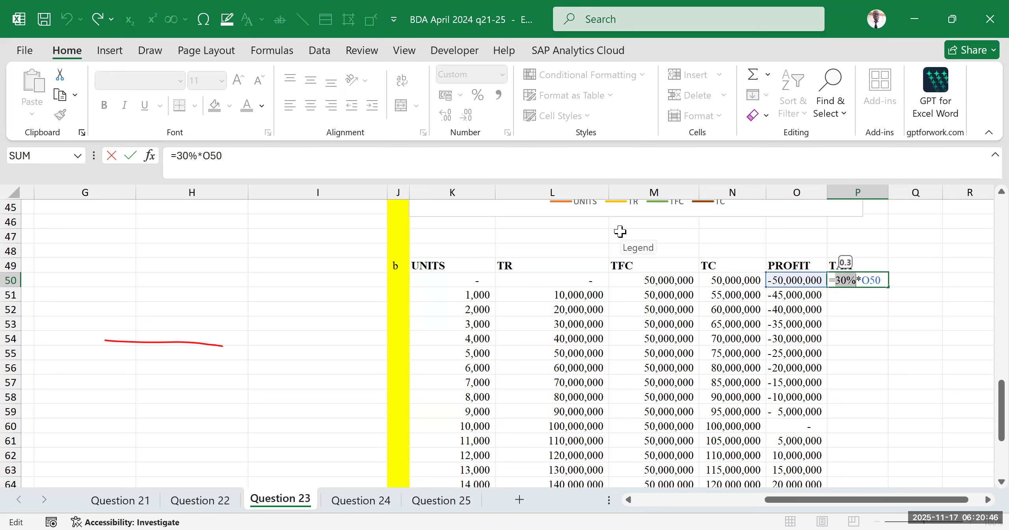
click(861, 281)
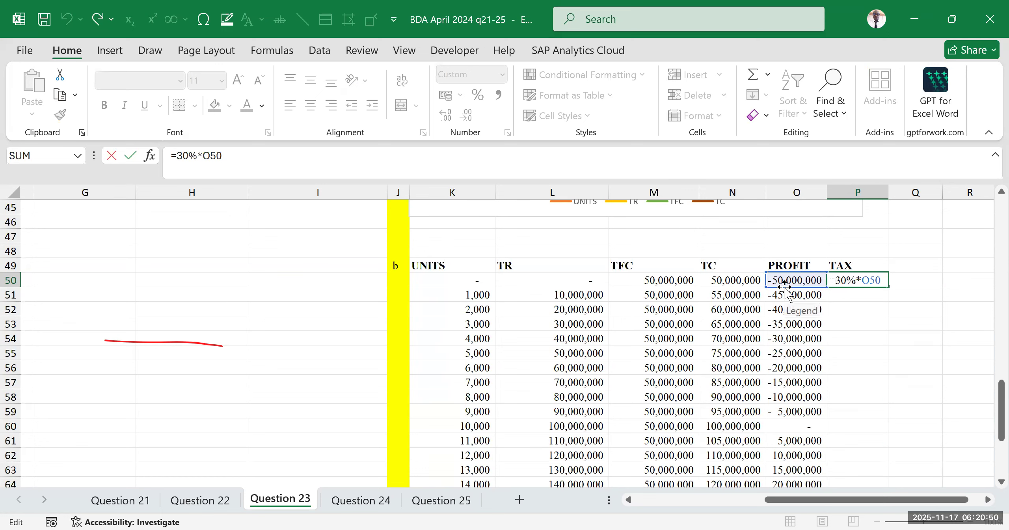
key(Return)
Fill the tax formula from P50 down the TAX column for all unit levels.
click(853, 280)
double_click(890, 288)
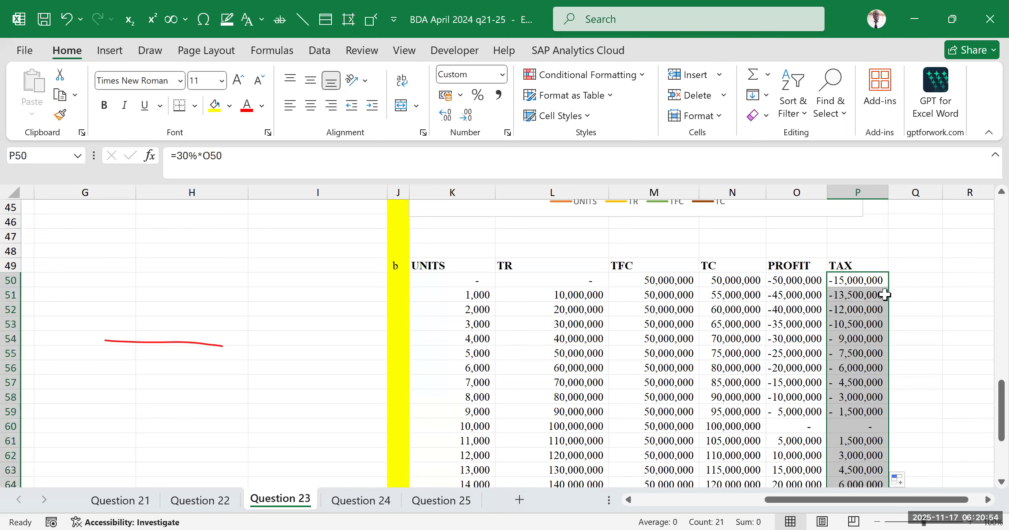
scroll(867, 295, down, 5)
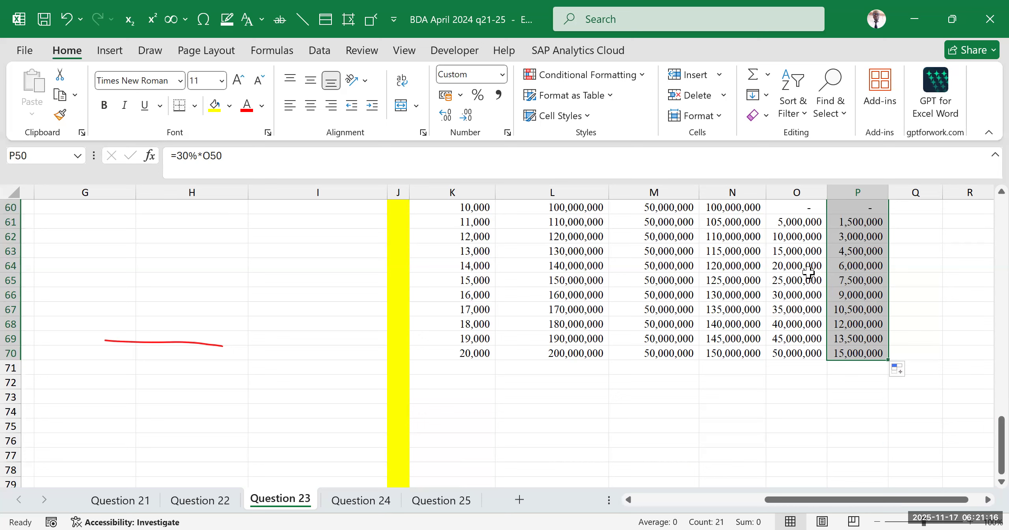
Add the heading PAT in Q49 of the part (b) table and make it bold.
scroll(909, 287, up, 4)
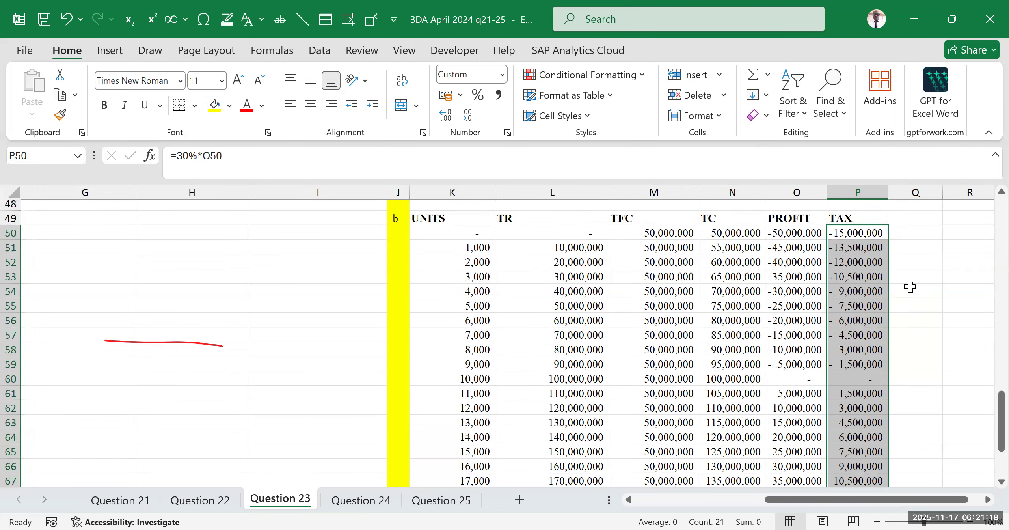
scroll(910, 286, up, 1)
click(913, 271)
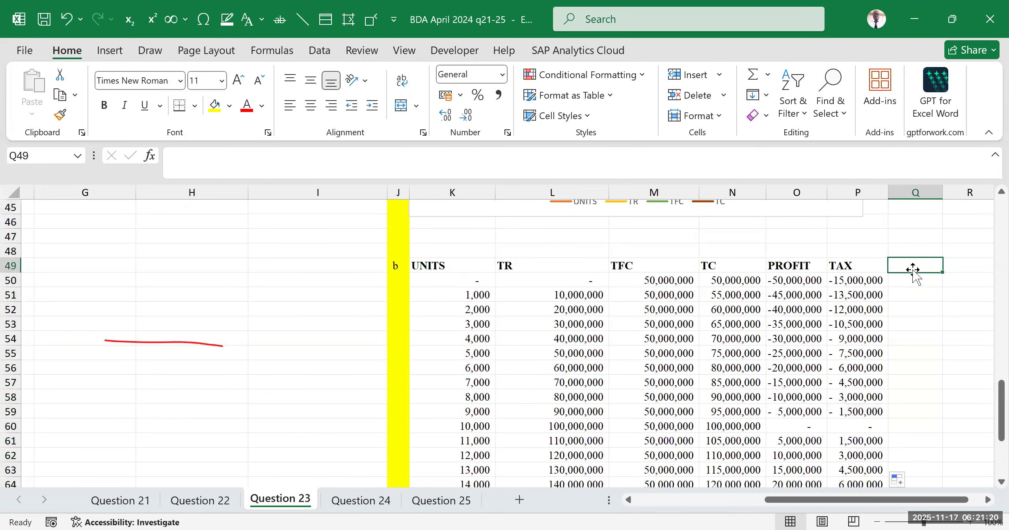
text(PAT)
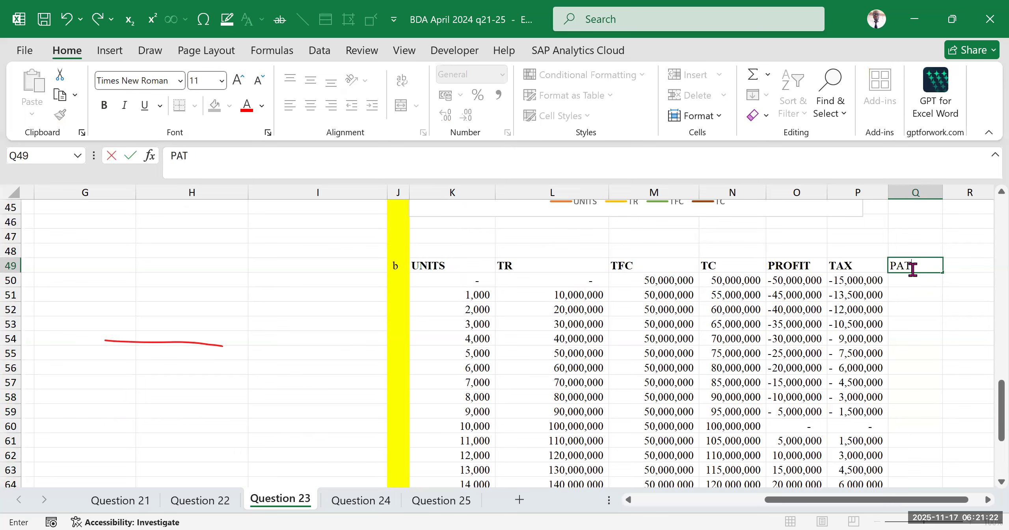
click(968, 334)
click(928, 265)
key(ctrl+b)
click(924, 349)
Try calculating profit after tax in Q50 as =O50+P50.
click(914, 281)
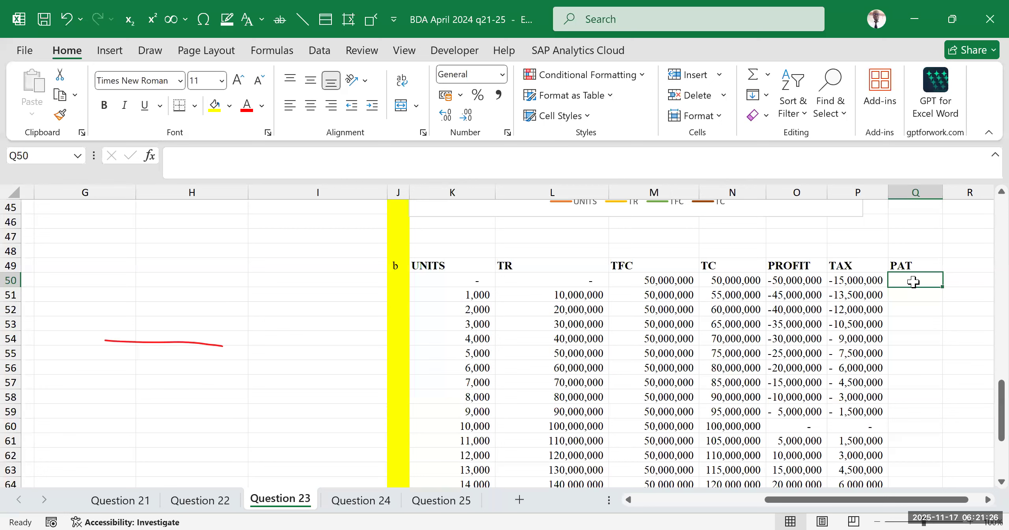
text(=)
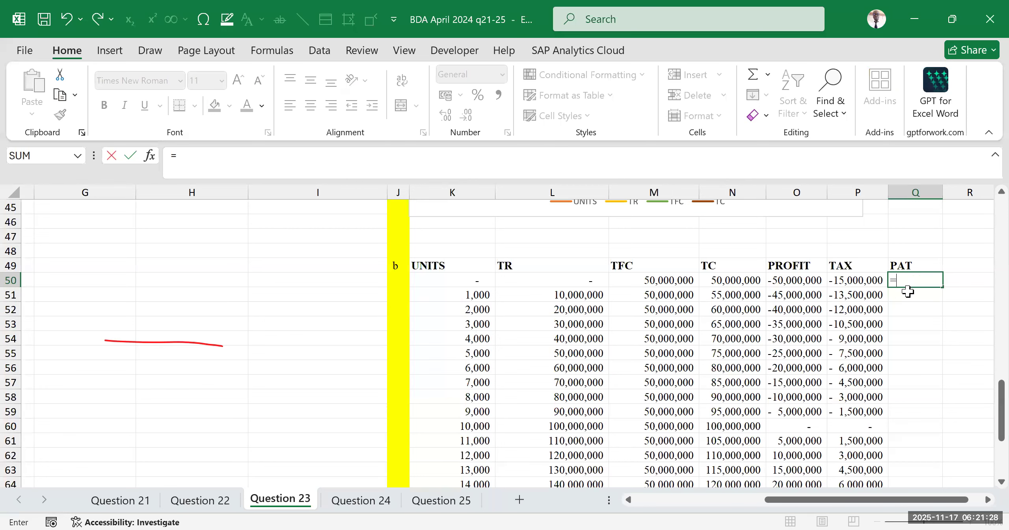
click(801, 283)
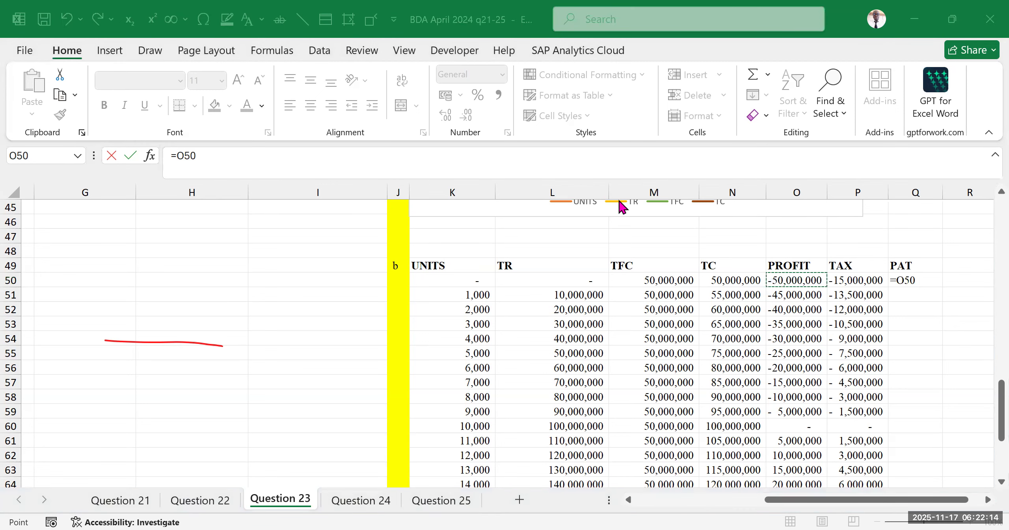
click(931, 279)
text(+)
click(852, 279)
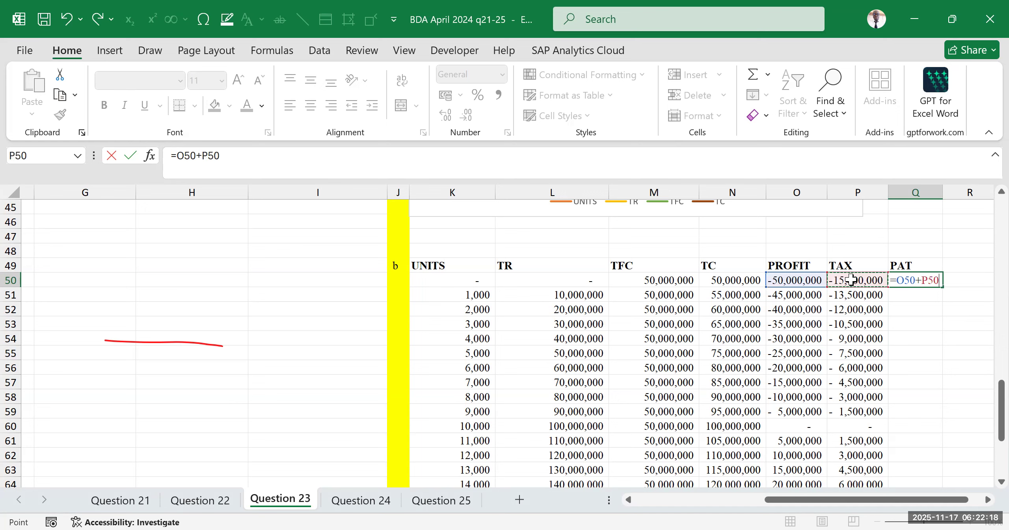
key(Return)
click(957, 335)
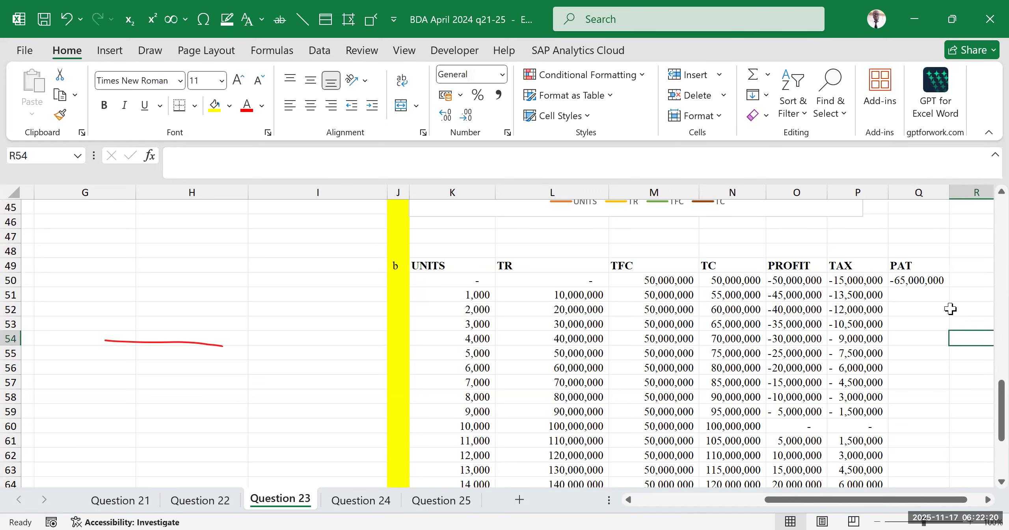
click(971, 280)
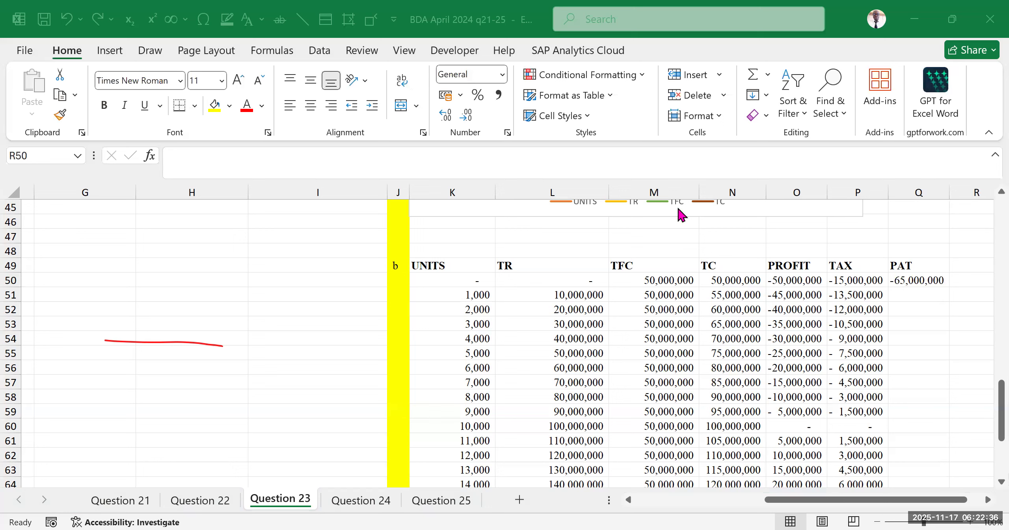
Replace the profit-after-tax formula in Q50 with =O50-P50.
click(930, 280)
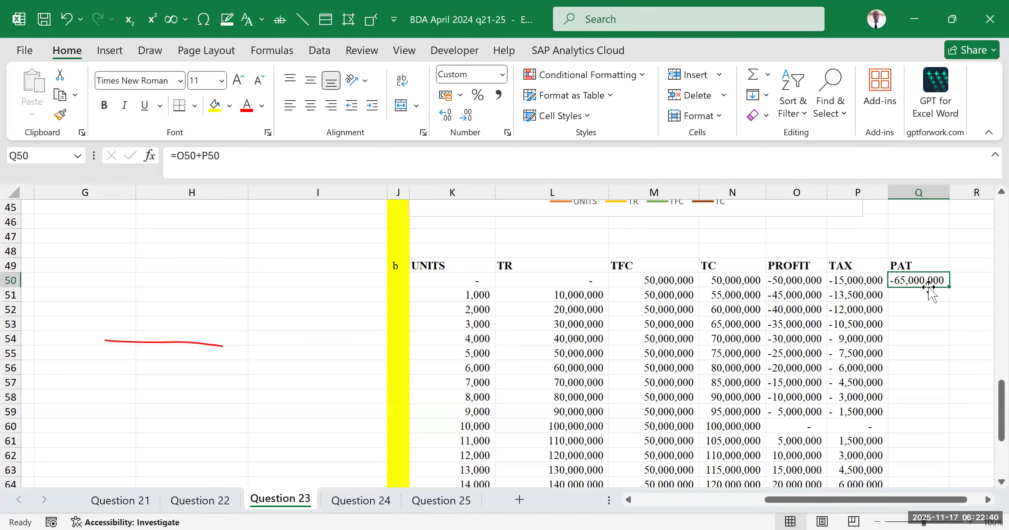
text(=)
click(816, 280)
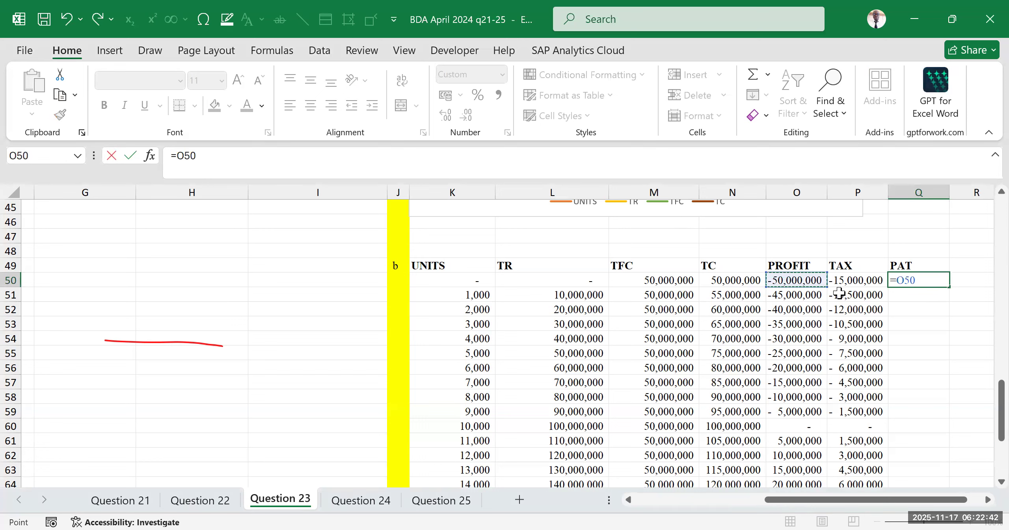
text(-)
click(853, 280)
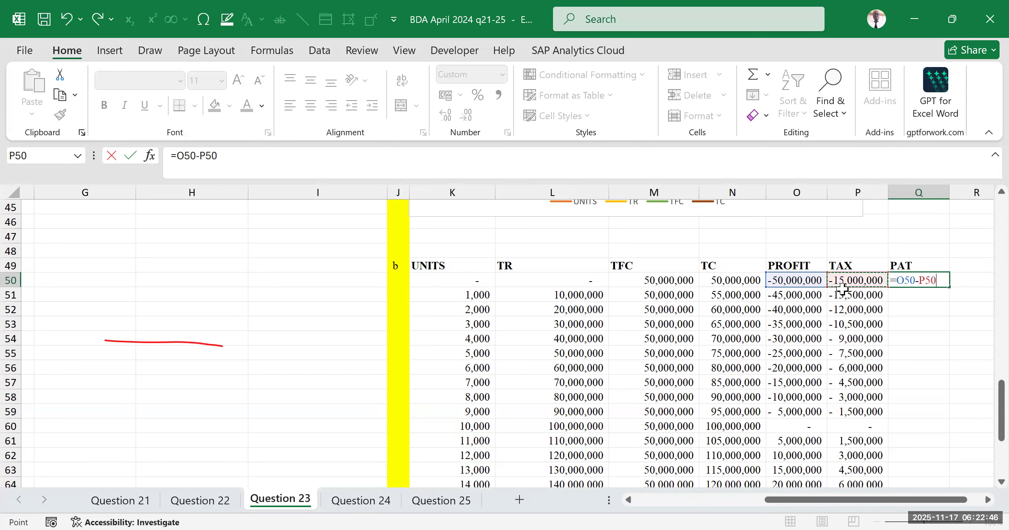
key(Return)
click(930, 327)
click(908, 280)
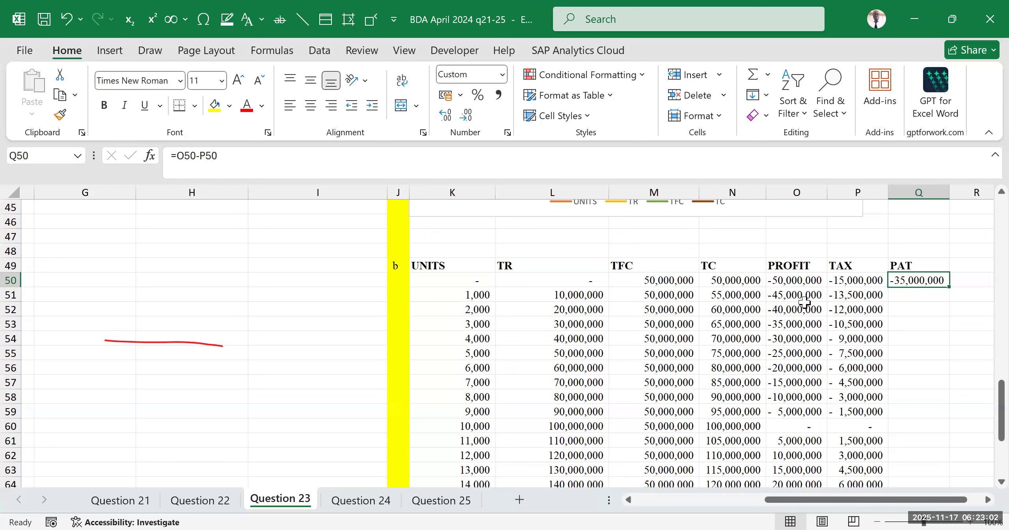
Check the PROFIT and TAX inputs, and fill the Q50 formula down the PAT column for all unit levels.
click(804, 268)
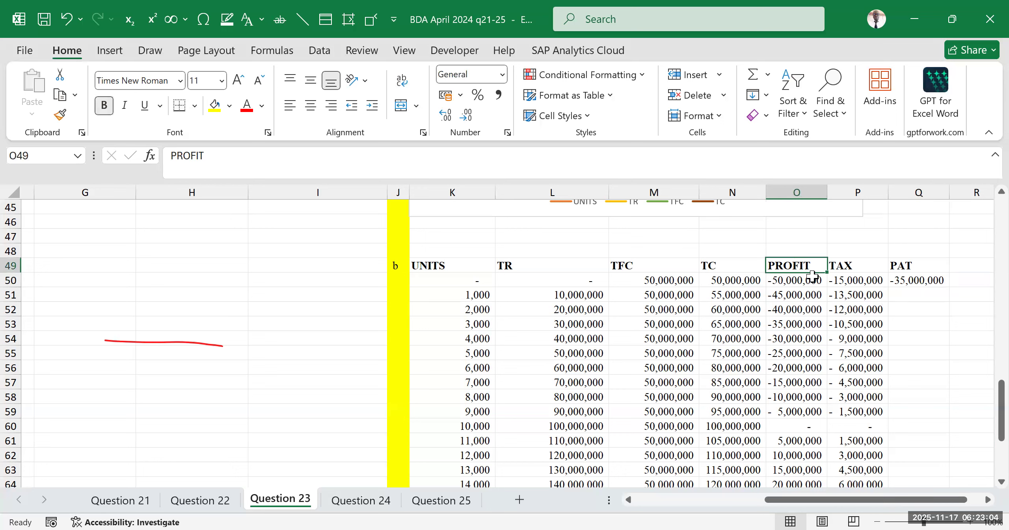
click(860, 270)
drag(806, 282, 848, 295)
click(901, 283)
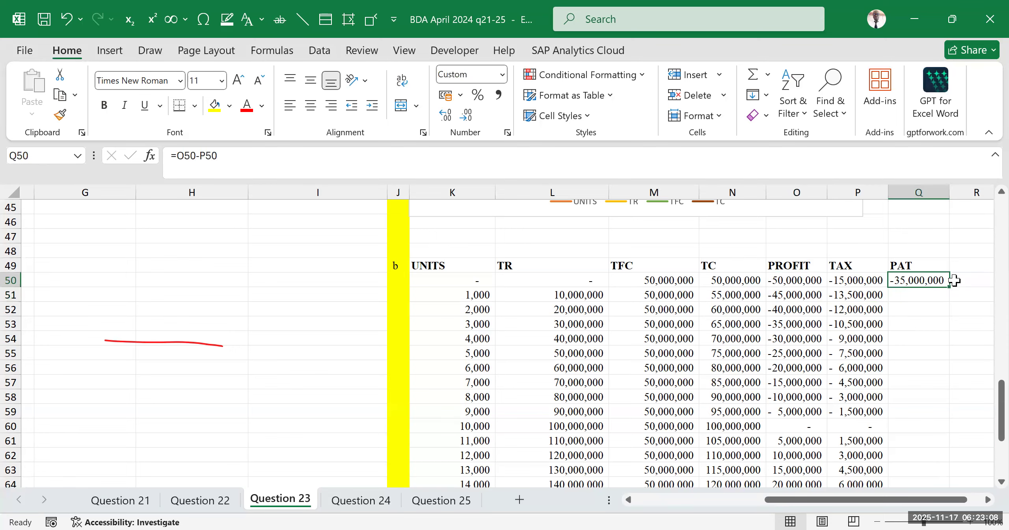
double_click(950, 289)
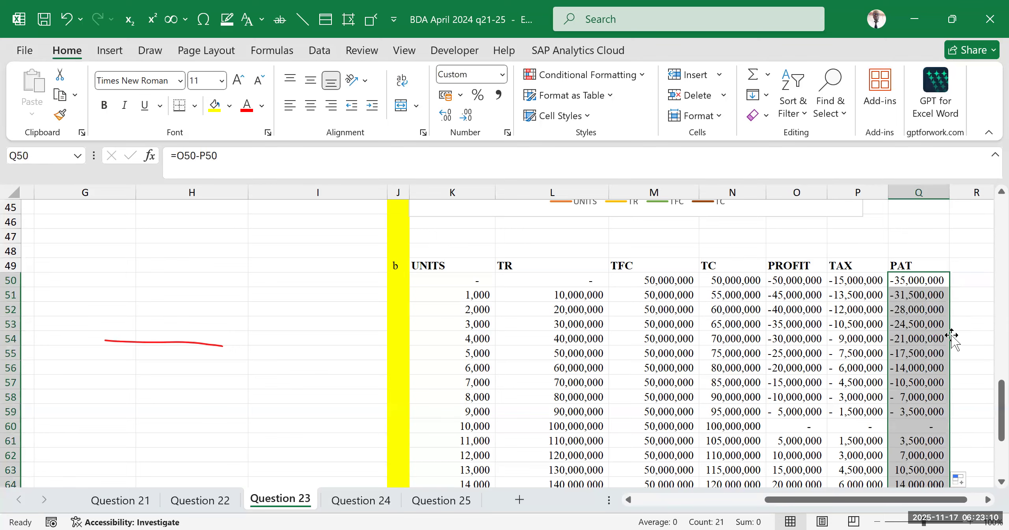
scroll(956, 339, down, 3)
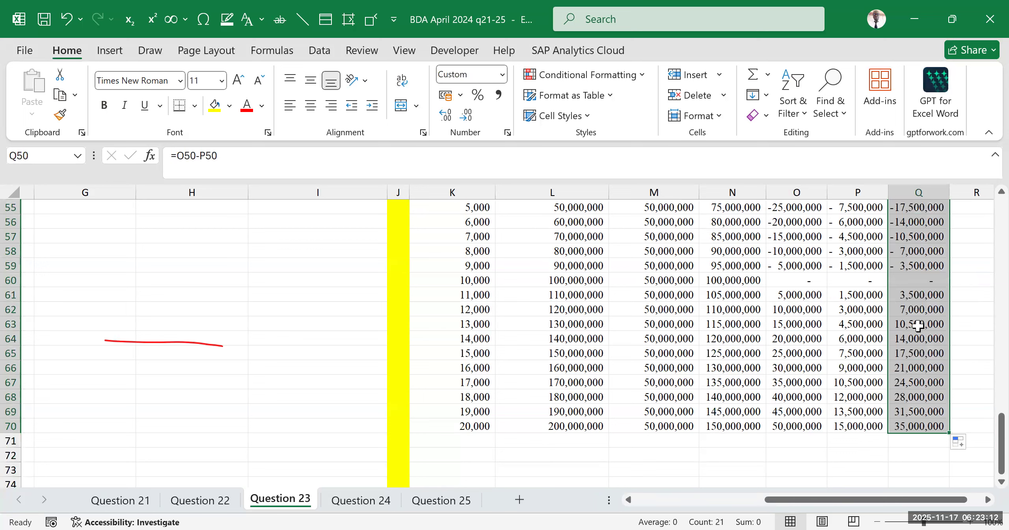
Check the PROFIT, TAX and PAT figures and formulas for the production levels above 10,000 units in the part (b) table.
drag(799, 293, 859, 424)
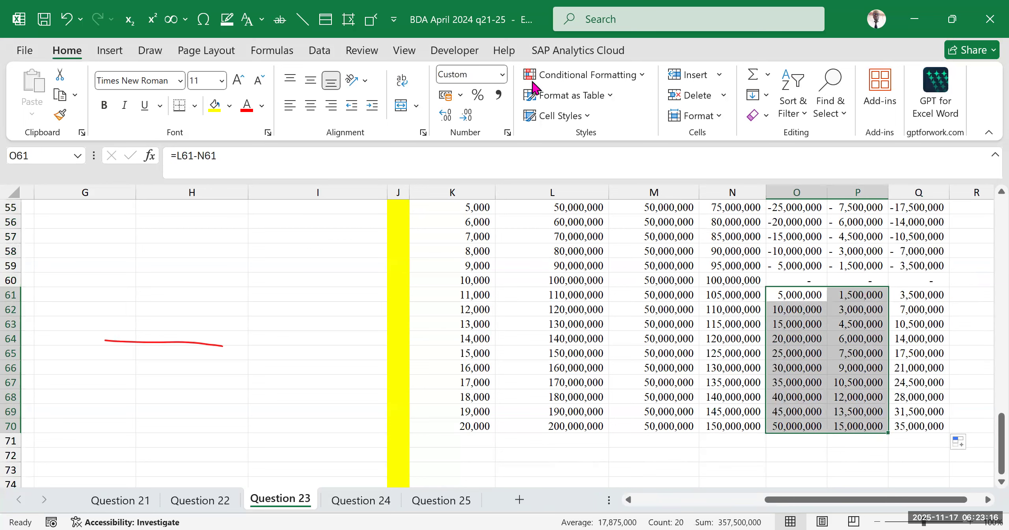
click(847, 351)
click(794, 293)
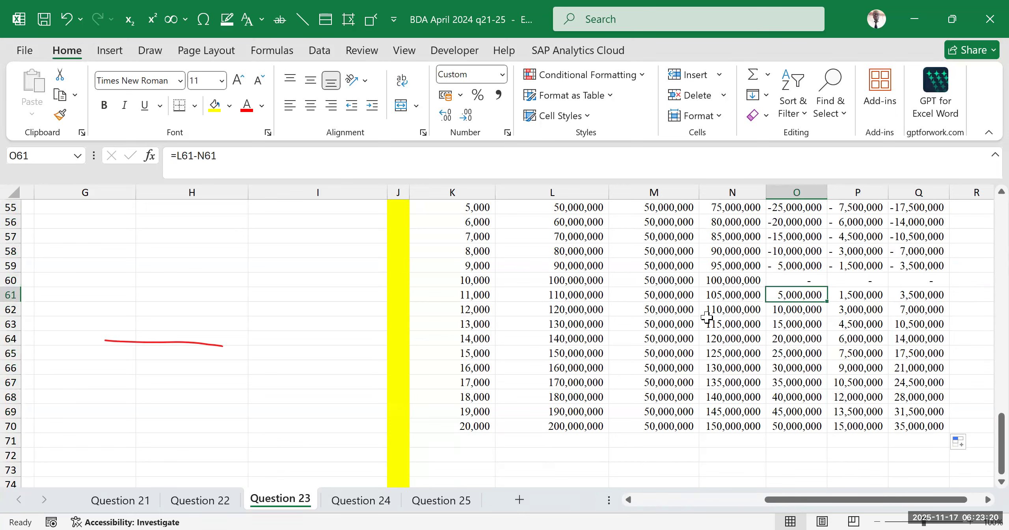
click(860, 293)
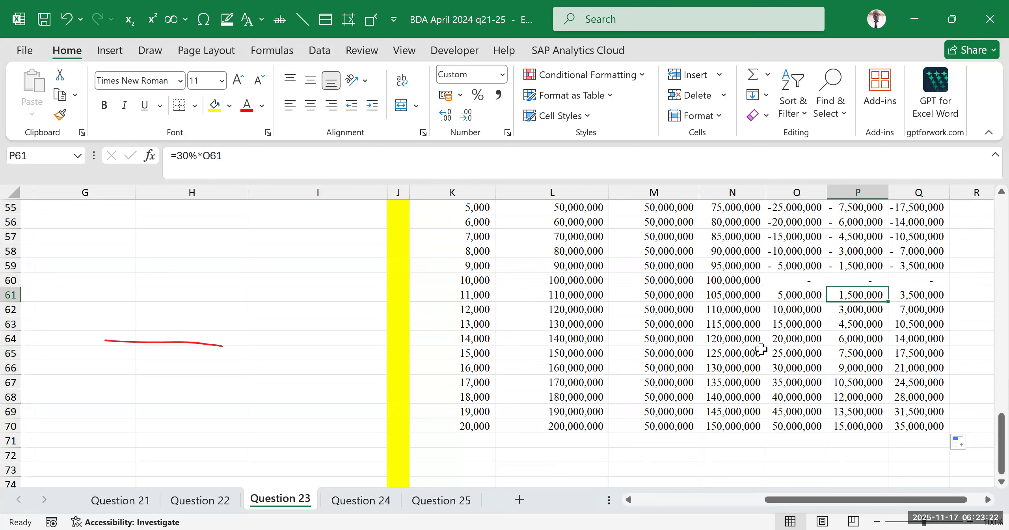
click(914, 294)
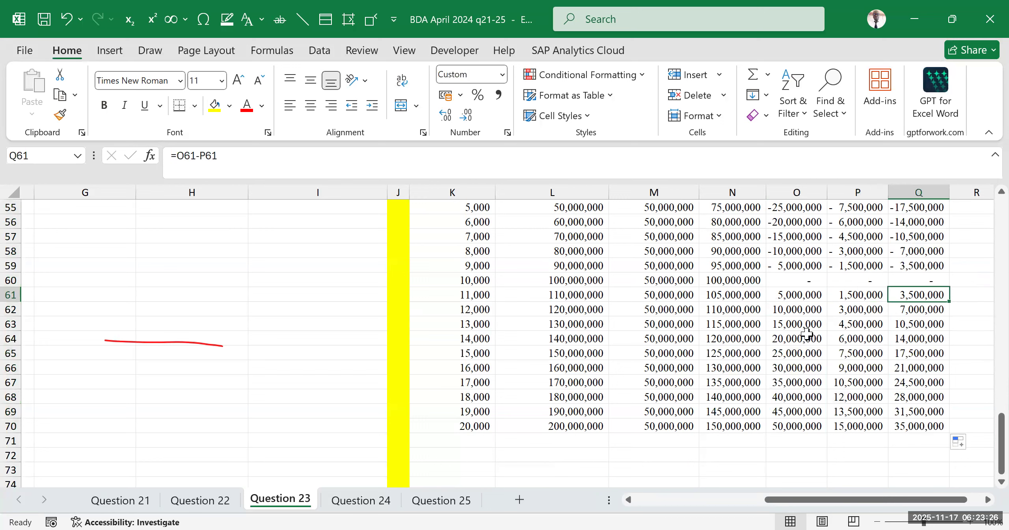
click(859, 352)
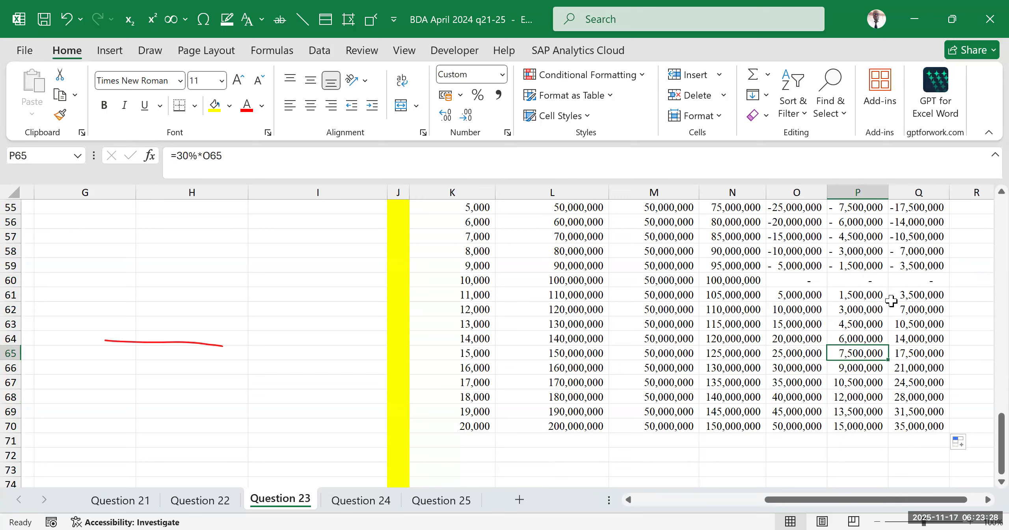
click(940, 299)
drag(795, 294, 842, 295)
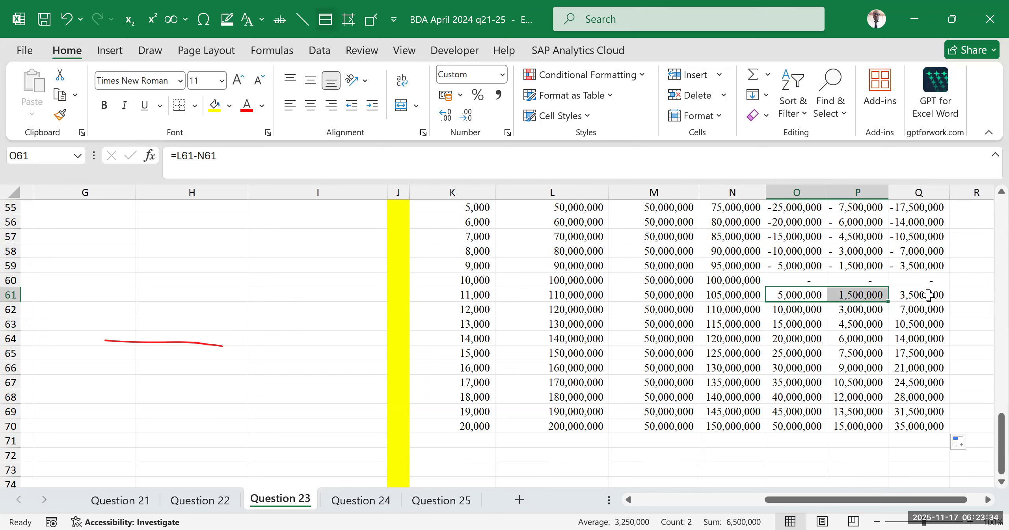
key(alt+Tab)
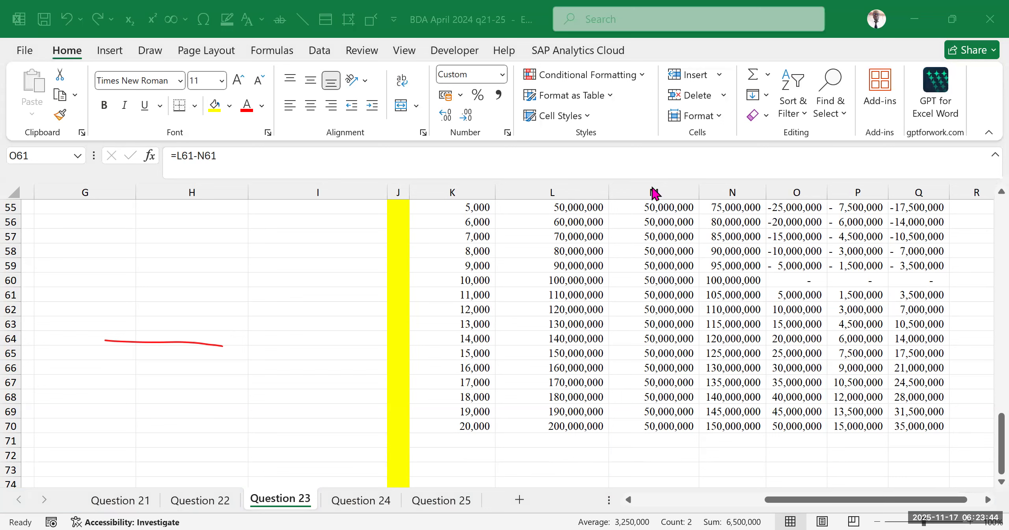
click(857, 310)
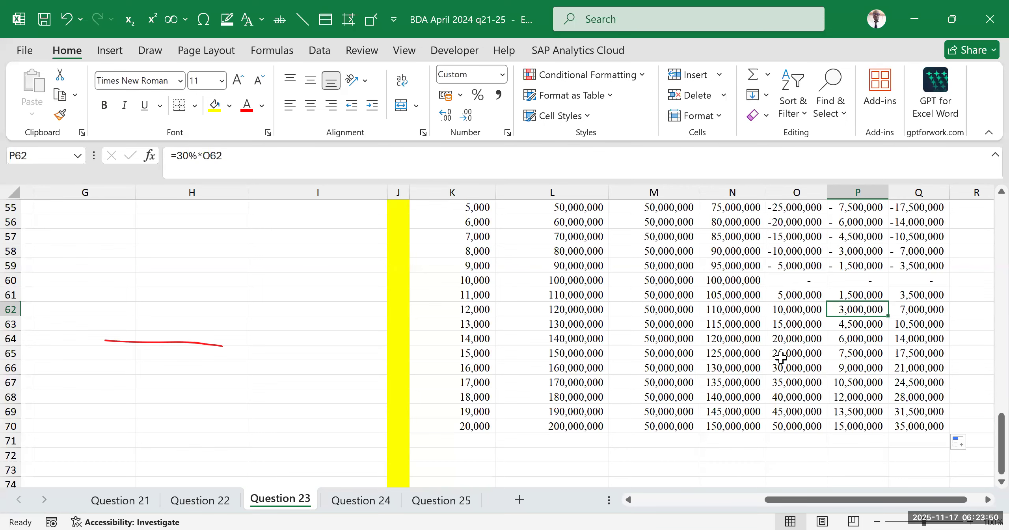
Reread the Question 23 requirements for parts (b) and (c), including which figures each graph has to depict.
scroll(860, 331, up, 3)
scroll(859, 331, down, 2)
mouse_move(882, 500)
mouse_down()
mouse_move(894, 504)
mouse_move(891, 493)
mouse_up()
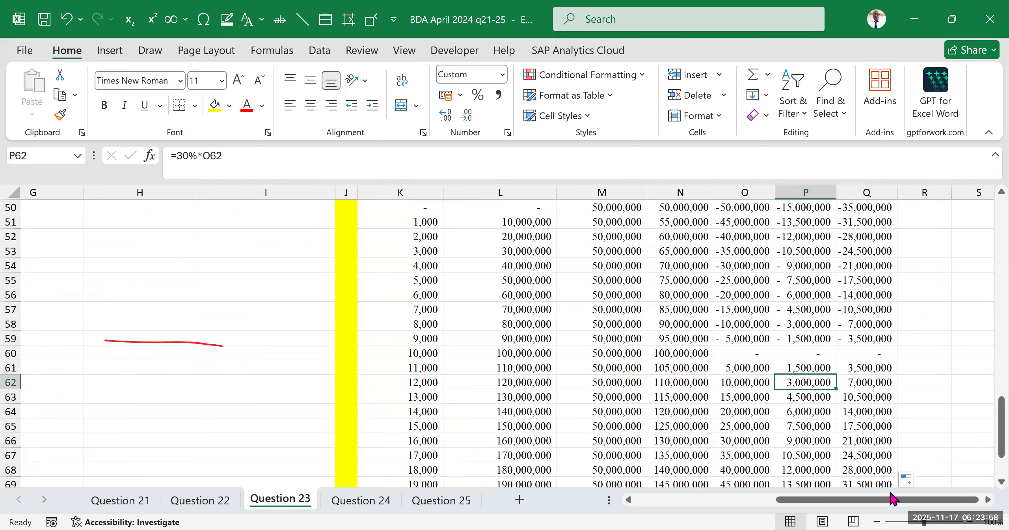
drag(830, 500, 432, 497)
scroll(299, 397, up, 16)
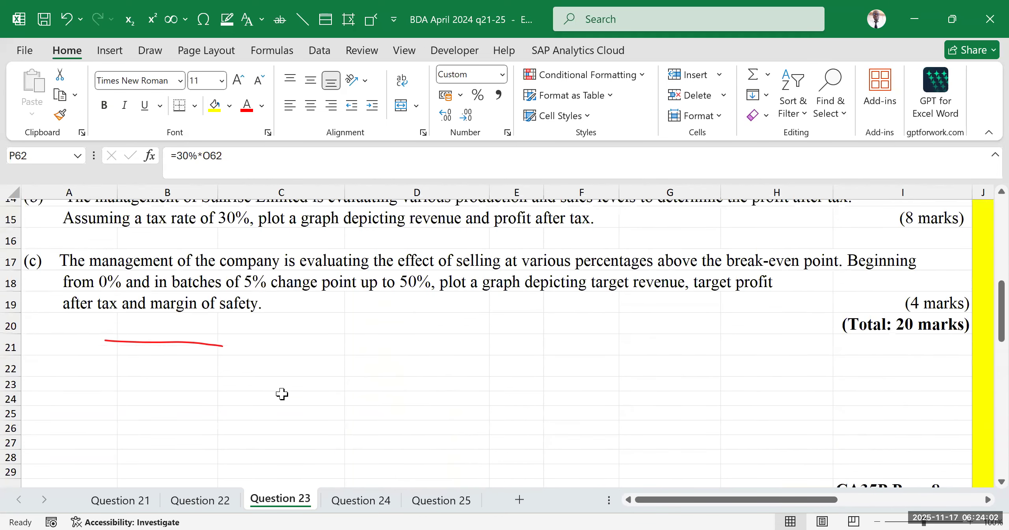
scroll(150, 401, down, 4)
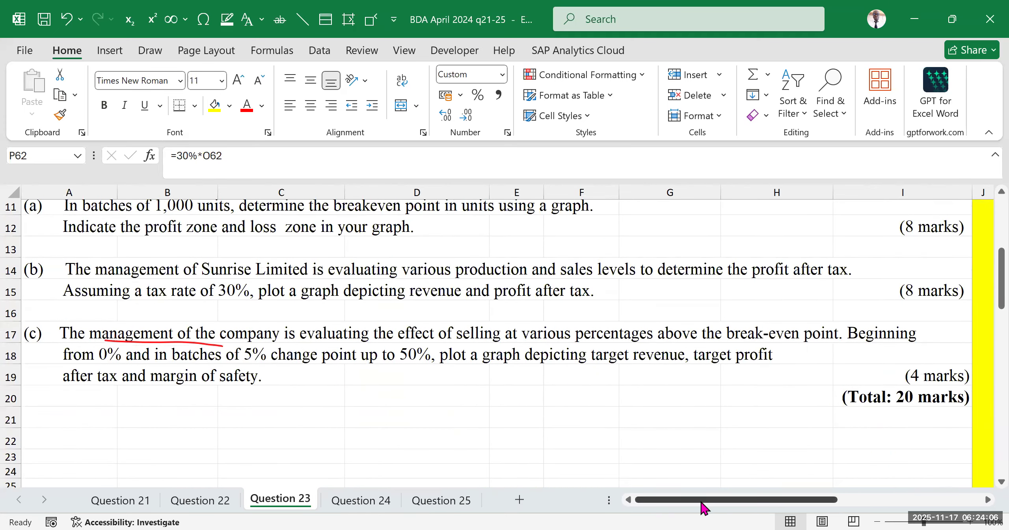
drag(702, 499, 751, 500)
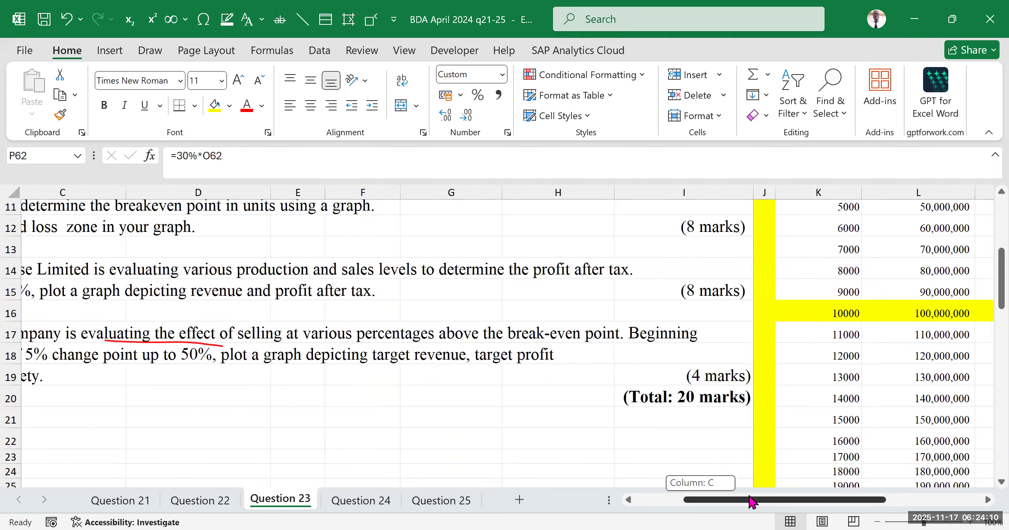
drag(751, 500, 845, 499)
scroll(907, 341, up, 4)
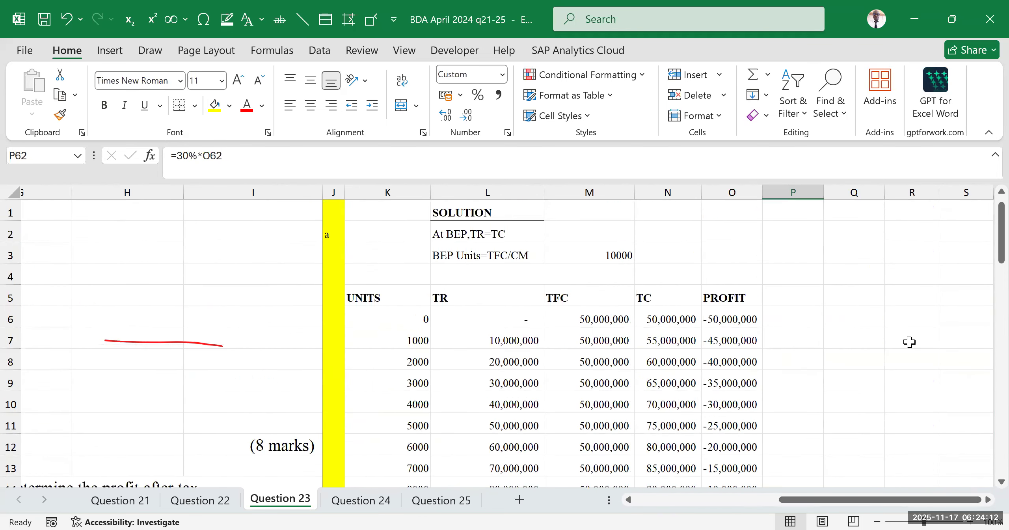
scroll(498, 213, down, 3)
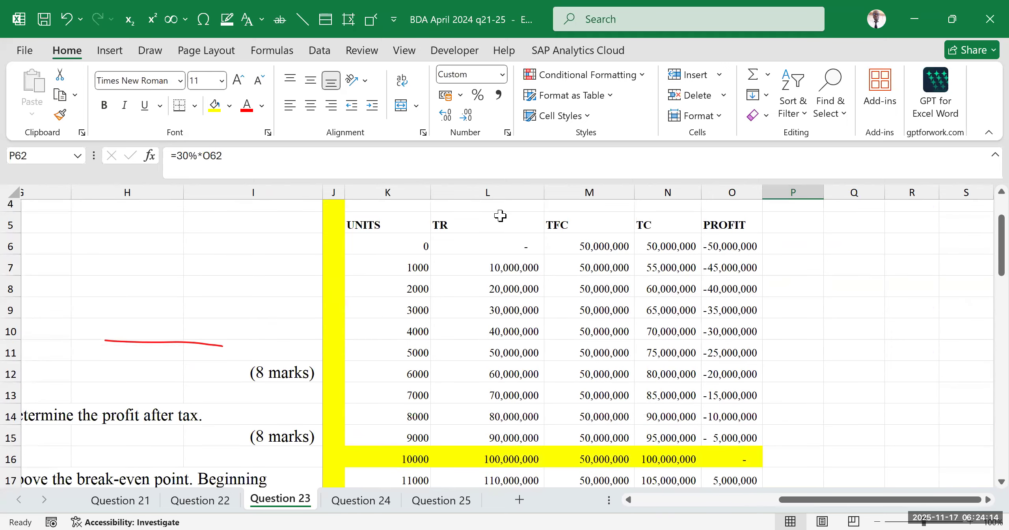
click(498, 216)
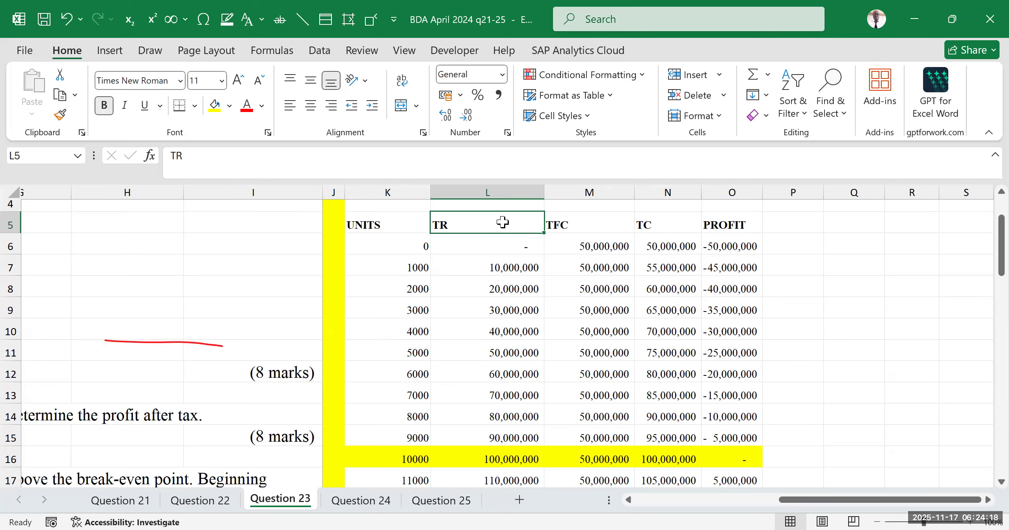
key(ctrl+shift+Down)
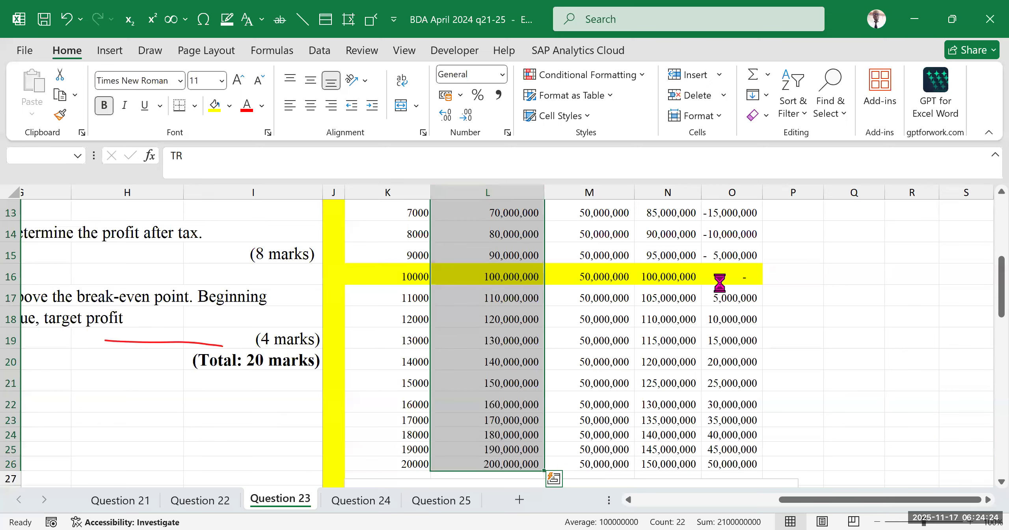
scroll(717, 280, up, 2)
scroll(713, 274, down, 1)
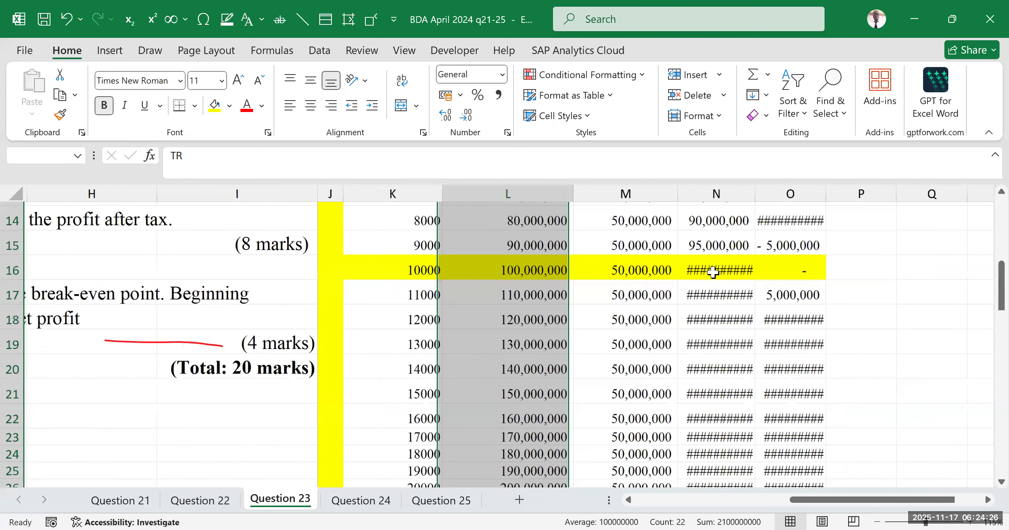
scroll(829, 322, down, 1)
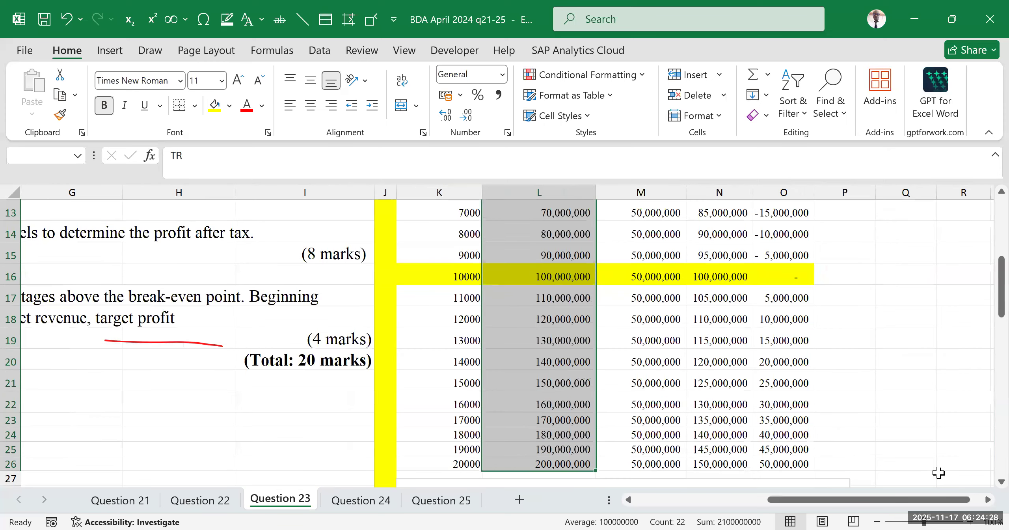
drag(986, 296, 986, 225)
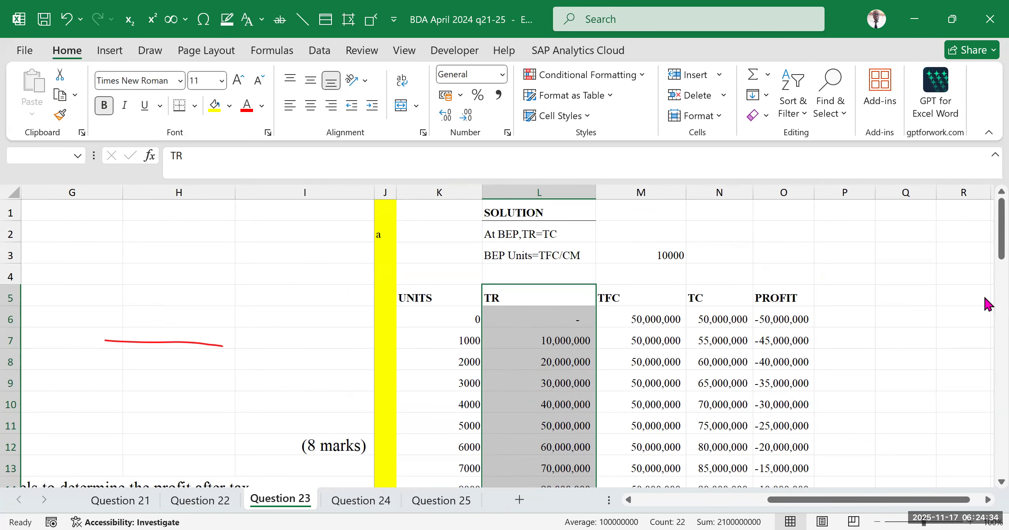
click(871, 270)
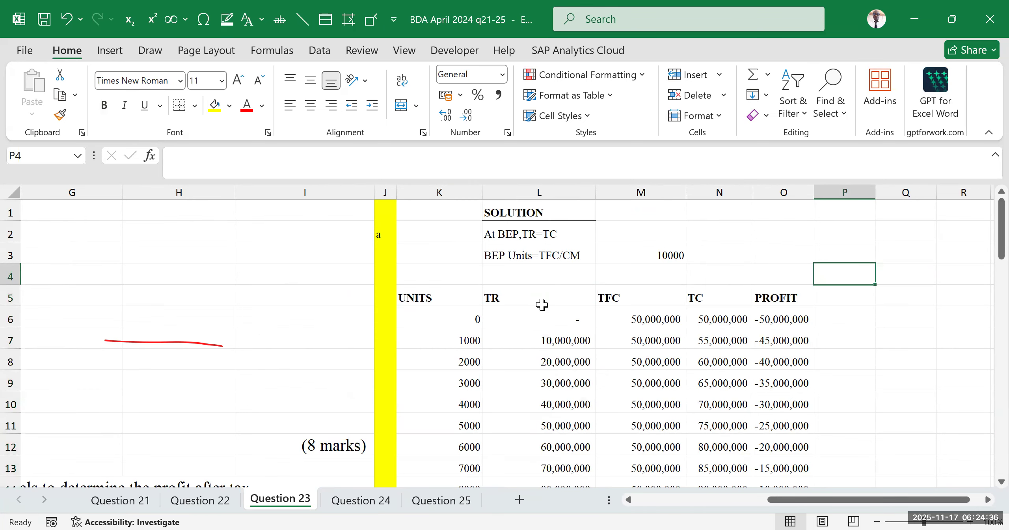
Select the TR and PAT columns of the part (b) table together, from the headings in row 49 down to row 70.
scroll(542, 304, down, 18)
scroll(548, 309, up, 2)
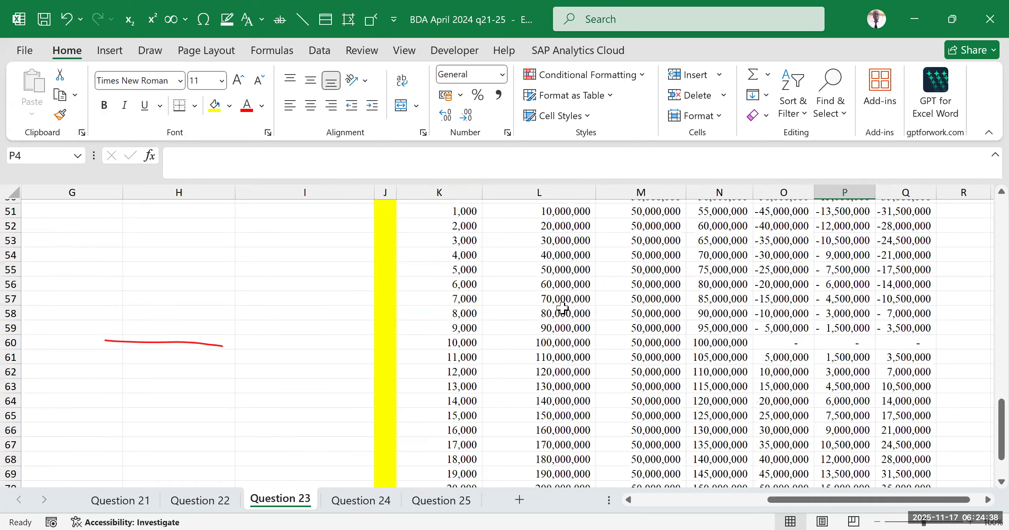
scroll(562, 307, up, 2)
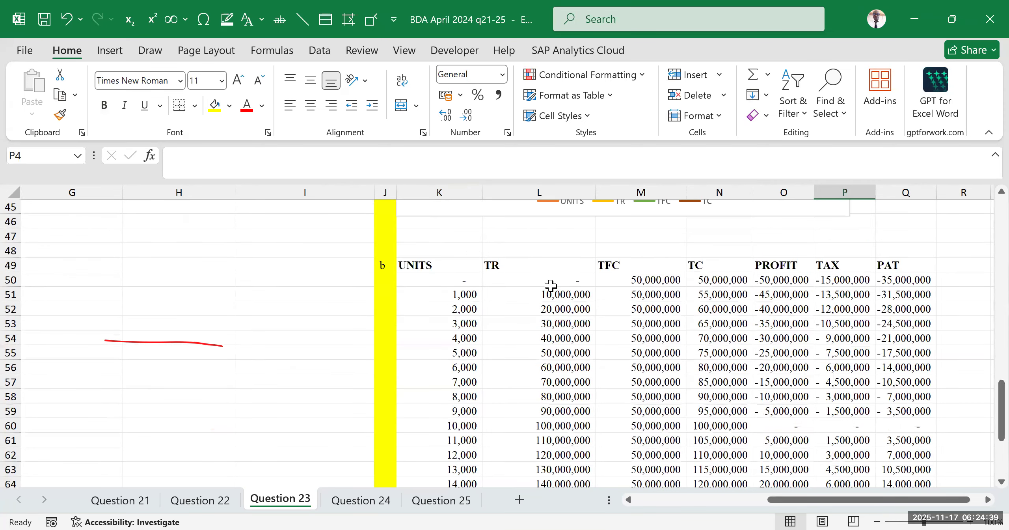
click(542, 263)
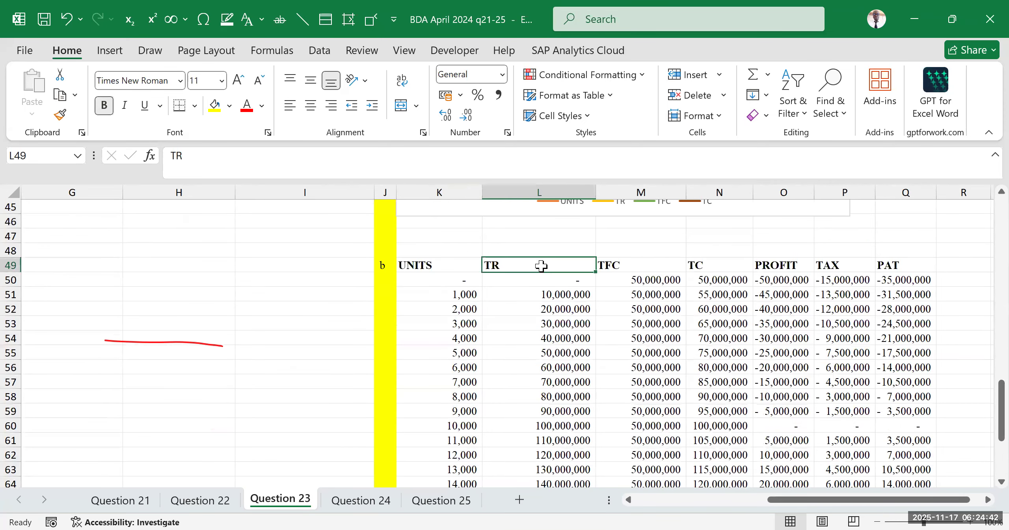
key(ctrl+shift+Down)
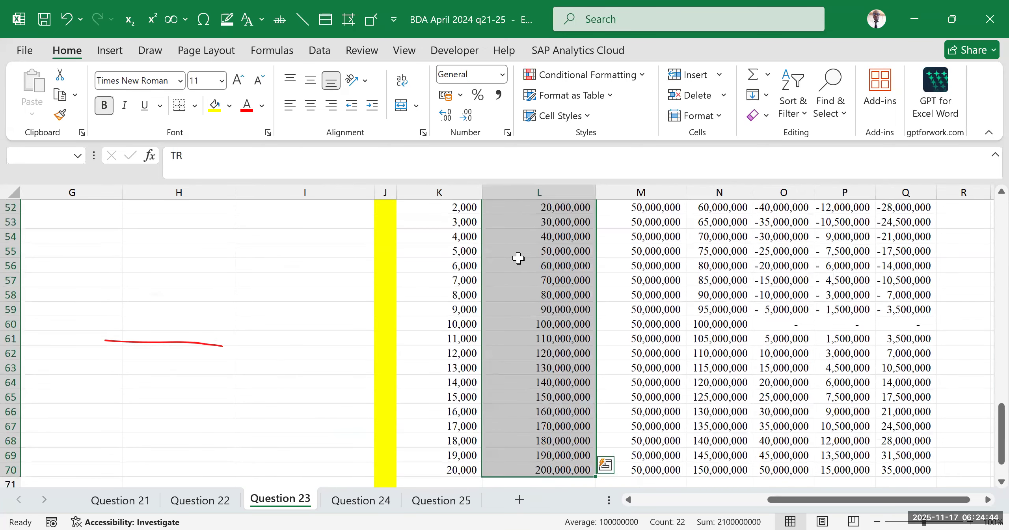
drag(988, 420, 910, 326)
ctrl+click(910, 327)
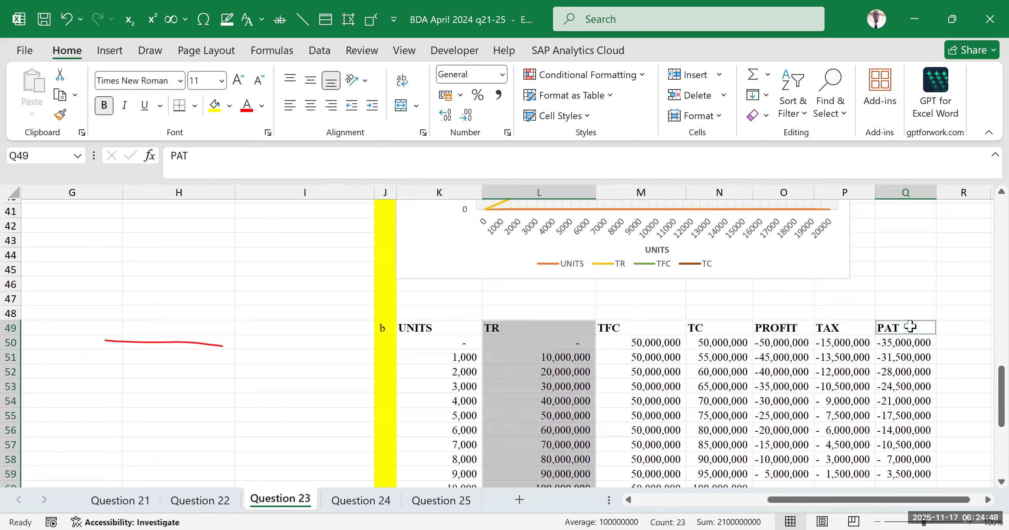
key(ctrl+shift+Down)
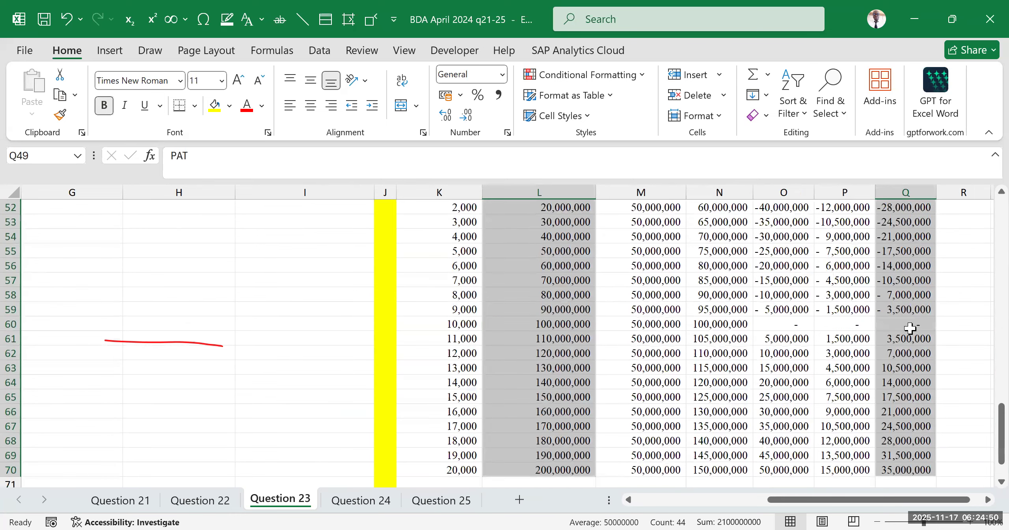
scroll(804, 347, down, 3)
scroll(803, 347, up, 8)
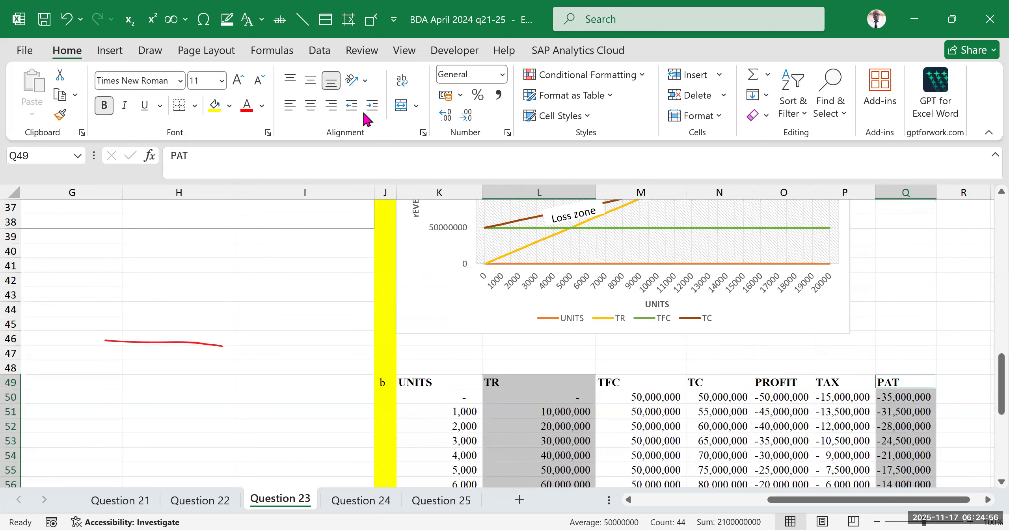
click(448, 123)
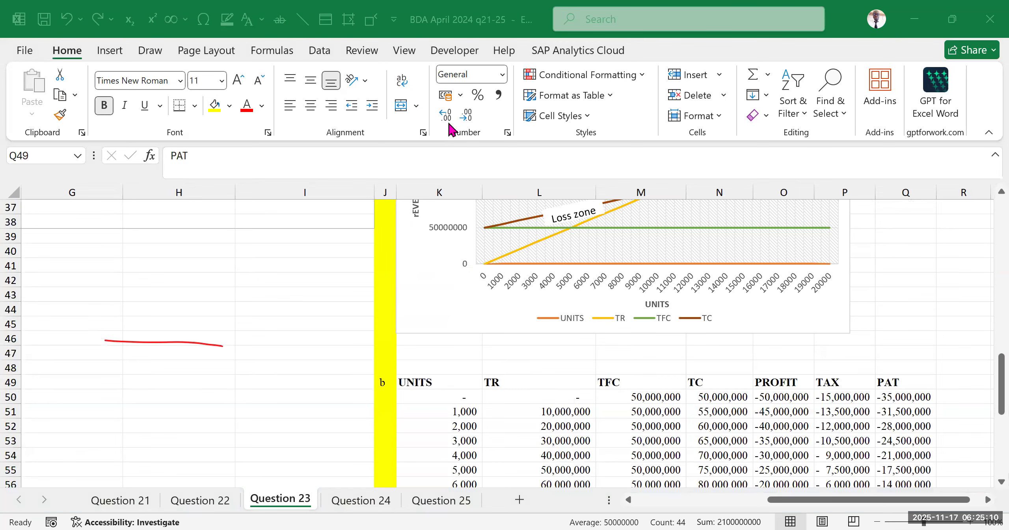
scroll(705, 360, down, 10)
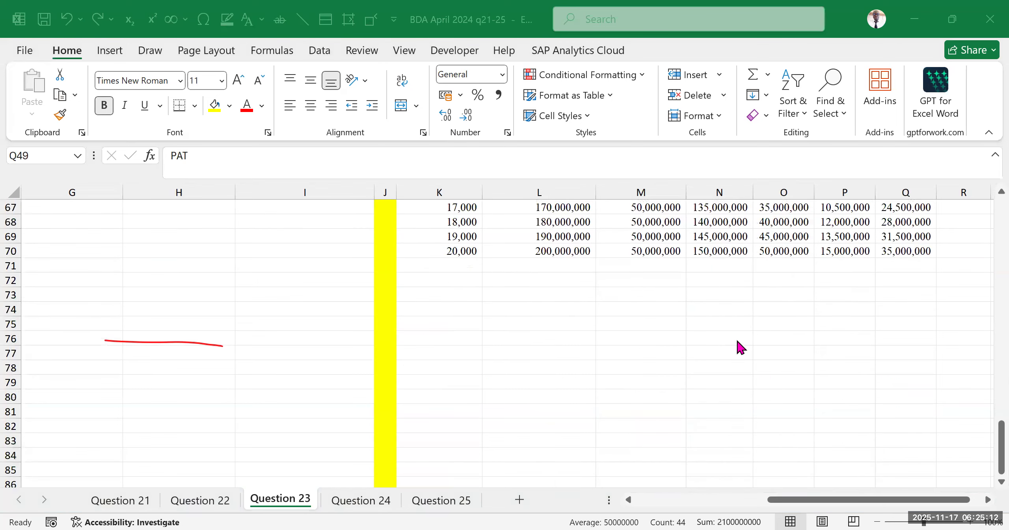
scroll(737, 339, up, 7)
scroll(716, 331, down, 3)
scroll(712, 338, up, 3)
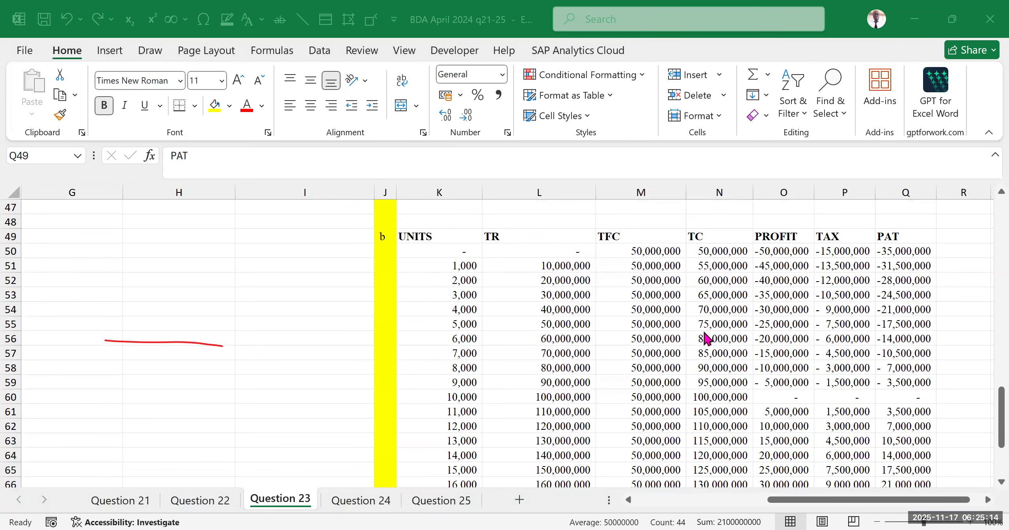
click(575, 289)
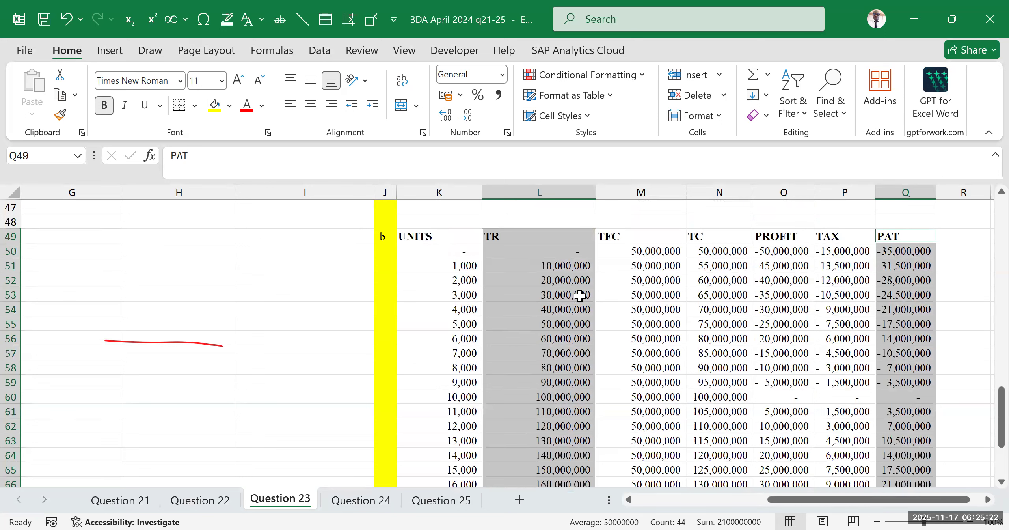
Select the UNITS, TR and PAT columns of the part (b) table together, from the headings in row 49 down to row 70.
click(528, 321)
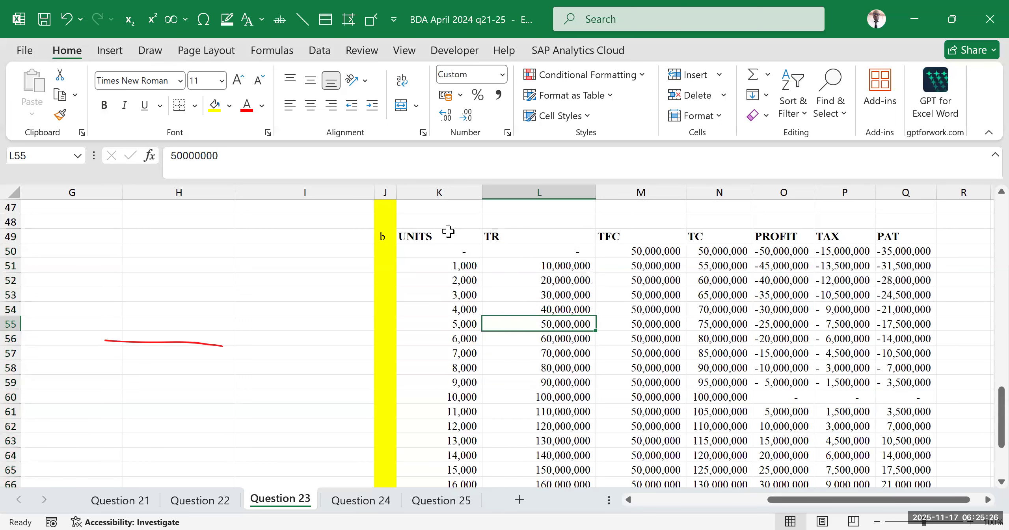
drag(448, 232, 499, 236)
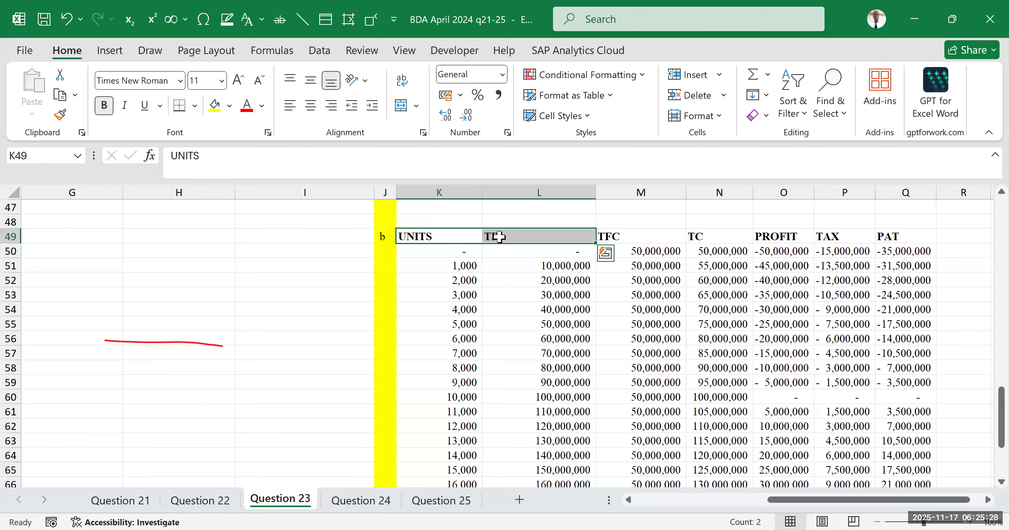
key(ctrl+shift+Down)
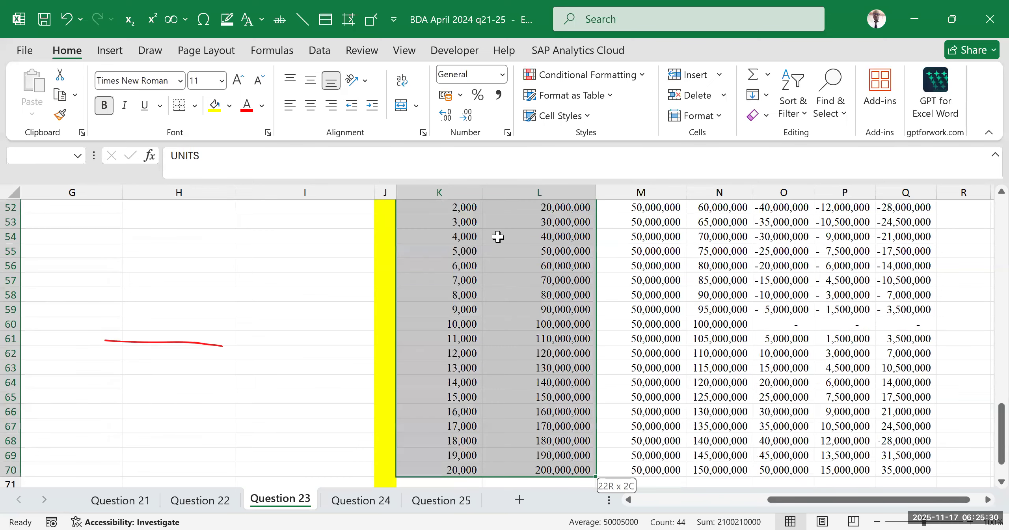
drag(1001, 429, 992, 359)
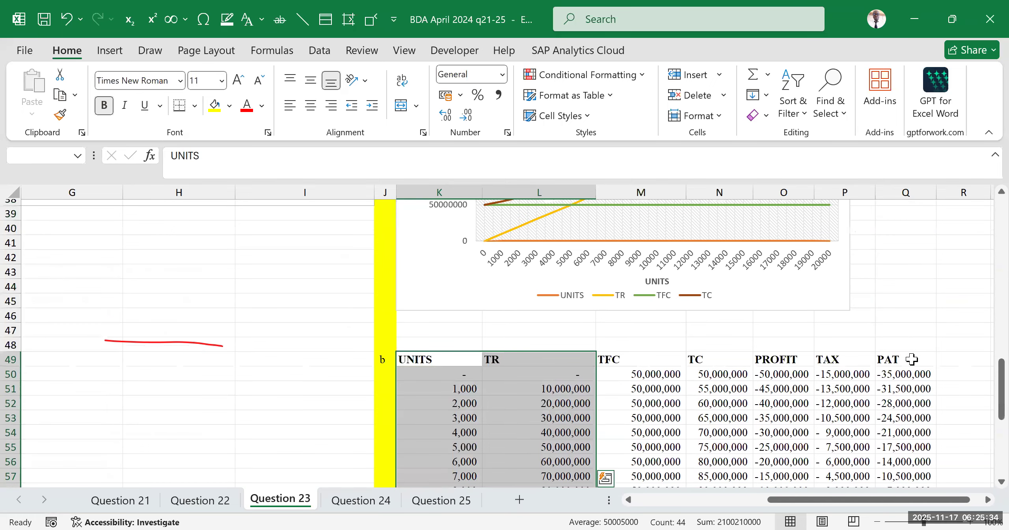
ctrl+click(912, 359)
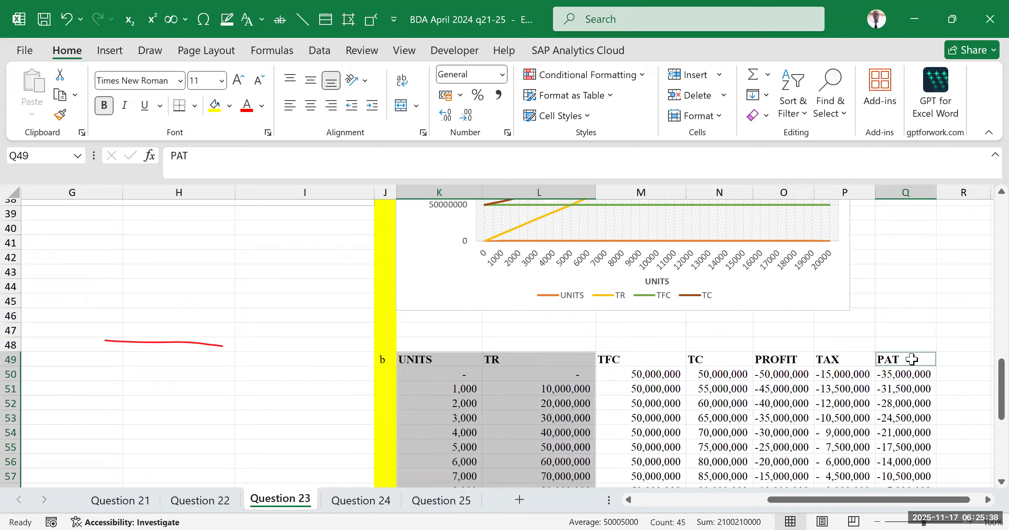
key(ctrl+shift+Down)
scroll(729, 319, up, 8)
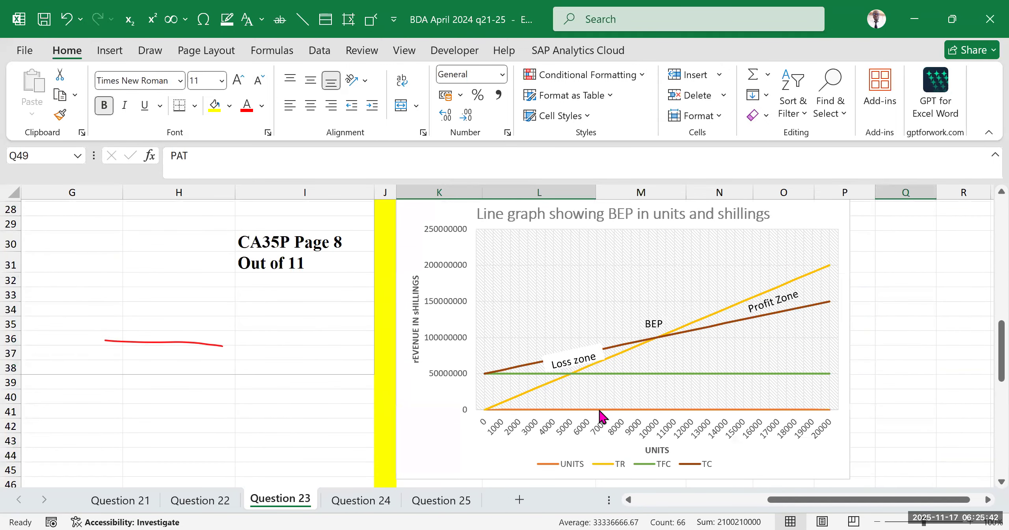
scroll(599, 414, down, 6)
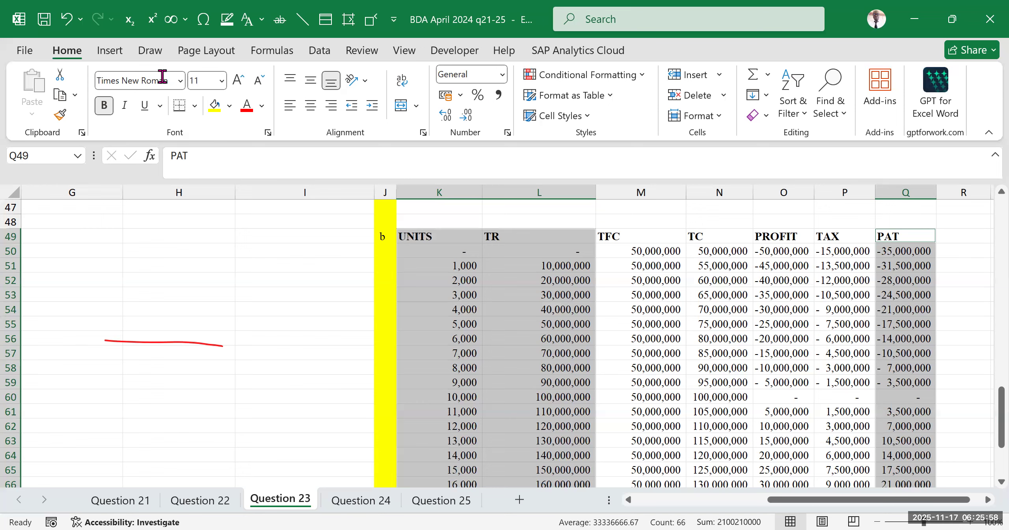
Open the recommended charts for the selected data and look through the suggested chart types, previewing the clustered column of TR and PAT.
key(alt+n)
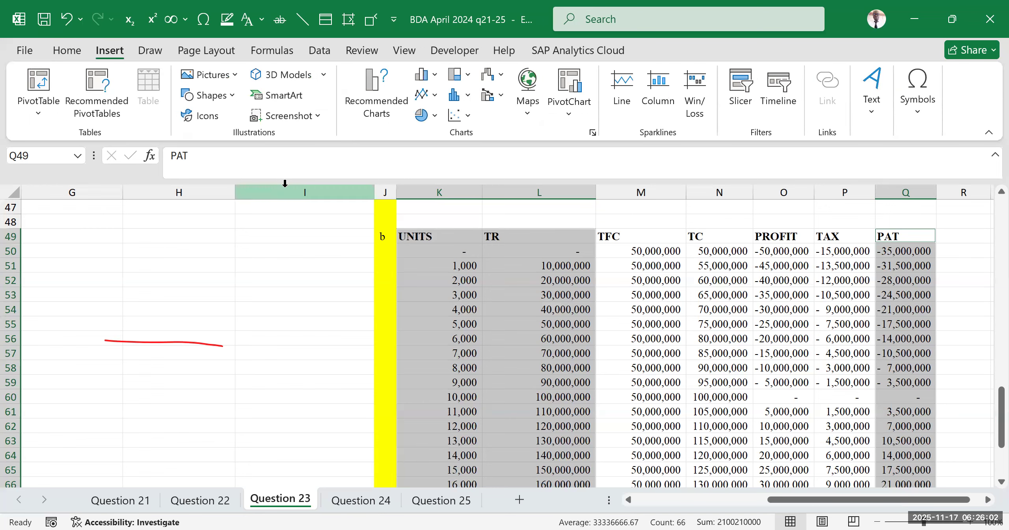
click(592, 133)
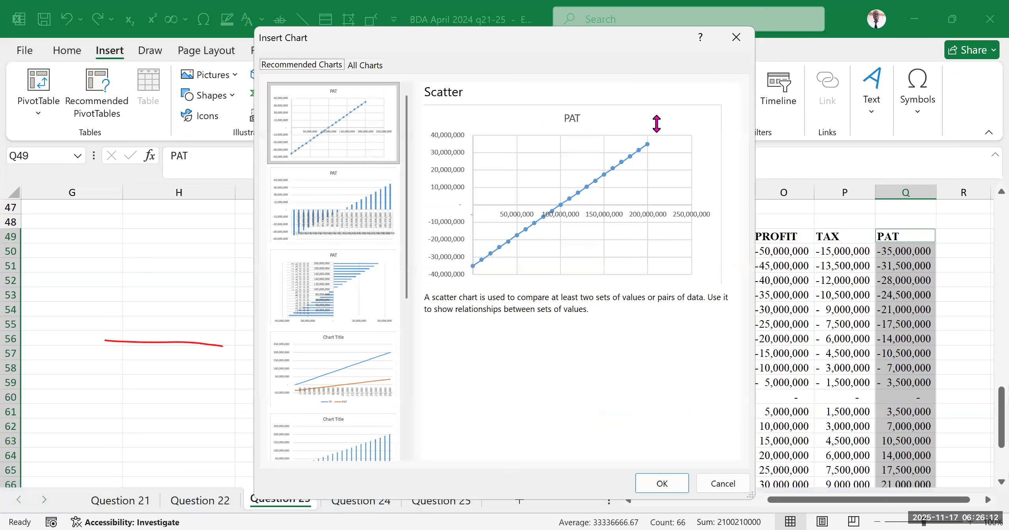
drag(681, 45, 657, 119)
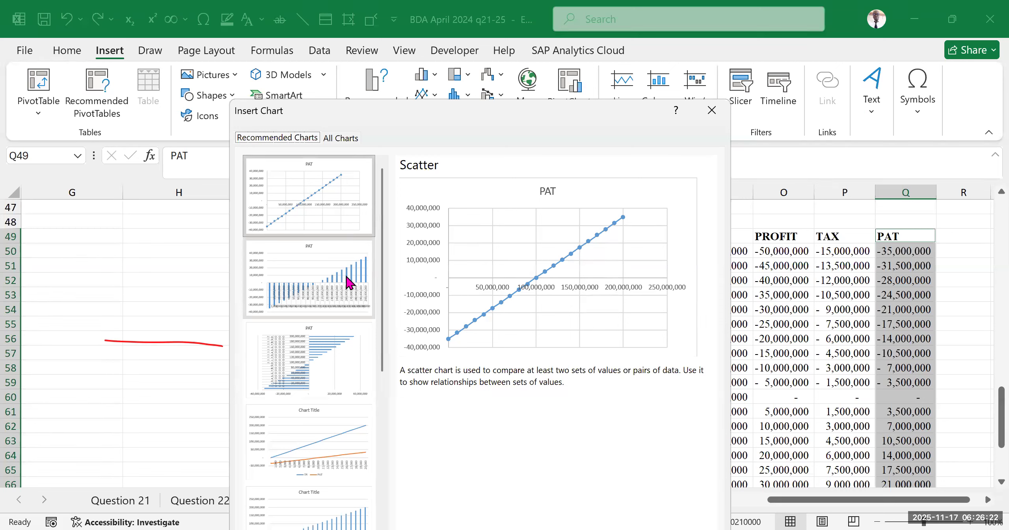
drag(384, 282, 369, 385)
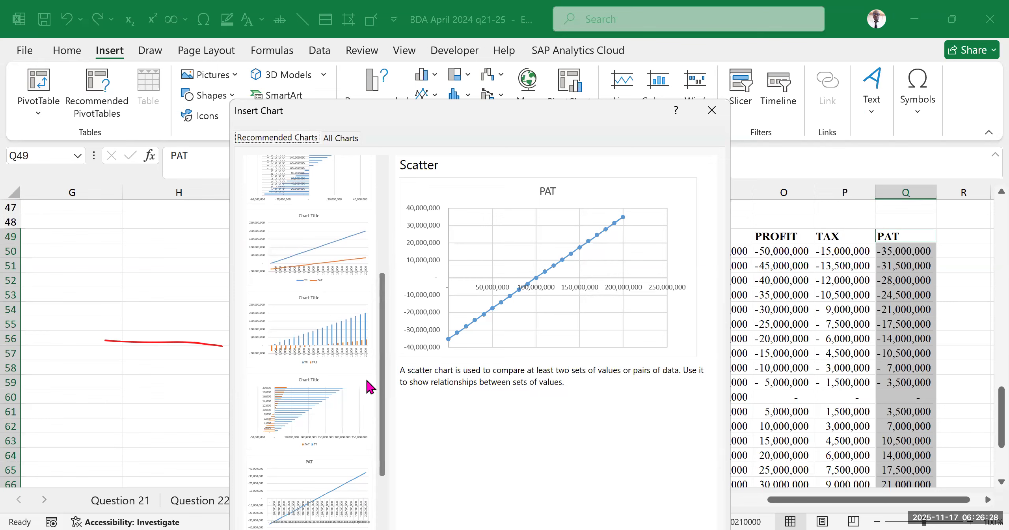
click(263, 303)
scroll(264, 307, down, 2)
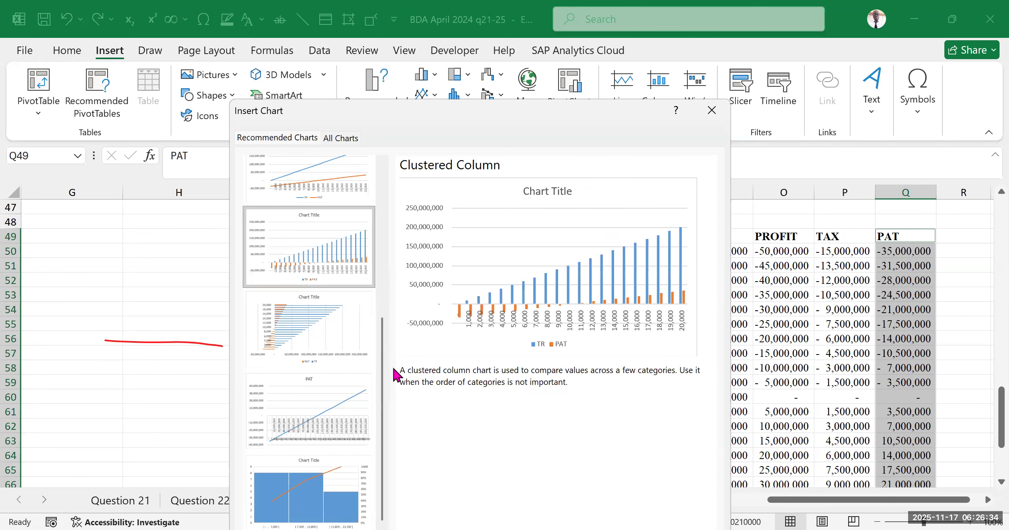
scroll(387, 347, up, 4)
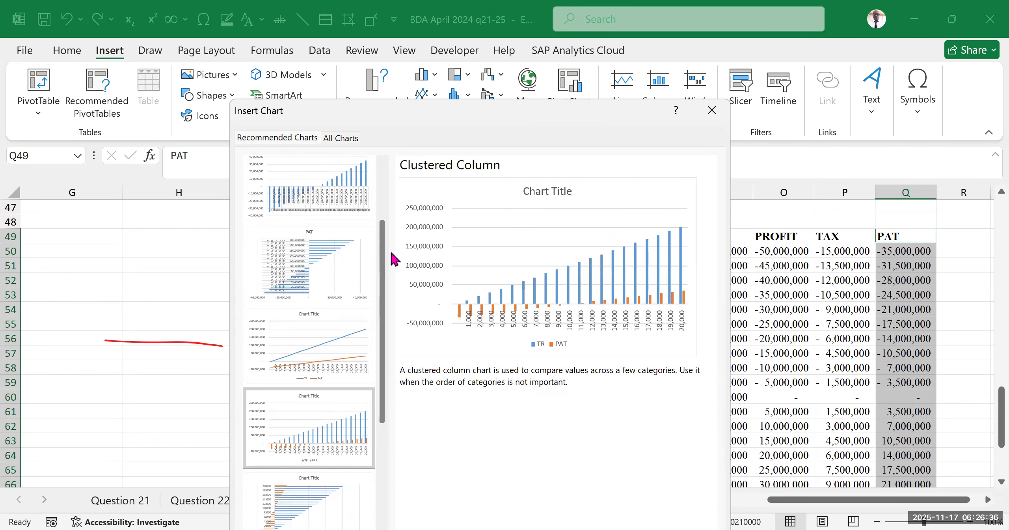
scroll(395, 259, up, 3)
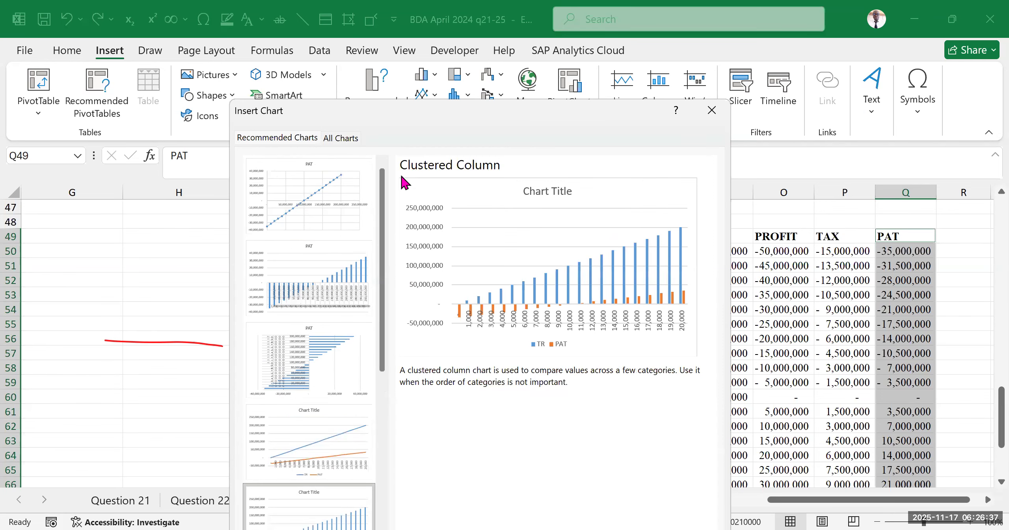
Compare the PAT-only clustered column and bar suggestions, and insert the clustered column chart plotting TR and PAT by units.
click(311, 261)
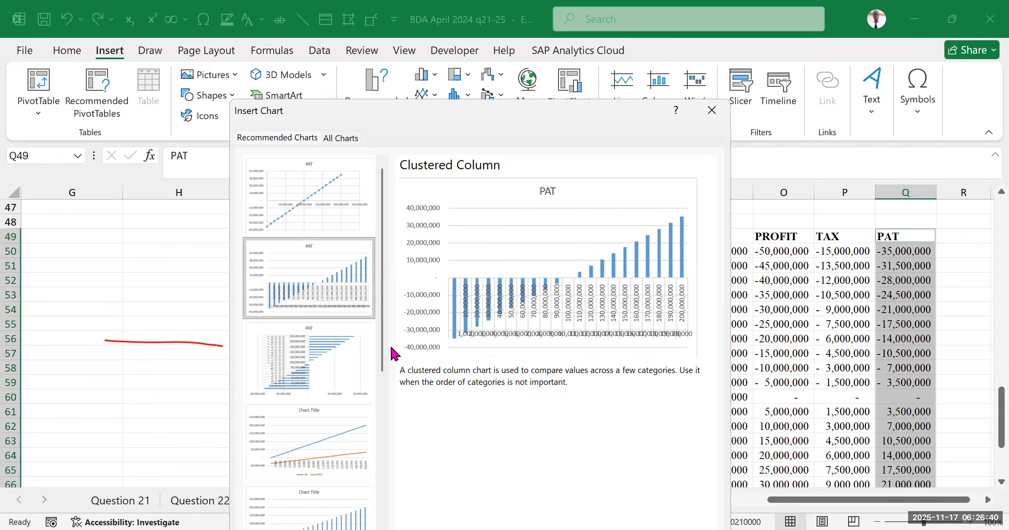
scroll(387, 331, down, 3)
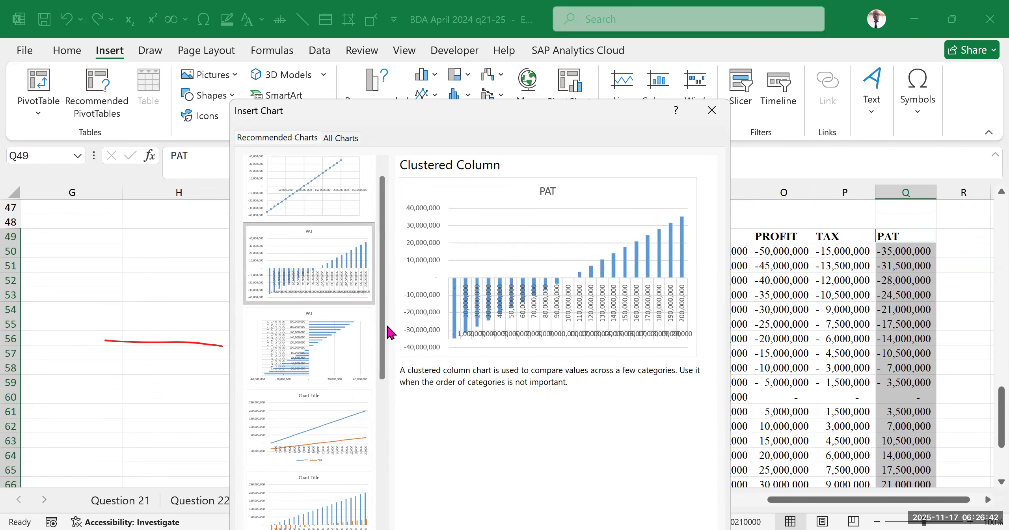
click(296, 309)
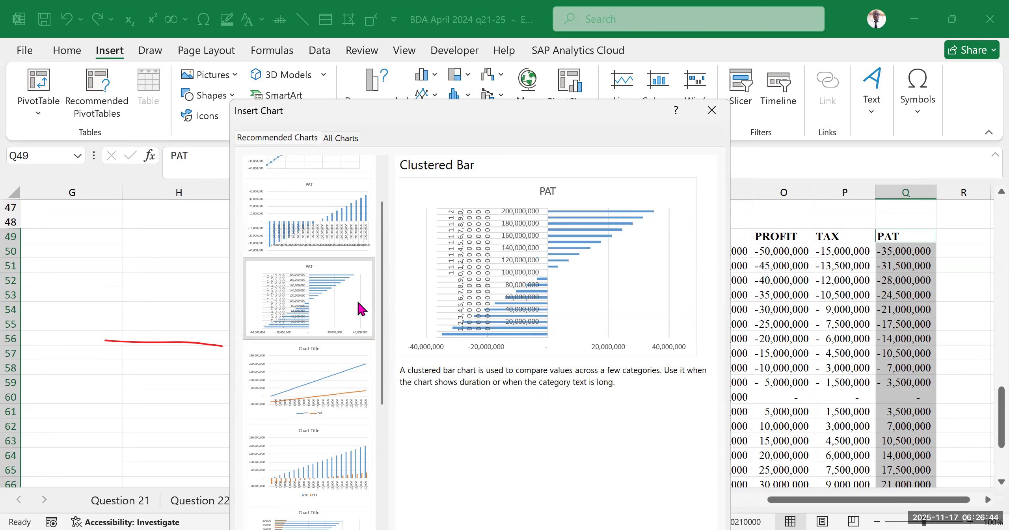
drag(383, 315, 386, 383)
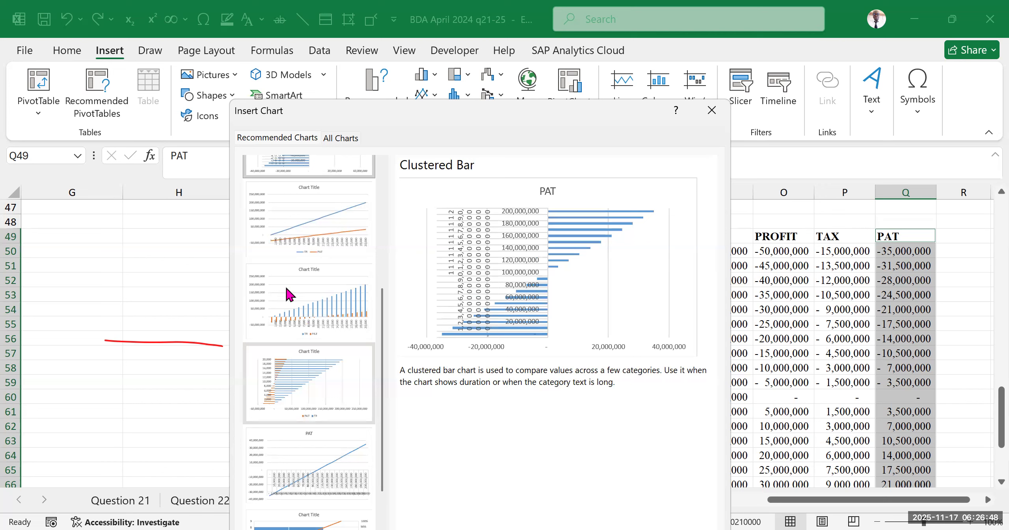
click(285, 282)
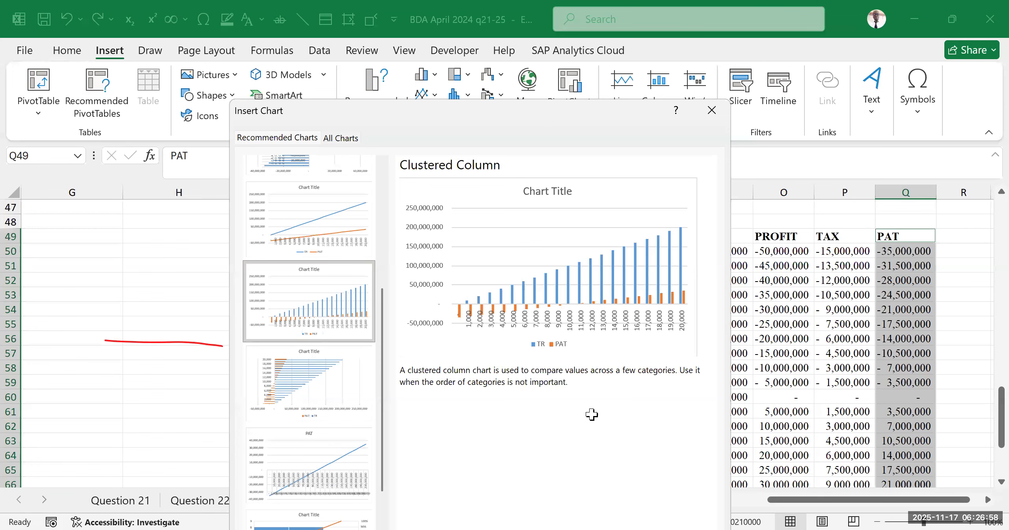
key(Return)
Move the new TR and PAT chart into the empty rows below the part (b) table, starting around row 72.
drag(570, 243, 585, 477)
scroll(692, 291, down, 2)
scroll(624, 270, up, 2)
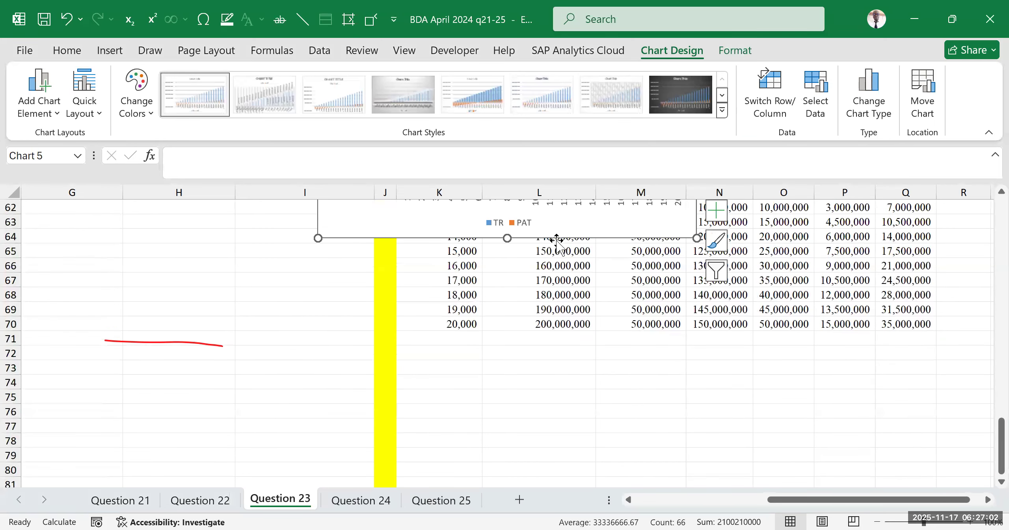
drag(557, 241, 584, 272)
drag(580, 237, 889, 475)
drag(638, 234, 622, 428)
scroll(631, 414, down, 3)
drag(590, 275, 592, 438)
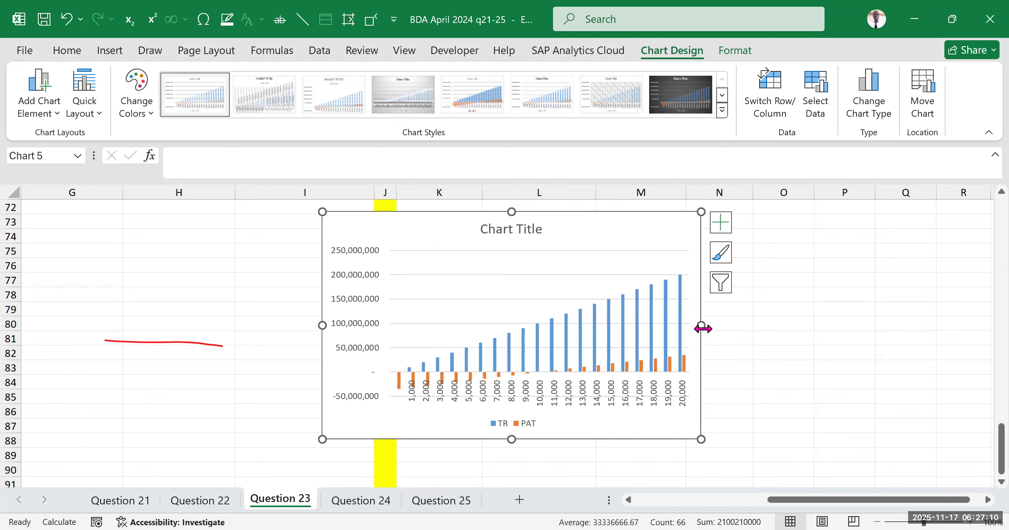
Shift the TR and PAT chart rightwards, clear of the yellow column J, so it sits under the table's columns.
drag(704, 328, 756, 331)
scroll(874, 362, up, 7)
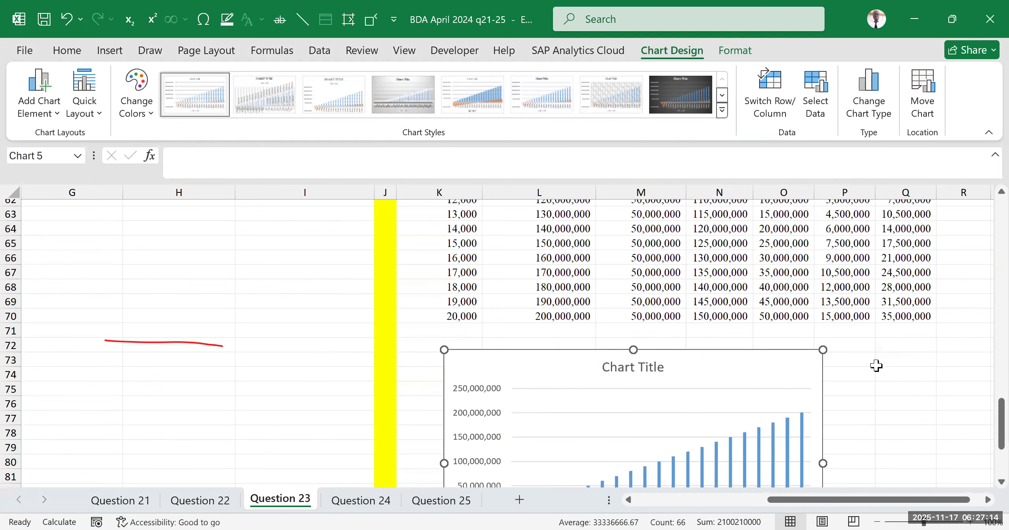
scroll(906, 338, down, 8)
click(906, 338)
scroll(709, 335, up, 7)
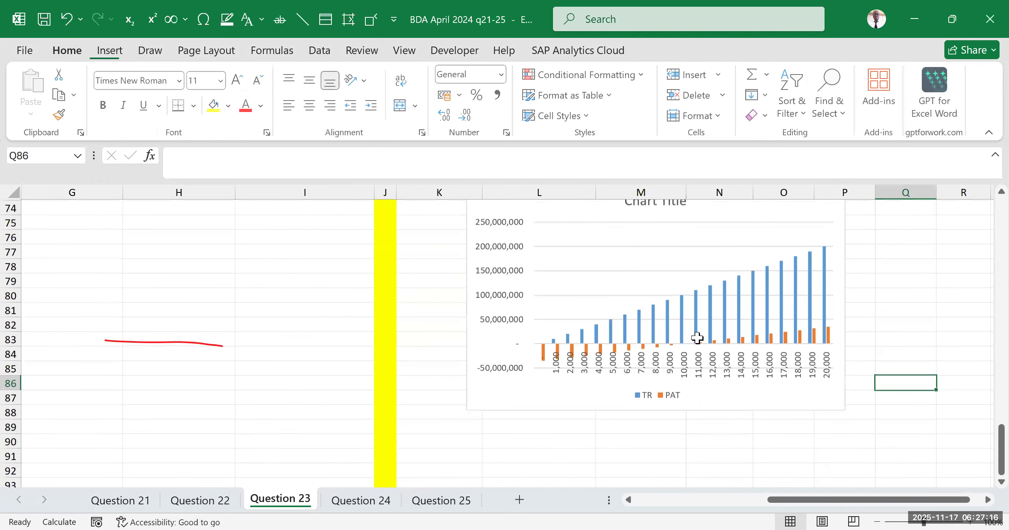
Widen the TR and PAT chart on both sides to span columns K to Q, and deselect it.
scroll(705, 283, down, 5)
click(839, 322)
drag(845, 325, 919, 325)
scroll(687, 331, up, 3)
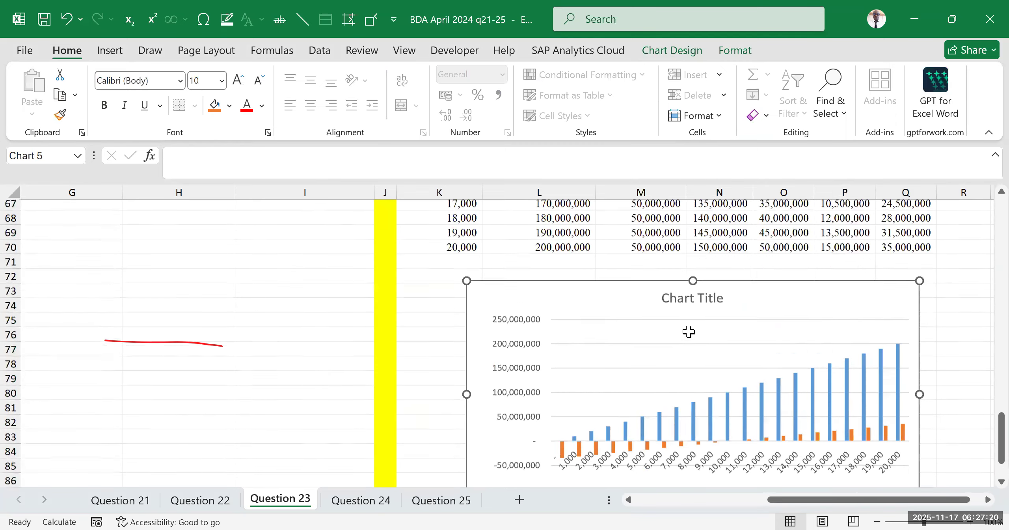
drag(695, 357, 693, 342)
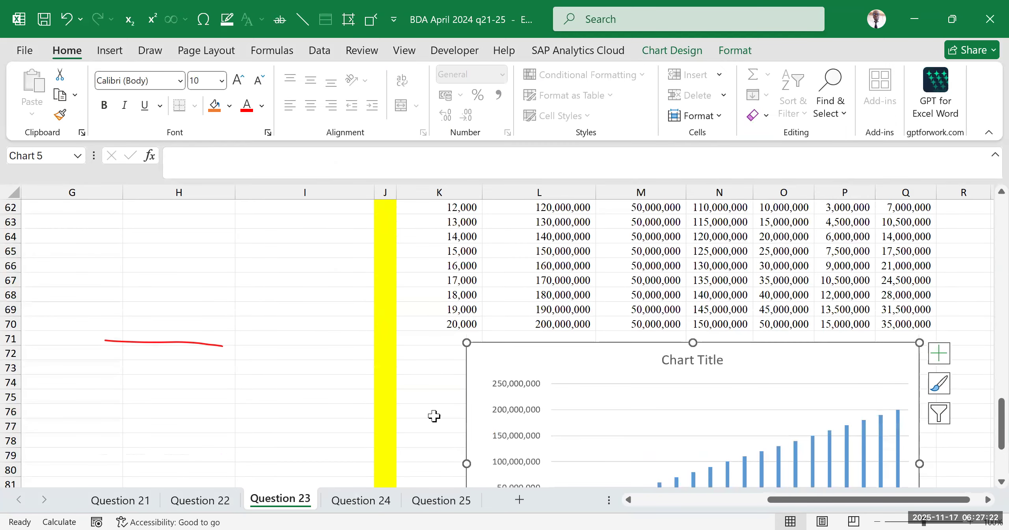
drag(462, 466, 426, 466)
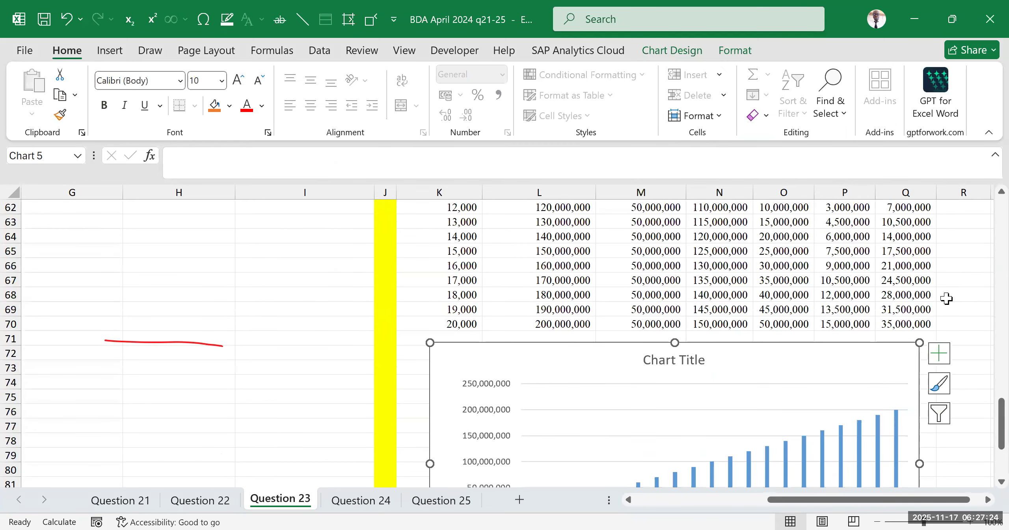
click(959, 270)
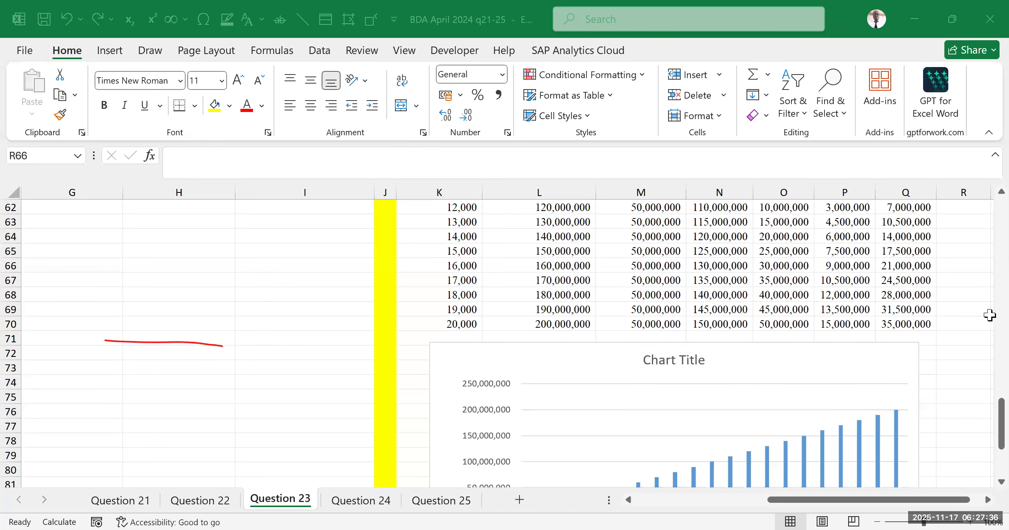
Reselect the UNITS, TR and PAT columns of the part (b) table, from row 49 down to row 70.
drag(964, 237, 964, 251)
scroll(759, 304, up, 3)
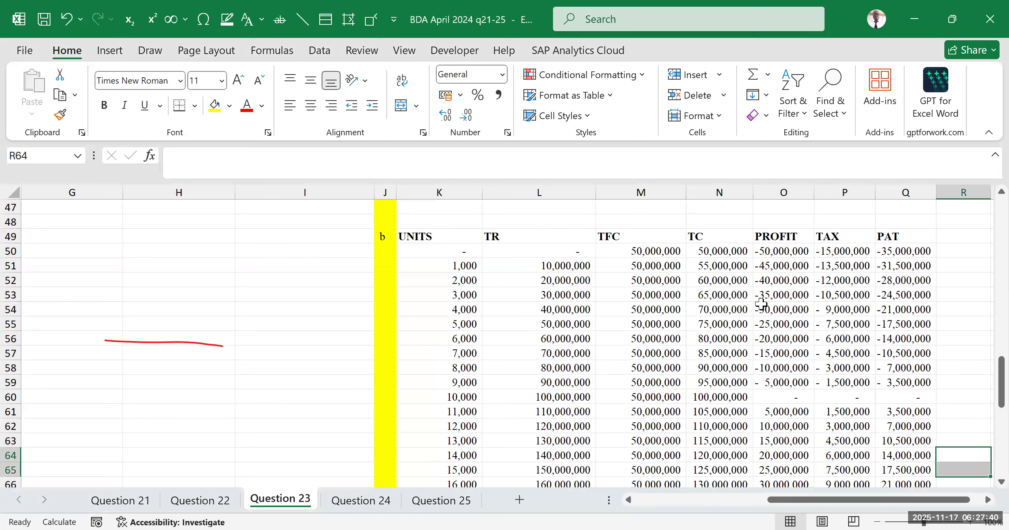
click(446, 237)
click(531, 234)
drag(440, 235, 548, 233)
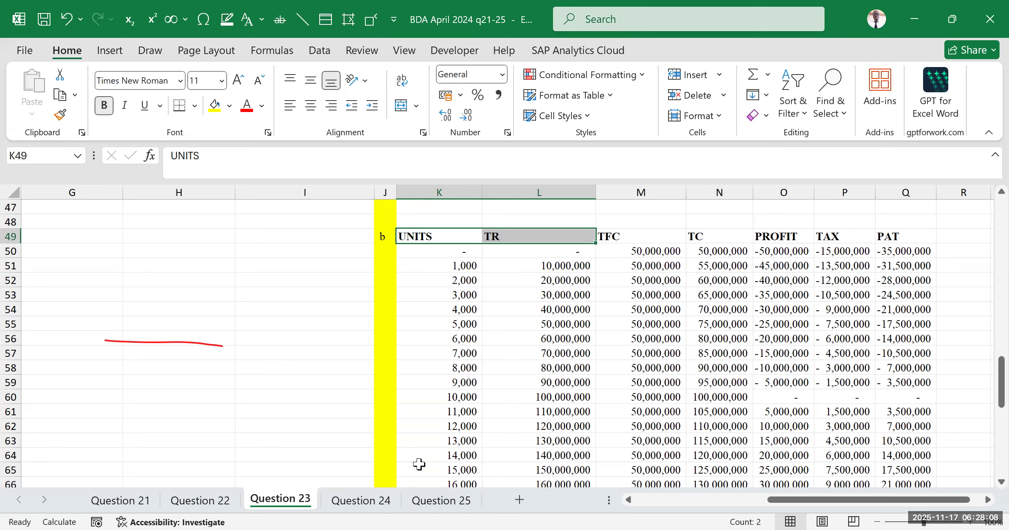
key(ctrl+shift+Down)
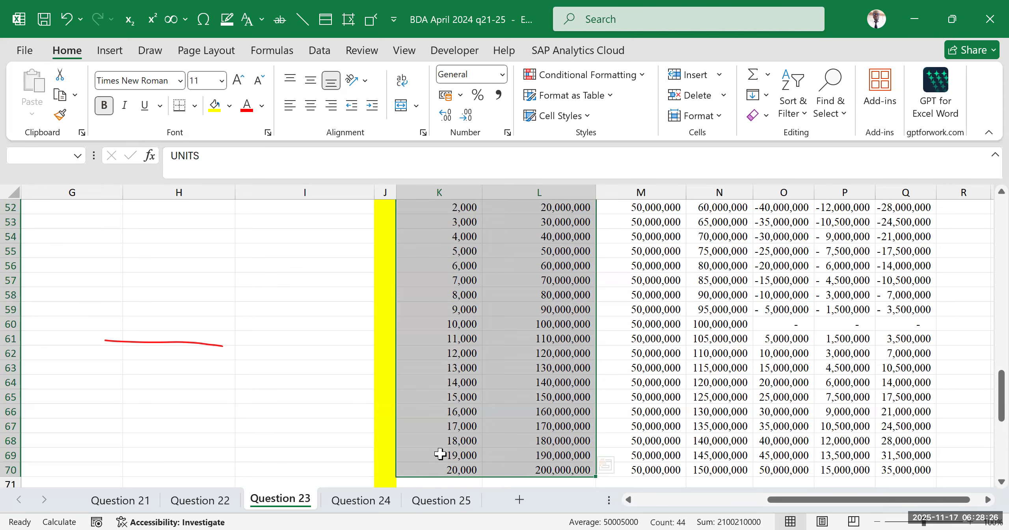
drag(985, 406, 985, 373)
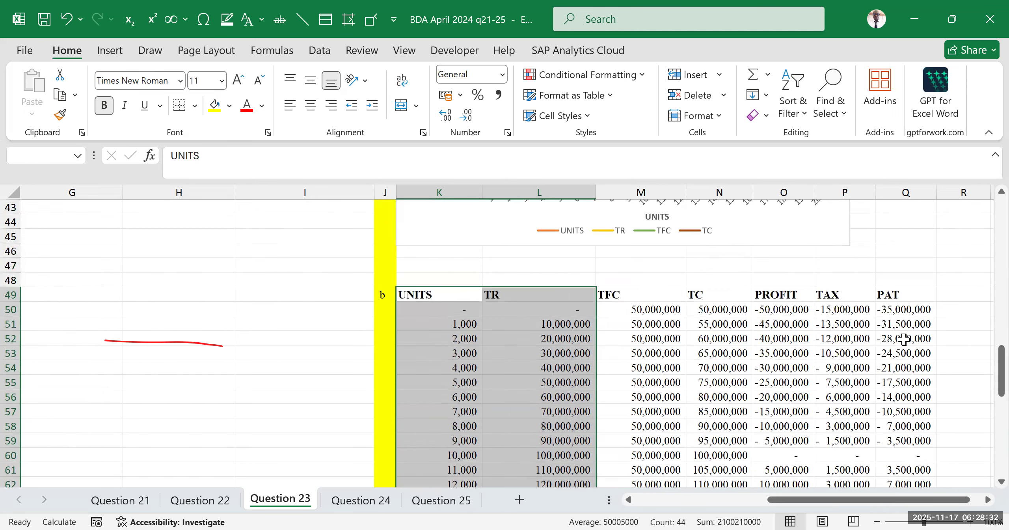
click(902, 295)
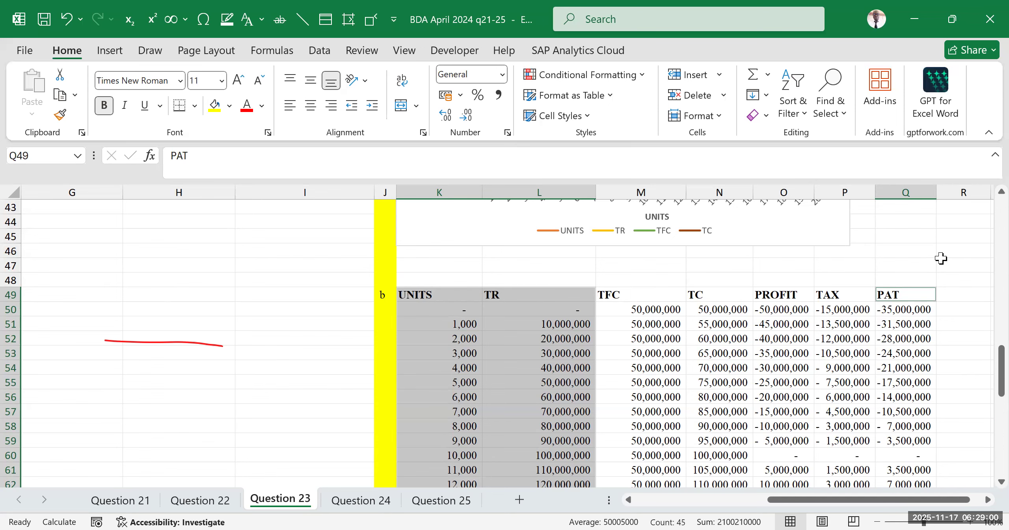
drag(906, 294, 906, 479)
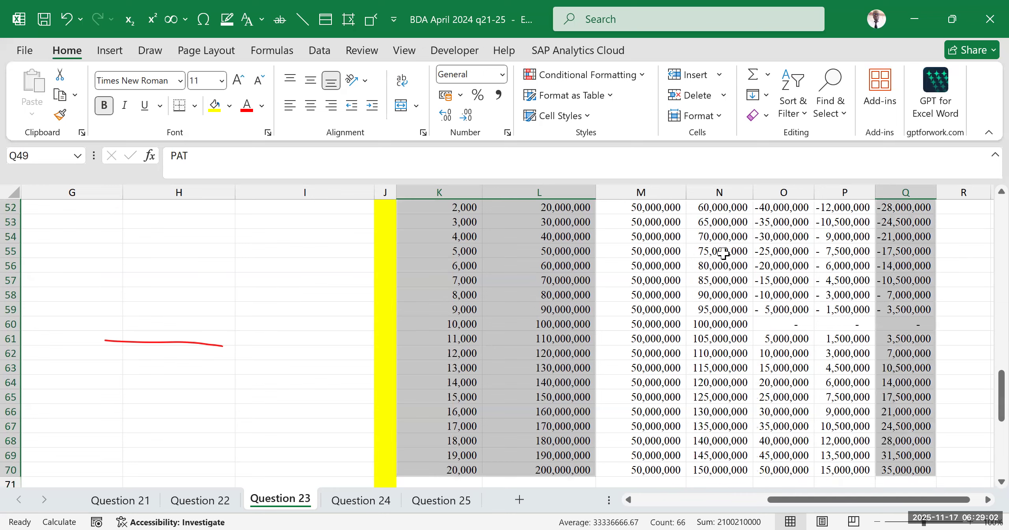
Insert a clustered column chart from the whole part (b) table, UNITS through PAT, rows 49 to 70.
scroll(687, 281, up, 5)
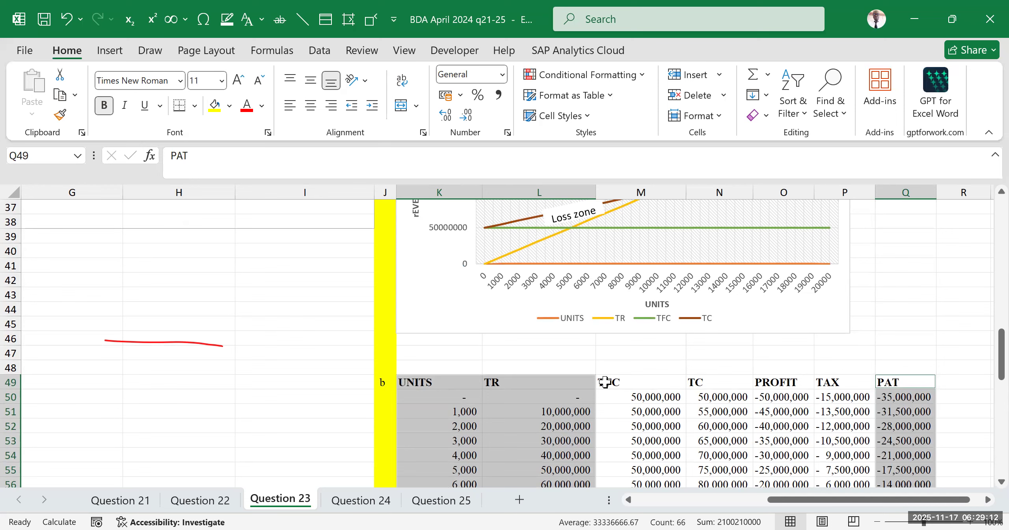
click(654, 381)
click(468, 382)
drag(468, 382, 908, 379)
key(ctrl+shift+Down)
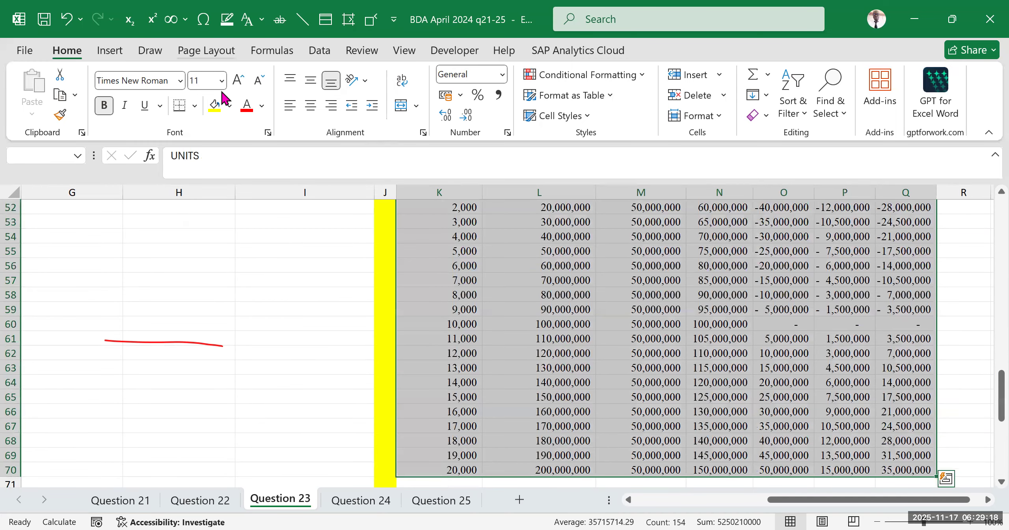
click(109, 50)
click(592, 133)
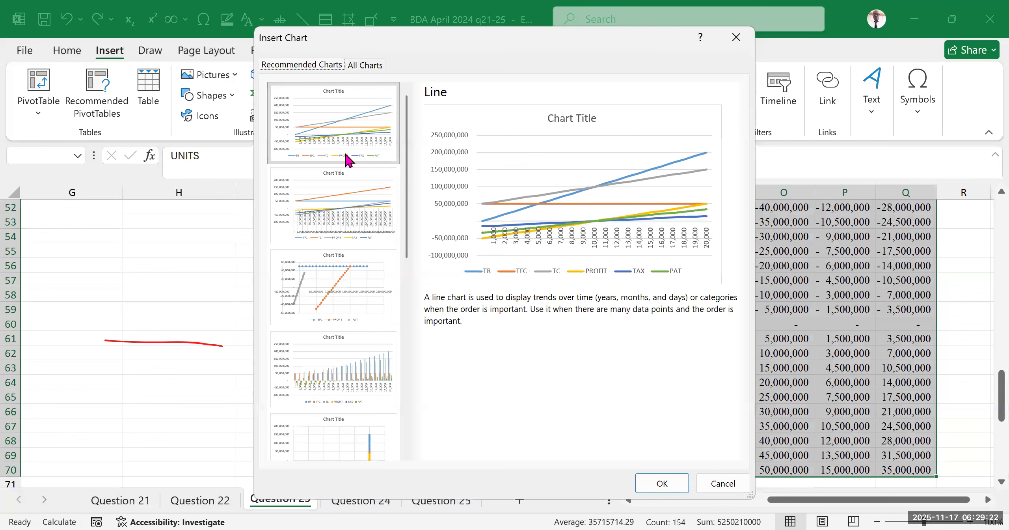
click(375, 350)
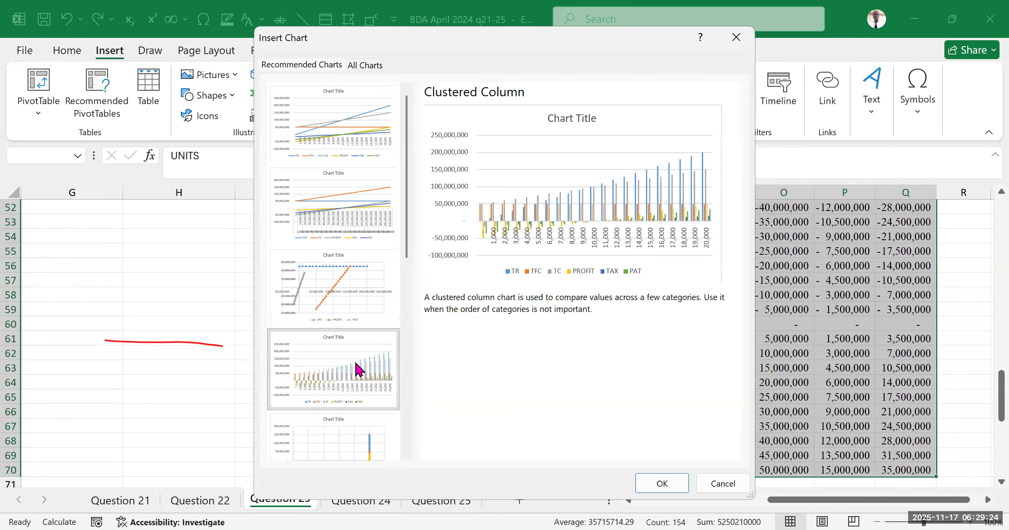
click(672, 486)
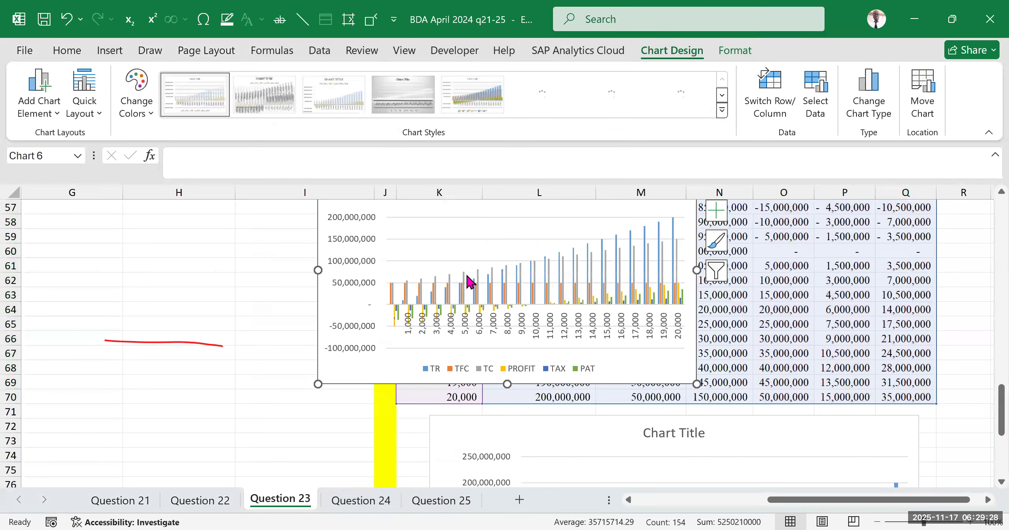
drag(442, 251, 224, 307)
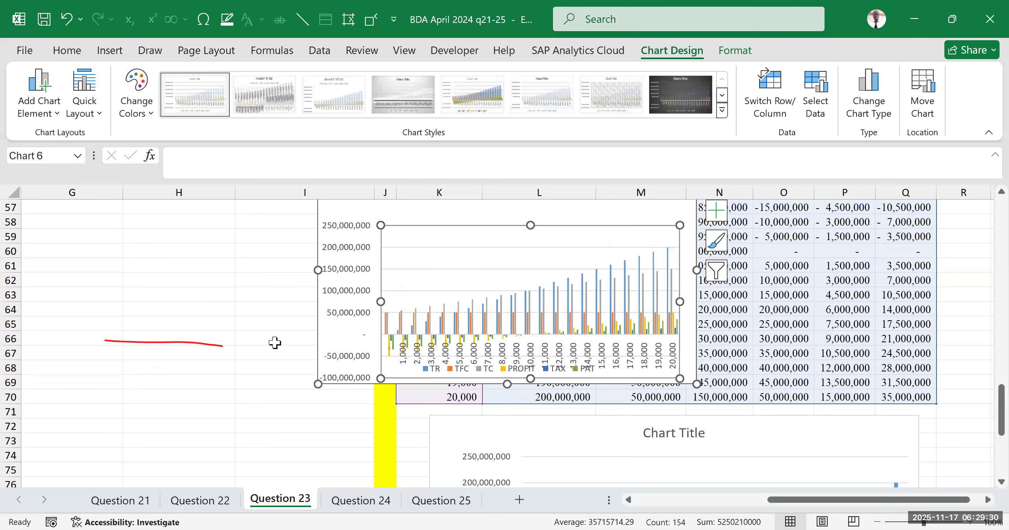
key(ctrl+z)
Open the new chart's data source and remove the TFC and TC series.
click(818, 103)
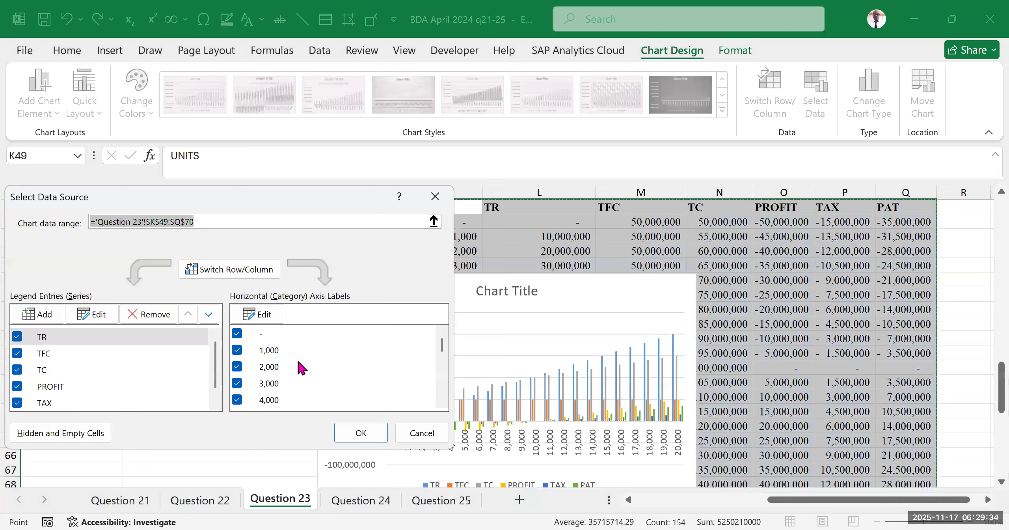
scroll(296, 366, up, 1)
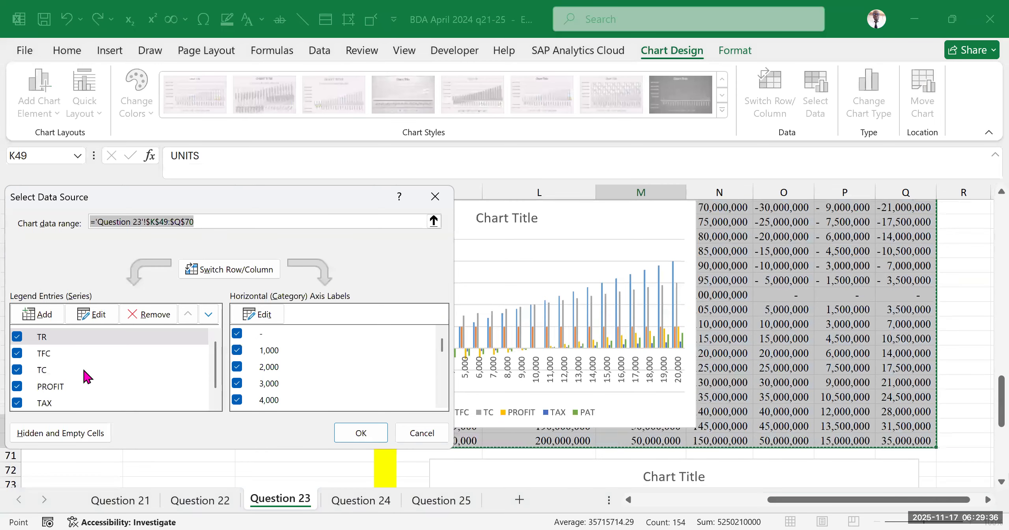
click(91, 357)
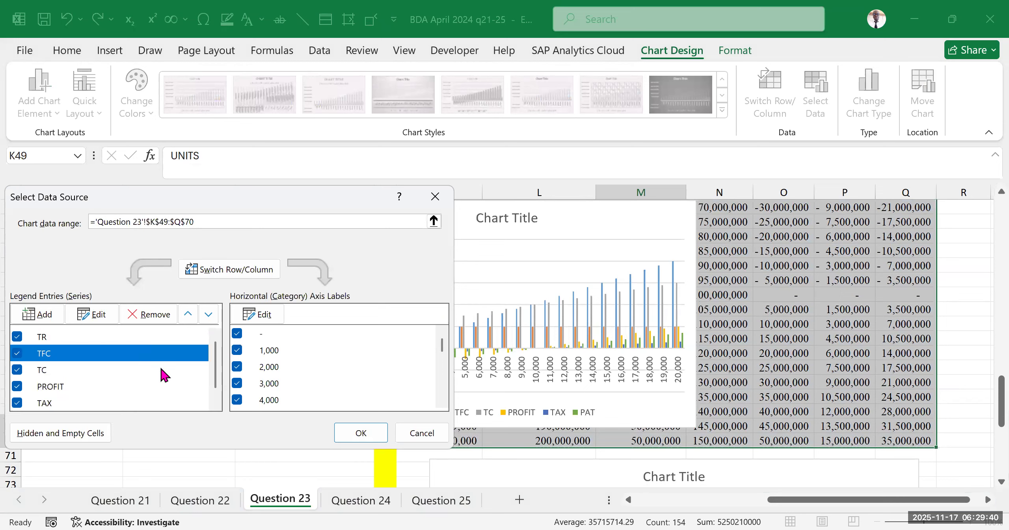
click(58, 338)
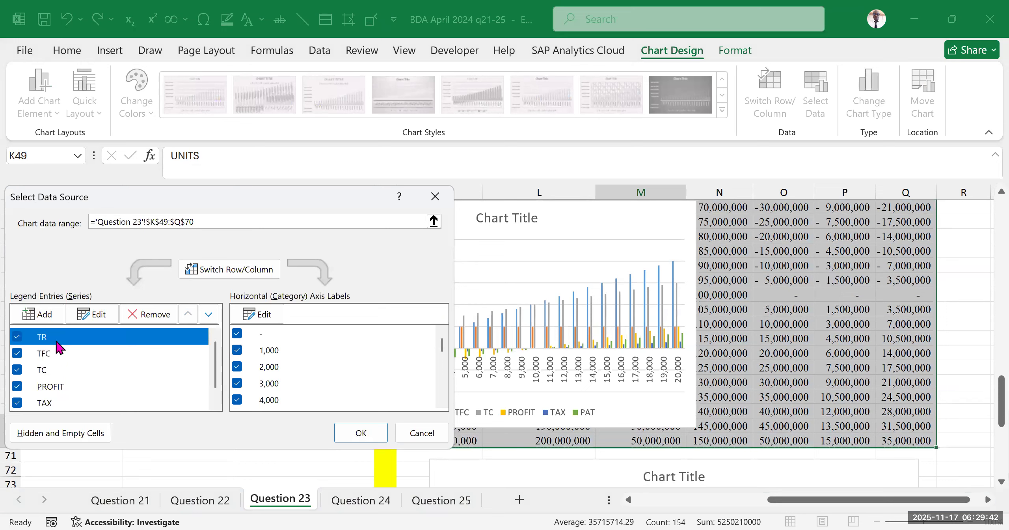
click(63, 355)
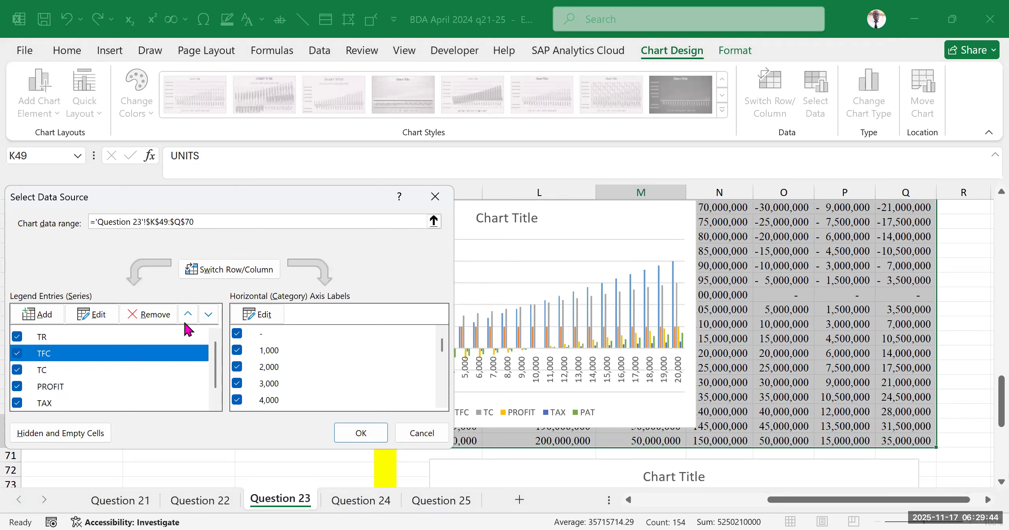
click(155, 315)
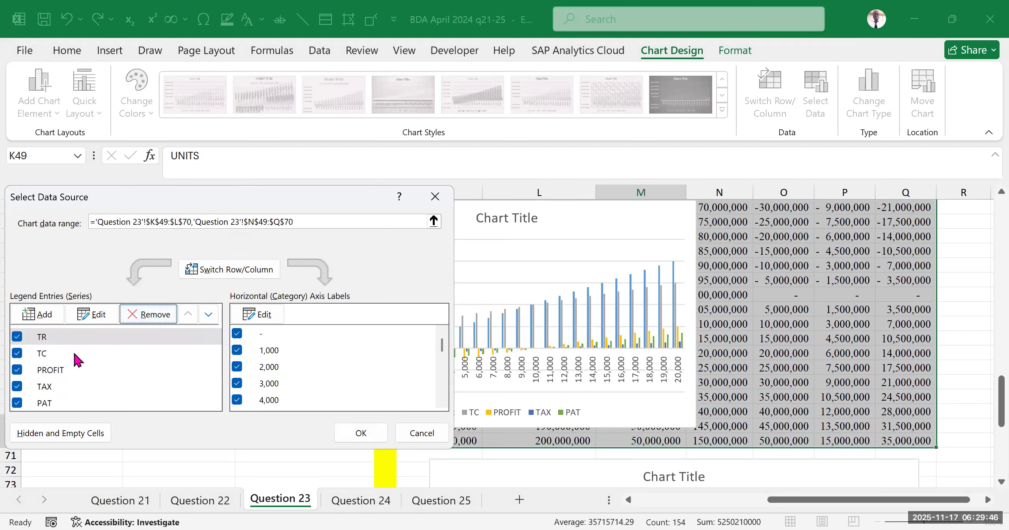
click(155, 315)
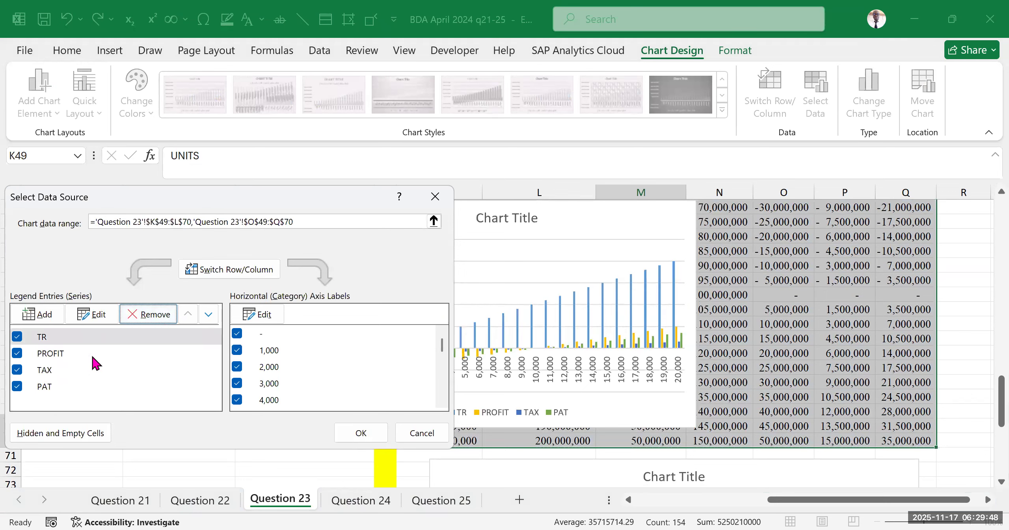
Remove the PROFIT and TAX series so only TR and PAT are plotted against units, and apply the data source.
click(63, 356)
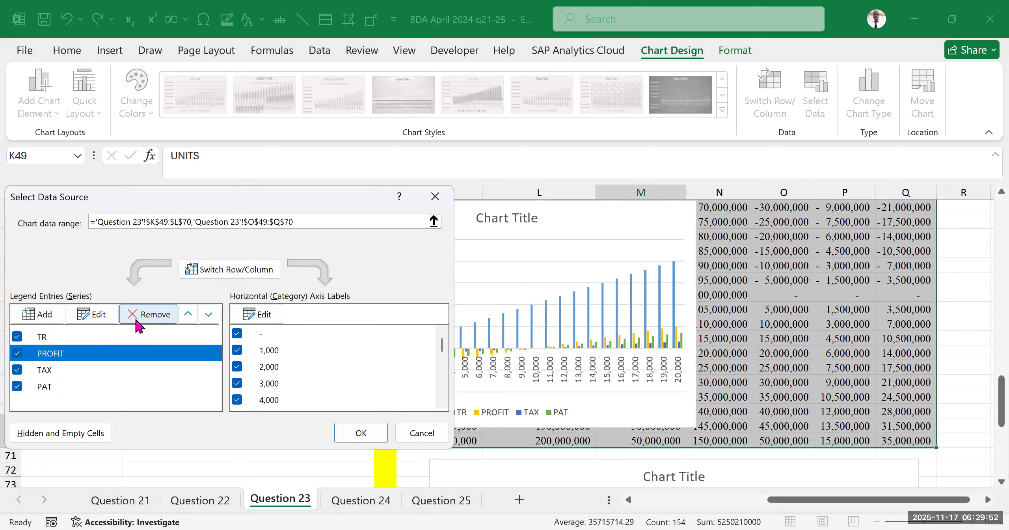
click(150, 314)
click(63, 354)
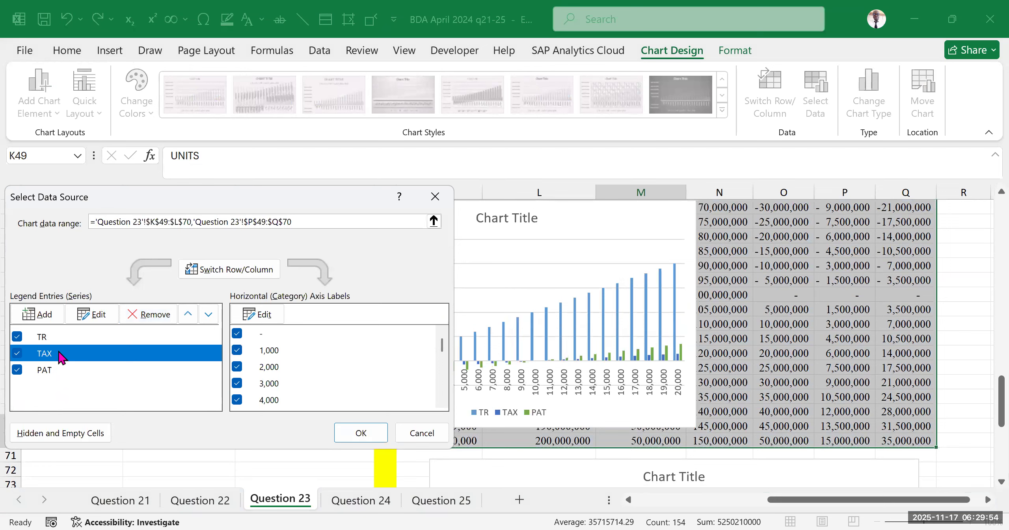
click(148, 317)
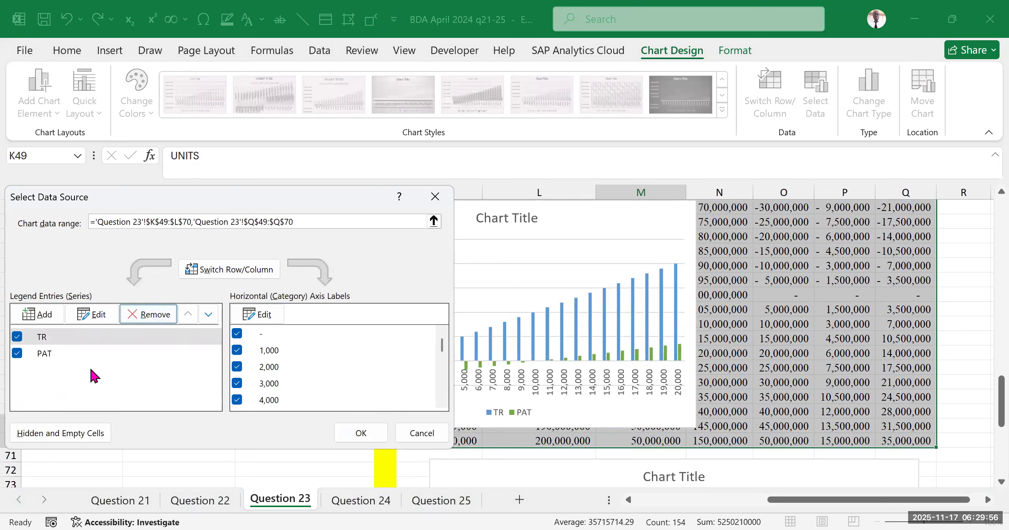
click(72, 340)
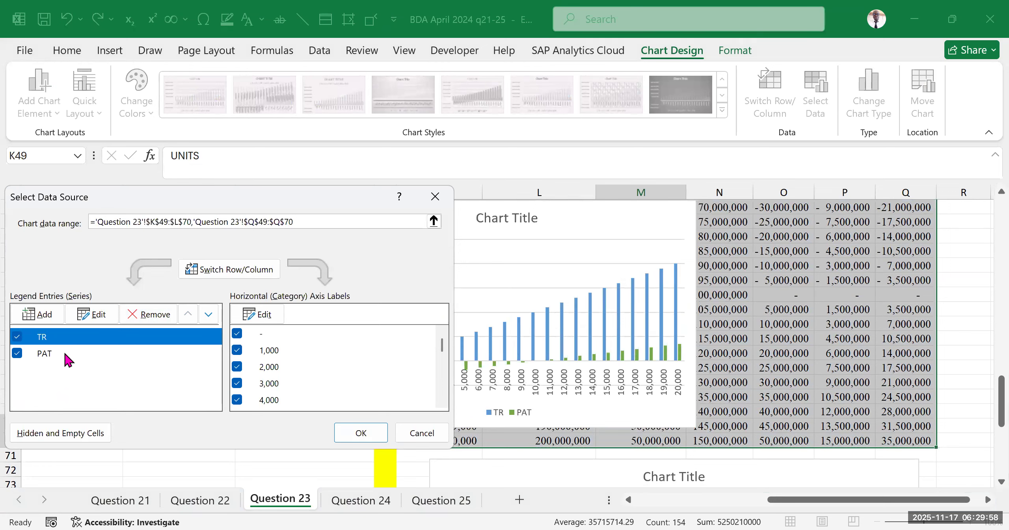
click(68, 354)
scroll(307, 366, down, 2)
scroll(283, 363, up, 2)
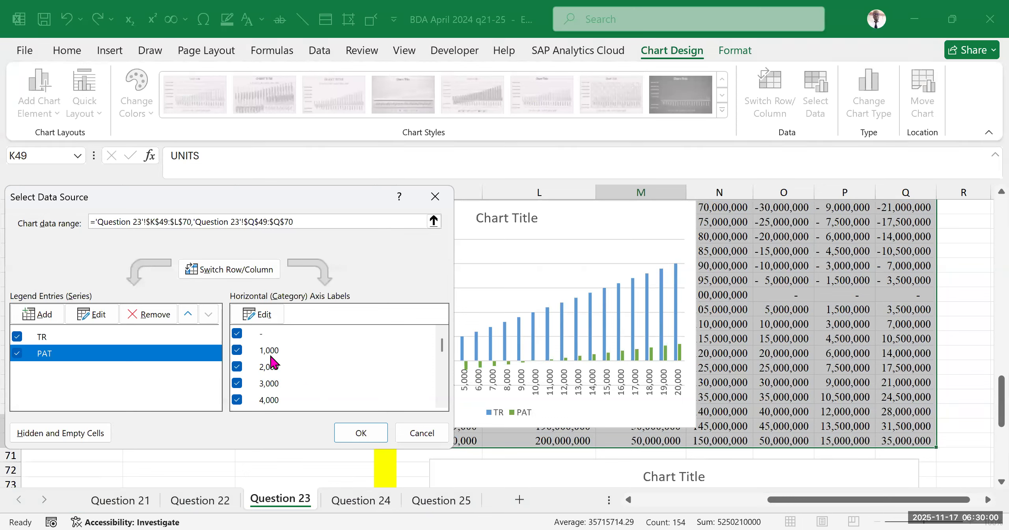
click(271, 338)
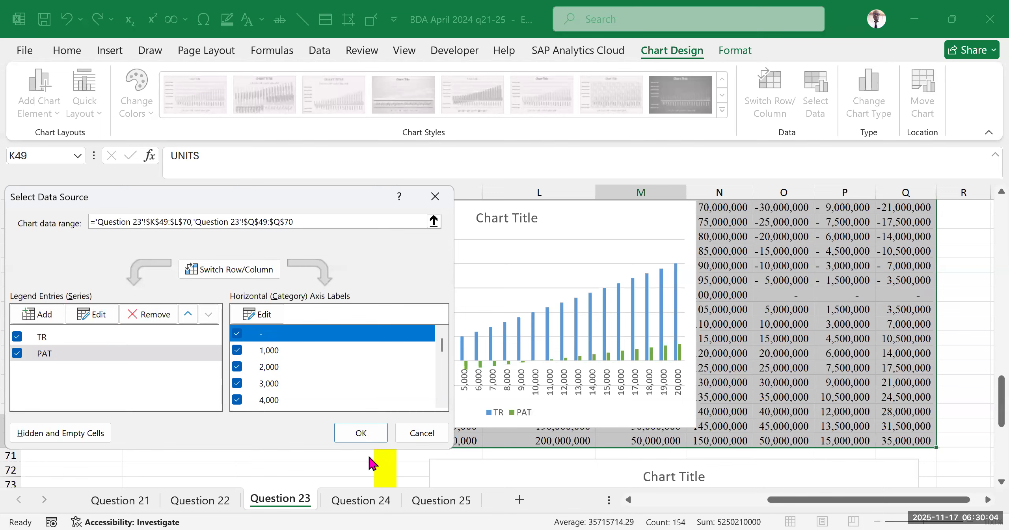
click(360, 432)
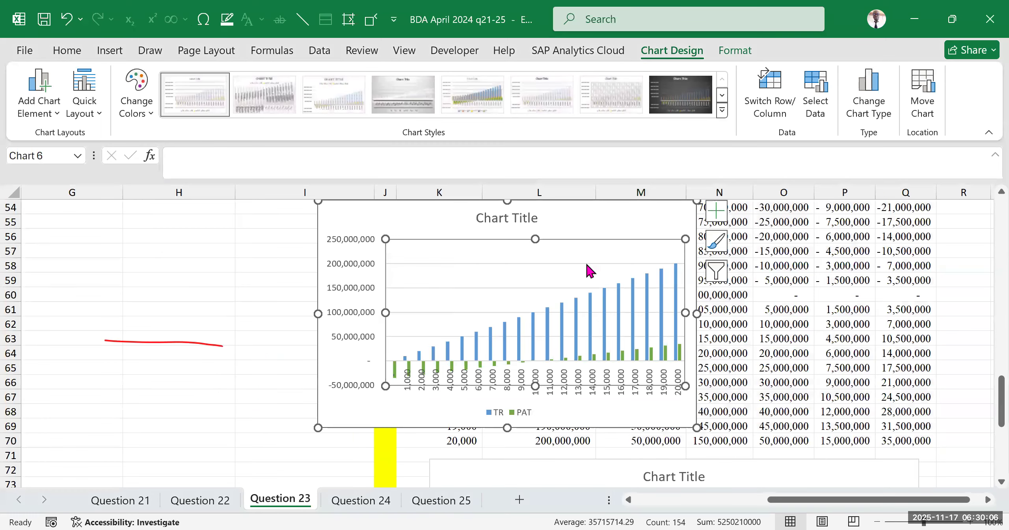
Compare the new chart with the earlier one below the table, and undo the duplicate chart's insertion.
scroll(582, 454, down, 4)
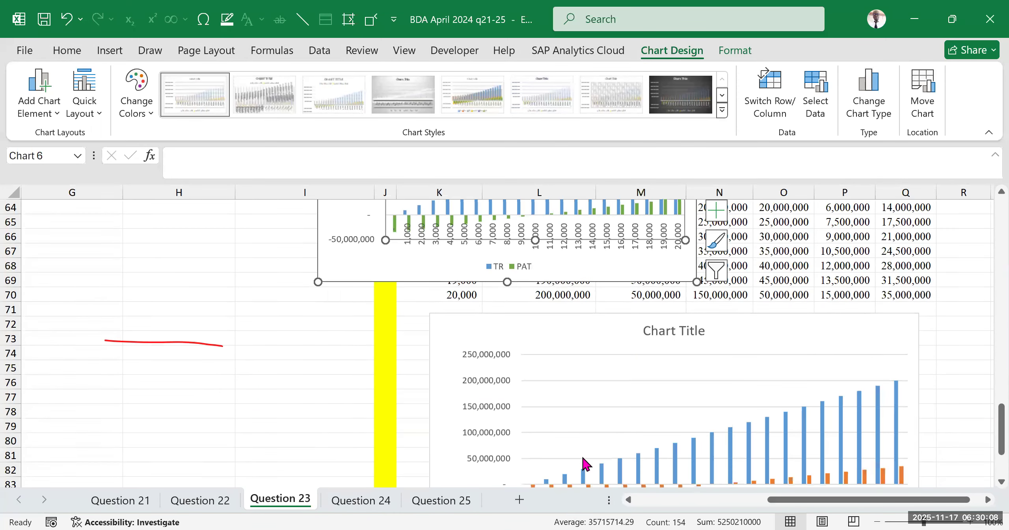
scroll(649, 386, up, 4)
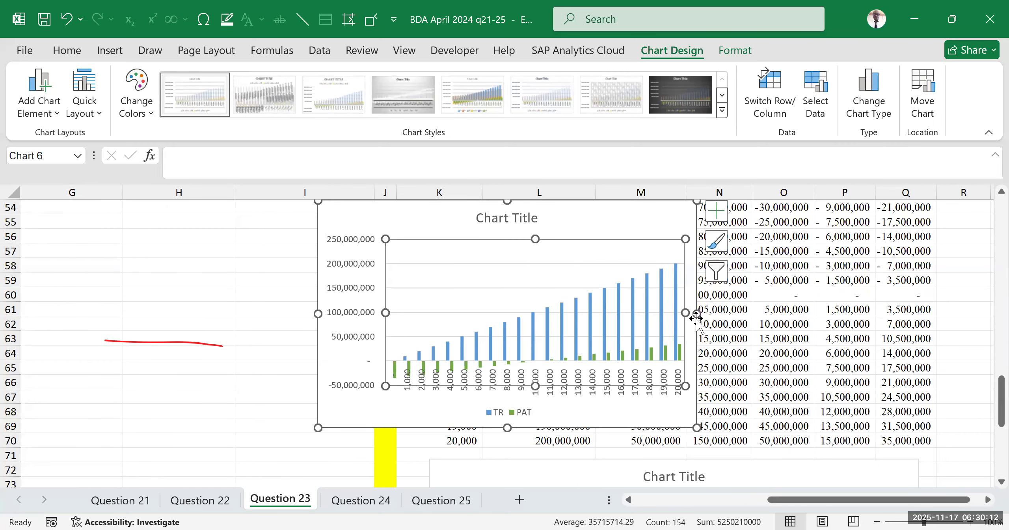
click(693, 314)
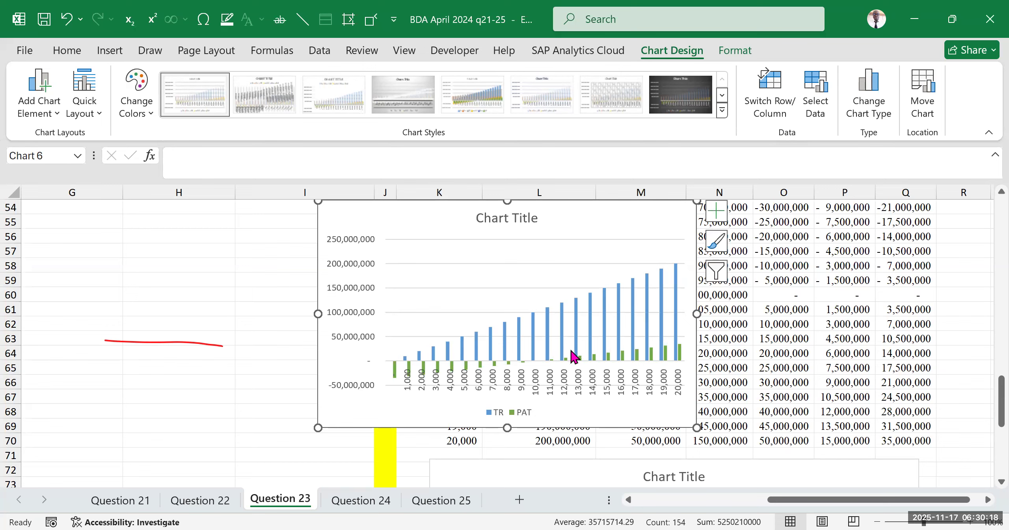
scroll(649, 311, up, 3)
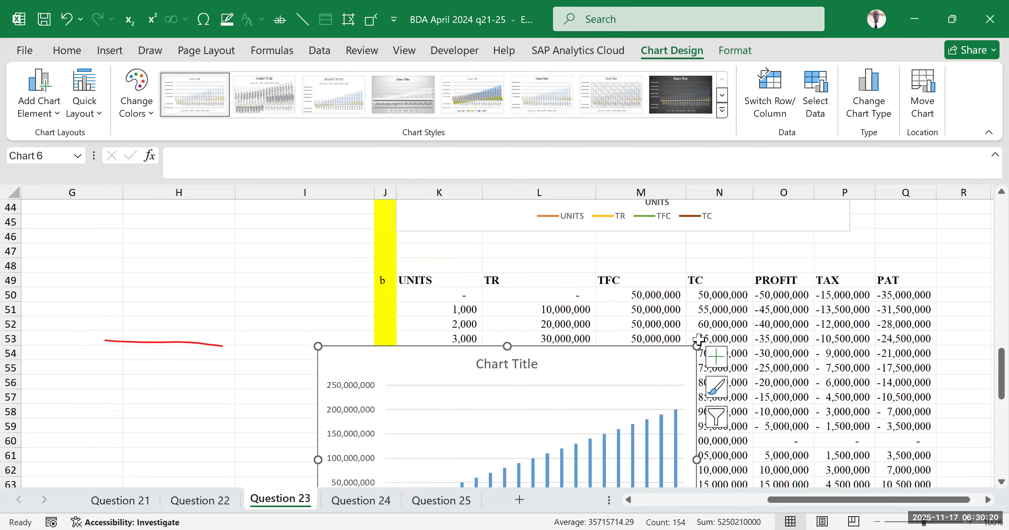
key(ctrl+z)
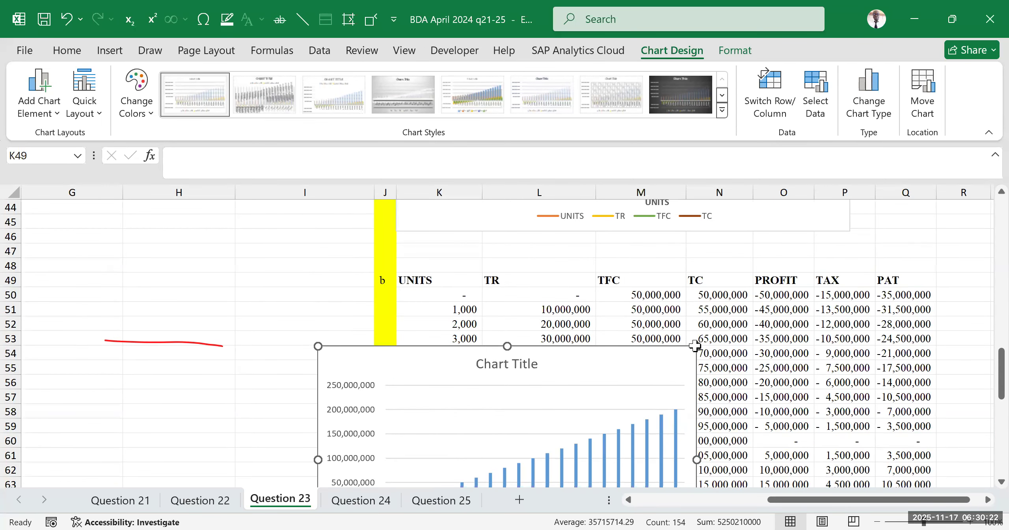
click(962, 281)
scroll(630, 324, down, 11)
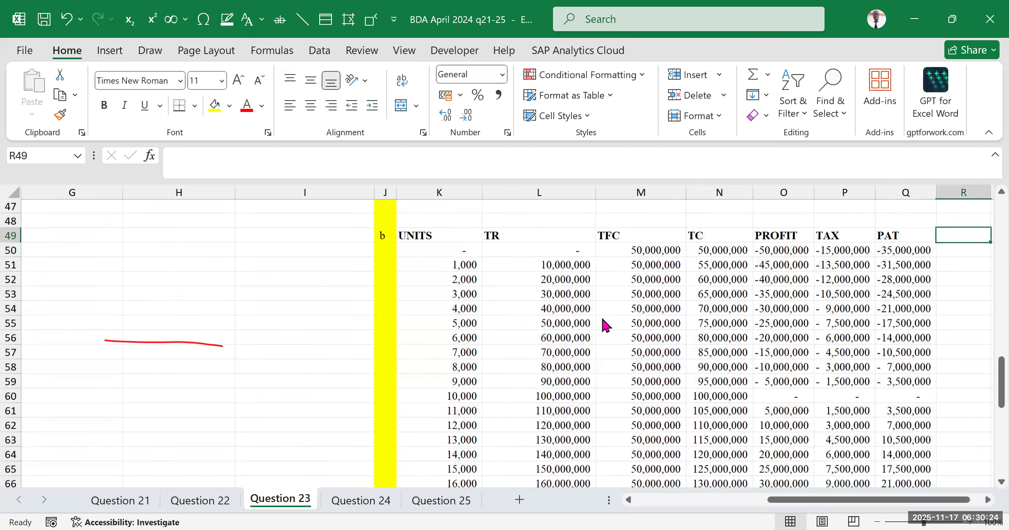
Select the TR and PAT chart below the part (b) table and examine its columns, axes and legend.
scroll(710, 276, down, 2)
click(743, 261)
scroll(742, 262, up, 7)
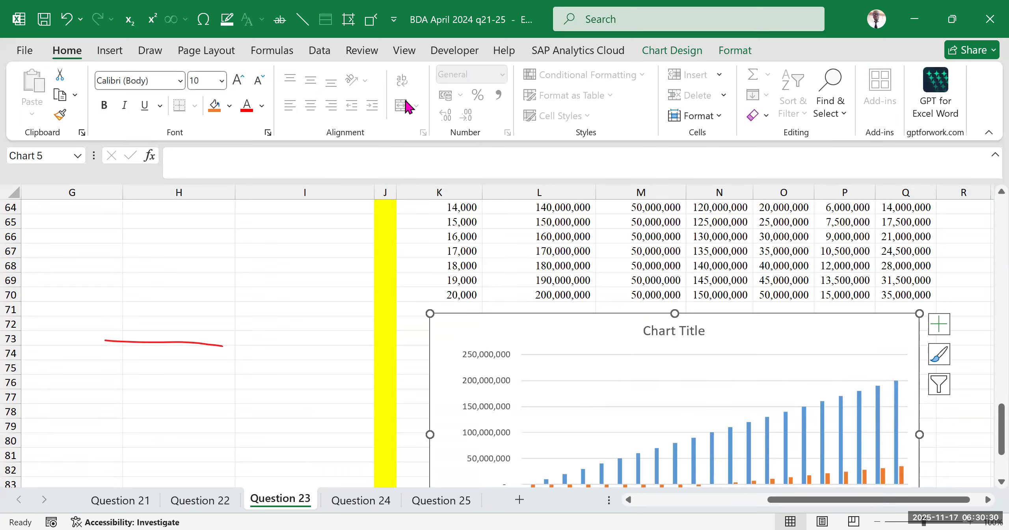
key(alt+Tab)
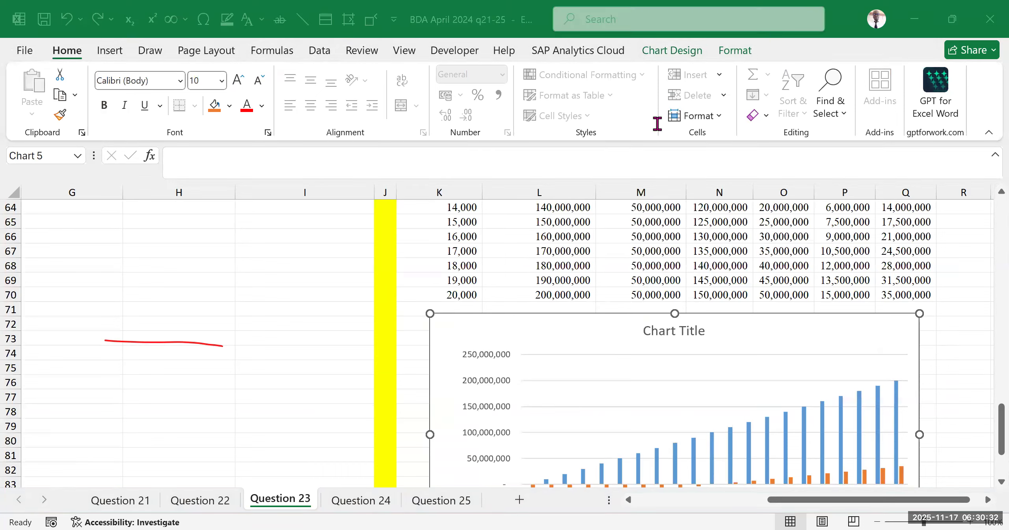
scroll(891, 314, down, 2)
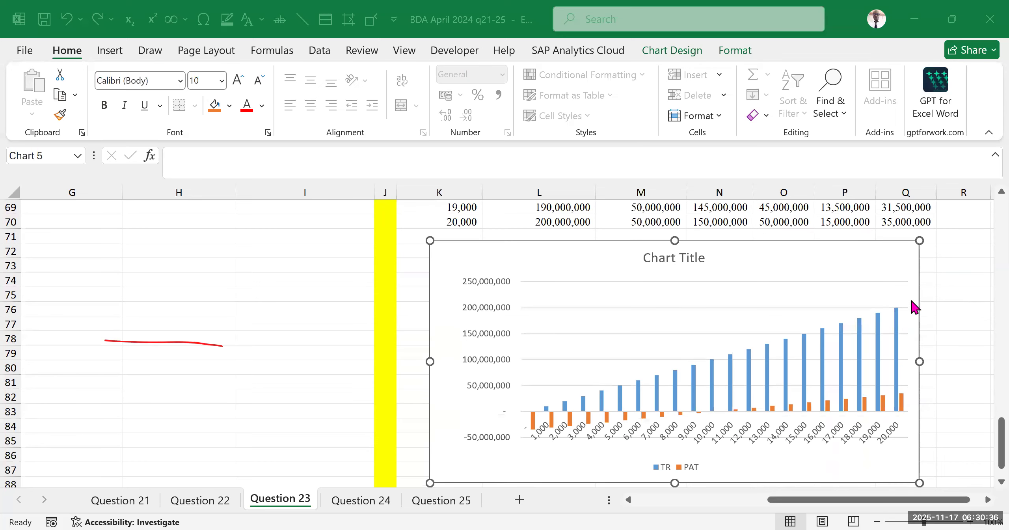
scroll(473, 374, up, 5)
scroll(596, 387, down, 9)
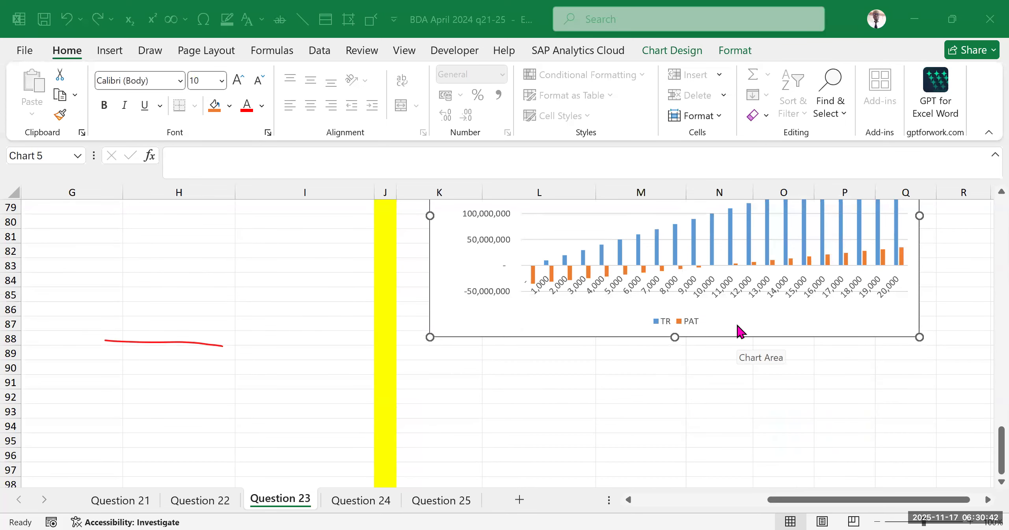
scroll(793, 343, up, 1)
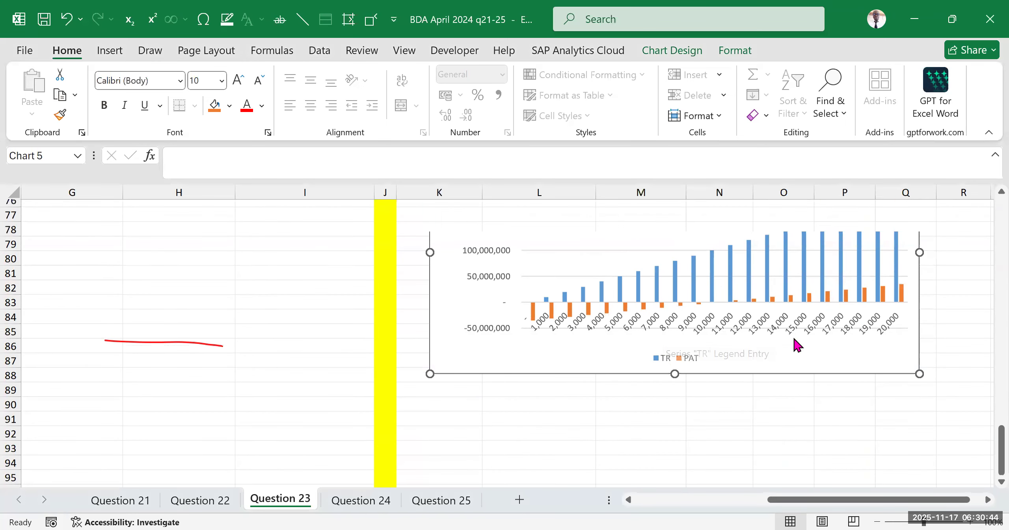
scroll(926, 252, up, 3)
Add axis titles to the TR and PAT chart, and deselect the chart.
click(940, 251)
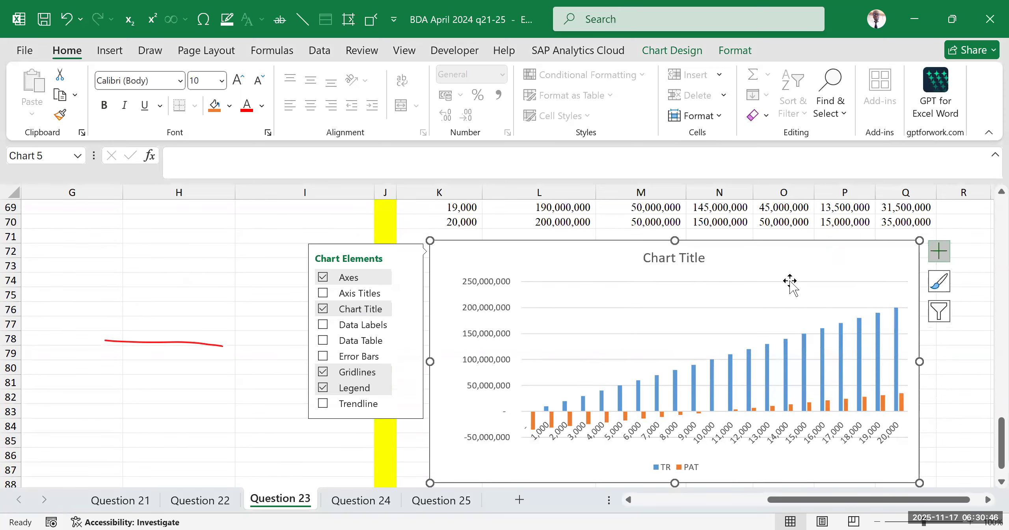
click(340, 295)
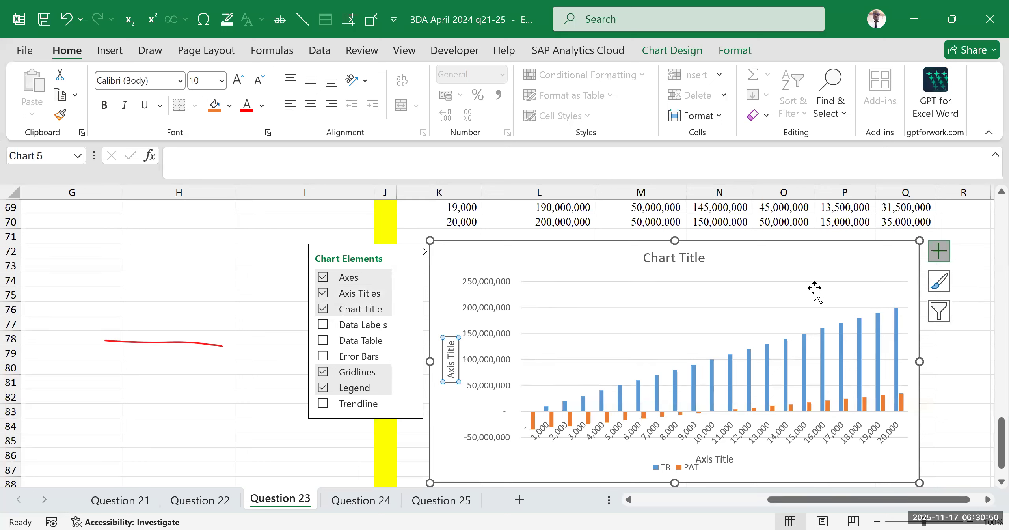
click(969, 347)
Set the TR and PAT chart's title to "Clustered column chart showing Revenue and PAT".
click(671, 256)
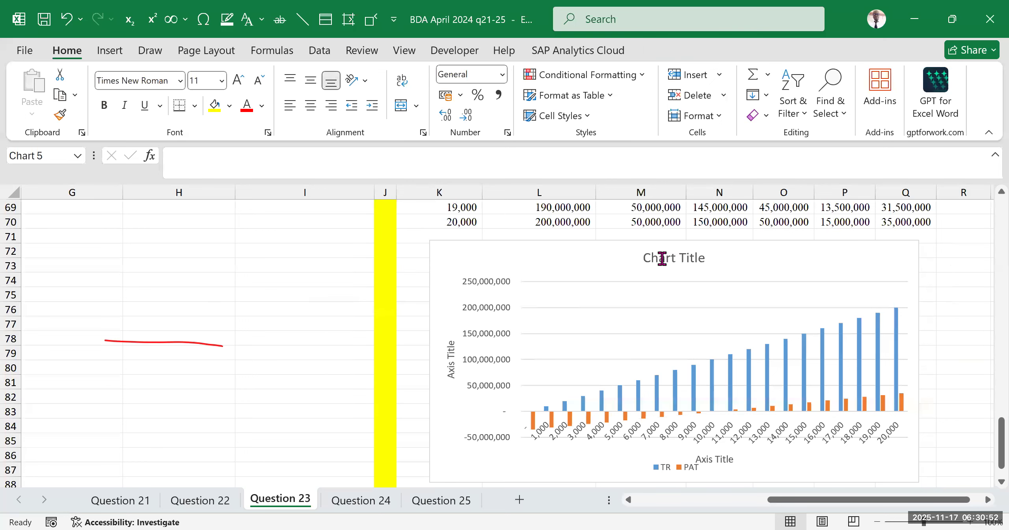
drag(643, 258, 712, 259)
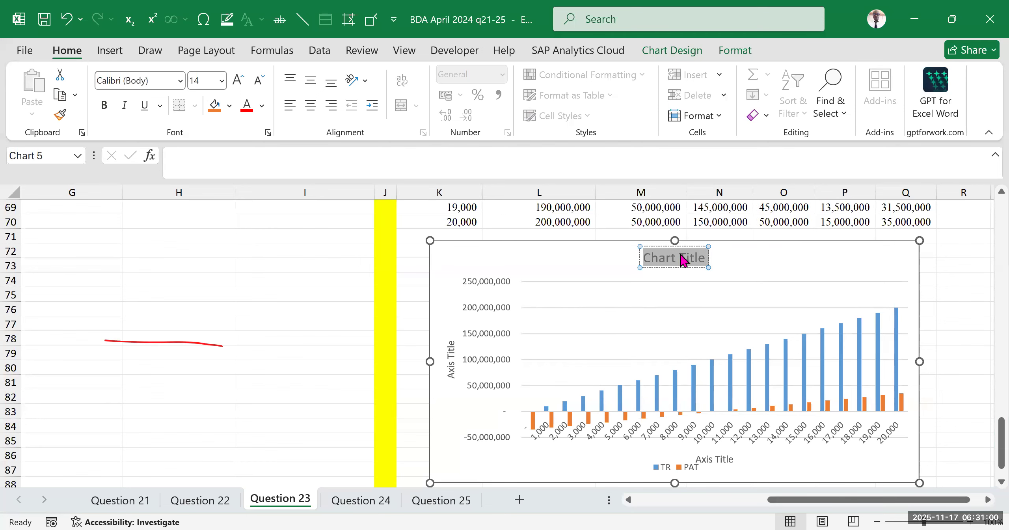
text(C)
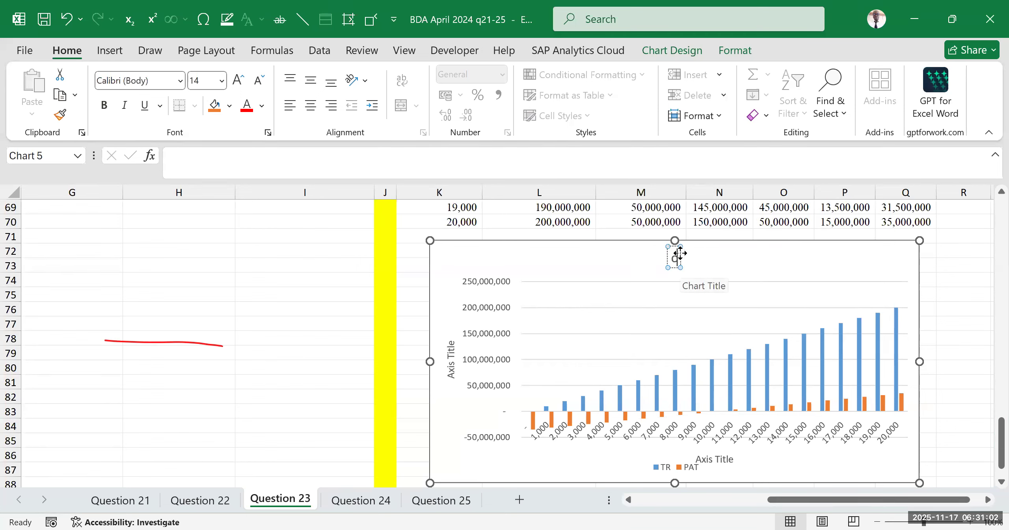
text(LUS)
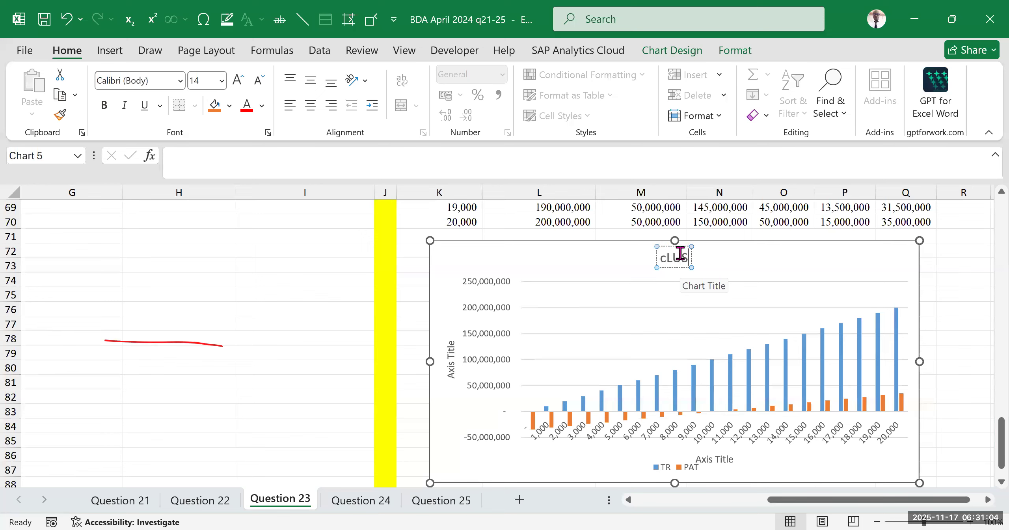
key(BackSpace)
key(BackSpace)
key(BackSpace)
key(BackSpace)
text(Clustered co)
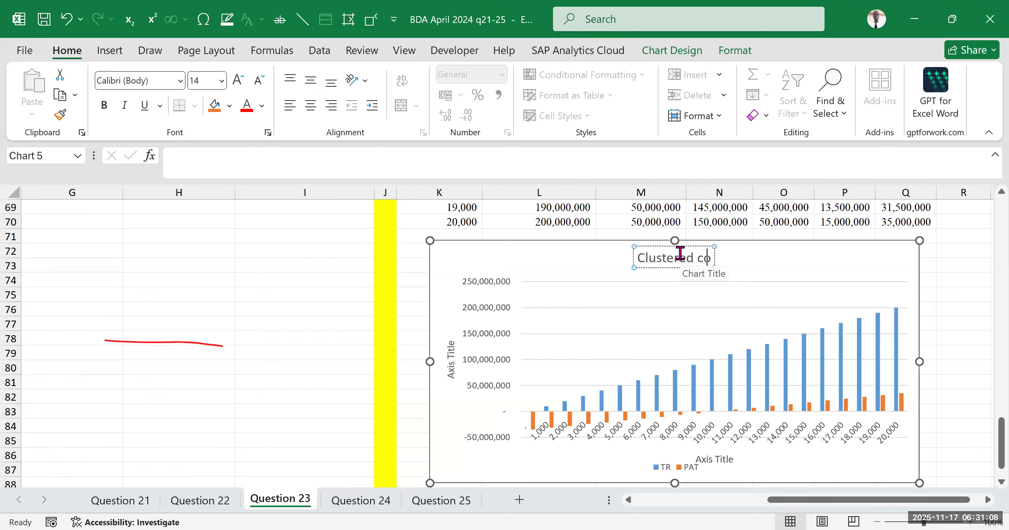
text(lumn chart)
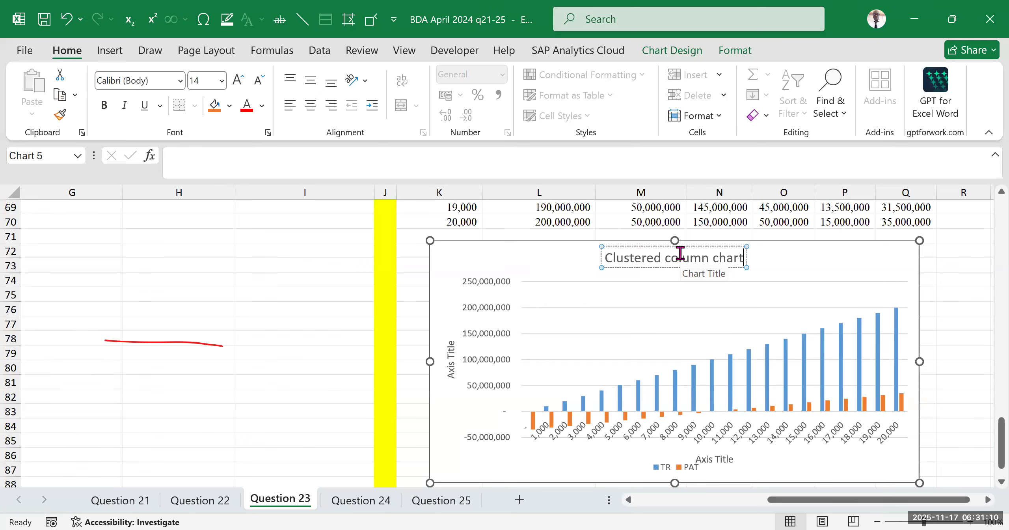
text( showing)
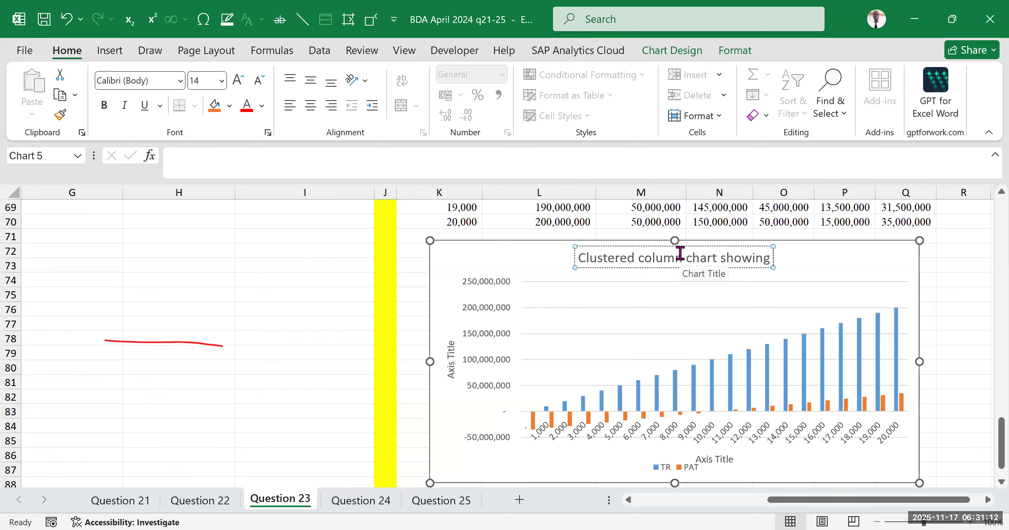
text( Rev)
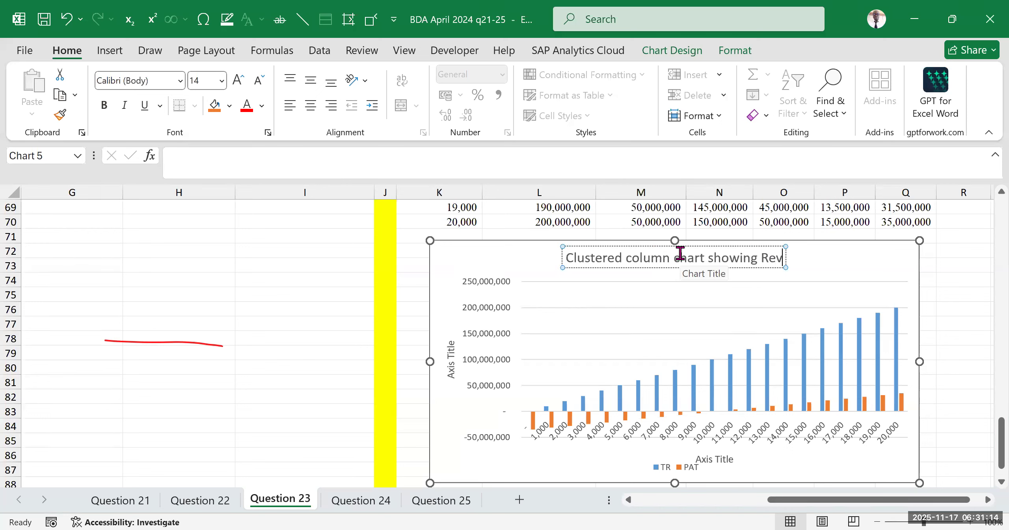
text(enue)
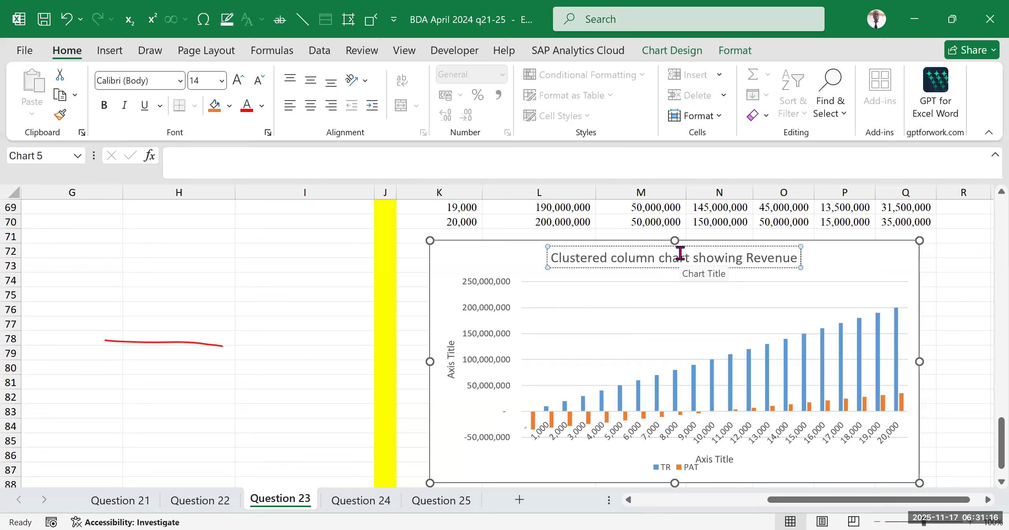
text( and PAT)
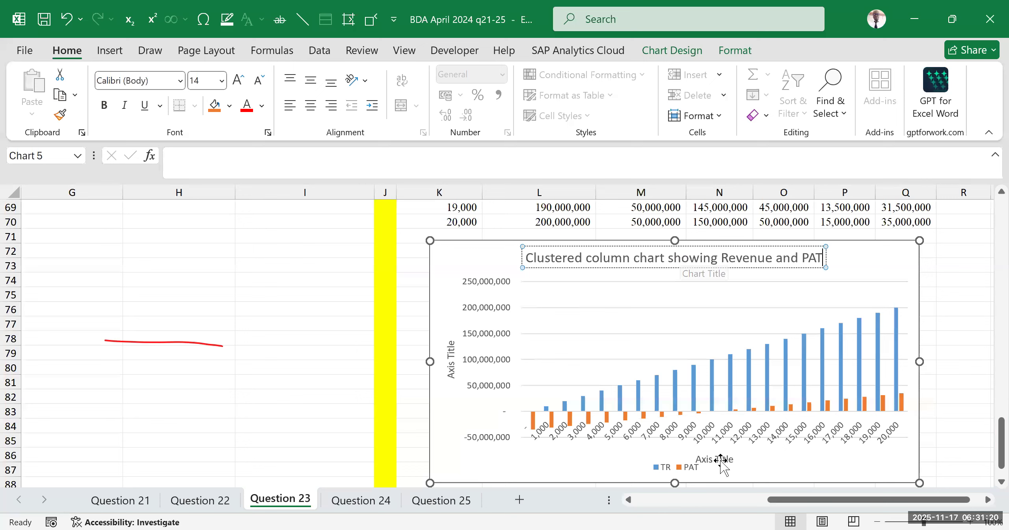
click(963, 280)
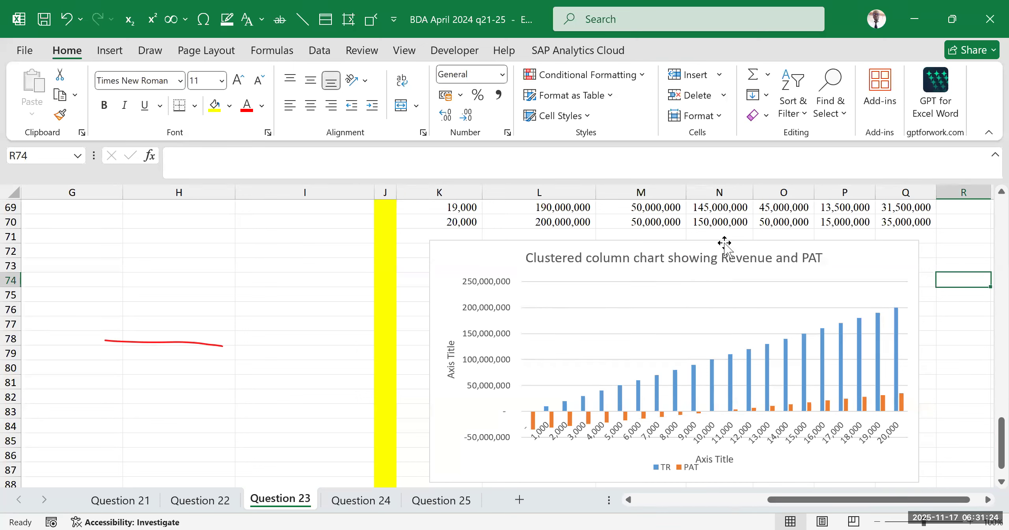
Set the chart's vertical axis title to "Revenue in shillings" and close the axis title formatting options.
double_click(449, 348)
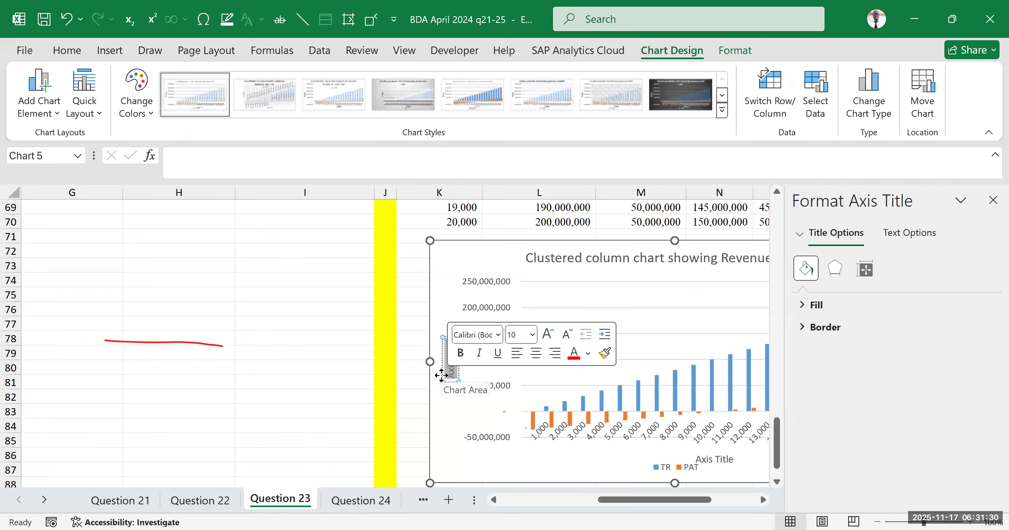
text(Revenue in shillings)
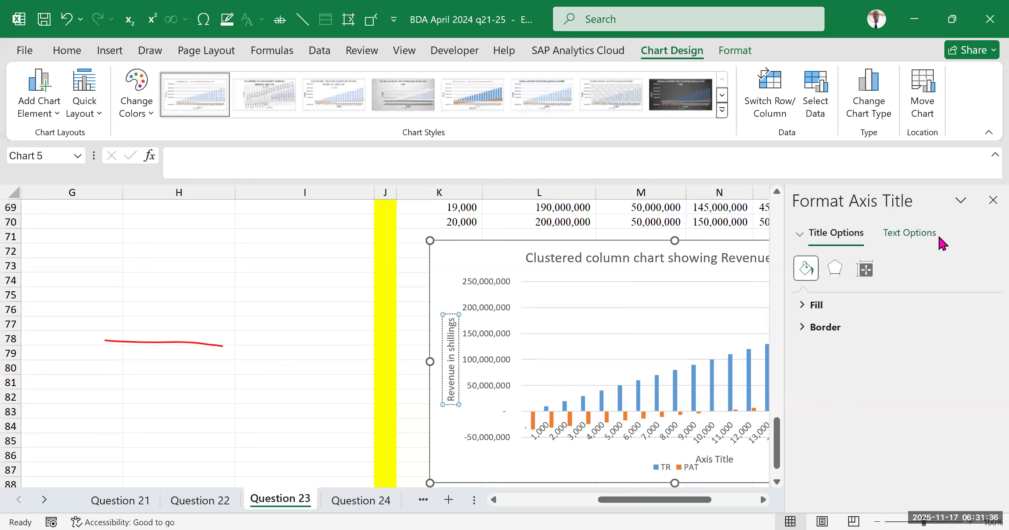
click(993, 200)
click(929, 268)
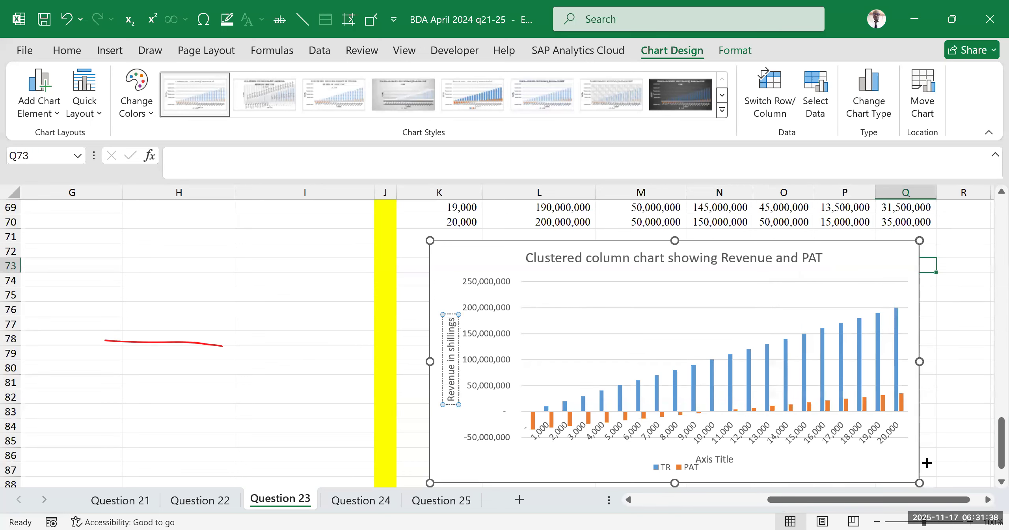
Check the currency heading above the question's cost data in C5, and return to the TR and PAT chart.
drag(869, 499, 654, 499)
scroll(333, 323, up, 20)
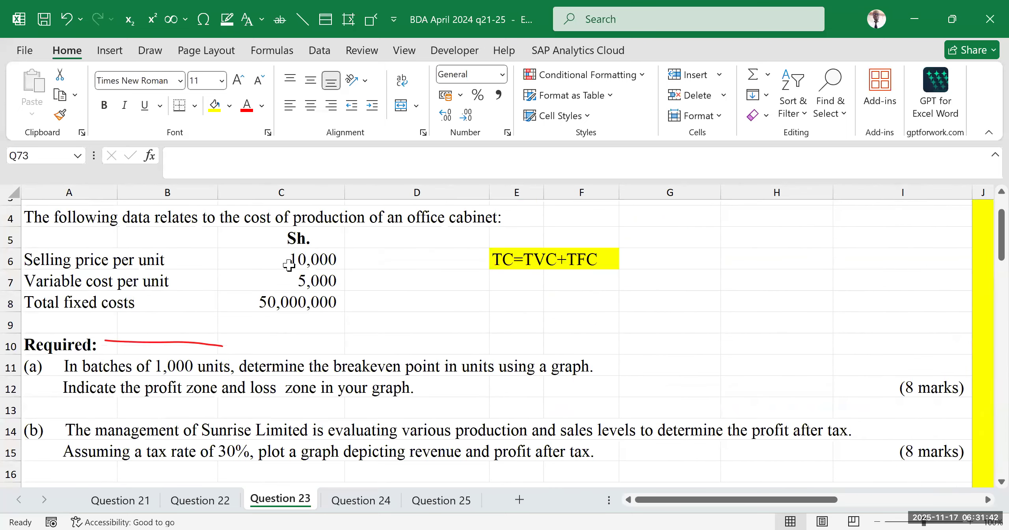
click(294, 240)
scroll(294, 240, down, 9)
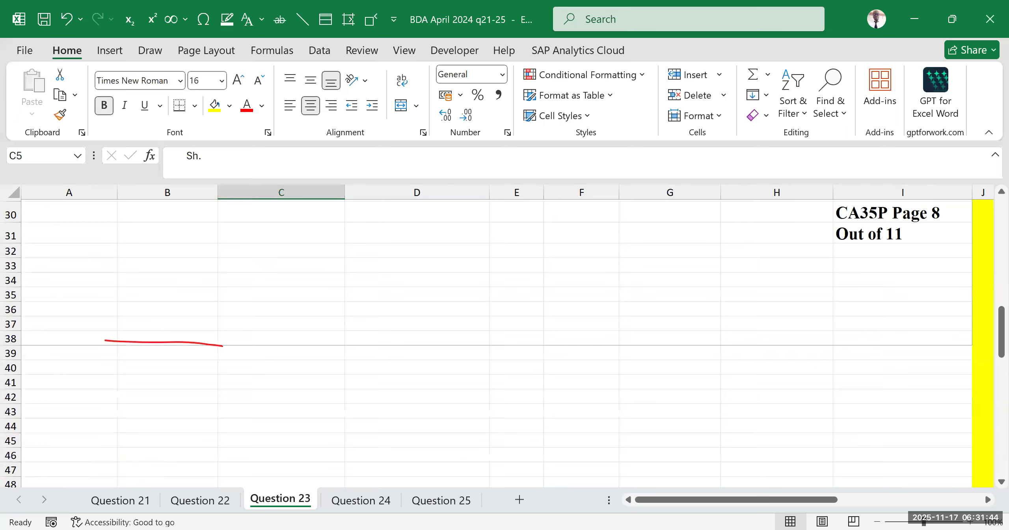
drag(792, 499, 934, 499)
scroll(890, 394, down, 8)
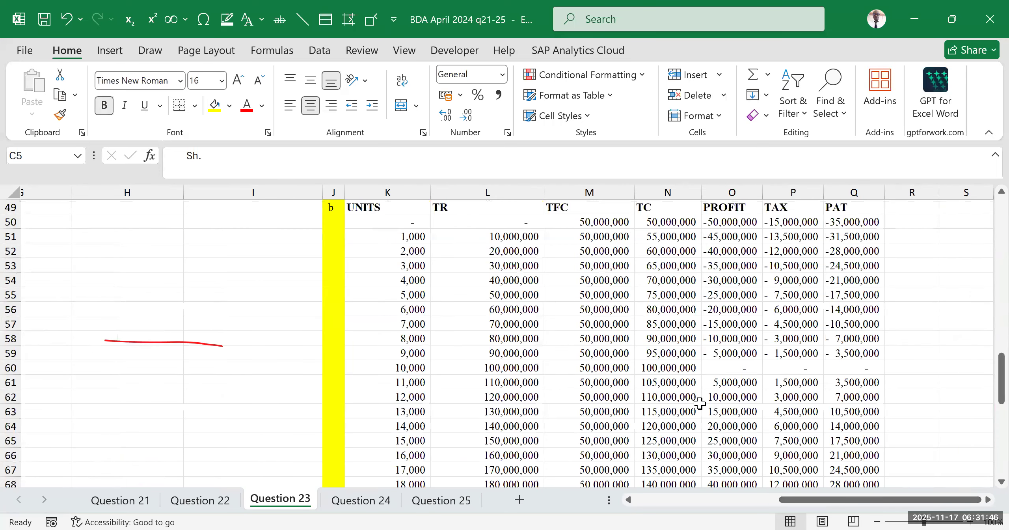
scroll(683, 404, down, 7)
click(954, 321)
scroll(523, 357, right, 3)
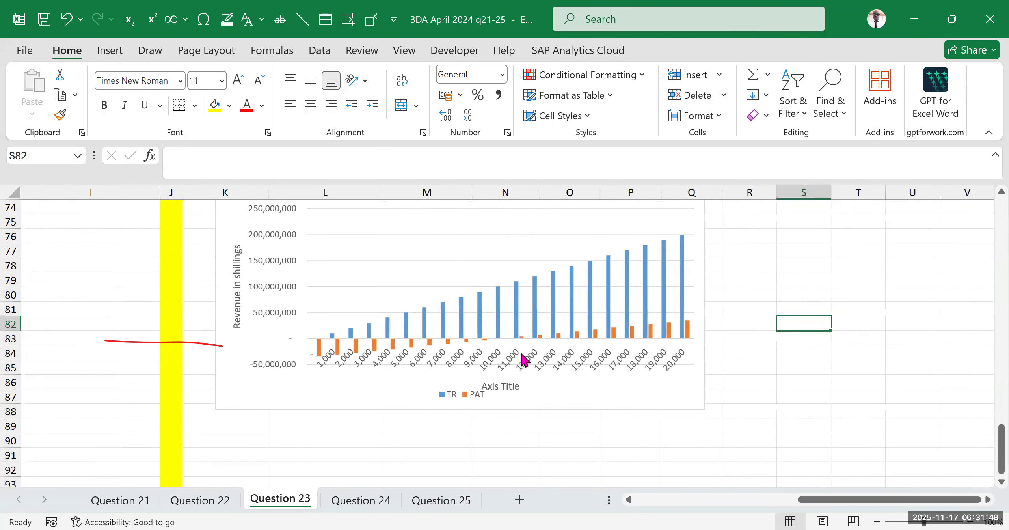
scroll(249, 347, up, 2)
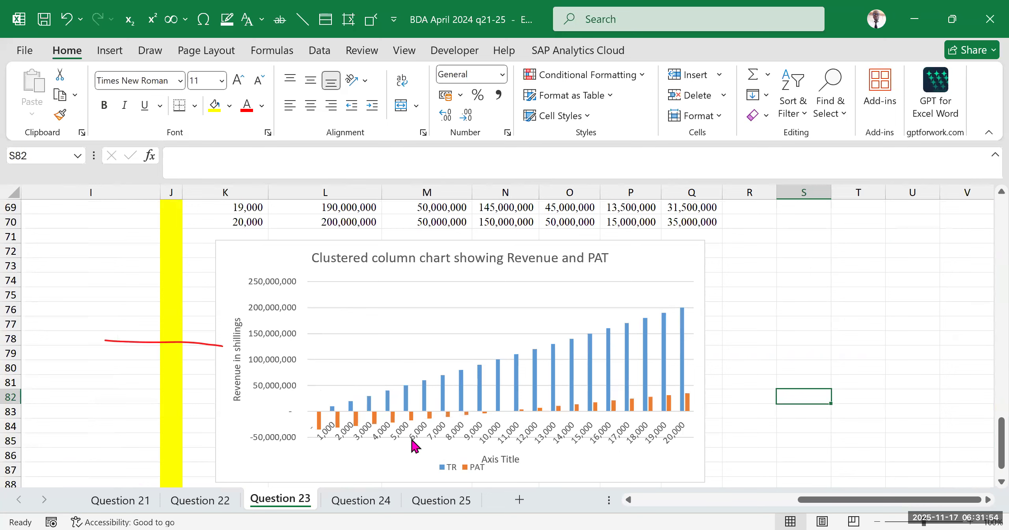
Set the chart's horizontal axis title to "units" and deselect the chart.
click(492, 459)
click(496, 458)
click(506, 458)
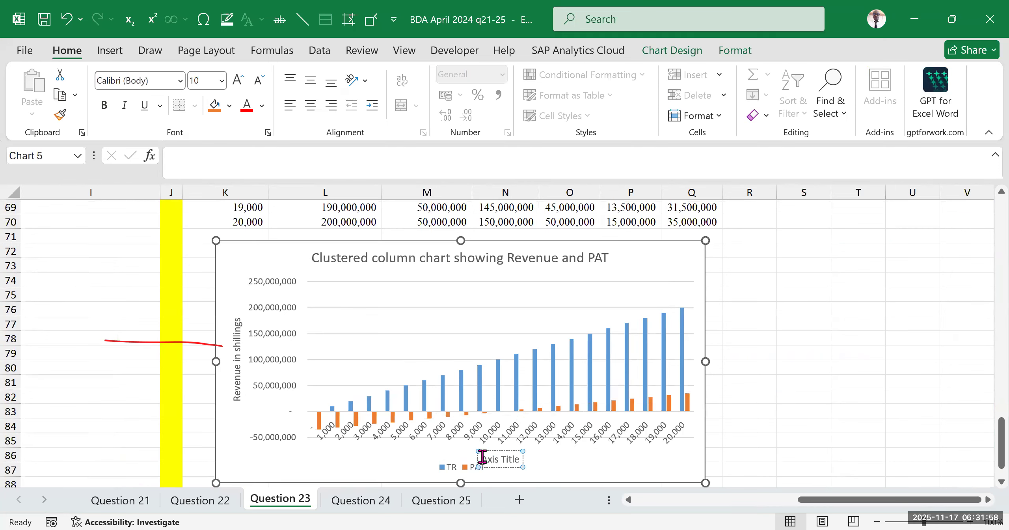
drag(480, 458, 512, 459)
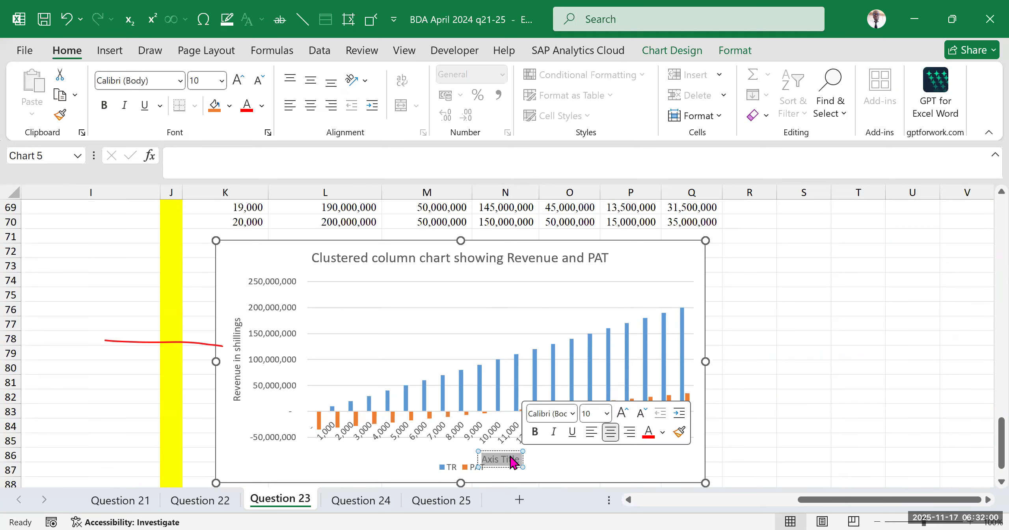
text(units)
click(812, 380)
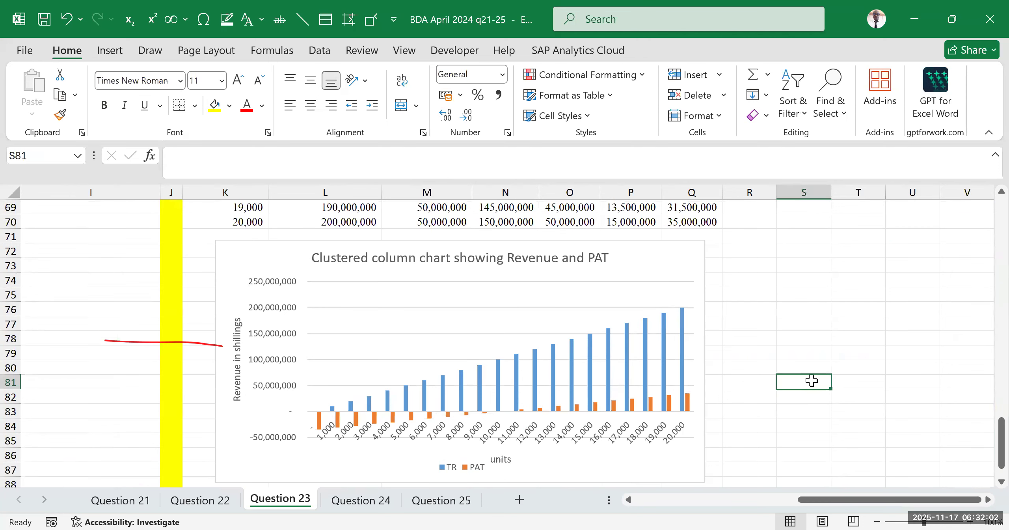
click(739, 256)
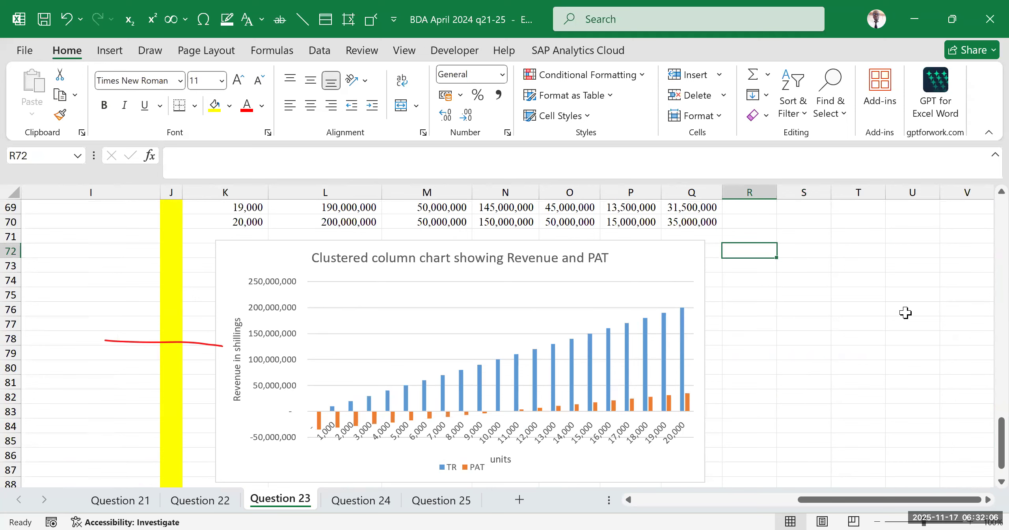
drag(812, 500, 797, 500)
click(922, 410)
key(Up)
key(Up)
key(Up)
key(Up)
click(923, 238)
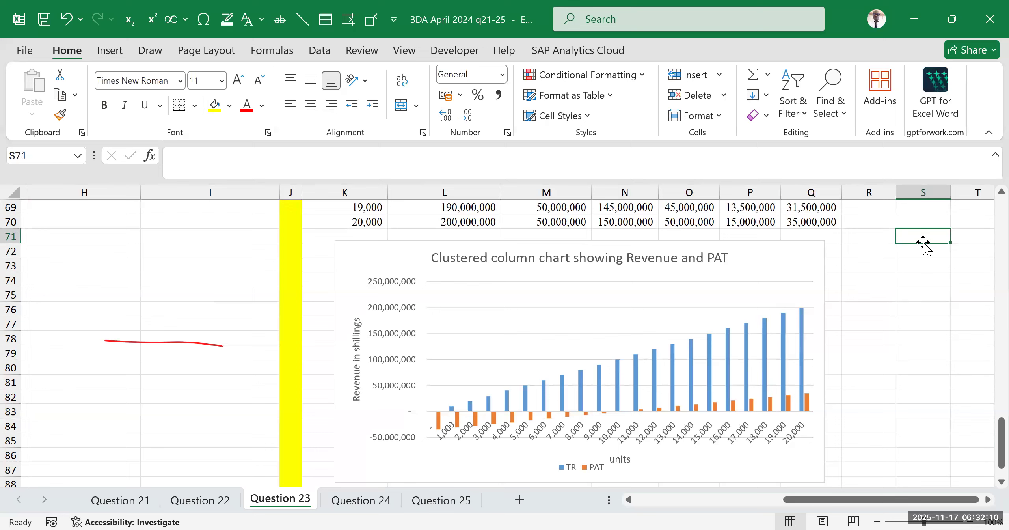
click(914, 306)
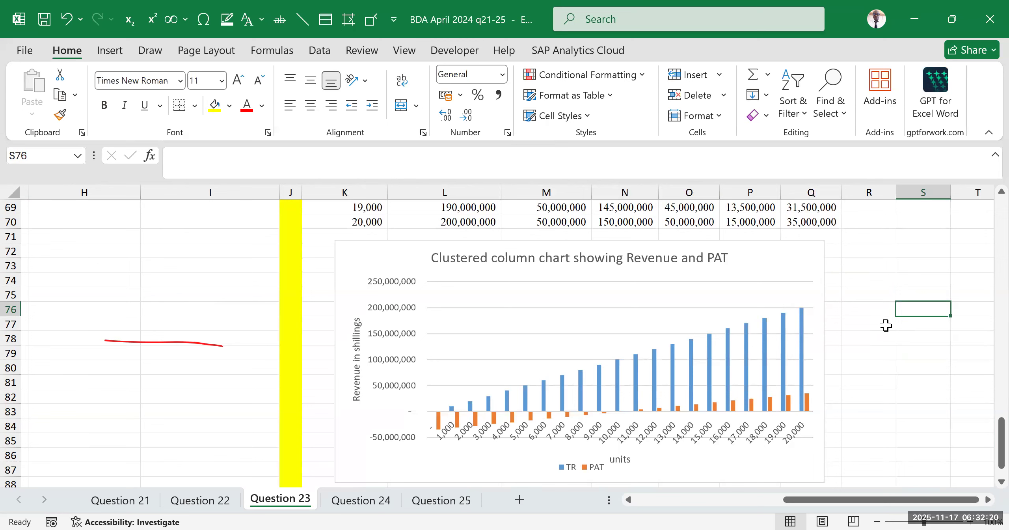
key(alt+Tab)
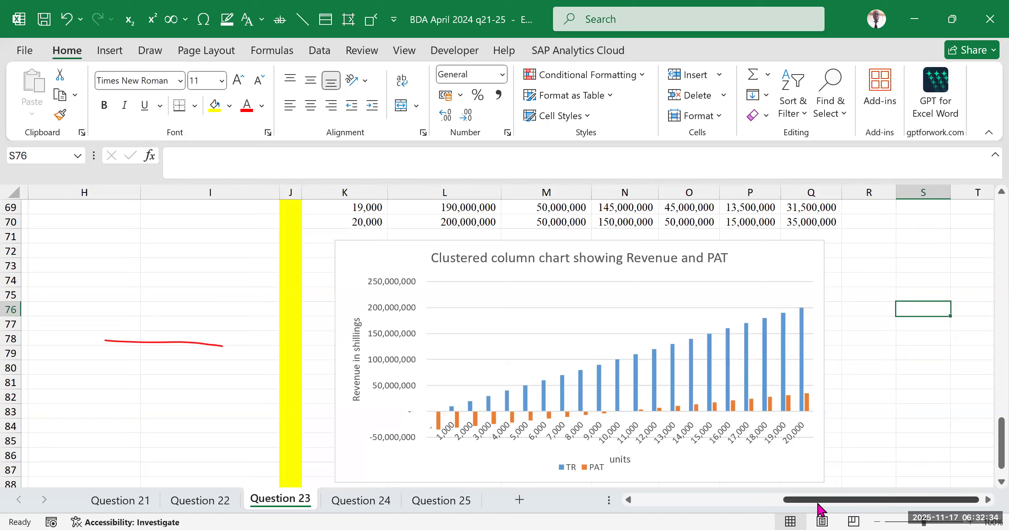
Read the requirements of parts (b) and (c) in the question, and return to the Revenue and PAT chart.
drag(819, 499, 566, 511)
scroll(219, 292, up, 18)
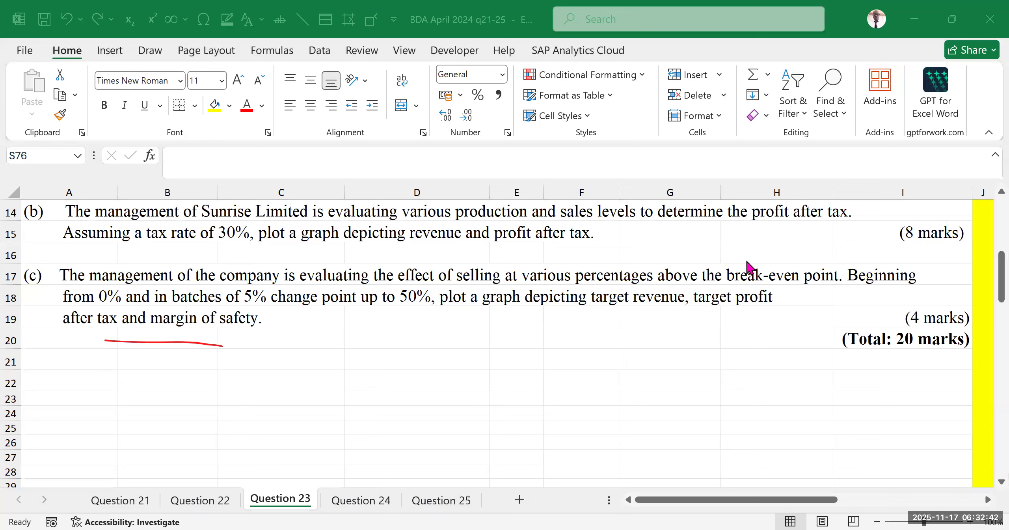
click(747, 340)
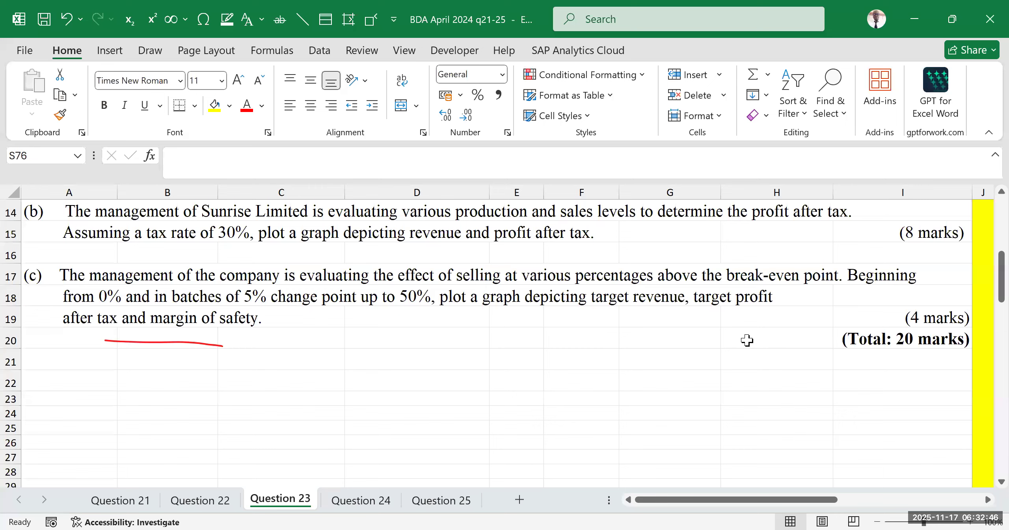
click(718, 367)
drag(732, 501, 920, 462)
scroll(720, 390, down, 17)
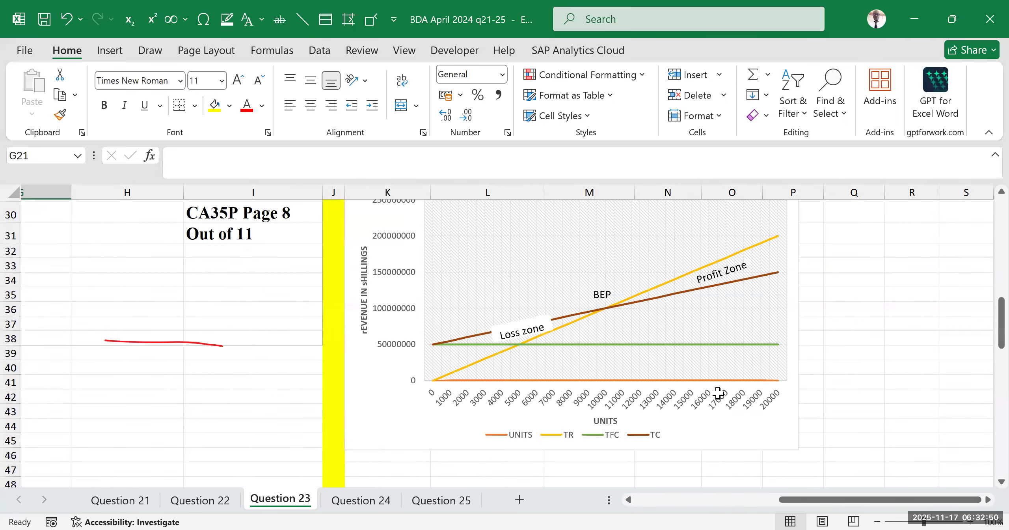
scroll(721, 380, down, 3)
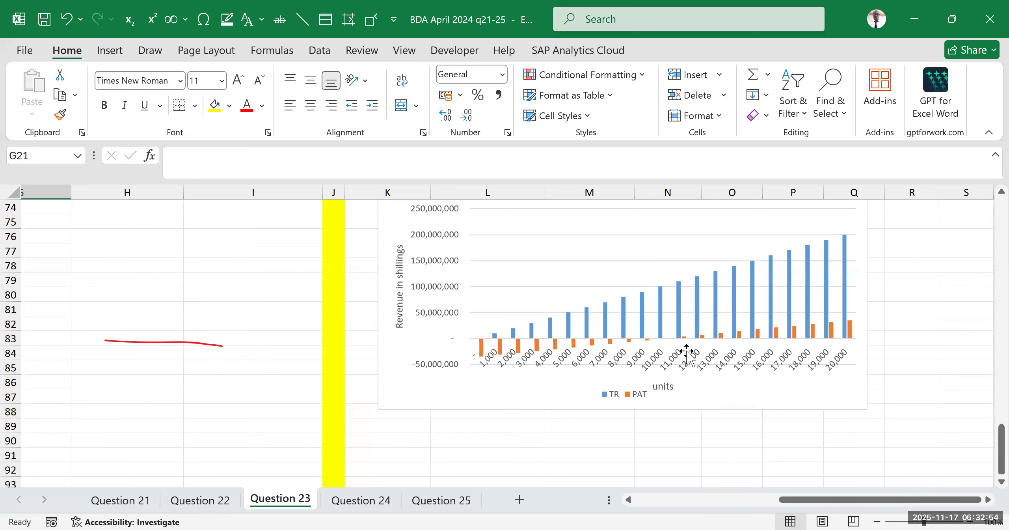
scroll(686, 349, up, 2)
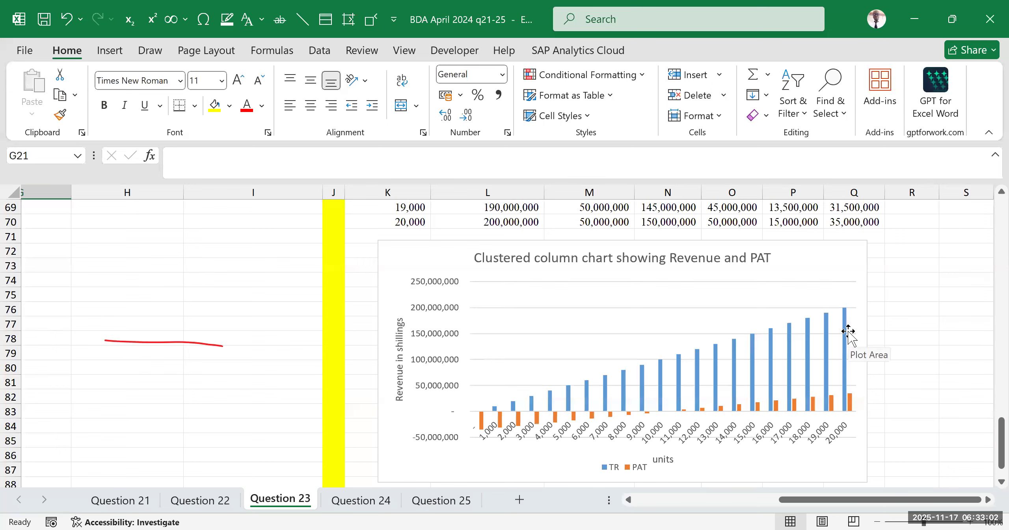
Enlarge the Revenue and PAT chart by widening it into column R and extending it down to row 89, and deselect it.
click(851, 261)
drag(868, 364, 918, 379)
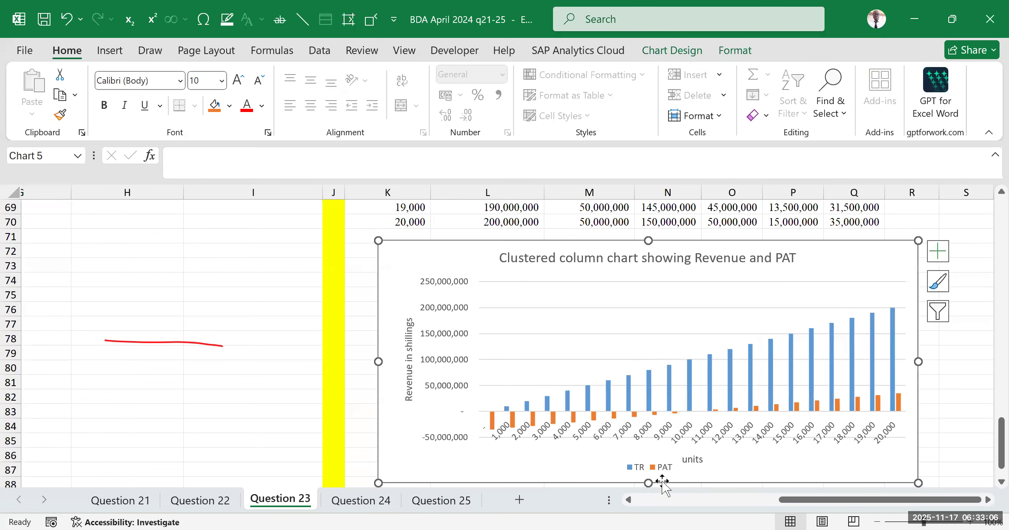
scroll(657, 470, down, 2)
drag(648, 410, 658, 433)
click(967, 308)
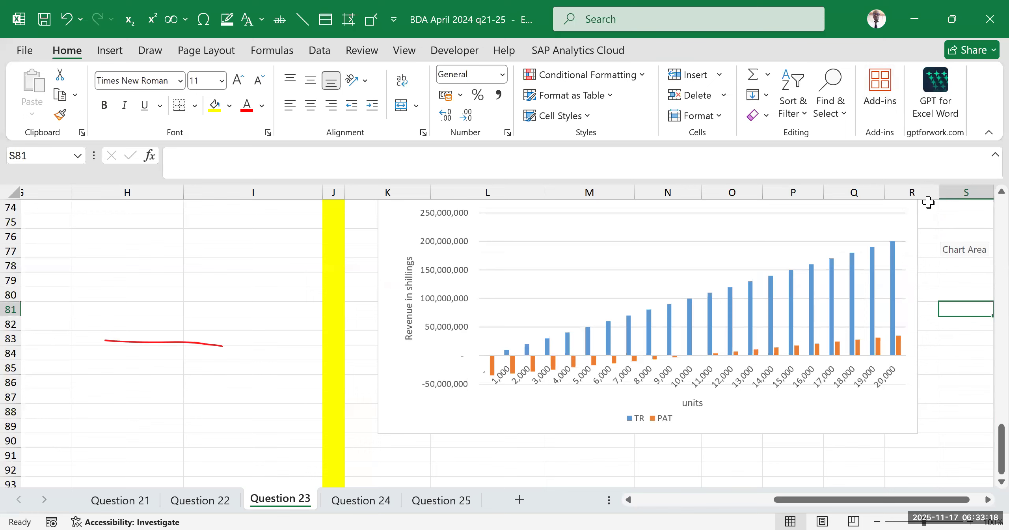
click(966, 270)
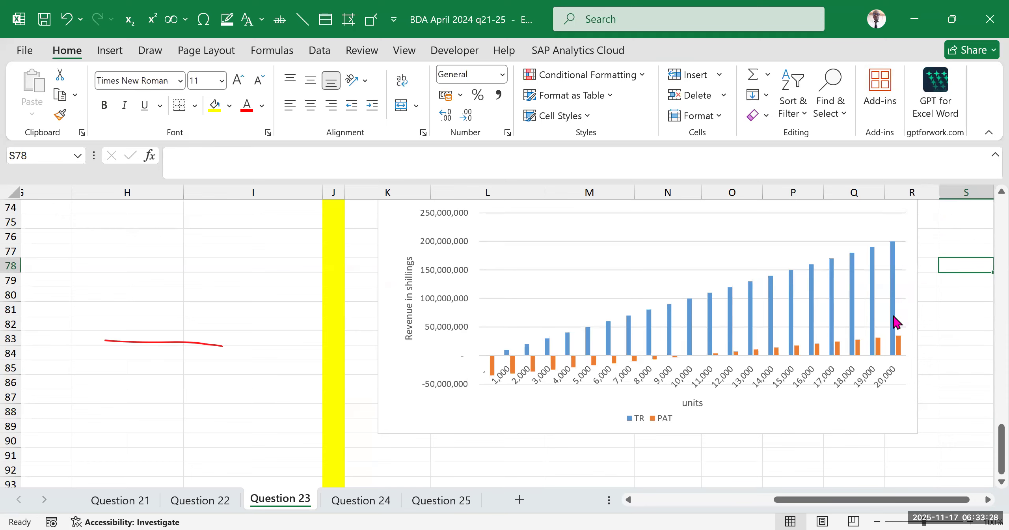
click(940, 352)
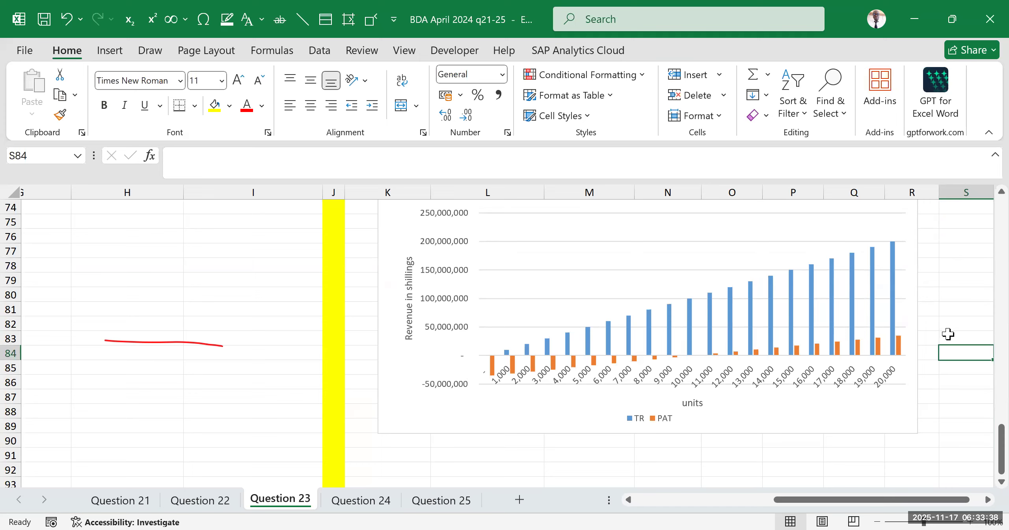
Compare the part (b) table's units, TR and PAT columns with the columns and value axis of the Revenue and PAT chart.
scroll(760, 357, up, 5)
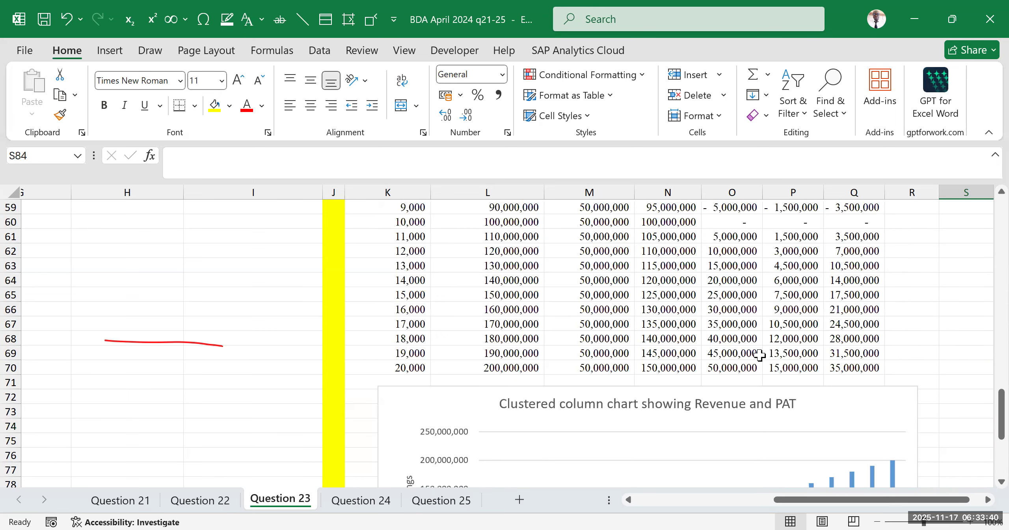
scroll(760, 353, up, 3)
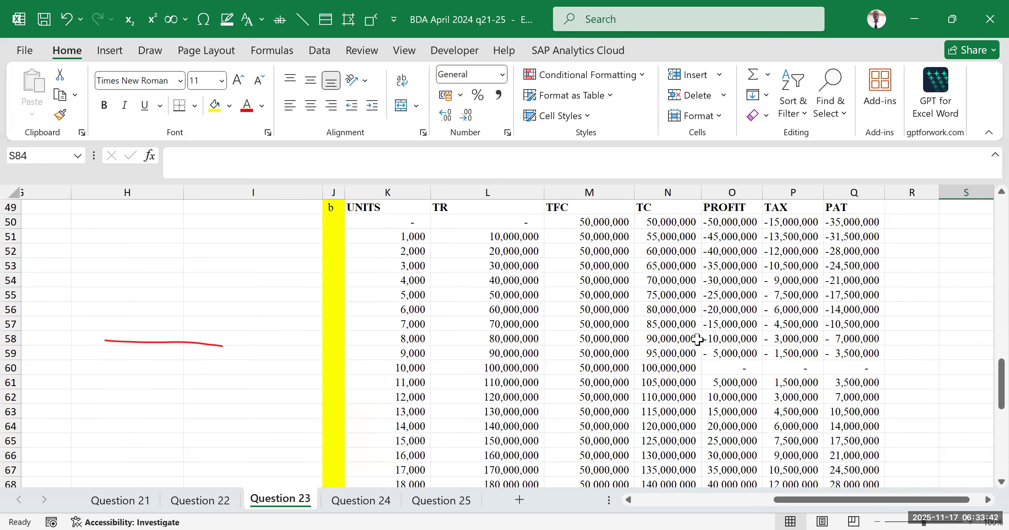
scroll(464, 356, down, 2)
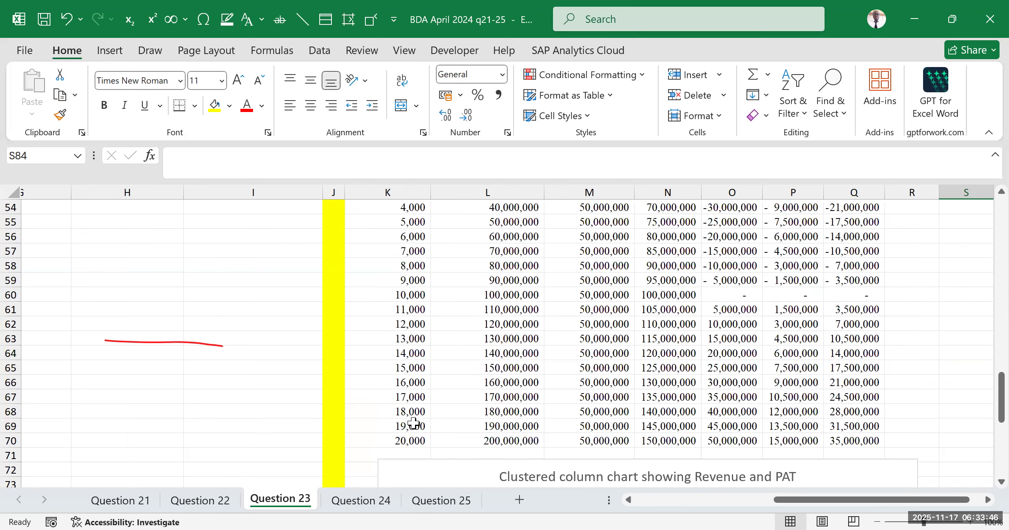
scroll(411, 424, up, 3)
scroll(414, 418, down, 3)
scroll(855, 393, up, 5)
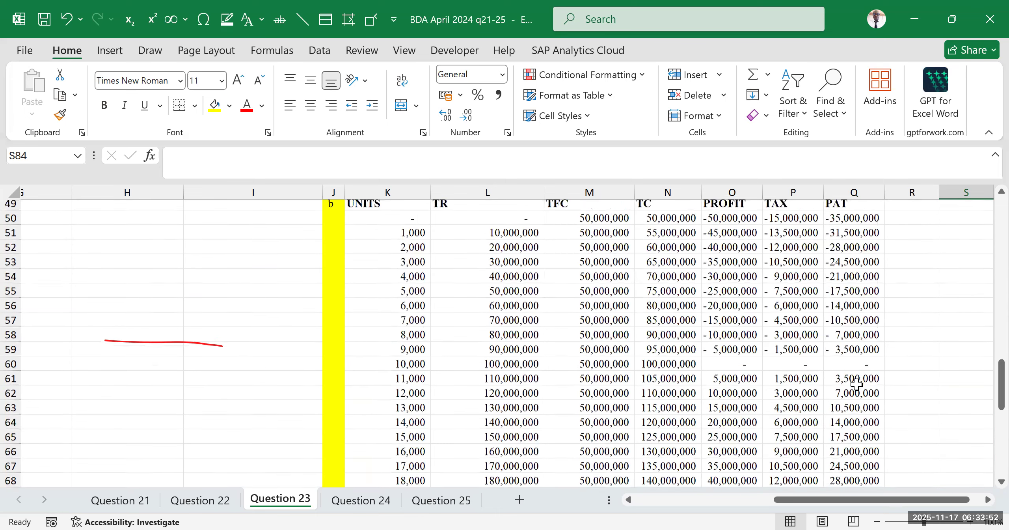
scroll(858, 376, down, 3)
scroll(855, 379, up, 1)
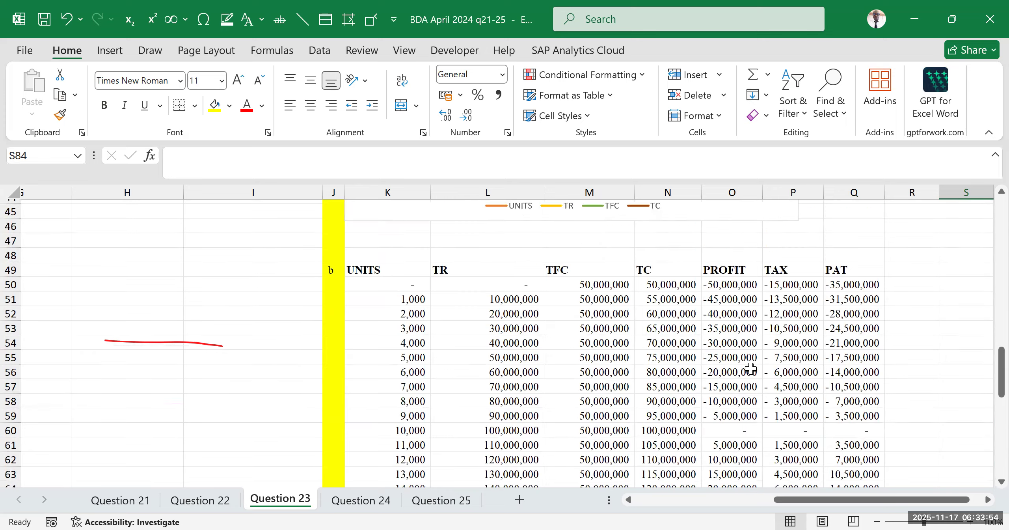
scroll(855, 379, down, 3)
click(490, 445)
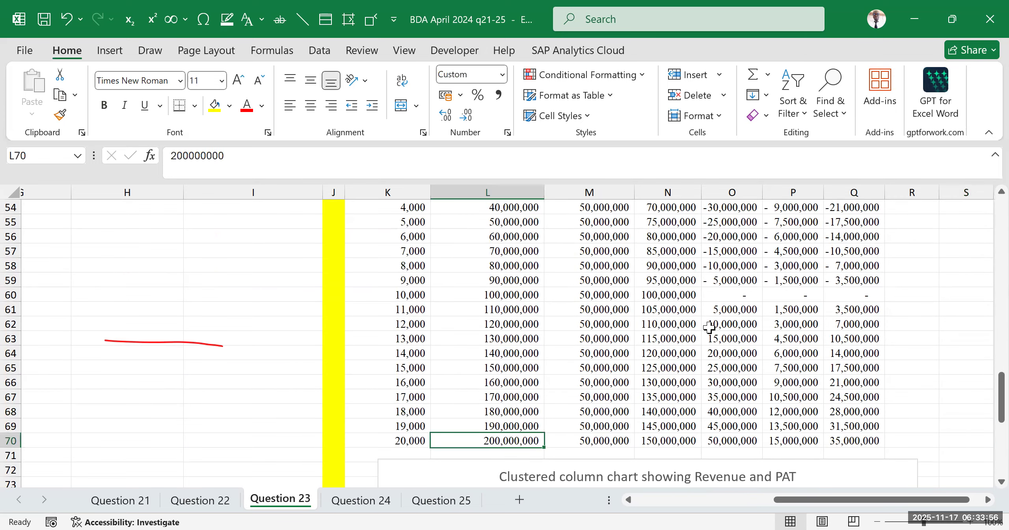
scroll(705, 326, down, 7)
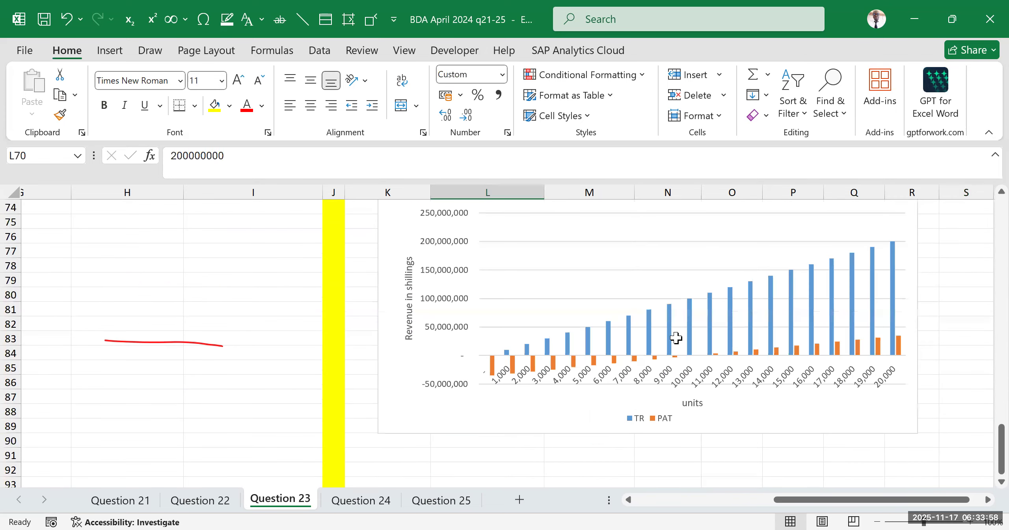
click(429, 242)
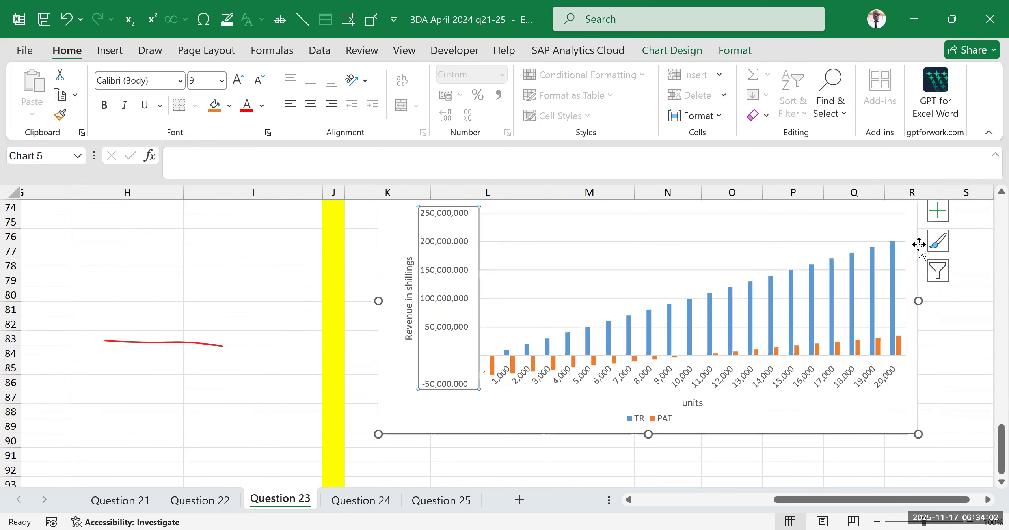
Highlight the TR value for 20,000 units in L70 yellow, and compare the PAT in Q70 with its chart column.
scroll(528, 342, up, 5)
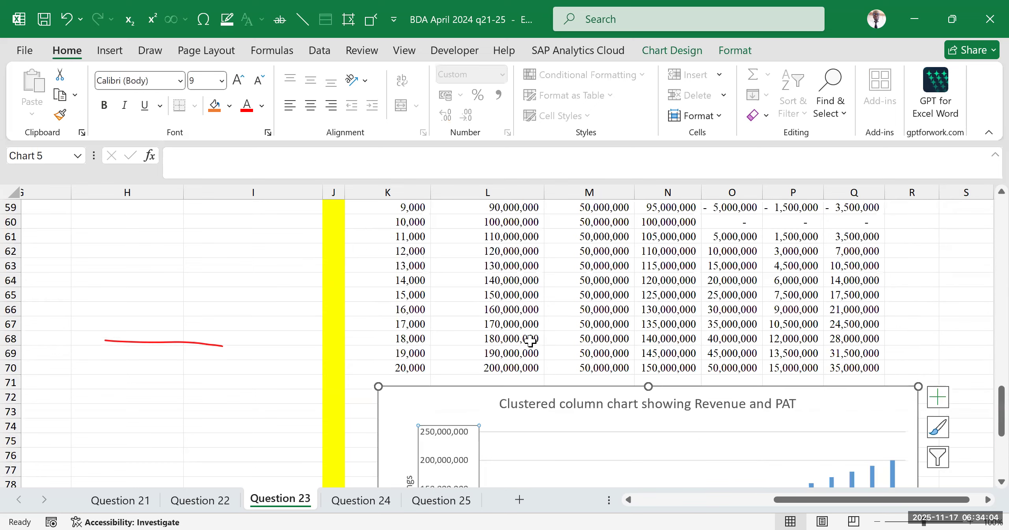
click(502, 368)
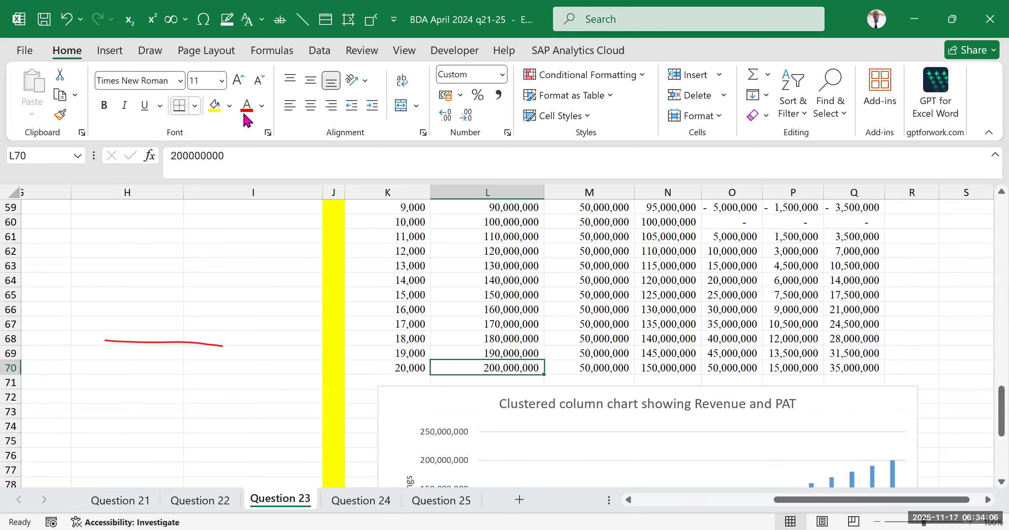
click(214, 105)
click(852, 368)
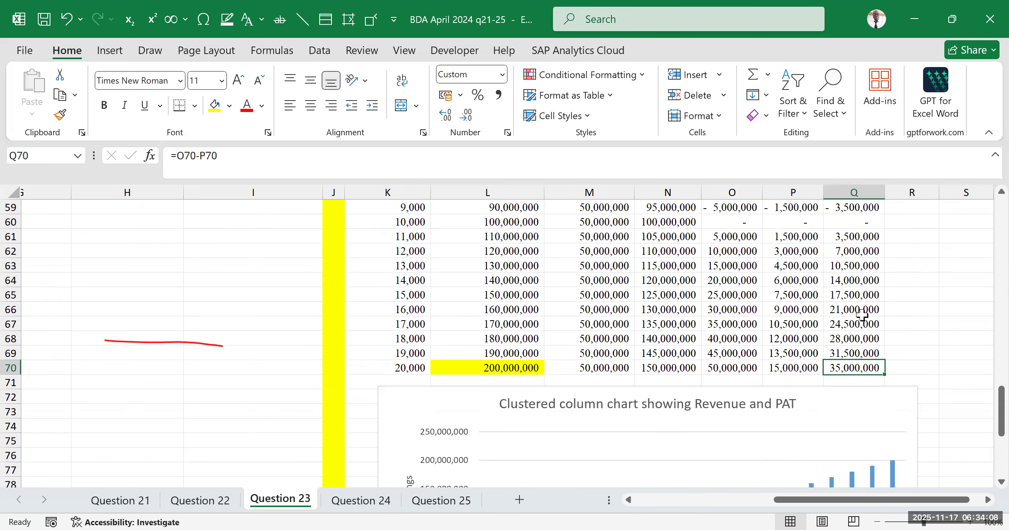
scroll(867, 317, down, 5)
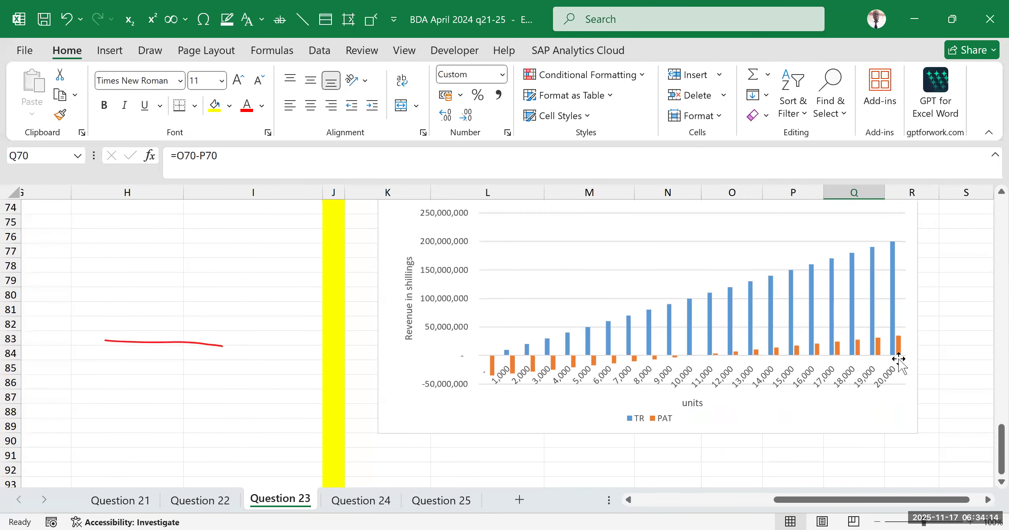
mouse_move(899, 341)
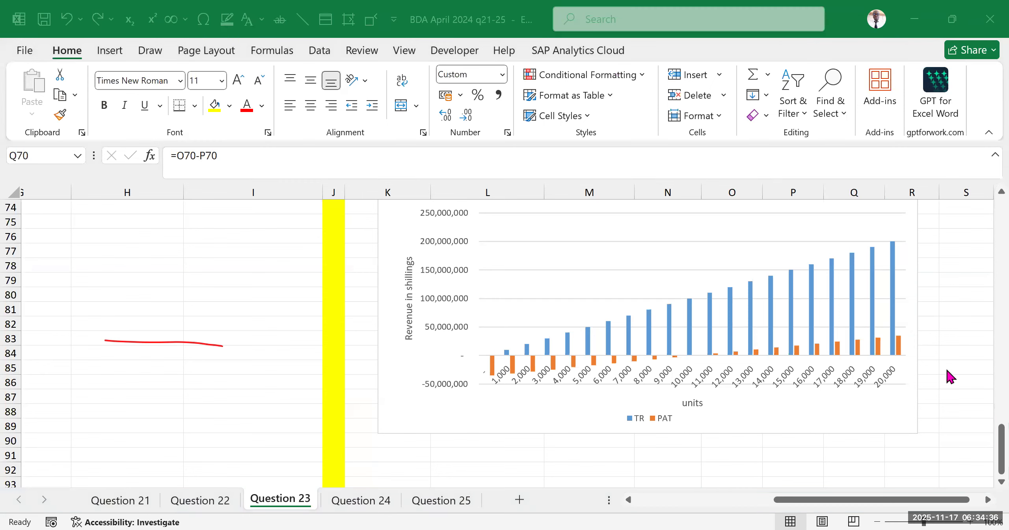
Read the part (c) requirement on selling at percentages above the break-even point.
click(927, 507)
scroll(421, 435, left, 5)
scroll(241, 367, up, 18)
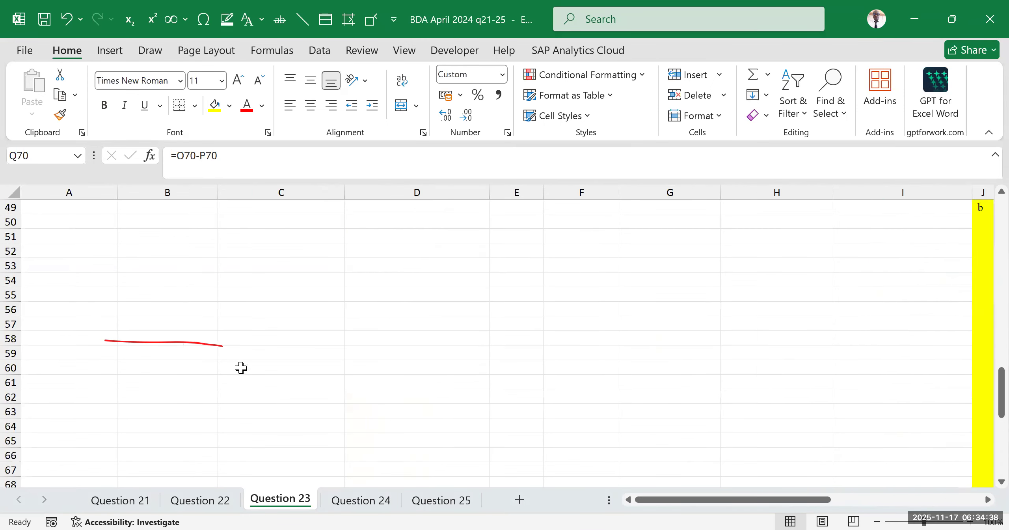
scroll(258, 344, up, 4)
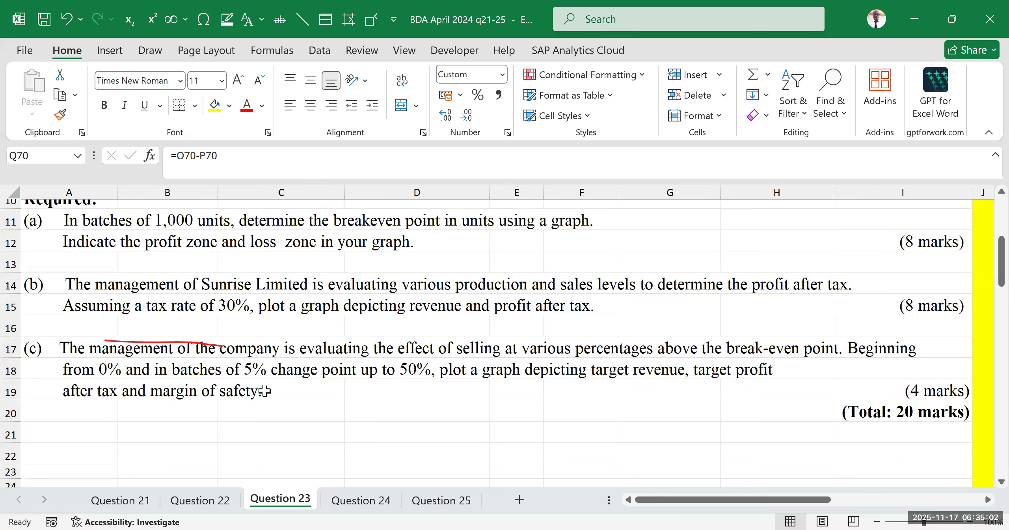
Label the start of part (c) below the Revenue and PAT chart by entering "c" in J93.
scroll(236, 392, down, 5)
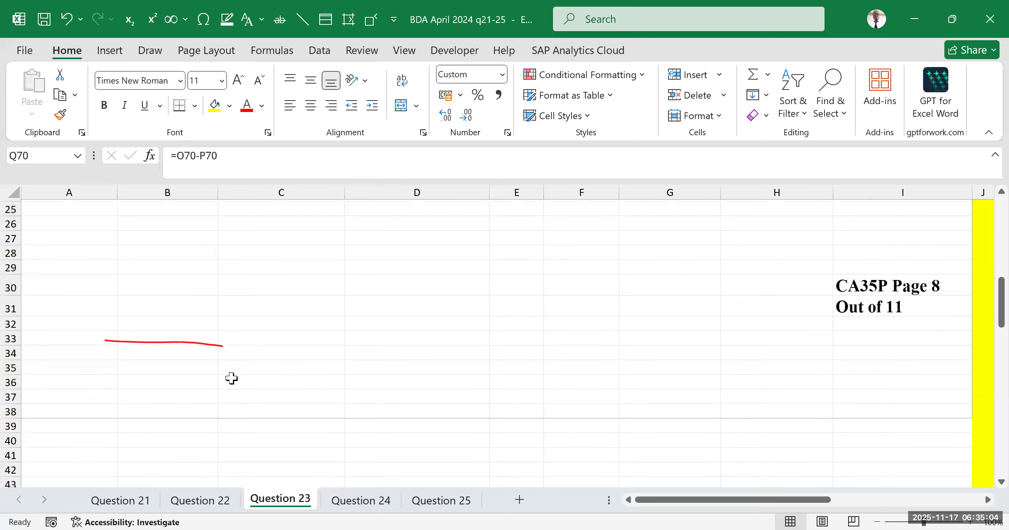
scroll(337, 348, down, 1)
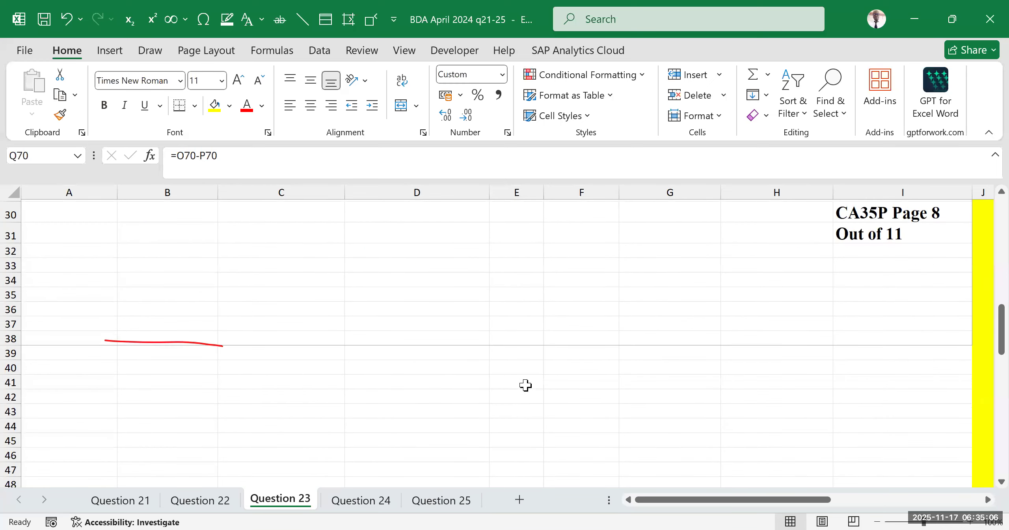
scroll(520, 383, down, 3)
scroll(872, 480, right, 6)
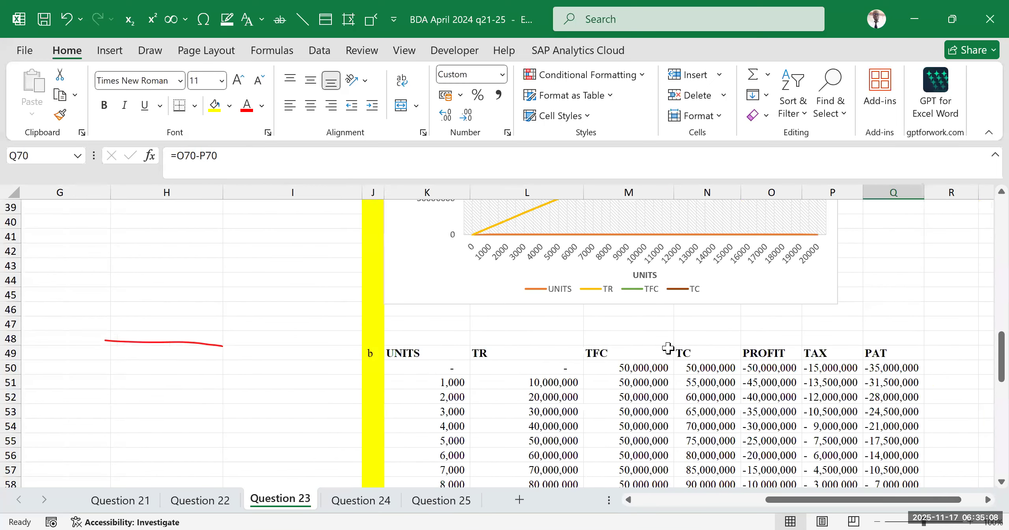
scroll(667, 345, down, 12)
scroll(465, 382, down, 3)
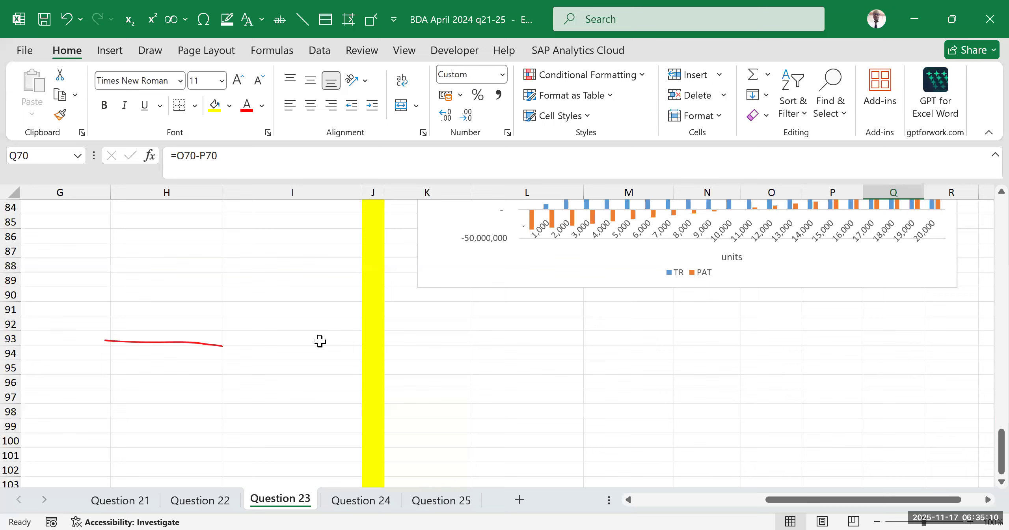
click(388, 357)
click(377, 337)
text(c)
click(462, 386)
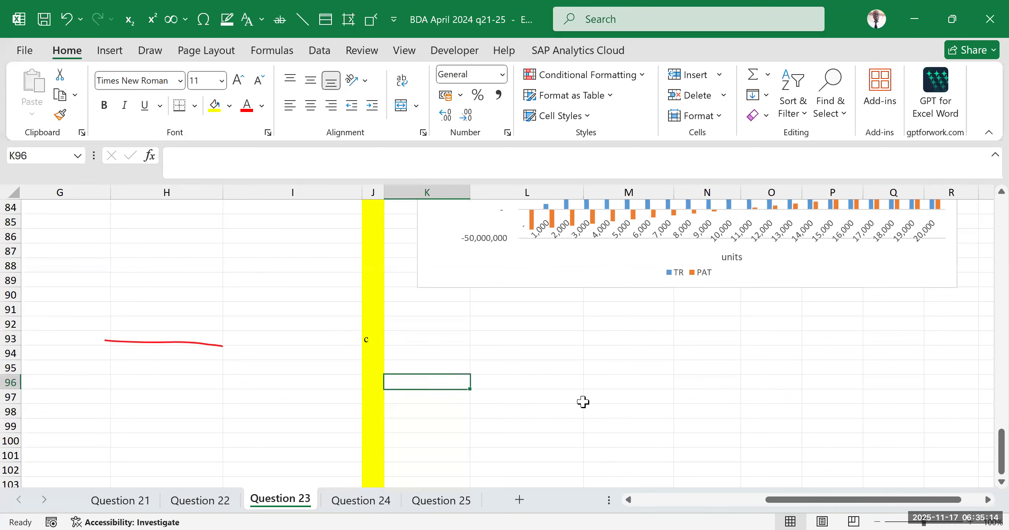
Enter the heading "Units" in K93 and the value 10000 beneath it in K94.
click(460, 342)
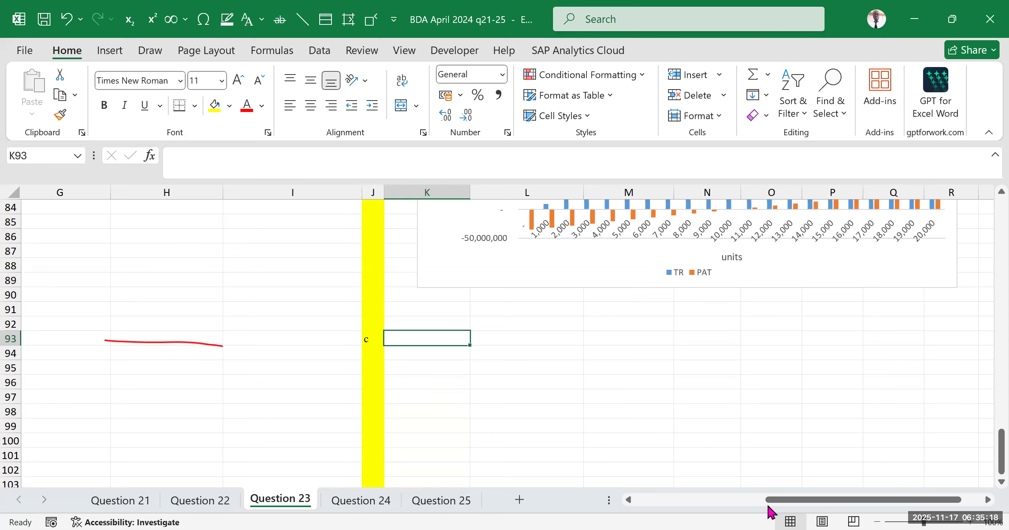
drag(780, 500, 773, 499)
text(Units)
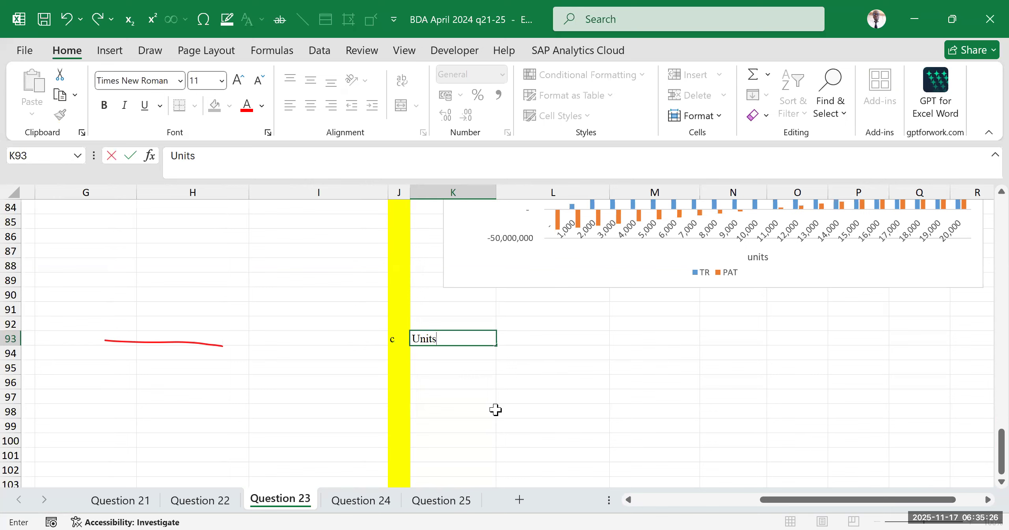
drag(620, 435, 509, 423)
click(445, 344)
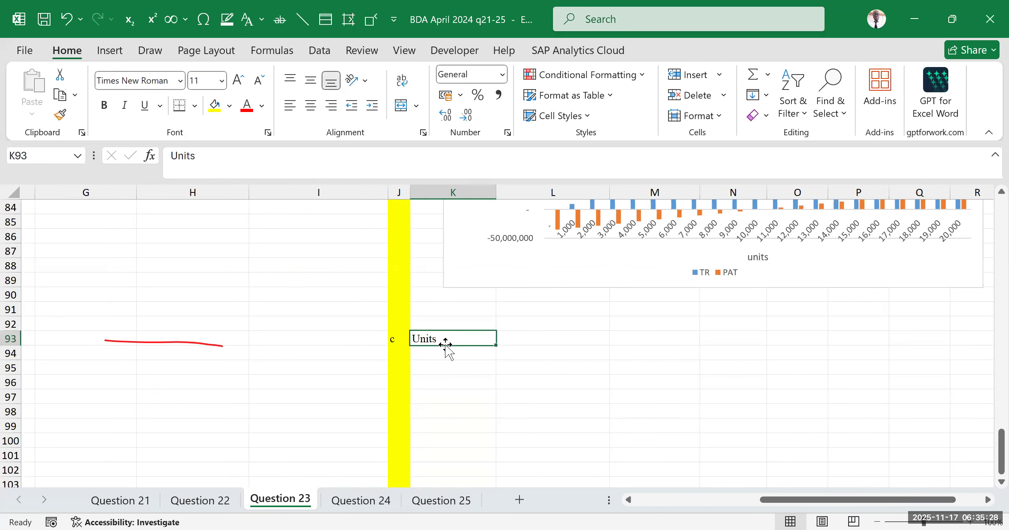
click(421, 351)
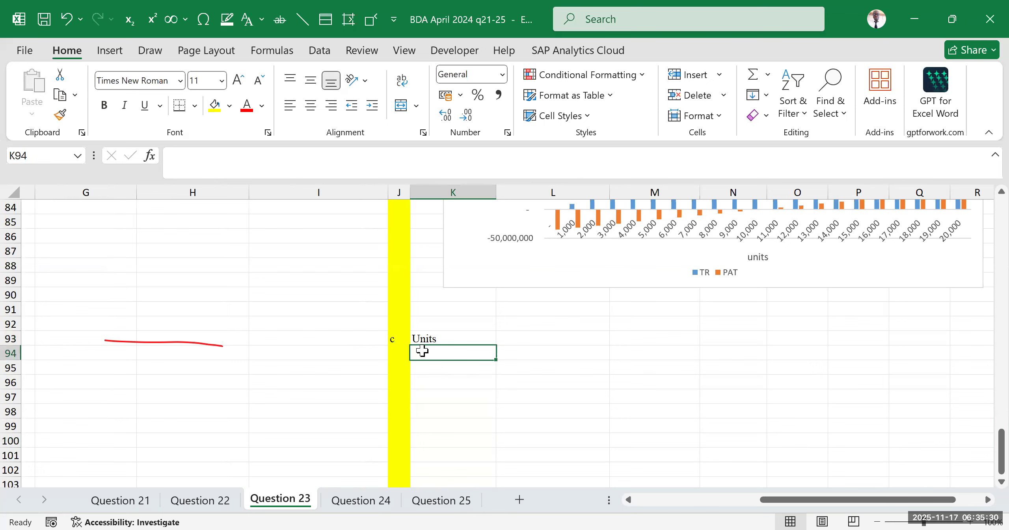
text(10000)
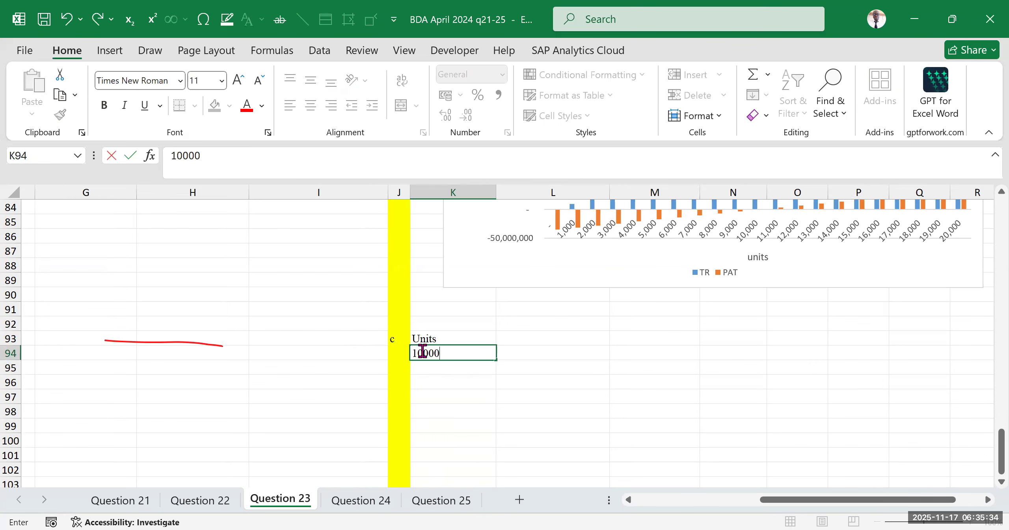
key(Return)
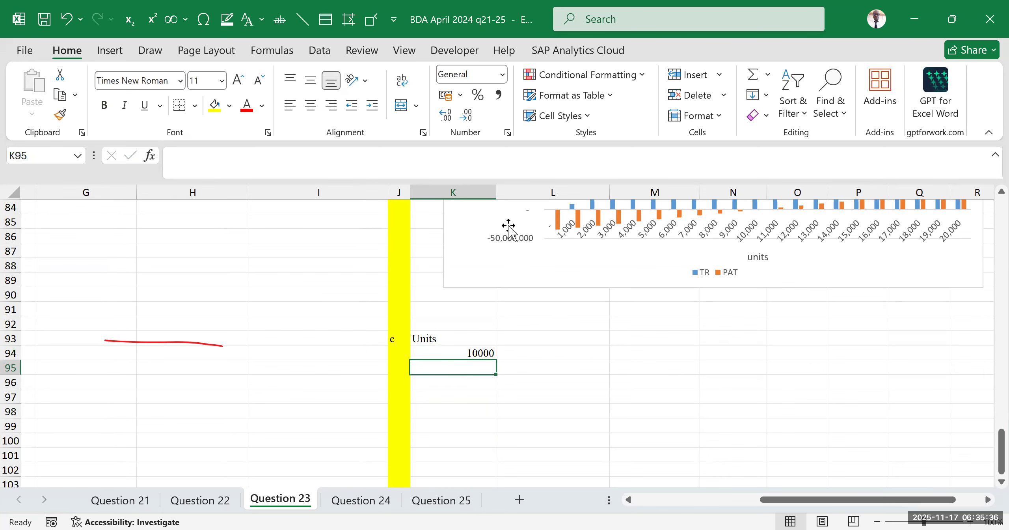
Reread part (c) of the question for the percentage range, the 5% batches and the measures to plot.
drag(806, 497, 678, 501)
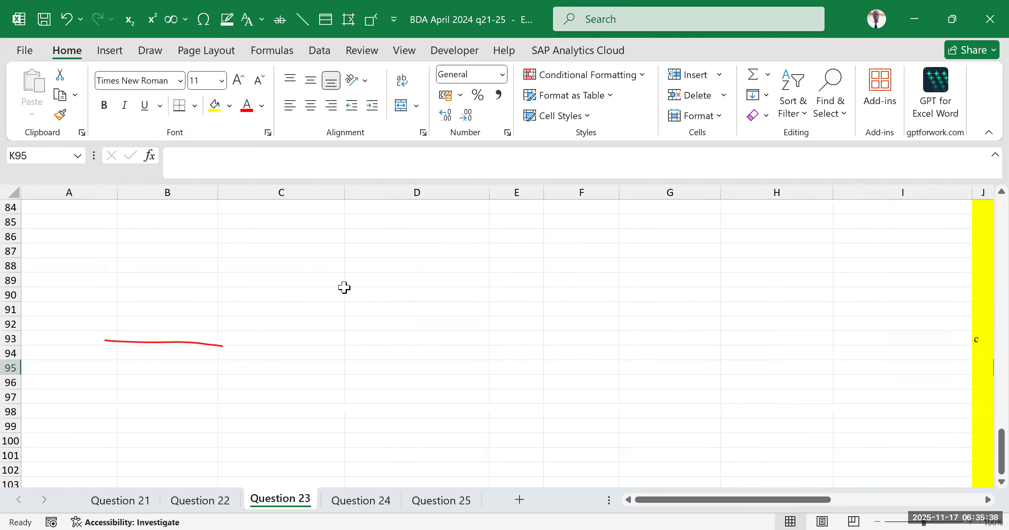
scroll(194, 304, up, 17)
scroll(170, 312, up, 9)
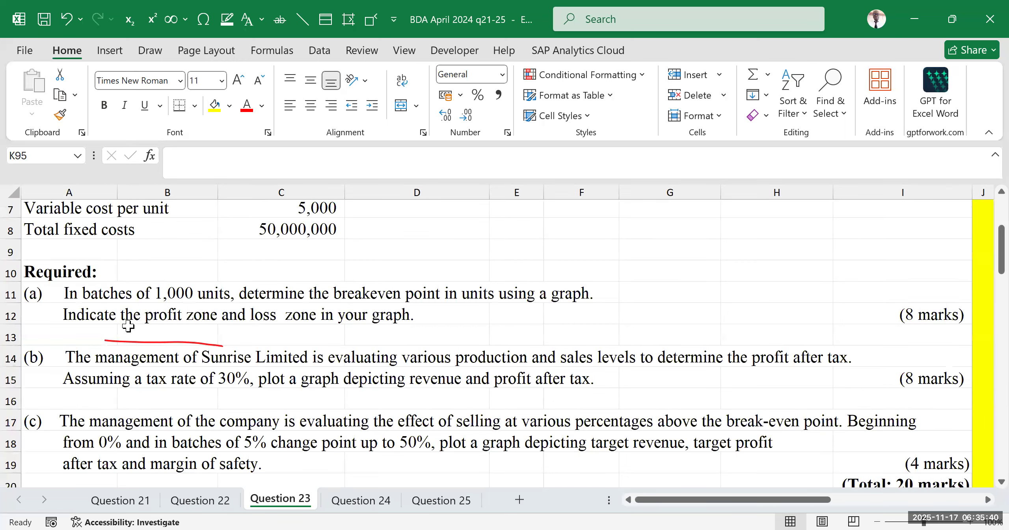
scroll(135, 331, down, 1)
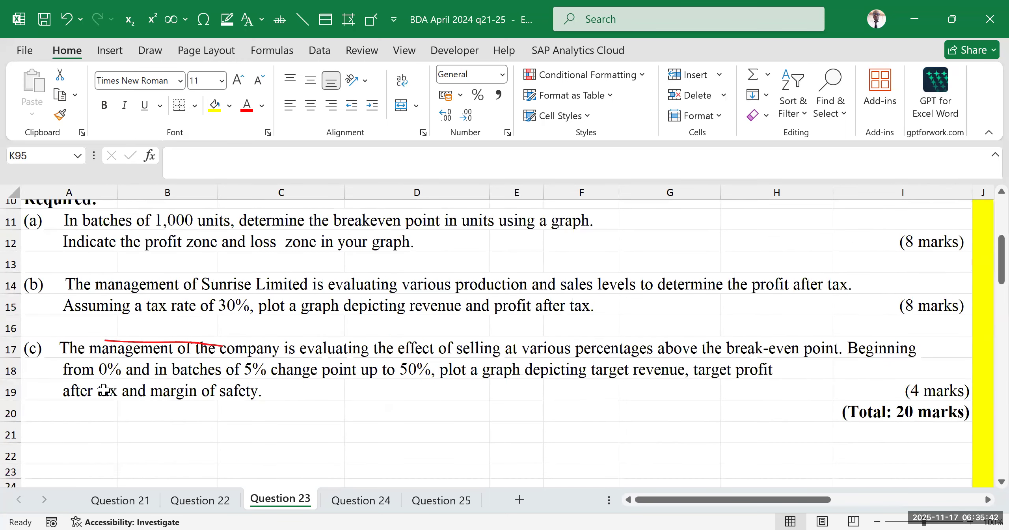
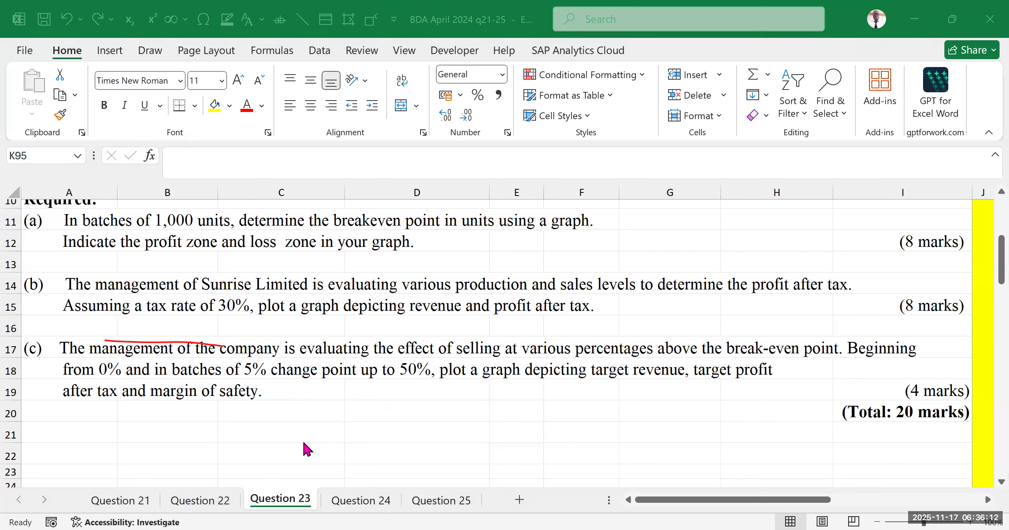
click(414, 429)
click(189, 432)
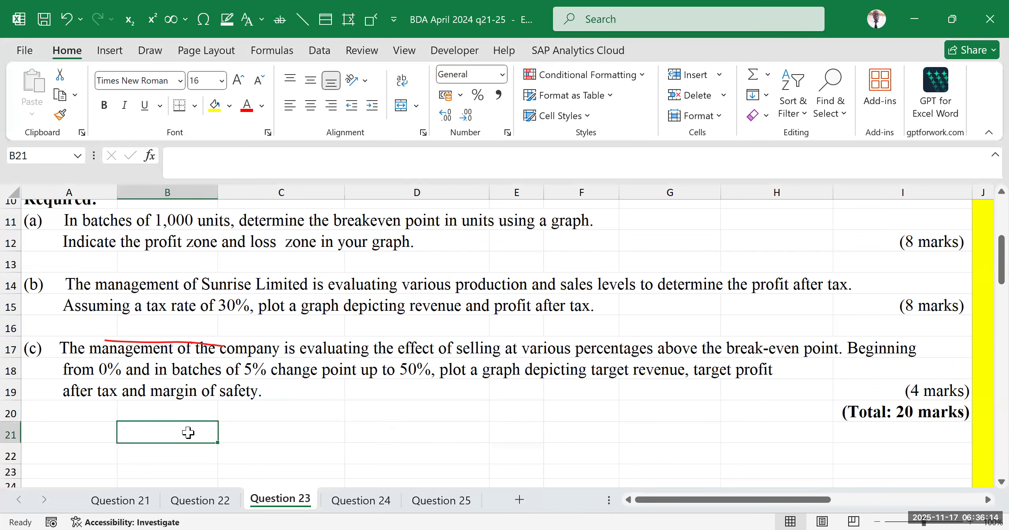
click(257, 373)
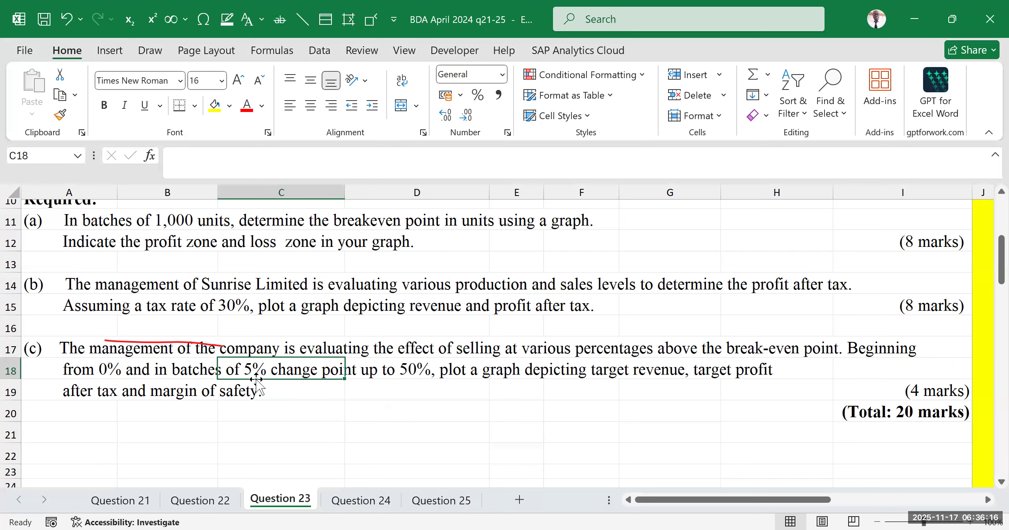
click(207, 434)
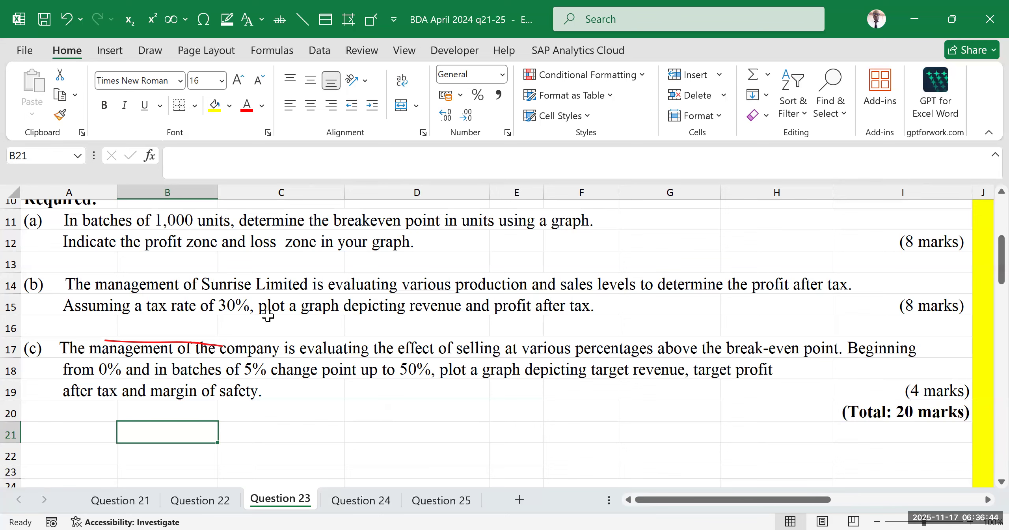
Replace the heading in K93 of the part (c) table with "BEP units".
scroll(355, 402, down, 5)
drag(726, 499, 871, 469)
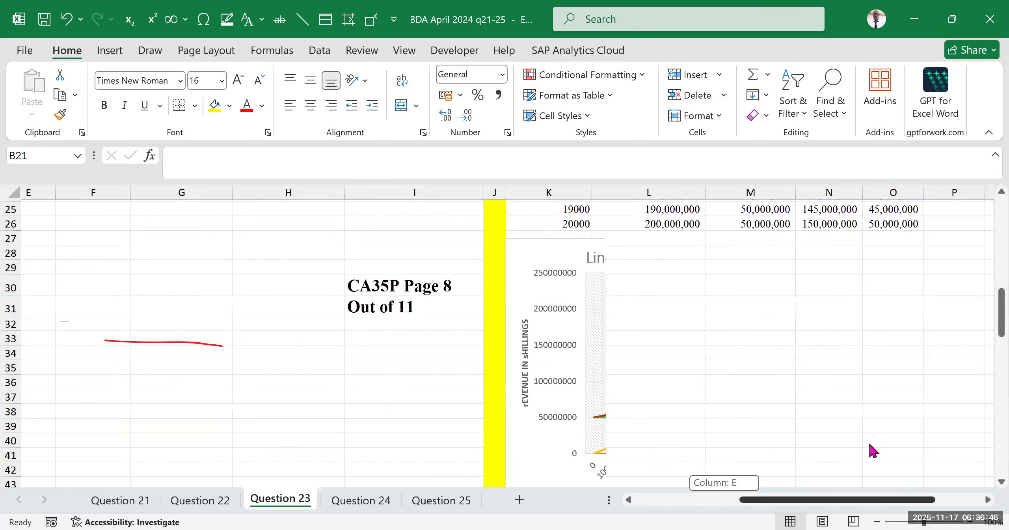
scroll(568, 388, down, 10)
scroll(451, 418, down, 10)
click(366, 396)
click(349, 338)
text(B)
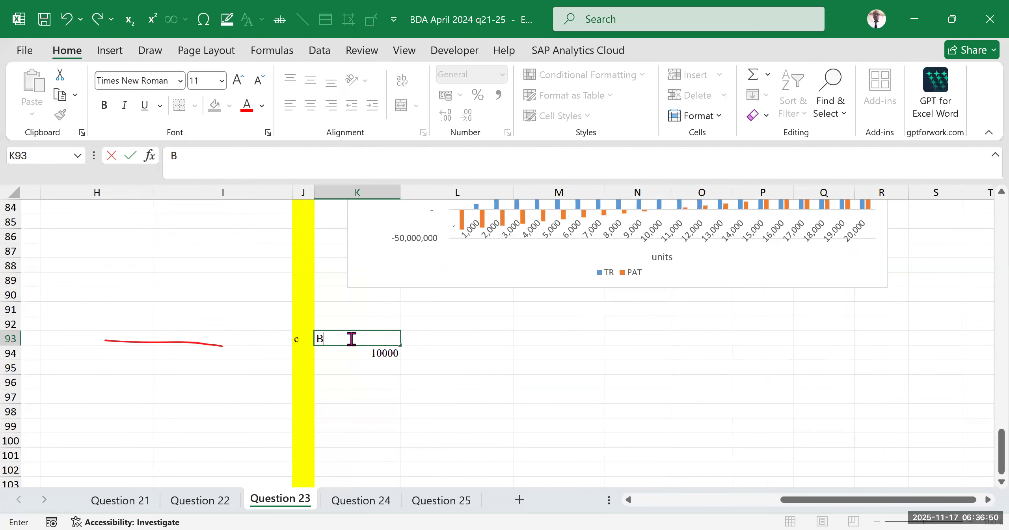
text(EP units)
click(367, 382)
Fill the value 10000 from K94 down through K110 under the "BEP units" heading.
drag(355, 354, 349, 406)
drag(486, 340, 453, 352)
click(349, 355)
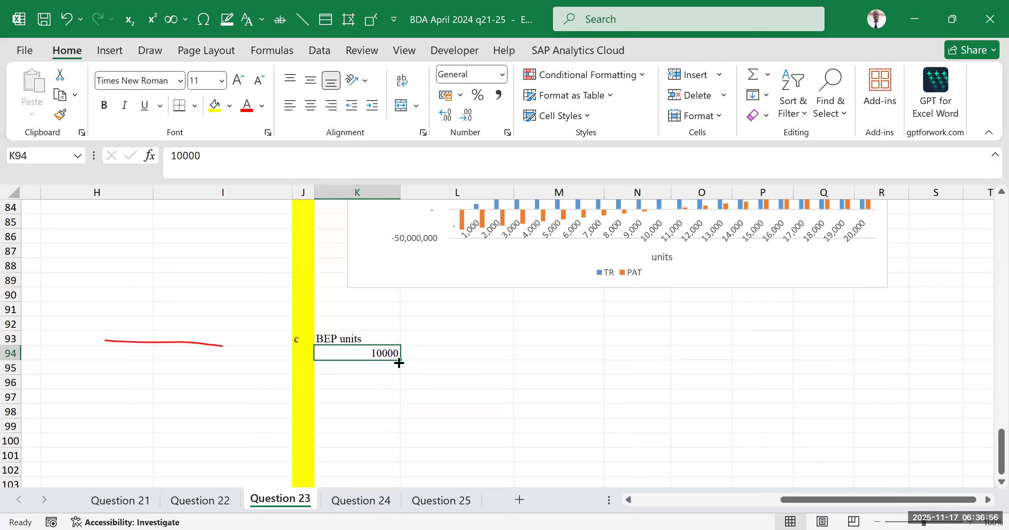
scroll(469, 350, up, 2)
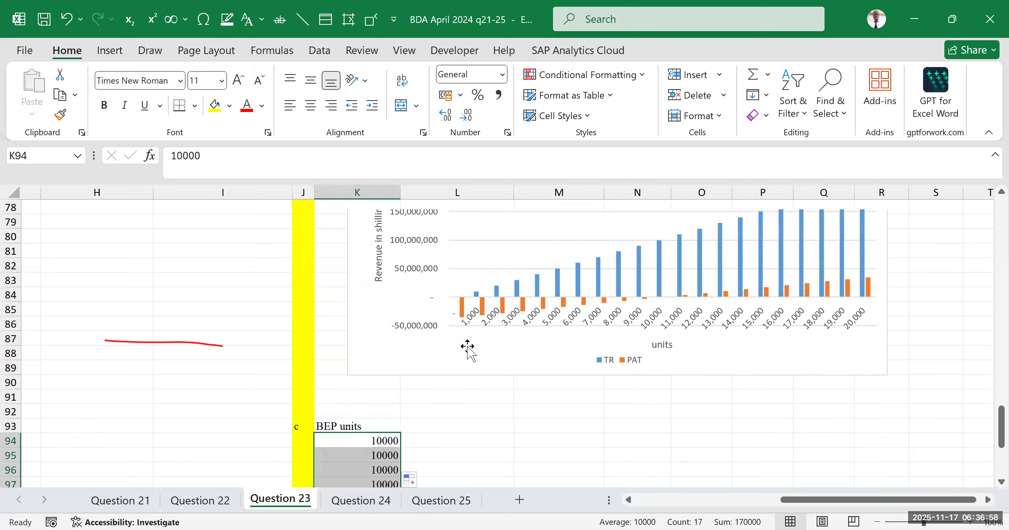
scroll(455, 358, down, 7)
click(469, 340)
scroll(436, 270, up, 3)
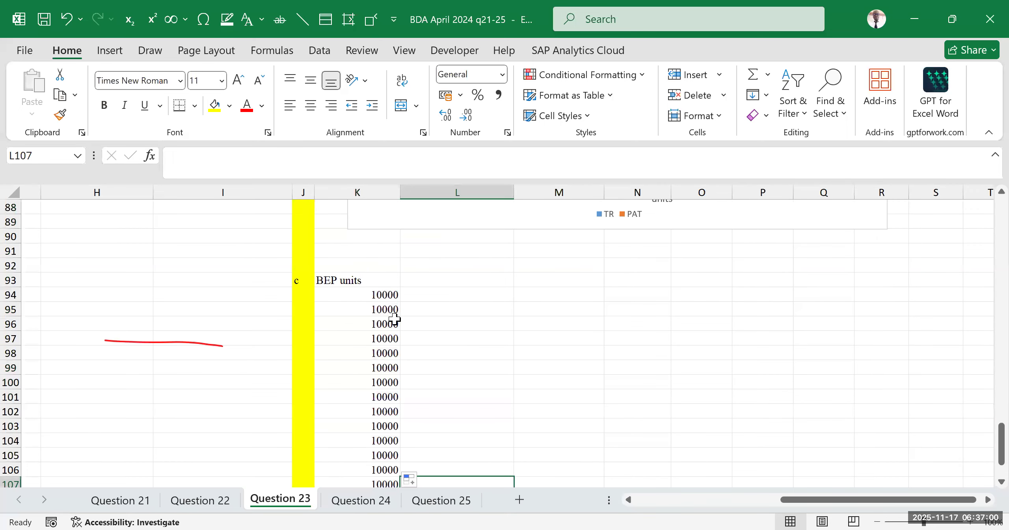
Check the extent of the repeated break-even values in the "BEP units" column down to row 110.
drag(384, 310, 379, 470)
scroll(450, 365, down, 5)
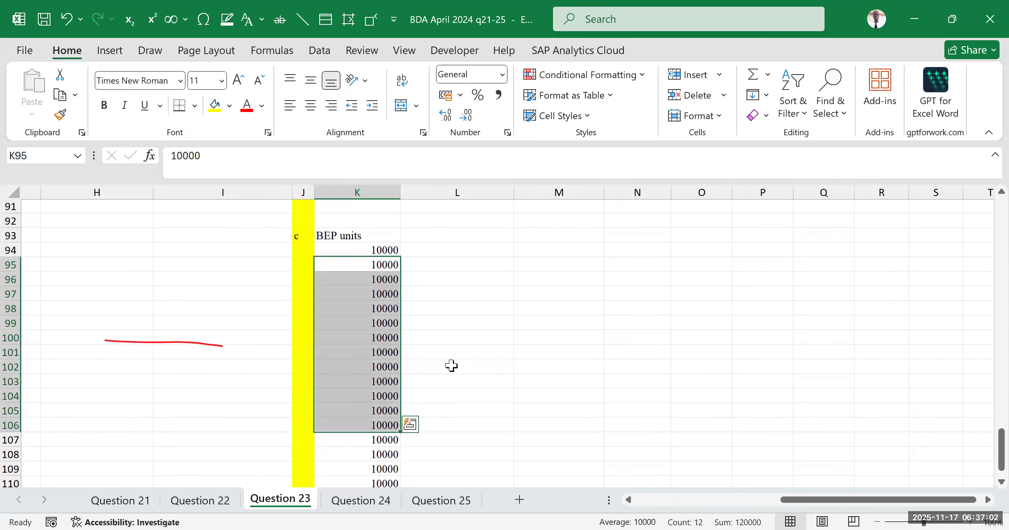
drag(627, 352, 564, 309)
scroll(394, 296, up, 5)
drag(363, 315, 391, 454)
scroll(446, 345, up, 2)
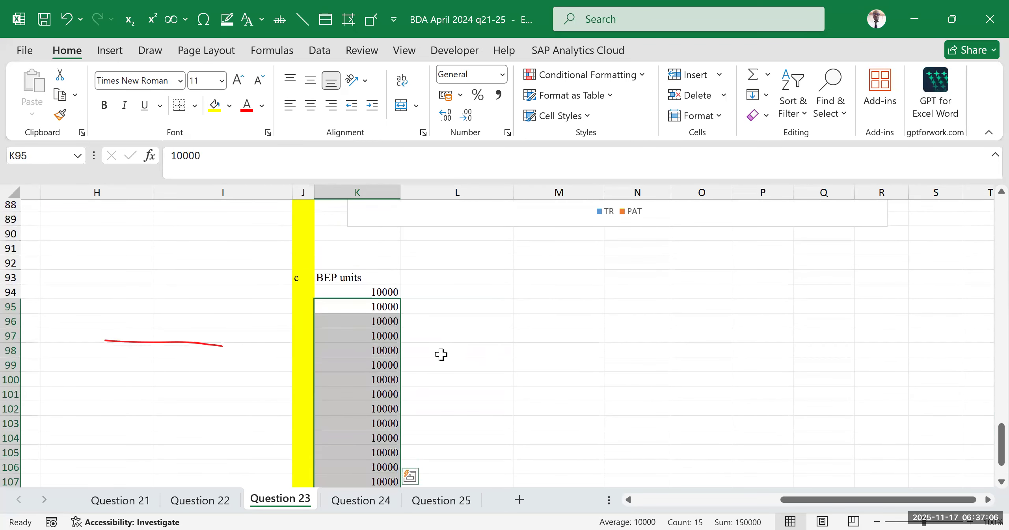
scroll(559, 319, down, 3)
click(559, 308)
scroll(418, 323, up, 3)
scroll(402, 321, down, 3)
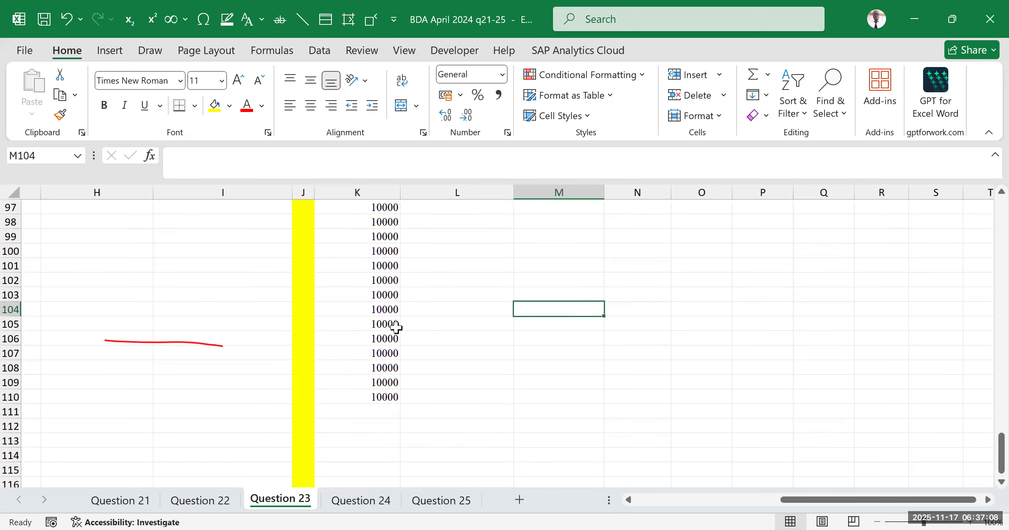
scroll(430, 360, up, 5)
click(430, 394)
Reread part (c) of the question for the starting percentage and batch size, and return to the "BEP units" table.
click(455, 365)
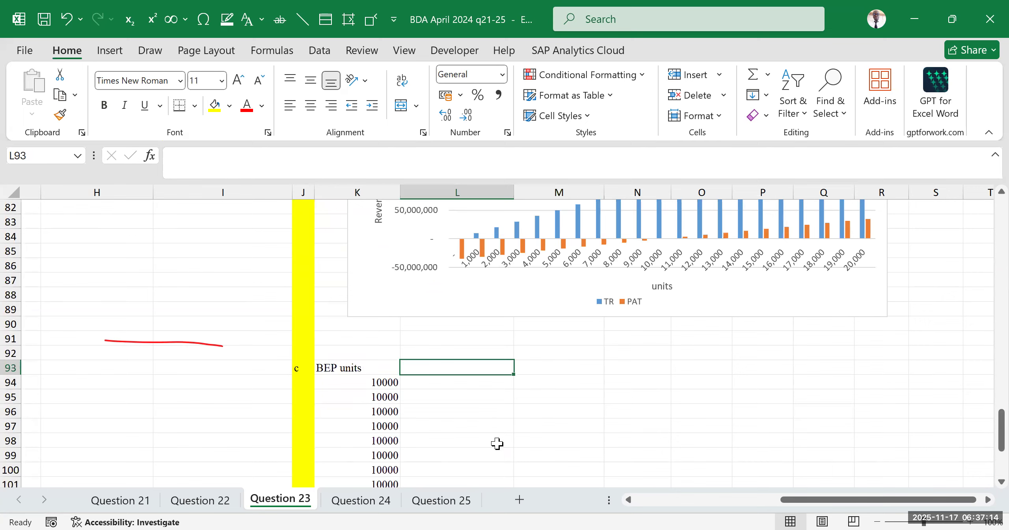
drag(794, 500, 655, 481)
scroll(337, 378, up, 18)
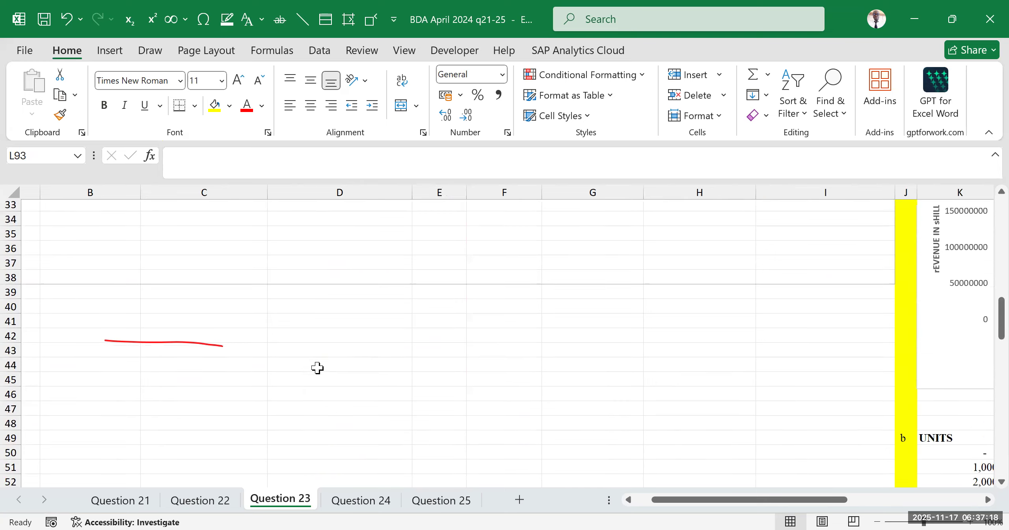
scroll(283, 344, up, 7)
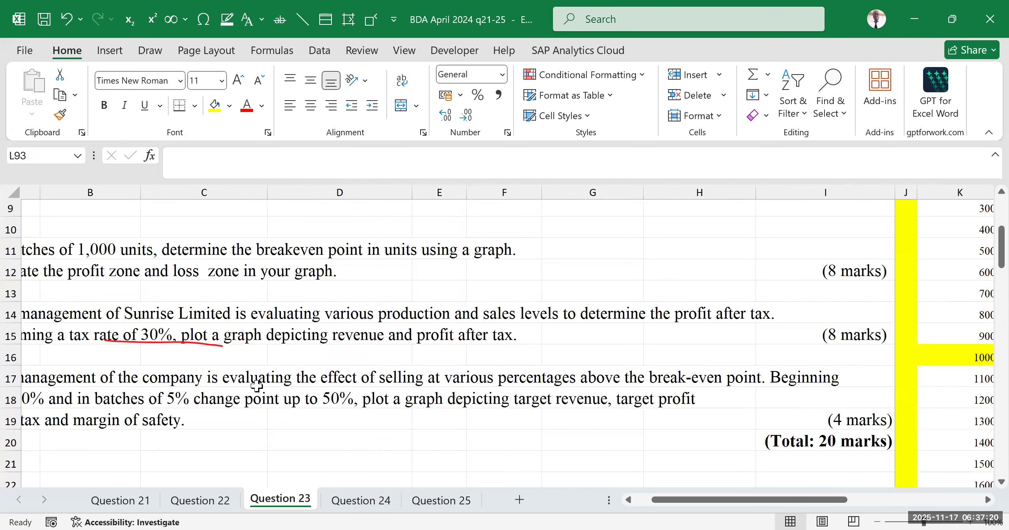
click(82, 400)
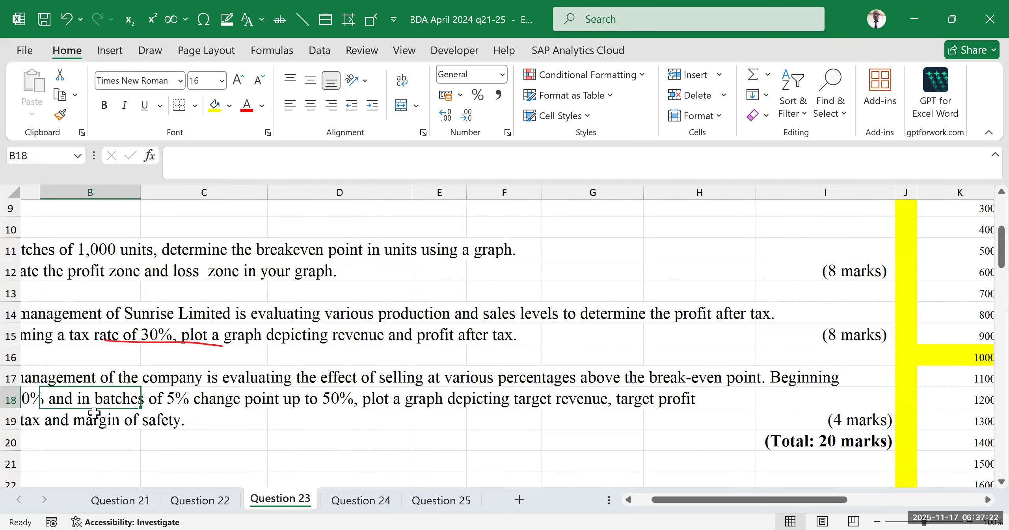
scroll(87, 416, down, 6)
drag(722, 499, 855, 500)
scroll(513, 385, down, 8)
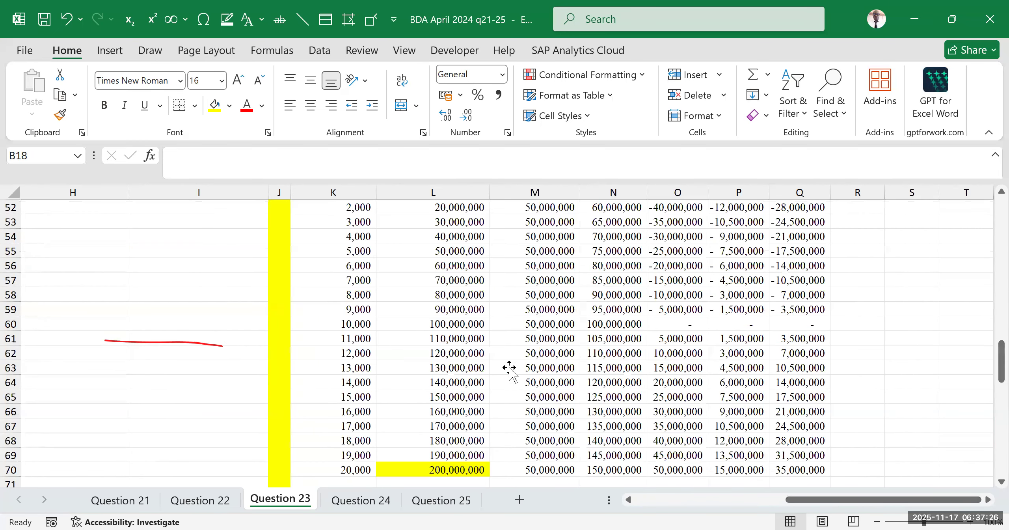
scroll(500, 360, down, 7)
scroll(521, 346, down, 7)
click(479, 335)
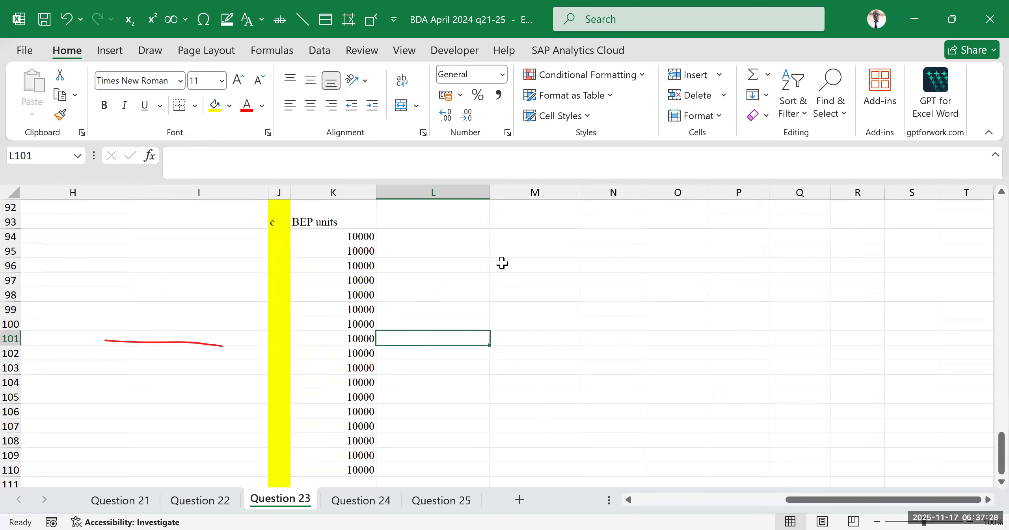
Enter the heading "Expected sales (unit" in L93, beside the "BEP units" heading.
scroll(479, 288, up, 2)
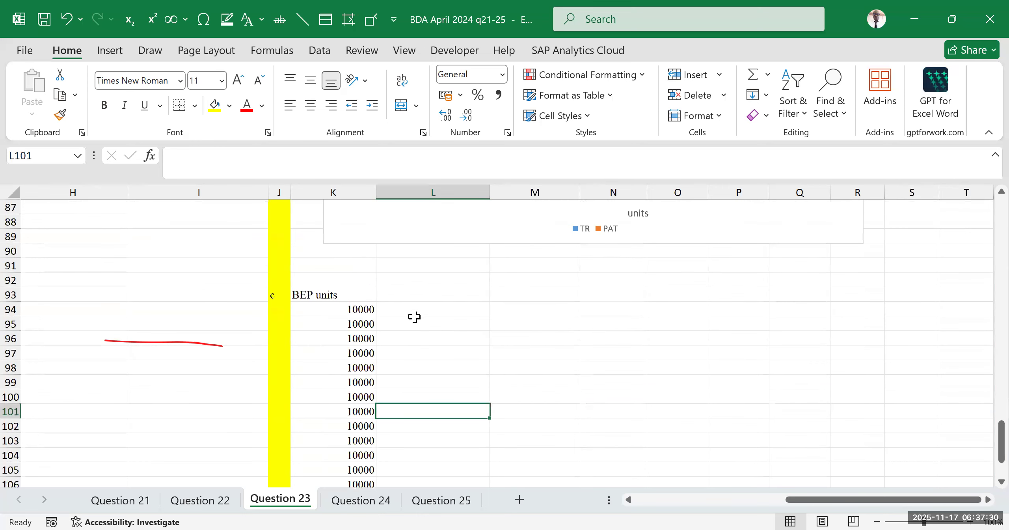
click(414, 298)
text(Expected)
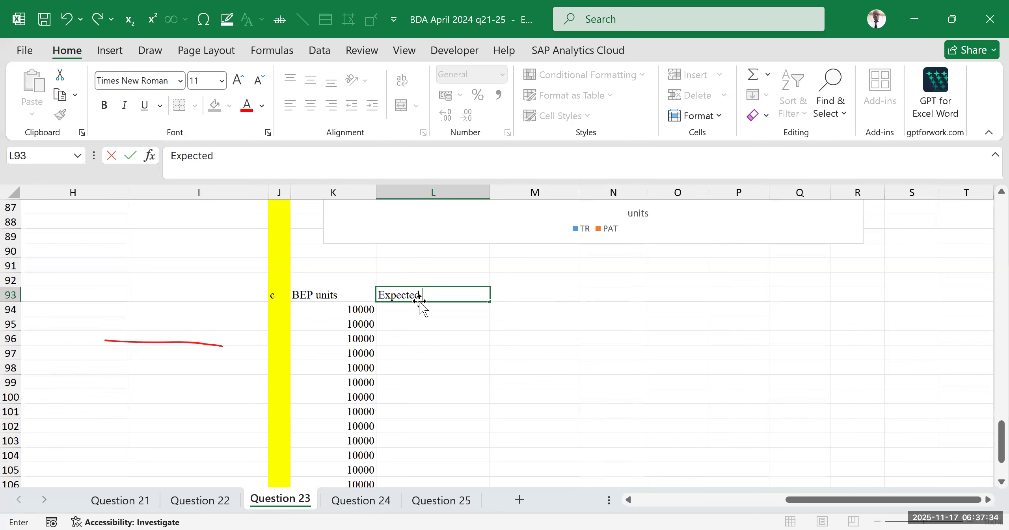
text( sales (u)
text(nit)
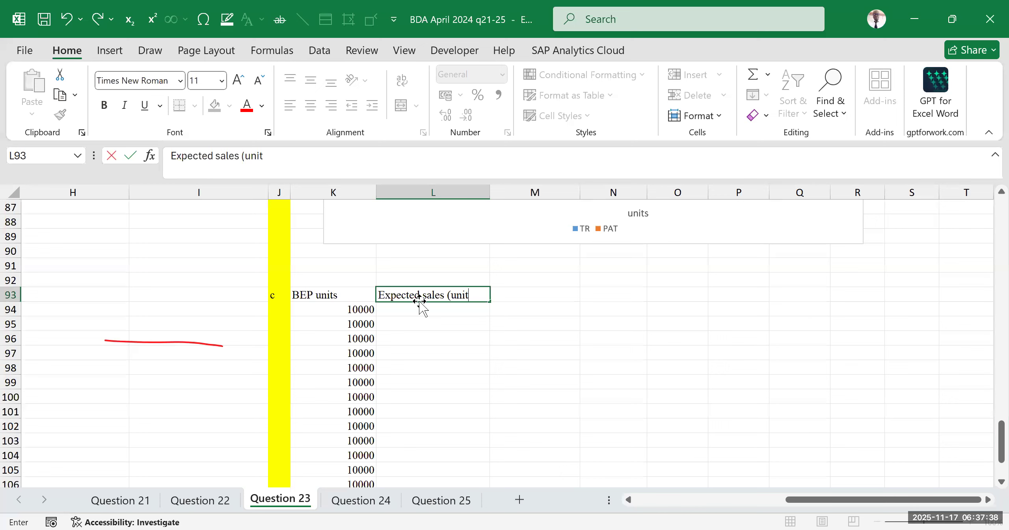
Complete the column header in L93 as "Expected sales (units)".
text(s))
click(596, 335)
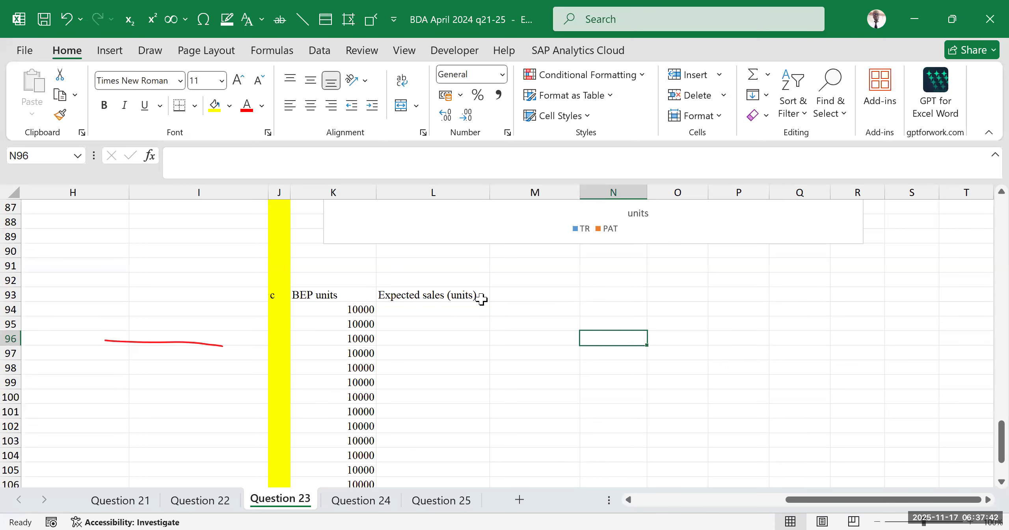
click(391, 312)
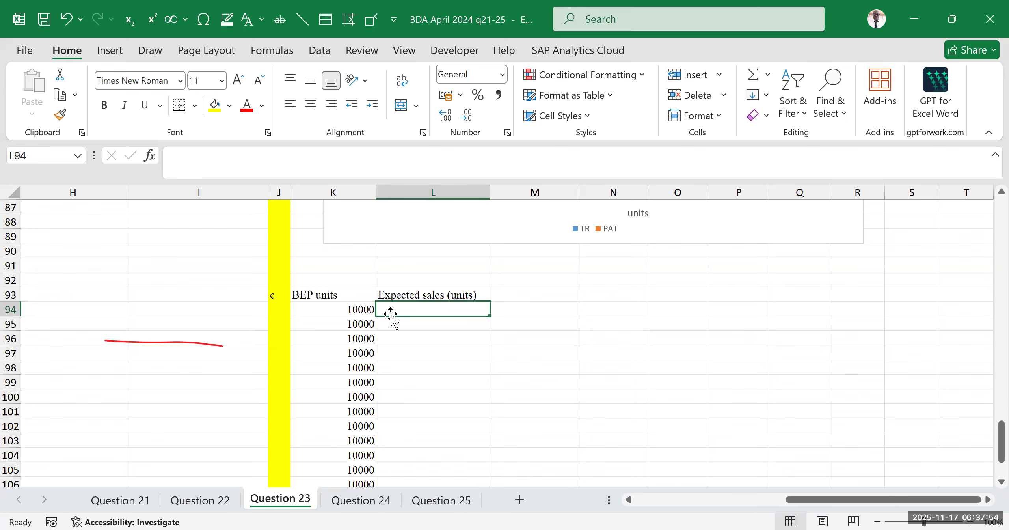
text(=(1+)
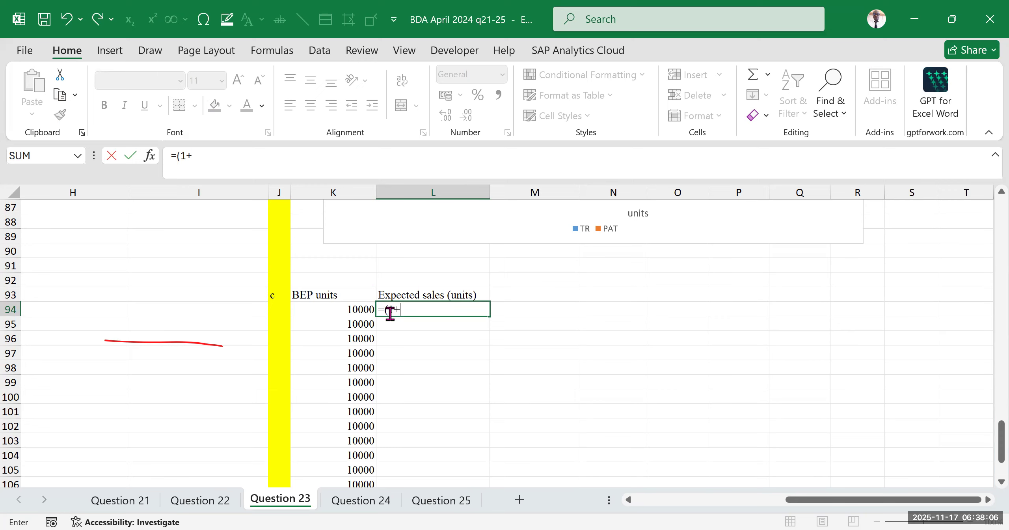
key(BackSpace)
key(BackSpace)
key(BackSpace)
key(BackSpace)
click(566, 352)
click(751, 410)
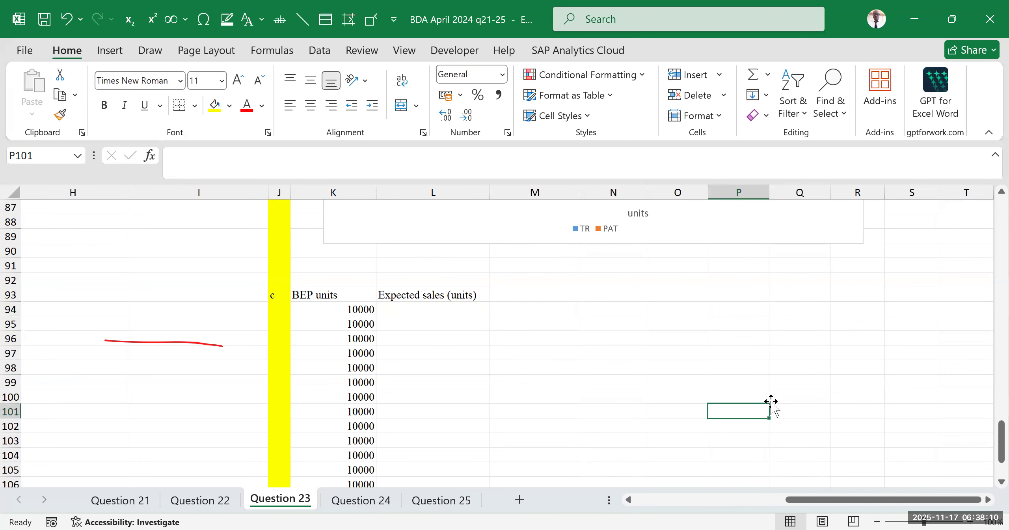
Move the "Expected sales (units)" header from L93 to M93.
scroll(443, 333, down, 2)
scroll(459, 338, up, 2)
click(441, 294)
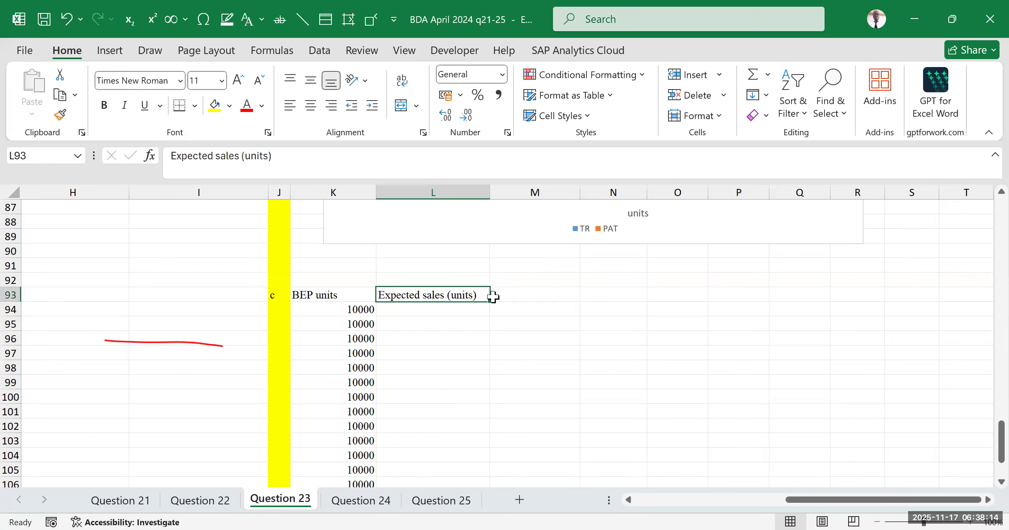
drag(490, 296, 502, 295)
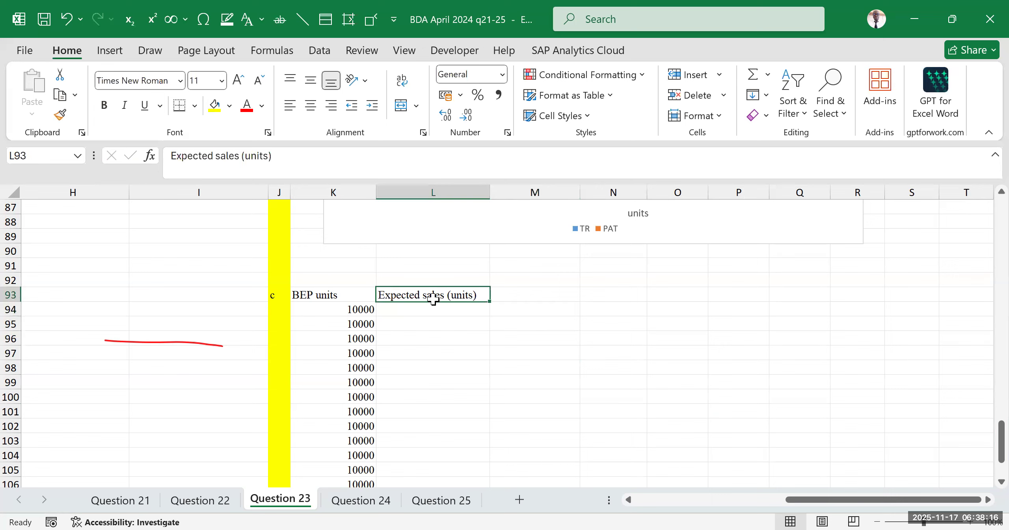
Enter the starting percentages 0% in L94 and 5% in L95 beside the BEP units.
click(411, 311)
text(0%)
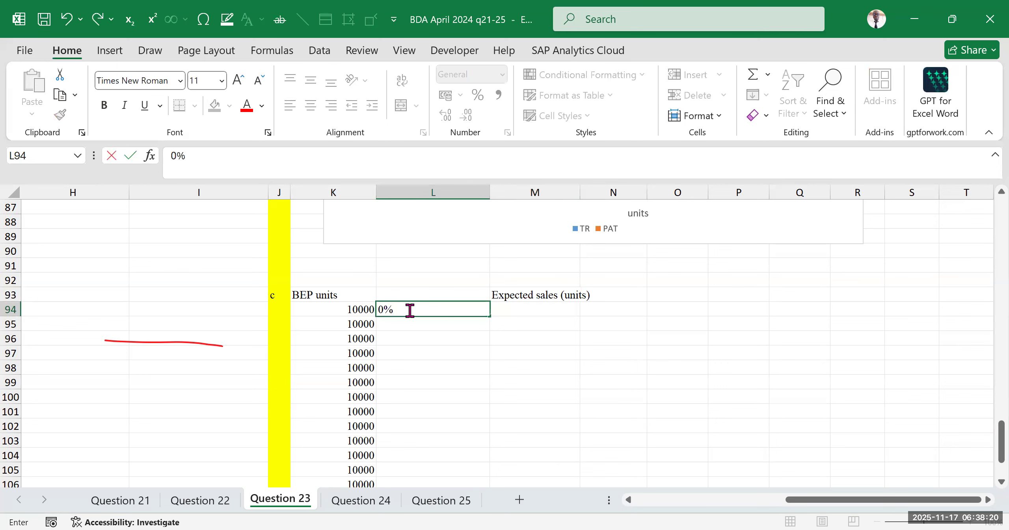
key(Return)
text(5%)
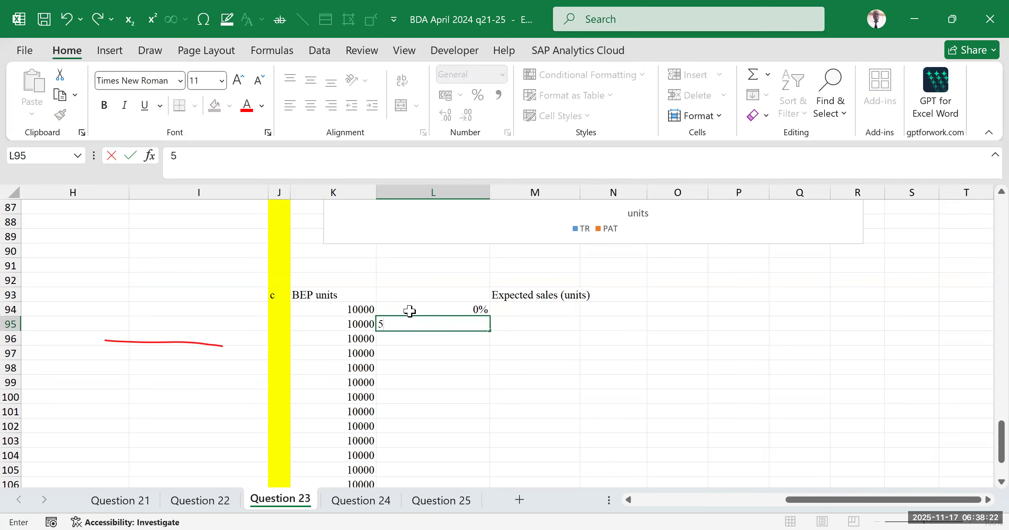
click(495, 354)
Extend the percentage series from L94:L95 down to 50% in L104.
scroll(588, 322, down, 2)
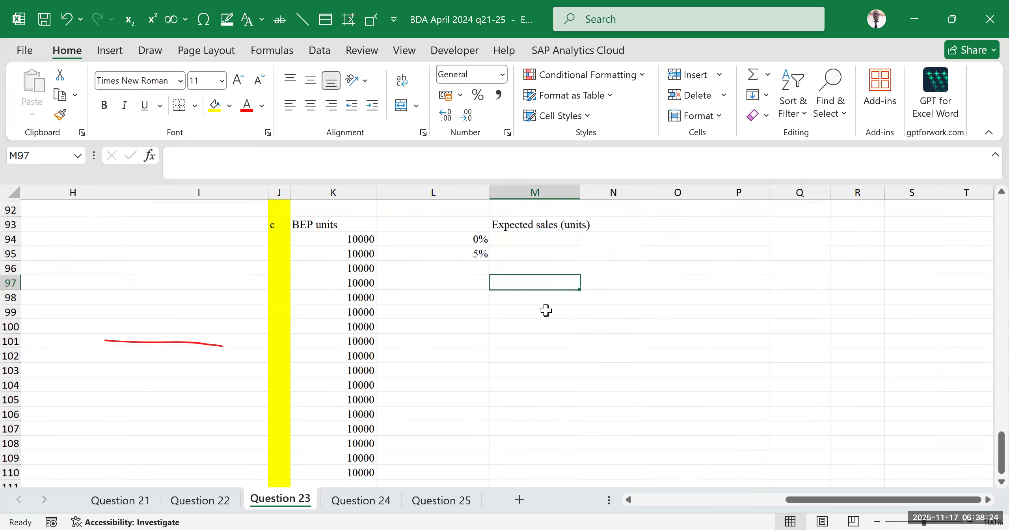
drag(475, 236, 474, 248)
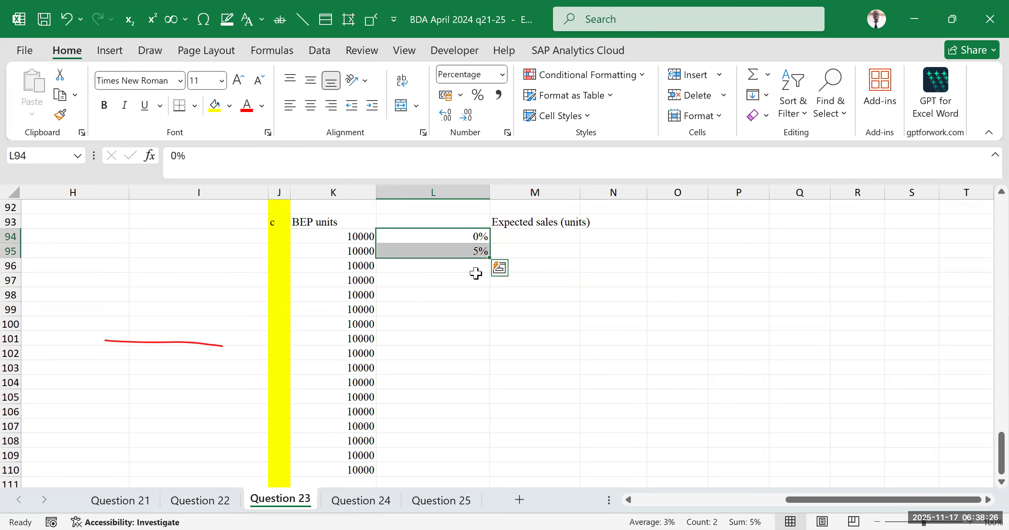
scroll(500, 278, down, 2)
scroll(500, 276, up, 2)
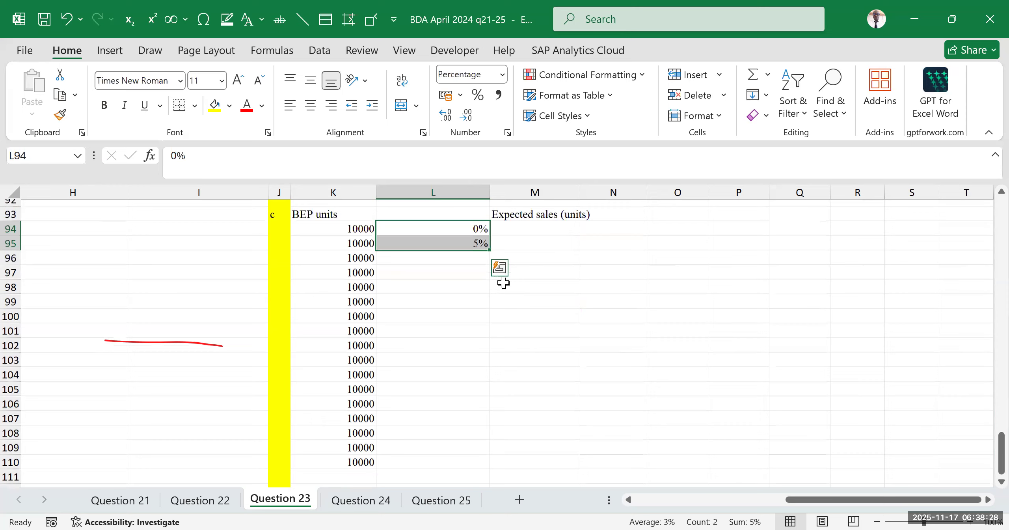
scroll(493, 228, down, 2)
scroll(497, 267, up, 2)
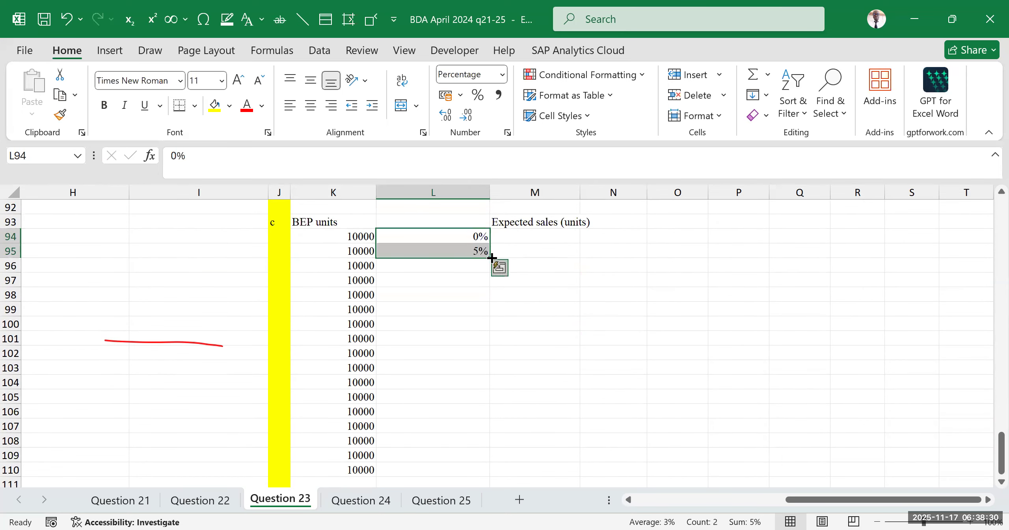
drag(488, 263, 473, 384)
scroll(613, 372, down, 2)
click(613, 381)
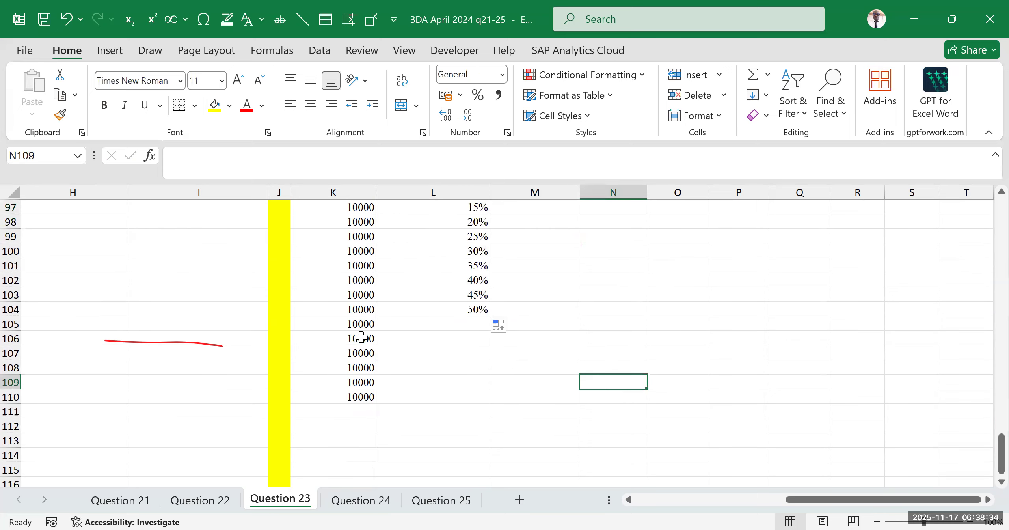
Delete the surplus BEP unit values below row 104 in column K.
drag(351, 324, 344, 398)
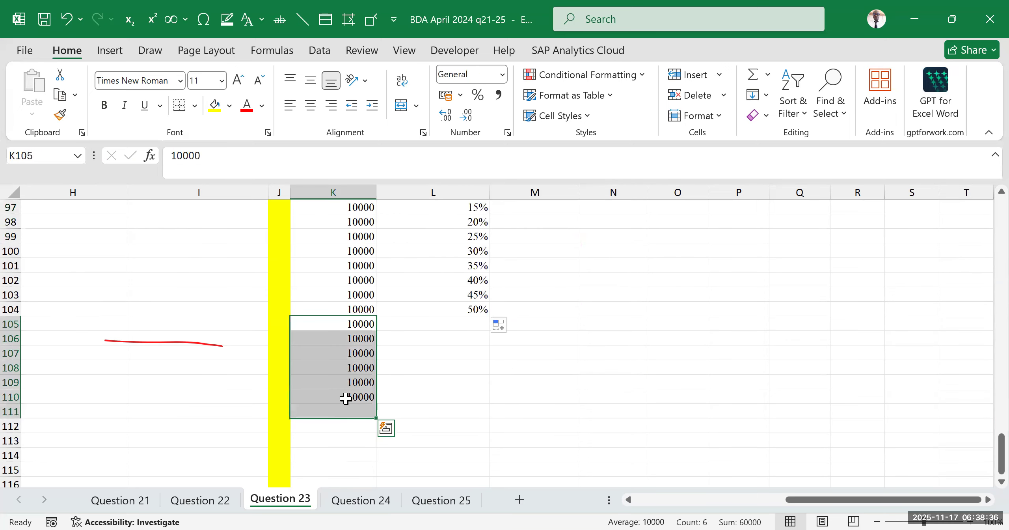
key(Delete)
click(739, 265)
Review part (c) of the question for the percentage range and the quantities to plot, and return to the BEP units table.
scroll(608, 299, up, 5)
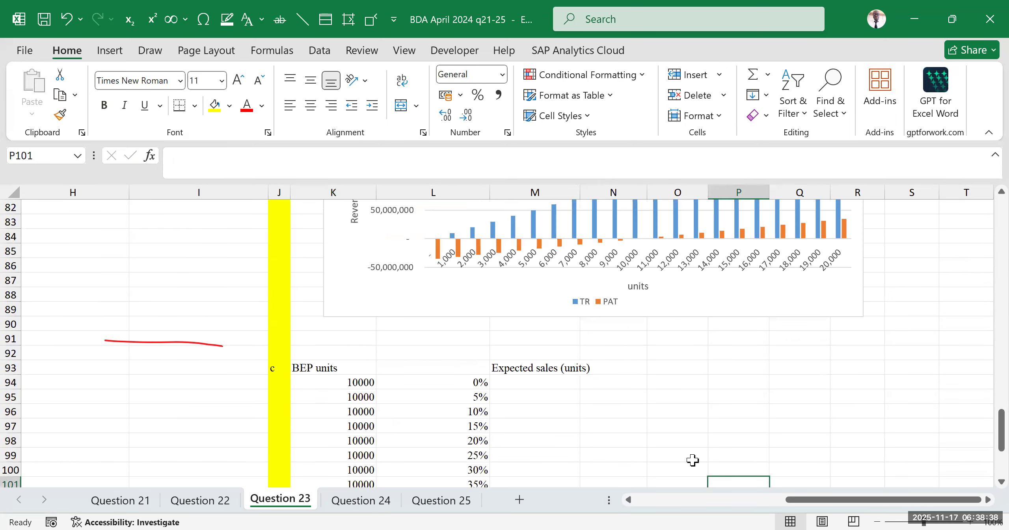
drag(800, 502, 473, 497)
scroll(210, 324, up, 18)
scroll(195, 316, up, 6)
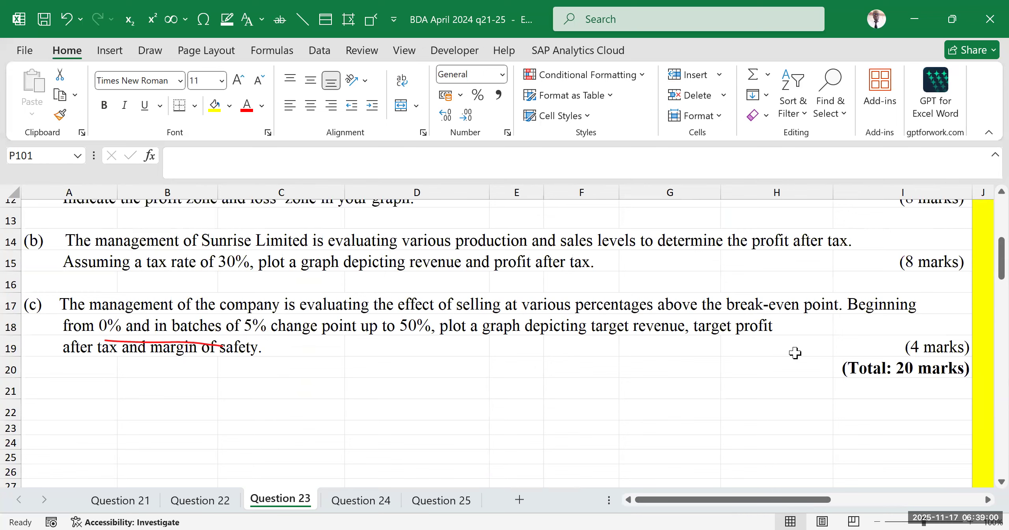
scroll(828, 453, down, 2)
drag(785, 497, 903, 465)
scroll(826, 395, down, 10)
scroll(824, 394, down, 16)
click(818, 309)
scroll(622, 340, up, 3)
click(560, 310)
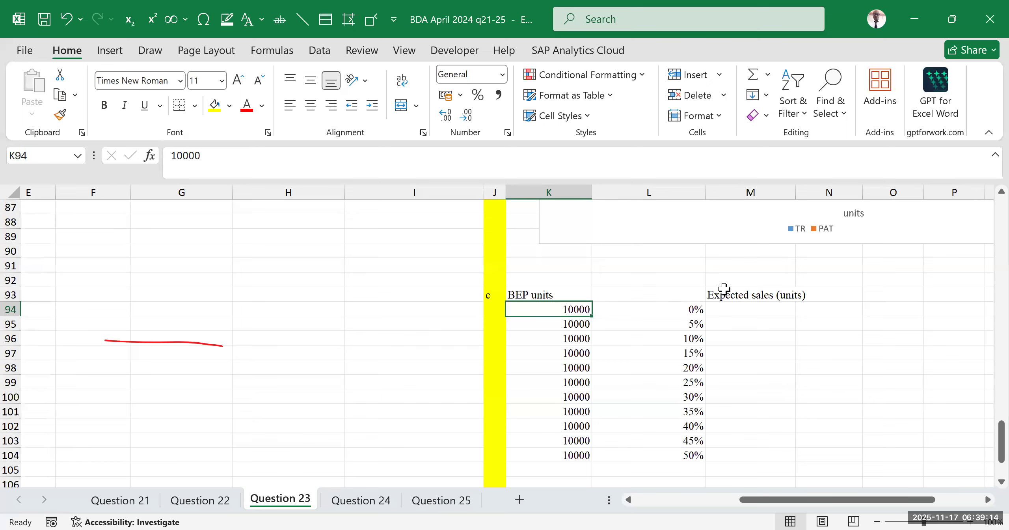
Add the header "Forecasted changes %" in L93 above the percentages.
click(619, 292)
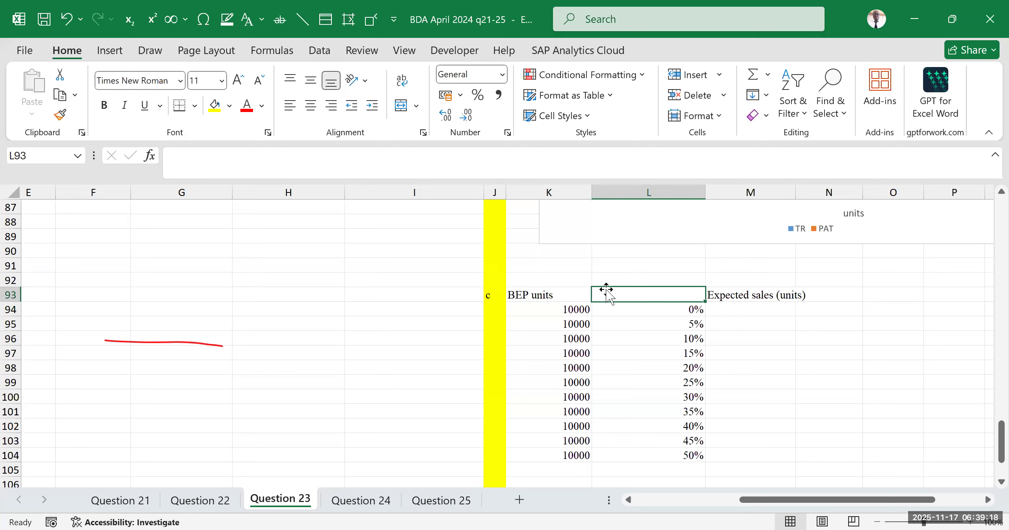
text(Forecasted changes)
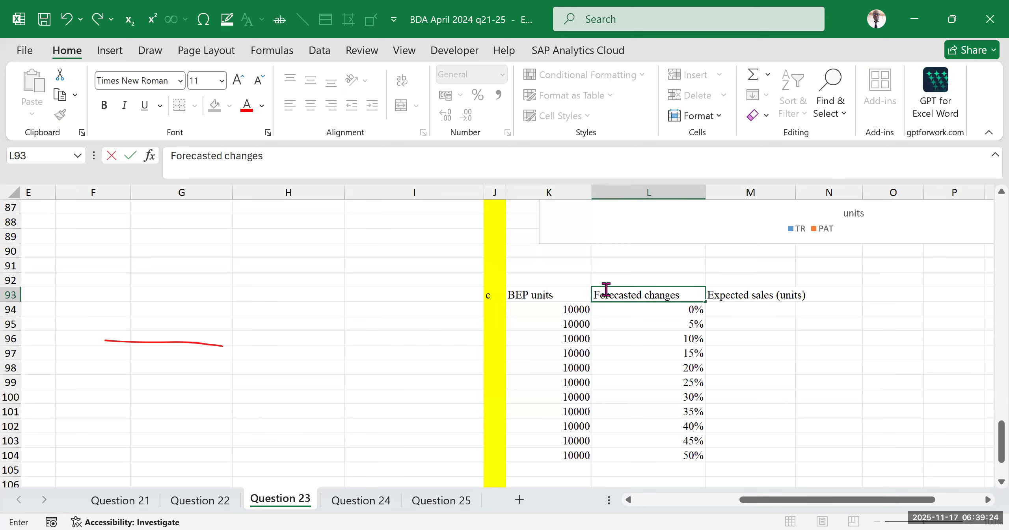
text( &)
key(BackSpace)
text(%)
click(710, 335)
drag(568, 310, 567, 325)
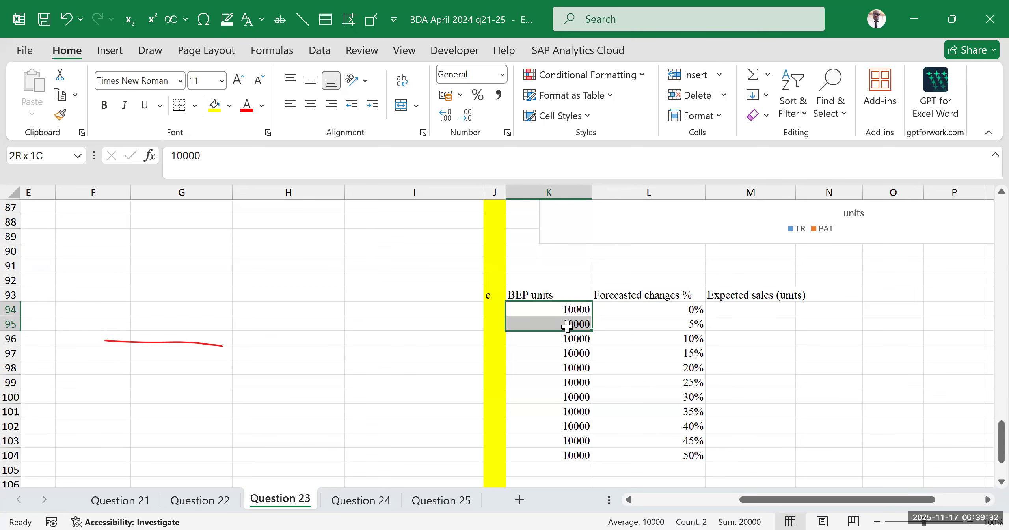
click(651, 294)
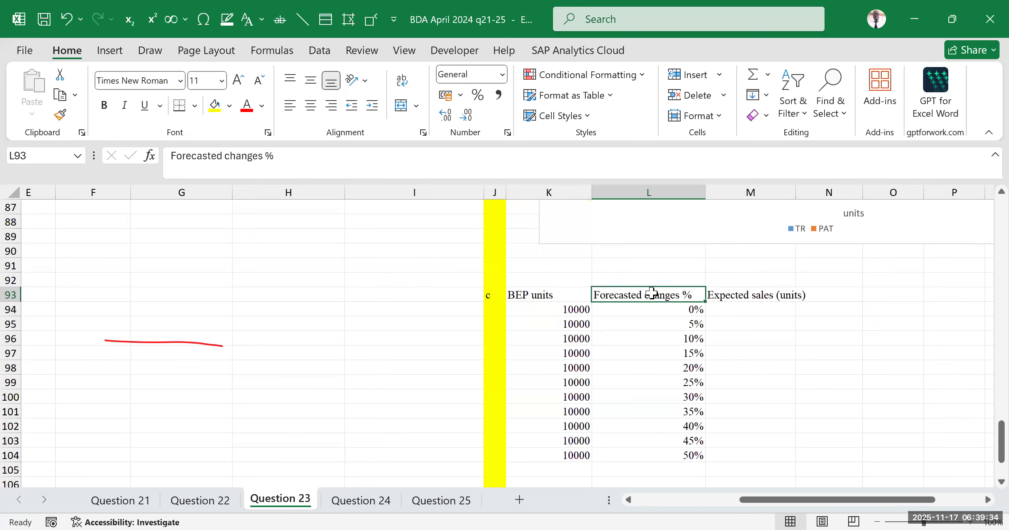
click(646, 311)
click(679, 331)
click(667, 341)
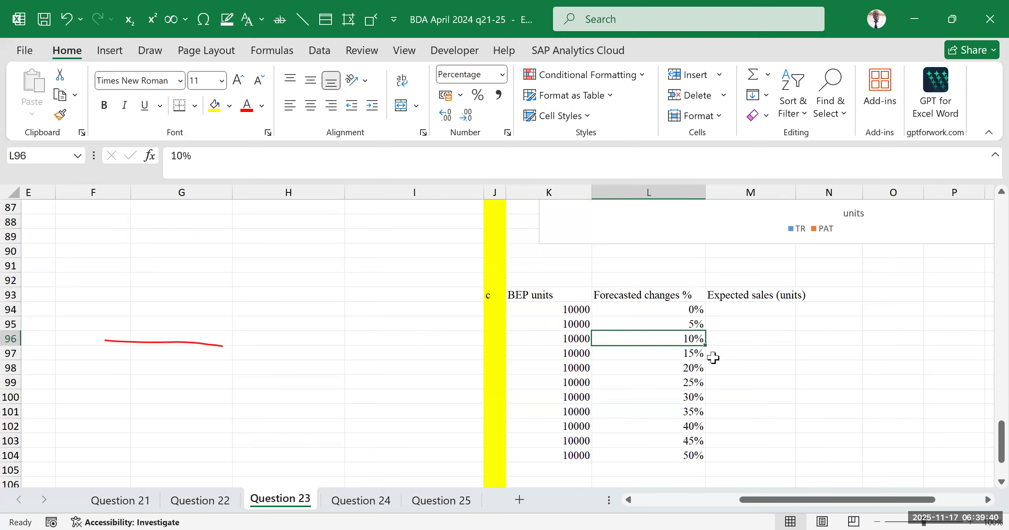
click(770, 388)
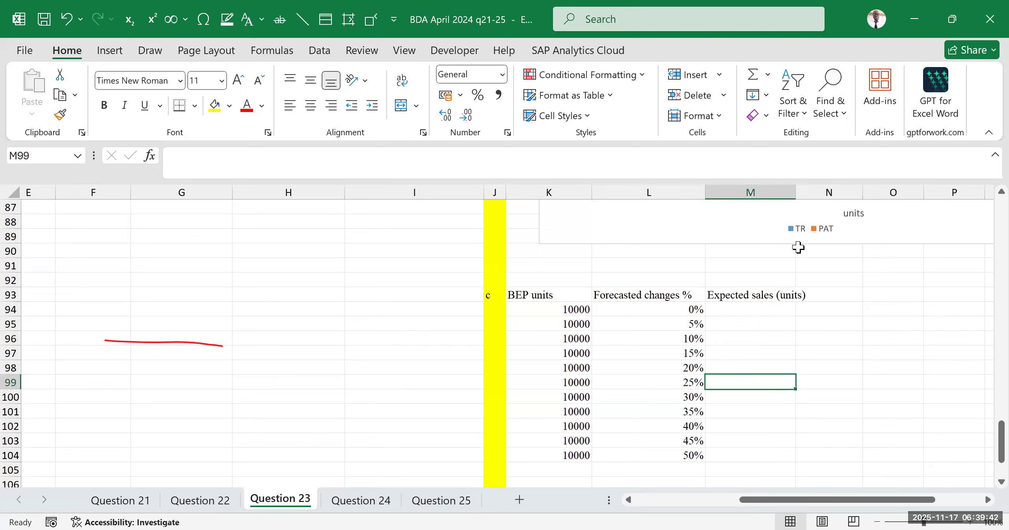
Widen column M to fit its header and calculate expected sales in M94 with =(1+L94)*K94.
drag(796, 192, 805, 192)
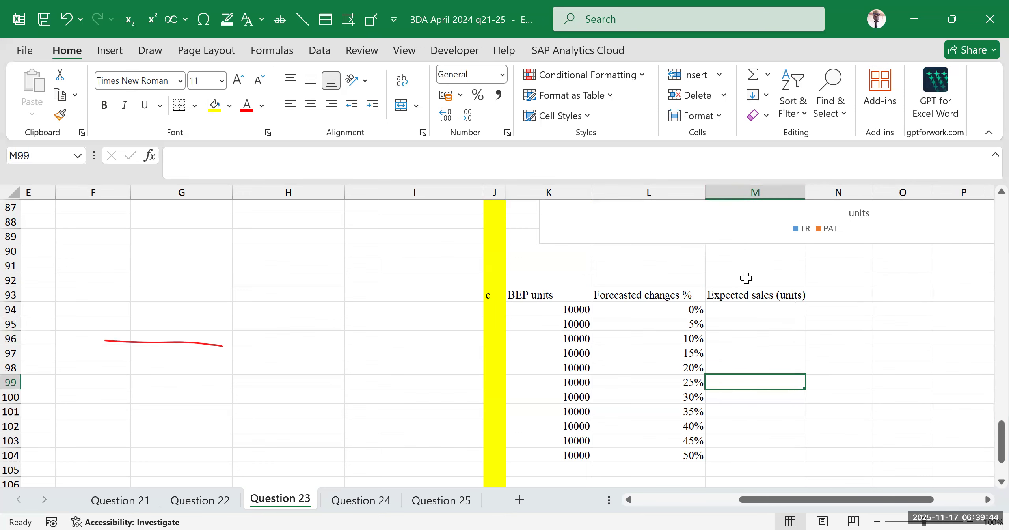
click(678, 311)
click(729, 307)
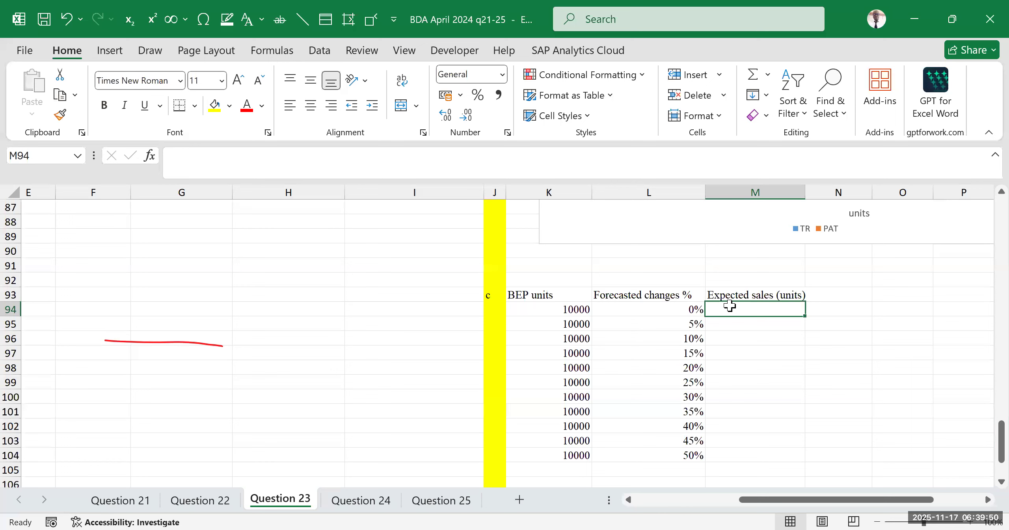
text(=(1+)
click(657, 310)
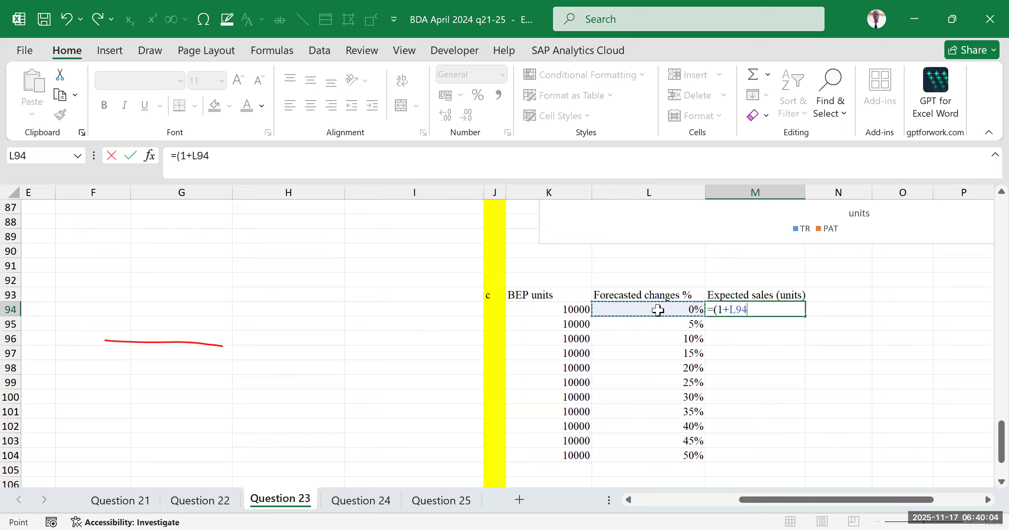
text()*)
click(574, 307)
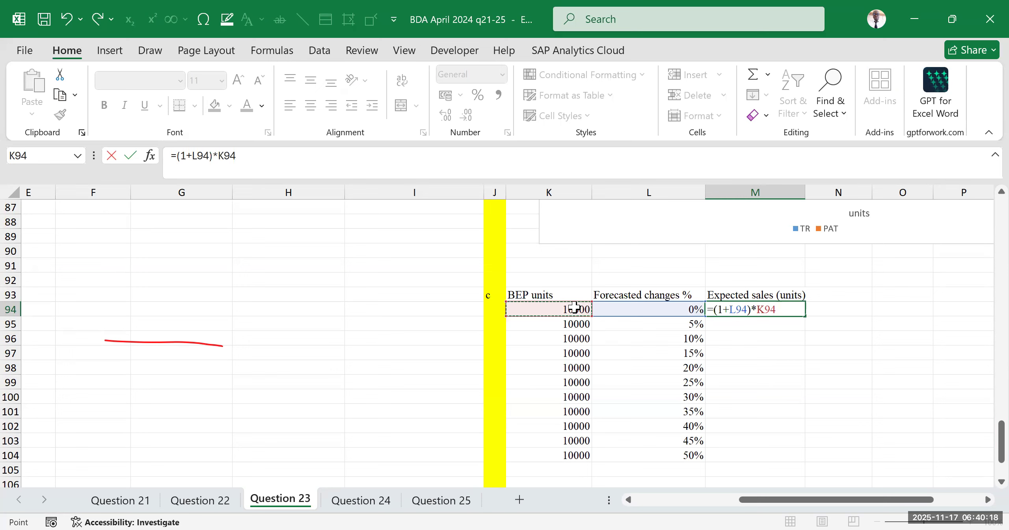
key(Return)
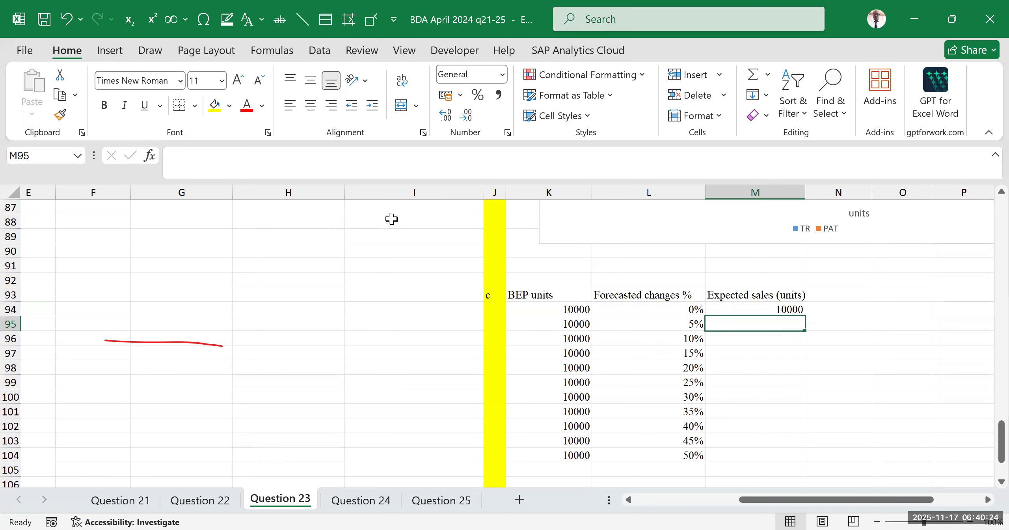
Check the expected sales formula in M94 and copy it down to M95.
click(808, 395)
double_click(788, 308)
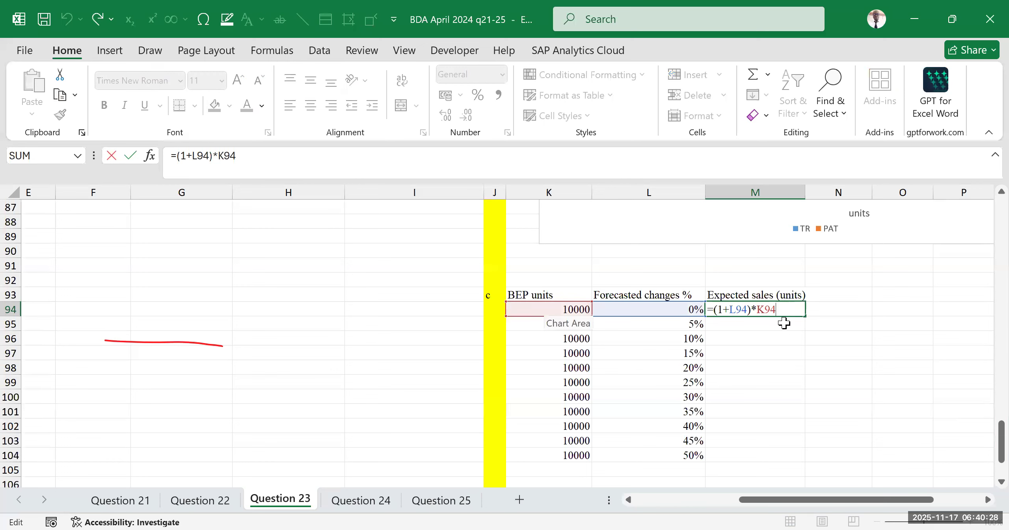
key(Return)
click(773, 307)
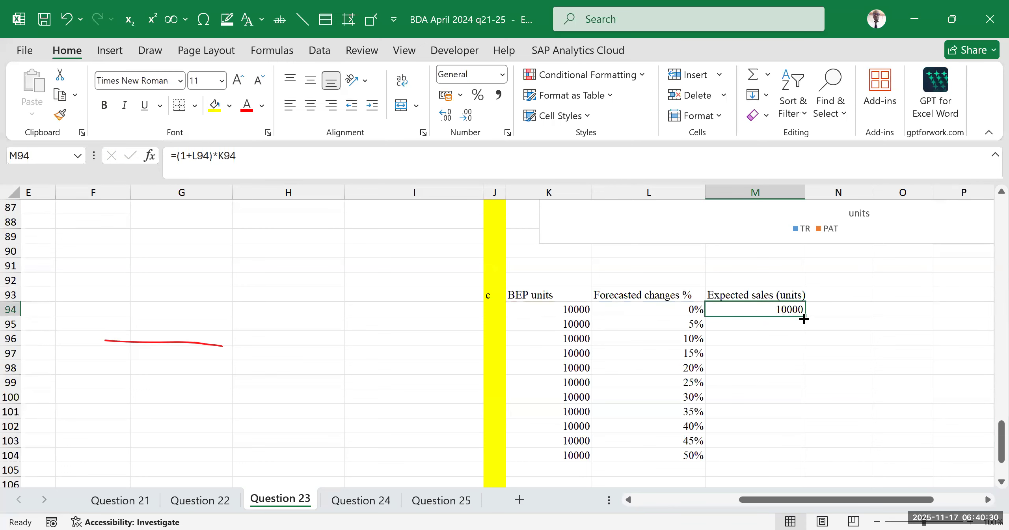
drag(804, 318, 804, 331)
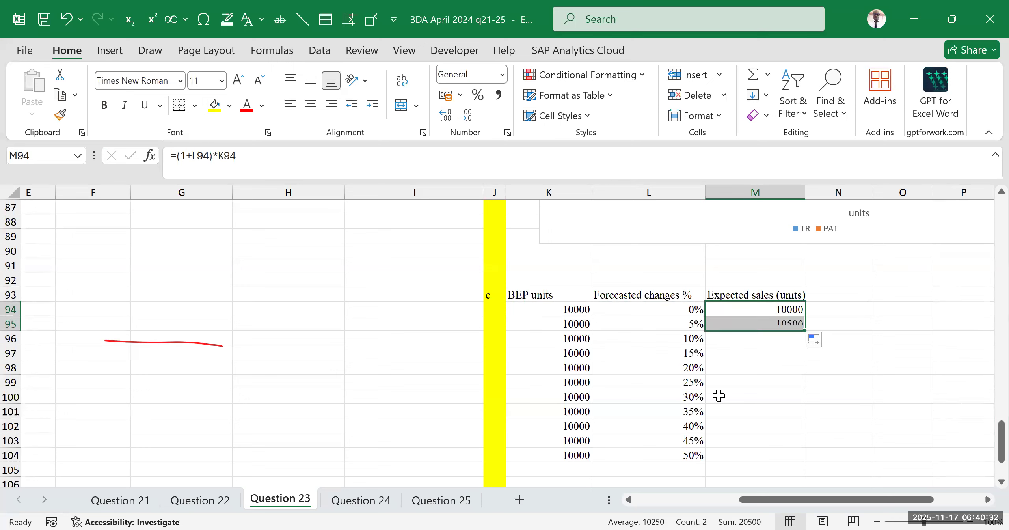
Examine how the expected sales formula in M95 uses the BEP units and forecasted change of its row.
click(893, 335)
drag(579, 324, 779, 322)
click(779, 322)
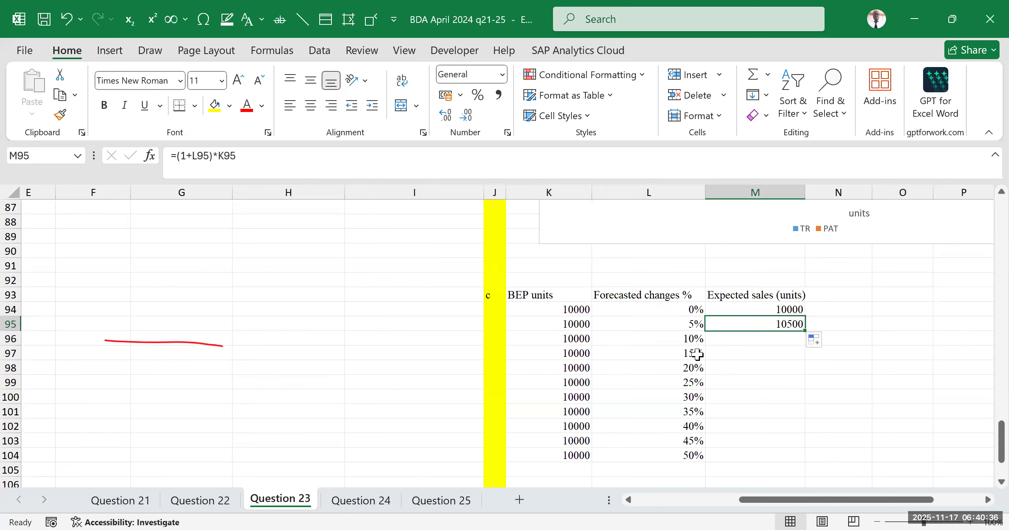
click(901, 311)
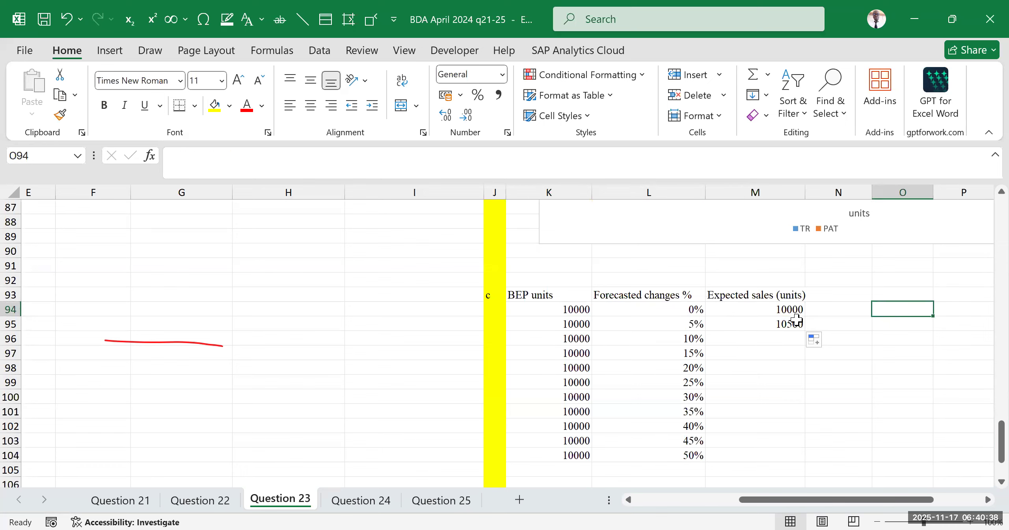
click(779, 323)
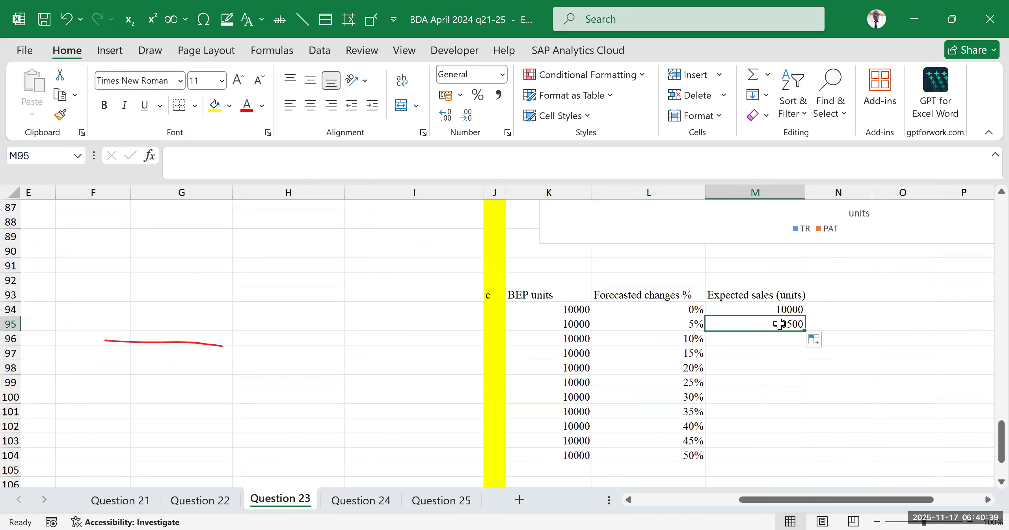
click(566, 339)
click(702, 343)
click(787, 326)
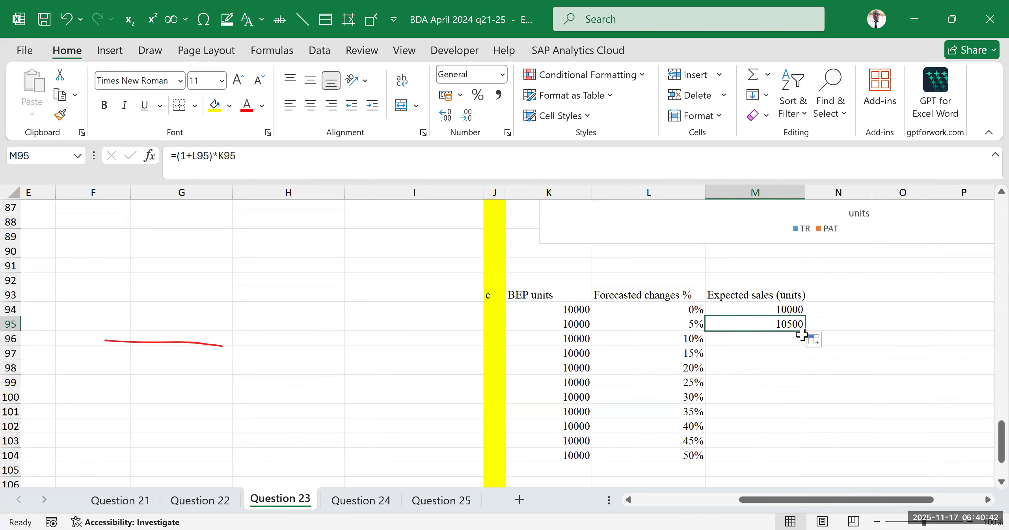
Copy the expected sales formula down to M96 and check it against that row's BEP units and forecasted change.
drag(802, 337, 804, 343)
click(946, 294)
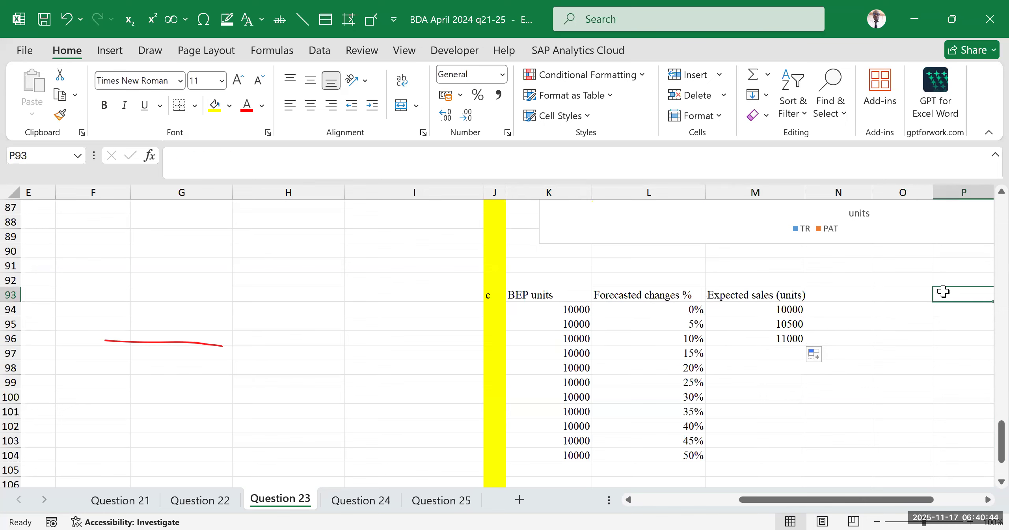
drag(571, 339, 774, 338)
click(774, 337)
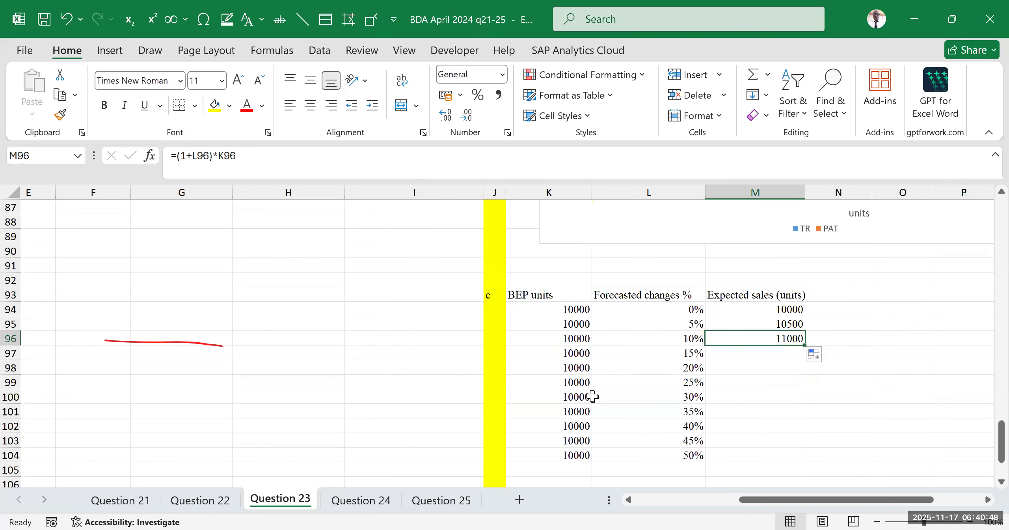
click(576, 340)
click(638, 347)
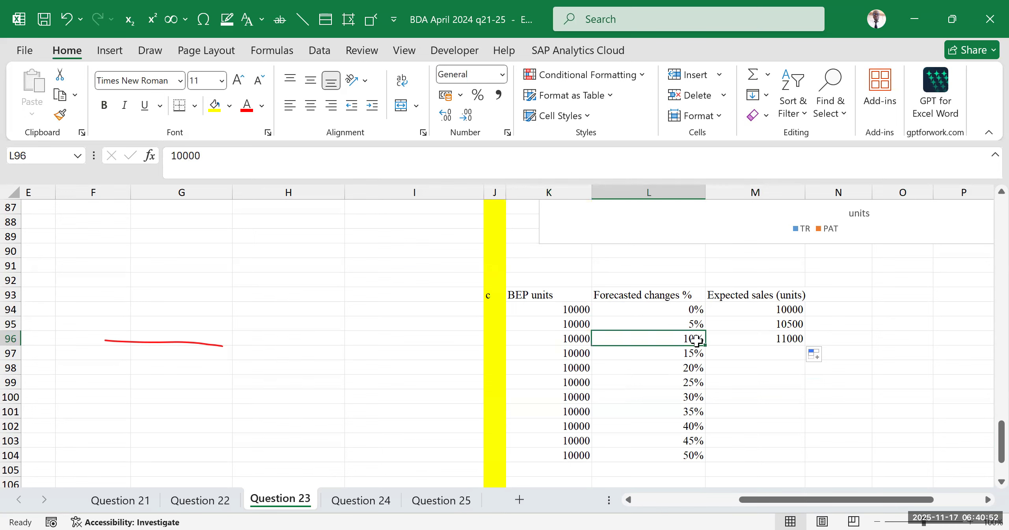
drag(584, 343, 688, 339)
click(608, 344)
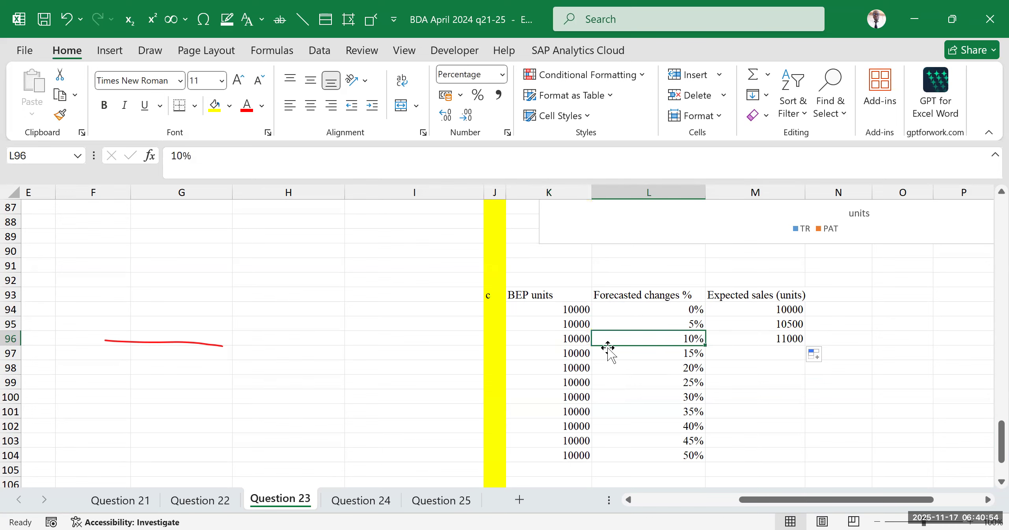
click(576, 334)
click(699, 340)
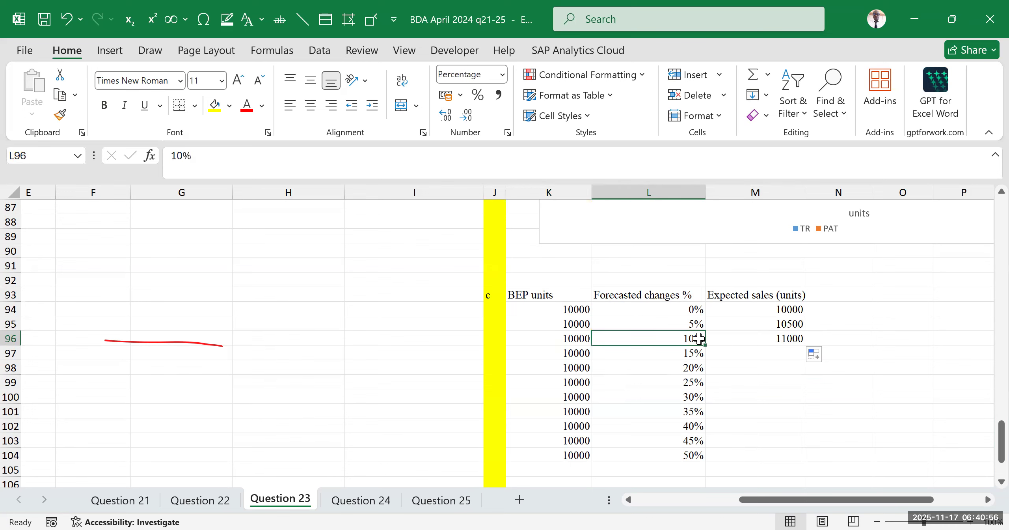
click(798, 339)
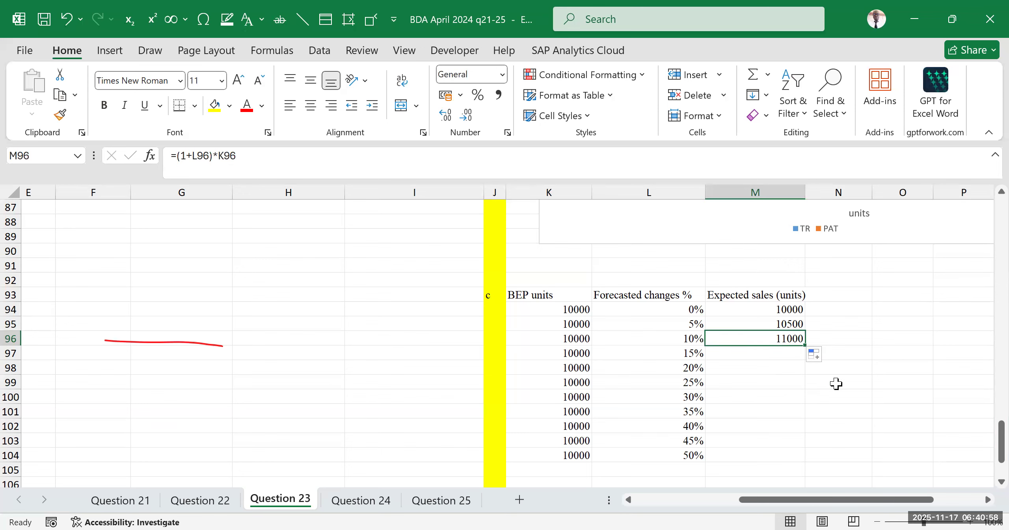
Fill the expected sales formula from M96 down to M104.
scroll(833, 379, down, 2)
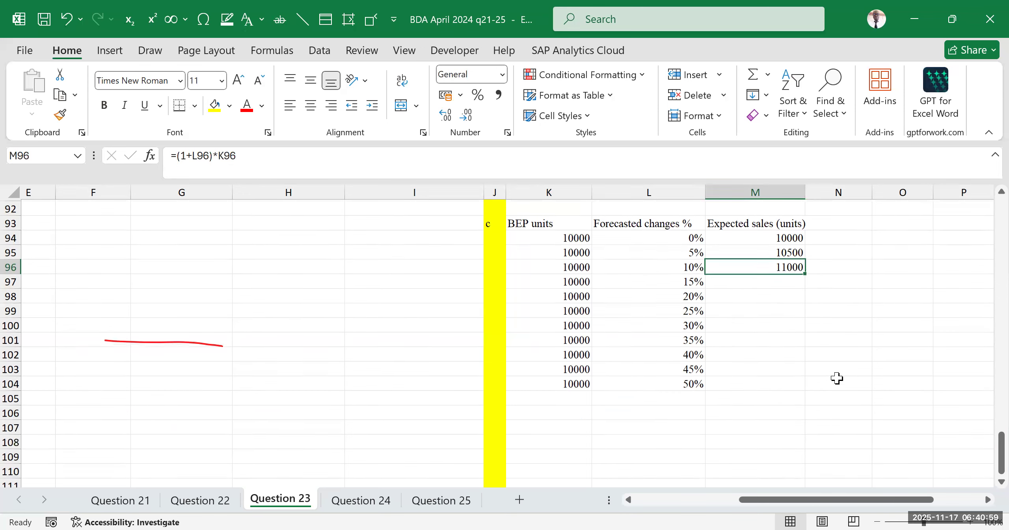
double_click(806, 271)
click(903, 396)
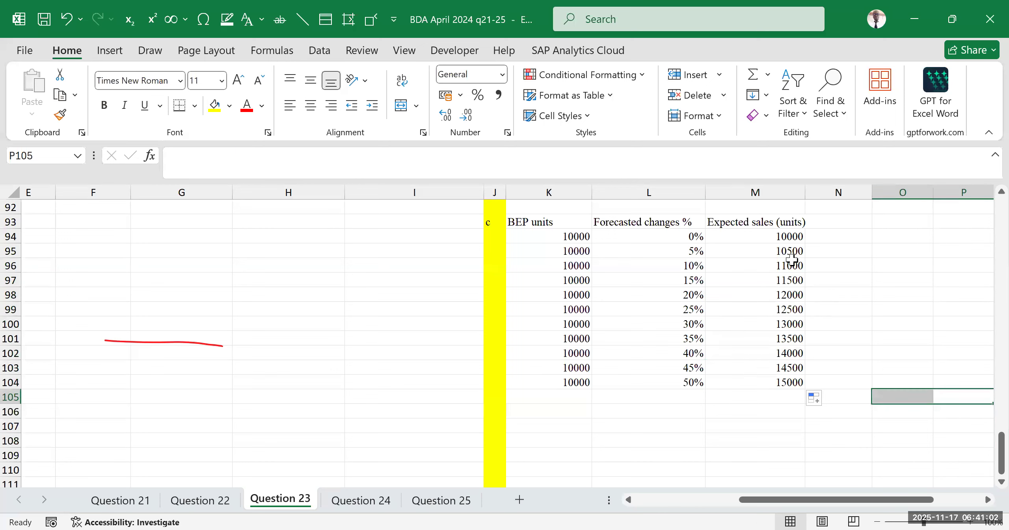
Review the expected sales in M94:M104 against the forecasted changes in L94:L104 and the BEP units in column K.
drag(778, 235, 784, 386)
drag(670, 236, 671, 379)
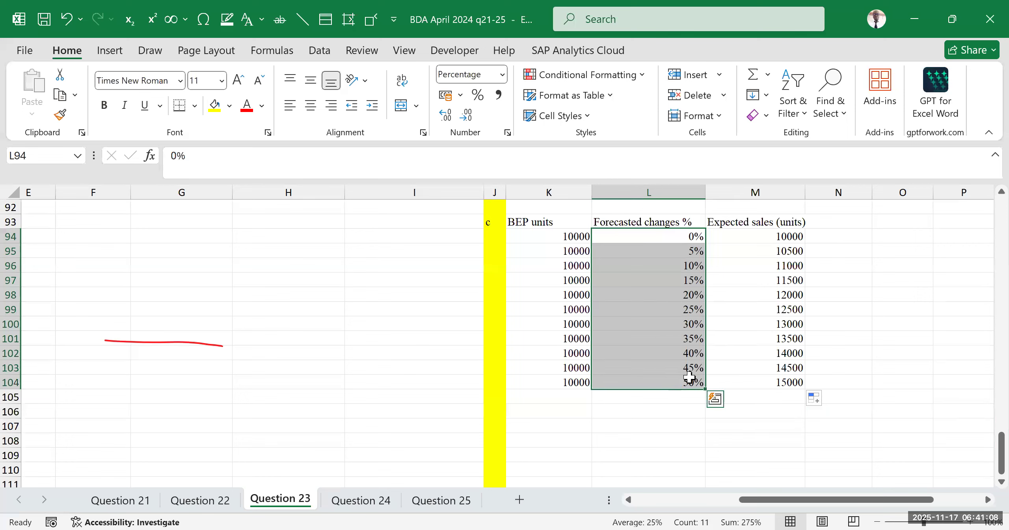
click(880, 323)
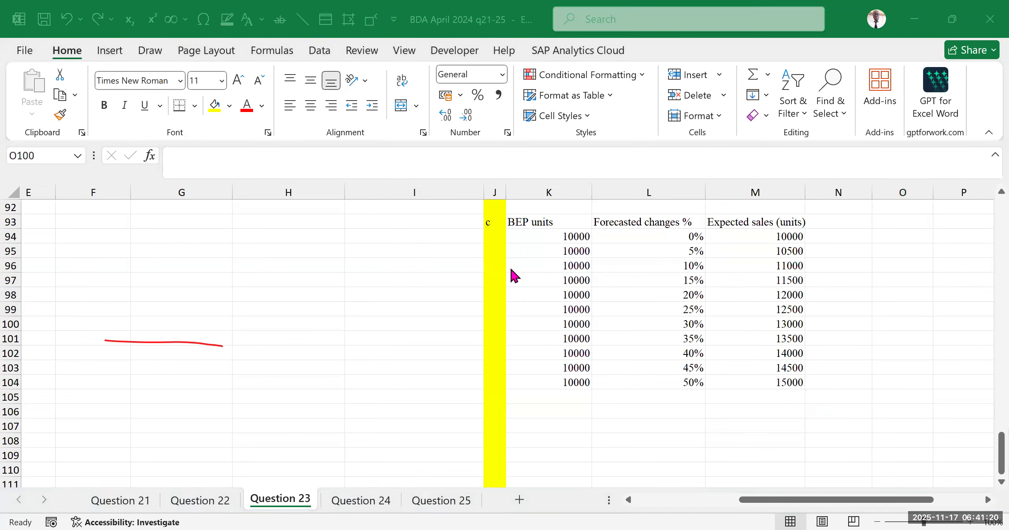
click(881, 265)
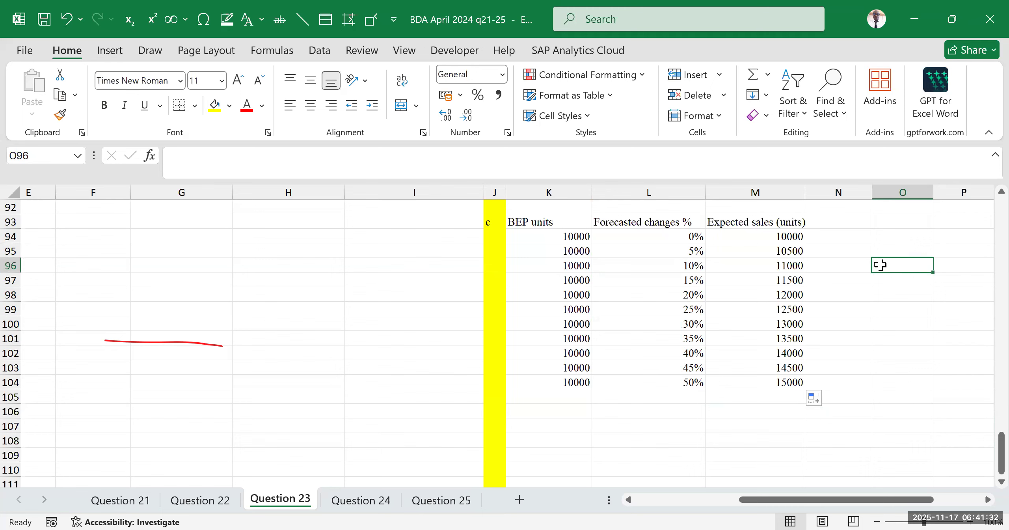
drag(675, 233, 692, 381)
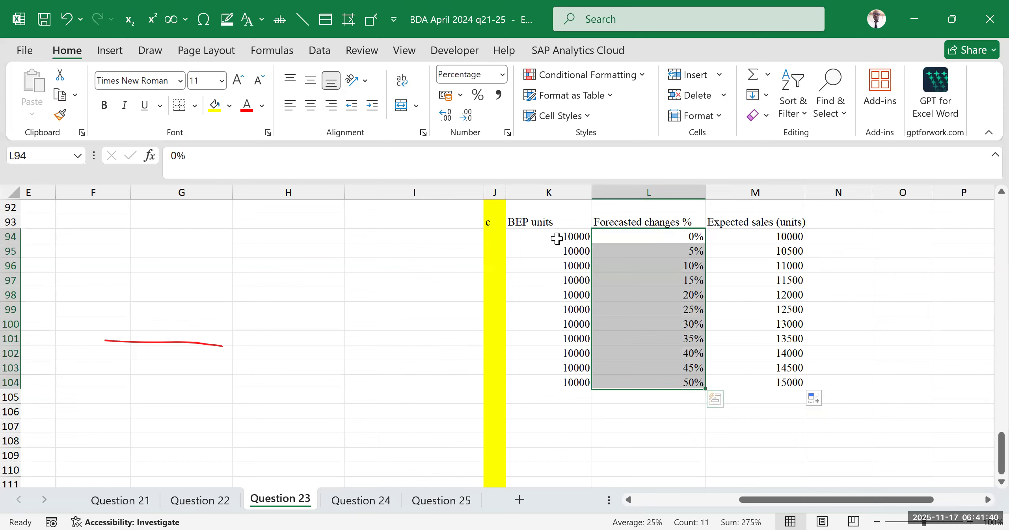
click(555, 237)
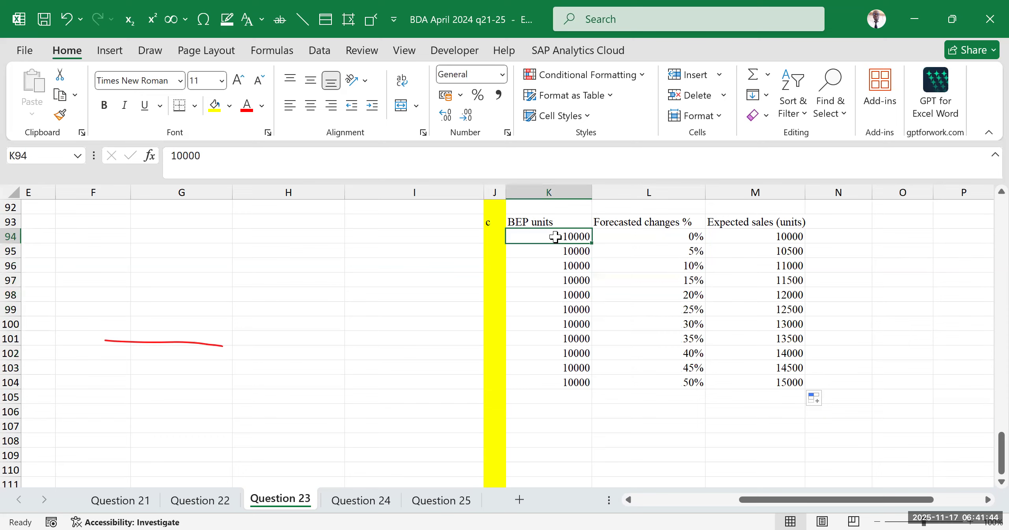
click(672, 267)
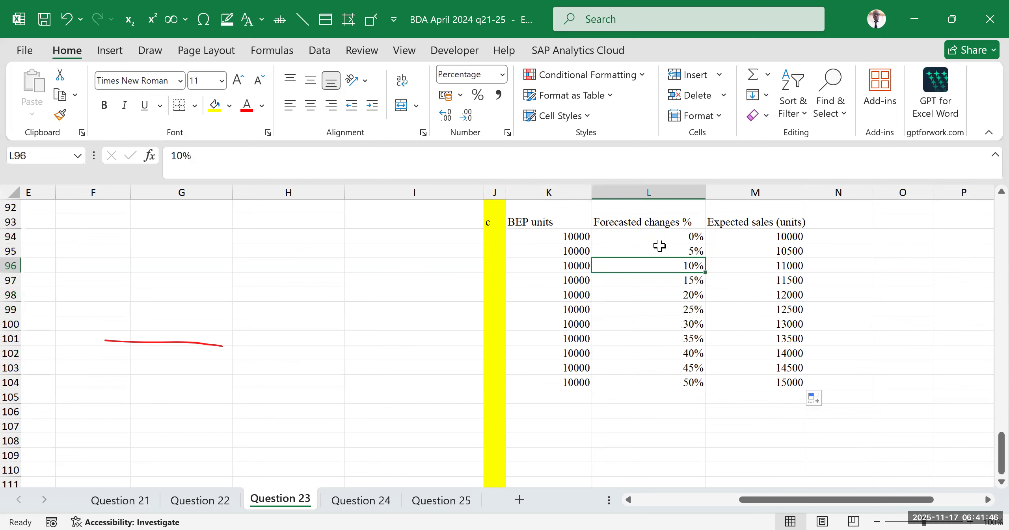
drag(672, 234, 692, 383)
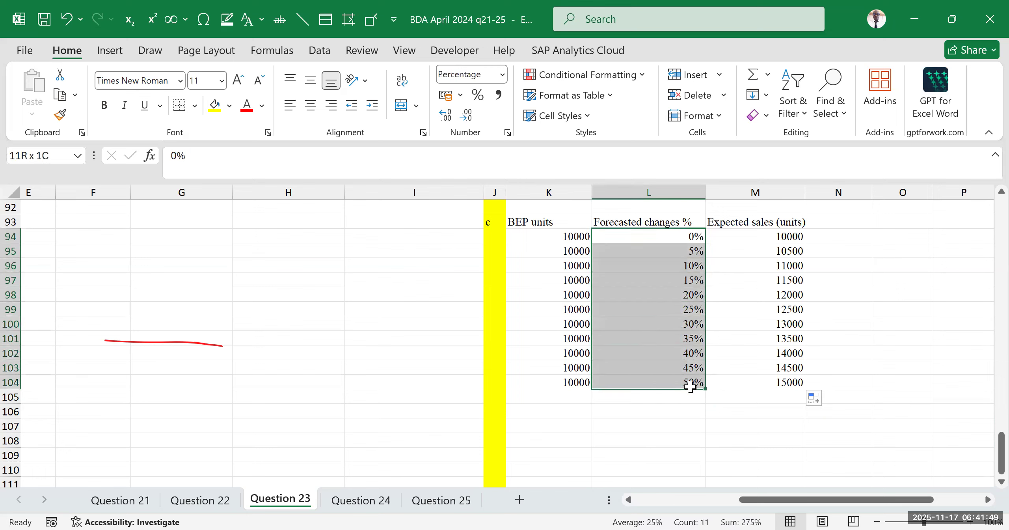
Examine how the BEP units and forecasted changes feed the expected sales formulas in M98 and M94.
click(554, 236)
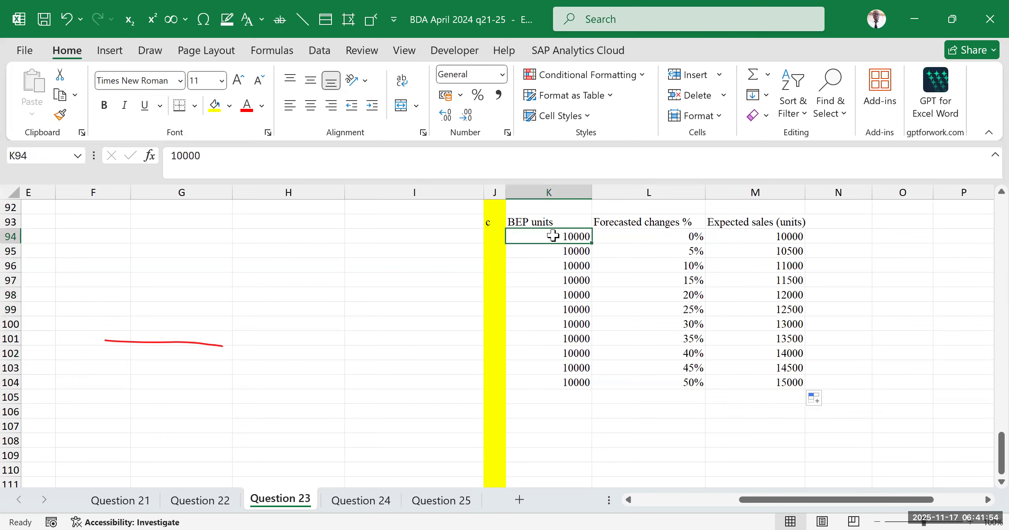
click(668, 251)
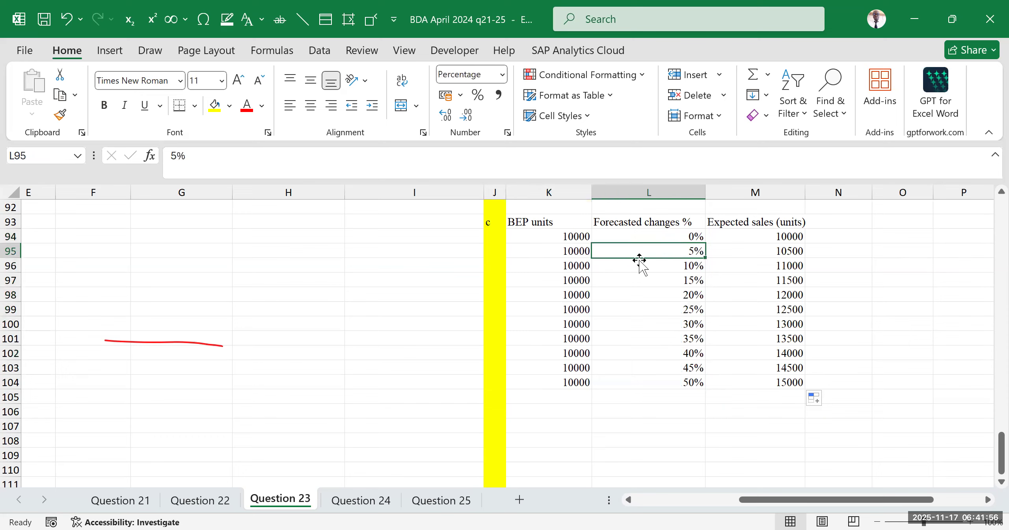
click(554, 267)
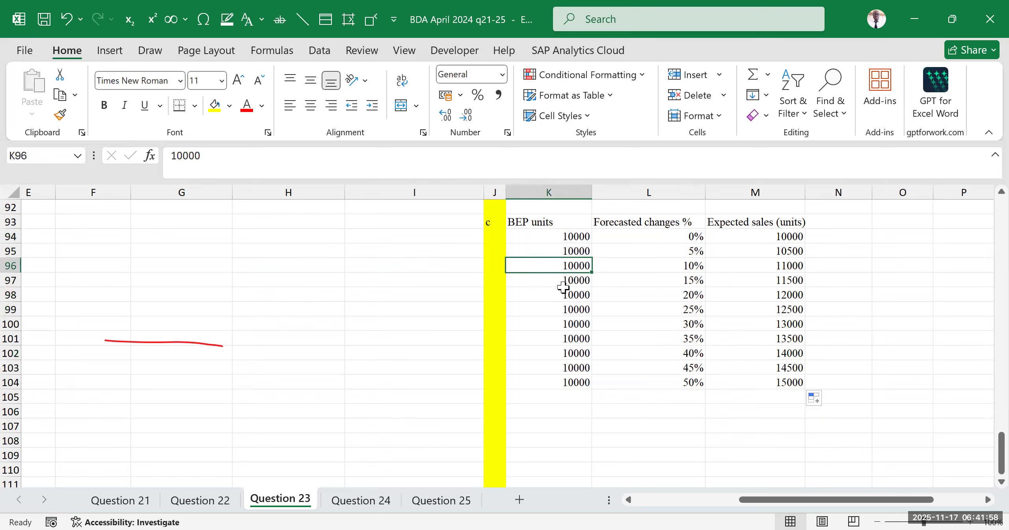
click(683, 250)
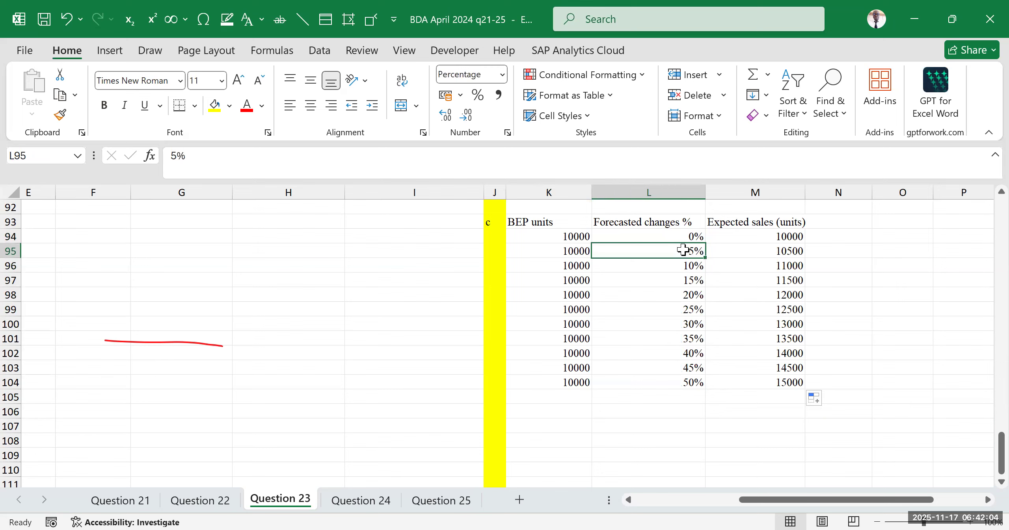
click(764, 295)
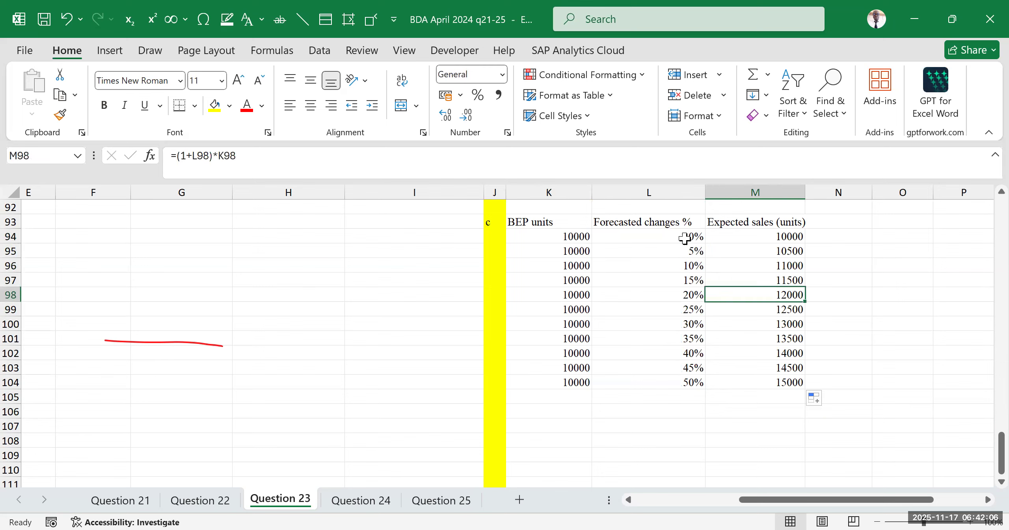
drag(678, 236, 695, 358)
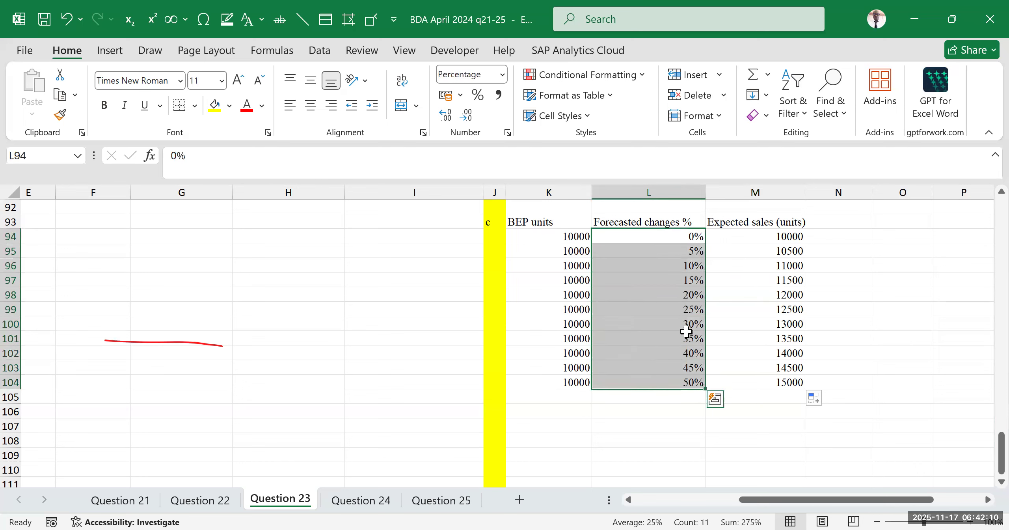
click(560, 251)
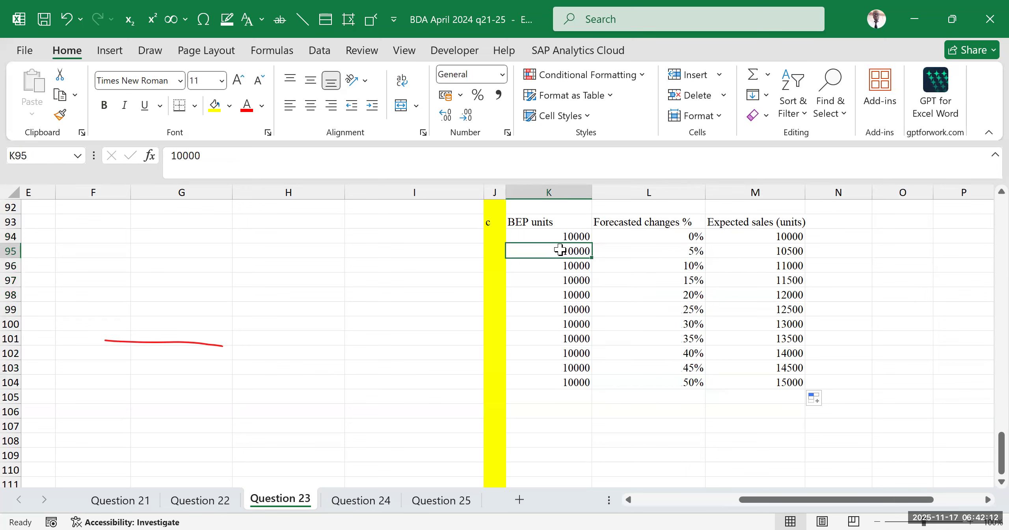
click(688, 251)
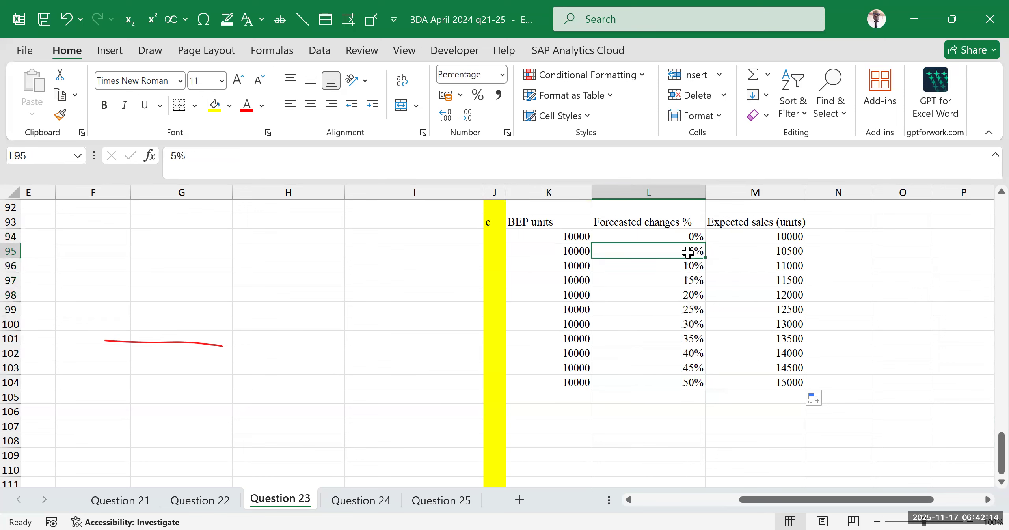
double_click(769, 236)
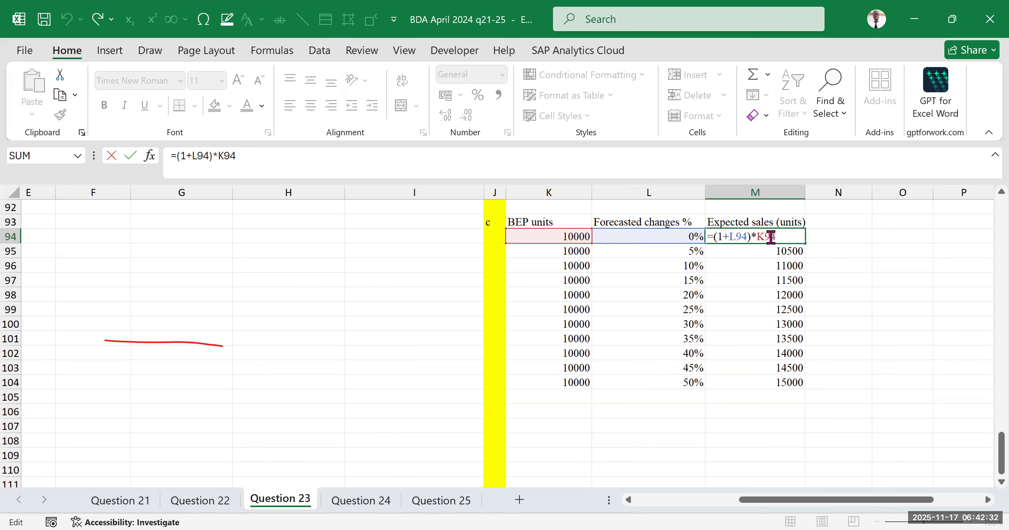
click(902, 263)
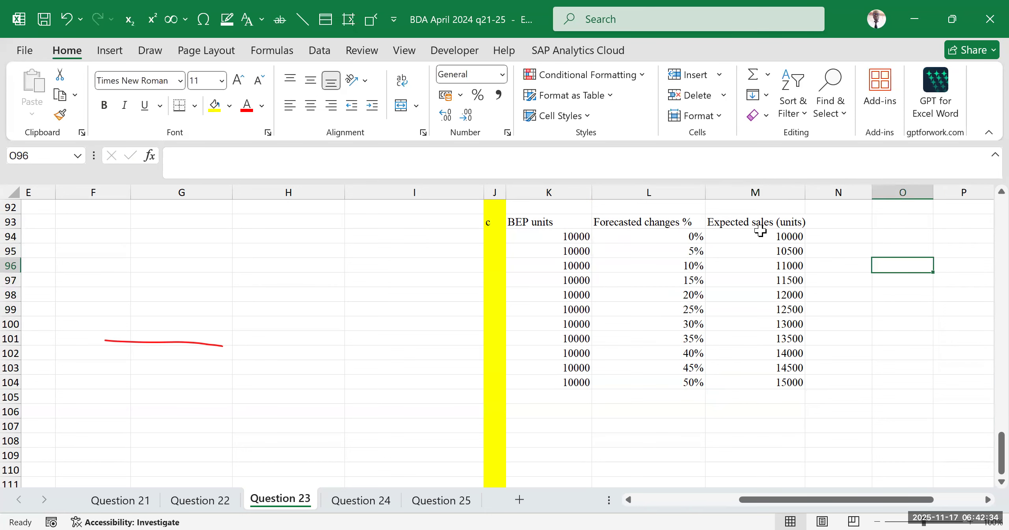
Enter the cross-check formula =105%*K95 in N95 and compare it with the expected sales formula in M95.
click(669, 253)
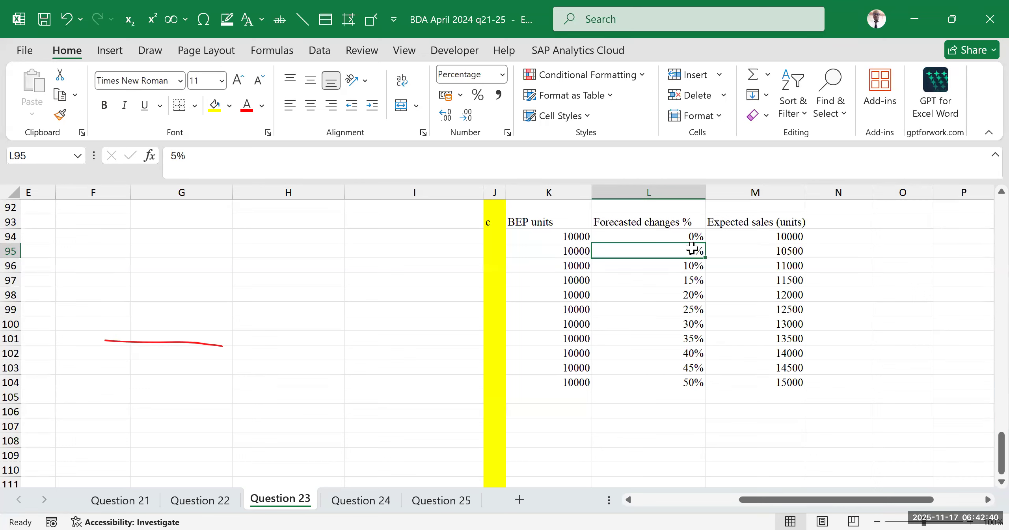
click(844, 250)
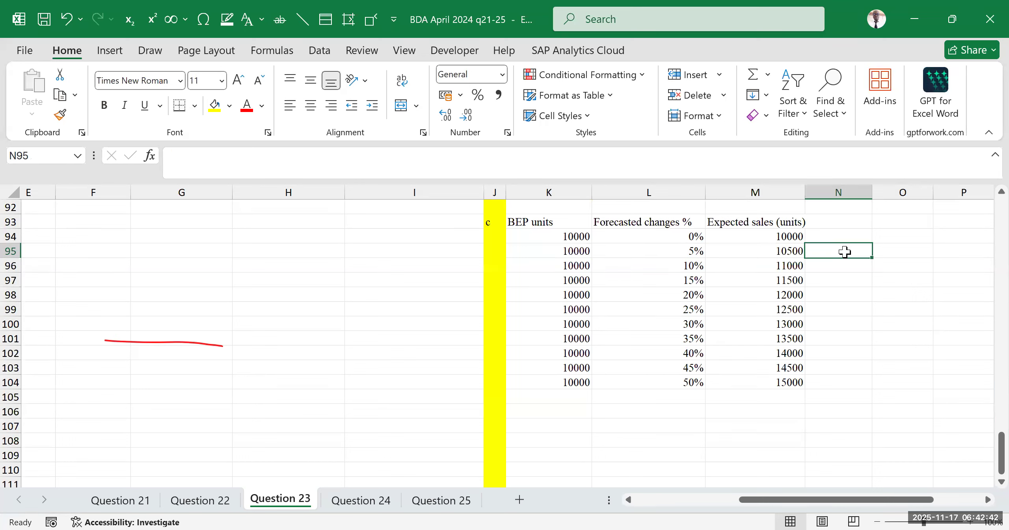
text(=105%*)
click(552, 252)
key(Return)
click(887, 331)
click(857, 251)
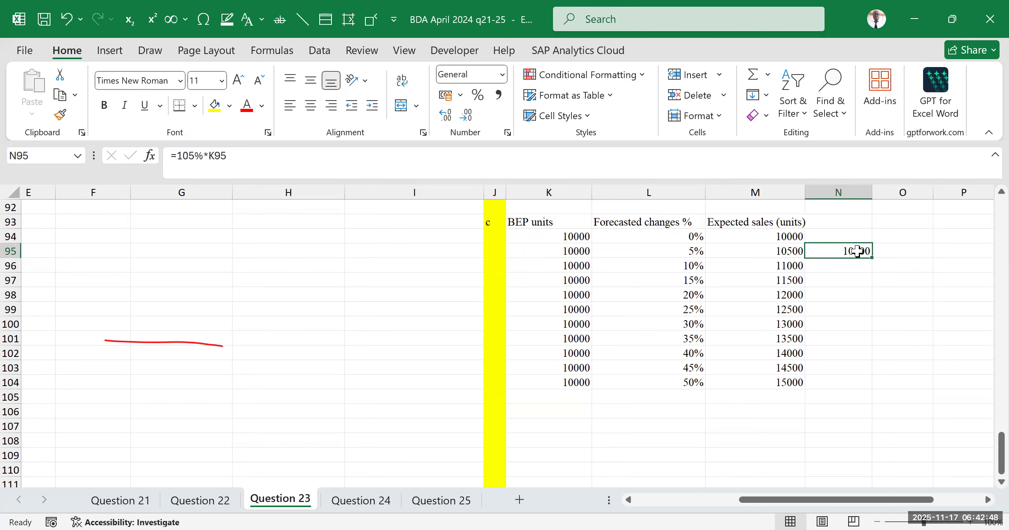
double_click(774, 253)
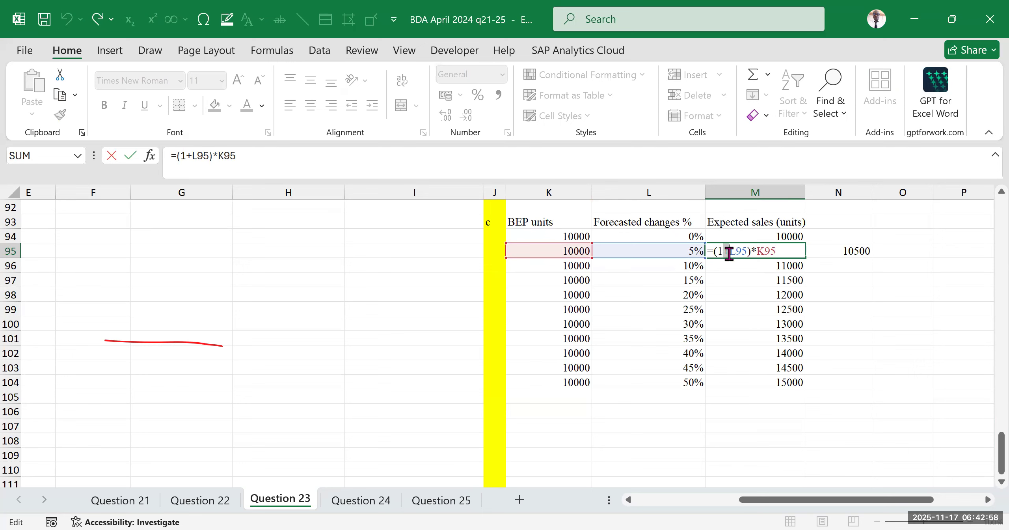
click(573, 251)
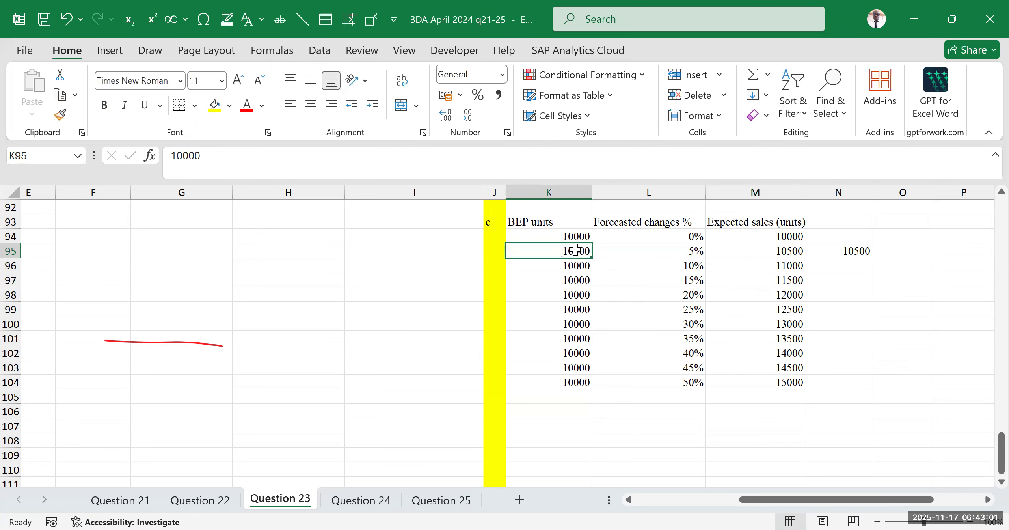
click(787, 254)
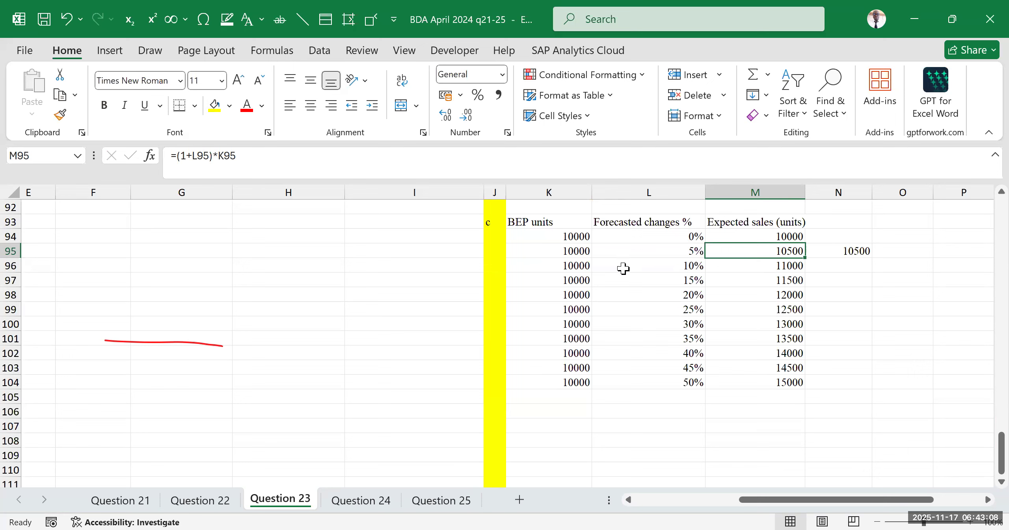
Enter the cross-check formula =110%*K96 in N96 for the 10% forecasted change.
click(565, 267)
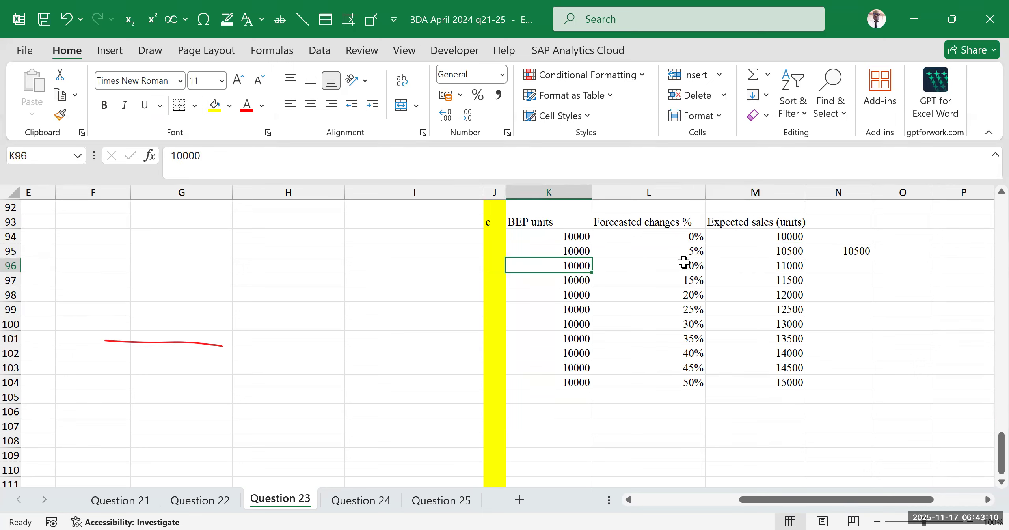
click(670, 265)
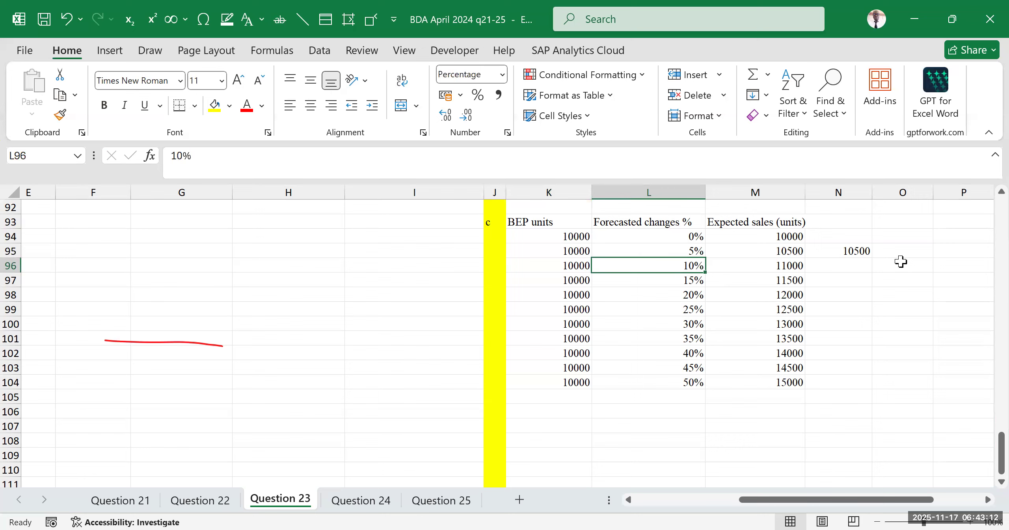
click(831, 268)
click(668, 270)
click(829, 266)
text(=110%)
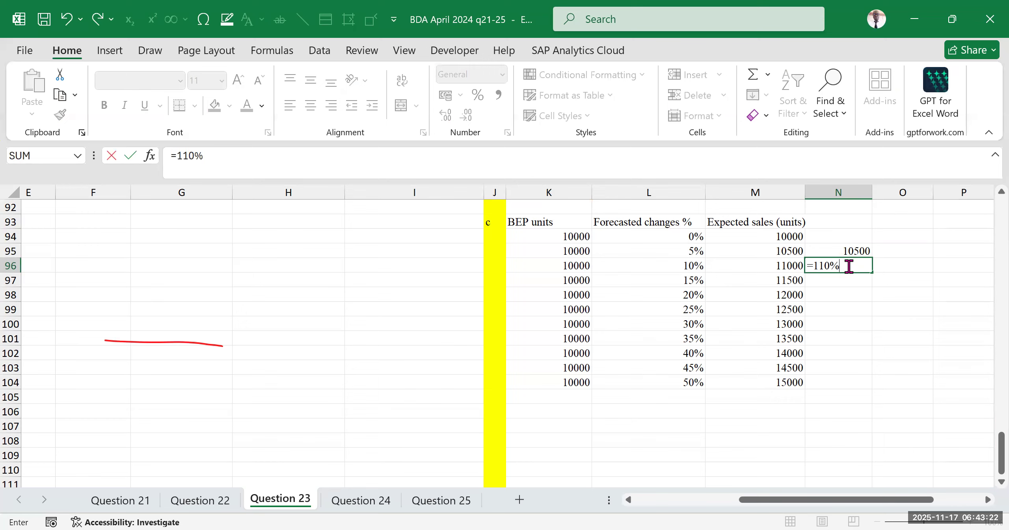
text(*)
click(577, 264)
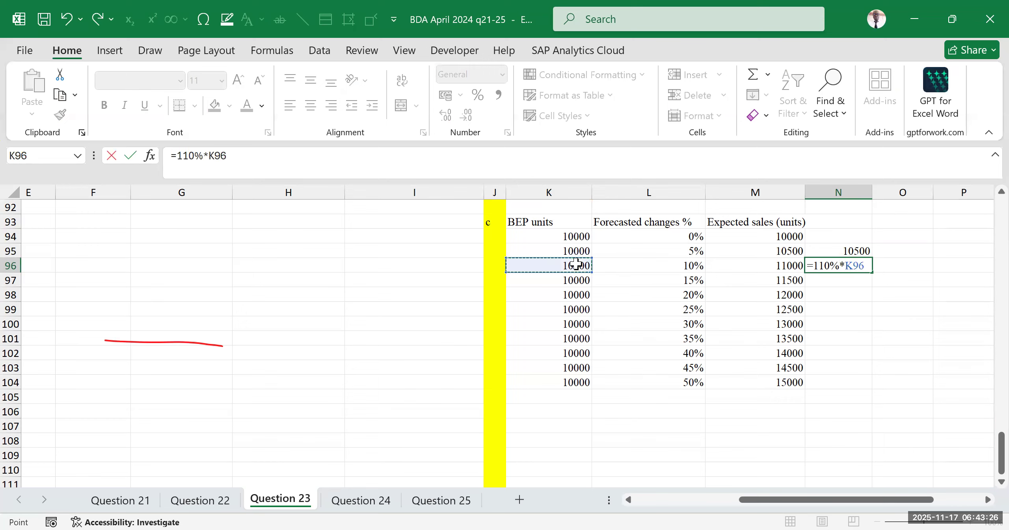
key(Return)
Compare the expected sales formula in M96, especially its 1+L96 part, with the cross-check formula in N96.
click(851, 264)
click(782, 264)
double_click(782, 263)
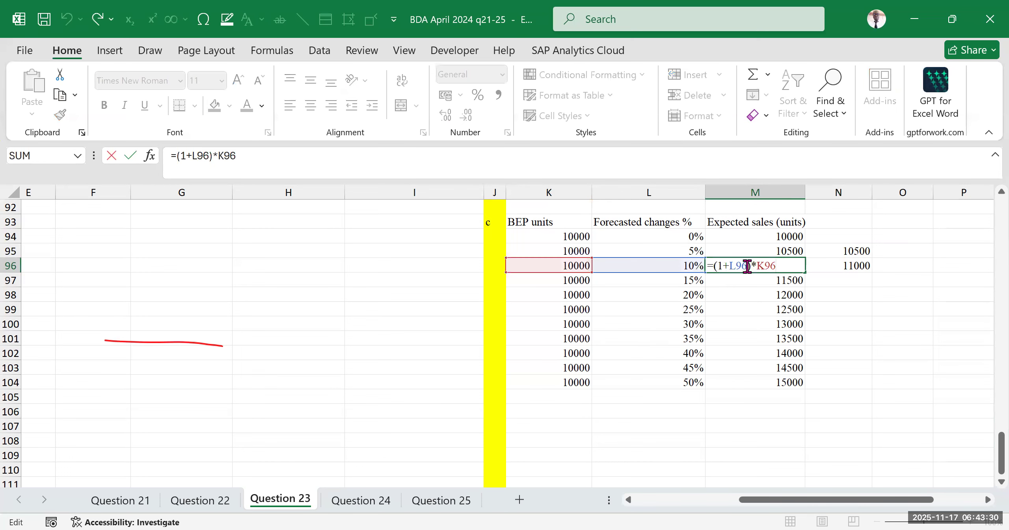
drag(724, 265, 743, 266)
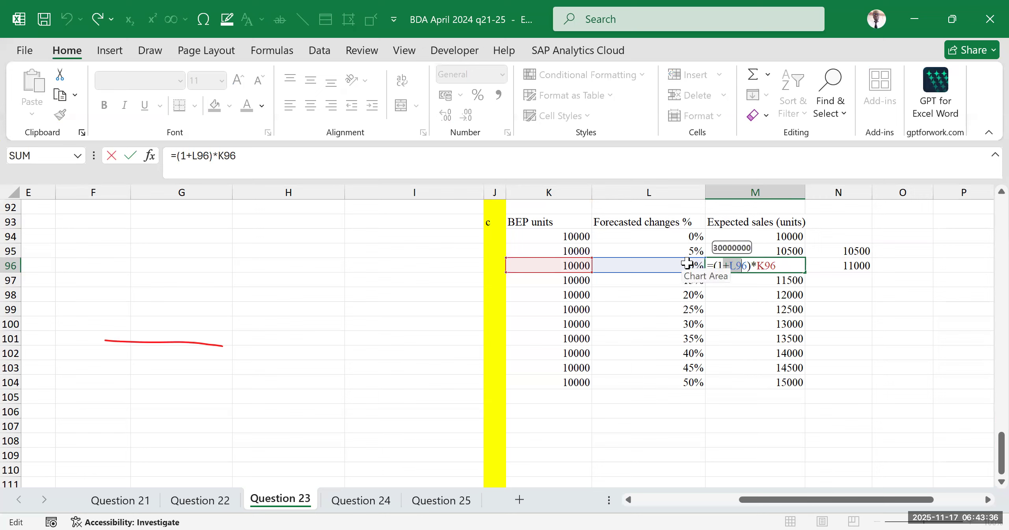
click(748, 265)
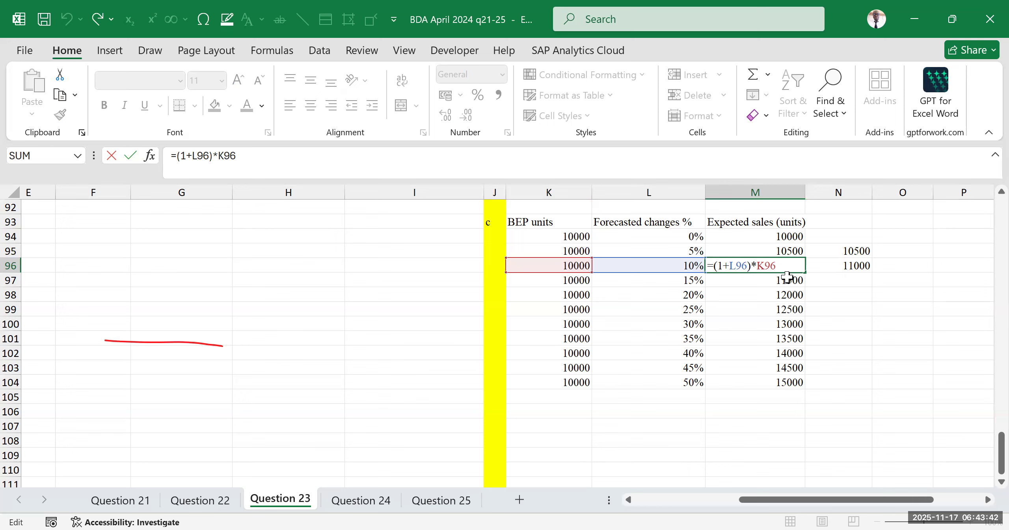
key(Return)
key(Up)
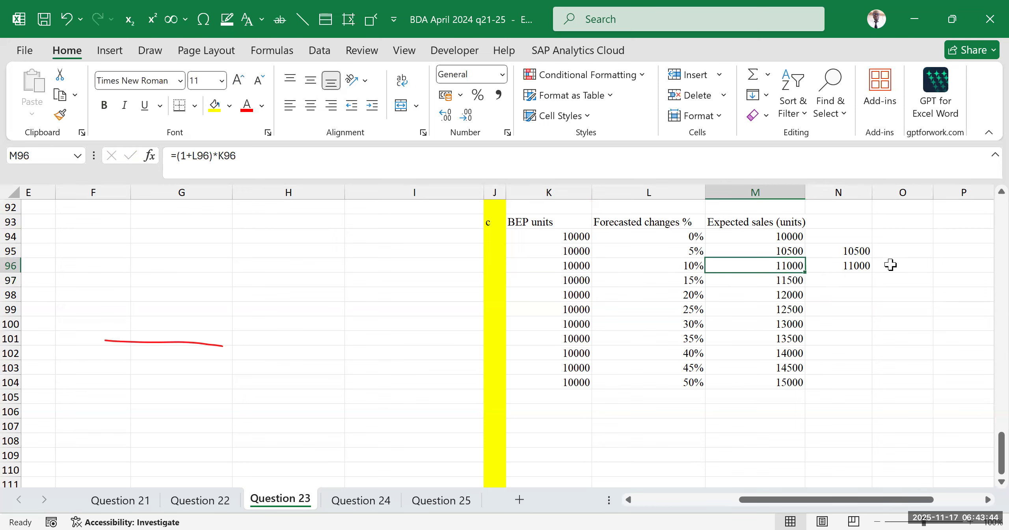
click(848, 264)
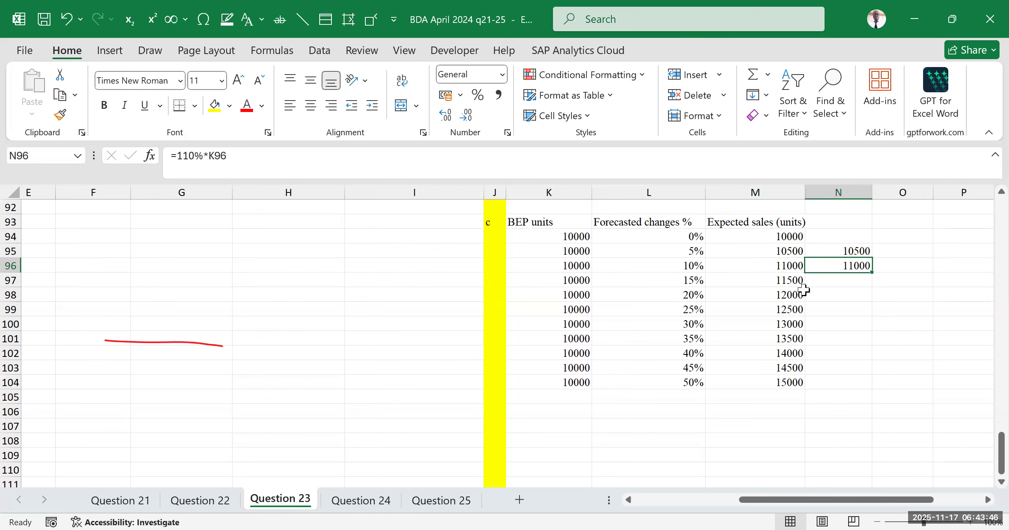
Review the BEP units in K94:K104 alongside the forecasted changes in L97 and L101.
click(690, 282)
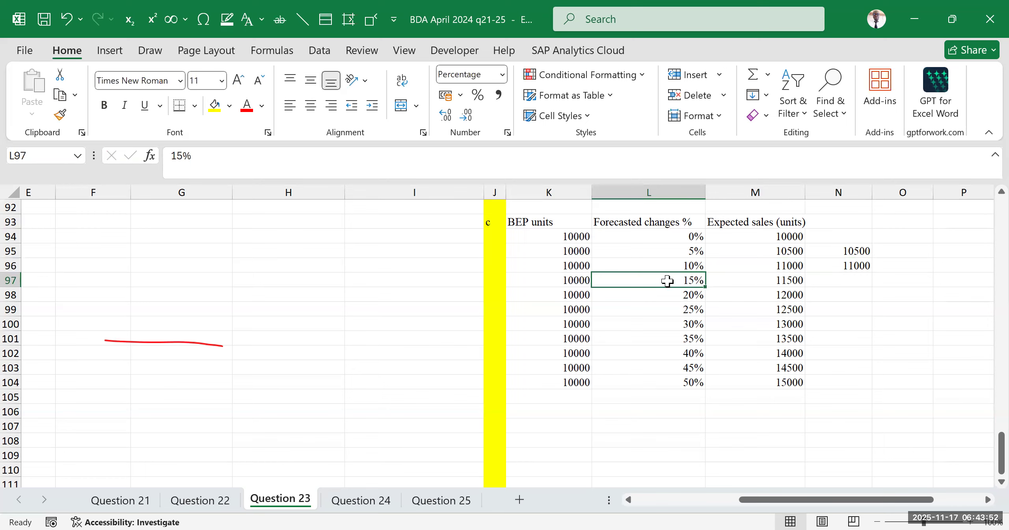
click(581, 280)
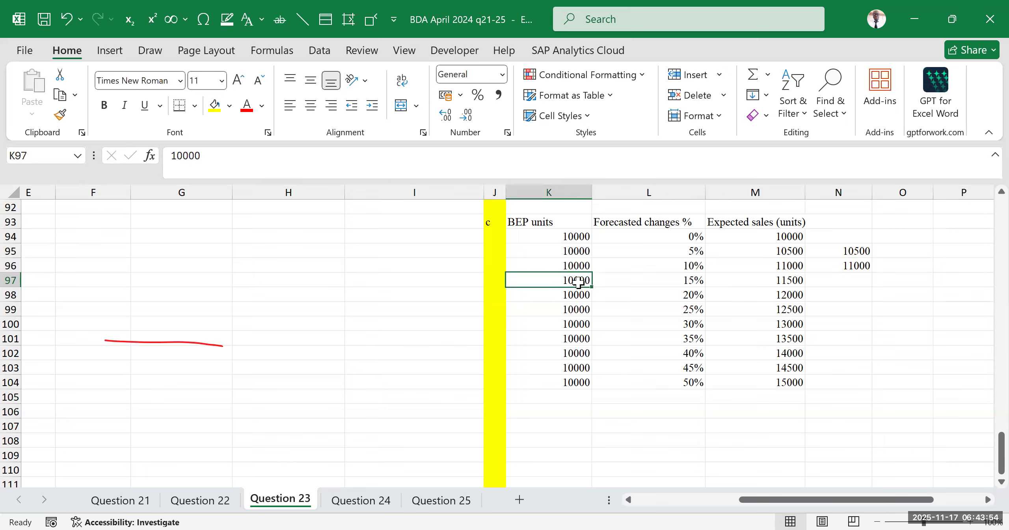
click(675, 338)
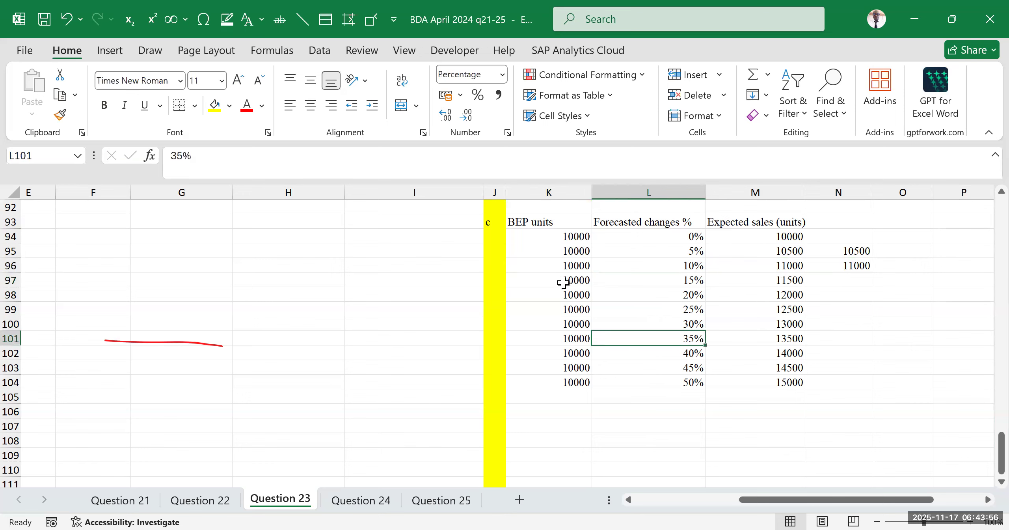
drag(577, 236, 565, 380)
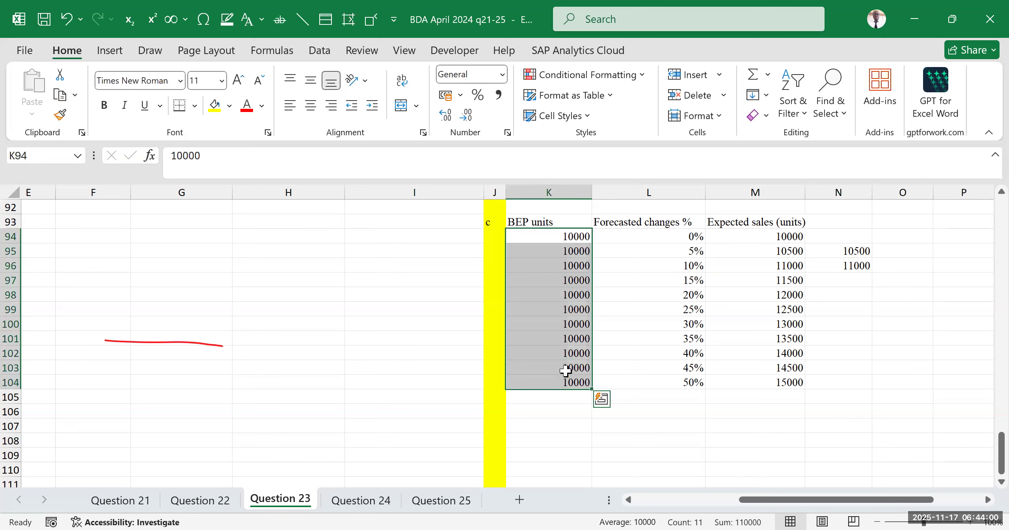
scroll(581, 276, up, 2)
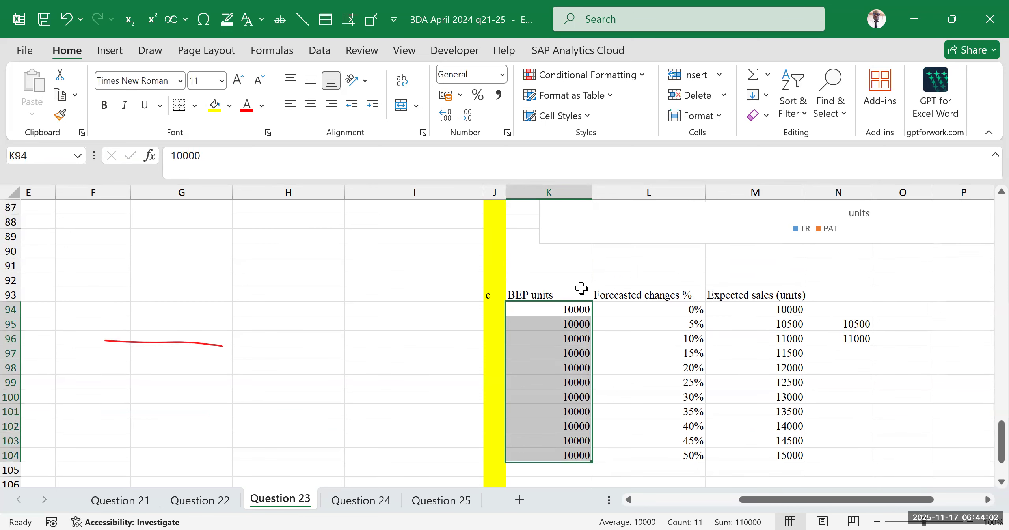
click(550, 279)
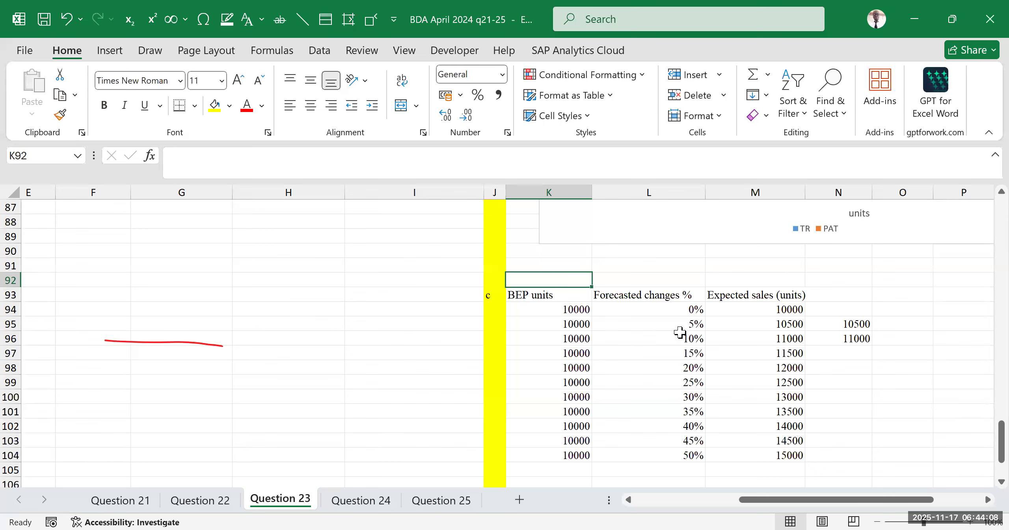
Examine the forecasted changes column from its heading in L93 through the 0%, 5% and 50% entries.
drag(688, 310, 697, 371)
click(557, 281)
scroll(686, 238, down, 2)
drag(669, 297, 653, 376)
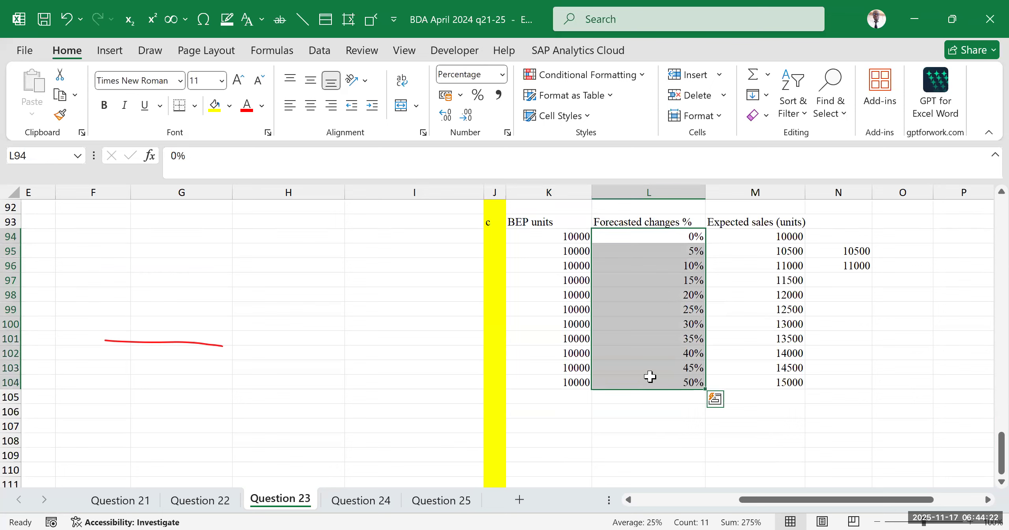
click(658, 295)
drag(672, 222, 677, 377)
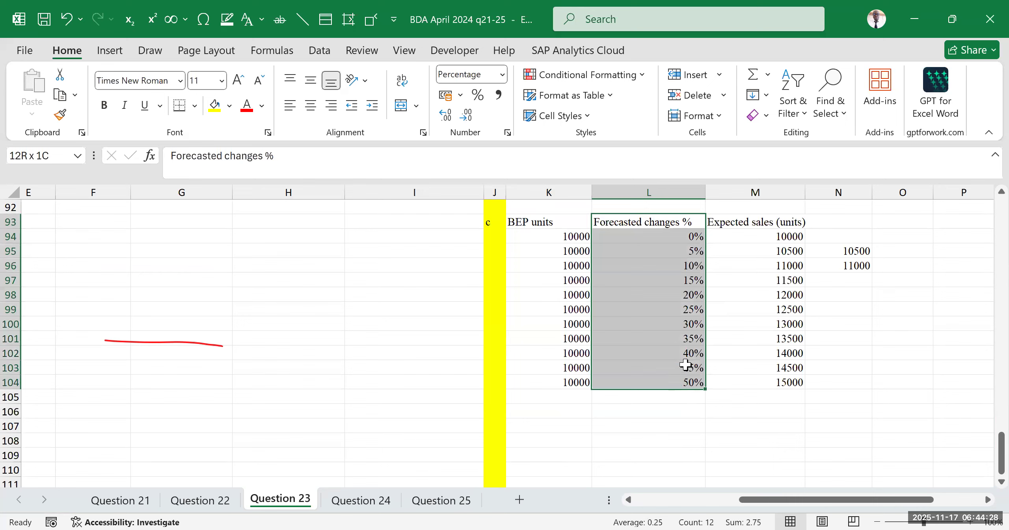
click(687, 237)
click(678, 251)
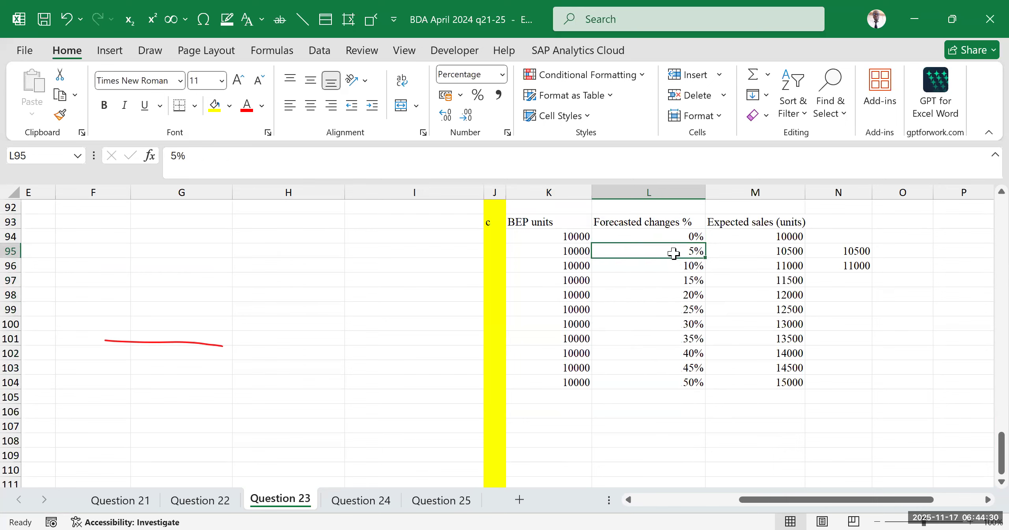
click(676, 382)
drag(674, 223, 666, 394)
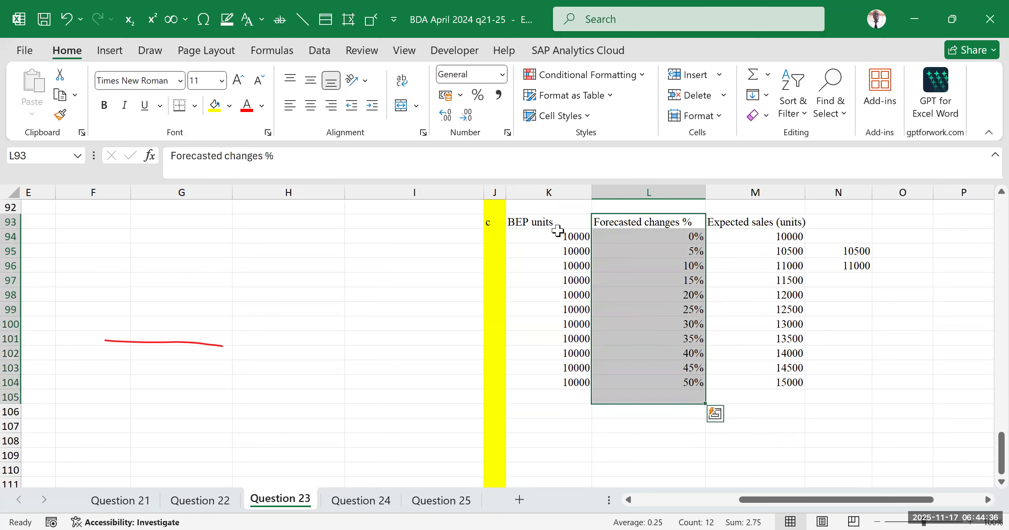
Clear the cross-check formulas from N95:N96 beside the expected sales column.
drag(856, 251, 851, 266)
key(Delete)
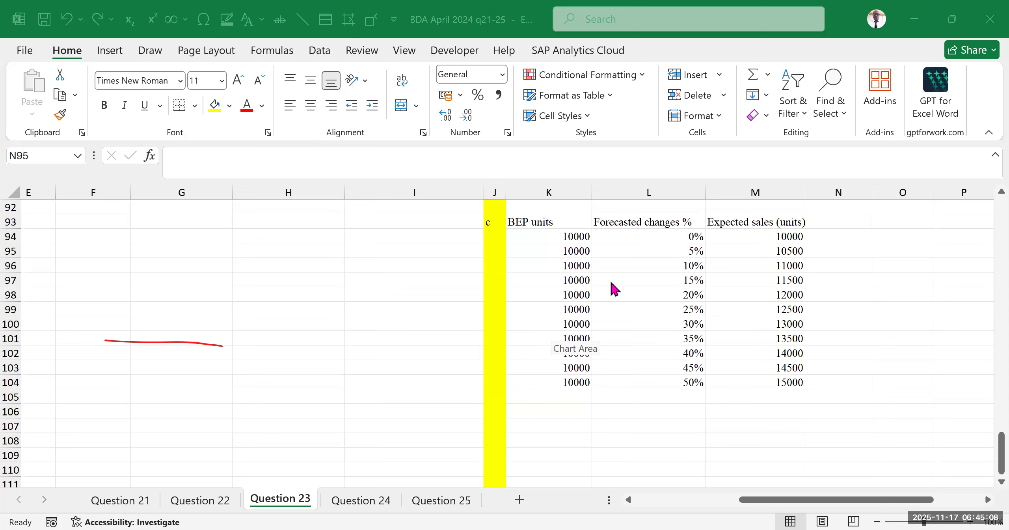
scroll(649, 281, up, 2)
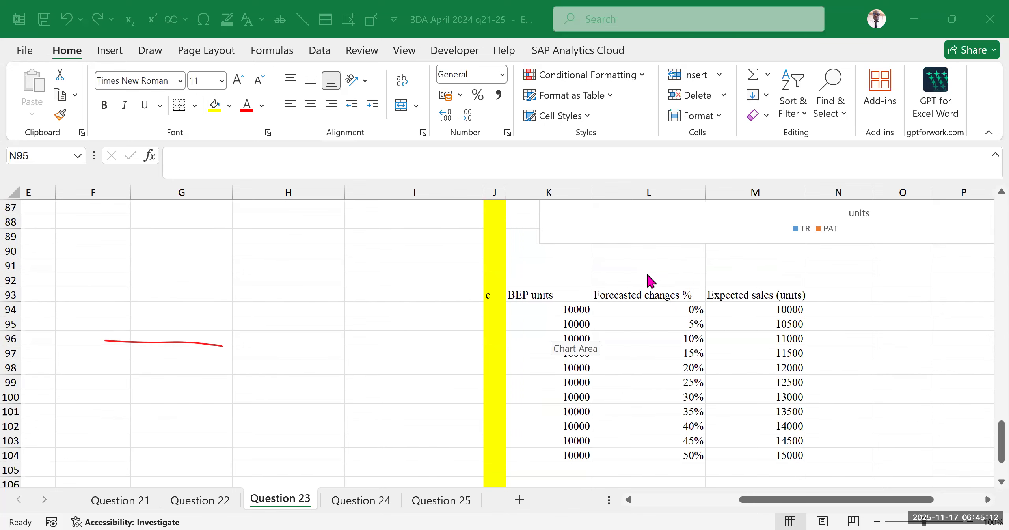
scroll(650, 281, up, 2)
scroll(650, 280, down, 2)
drag(832, 323, 858, 340)
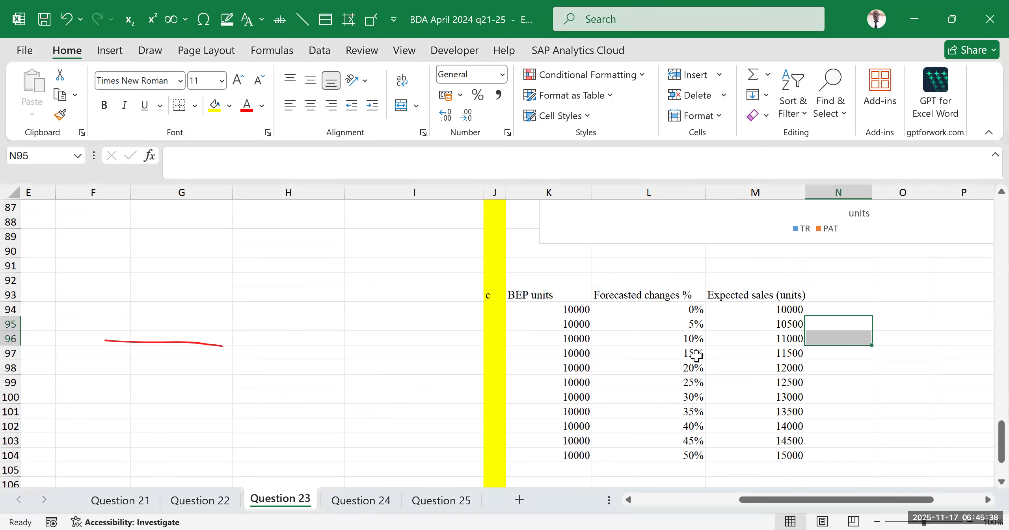
Reread the part (c) requirement on target revenue, target profit after tax and margin of safety.
scroll(638, 351, up, 5)
drag(785, 506, 593, 484)
scroll(232, 394, up, 7)
scroll(220, 378, up, 14)
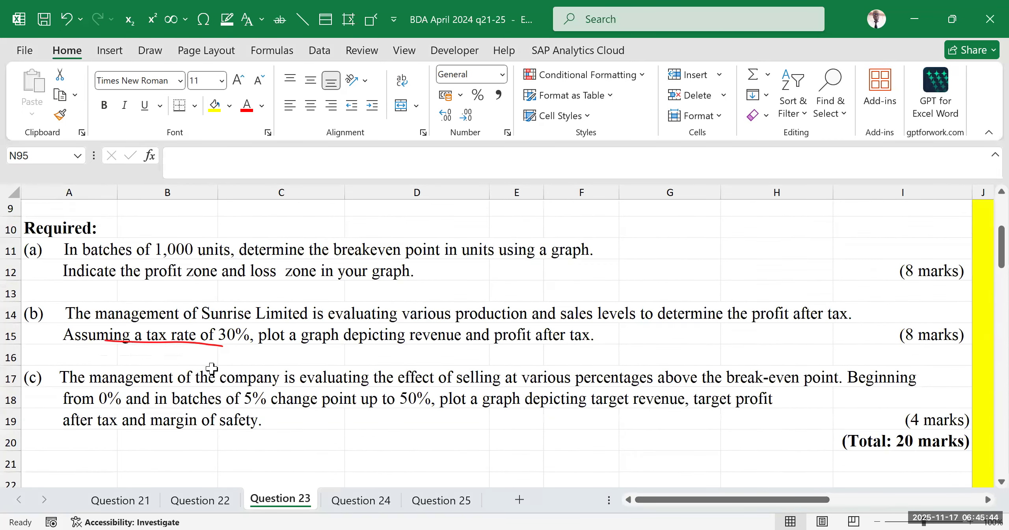
scroll(211, 367, down, 1)
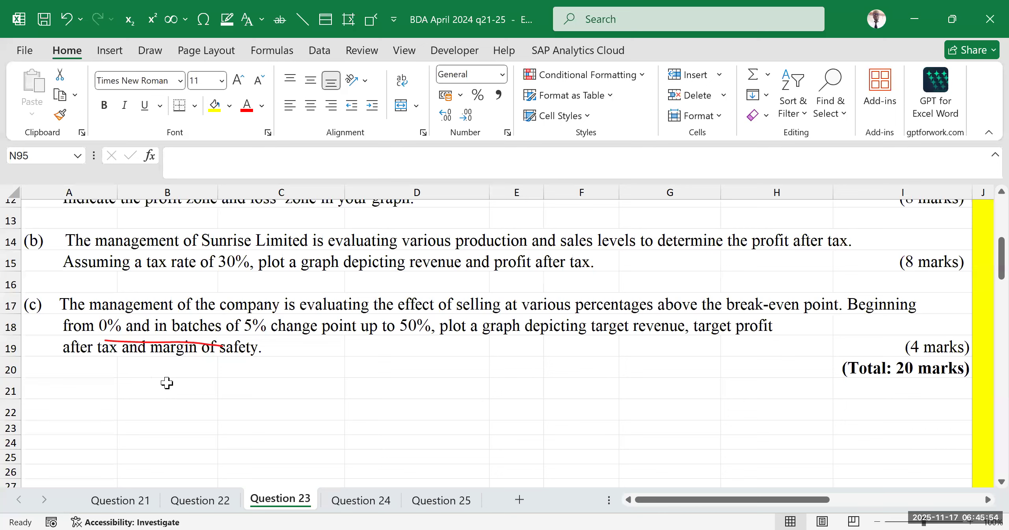
Review the part (a) table's units below the break-even row in K6:K13 and above it in K17:K26.
drag(694, 499, 874, 500)
scroll(591, 378, up, 4)
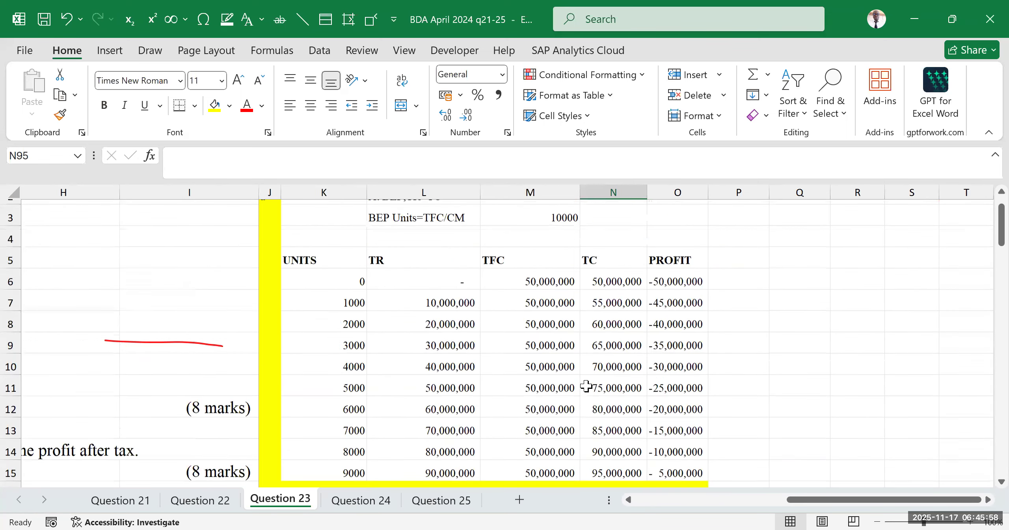
scroll(513, 357, down, 2)
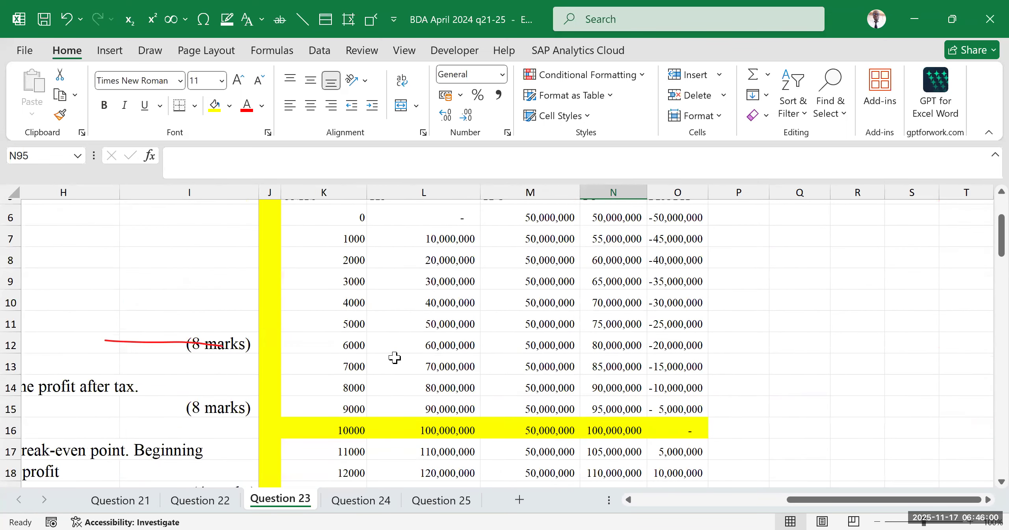
scroll(423, 293, down, 2)
scroll(349, 271, up, 2)
scroll(349, 271, up, 1)
drag(347, 291, 322, 435)
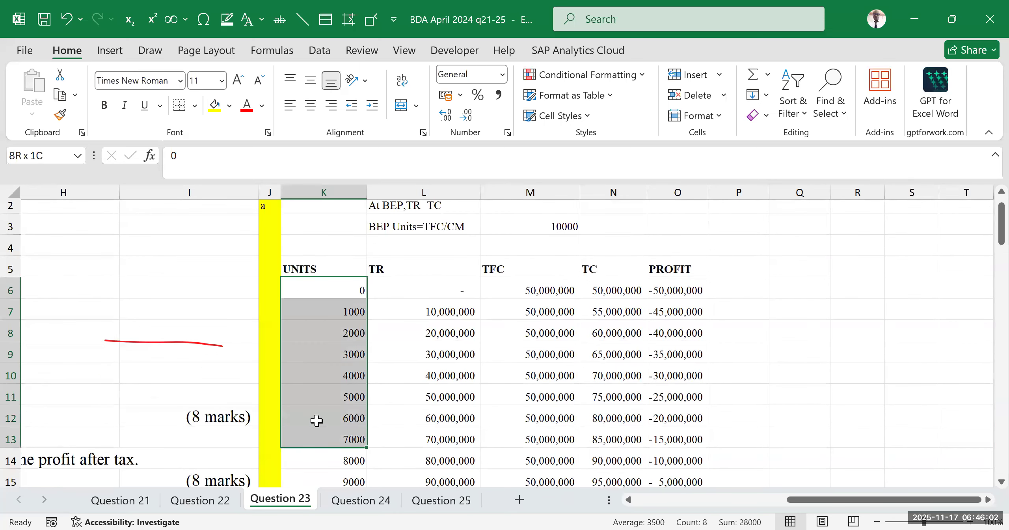
scroll(352, 311, down, 3)
drag(339, 280, 327, 419)
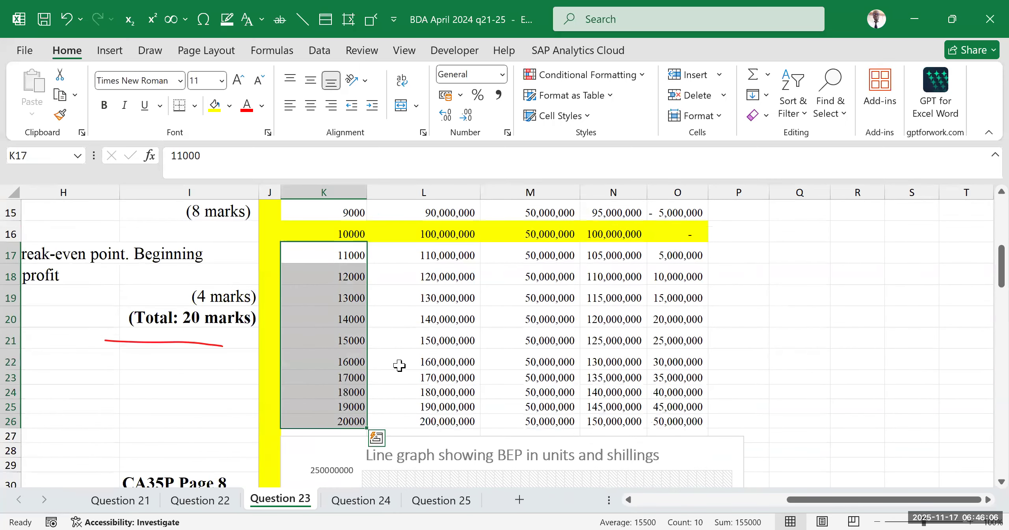
scroll(333, 295, up, 3)
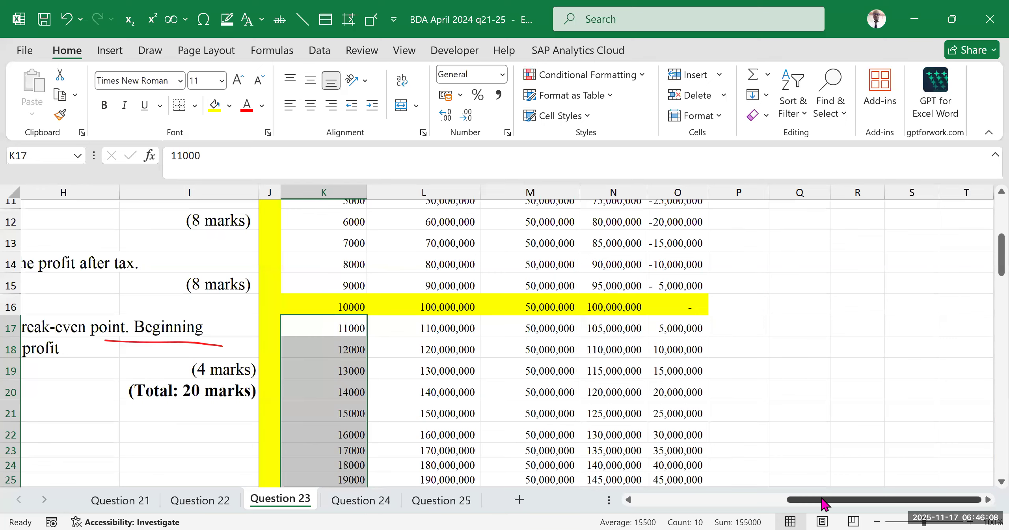
Examine the highlighted break-even row 16, its total revenue formula in L16 and the units above break-even.
drag(826, 499, 763, 500)
click(632, 409)
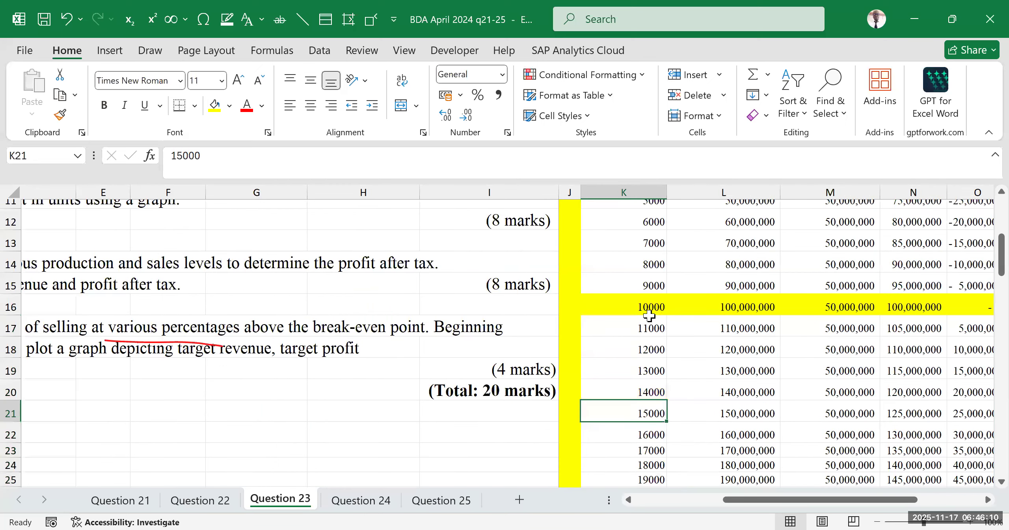
click(620, 310)
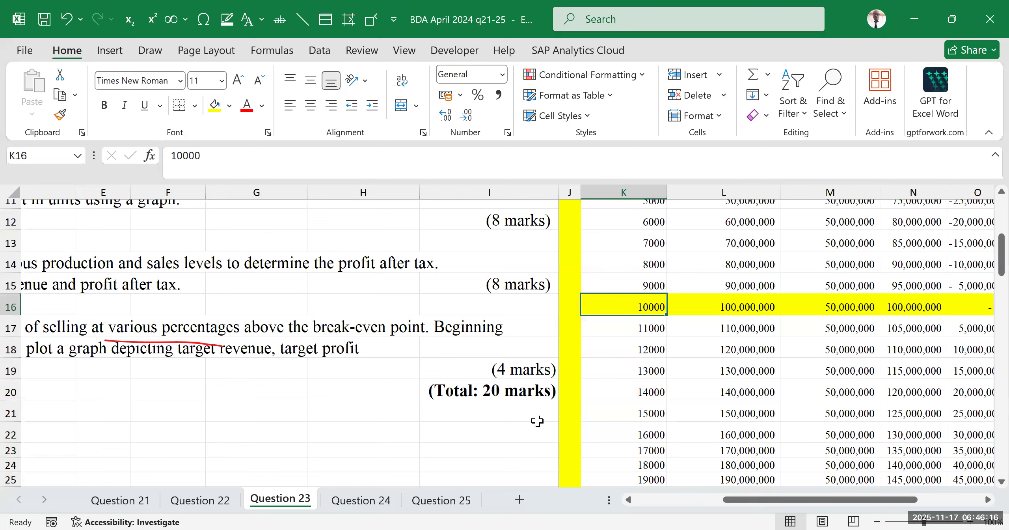
click(636, 394)
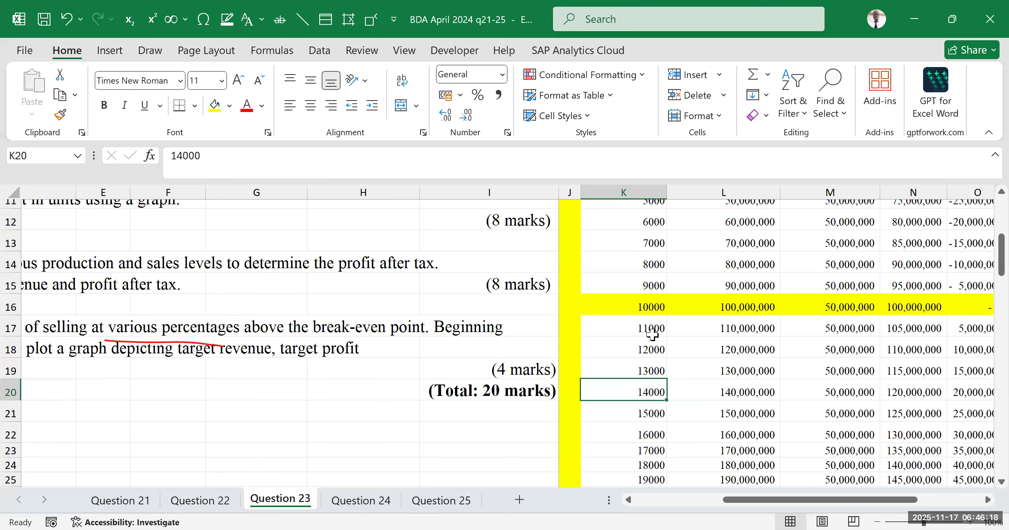
click(634, 303)
drag(633, 303, 621, 316)
click(548, 316)
click(698, 300)
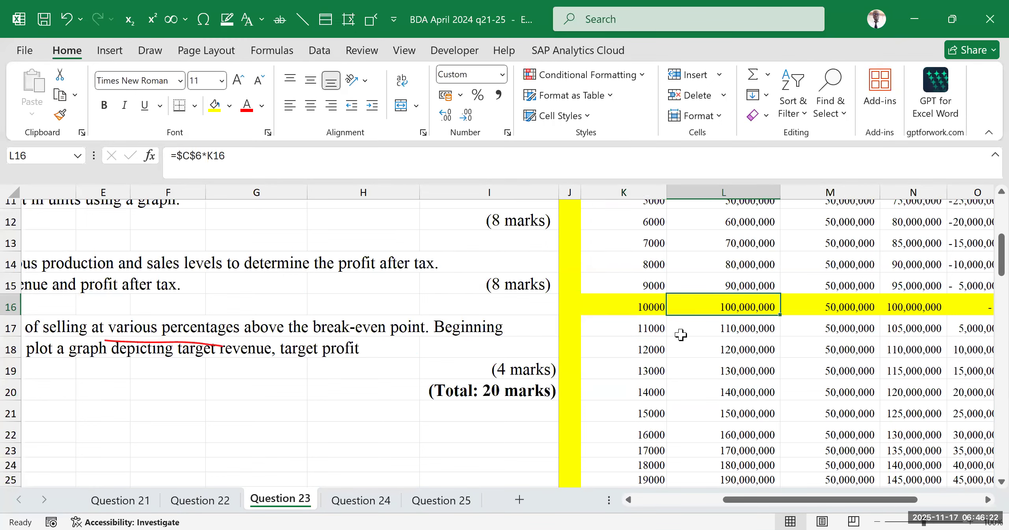
scroll(695, 358, down, 2)
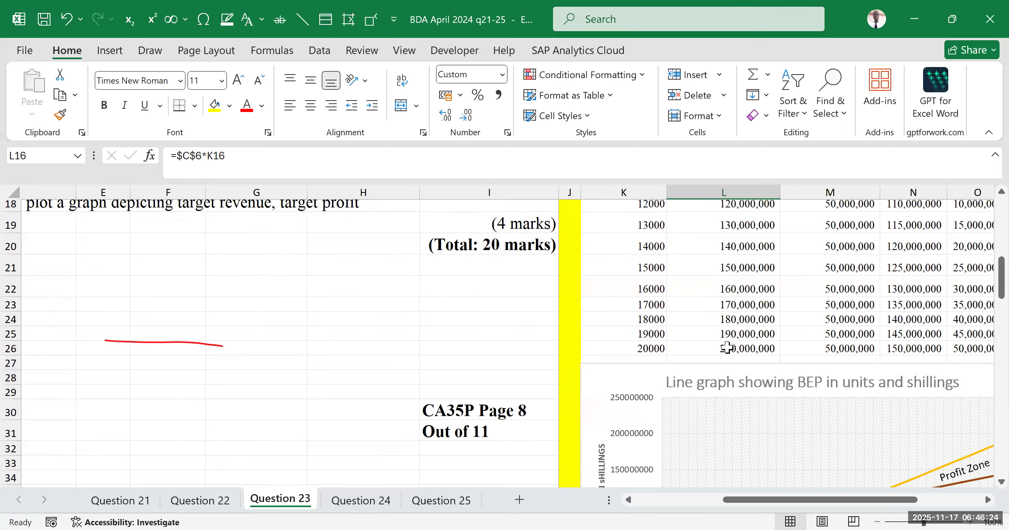
scroll(725, 335, up, 1)
scroll(724, 334, up, 1)
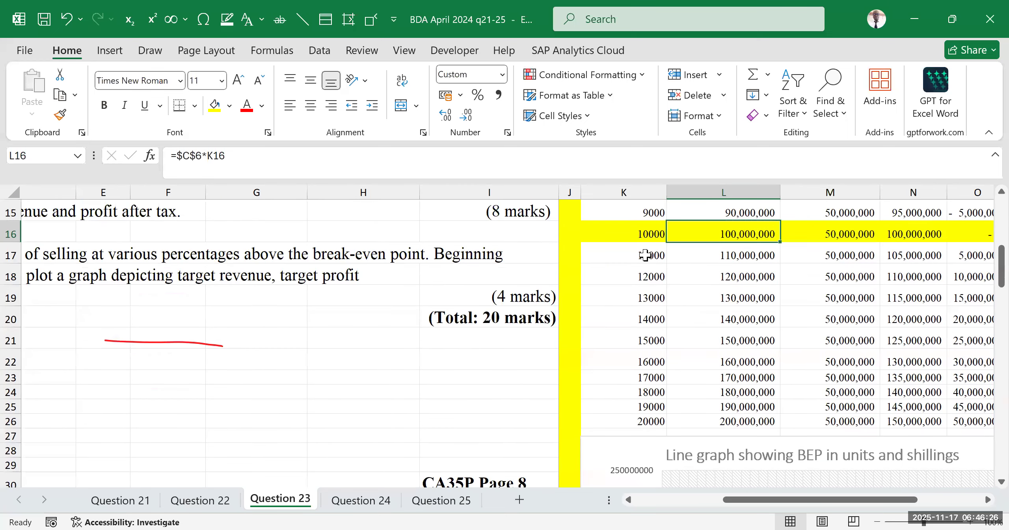
Copy the units above break-even in K17:K26 and paste them at O93, beside the part (c) table.
click(648, 254)
drag(642, 288, 639, 417)
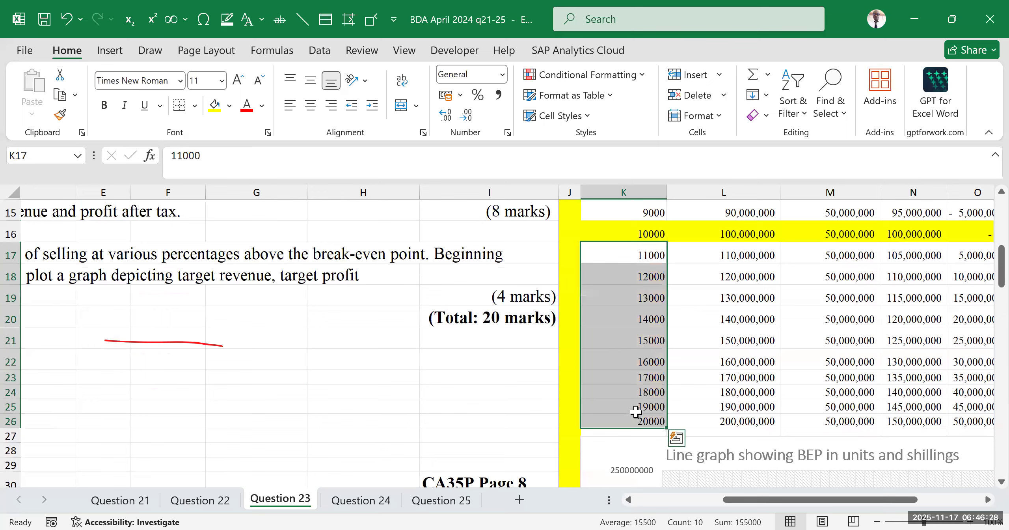
key(ctrl+c)
scroll(709, 450, down, 13)
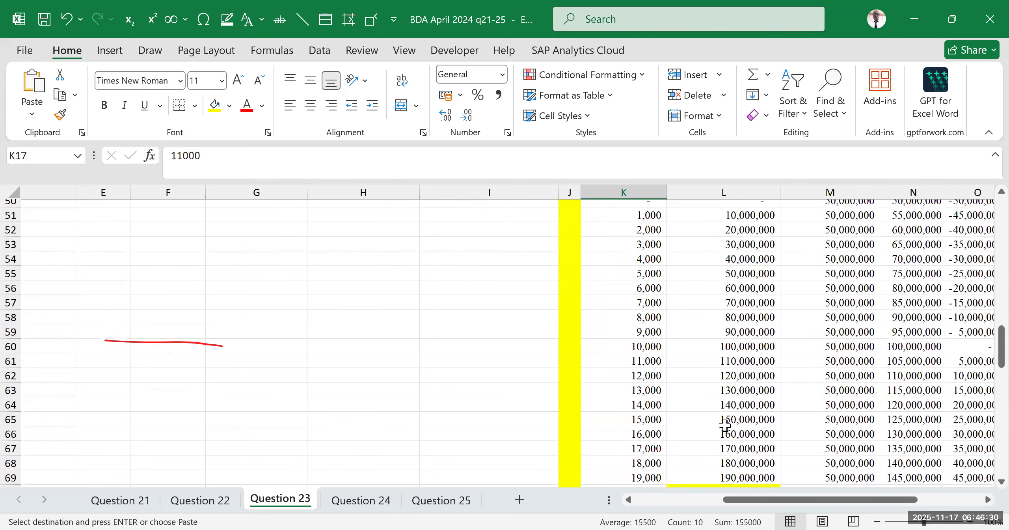
scroll(755, 454, down, 12)
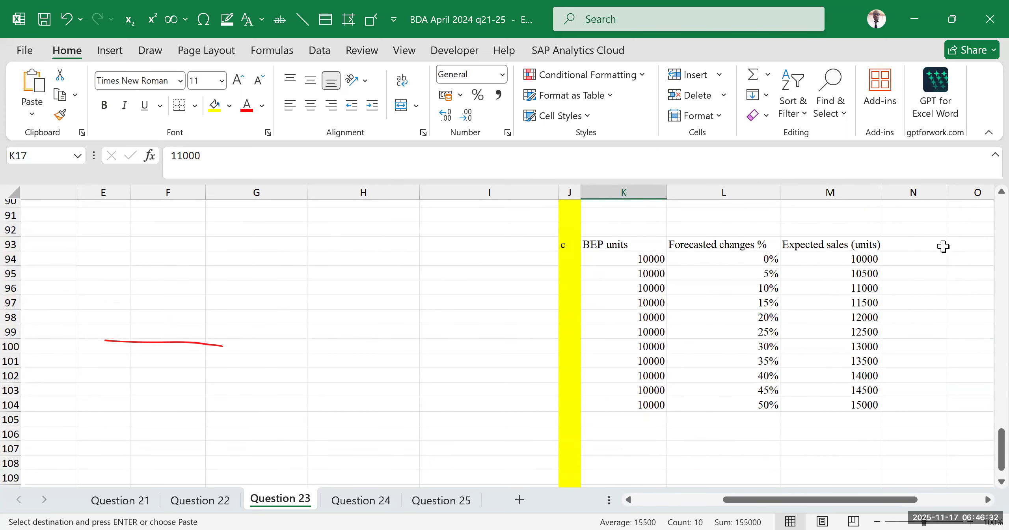
click(956, 243)
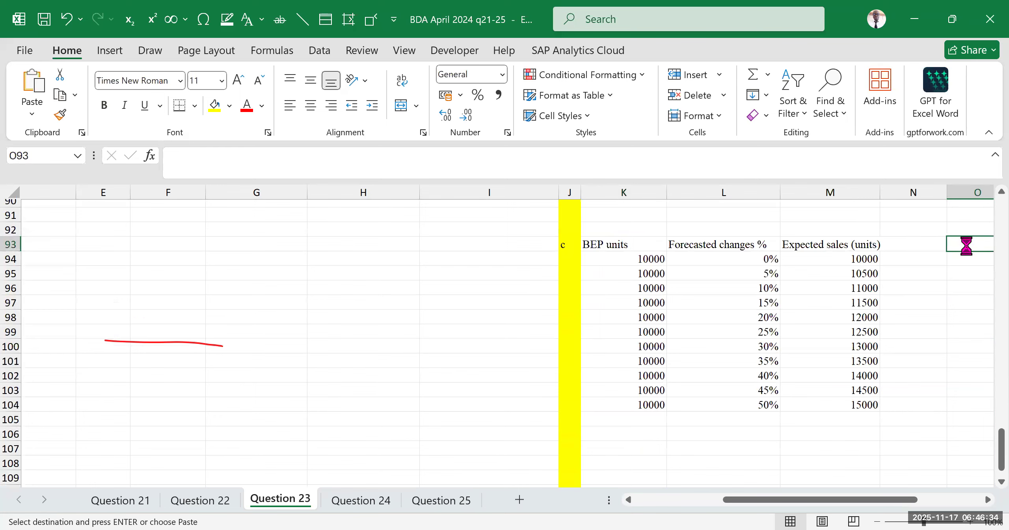
key(ctrl+v)
click(643, 300)
drag(439, 230, 455, 374)
click(563, 292)
drag(455, 229, 453, 376)
drag(817, 500, 743, 468)
key(ctrl+v)
click(837, 245)
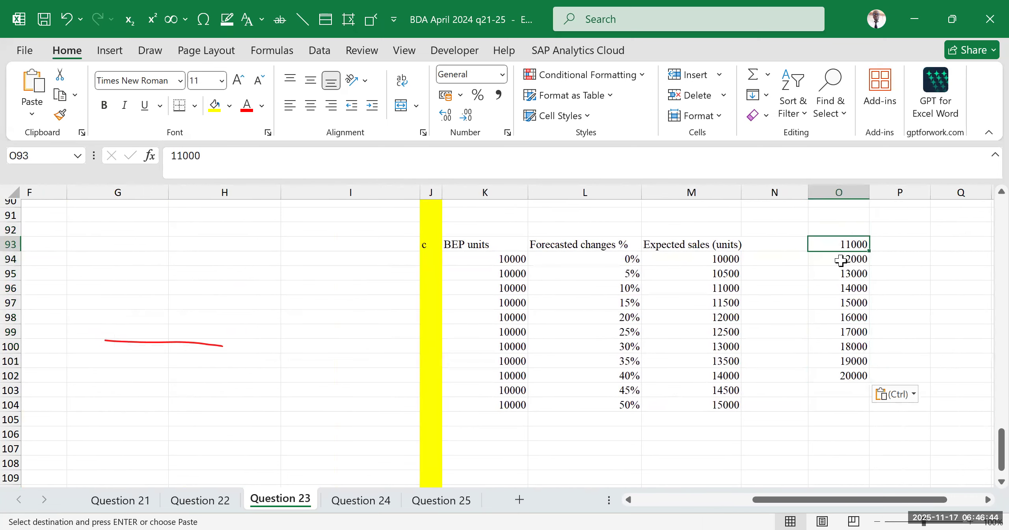
Reread the part (c) requirement on selling at 0% to 50% above break-even in 5% batches.
click(611, 255)
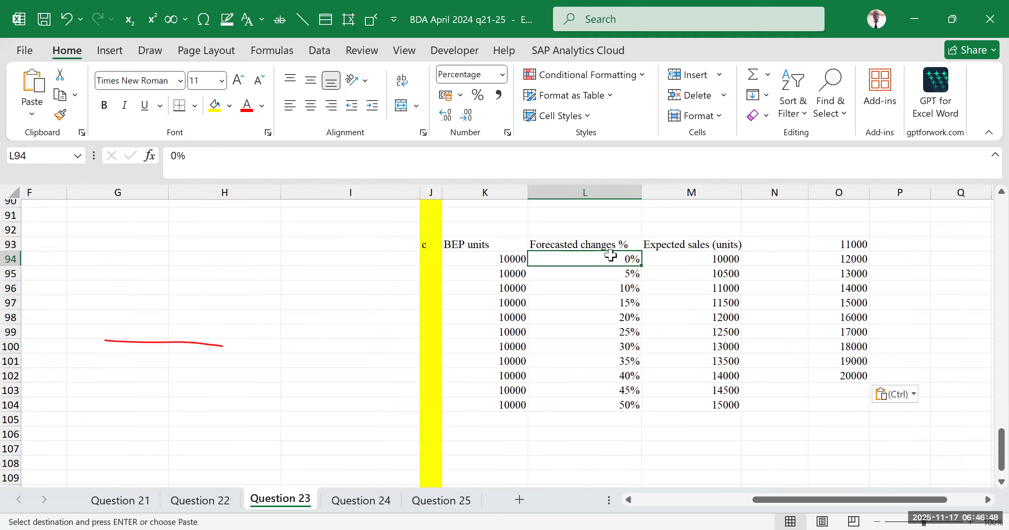
click(426, 122)
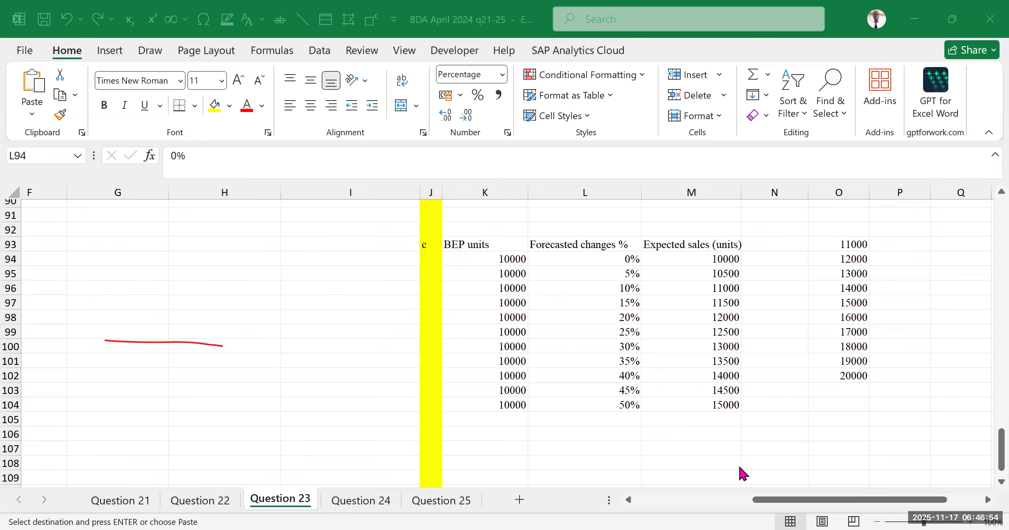
click(769, 513)
drag(767, 500, 347, 383)
scroll(237, 327, up, 18)
scroll(220, 328, up, 10)
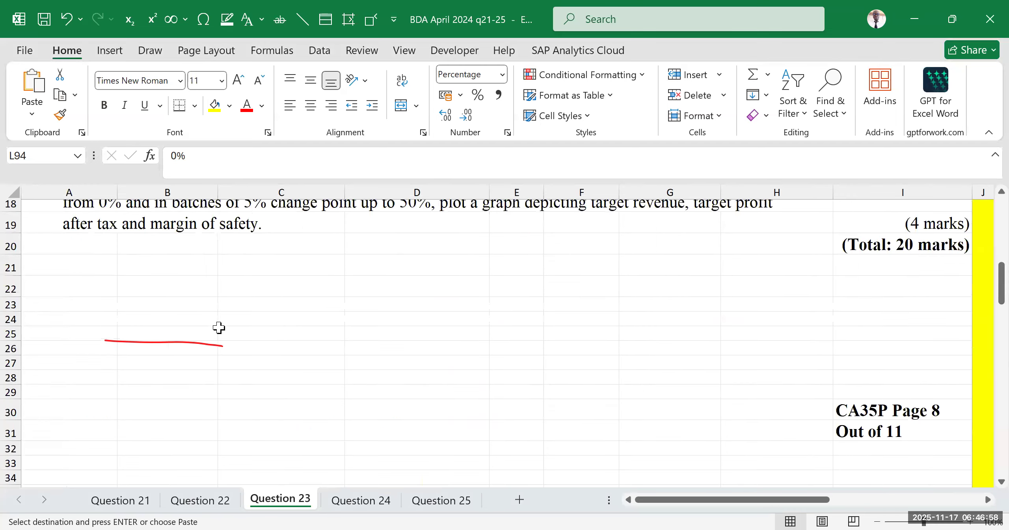
scroll(219, 328, down, 3)
scroll(218, 328, down, 1)
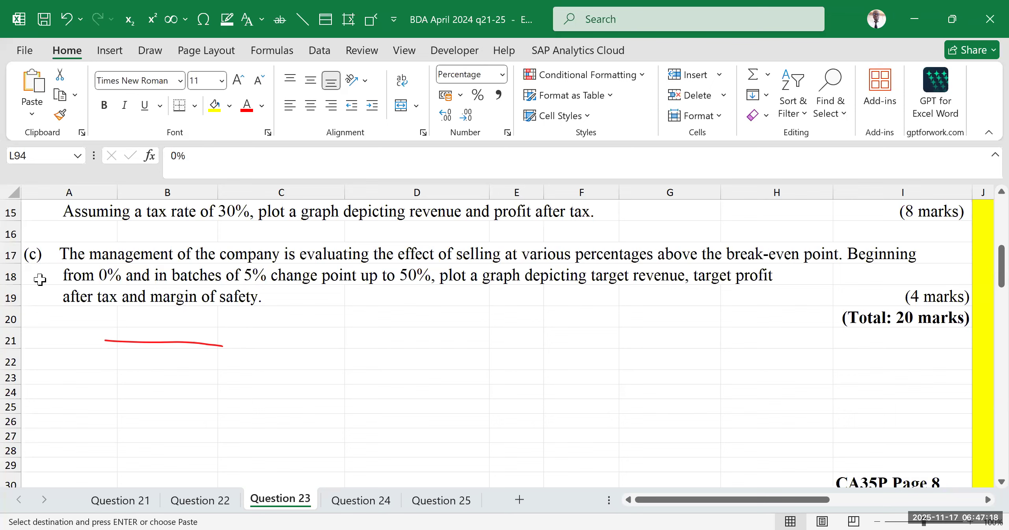
Cancel the pending copy and review the part (a) profit formula in O18 and the unit levels in K17:K21.
drag(714, 500, 846, 493)
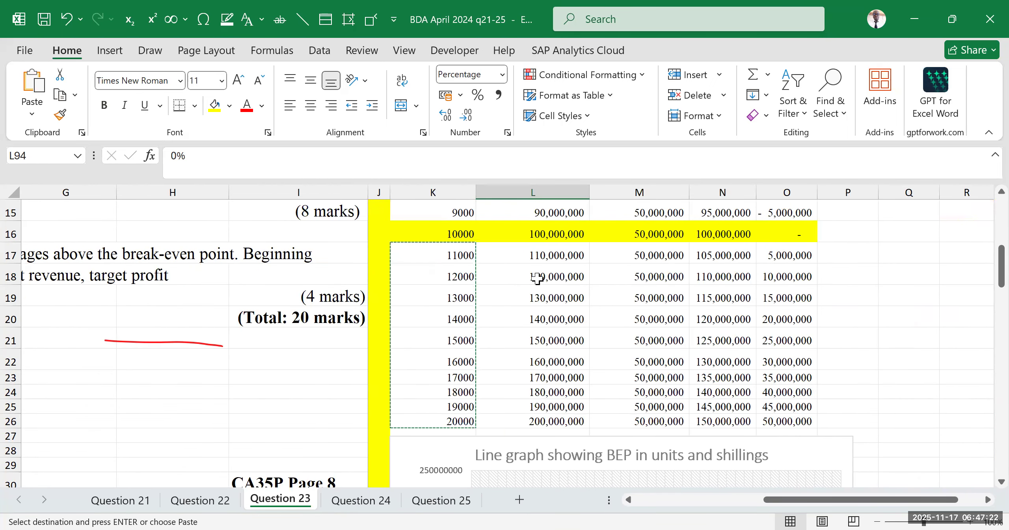
click(816, 281)
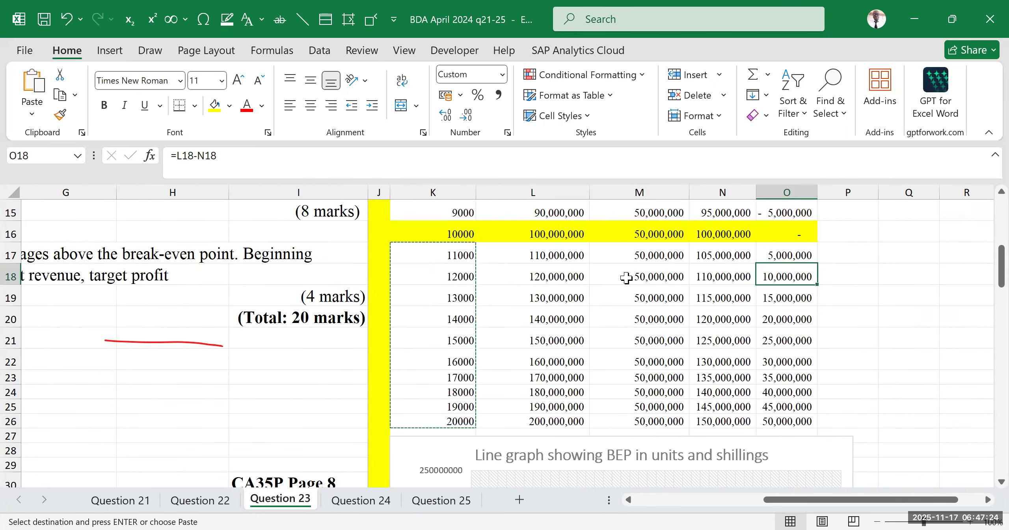
key(Escape)
scroll(988, 304, down, 5)
click(865, 322)
scroll(669, 311, up, 7)
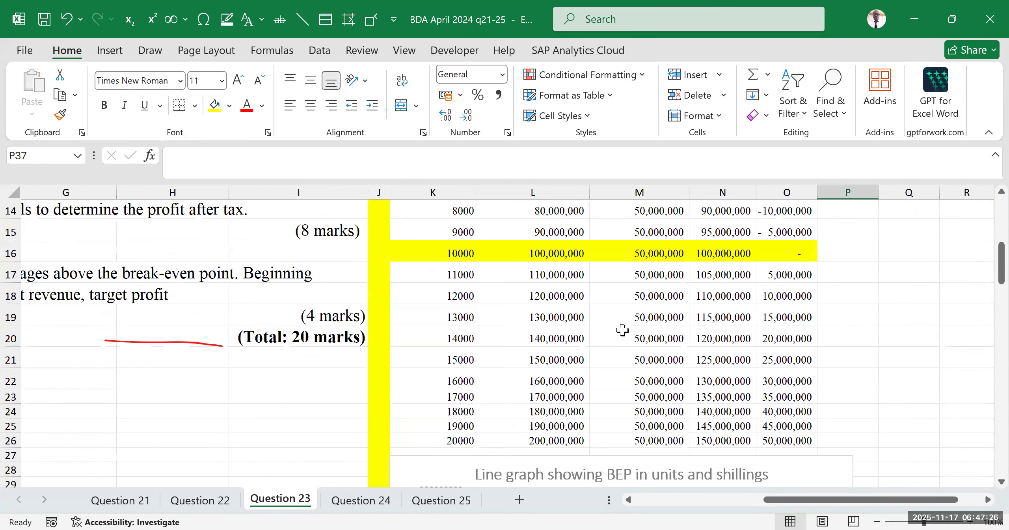
scroll(566, 322, down, 3)
click(435, 248)
scroll(453, 292, up, 1)
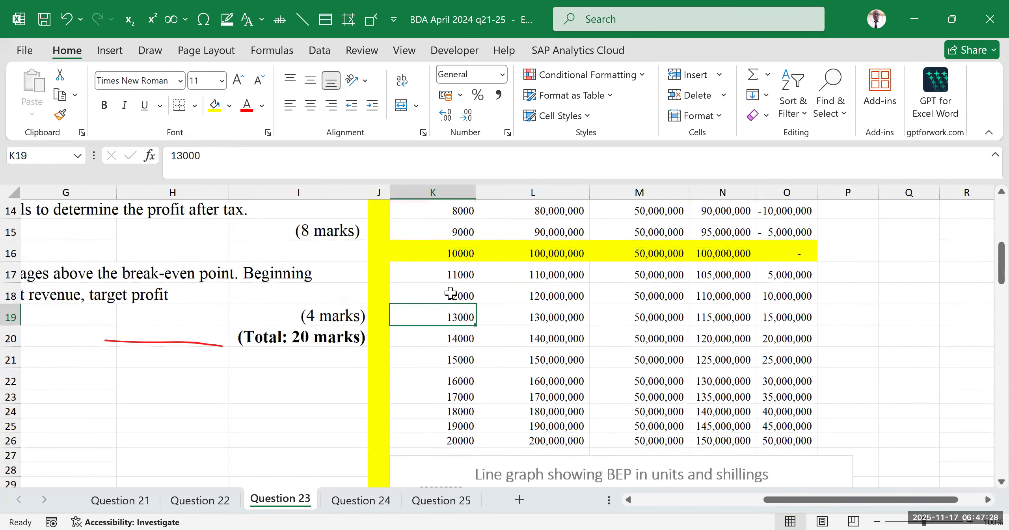
click(434, 267)
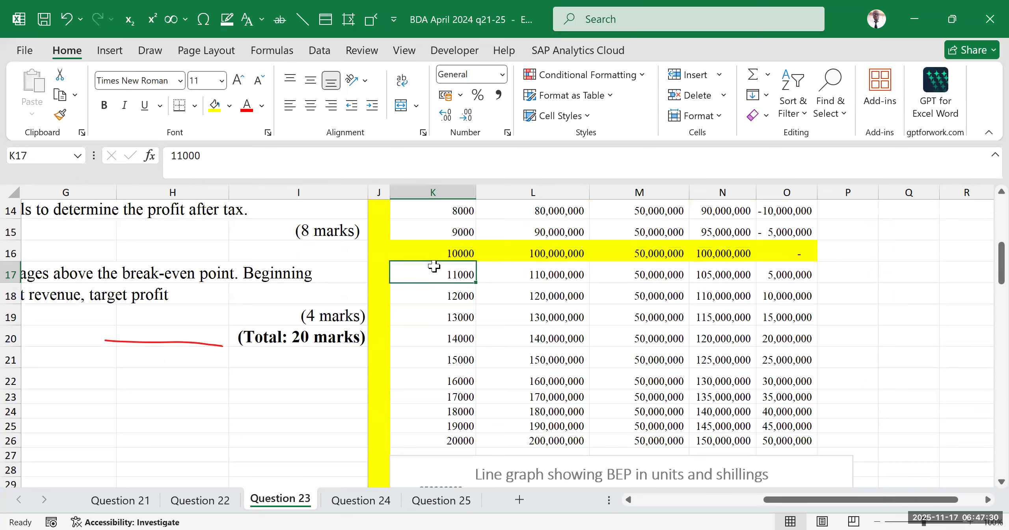
click(429, 358)
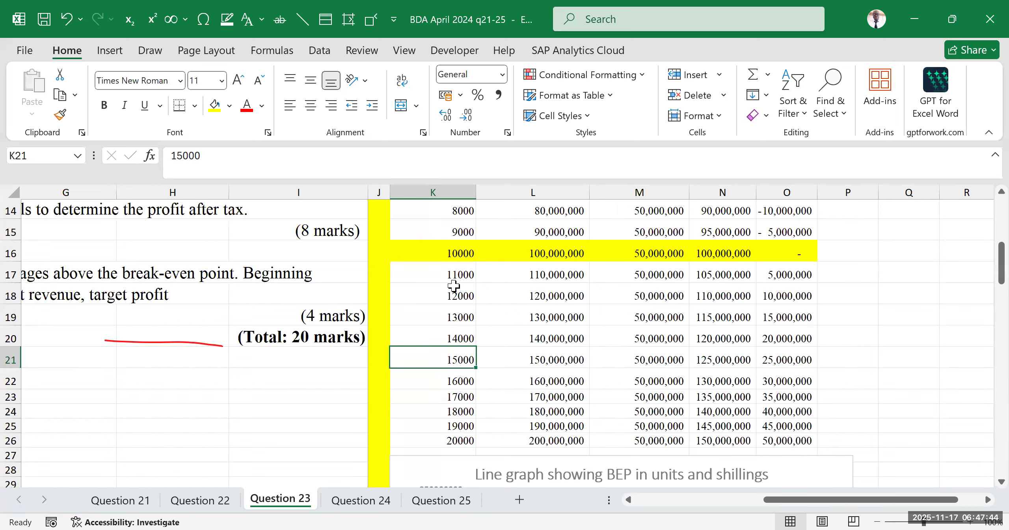
Compare the highlighted break-even row 16 with the neighbouring unit levels and the revenue formula in L15.
drag(428, 249, 801, 252)
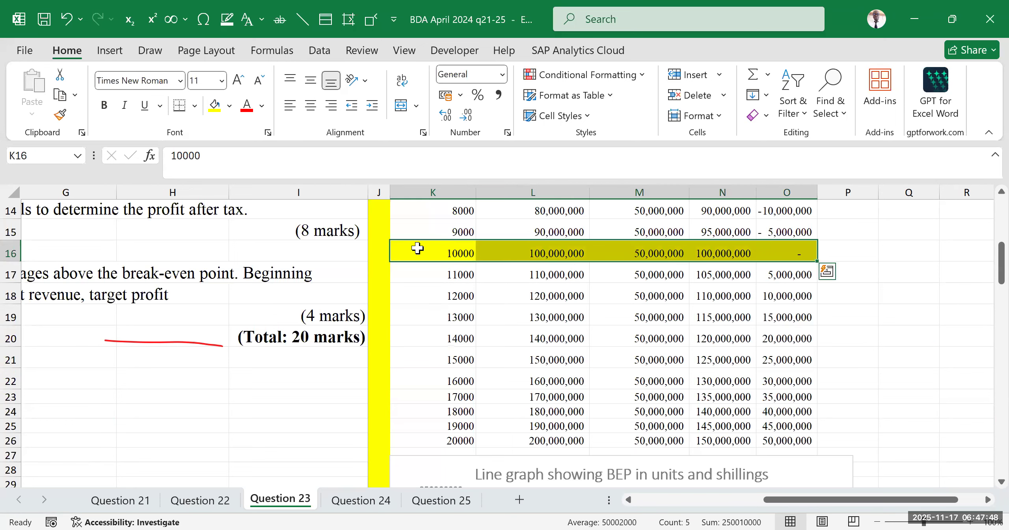
click(453, 253)
click(457, 276)
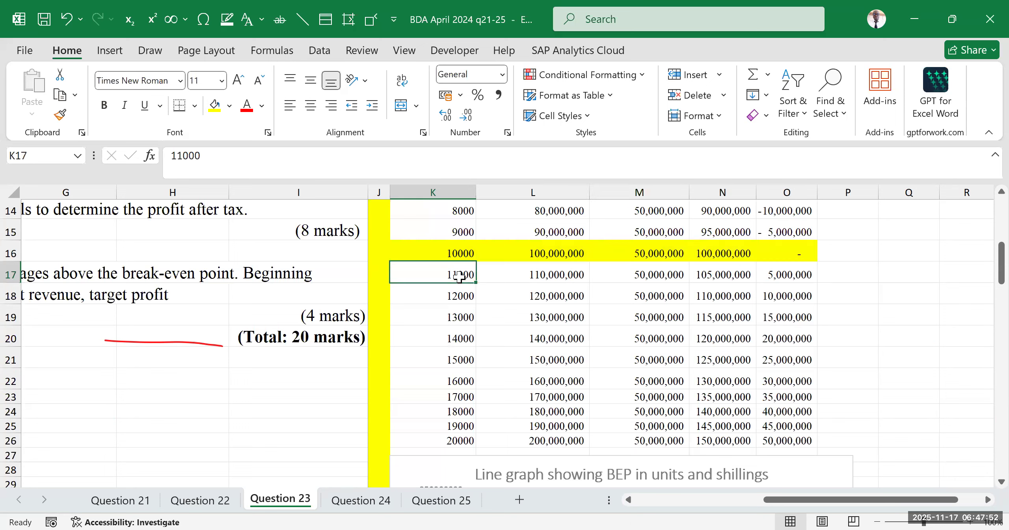
click(453, 257)
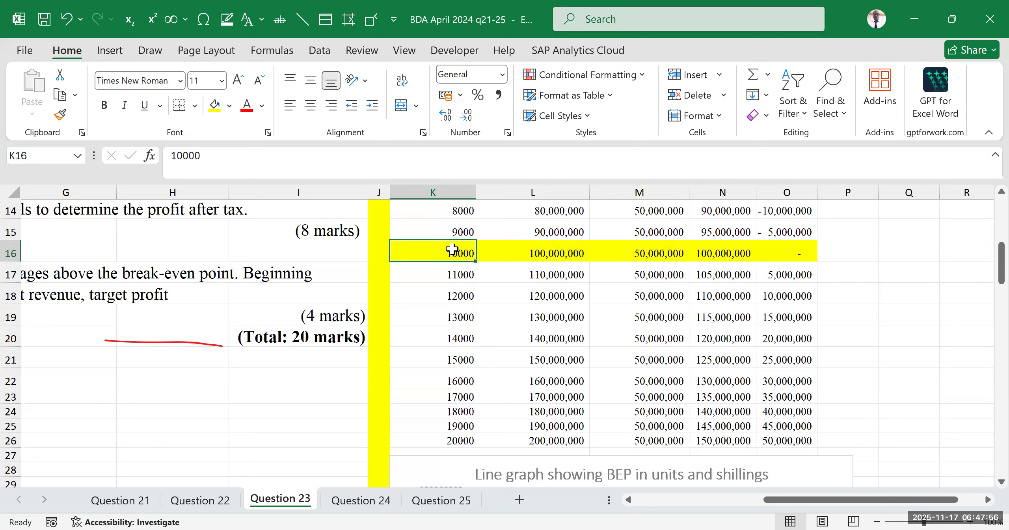
click(533, 288)
click(460, 251)
click(656, 278)
drag(448, 270, 447, 255)
click(447, 255)
click(543, 228)
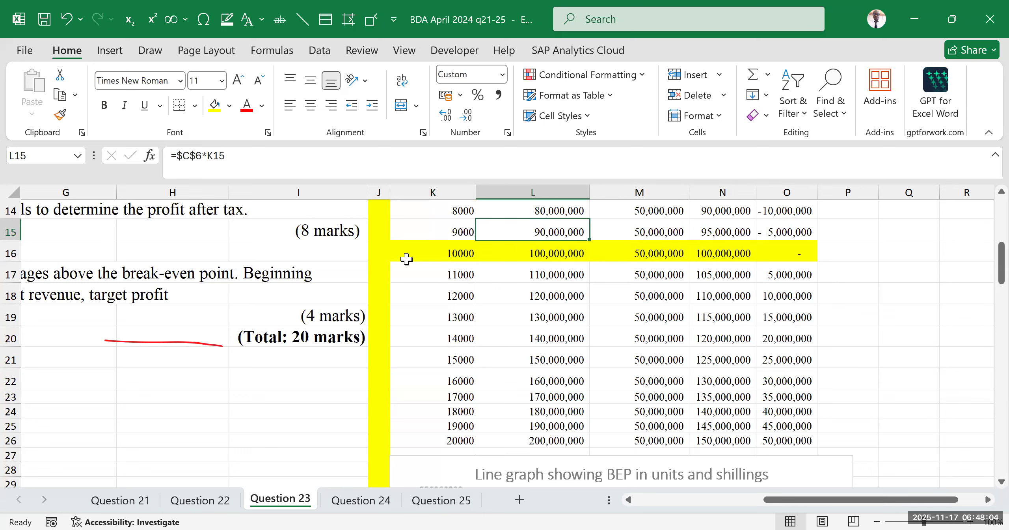
Review the break-even row K16:O16 again along with the units above it from K17 downward.
drag(402, 255, 773, 247)
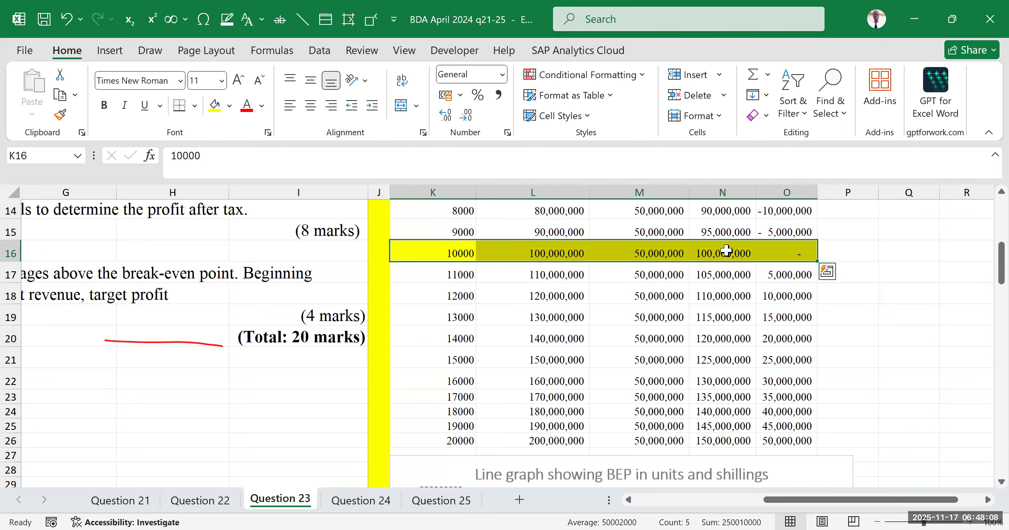
scroll(731, 247, down, 1)
click(532, 294)
scroll(437, 316, up, 1)
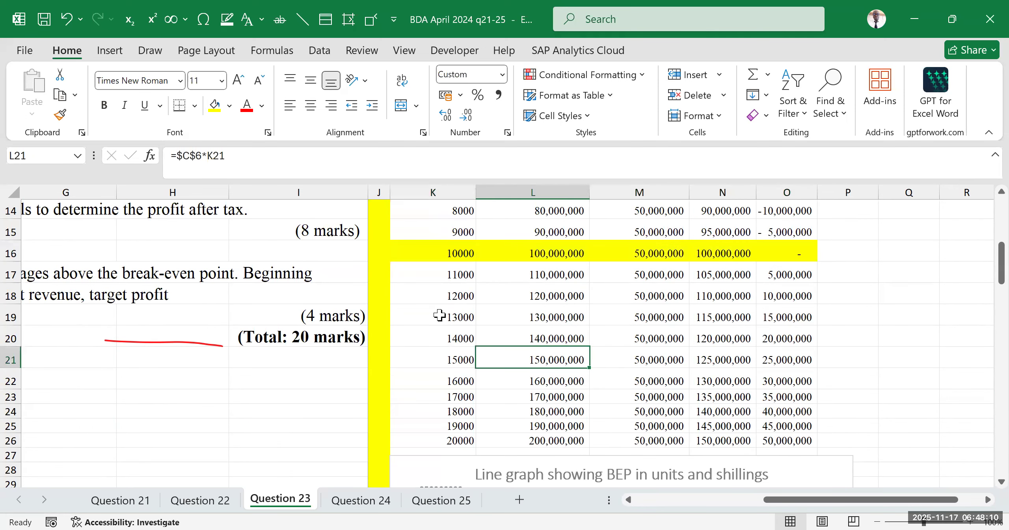
drag(450, 275, 434, 455)
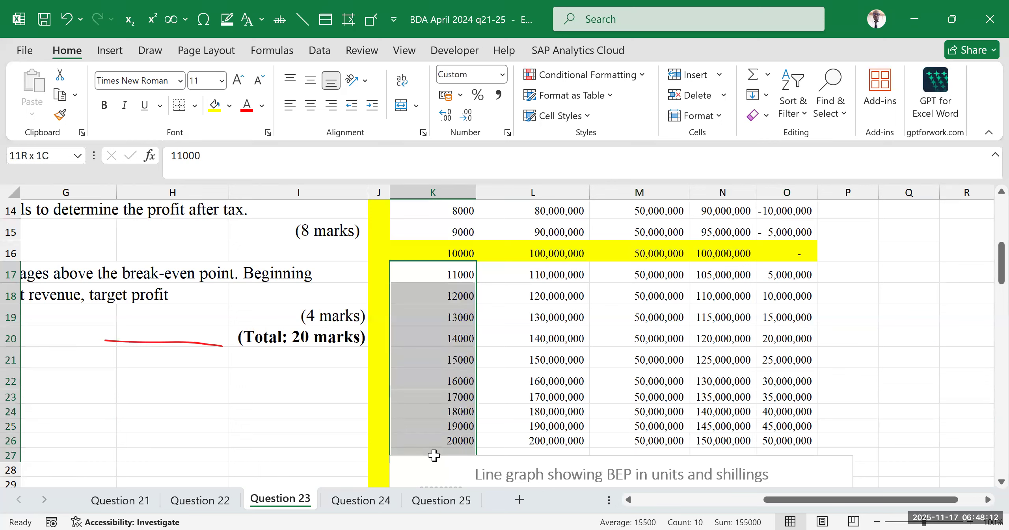
drag(435, 455, 434, 411)
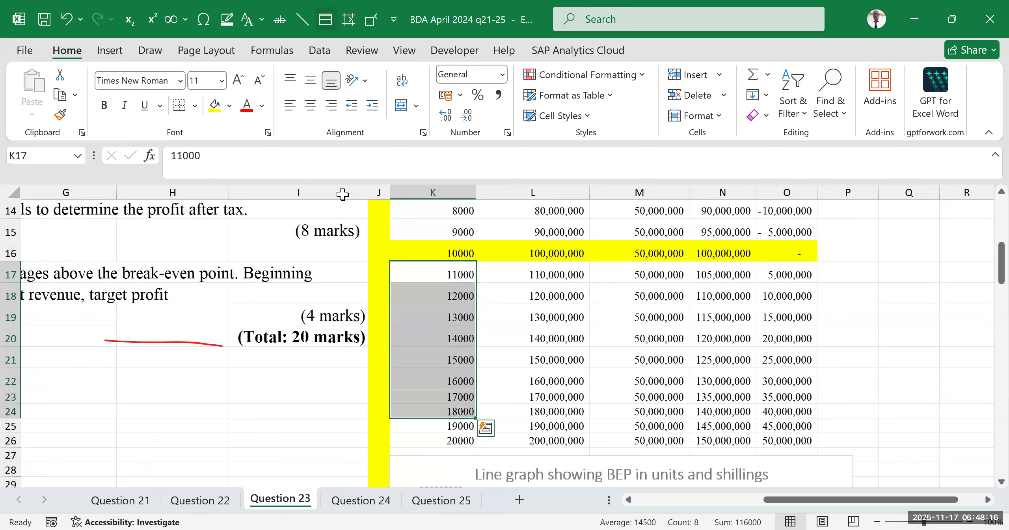
key(alt+Tab)
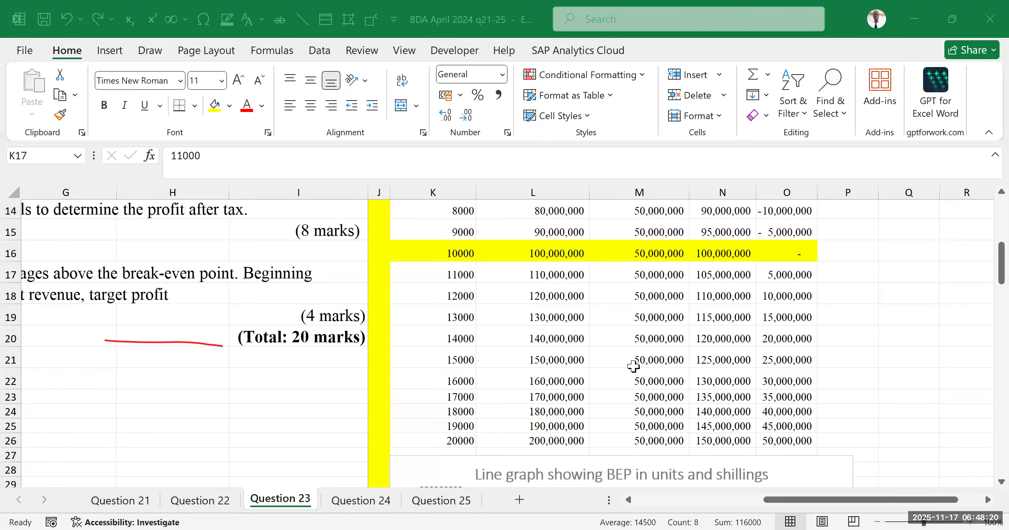
Review the BEP units and the forecasted change percentages in L94:L104 of the part (c) table.
scroll(749, 347, down, 7)
click(900, 331)
scroll(867, 333, down, 5)
scroll(788, 339, down, 15)
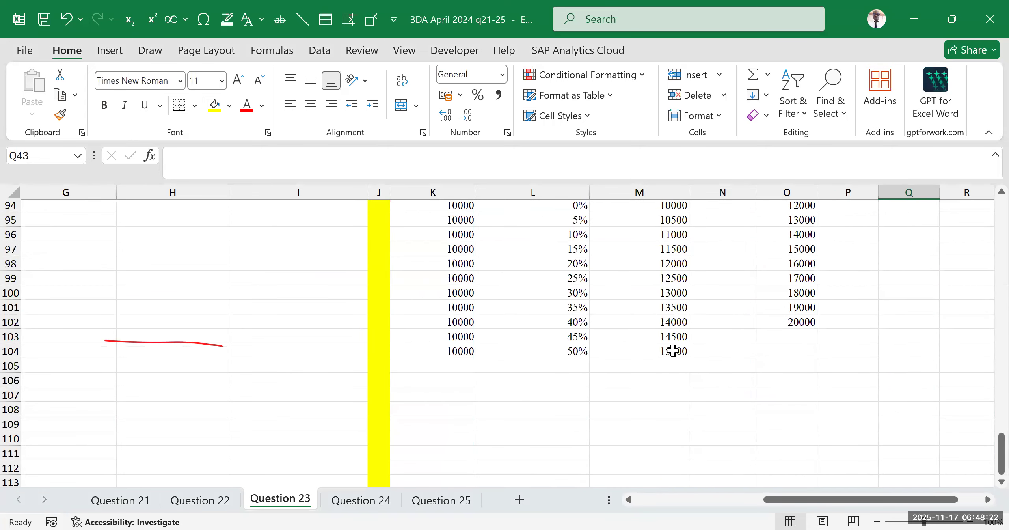
click(568, 386)
scroll(538, 346, up, 1)
scroll(538, 346, up, 1)
click(441, 278)
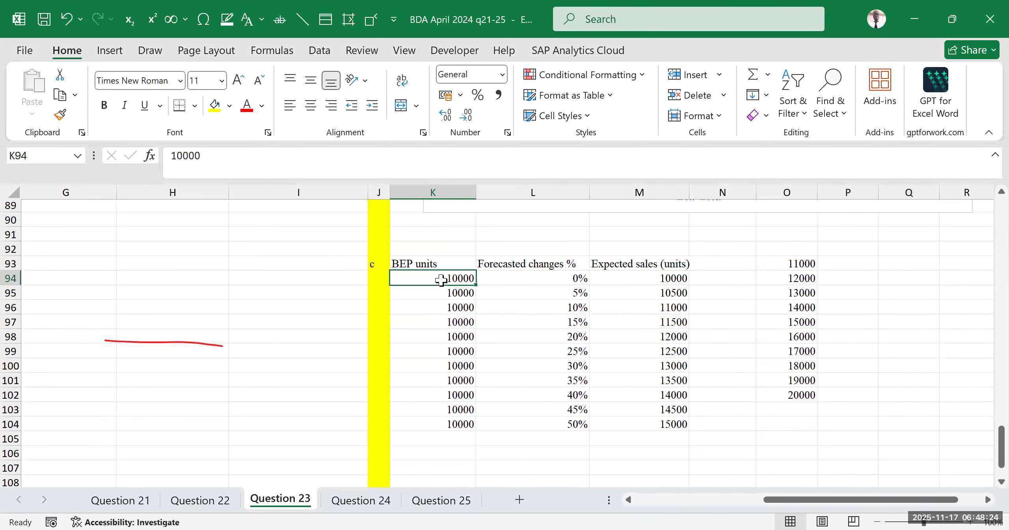
drag(540, 276, 552, 423)
drag(562, 280, 551, 409)
click(571, 292)
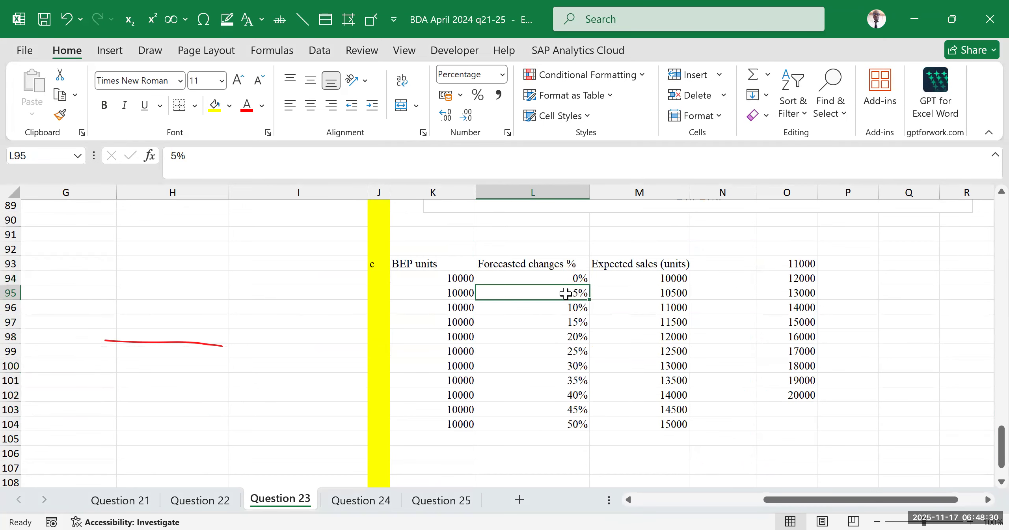
Check the expected sales units in M94:M104 against their forecasted change percentages in column L.
click(652, 292)
click(560, 309)
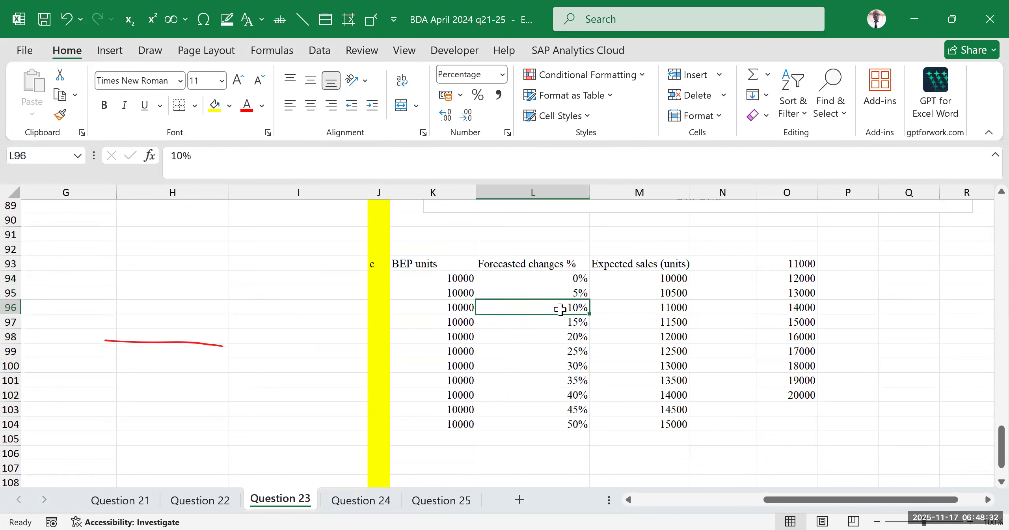
click(653, 306)
click(567, 309)
click(565, 278)
click(543, 340)
click(560, 397)
click(564, 426)
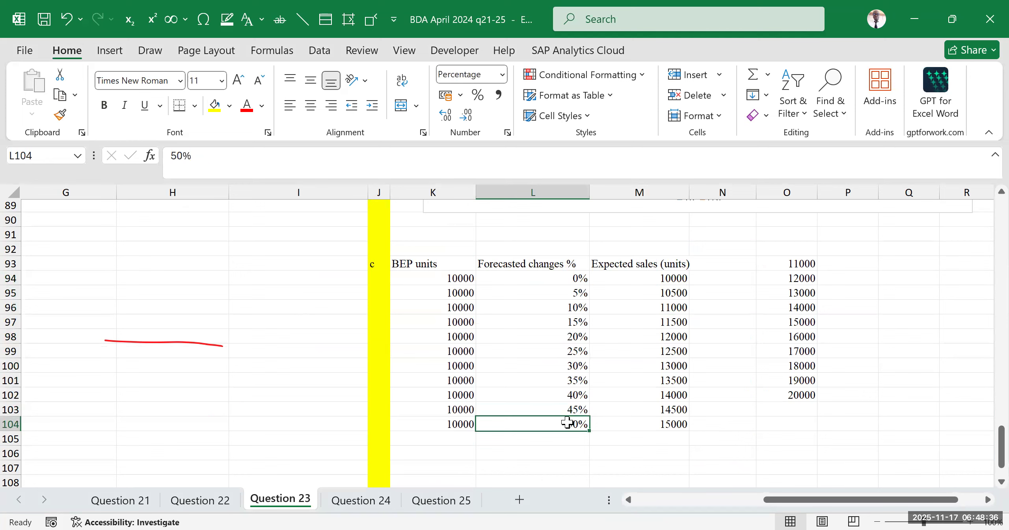
drag(658, 278, 661, 425)
Clear the pasted comparison units from O93:O102.
drag(804, 266, 790, 396)
key(Delete)
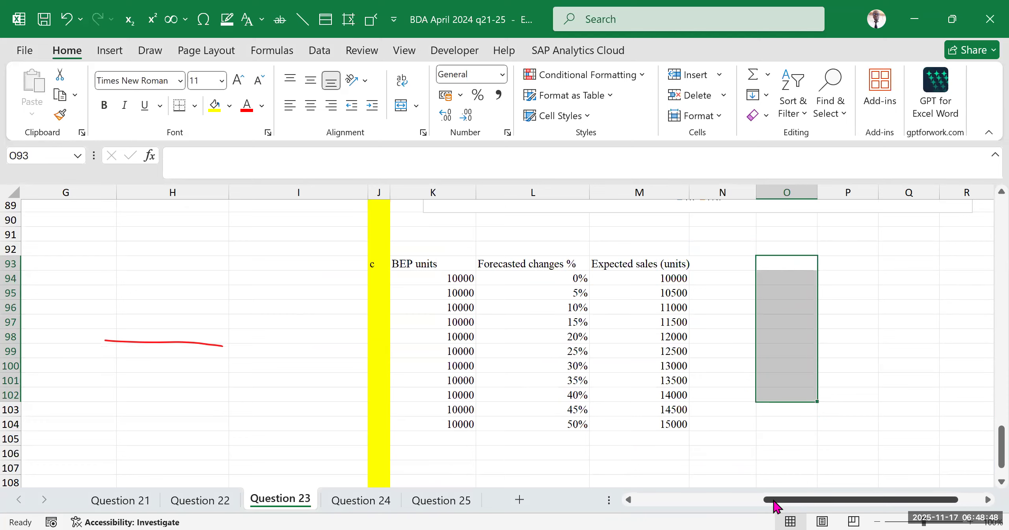
Reread which measures part (c) asks to plot: target revenue, target profit after tax and margin of safety.
drag(774, 506, 646, 506)
scroll(322, 333, up, 20)
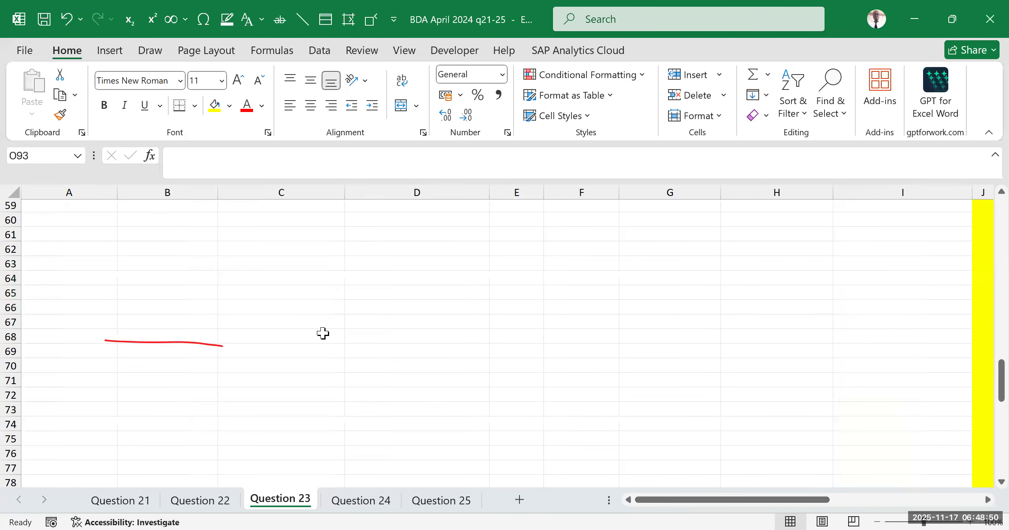
scroll(310, 331, up, 6)
scroll(545, 382, down, 3)
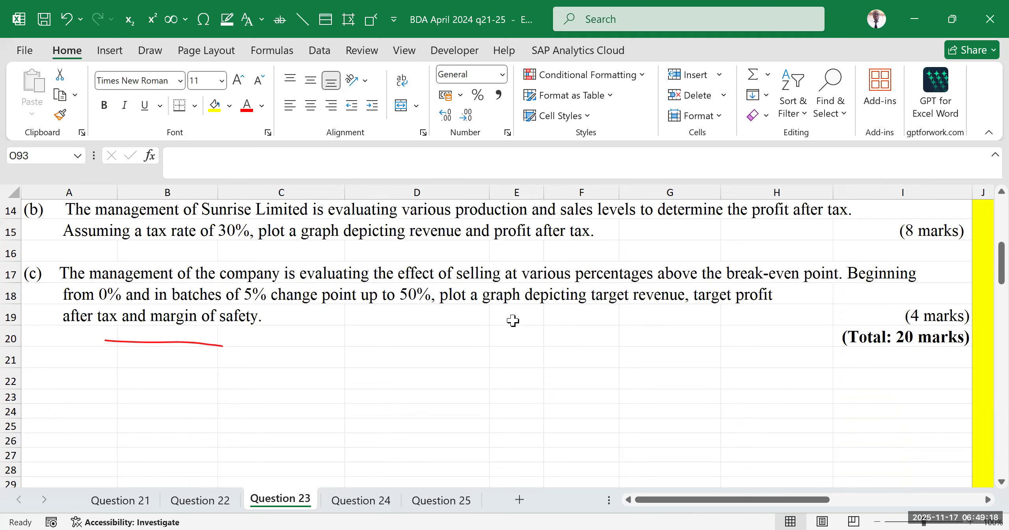
Return to the part (c) table and review the forecasted change percentages beside the expected sales units.
drag(747, 507, 867, 480)
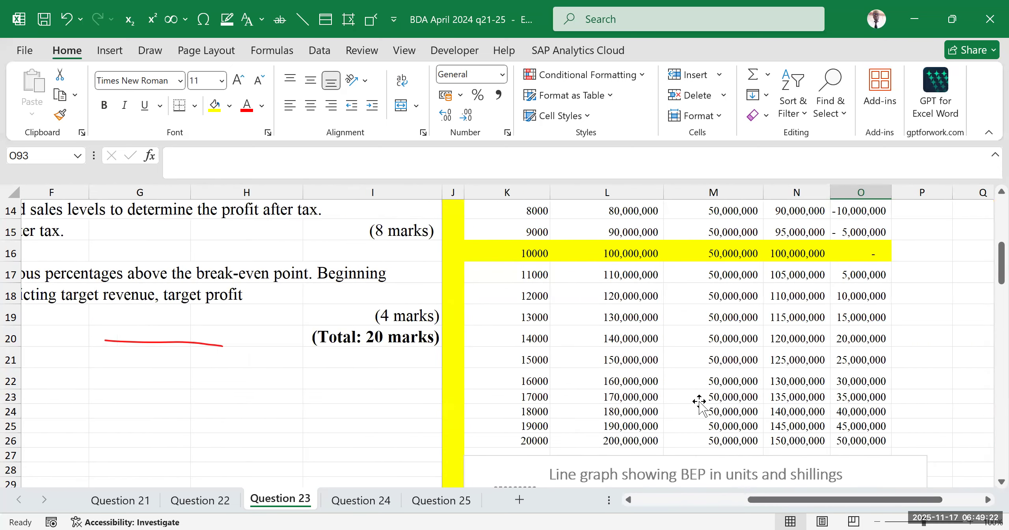
scroll(693, 399, down, 20)
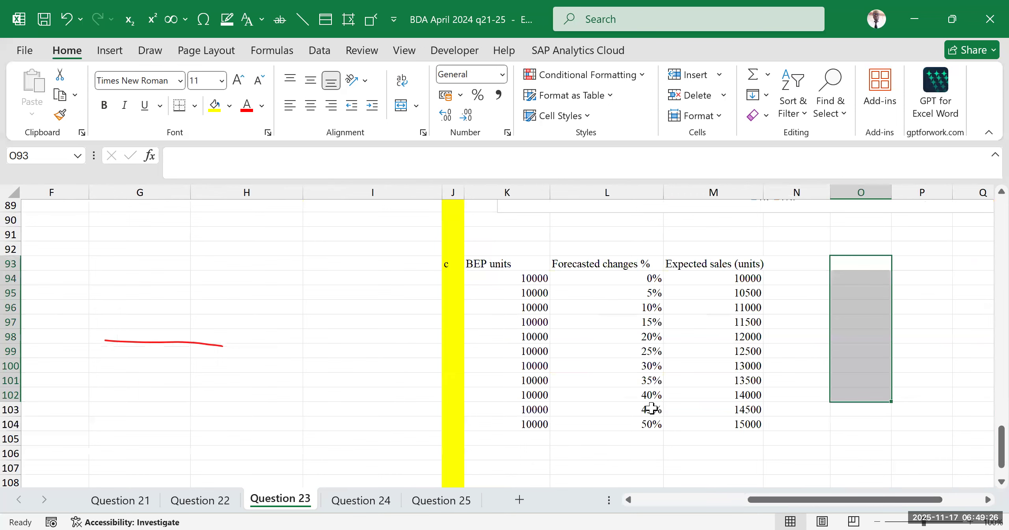
scroll(670, 404, down, 2)
scroll(833, 397, up, 3)
click(790, 353)
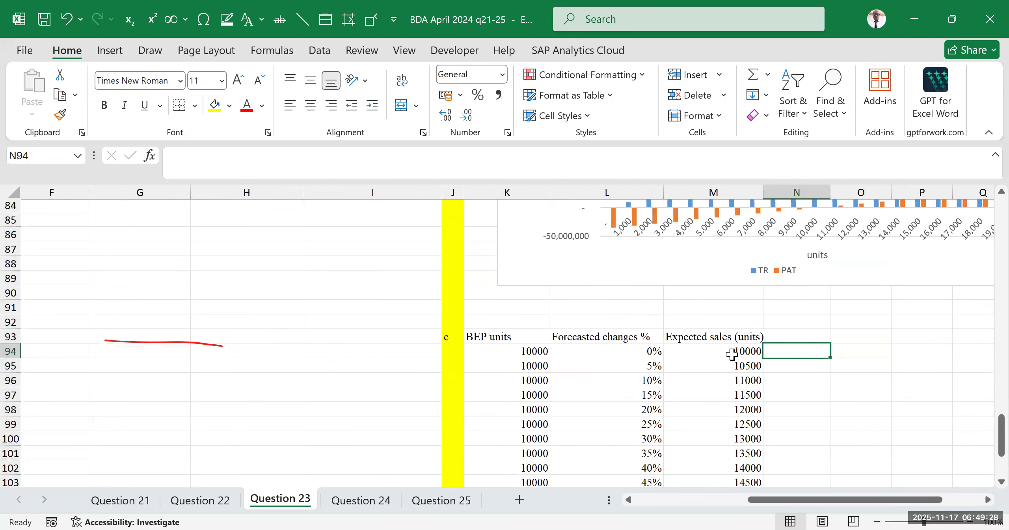
scroll(732, 354, down, 2)
click(727, 338)
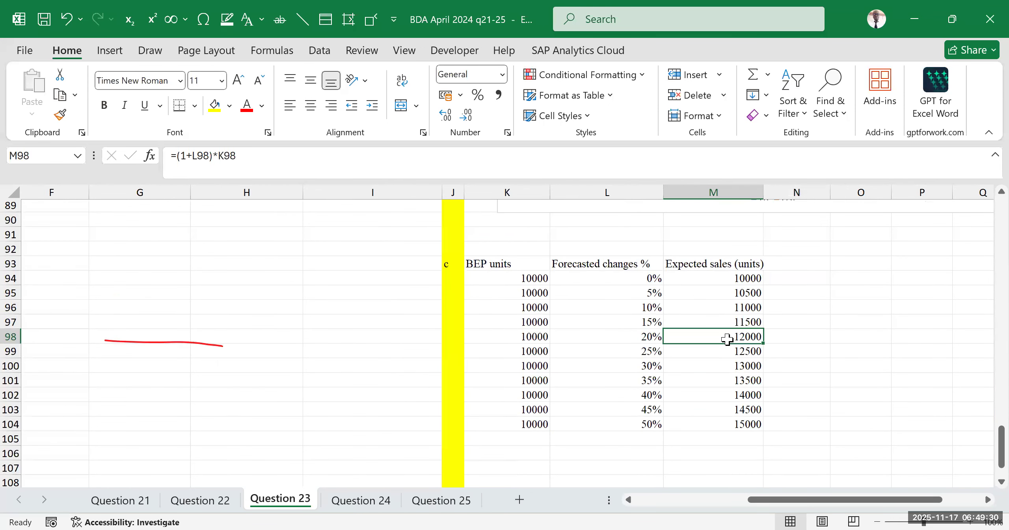
drag(613, 245, 612, 421)
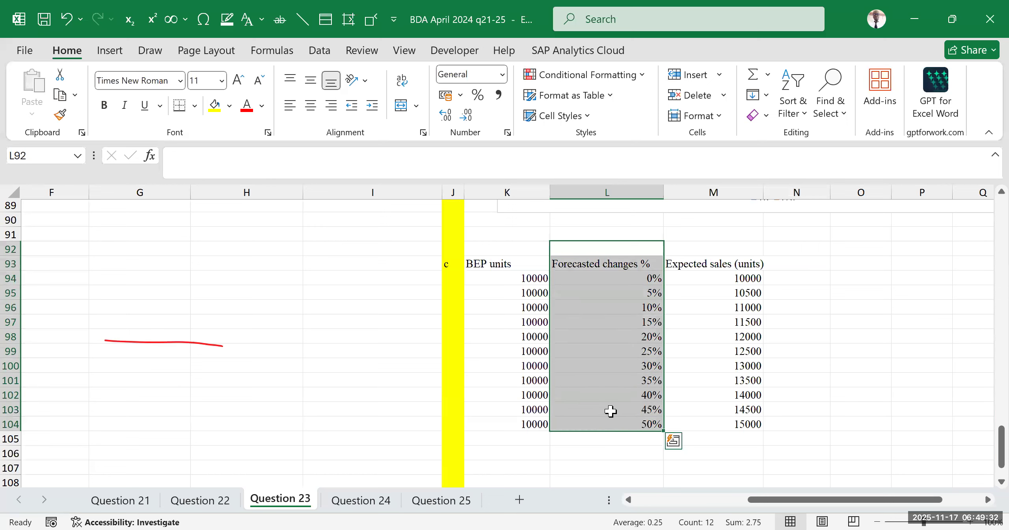
click(806, 322)
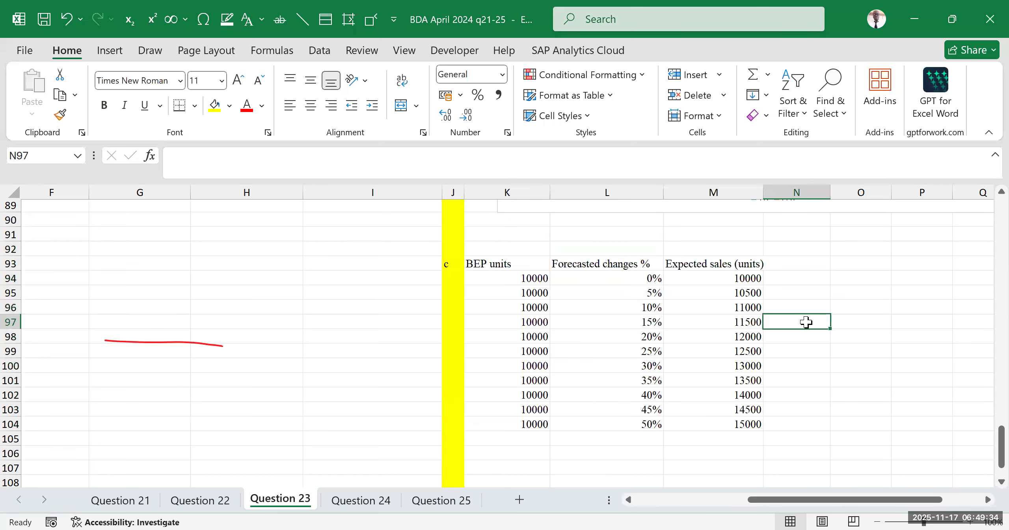
Compare the BEP units in column K with the expected sales units in column M, row by row from row 94.
click(516, 278)
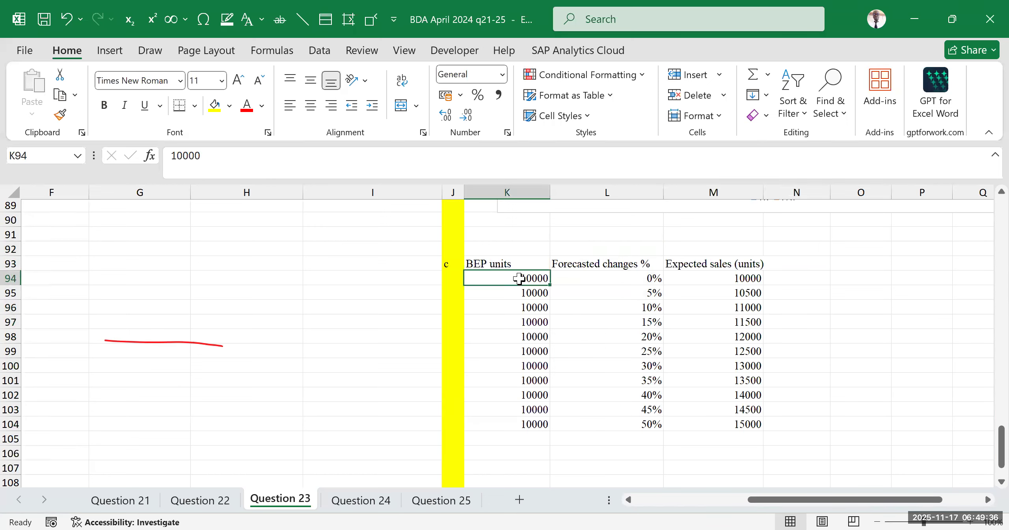
click(694, 280)
click(528, 294)
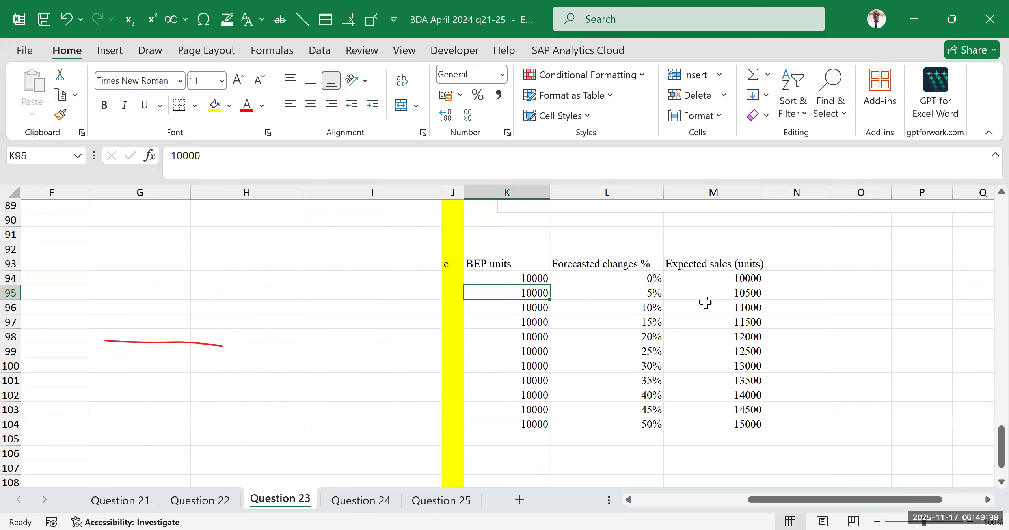
click(734, 295)
click(528, 308)
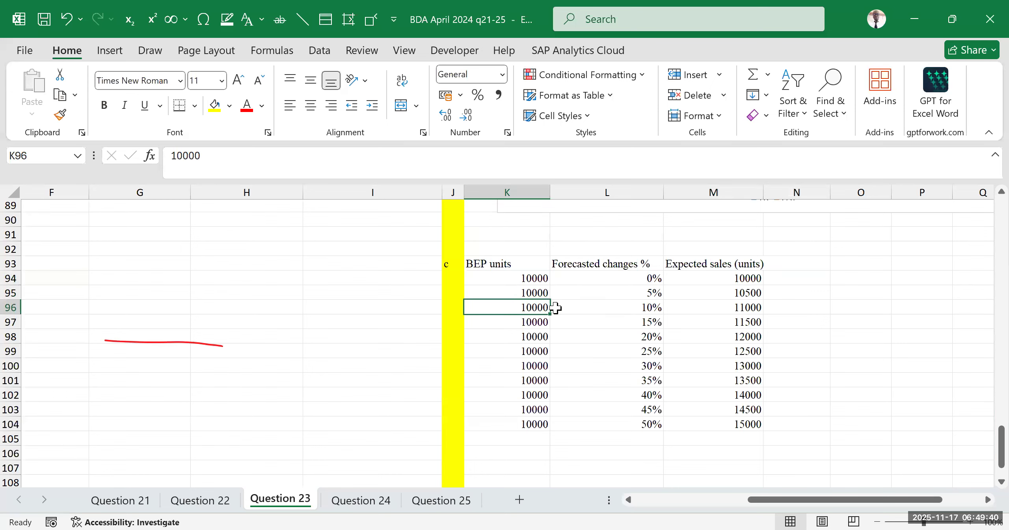
click(747, 312)
click(530, 324)
click(748, 336)
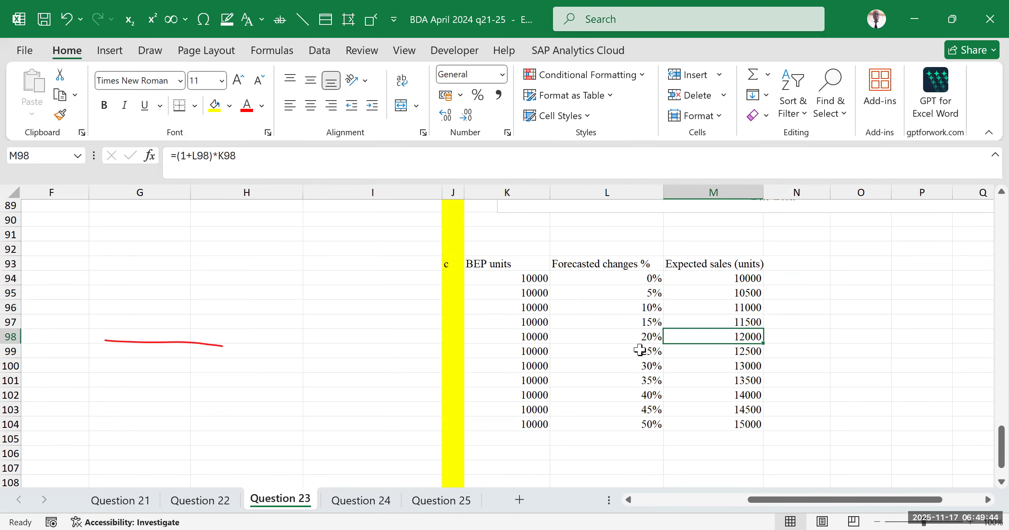
Add the column header "MOS (units)" in N93, beside the expected sales column.
click(796, 264)
text(MOS)
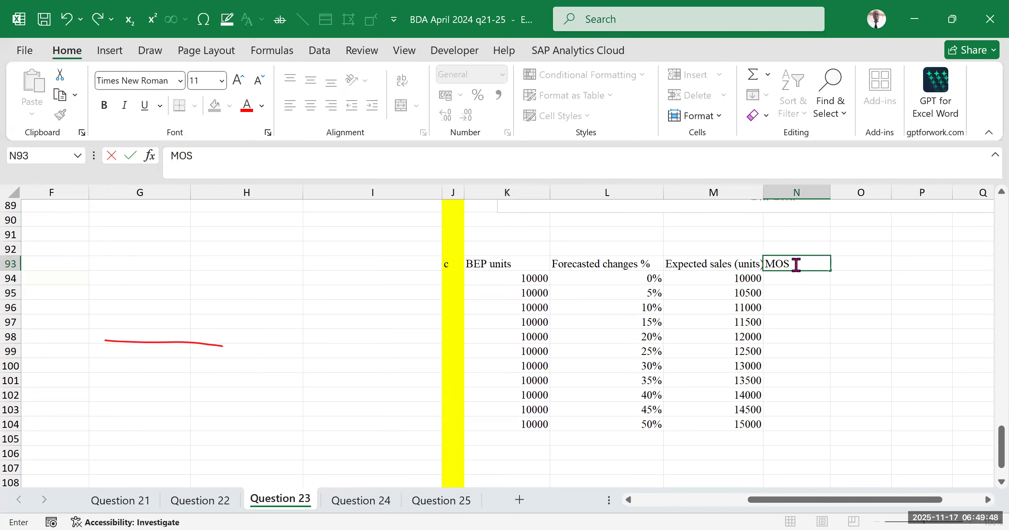
text( (units)
click(794, 277)
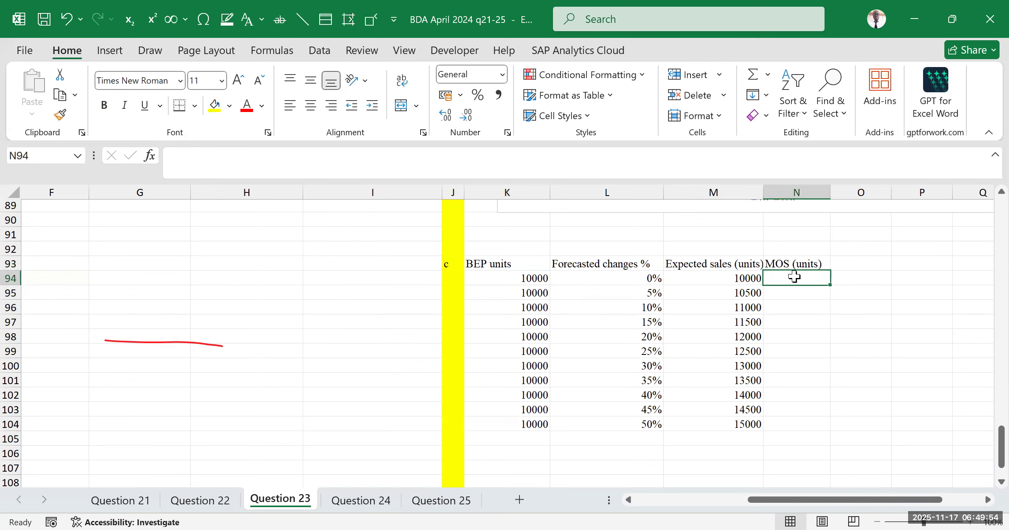
Try calculating the margin of safety in N94 as BEP units minus expected sales, =K94-M94.
text(=)
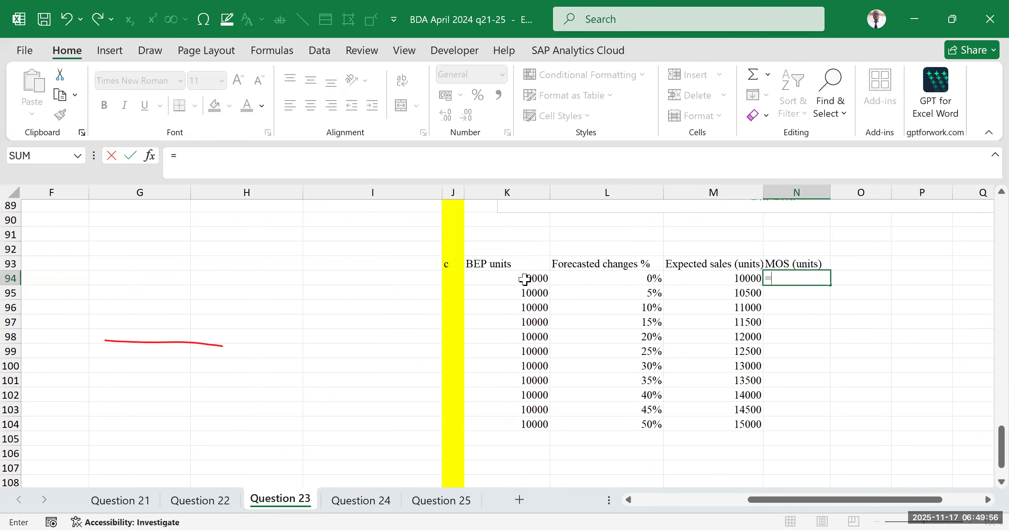
click(524, 277)
text(-)
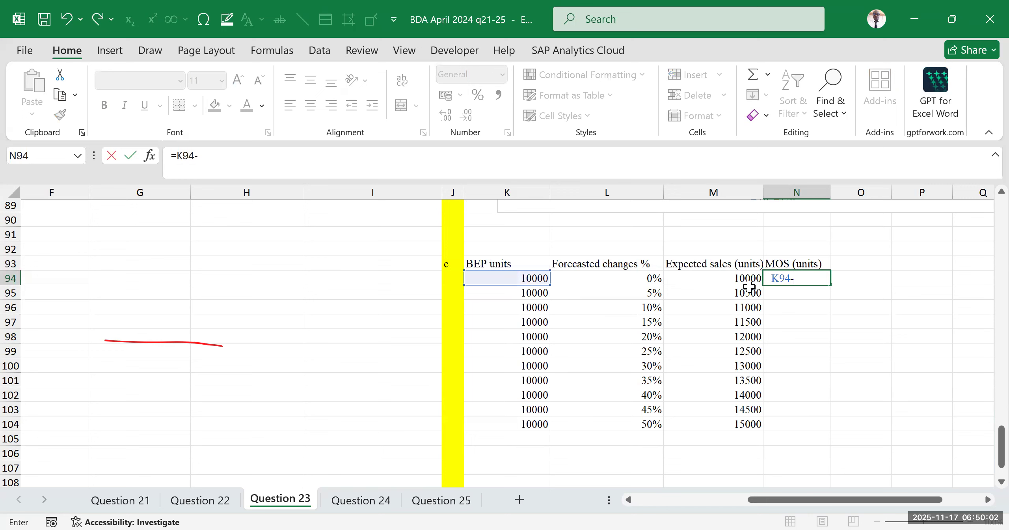
click(734, 278)
key(Return)
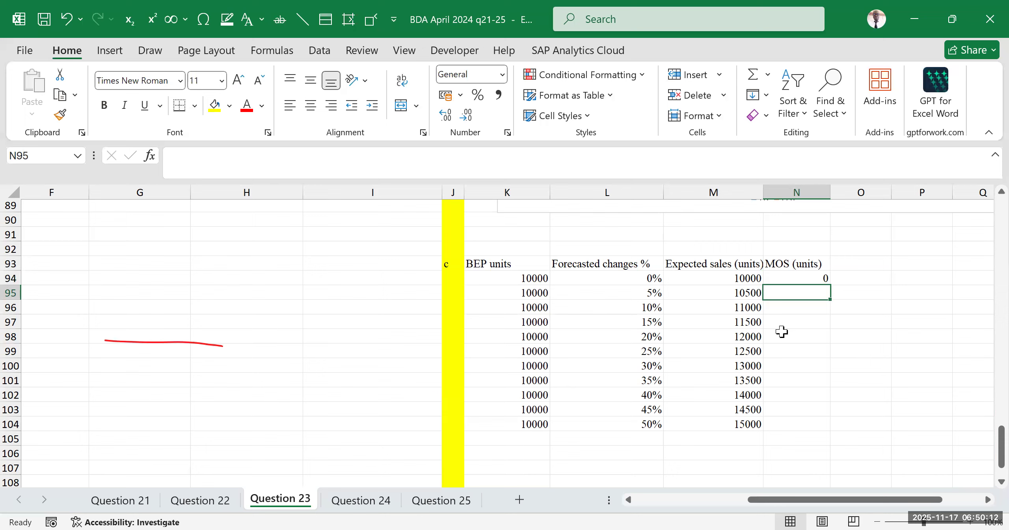
Try the same BEP-minus-sales calculation in N95 with =K95-M95 and inspect its formula.
text(=)
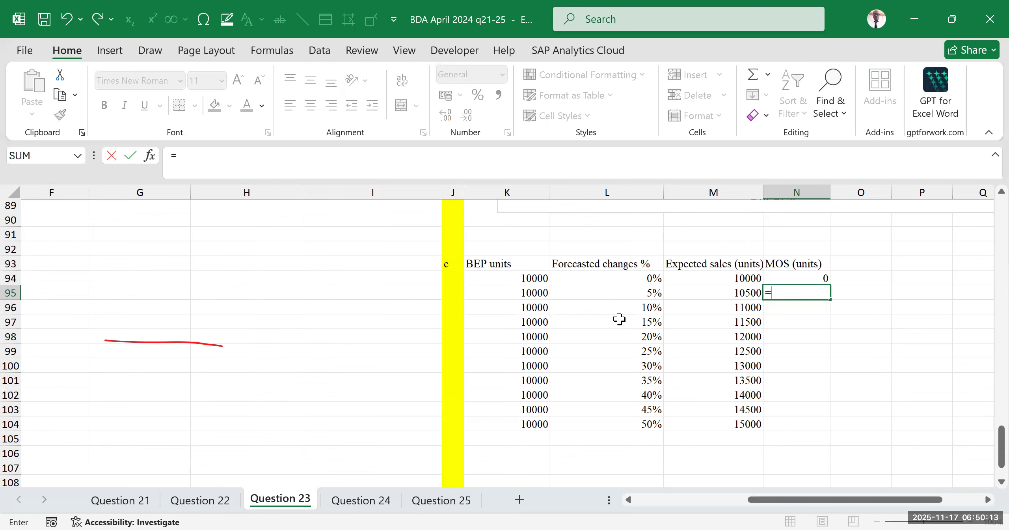
click(519, 293)
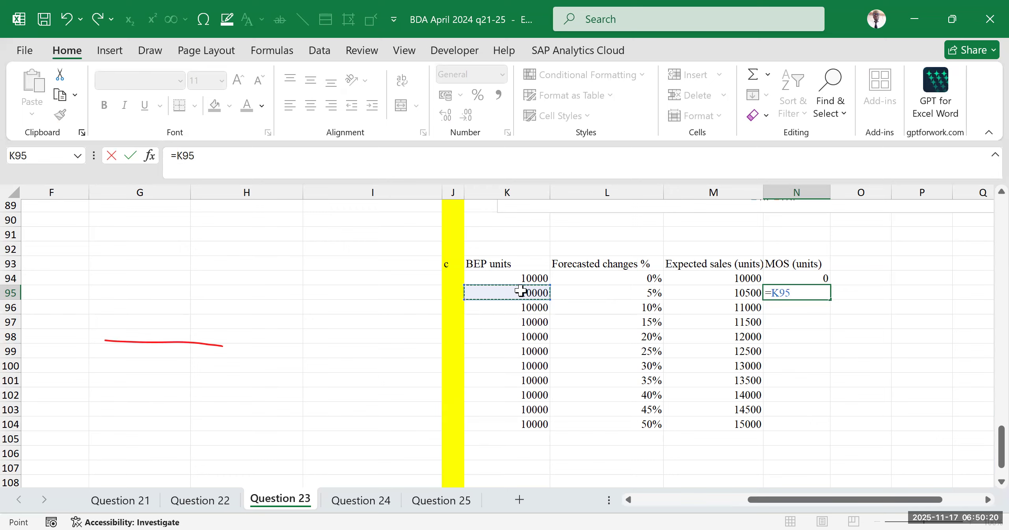
text(-)
click(720, 293)
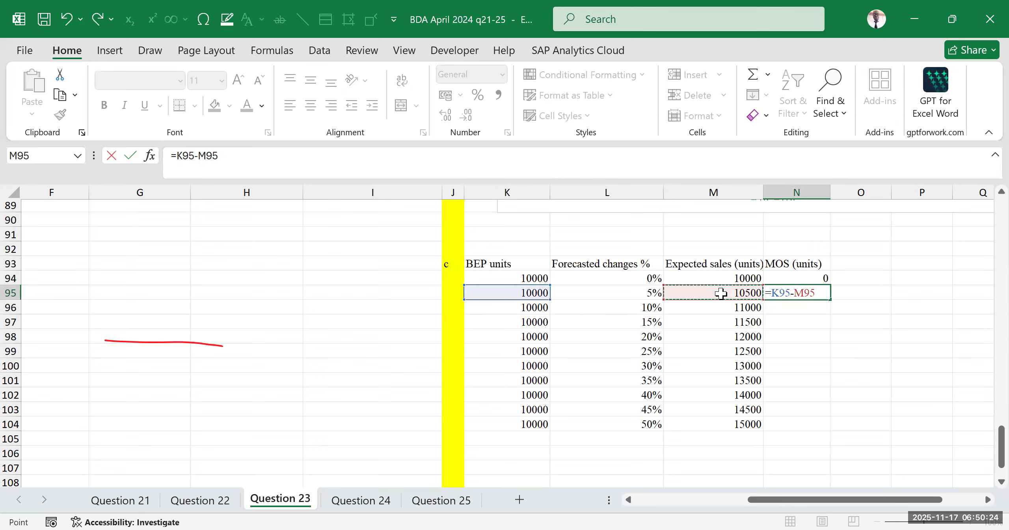
key(Return)
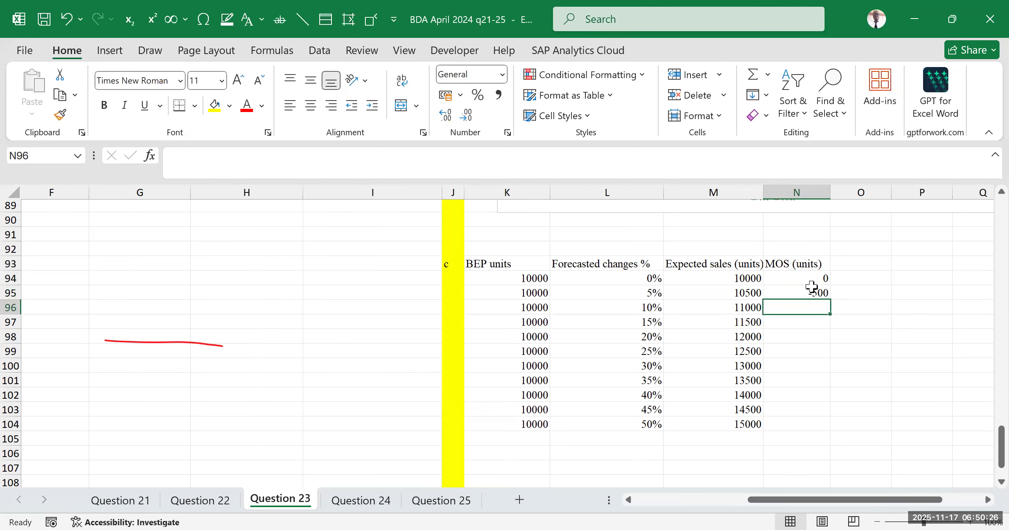
click(811, 293)
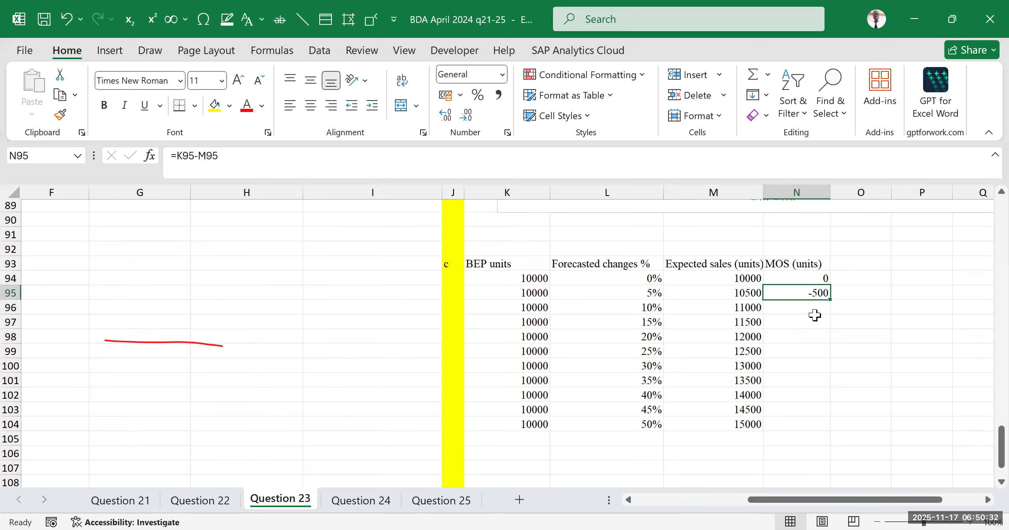
Replace the N94 formula with expected sales minus BEP units, =M94-K94, and fill it down to N95.
click(796, 278)
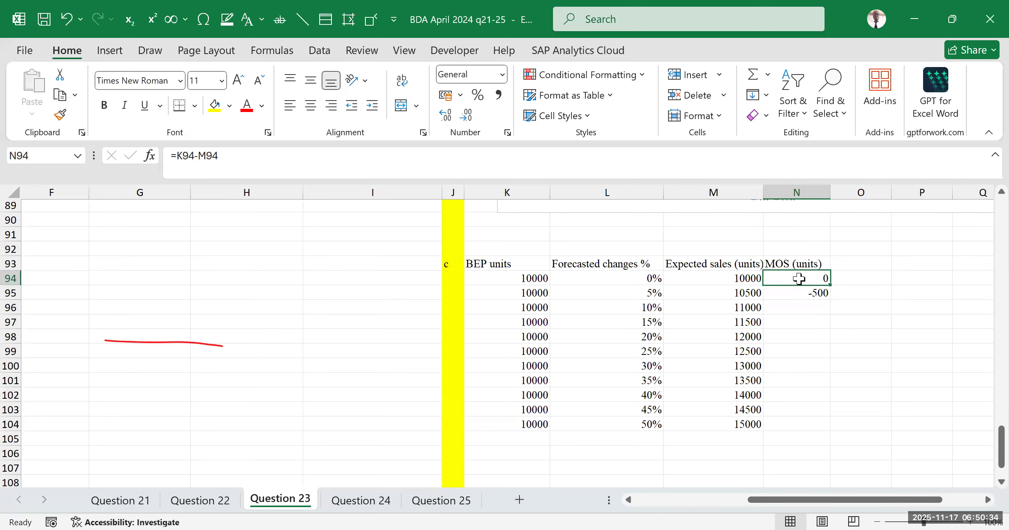
text(=)
click(731, 278)
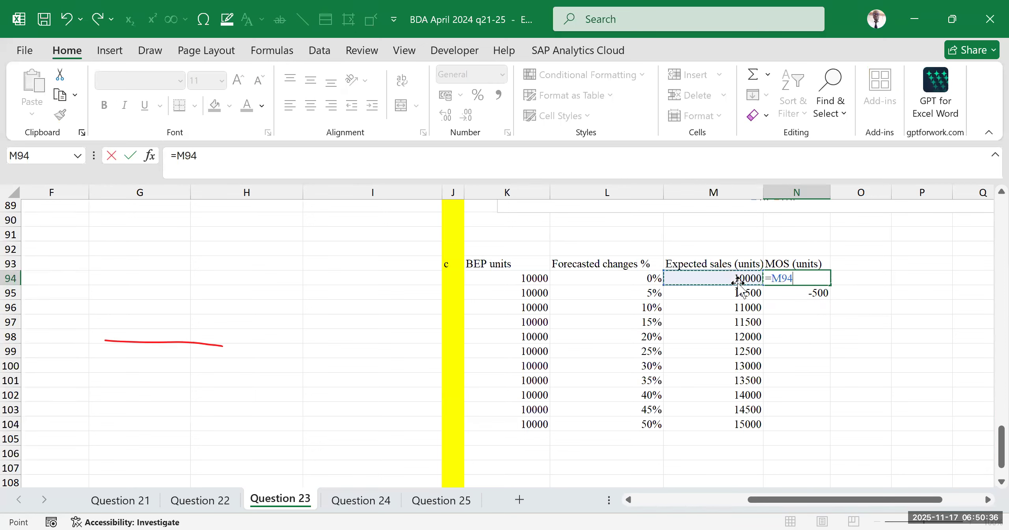
text(-)
click(523, 280)
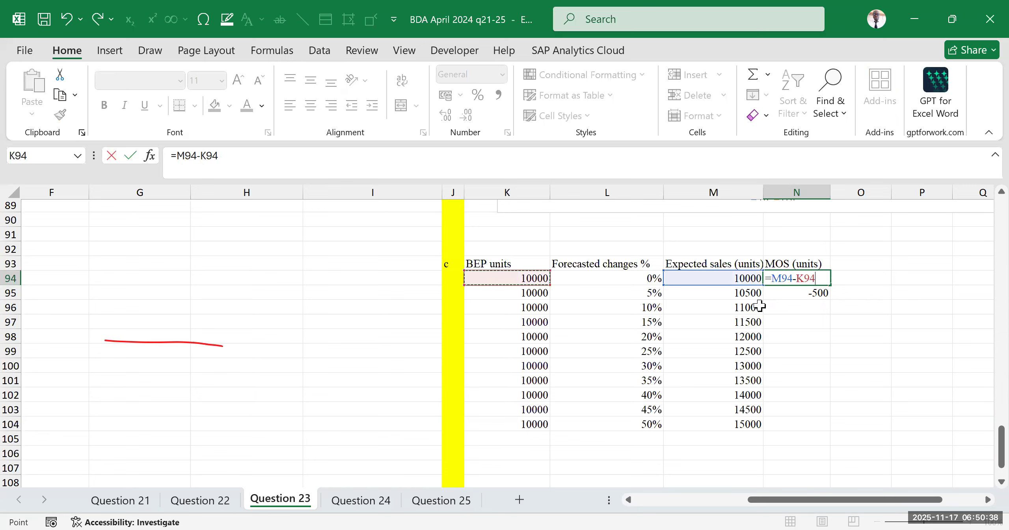
key(Return)
click(807, 276)
drag(830, 285, 838, 297)
click(878, 282)
click(819, 293)
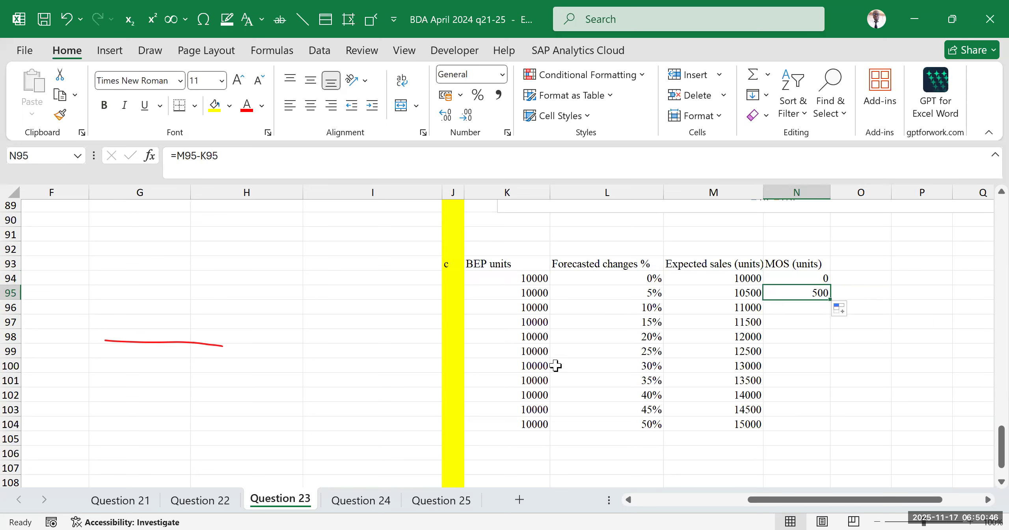
Extend the margin of safety formula from N95 into N96 for the 10% change row.
click(623, 307)
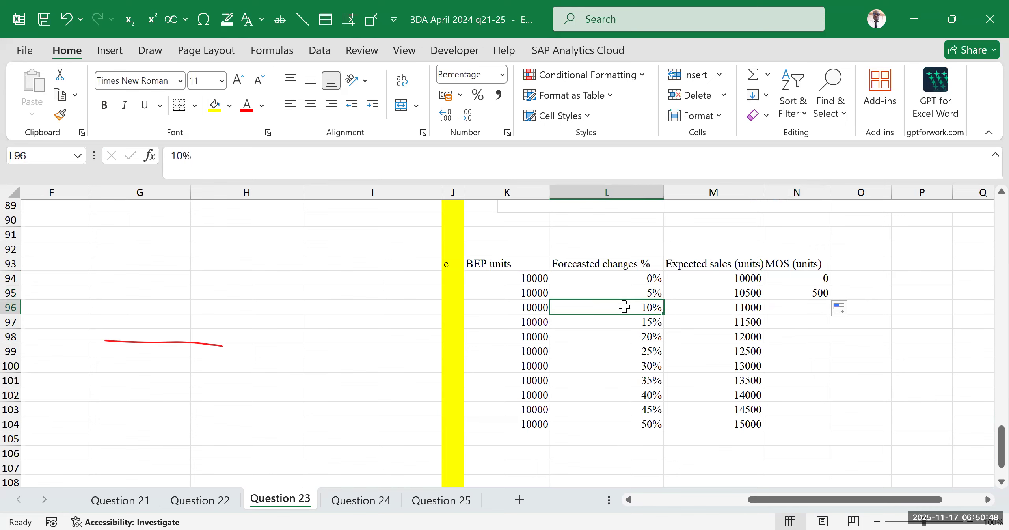
click(820, 293)
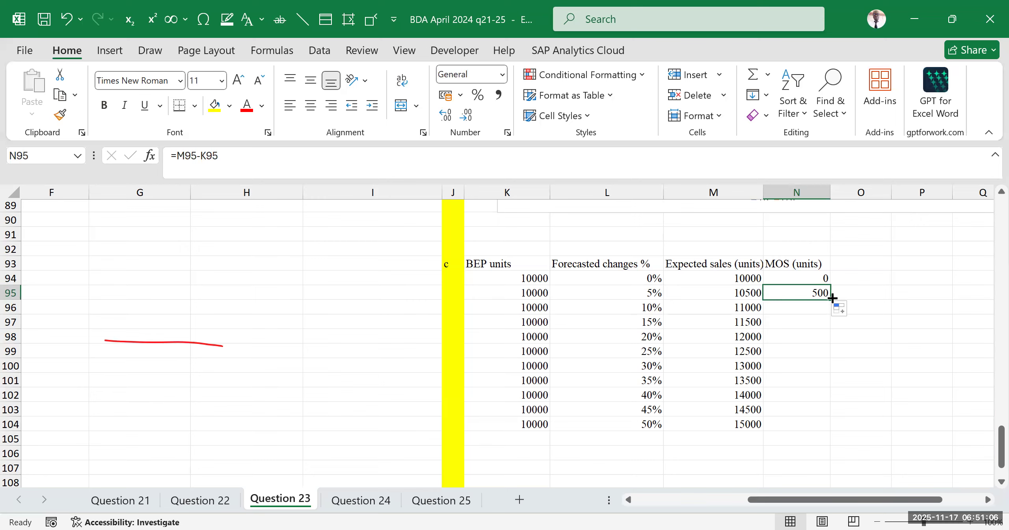
drag(832, 297, 833, 315)
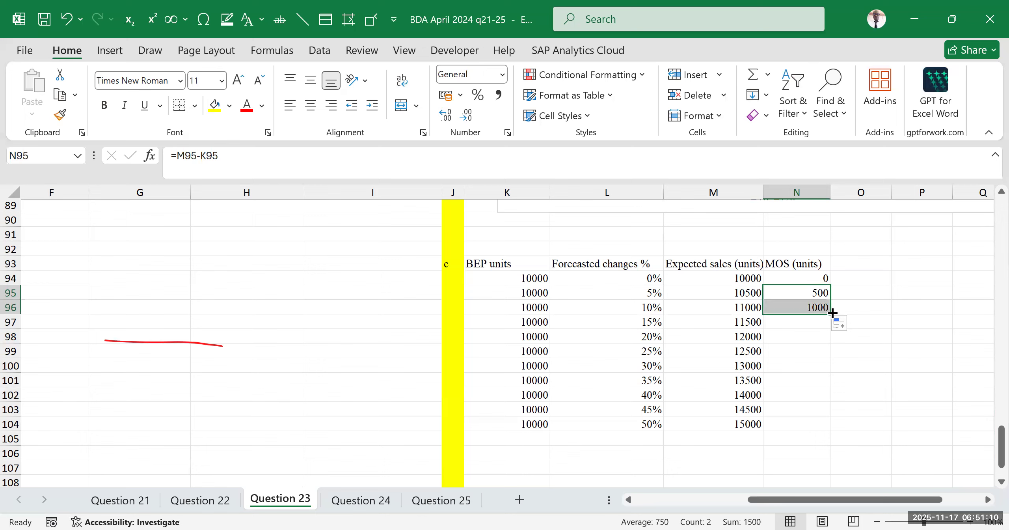
click(813, 307)
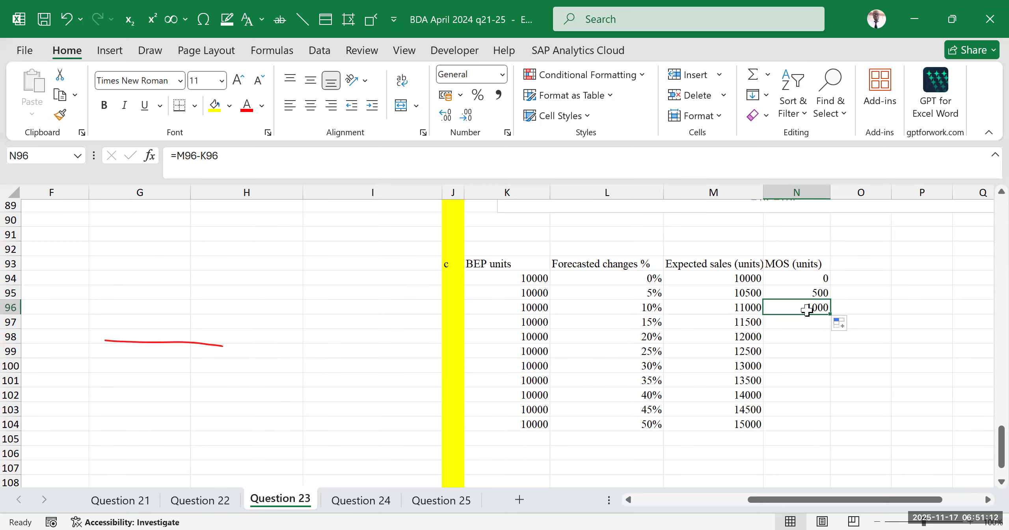
click(857, 289)
Fill the margin of safety formula from N96 down through N104.
drag(809, 280, 807, 309)
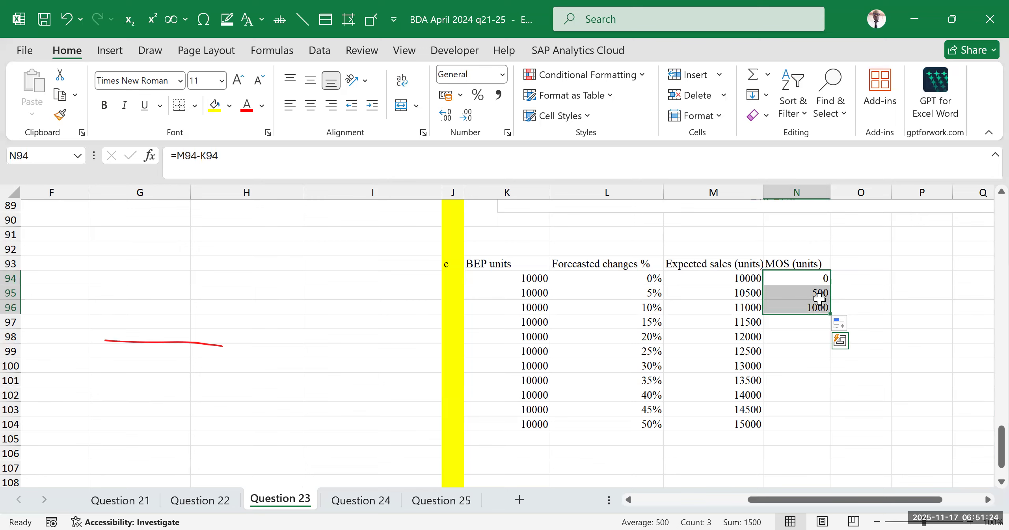
click(897, 297)
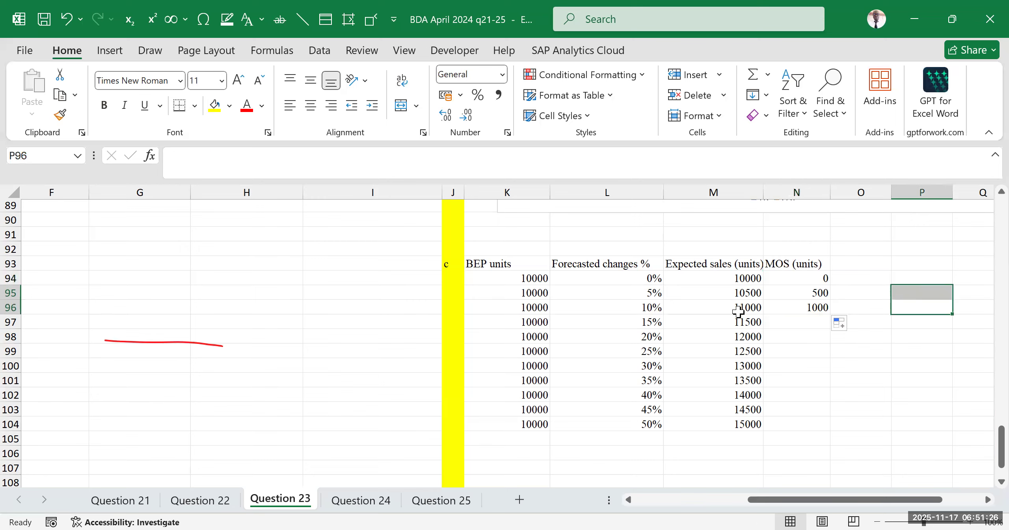
click(821, 307)
drag(830, 314, 826, 423)
click(902, 349)
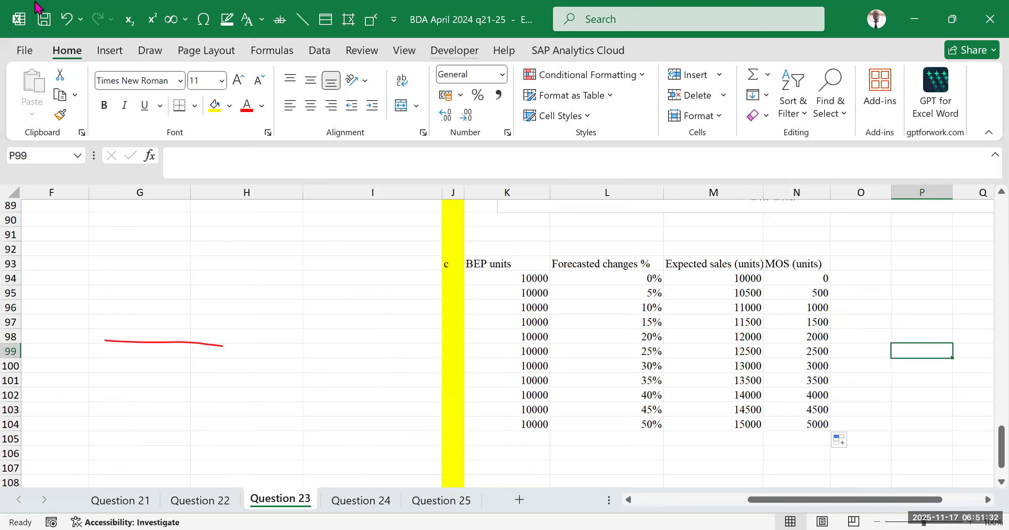
Review the margin of safety units in N95:N104 and the expected sales units they are based on.
click(865, 344)
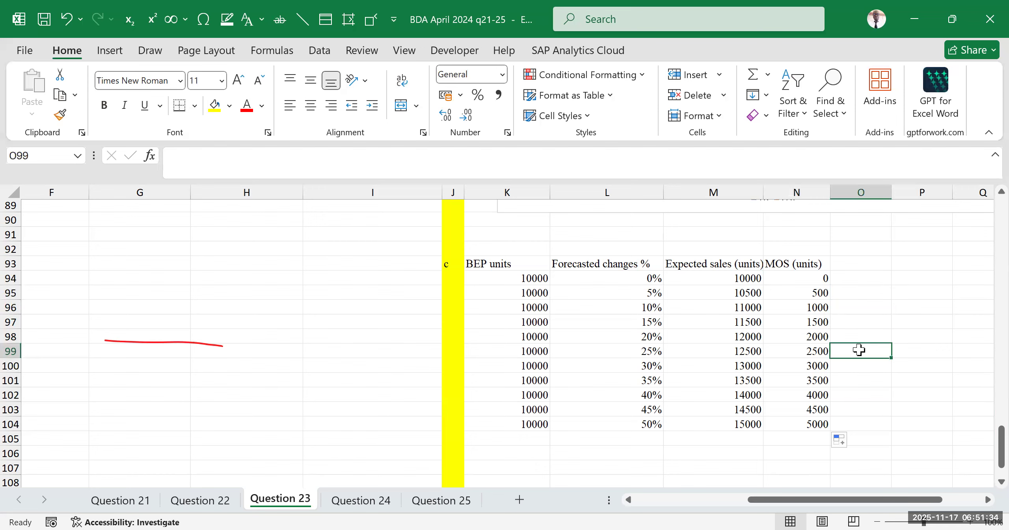
click(851, 294)
click(954, 252)
drag(826, 295, 816, 423)
click(908, 332)
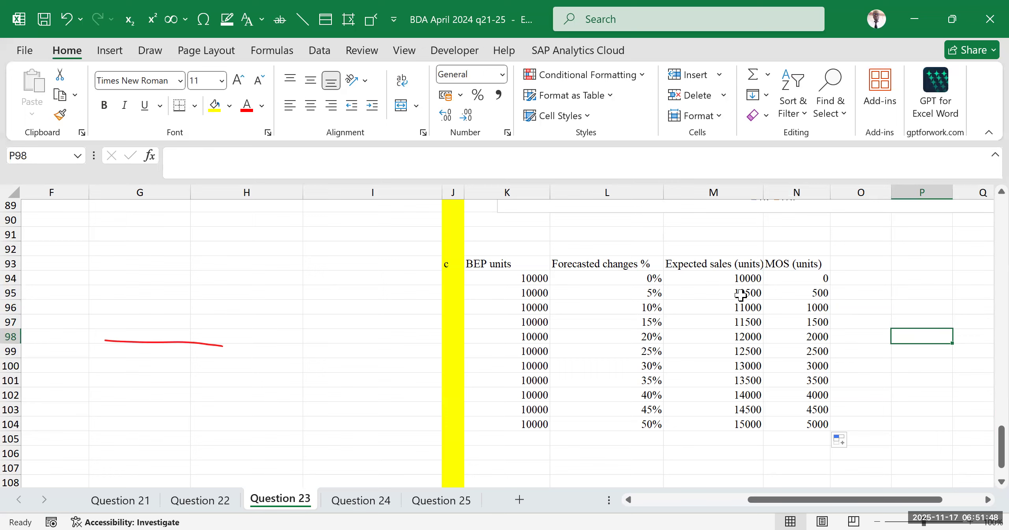
drag(704, 264, 704, 310)
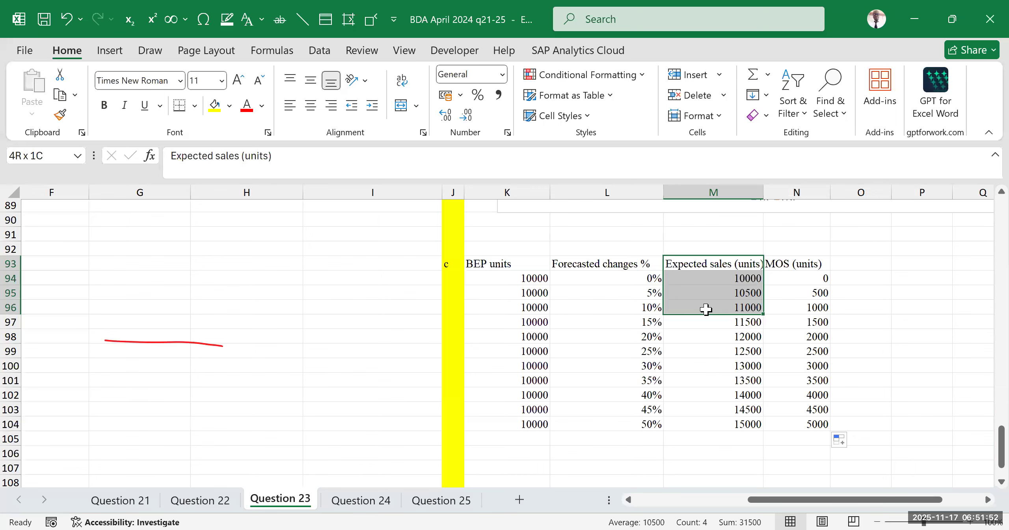
drag(705, 309, 705, 303)
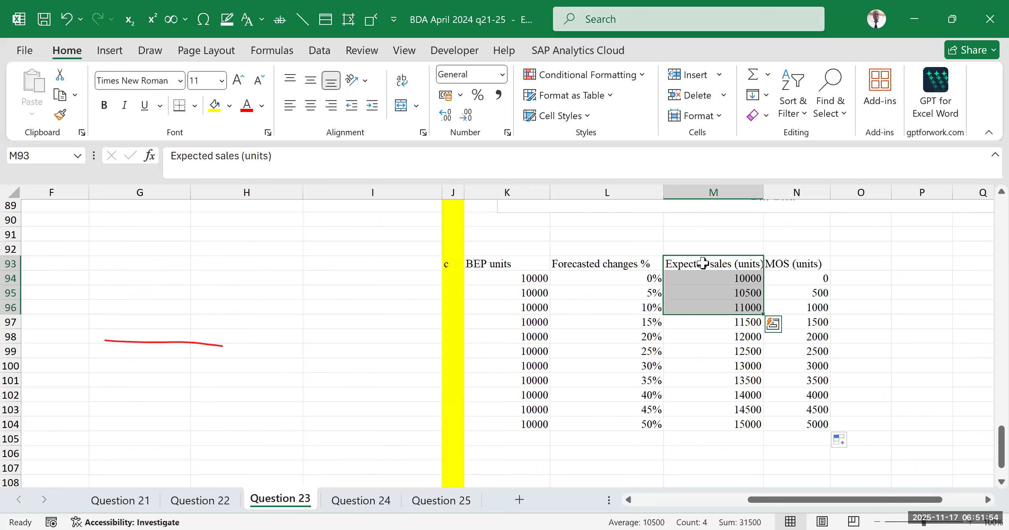
Review the forecasted change percentages in column L and the expected sales units in column M.
click(867, 251)
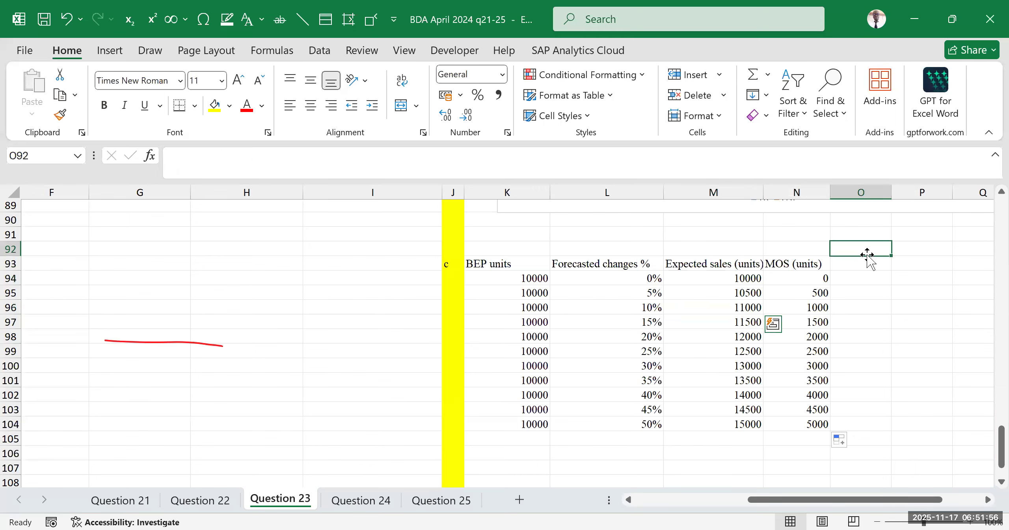
drag(633, 279, 631, 414)
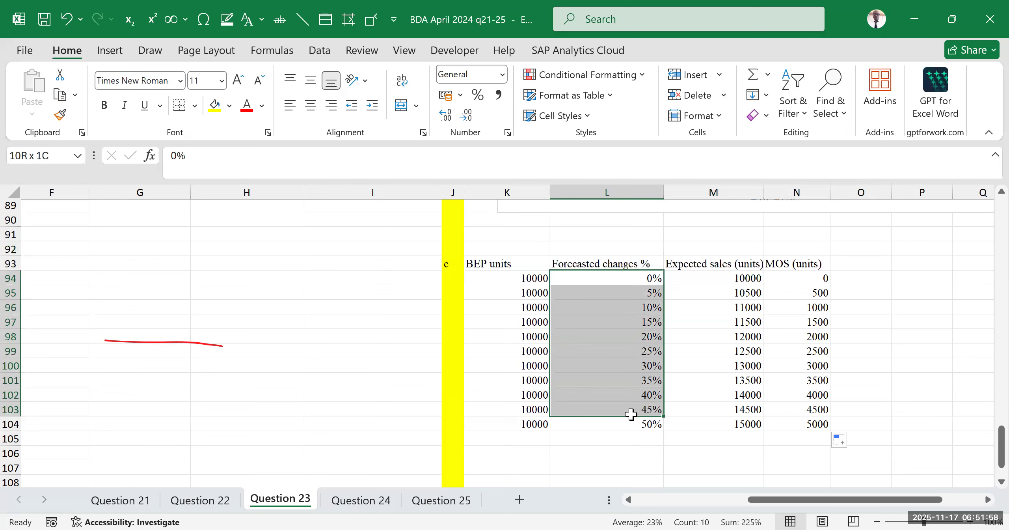
drag(724, 268, 720, 321)
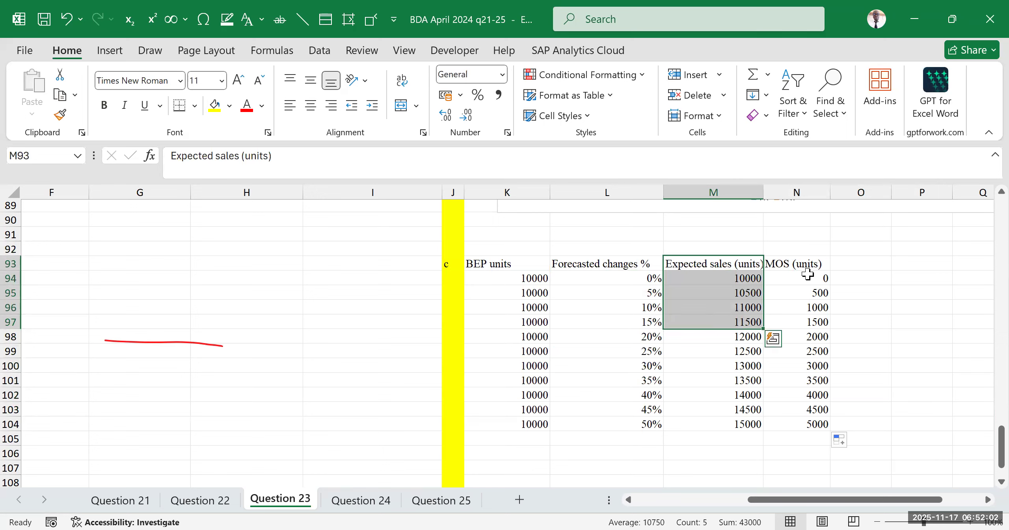
click(862, 331)
click(860, 264)
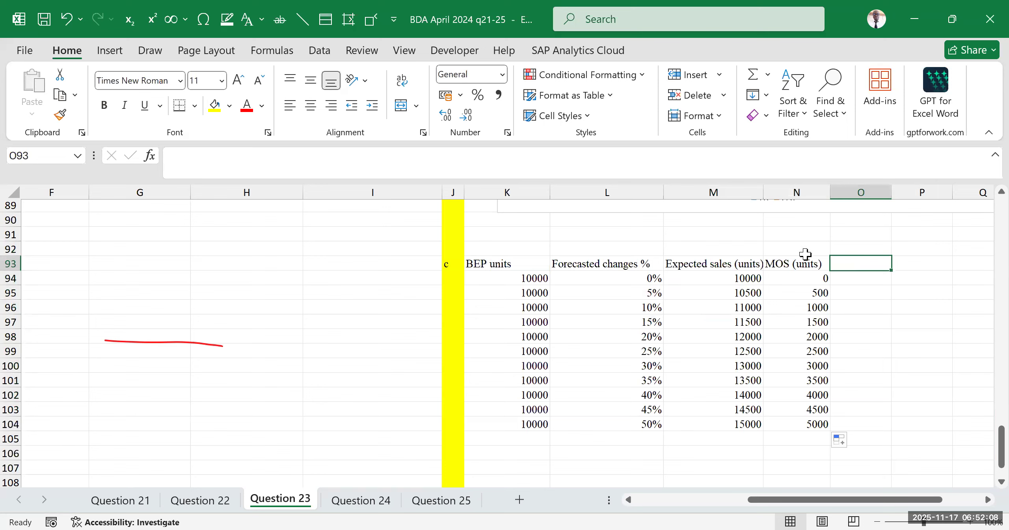
Move the MOS (units) column from N93:N104 into column O, leaving column N empty.
drag(796, 249, 830, 417)
drag(799, 264, 796, 426)
drag(836, 324, 838, 327)
Add the header "Expected/target sales (shs)" in N93 beside the expected sales units and widen column N to fit it.
drag(694, 263, 712, 430)
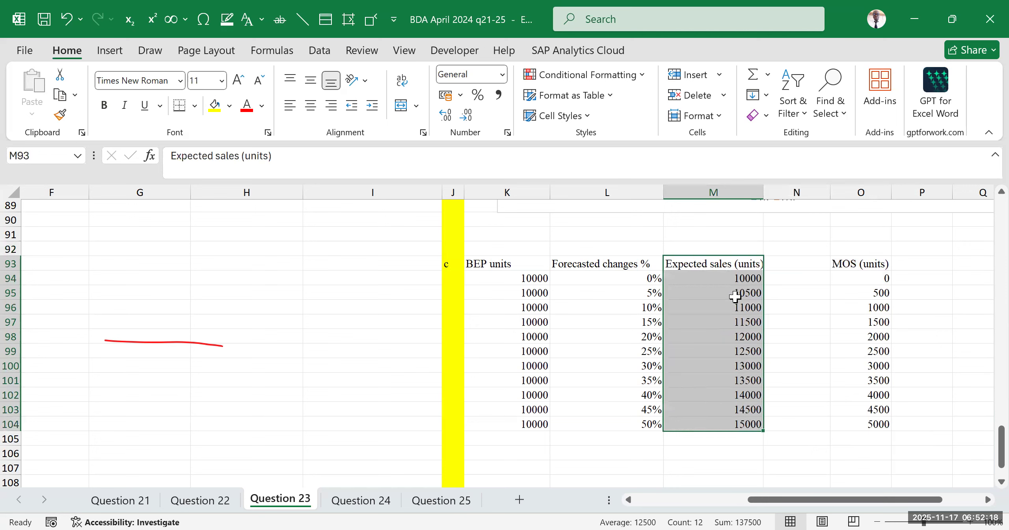
click(789, 263)
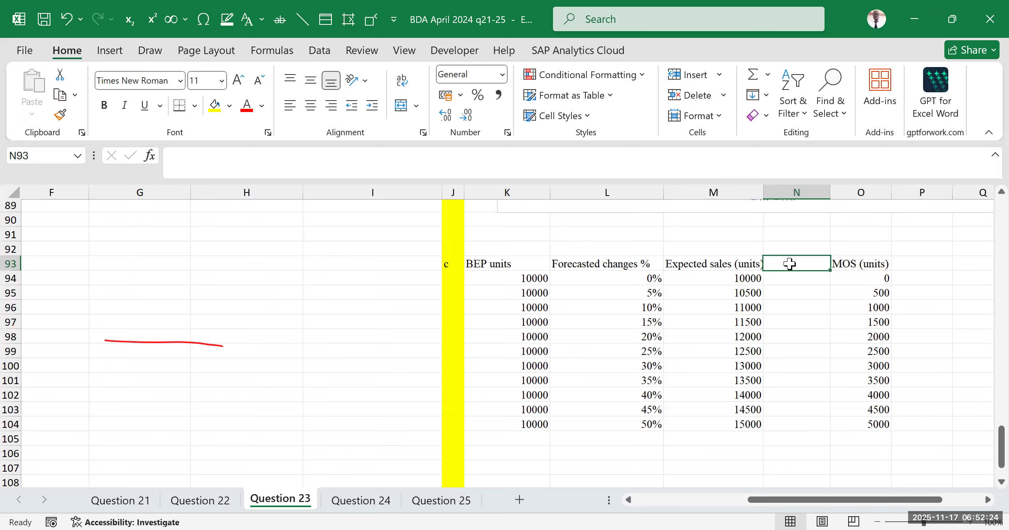
text(Expected)
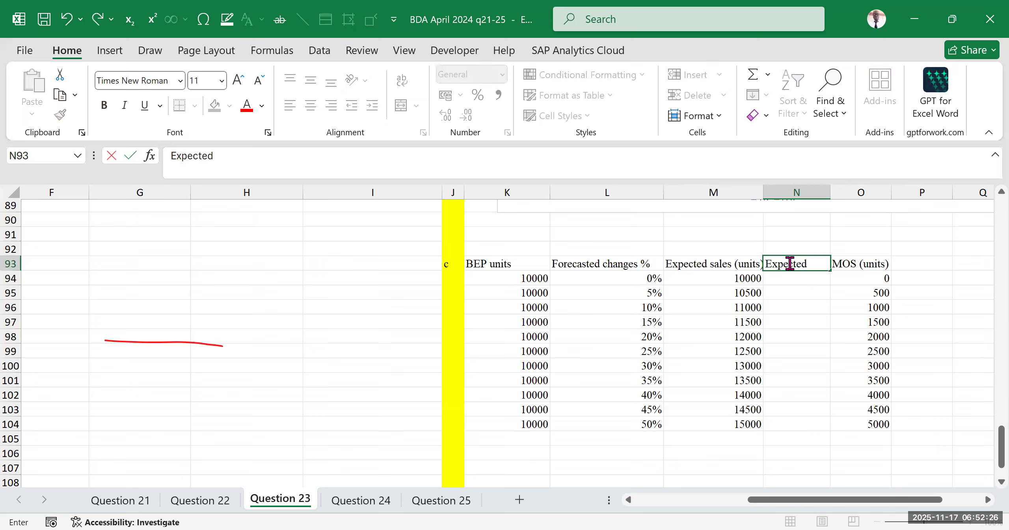
text(/target)
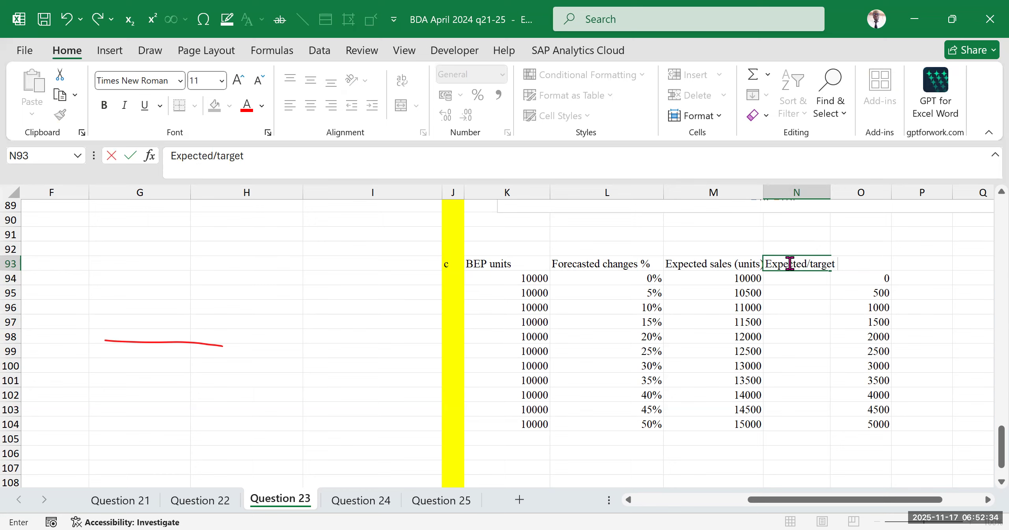
text(sales (shs))
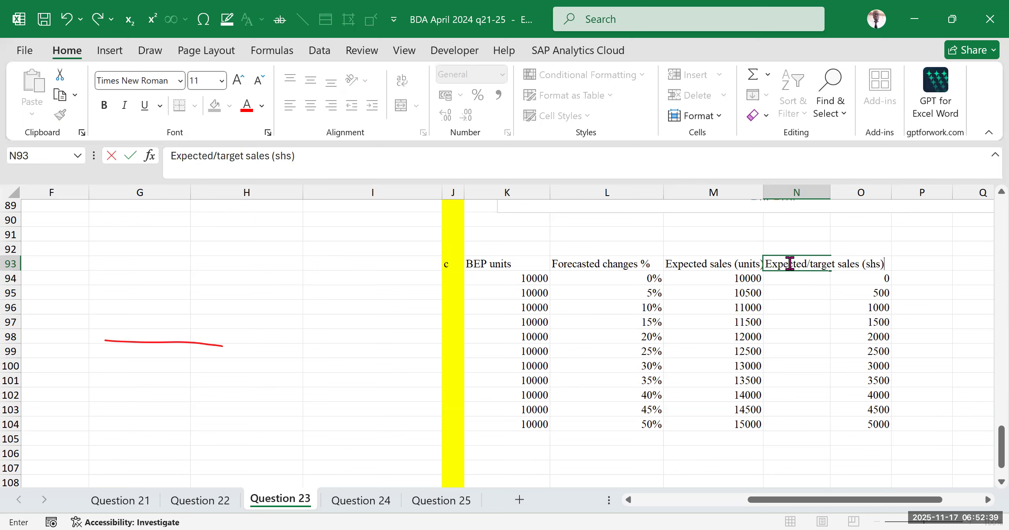
click(923, 322)
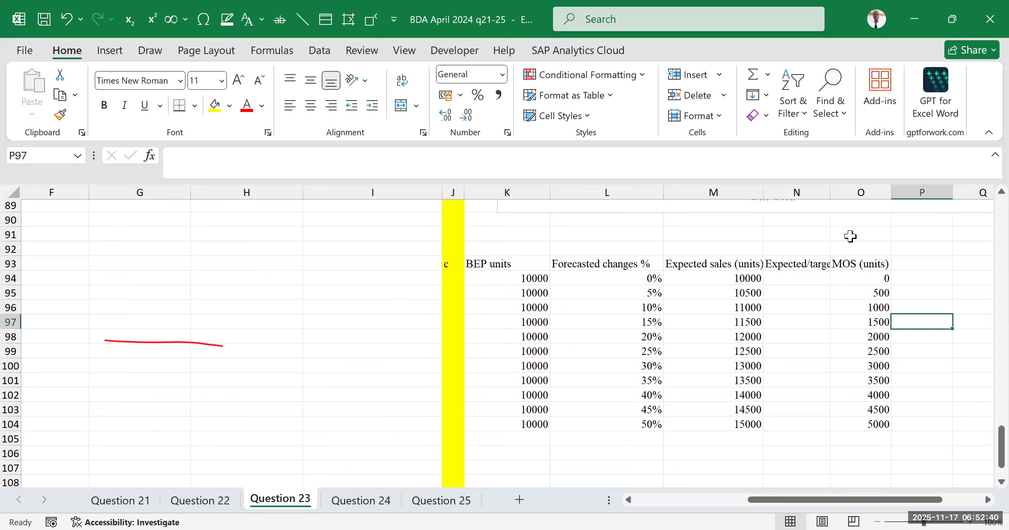
double_click(831, 192)
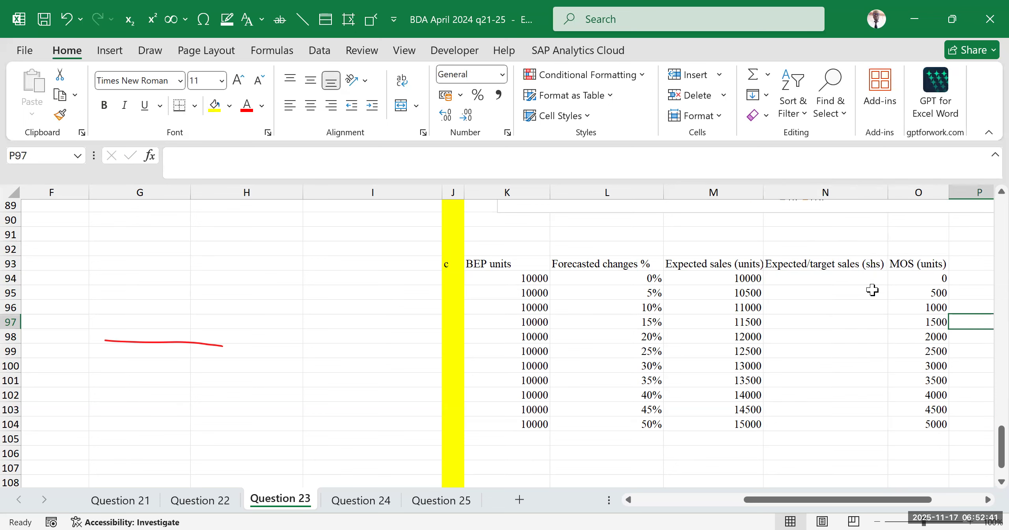
Enter a formula in N94 multiplying the expected sales units by the selling price per unit, =M94*C6.
click(804, 281)
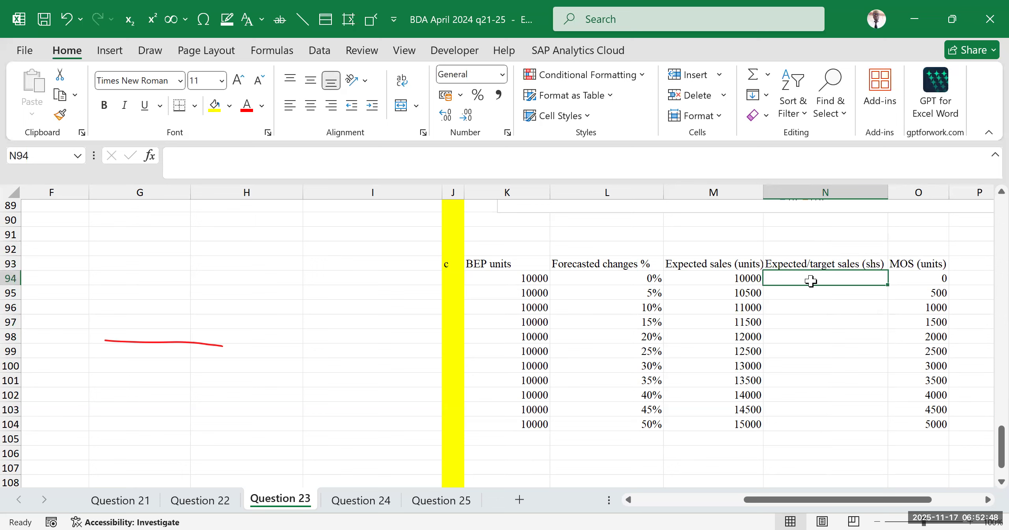
text(=)
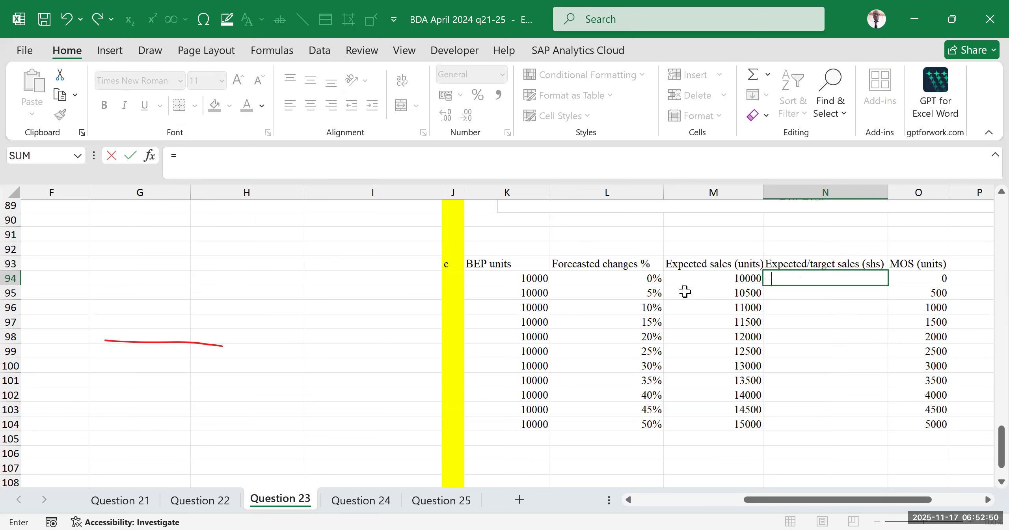
click(707, 278)
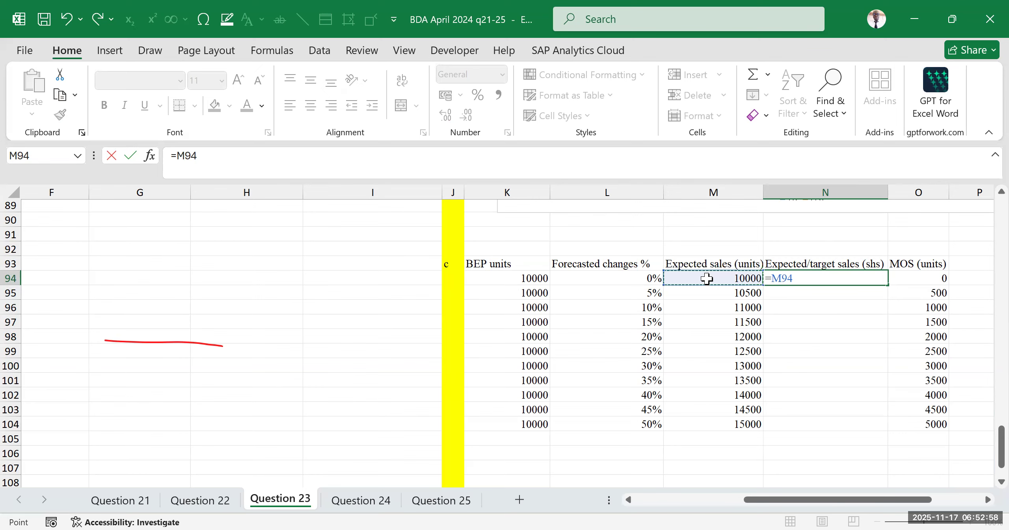
text(*)
scroll(668, 300, up, 12)
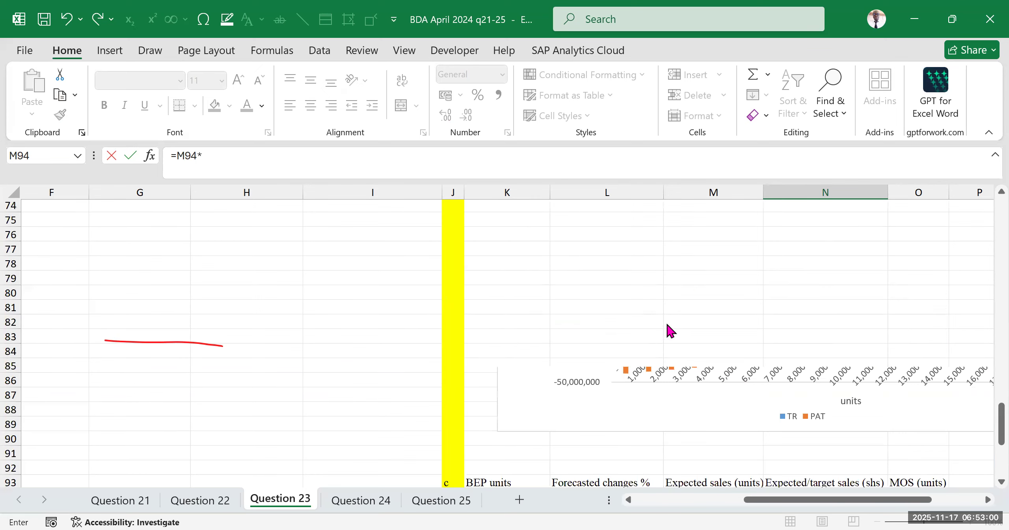
drag(758, 500, 450, 471)
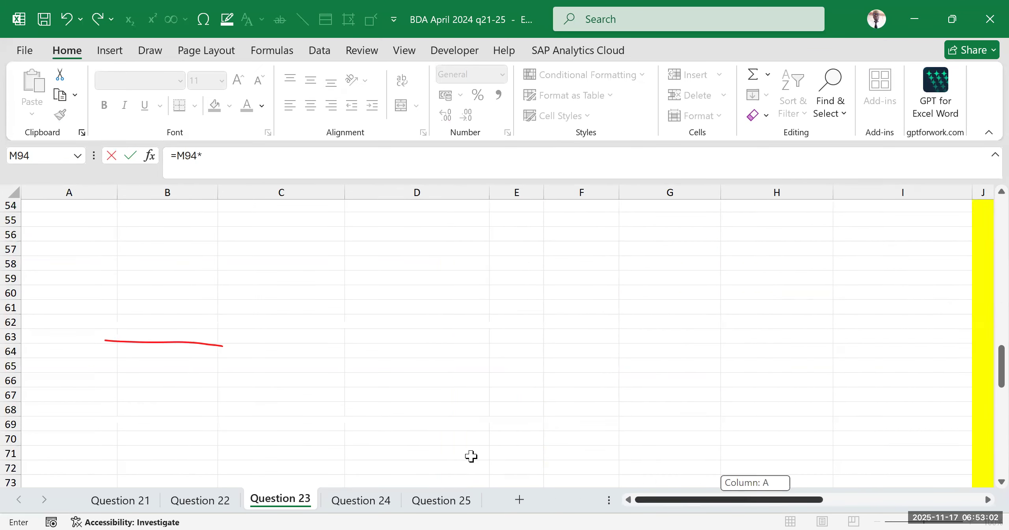
scroll(464, 404, up, 18)
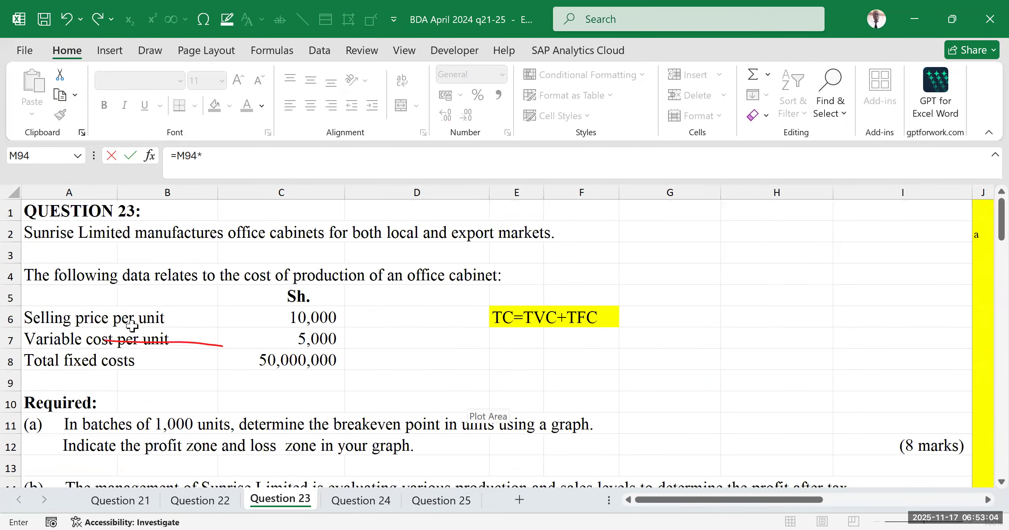
click(277, 317)
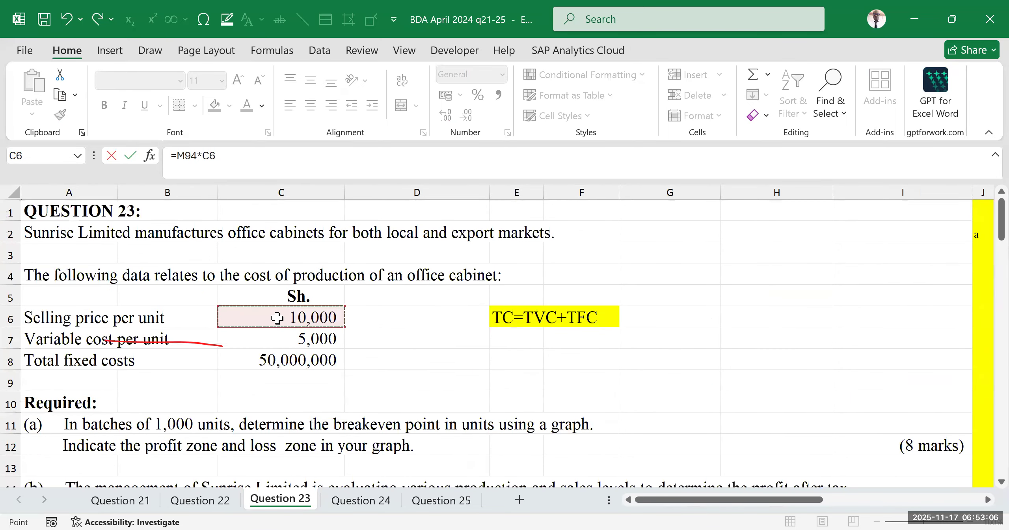
key(Escape)
Make the selling price reference in N94 absolute, =M94*$C$6, and fill the formula down through N104.
scroll(832, 357, up, 2)
click(898, 309)
click(227, 155)
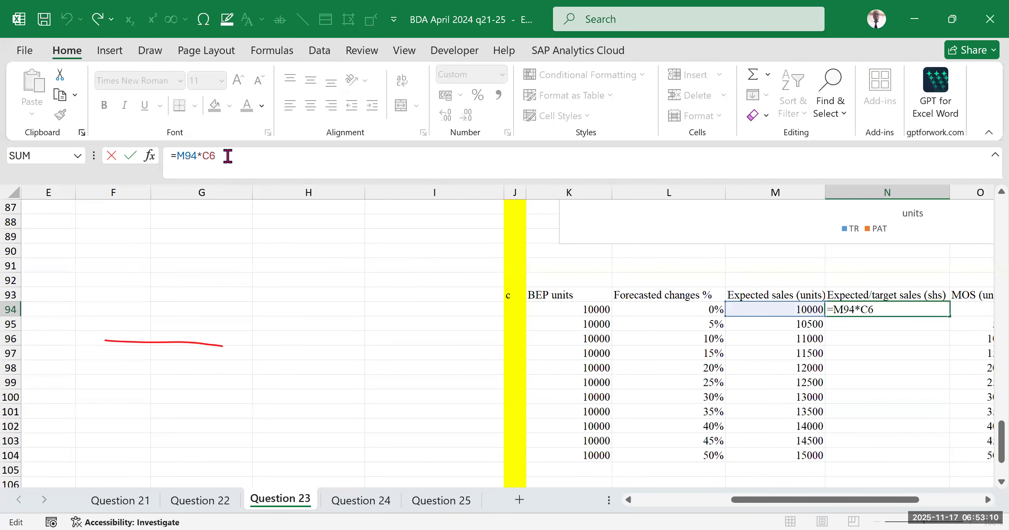
key(F4)
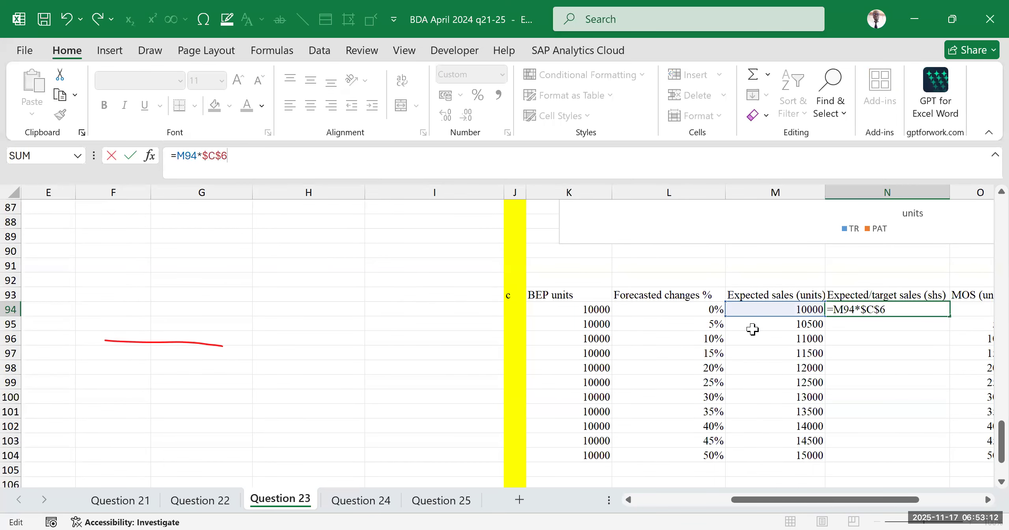
key(Return)
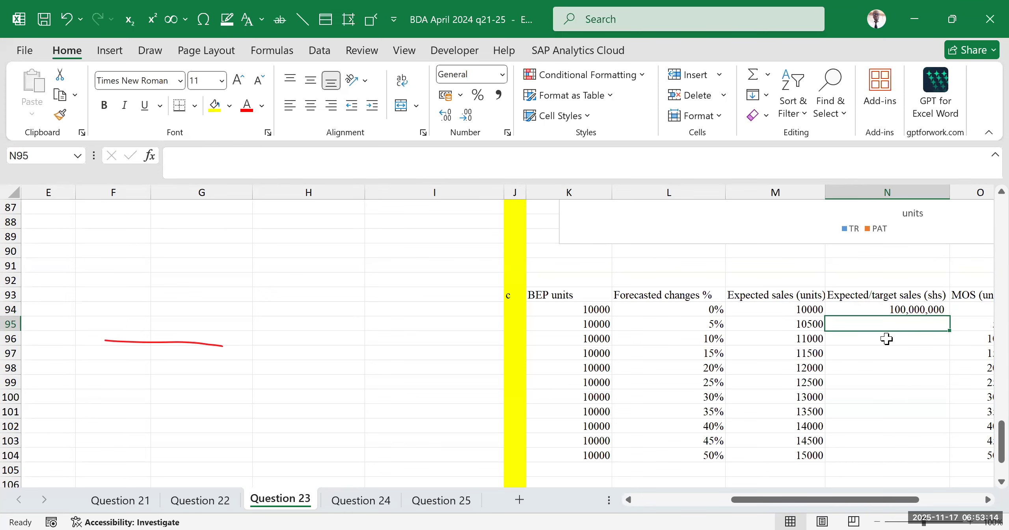
click(908, 309)
double_click(949, 316)
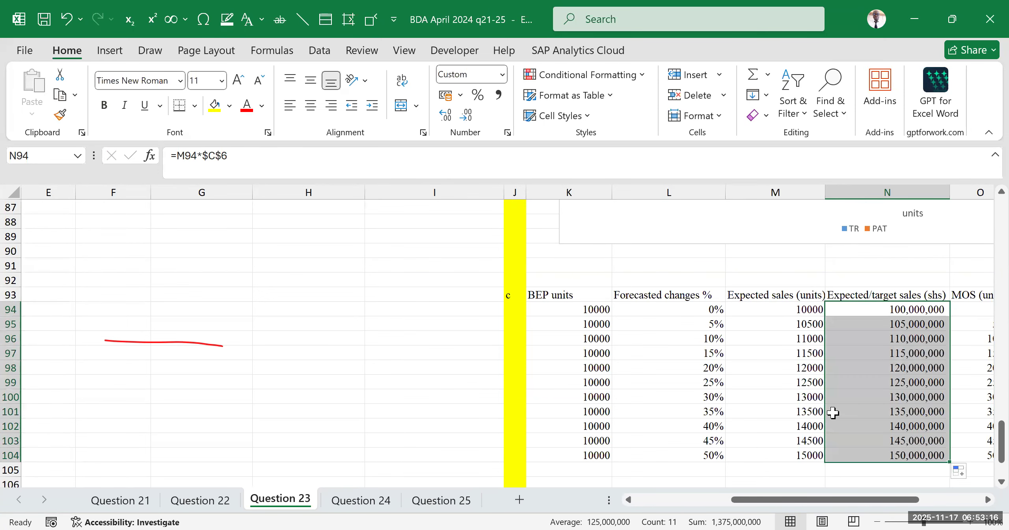
Compare the expected sales units in column M with the target sales in shillings in N94:N104.
scroll(828, 408, down, 2)
drag(840, 499, 865, 500)
click(731, 411)
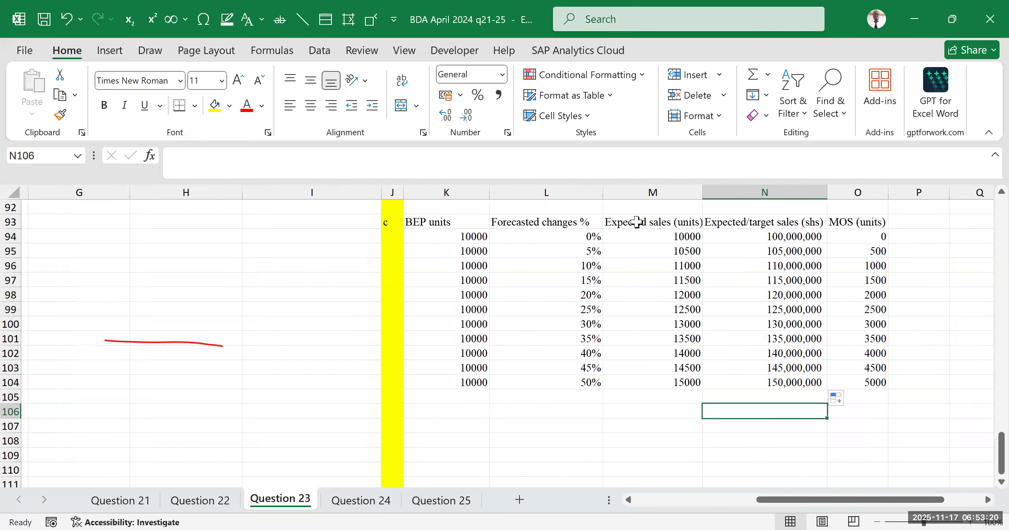
drag(641, 236, 650, 373)
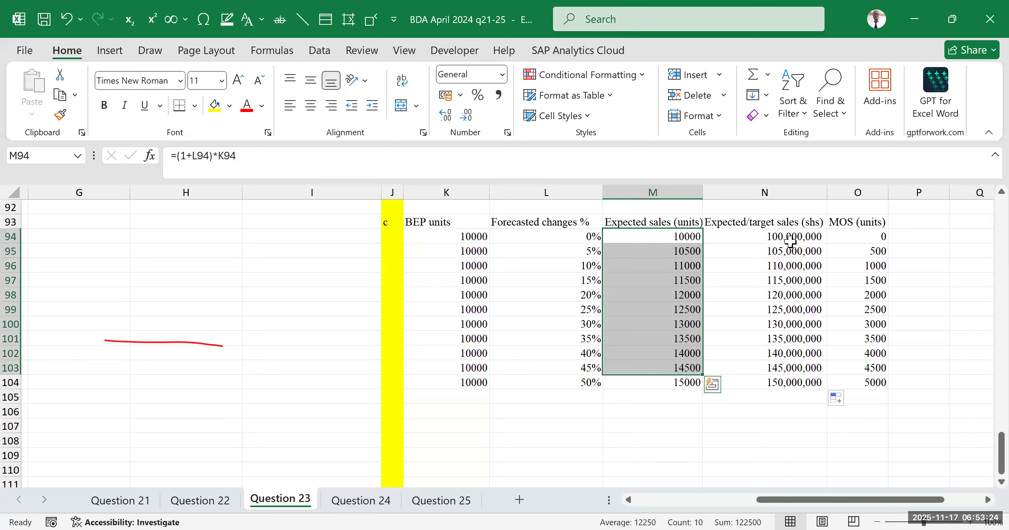
drag(788, 235, 789, 381)
drag(646, 237, 654, 381)
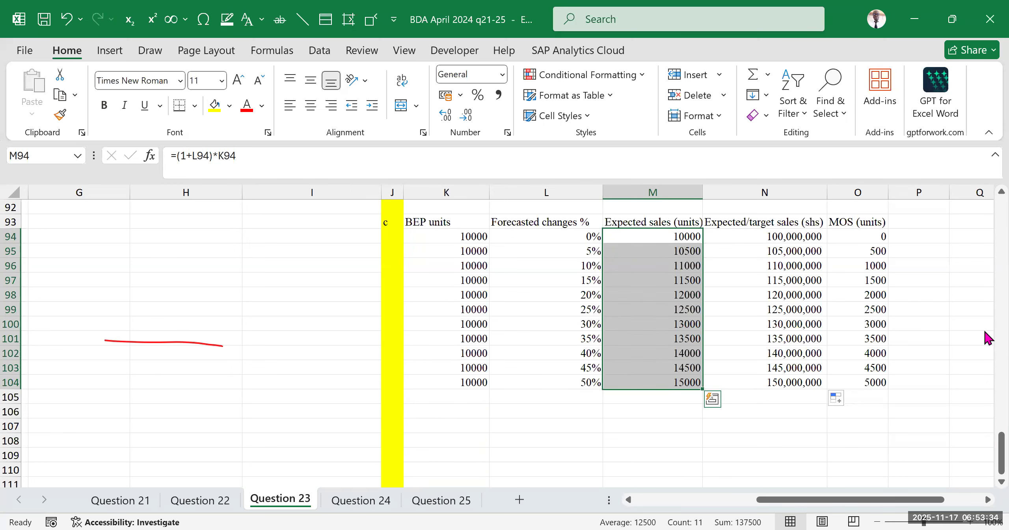
Check the margin of safety formula in O94 and review the MOS units against the forecasted changes in L94:L104.
click(894, 261)
click(856, 236)
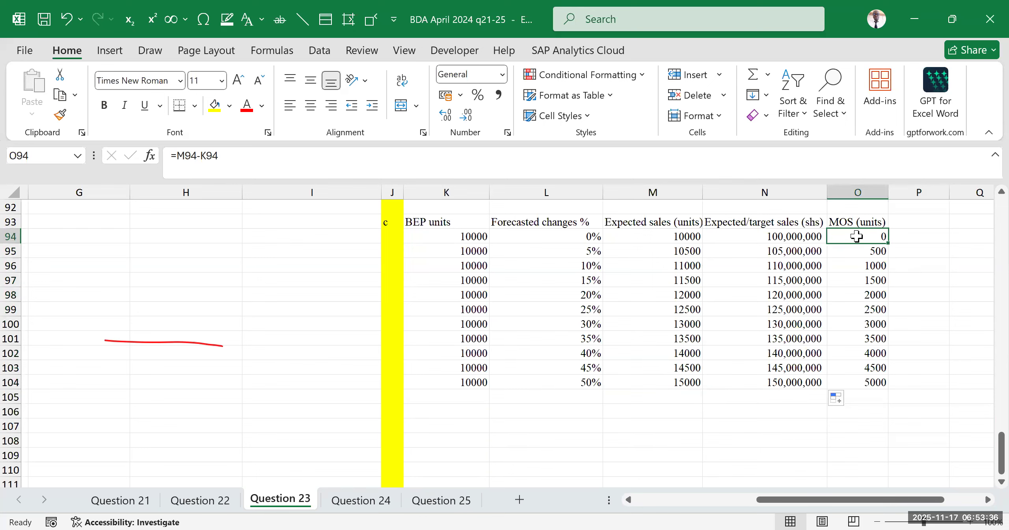
drag(855, 501, 873, 503)
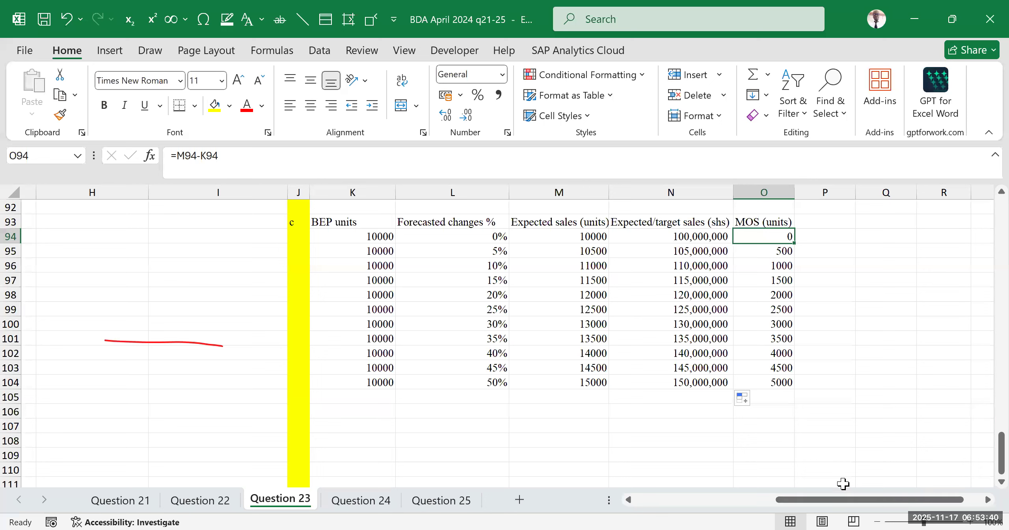
drag(491, 239, 453, 375)
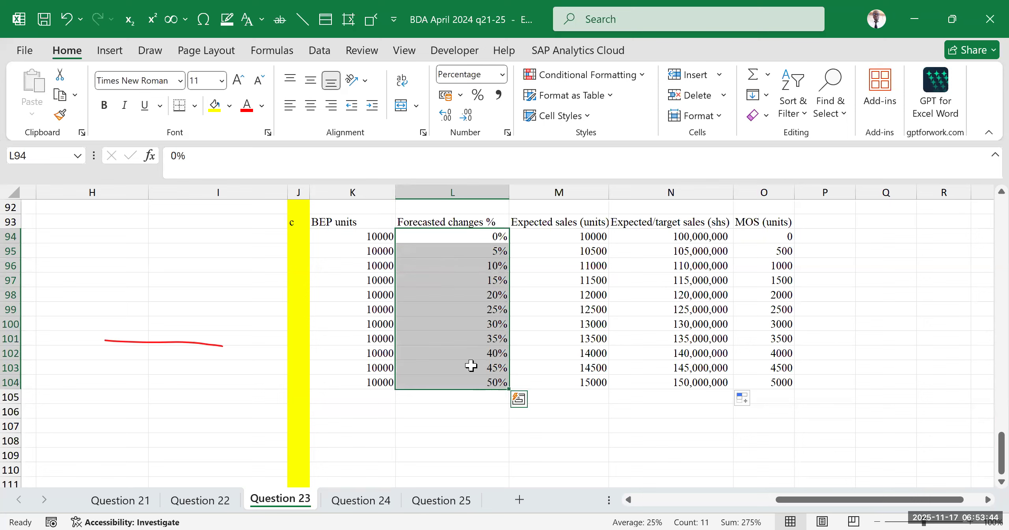
drag(761, 240, 762, 379)
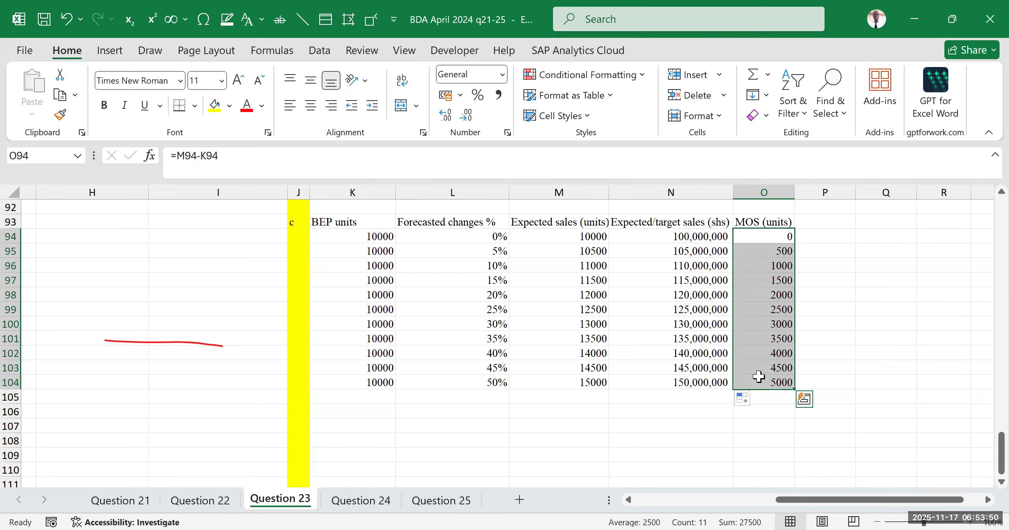
click(825, 208)
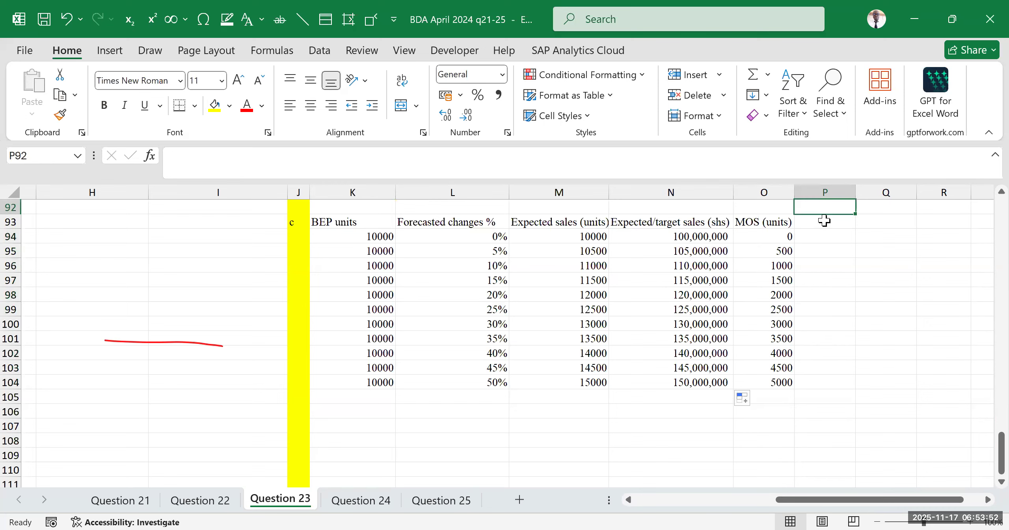
click(818, 223)
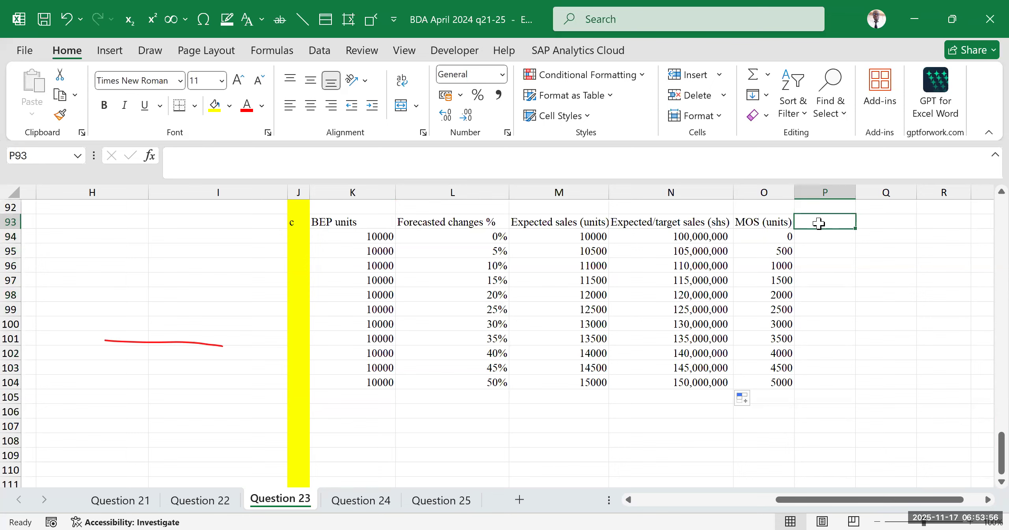
drag(750, 222, 767, 381)
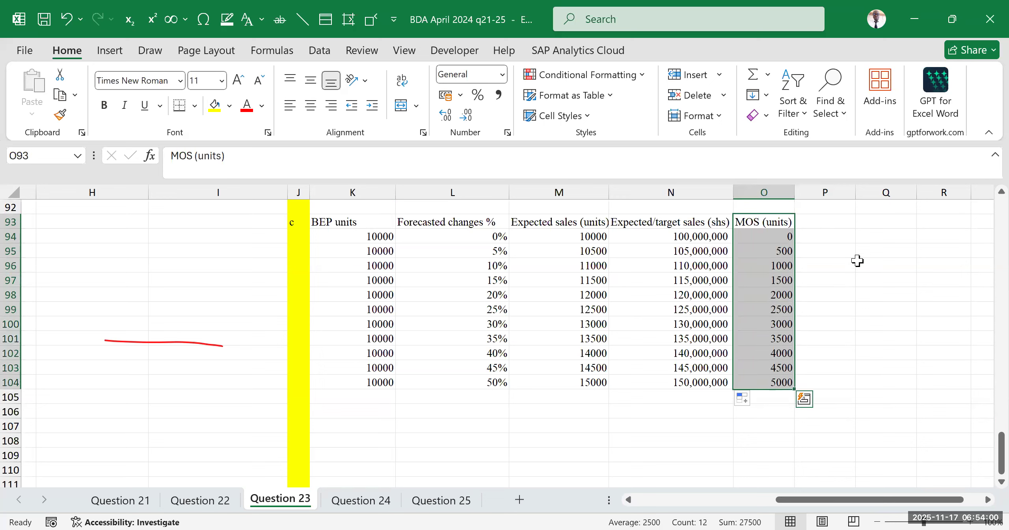
click(858, 281)
drag(766, 236, 772, 401)
Add the header "MOS (shs)" in P93 next to the MOS (units) column.
click(833, 219)
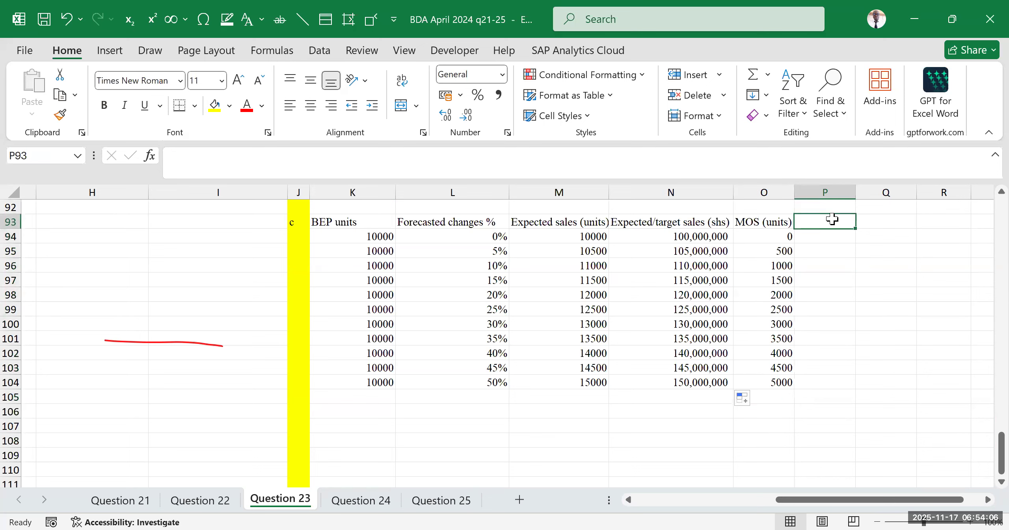
text(MOS)
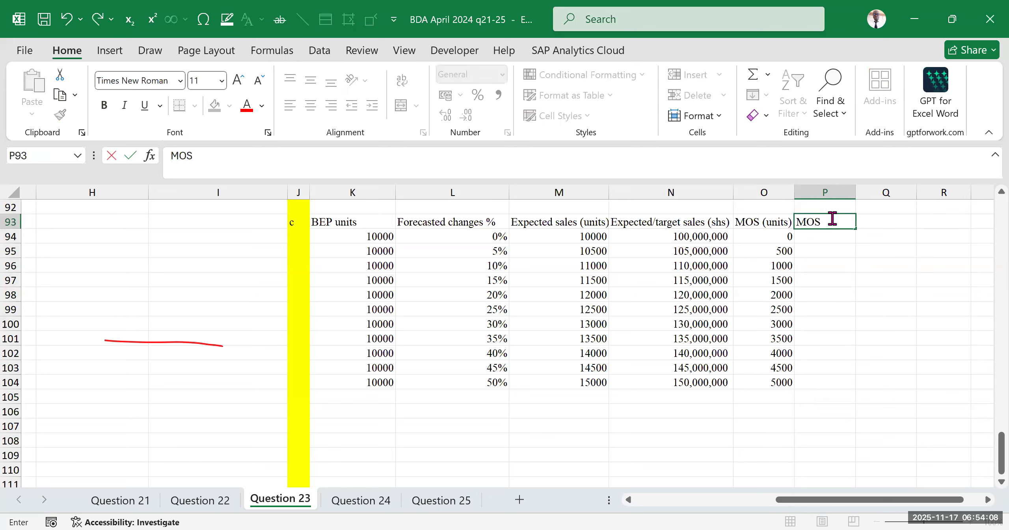
text( (shs))
click(865, 263)
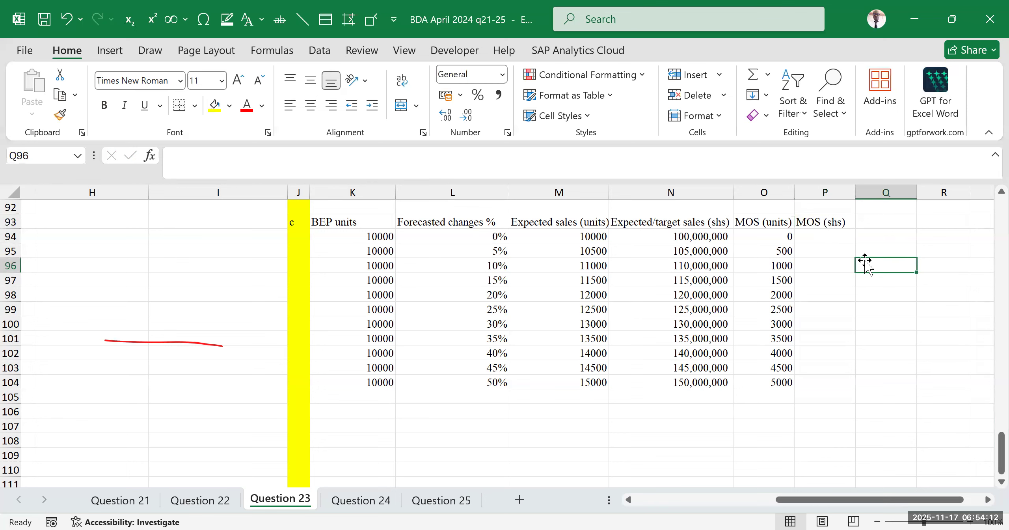
Enter the margin of safety formula =$C$6*O94 in P94, multiplying the absolute selling price by the MOS units.
click(808, 233)
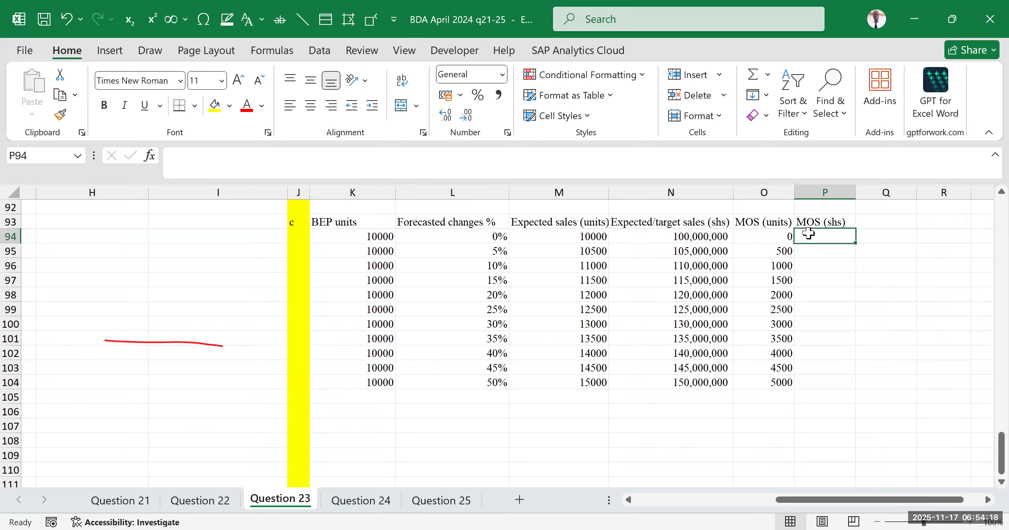
text(=)
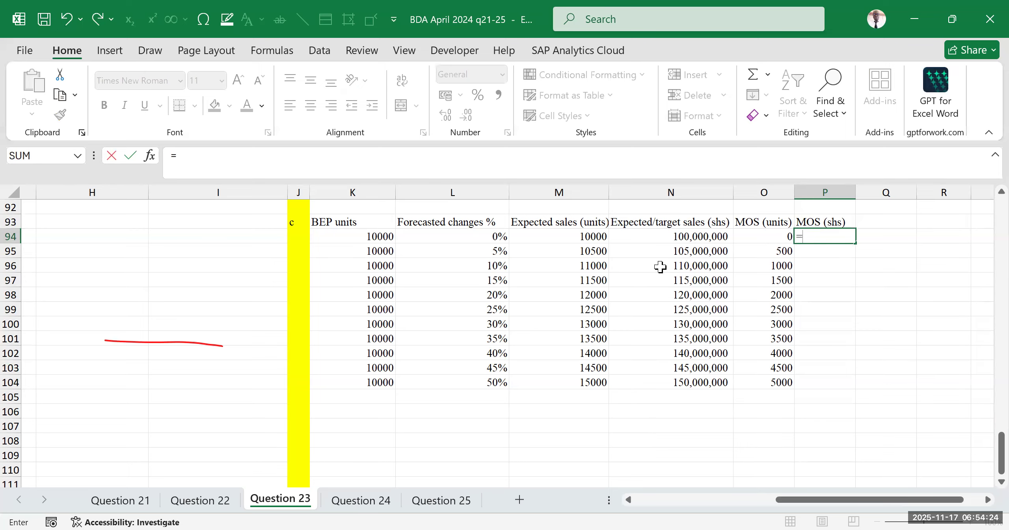
scroll(257, 386, up, 8)
drag(812, 499, 670, 499)
scroll(288, 371, up, 13)
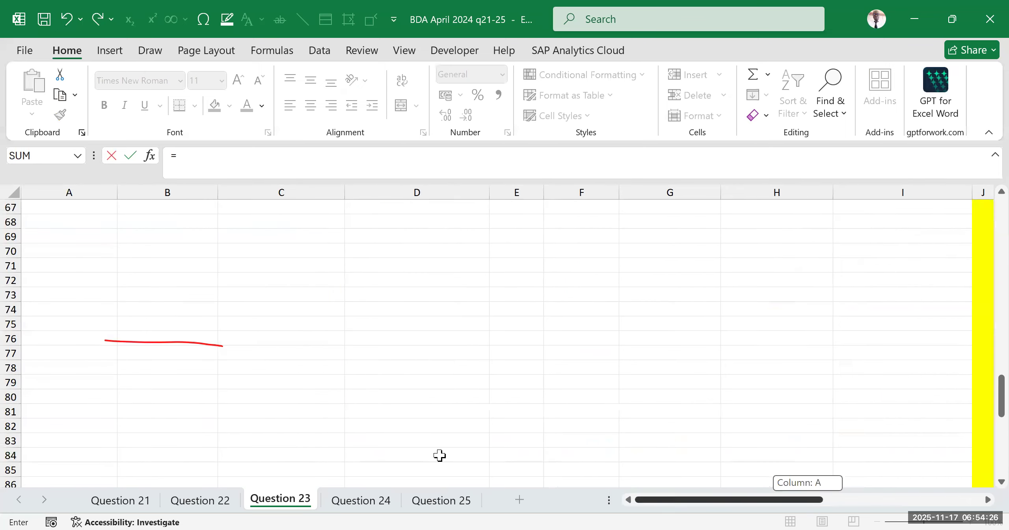
scroll(210, 352, up, 9)
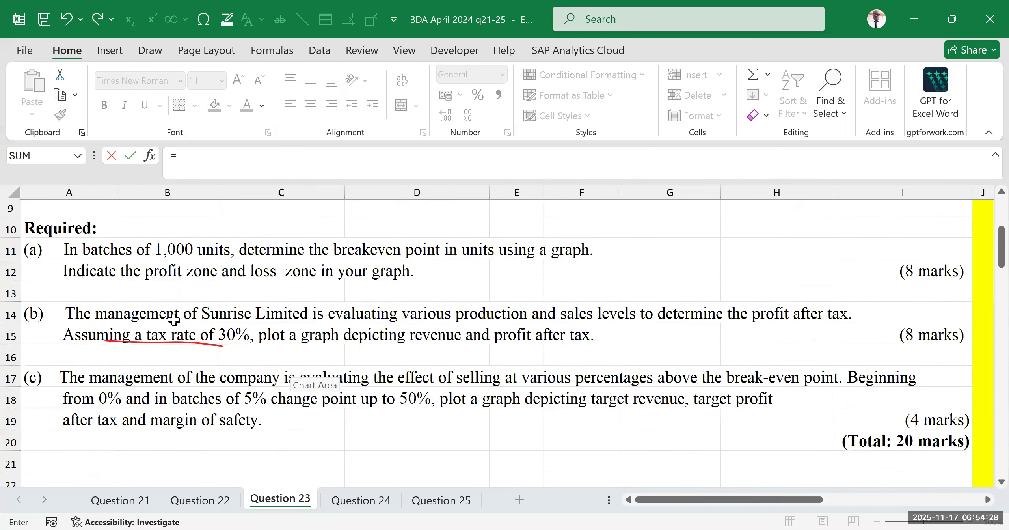
click(267, 318)
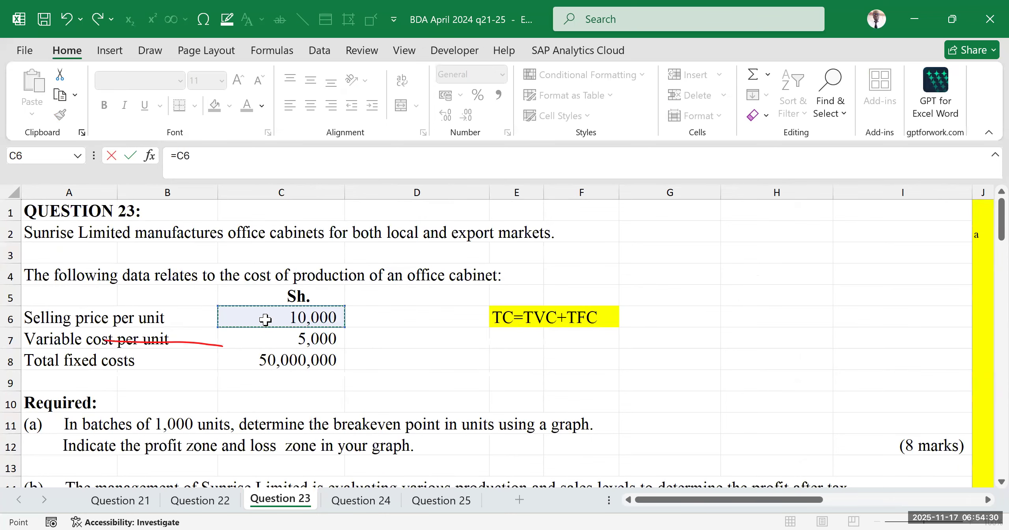
key(F4)
scroll(845, 448, down, 3)
scroll(669, 417, up, 5)
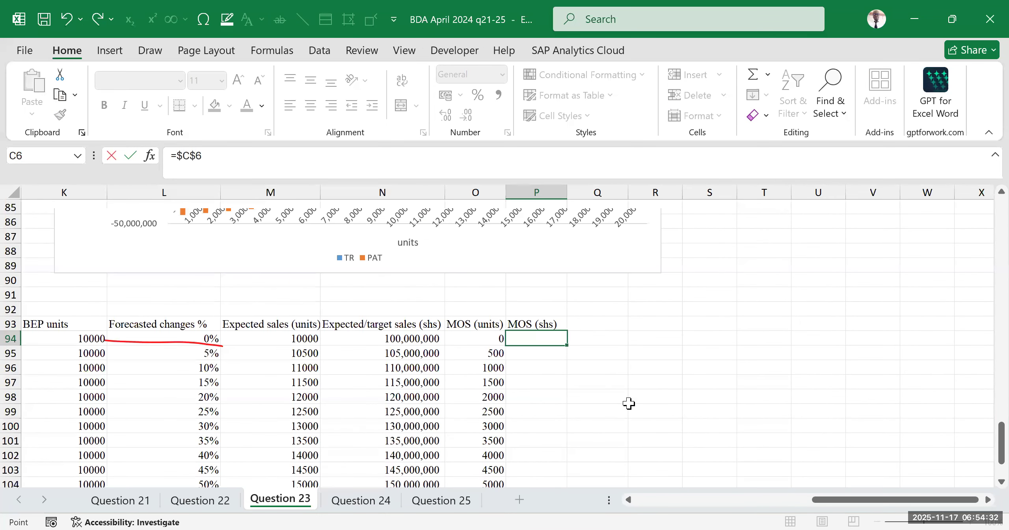
text(*)
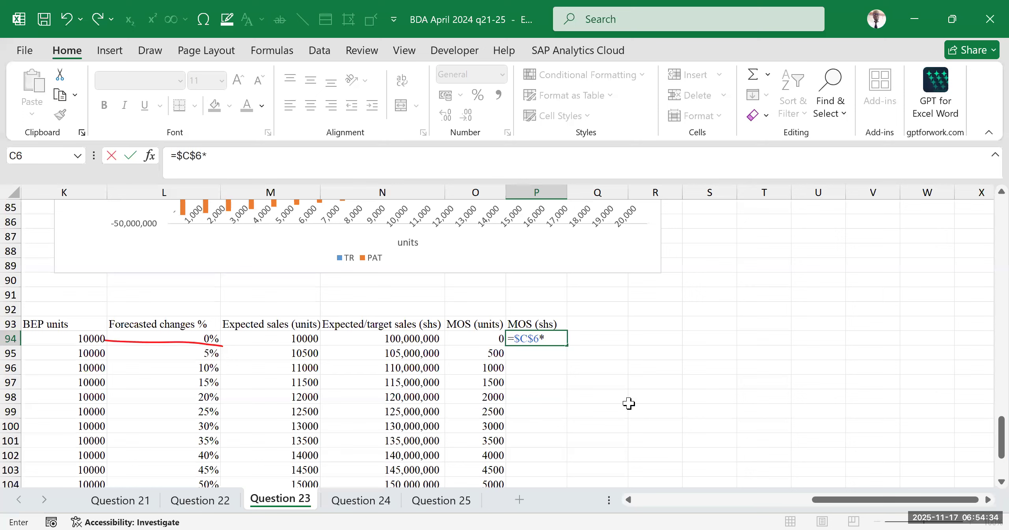
click(475, 338)
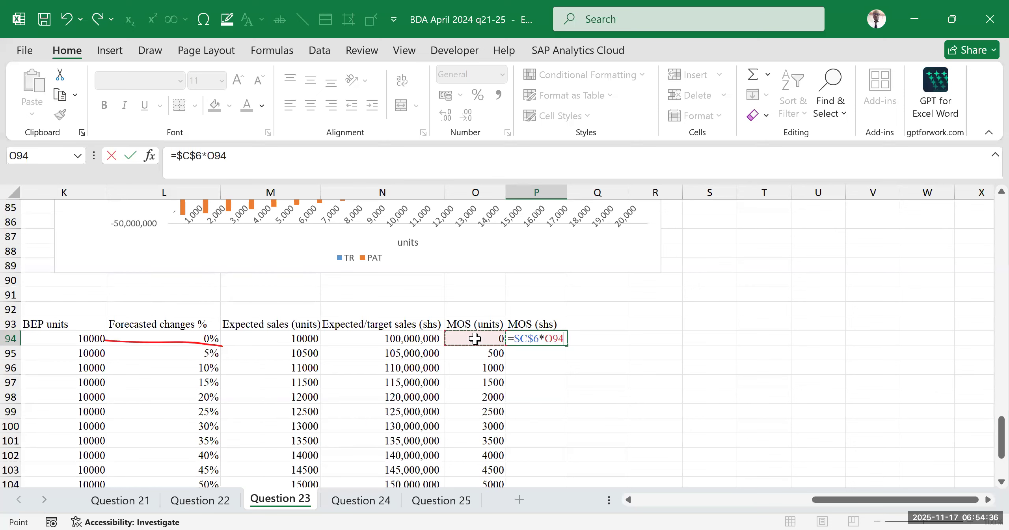
key(Return)
Fill the MOS (shs) formula from P94 down through P104.
click(562, 341)
double_click(567, 347)
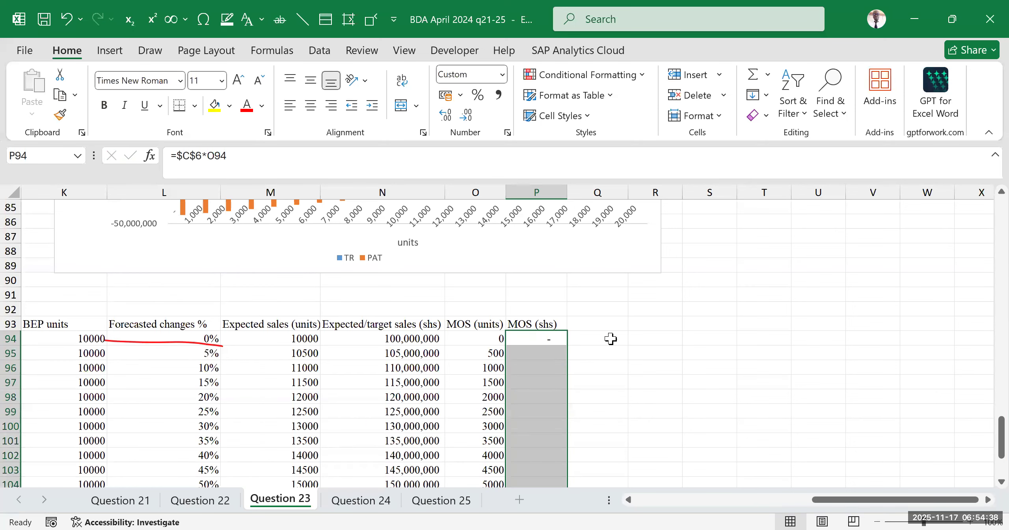
scroll(612, 338, down, 3)
click(610, 333)
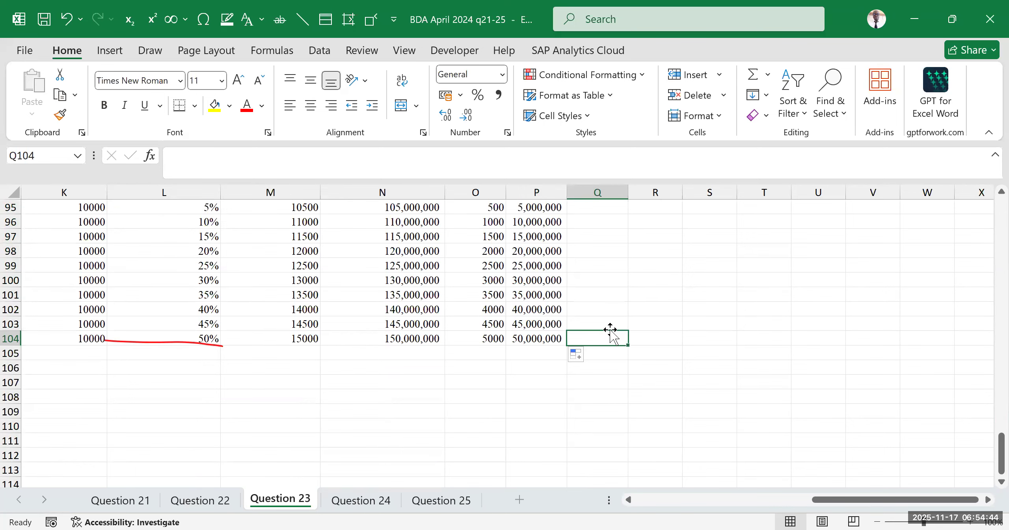
Re-read the part (c) requirement and check it against the target sales and margin of safety columns of the table.
scroll(637, 338, up, 7)
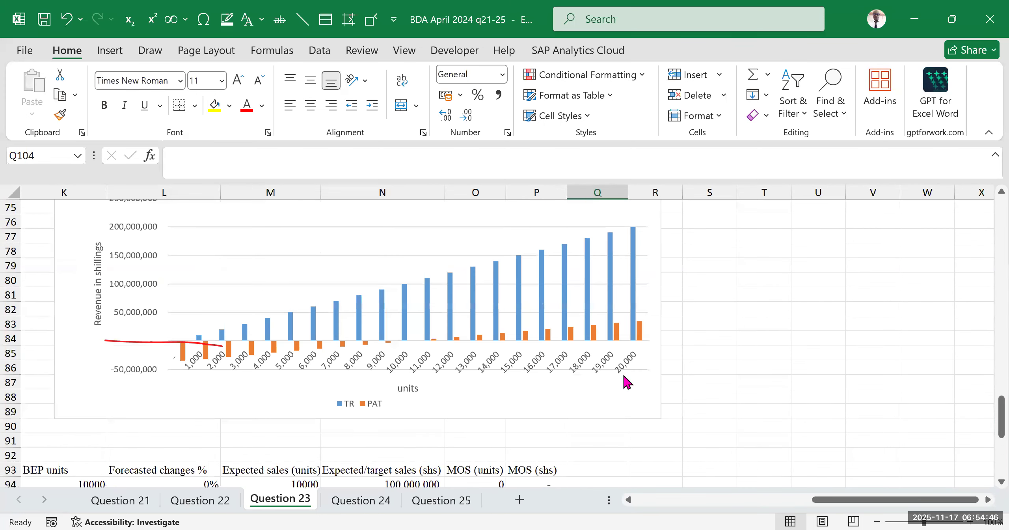
scroll(696, 435, down, 2)
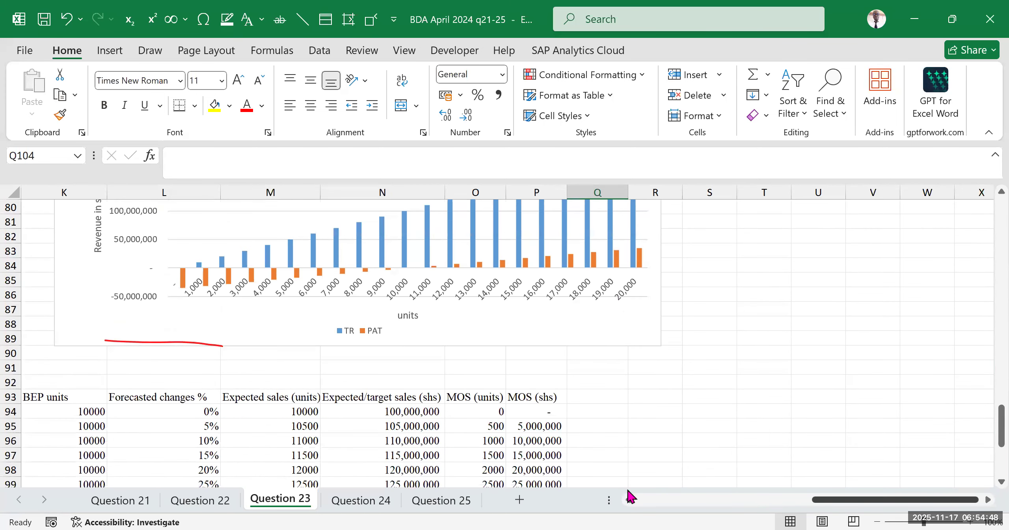
click(637, 499)
scroll(356, 397, up, 20)
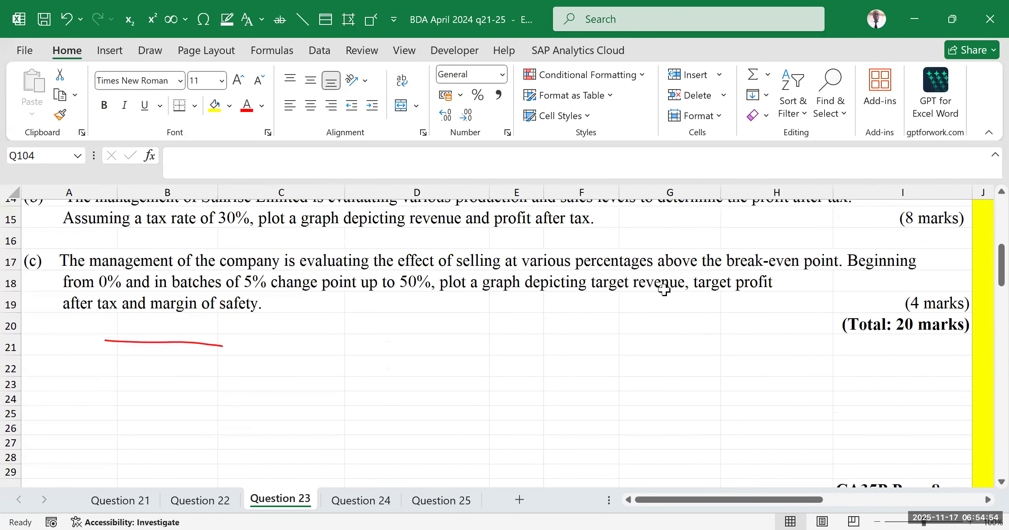
drag(749, 500, 641, 390)
scroll(642, 390, down, 20)
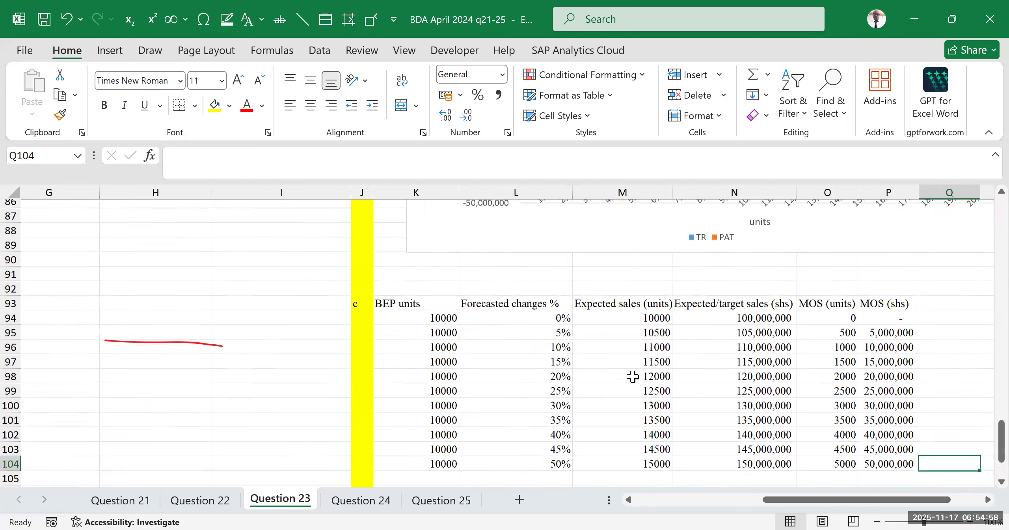
scroll(646, 365, up, 7)
scroll(646, 360, down, 4)
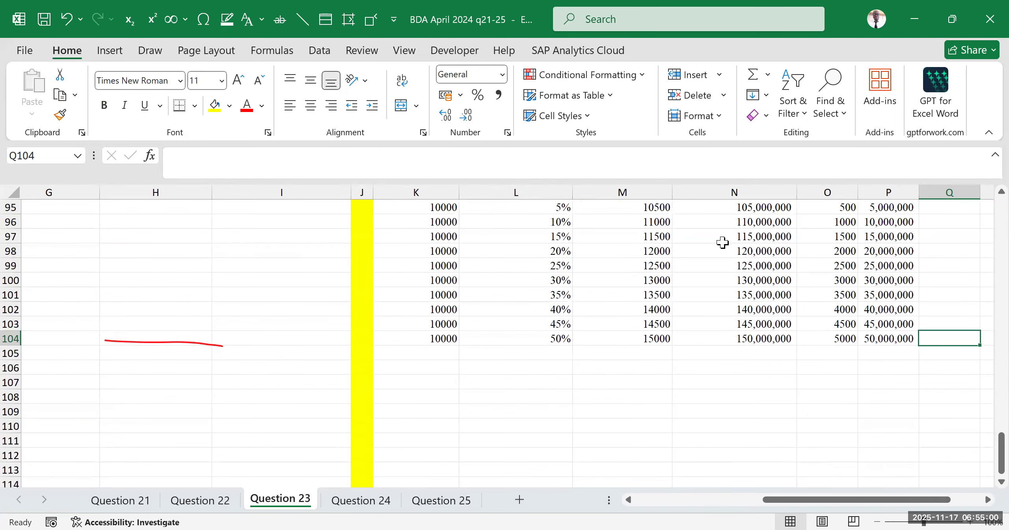
scroll(773, 276, up, 3)
drag(739, 324, 755, 469)
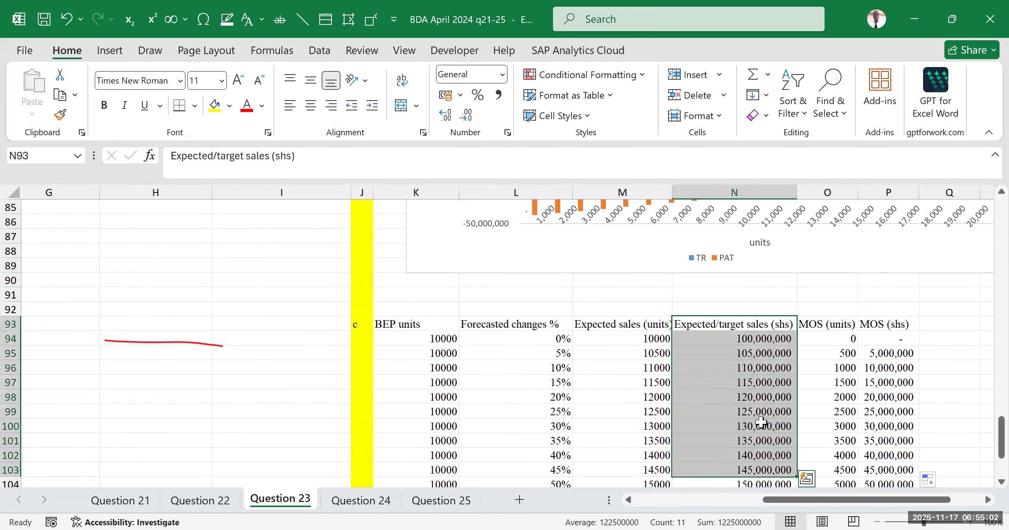
scroll(761, 423, down, 3)
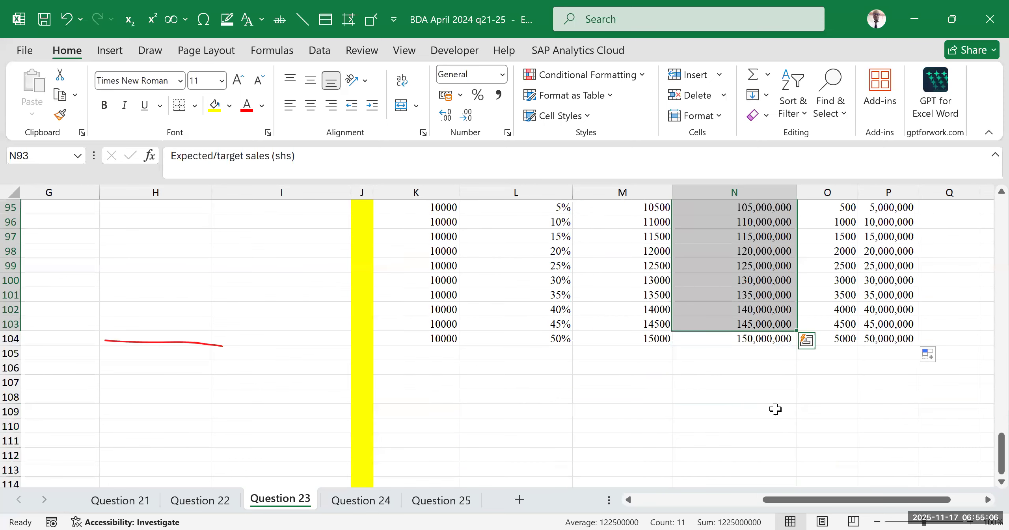
scroll(773, 410, up, 1)
scroll(776, 410, up, 2)
drag(860, 500, 891, 501)
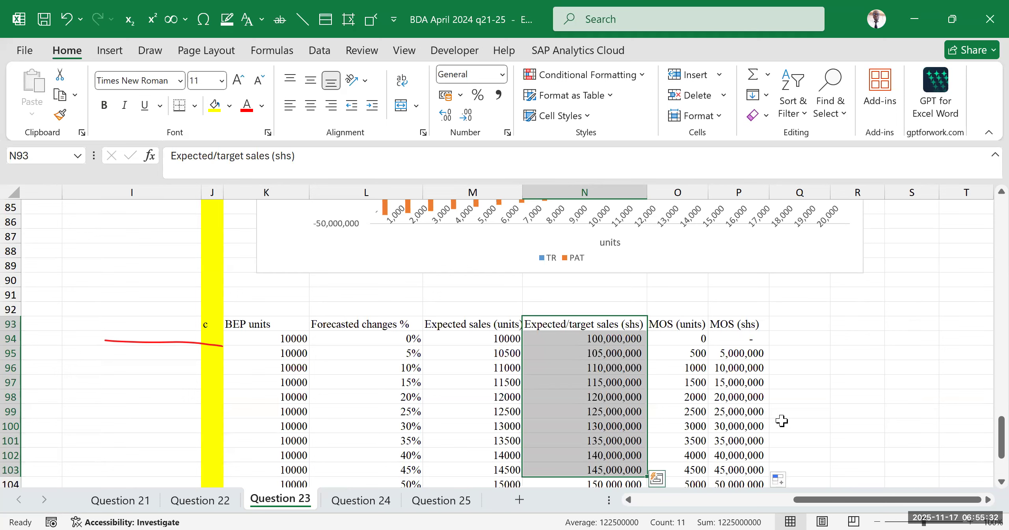
Add the header "TC=TFC+TVC" in Q93 and fit column Q's width to it.
click(776, 323)
text(T)
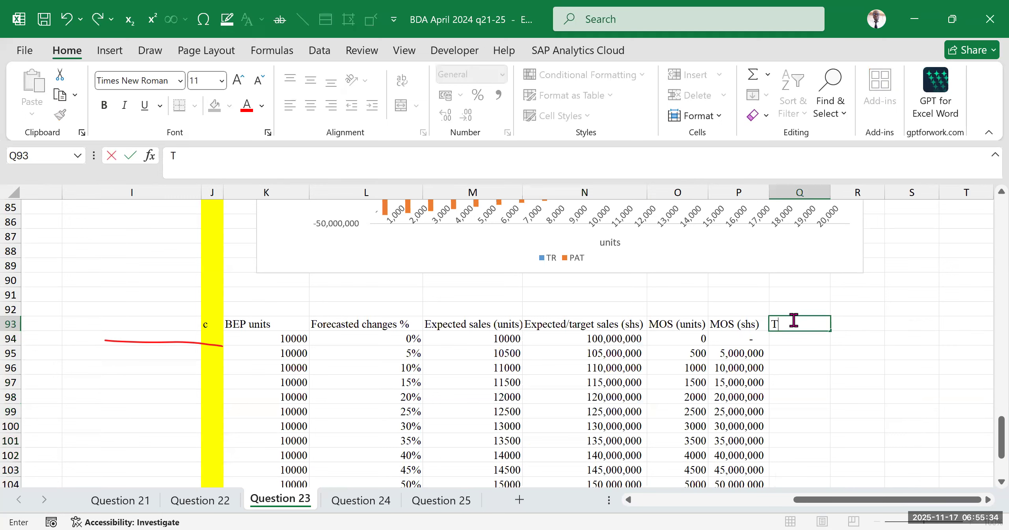
text(C=TFC+TVC)
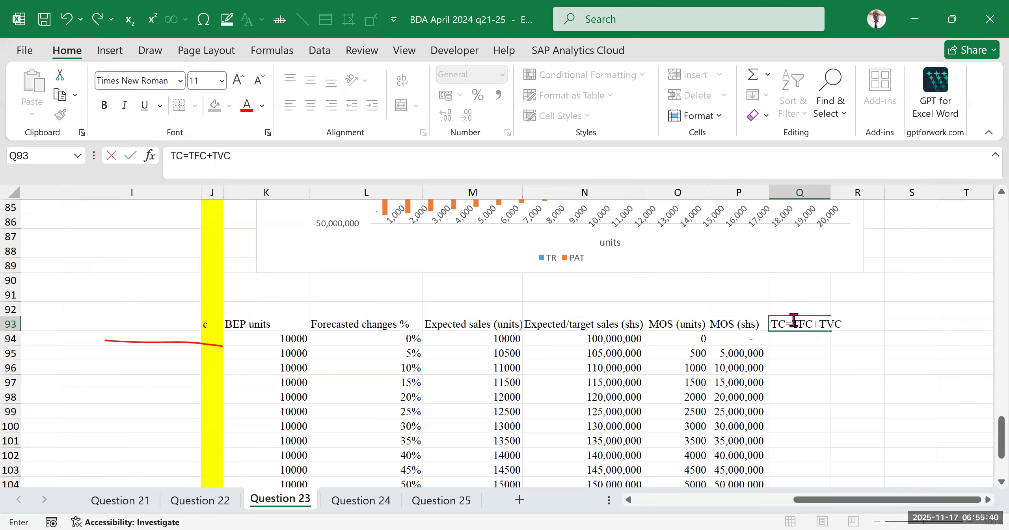
drag(804, 425, 804, 412)
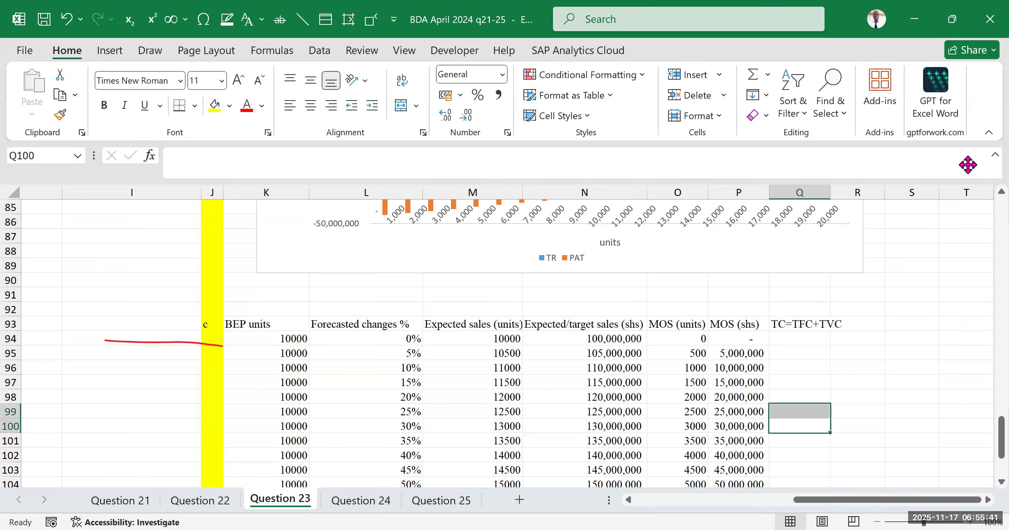
double_click(831, 192)
Start the total cost formula in Q94 with an absolute reference to the total fixed costs, =$C$8+.
click(786, 338)
key(Up)
click(786, 338)
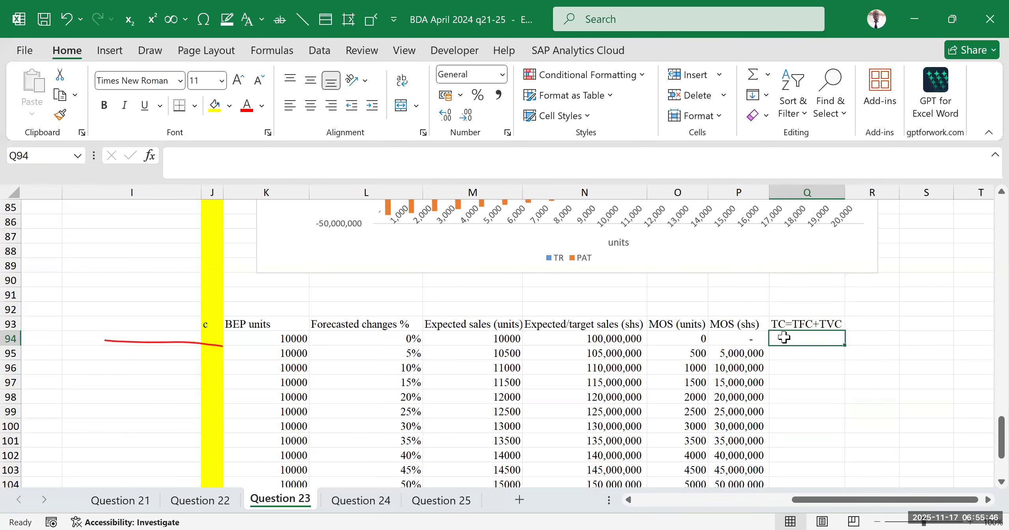
text(=)
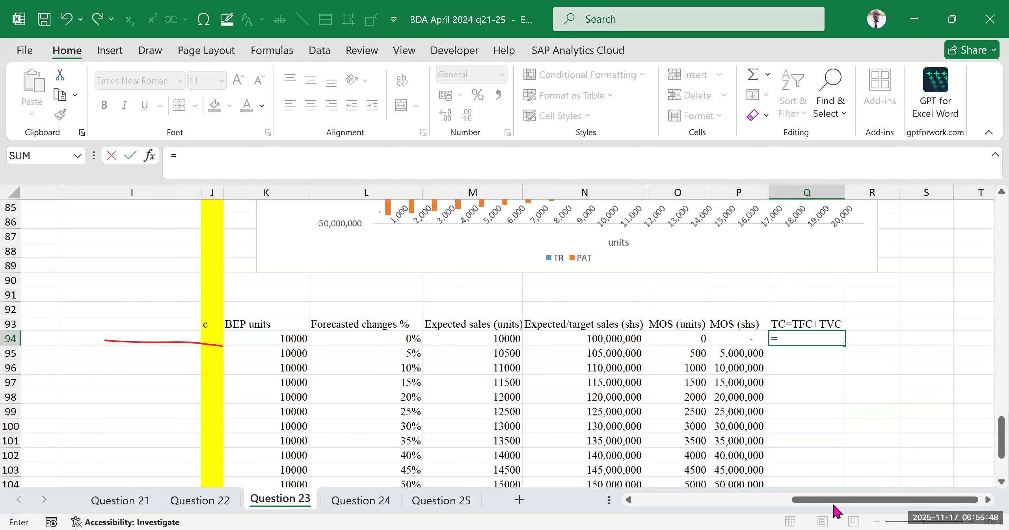
click(751, 497)
scroll(511, 399, up, 12)
scroll(185, 349, up, 16)
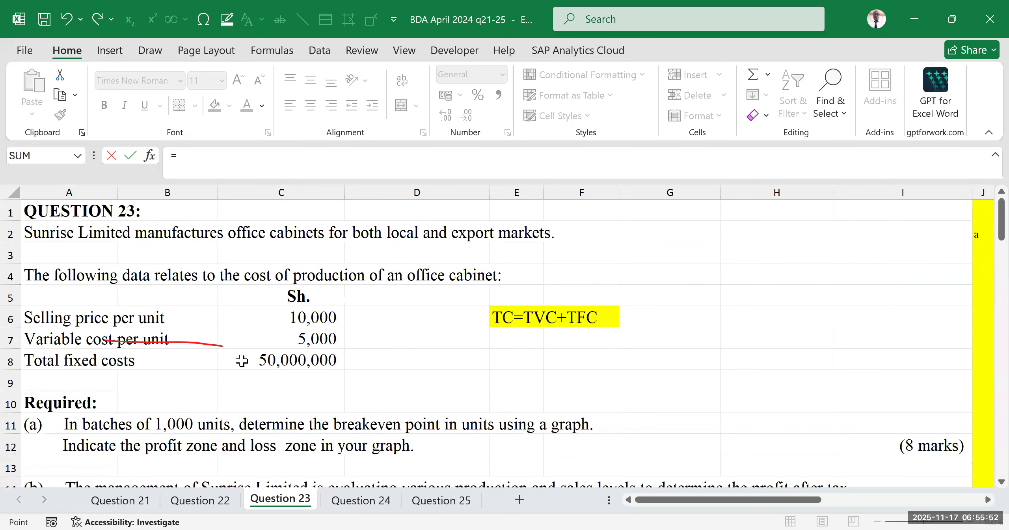
click(239, 360)
key(F4)
scroll(631, 380, down, 5)
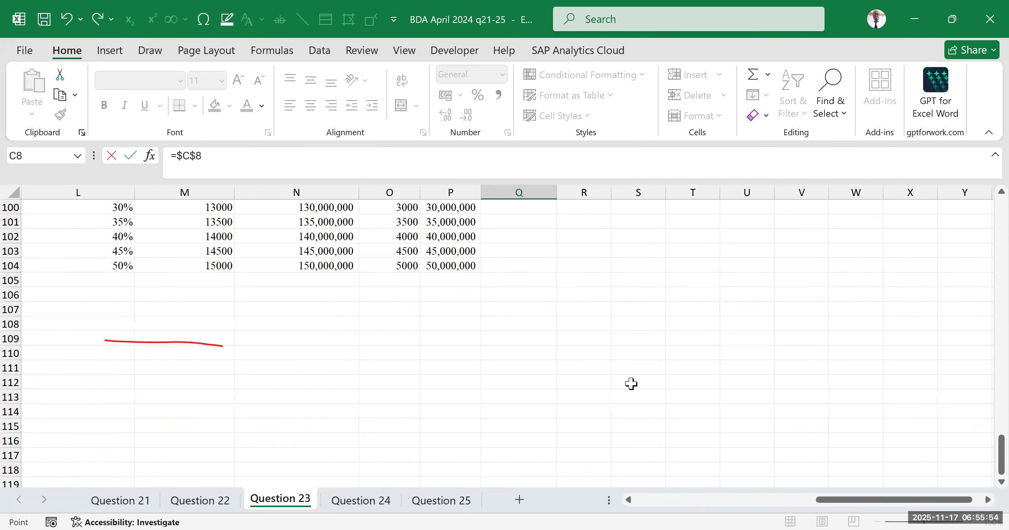
scroll(556, 360, up, 3)
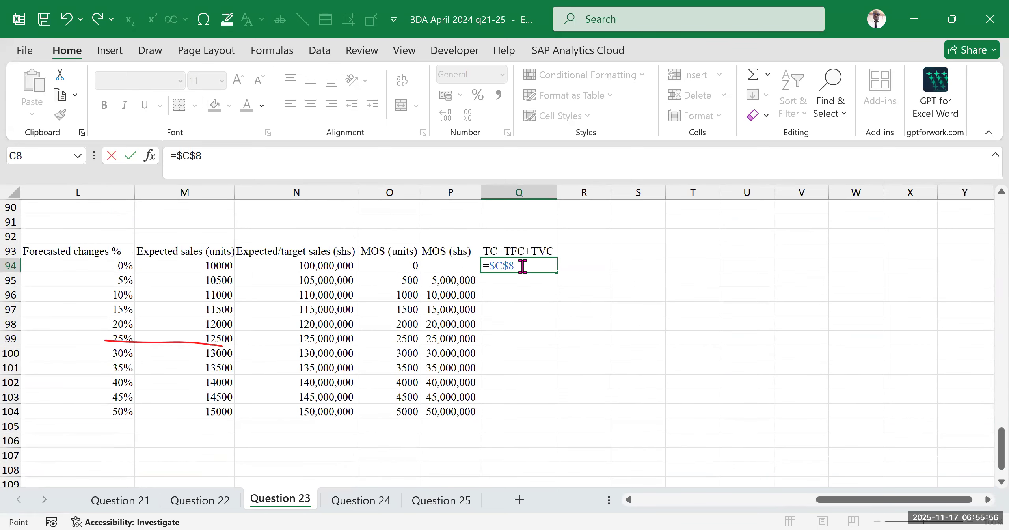
text(+()
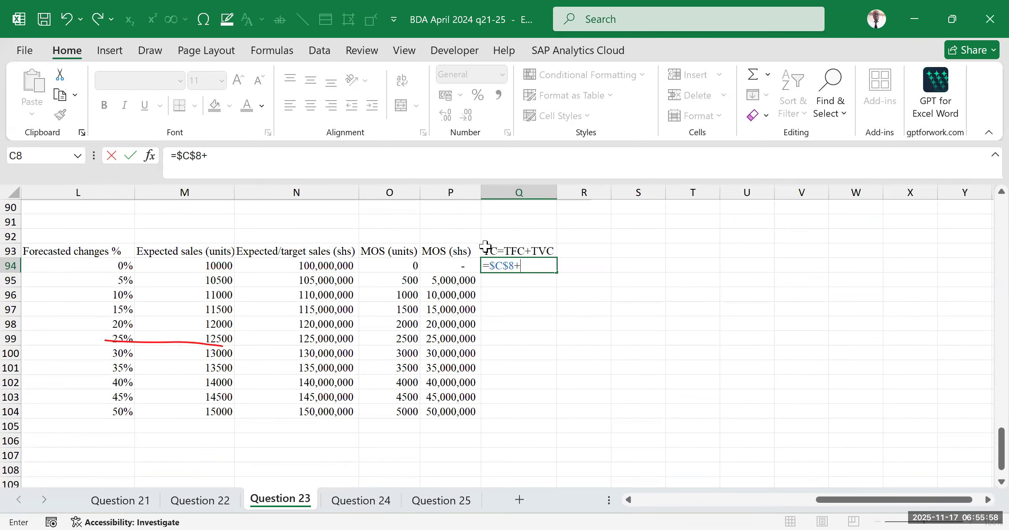
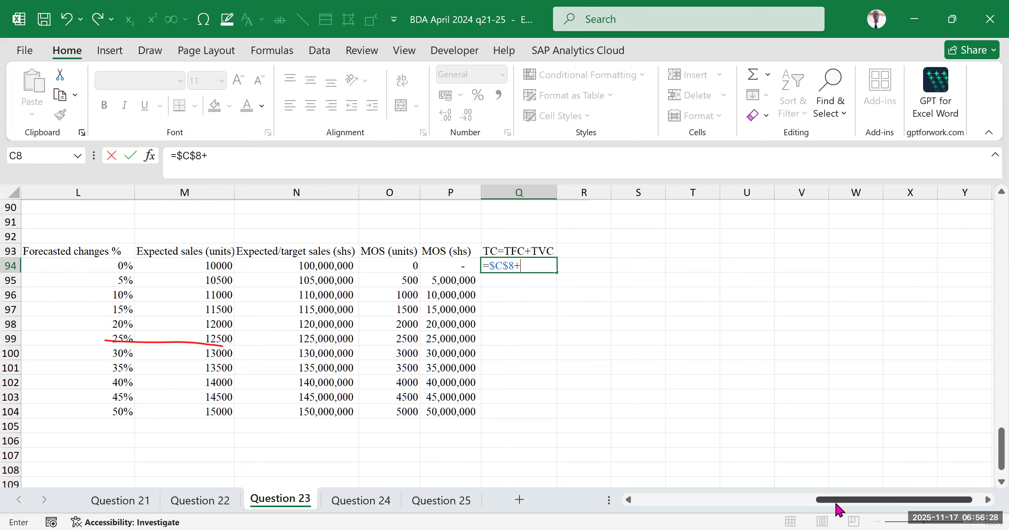
Complete the Q94 formula with the absolute variable cost per unit times expected units, giving =$C$8+($C$7*M94).
text(()
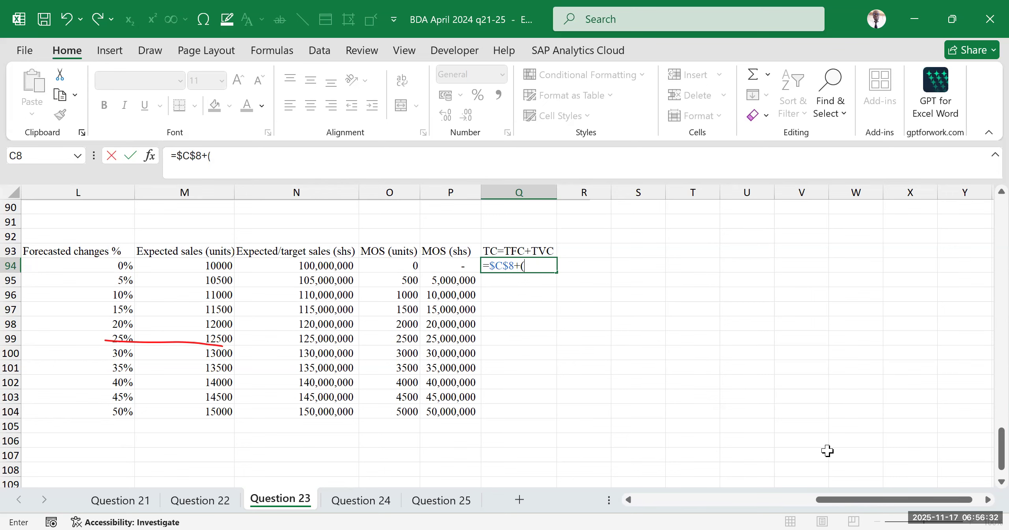
drag(840, 502, 662, 500)
scroll(394, 375, up, 14)
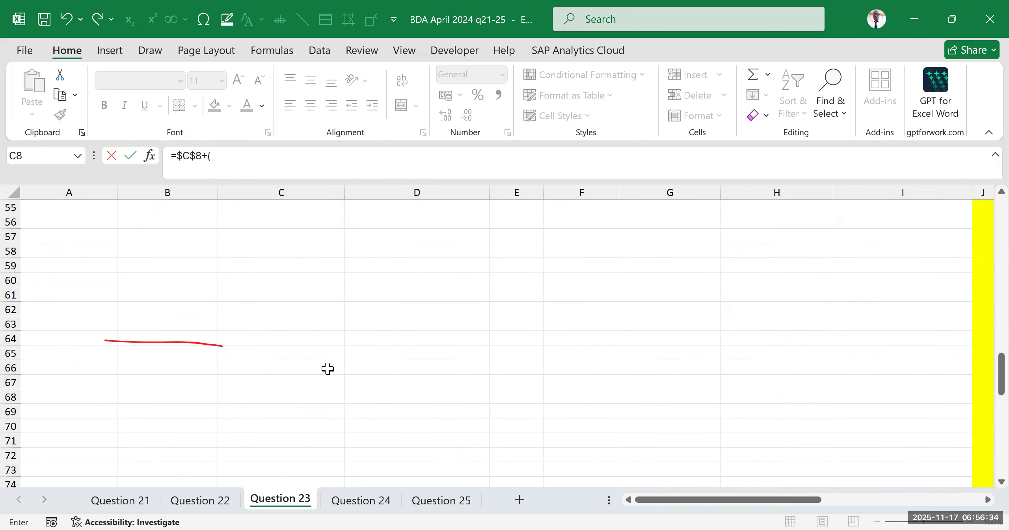
scroll(237, 306, up, 15)
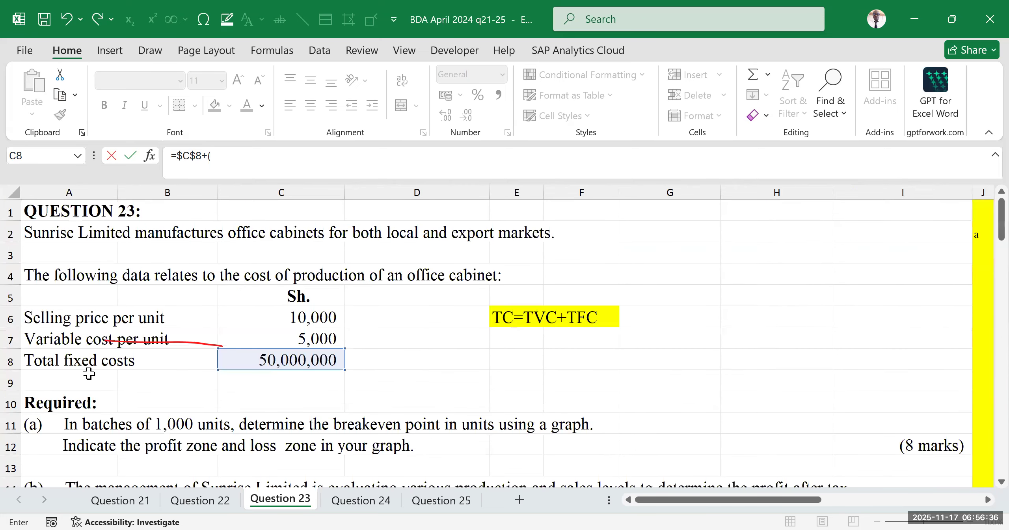
click(260, 340)
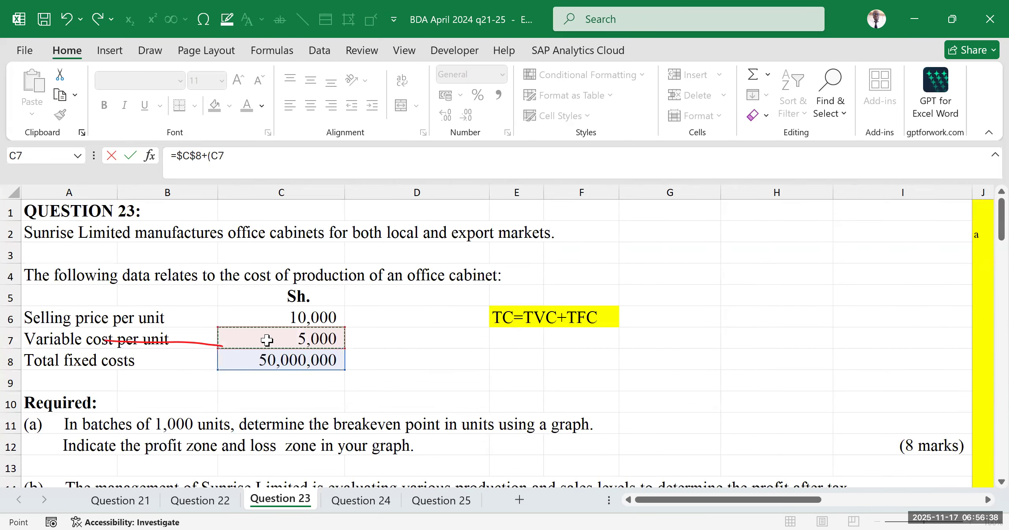
key(F4)
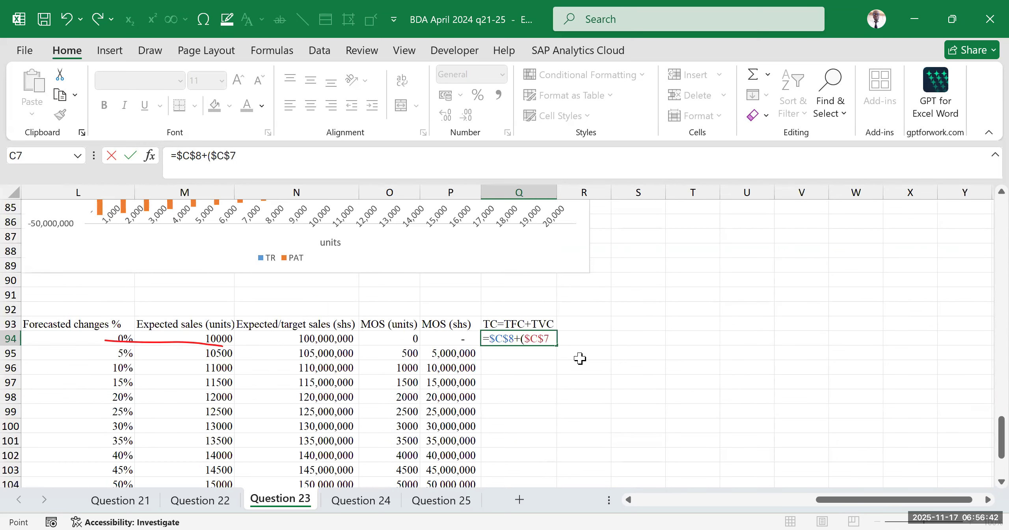
text(*)
click(190, 339)
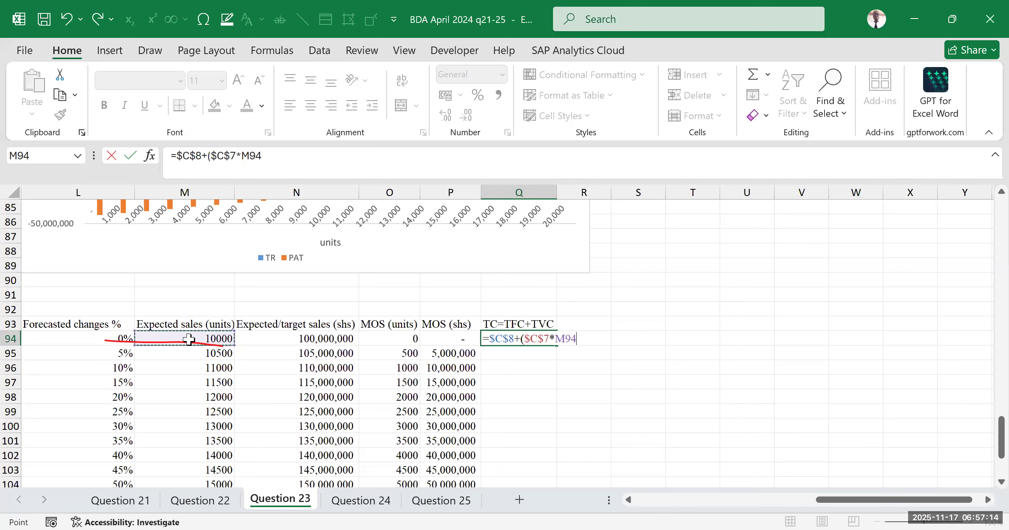
text())
key(Return)
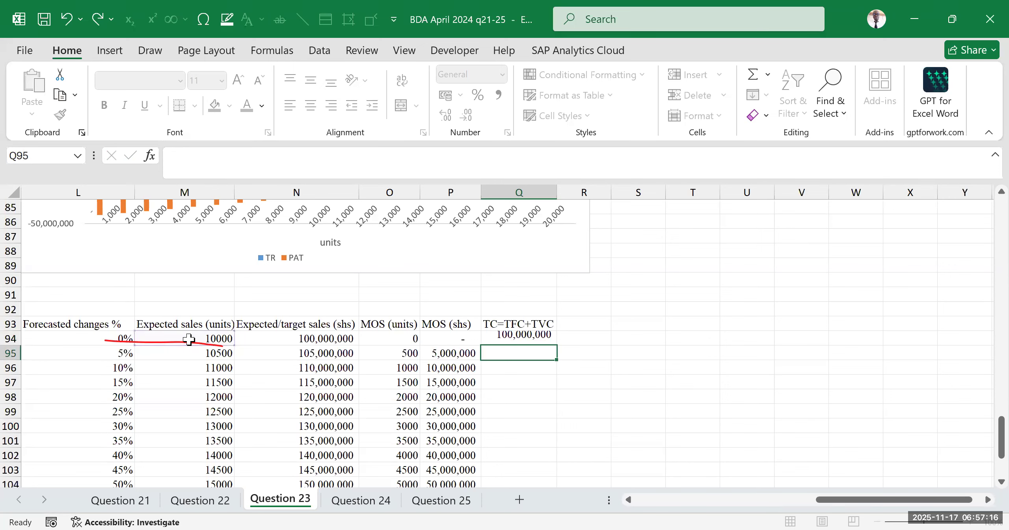
Fill the total cost formula from Q94 down through Q104.
click(539, 341)
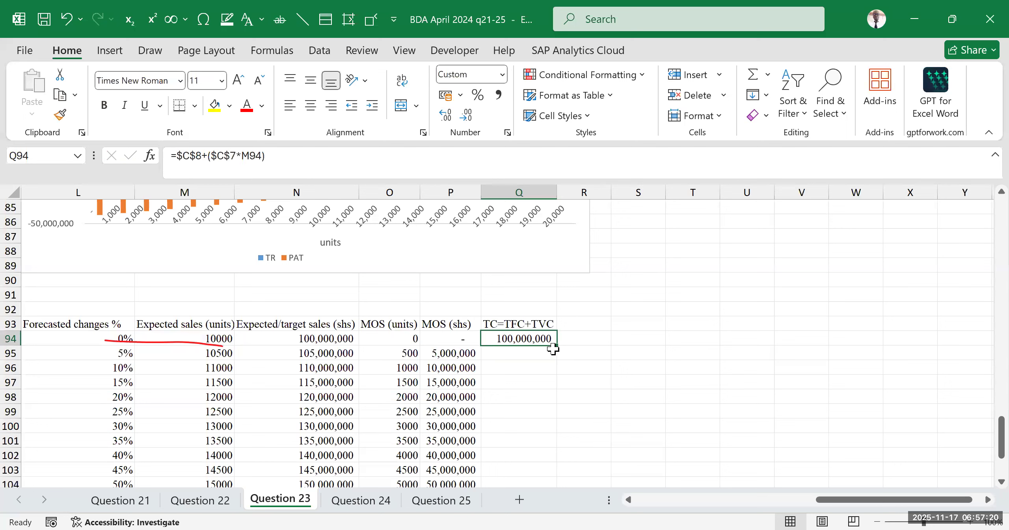
double_click(556, 345)
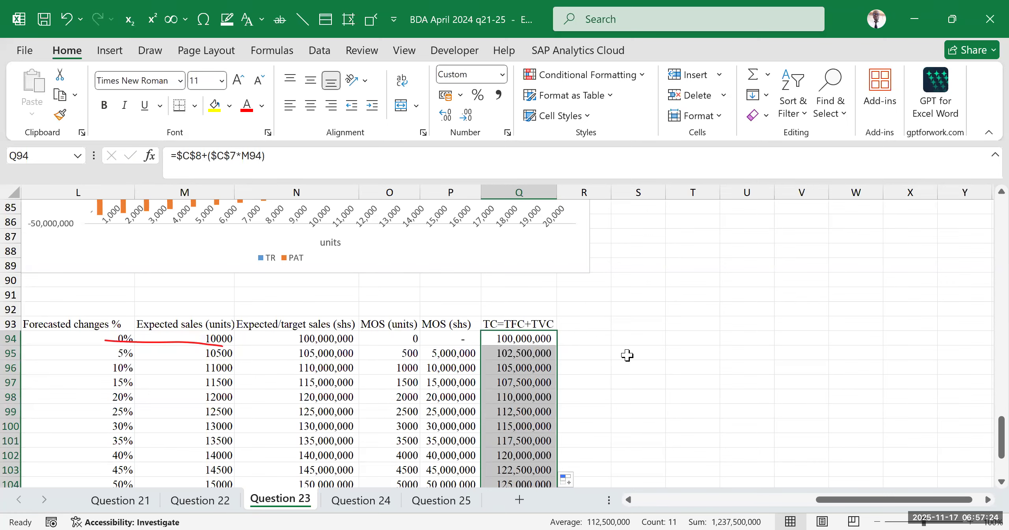
click(688, 396)
click(698, 324)
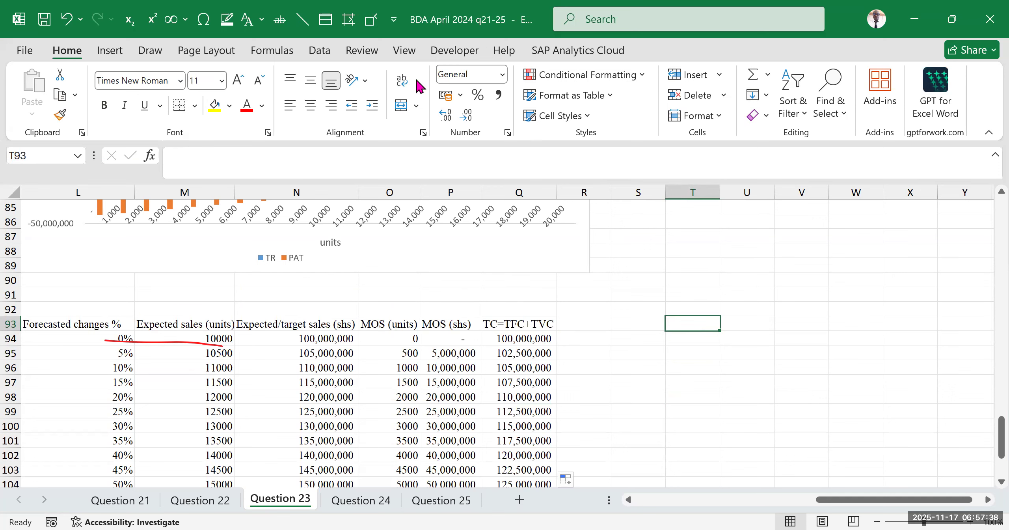
click(660, 312)
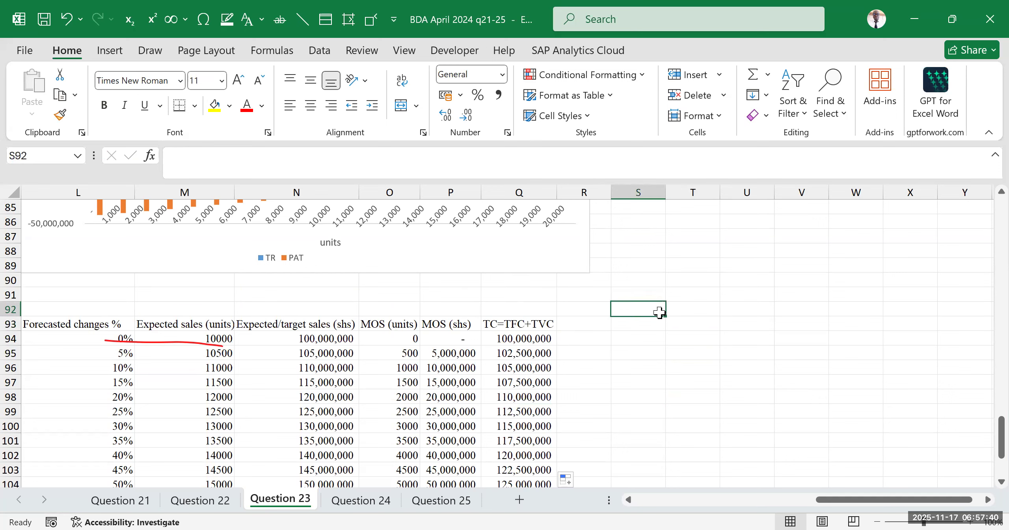
Review the Q94 total cost formula and the cost data given at the start of Question 23.
double_click(532, 340)
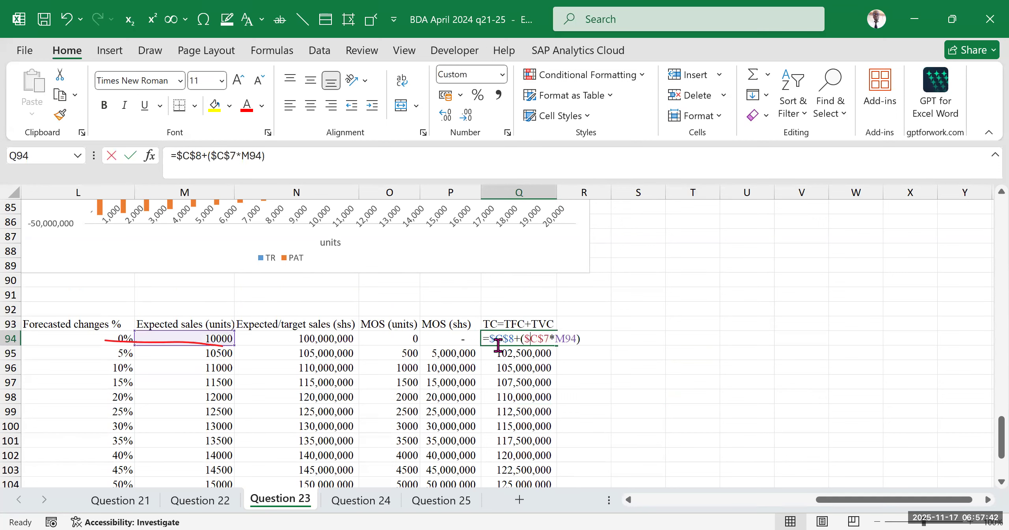
click(744, 293)
scroll(292, 304, up, 20)
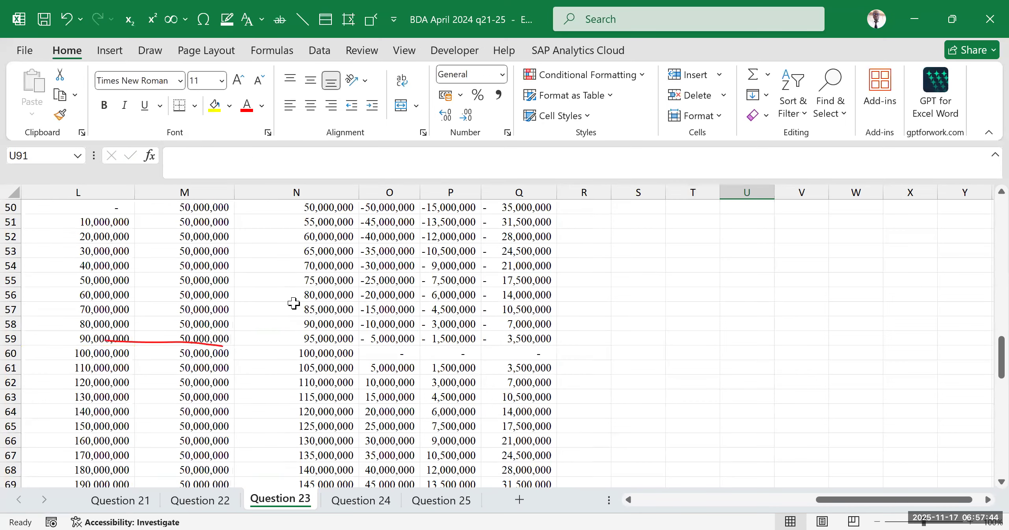
scroll(267, 314, up, 6)
drag(834, 506, 335, 365)
scroll(324, 361, up, 3)
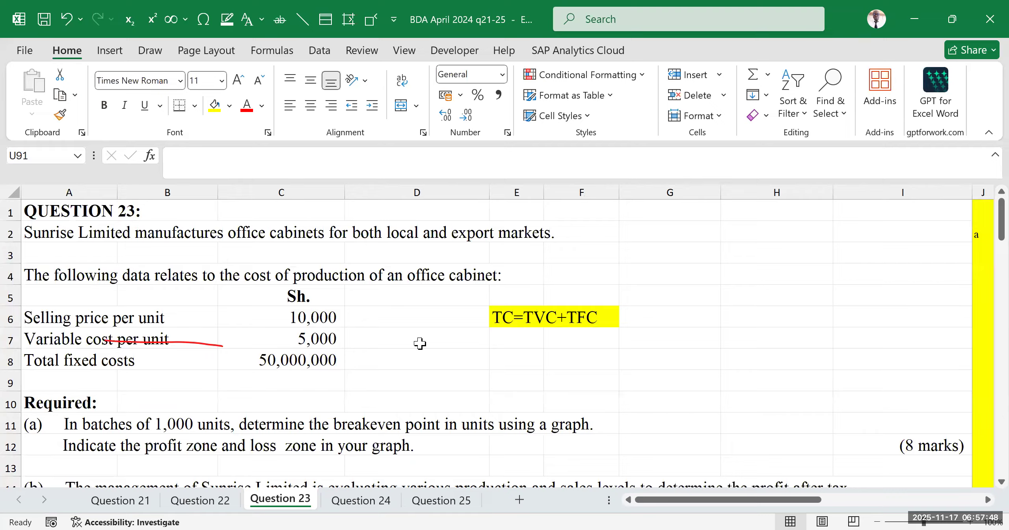
scroll(428, 350, down, 10)
scroll(437, 359, down, 17)
drag(705, 504, 887, 499)
scroll(596, 385, down, 7)
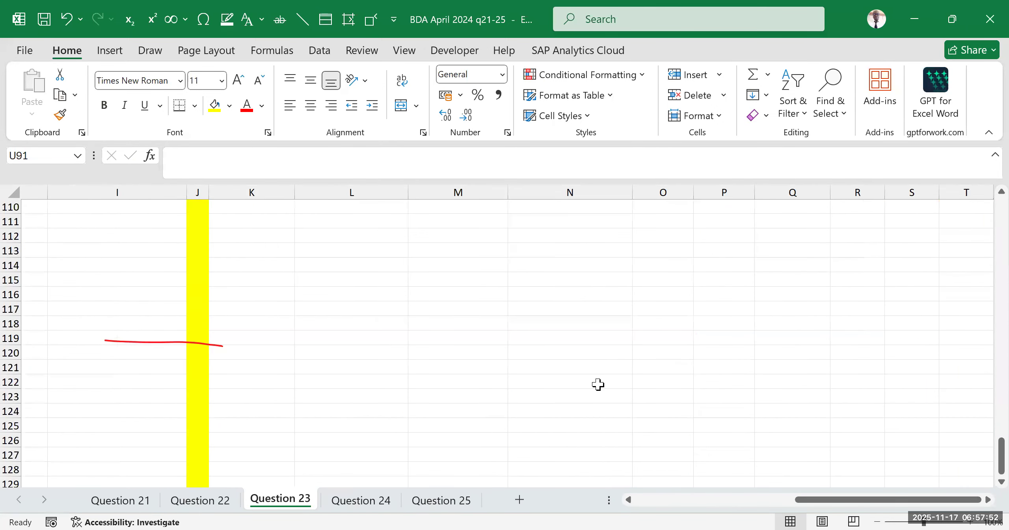
scroll(596, 384, up, 8)
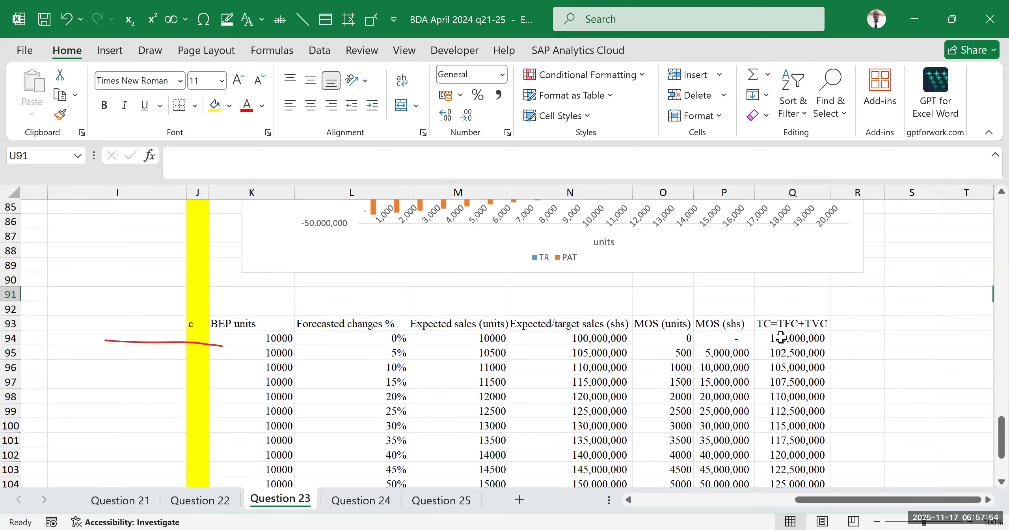
Trace the $C$8 and $C$7 references in the Q94 formula to the total fixed costs and variable cost per unit.
click(825, 324)
click(784, 339)
double_click(786, 339)
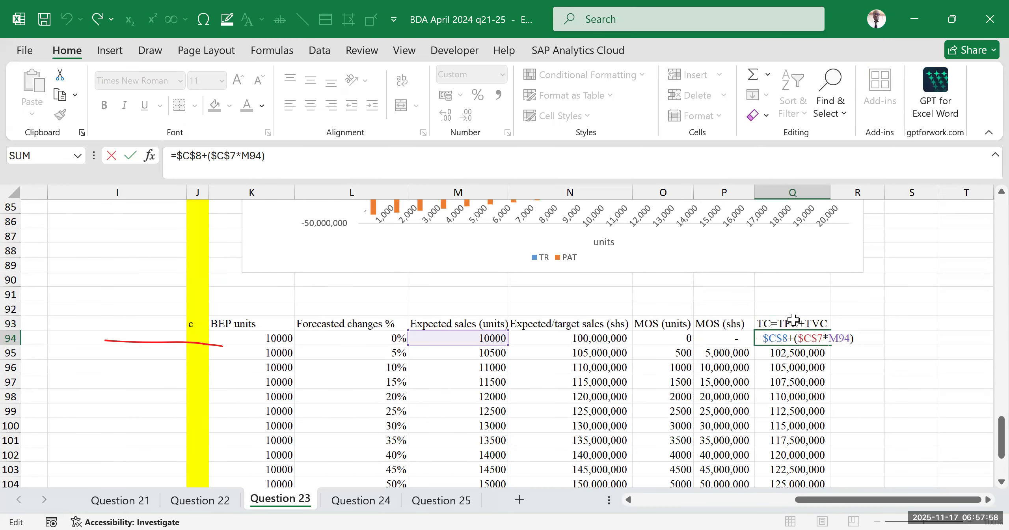
drag(789, 338, 762, 338)
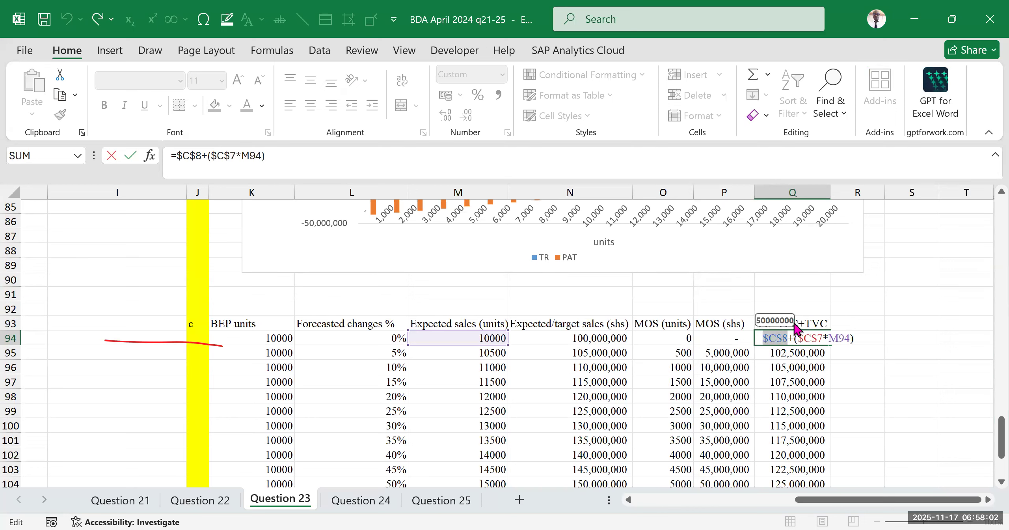
click(795, 337)
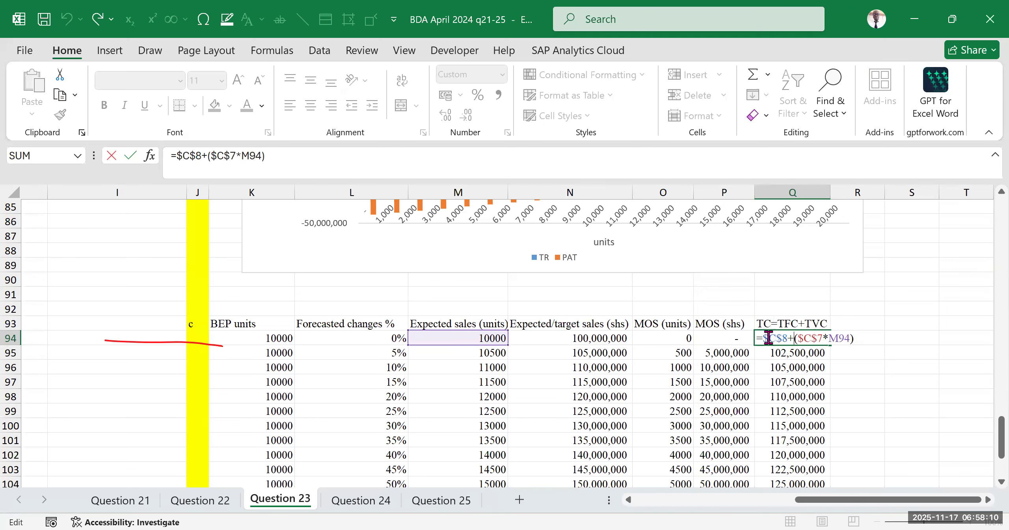
drag(823, 503, 662, 500)
scroll(403, 344, up, 20)
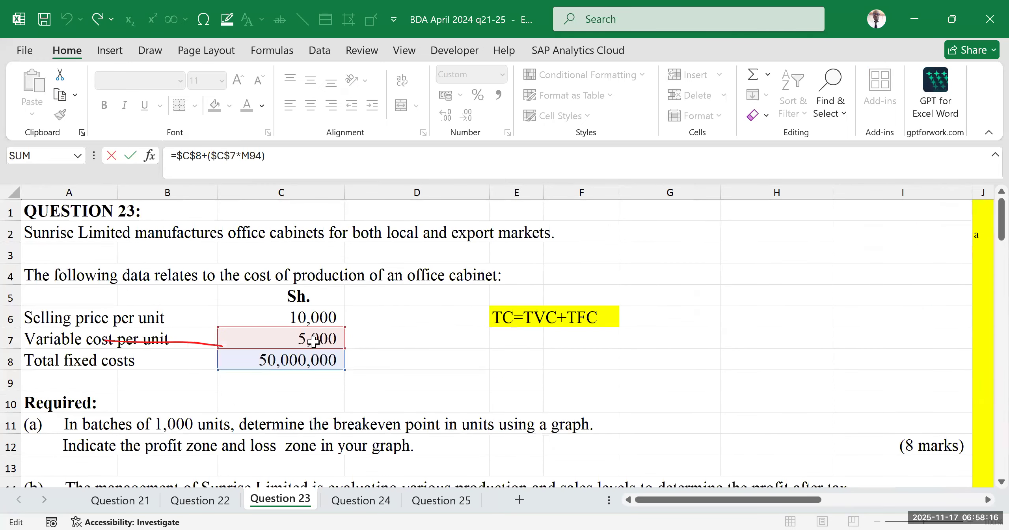
scroll(552, 375, down, 16)
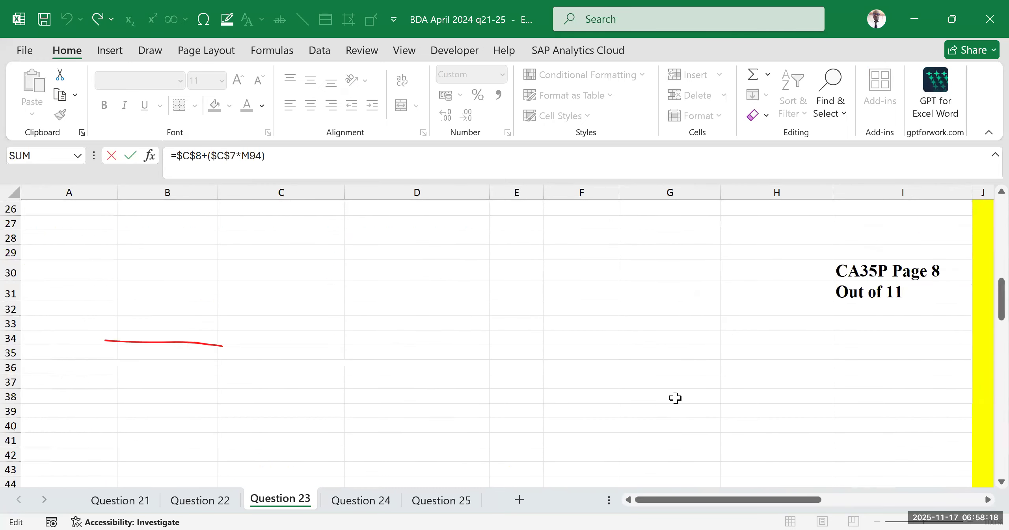
drag(735, 506, 861, 503)
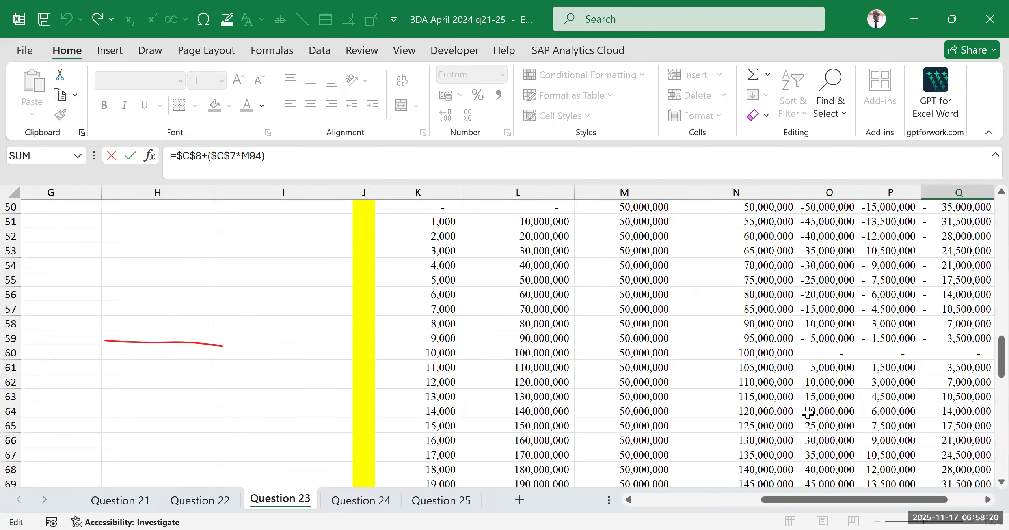
scroll(808, 412, down, 13)
scroll(646, 315, up, 2)
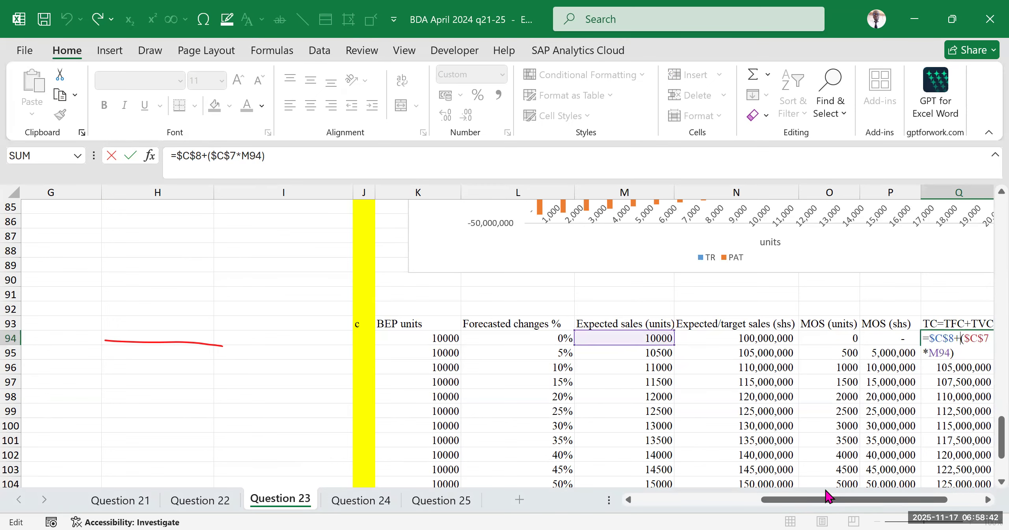
drag(828, 499, 846, 499)
key(Escape)
click(940, 311)
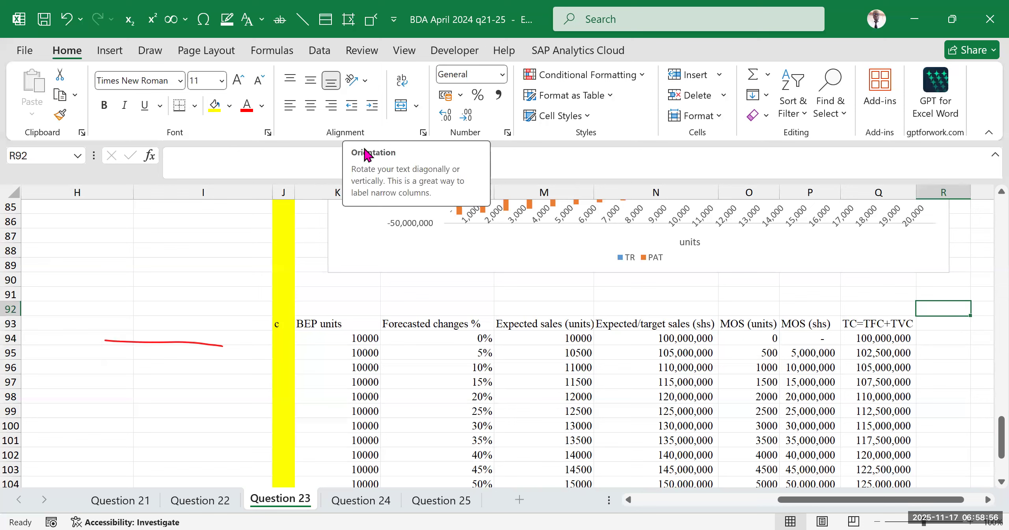
Trace the $C$6 reference in the P94 margin of safety formula to the selling price per unit.
double_click(798, 338)
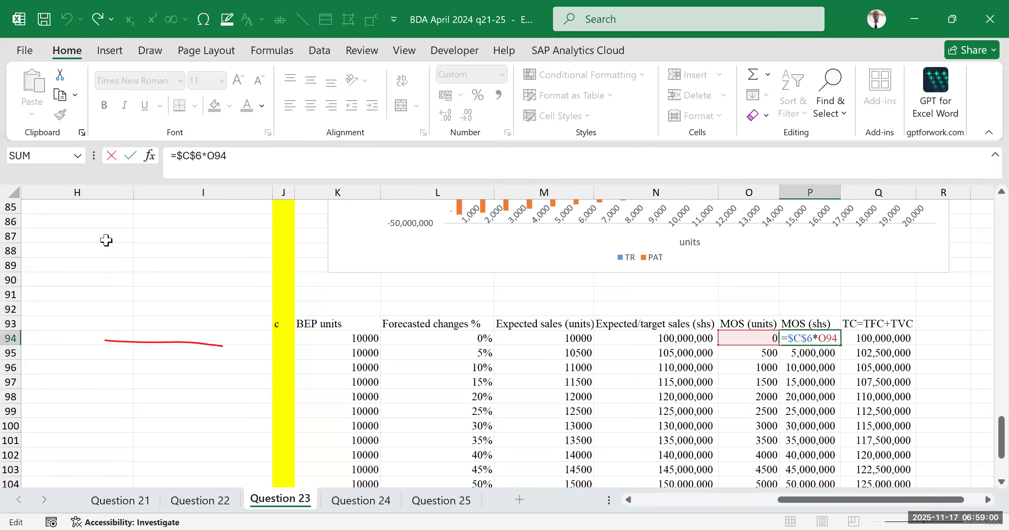
drag(793, 500, 650, 499)
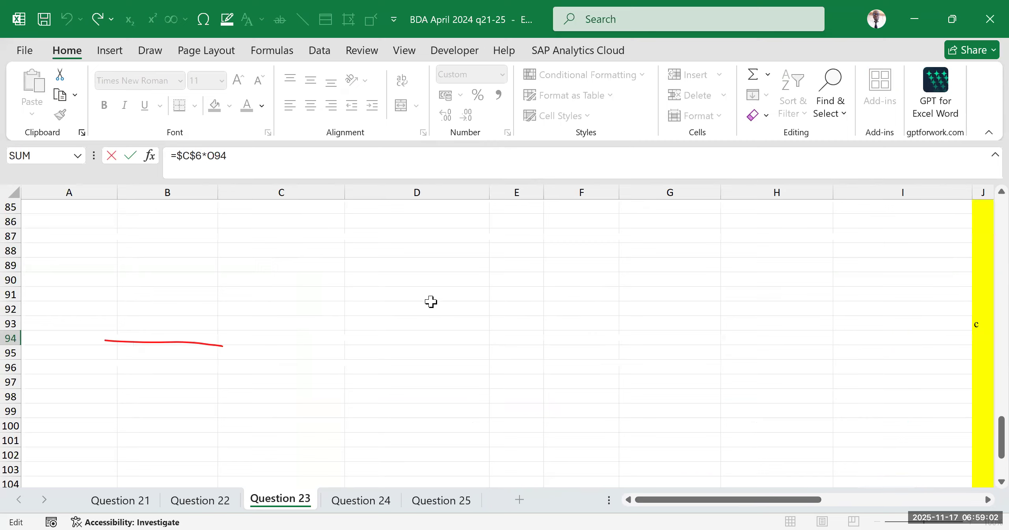
scroll(314, 281, up, 12)
scroll(292, 272, up, 15)
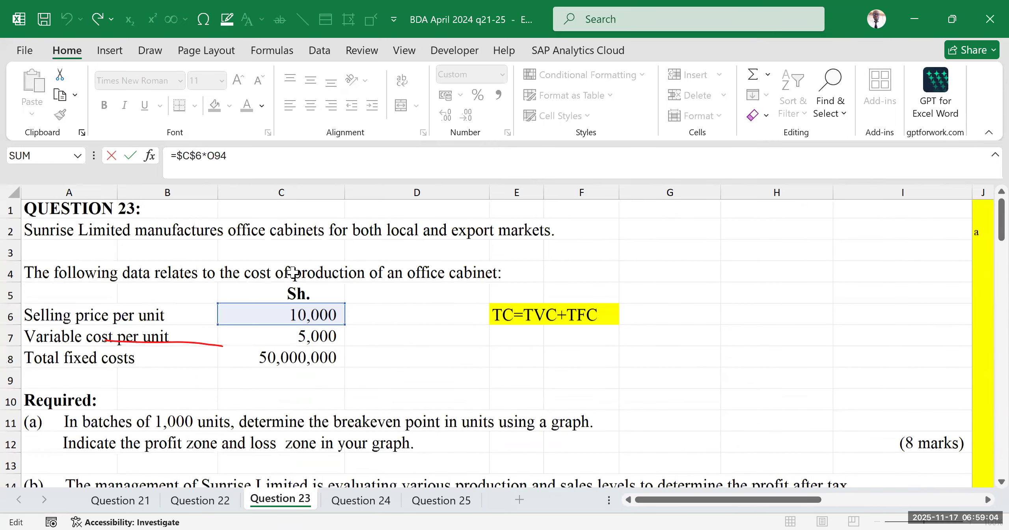
scroll(292, 272, down, 10)
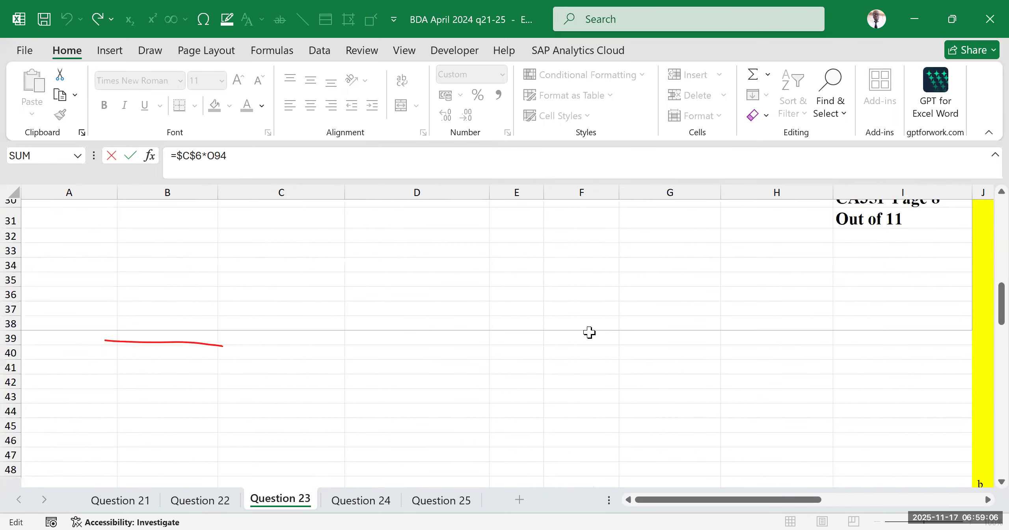
drag(744, 502, 851, 435)
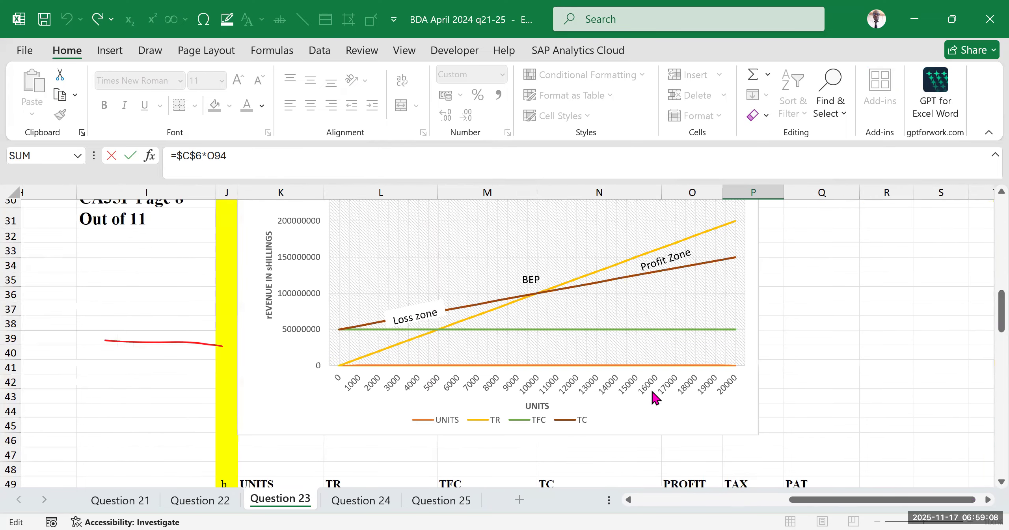
scroll(653, 388, down, 10)
scroll(602, 379, down, 10)
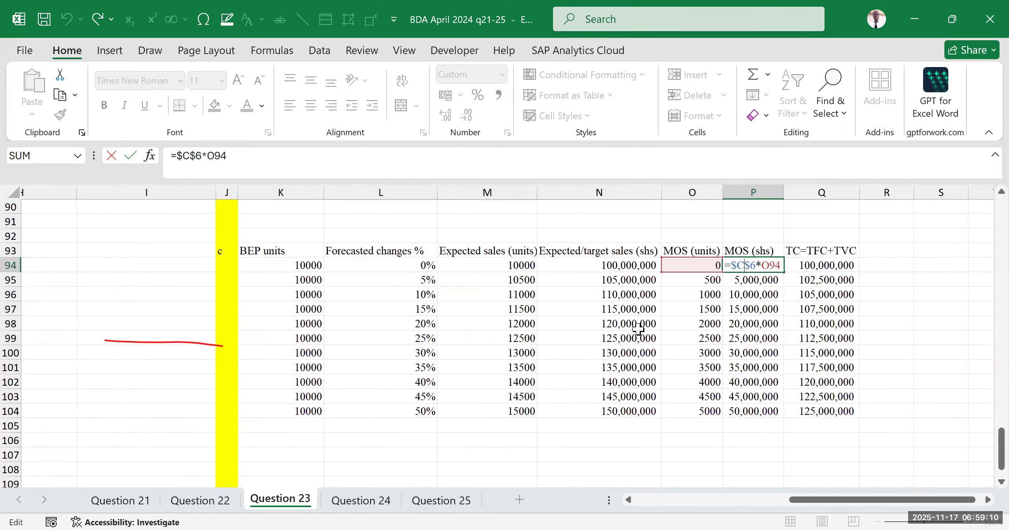
key(Return)
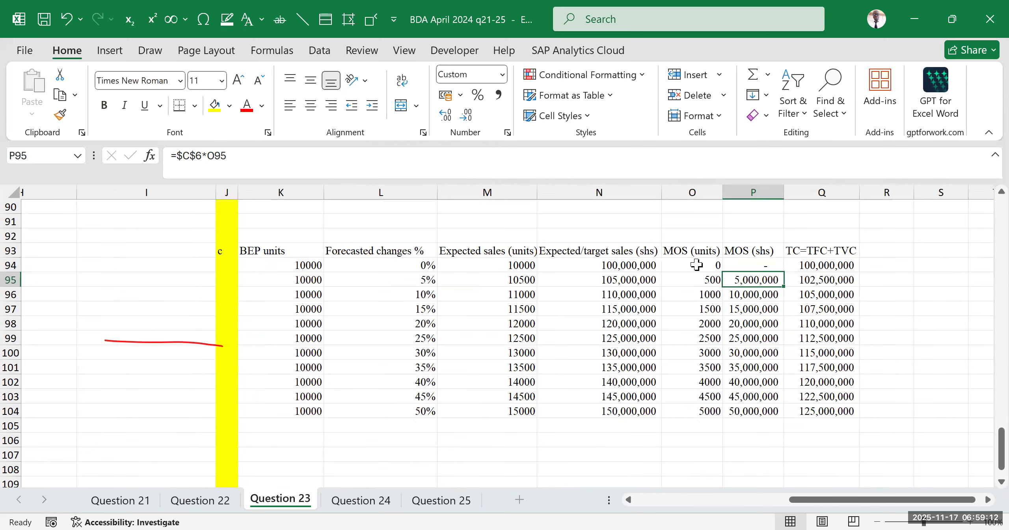
Examine the margin of safety formulas in units in O94 and in shillings in P94.
click(696, 264)
double_click(696, 264)
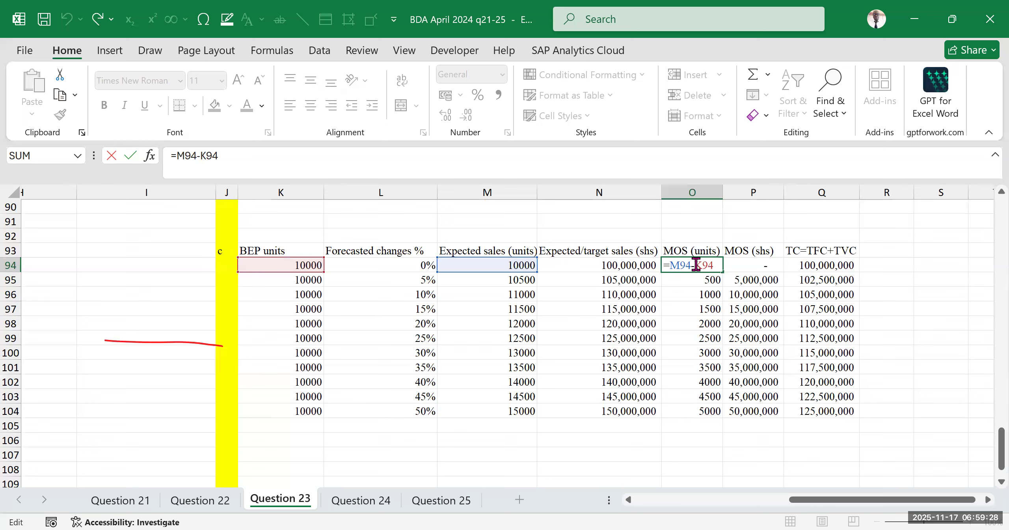
key(Return)
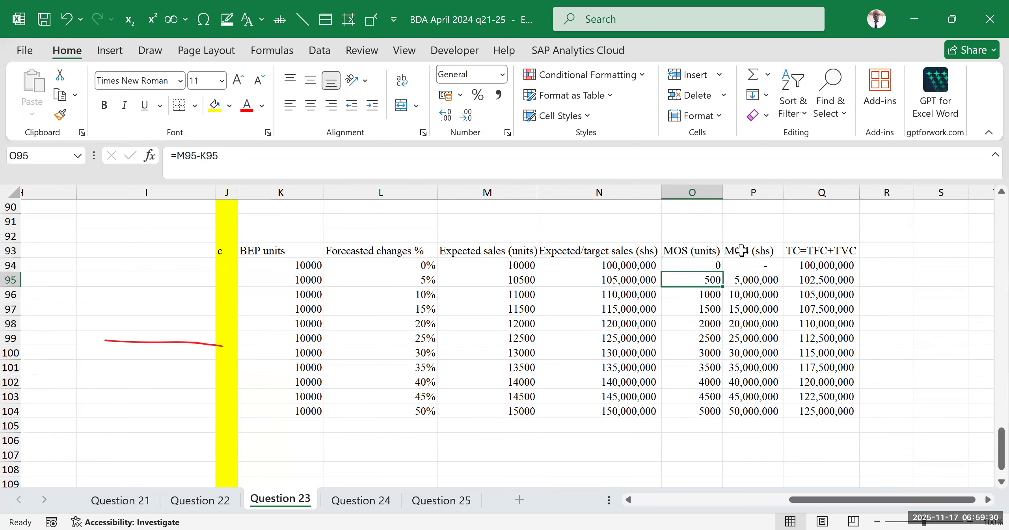
click(716, 262)
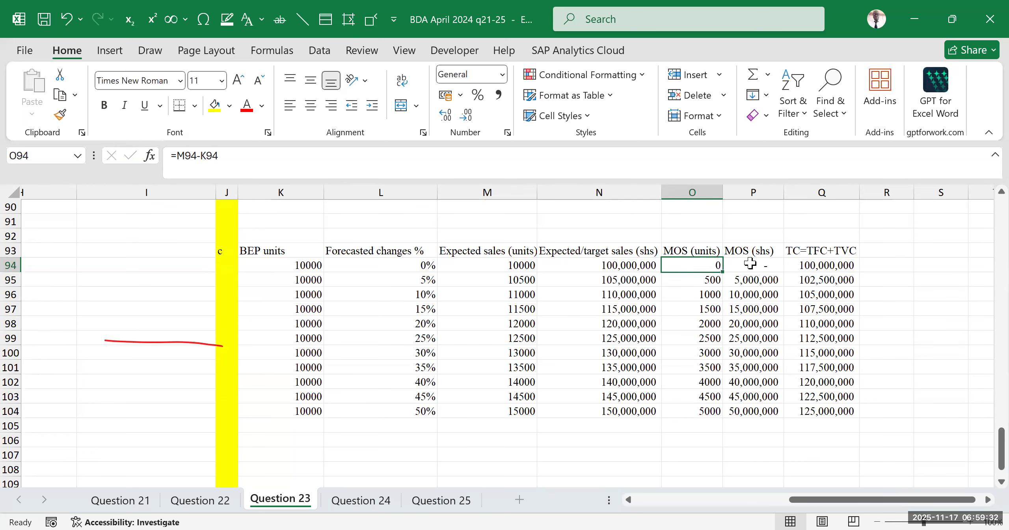
click(779, 264)
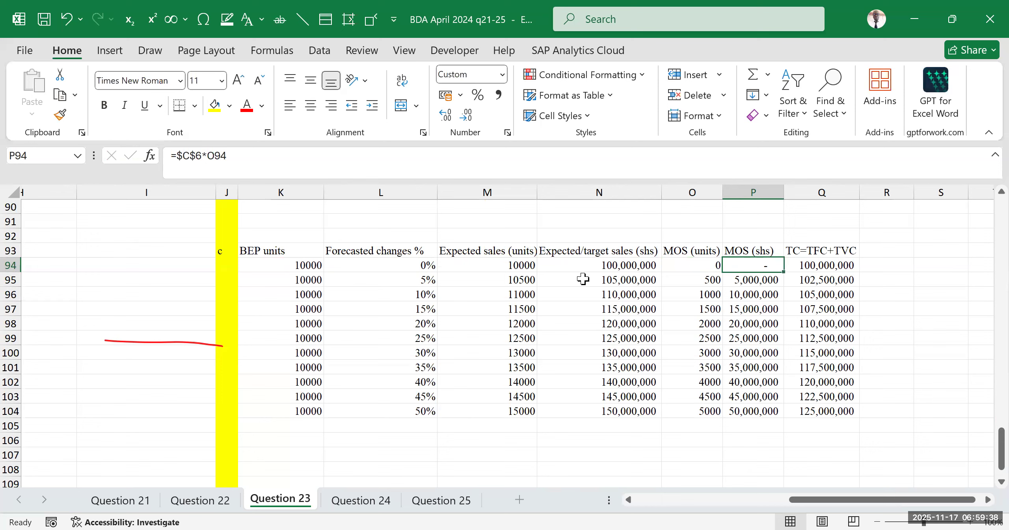
double_click(760, 265)
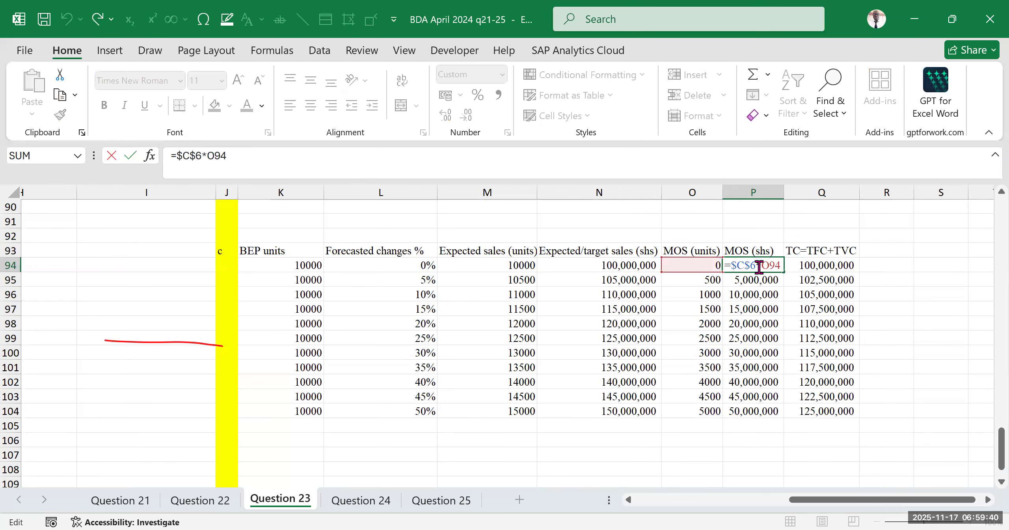
click(925, 264)
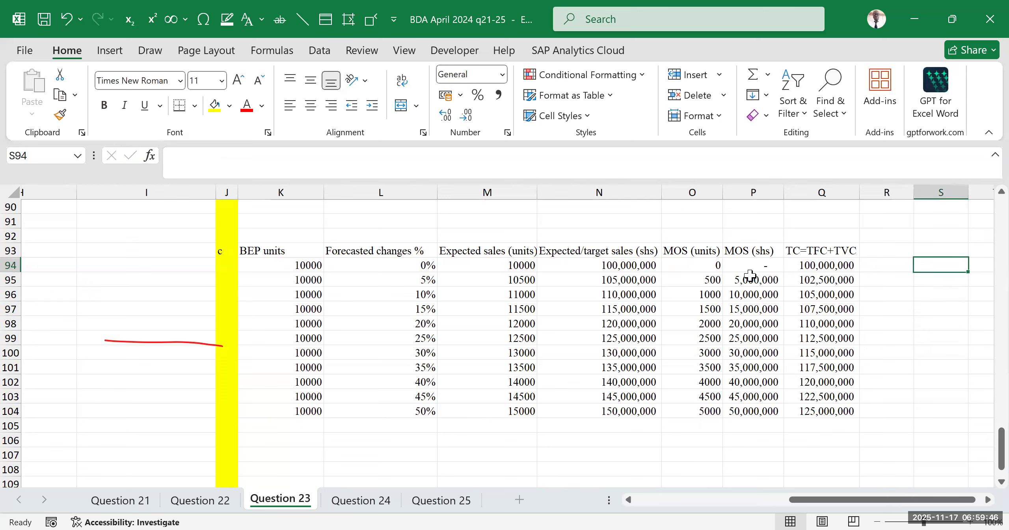
click(930, 319)
Enter the header "Target PAT" in R93.
click(884, 251)
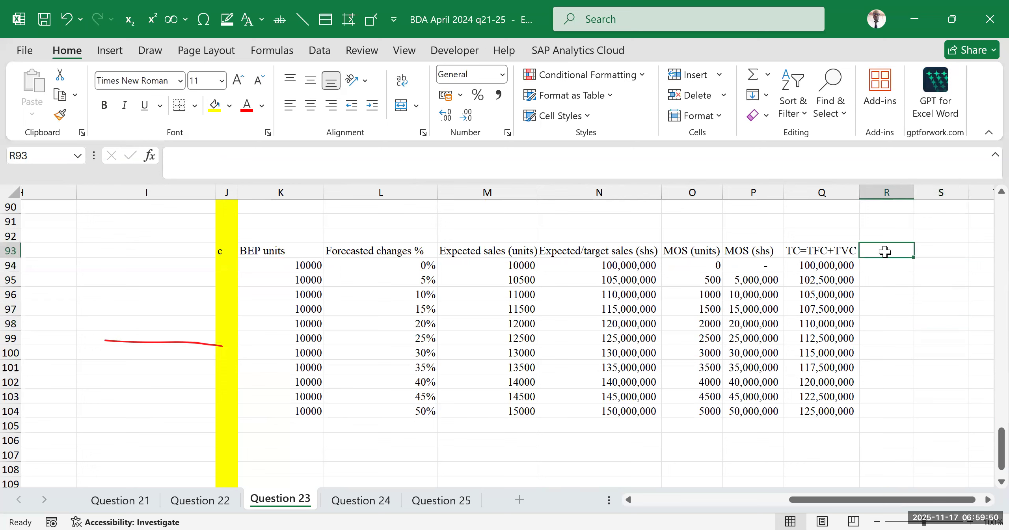
text(tARGET)
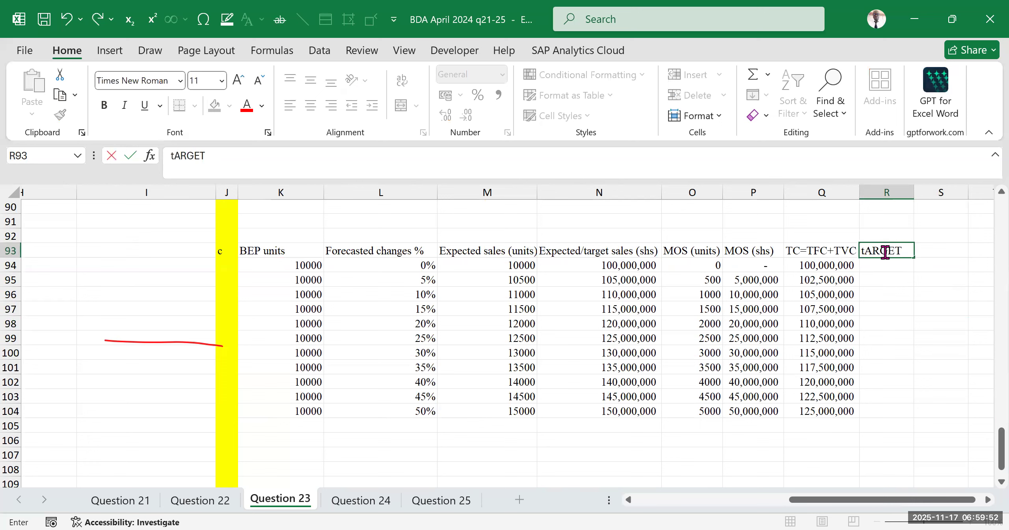
key(BackSpace)
key(BackSpace)
key(BackSpace)
key(BackSpace)
key(BackSpace)
text(Target PA)
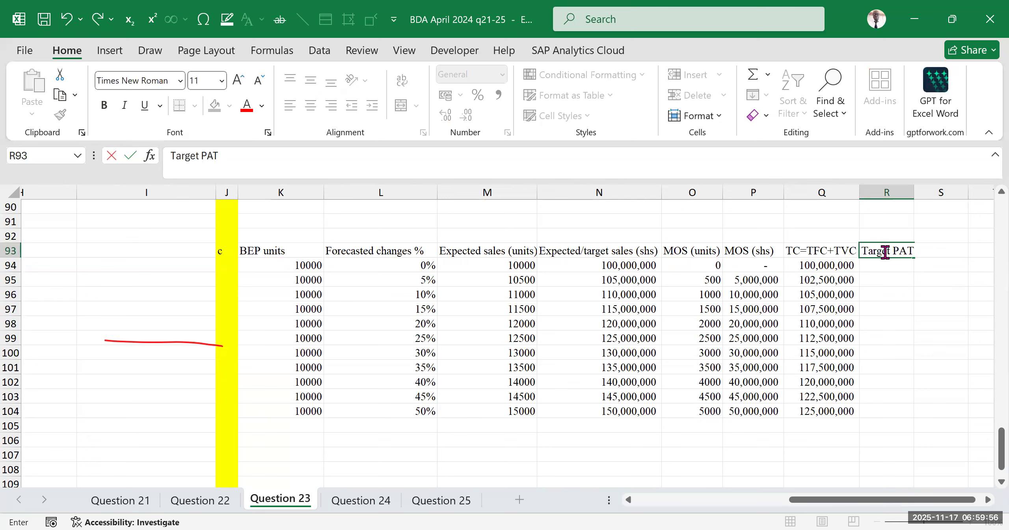
Extend the R93 header to read "Target/Expected PAT".
click(884, 252)
text(/EXPECTED)
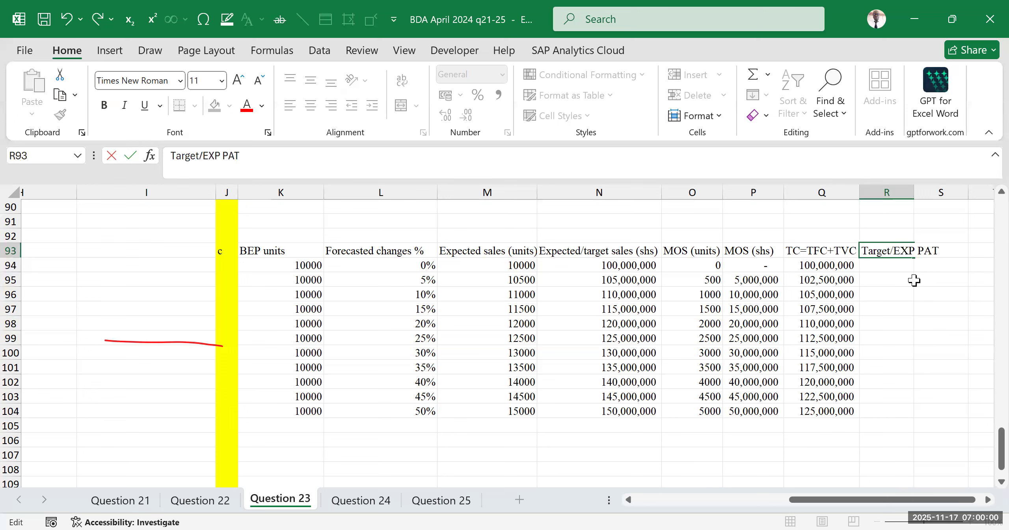
key(BackSpace)
key(BackSpace)
key(BackSpace)
key(BackSpace)
key(BackSpace)
key(BackSpace)
key(BackSpace)
text(xpected)
click(920, 359)
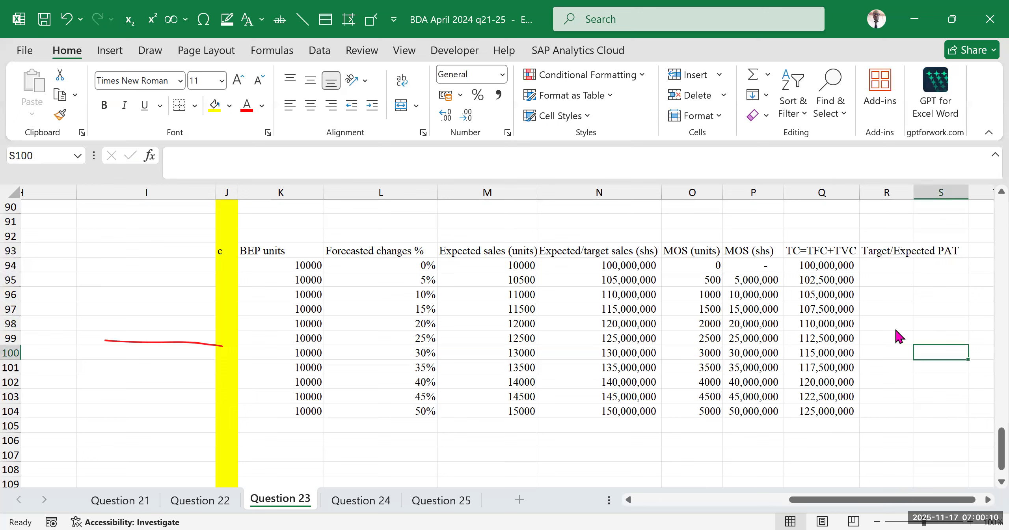
Calculate the 0% row's target profit in R94 as expected sales minus total cost, using =N94-Q94.
click(894, 263)
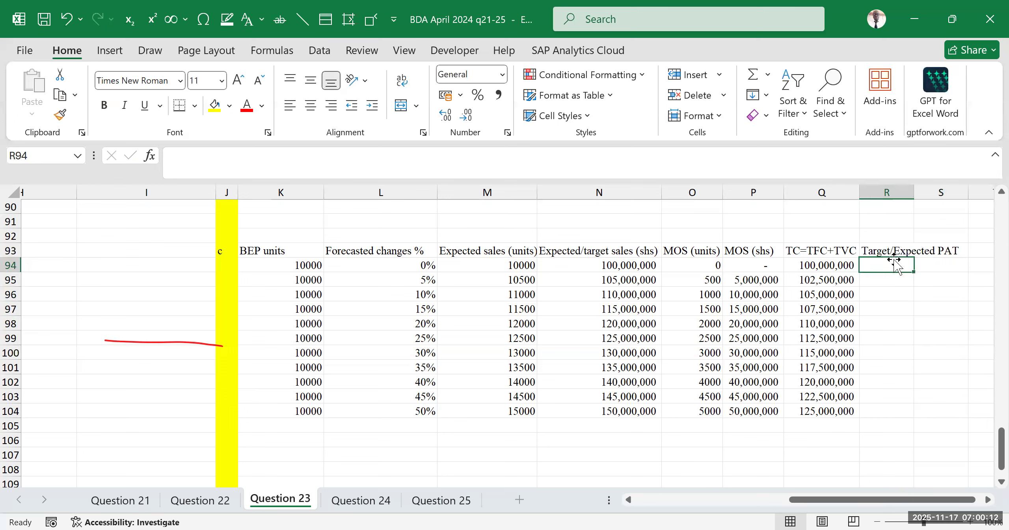
click(579, 265)
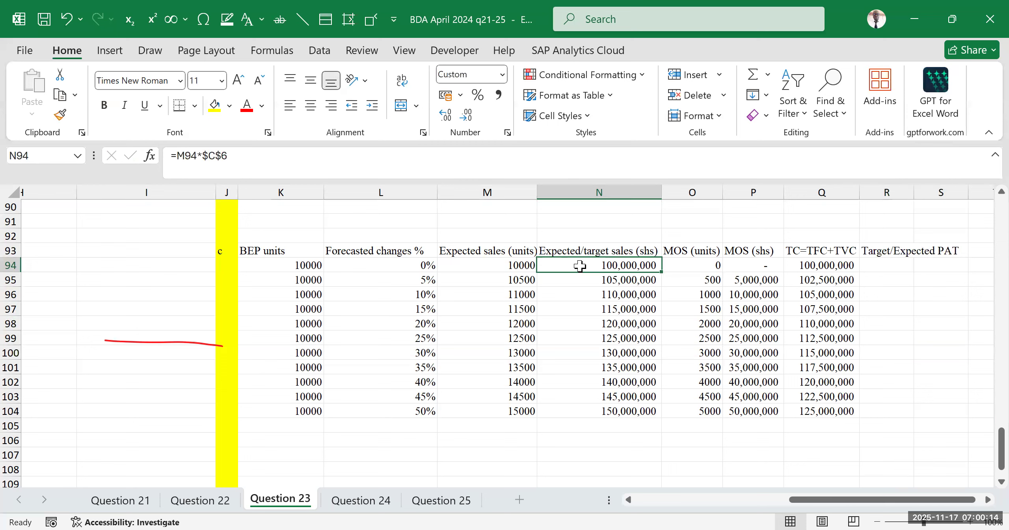
click(826, 267)
click(883, 266)
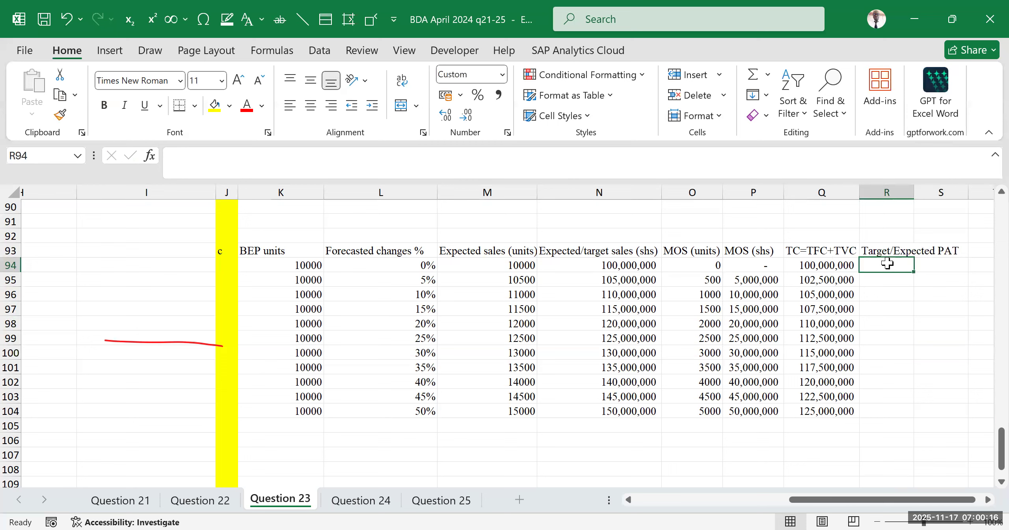
text(=)
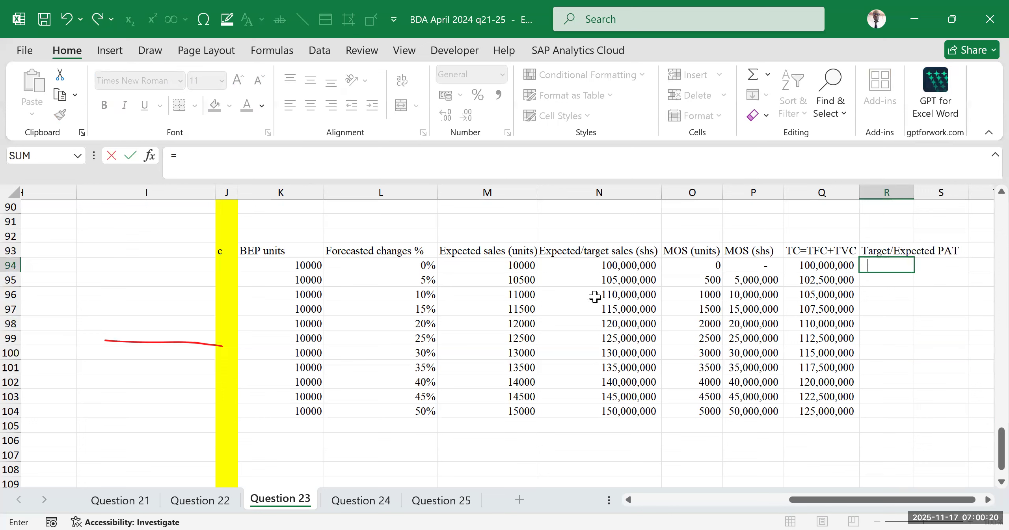
click(596, 265)
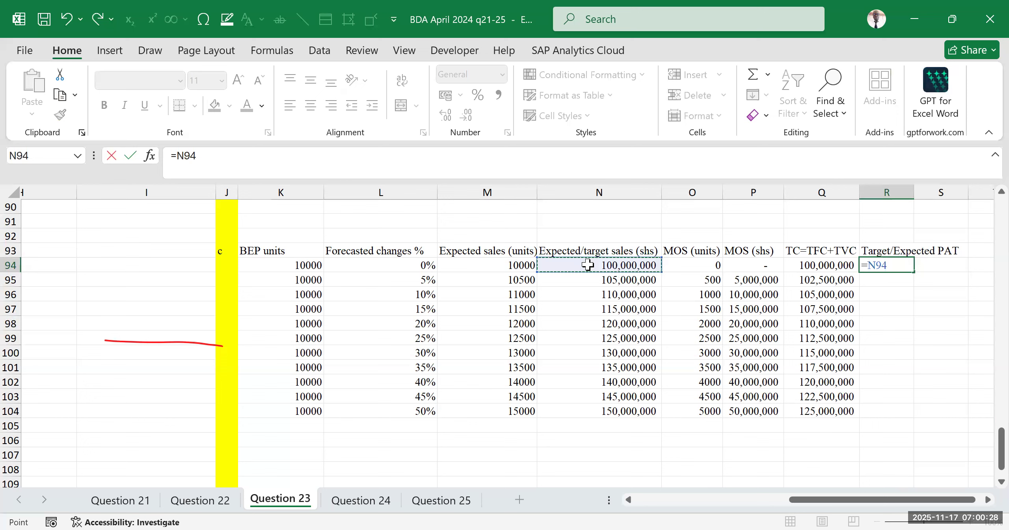
text(-)
click(821, 269)
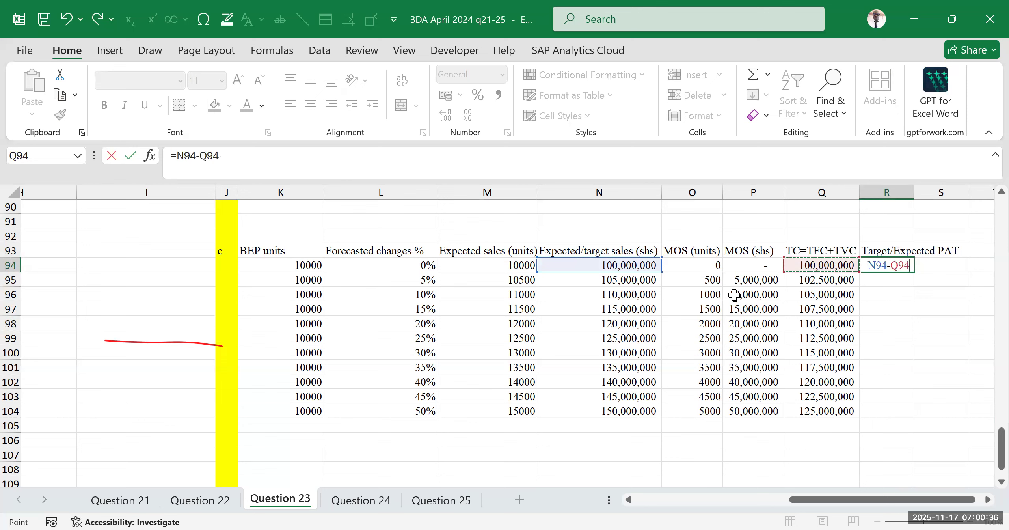
key(Return)
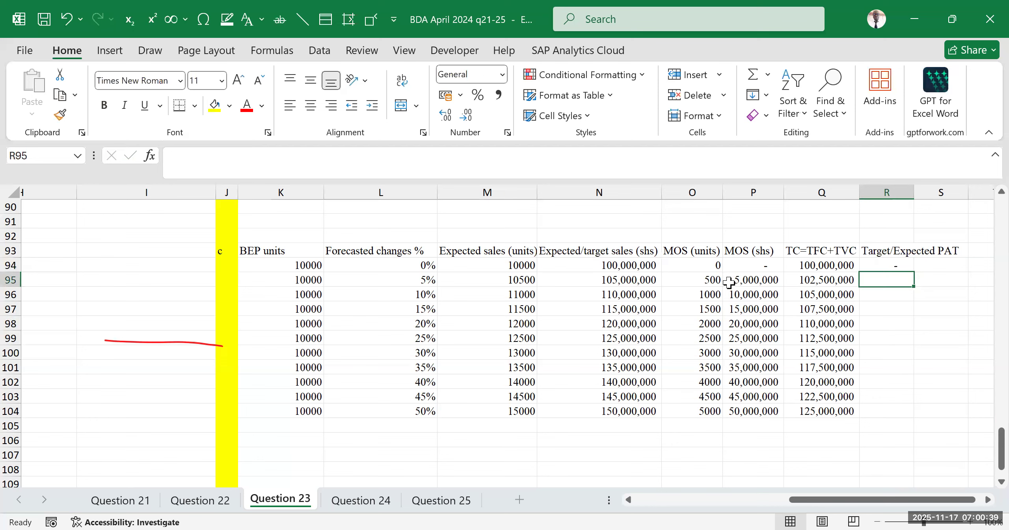
Copy the R94 profit formula down to R95 and widen column R to fit the figures.
click(891, 263)
click(296, 265)
click(883, 266)
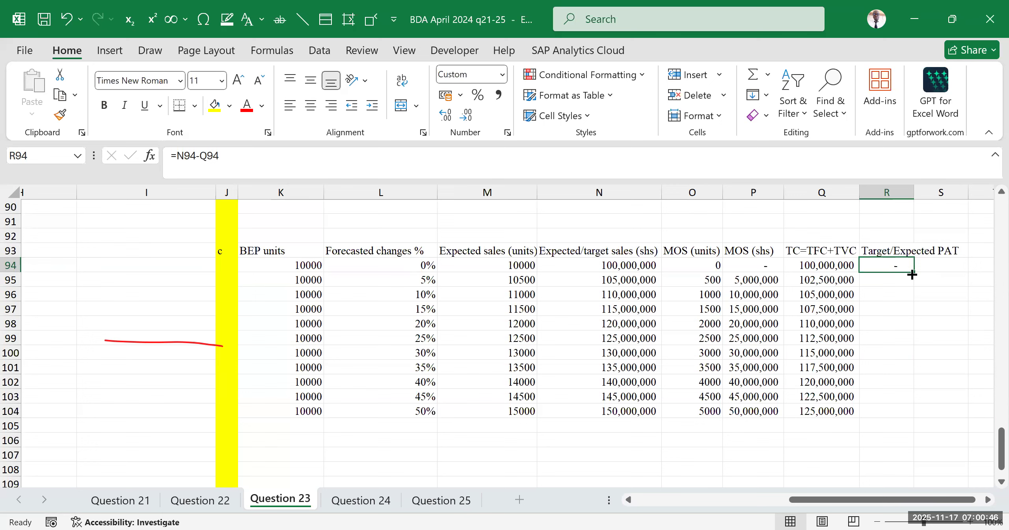
drag(913, 274, 926, 288)
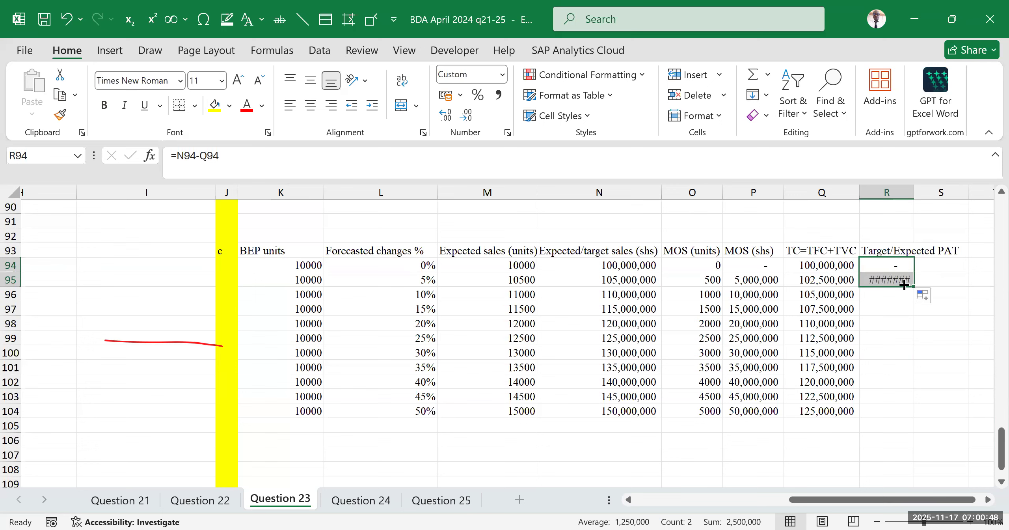
drag(918, 188, 931, 191)
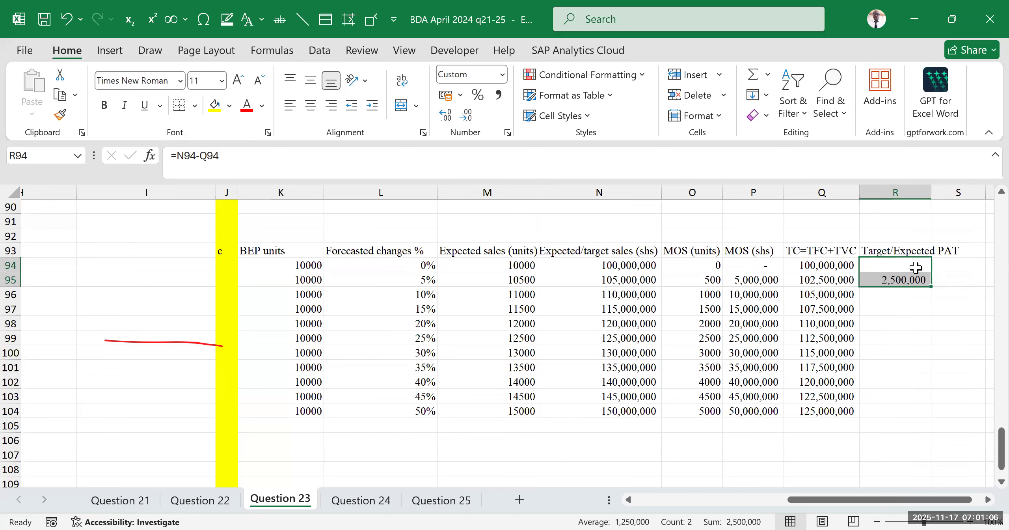
Change the R94 formula to the after-tax version =(N94-Q94)*70%.
click(915, 268)
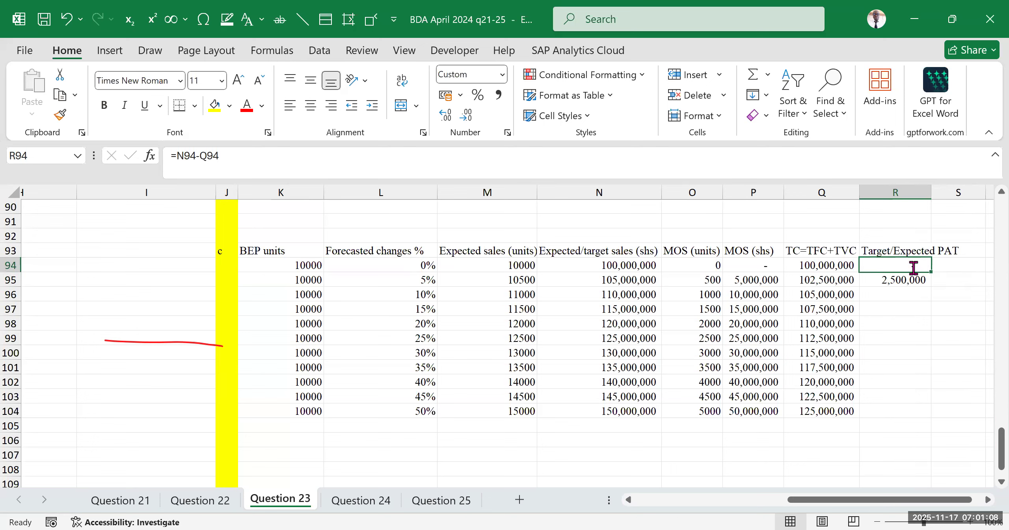
double_click(913, 268)
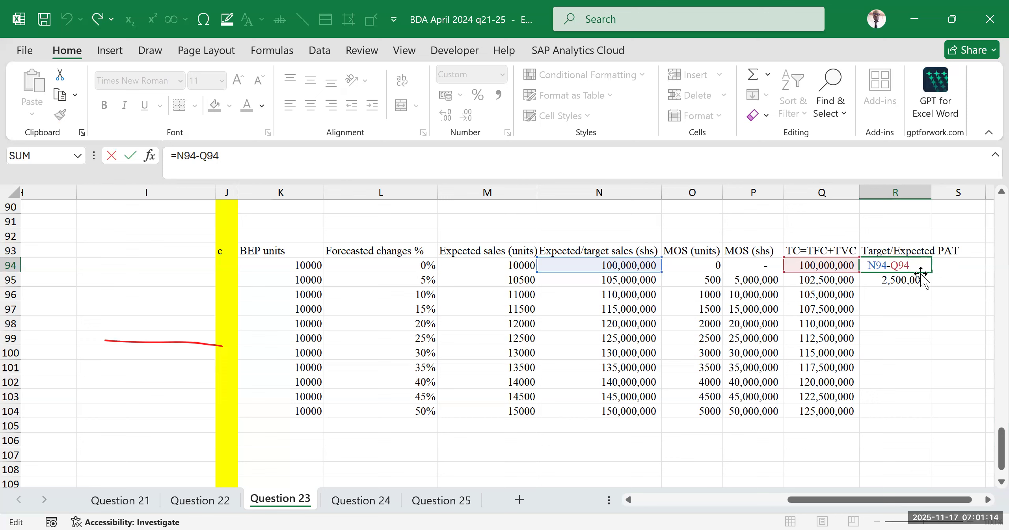
text())
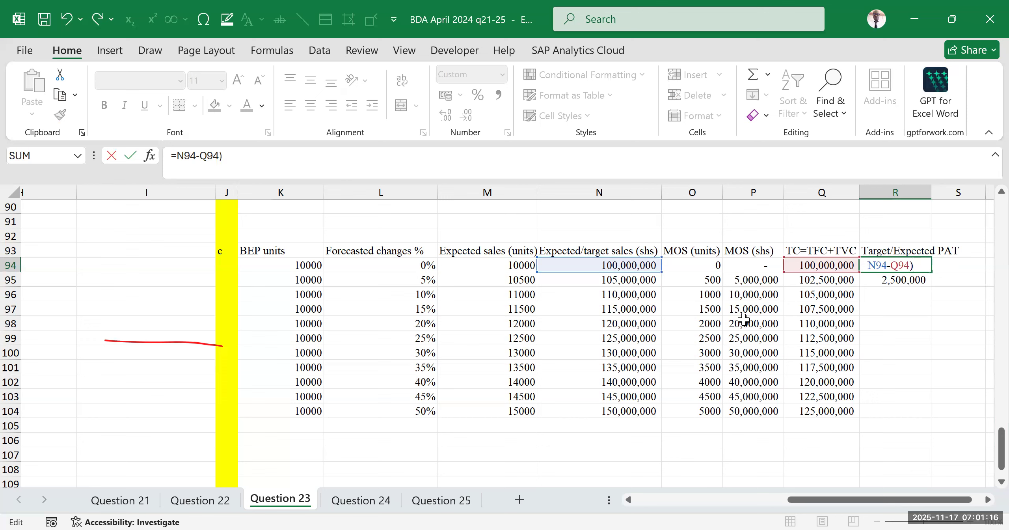
click(870, 266)
text(()
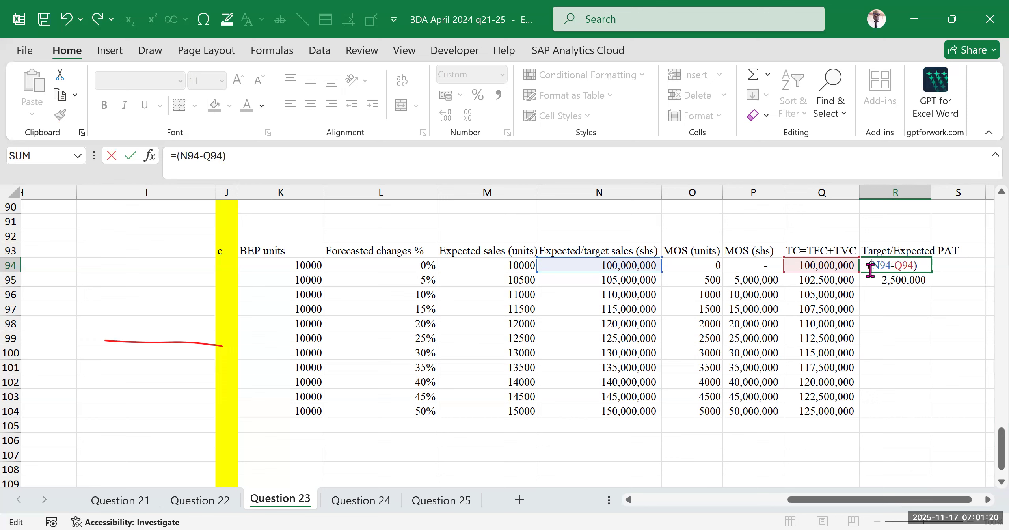
click(930, 266)
text(*70%)
key(Return)
Copy the revised after-tax profit formula from R94 down to R95.
click(921, 266)
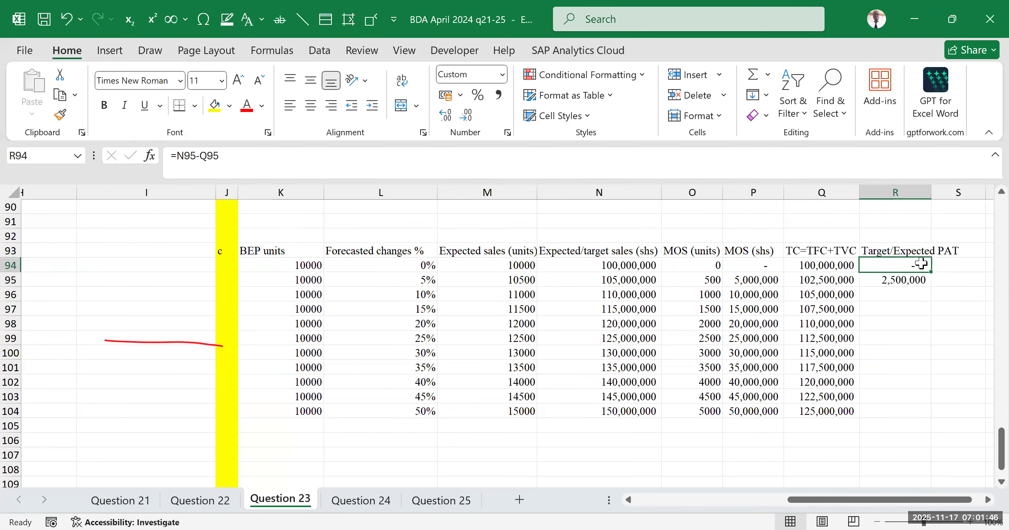
drag(932, 273, 926, 282)
click(968, 270)
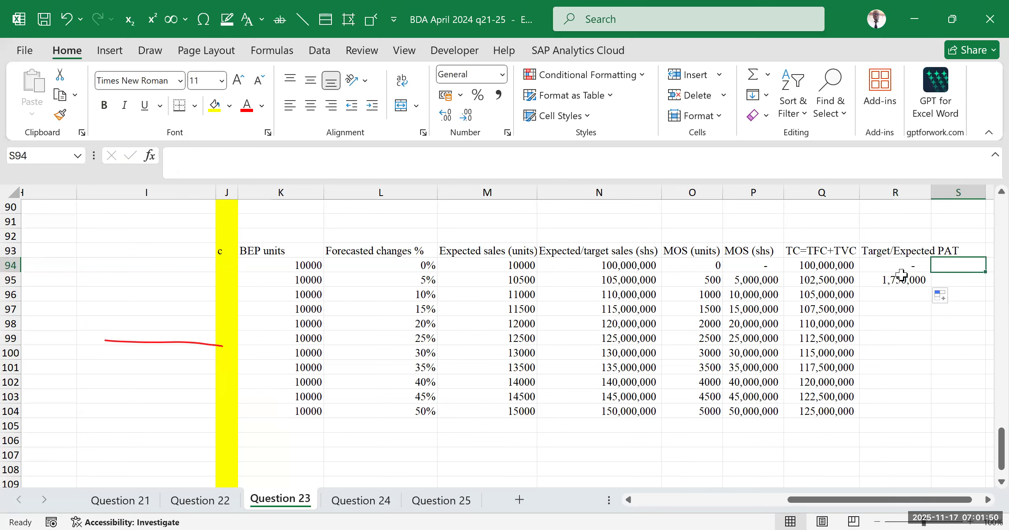
Examine the Target/Expected PAT formula in R94, including its sales and total cost references and the 70% factor.
drag(886, 249, 898, 317)
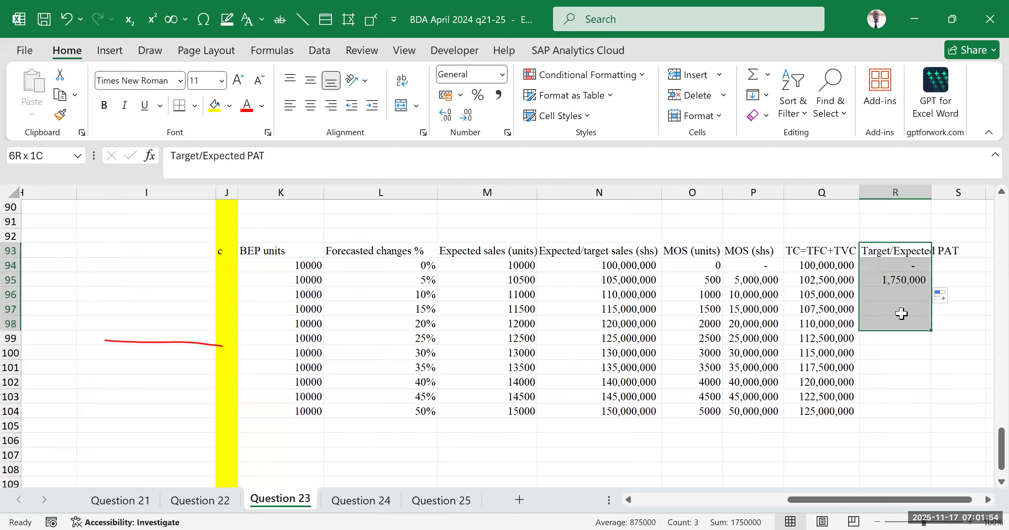
click(977, 252)
drag(886, 251, 893, 293)
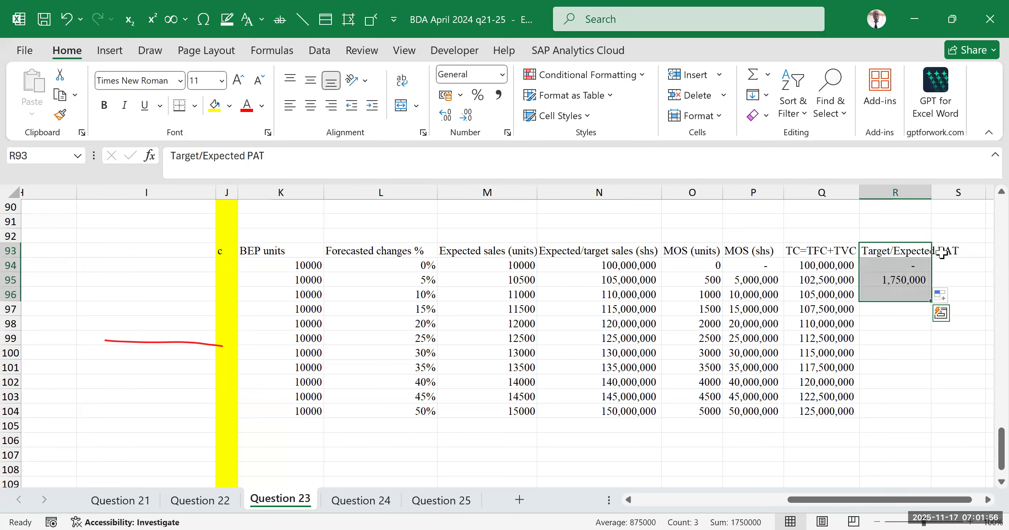
drag(962, 253, 990, 292)
click(715, 334)
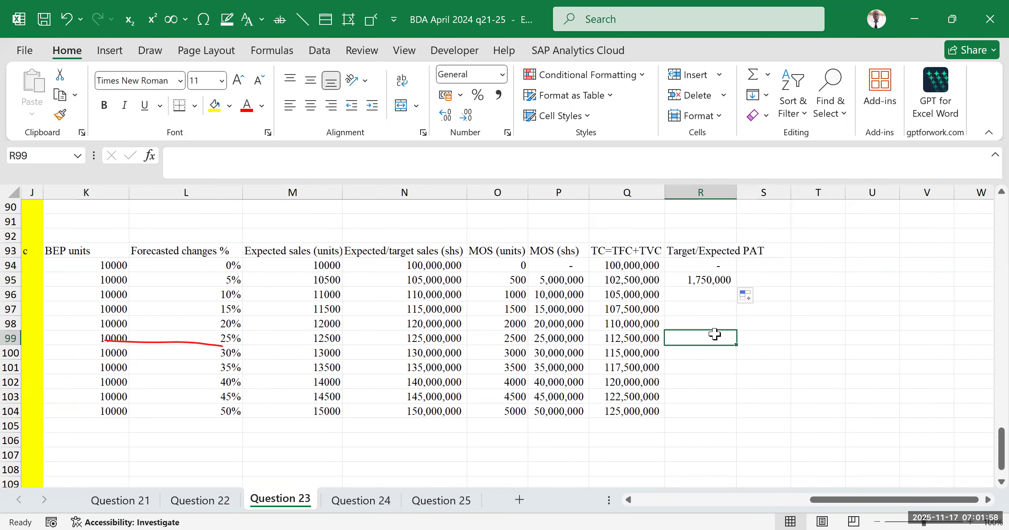
click(704, 263)
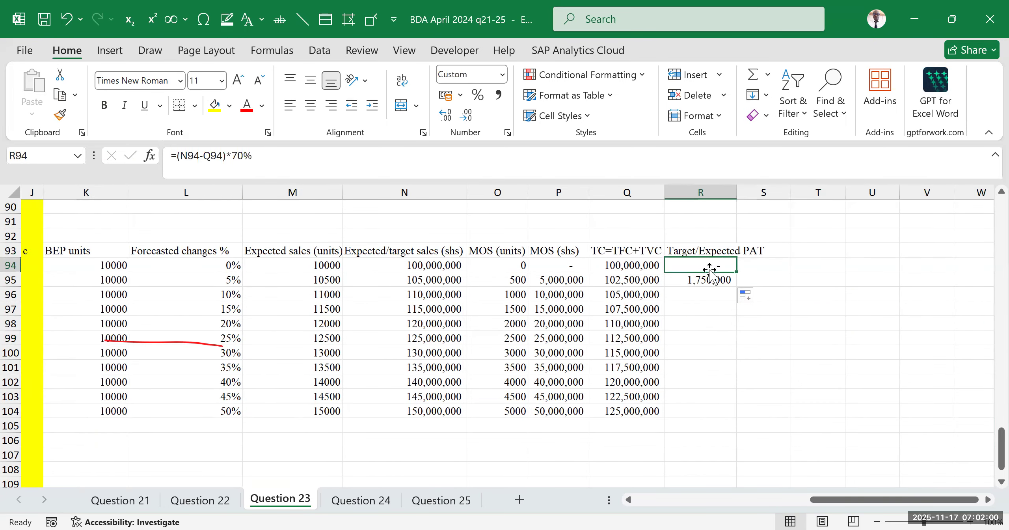
double_click(707, 265)
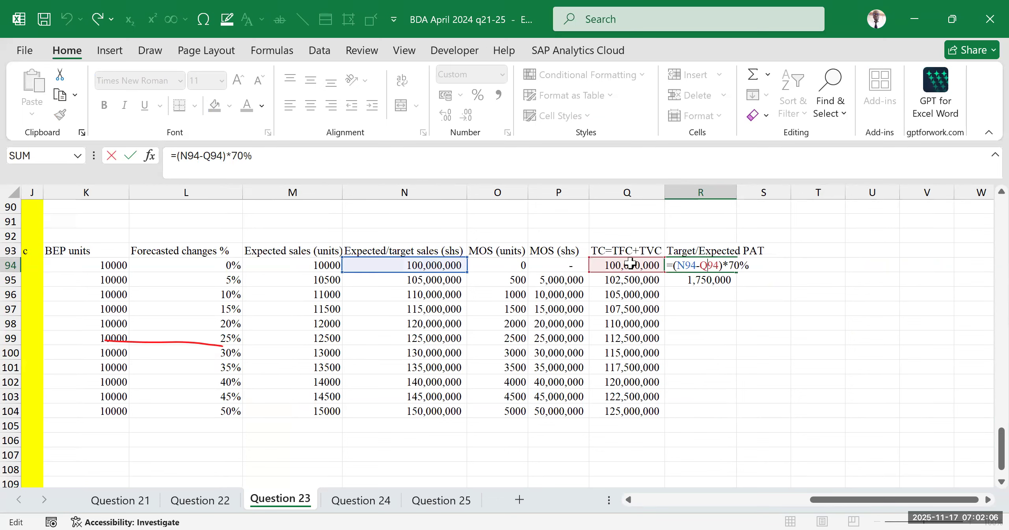
click(894, 304)
drag(710, 230, 707, 314)
drag(773, 233, 775, 330)
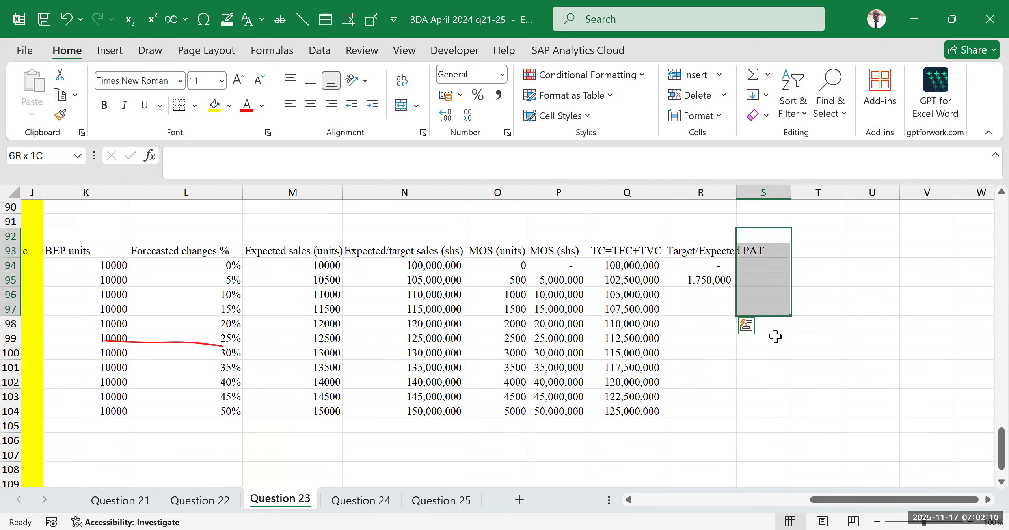
double_click(807, 236)
click(815, 277)
click(708, 264)
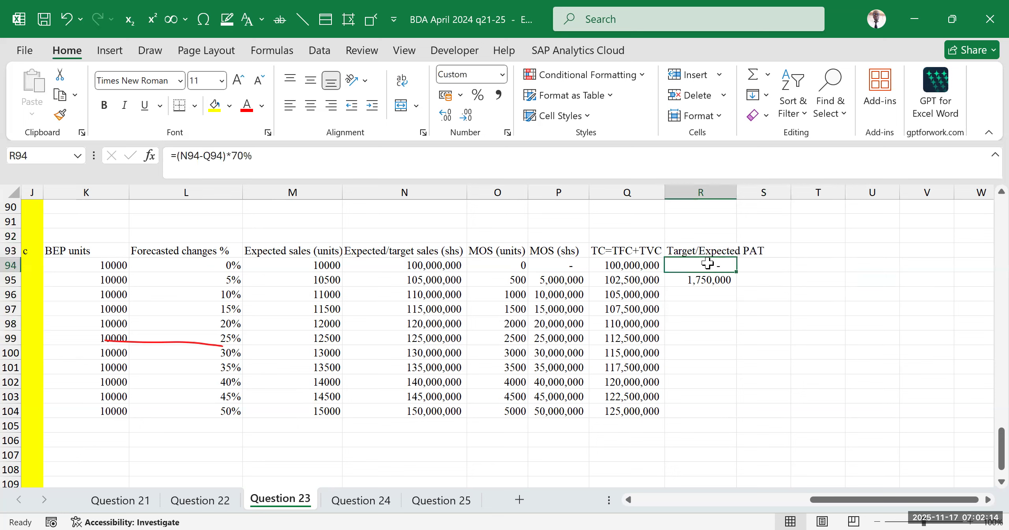
double_click(709, 264)
drag(703, 265, 718, 265)
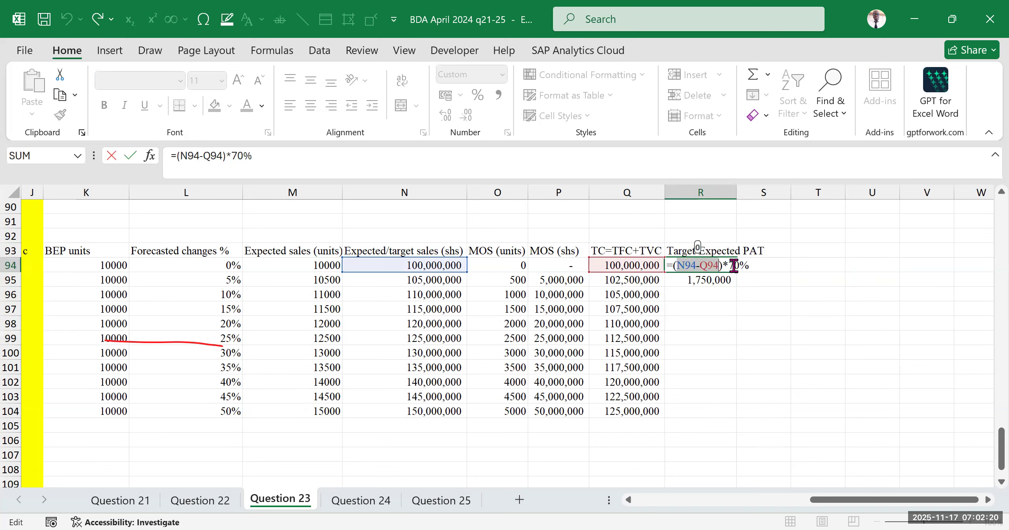
key(Return)
Fill the after-tax profit formula from R95 down through R104.
click(723, 295)
click(725, 279)
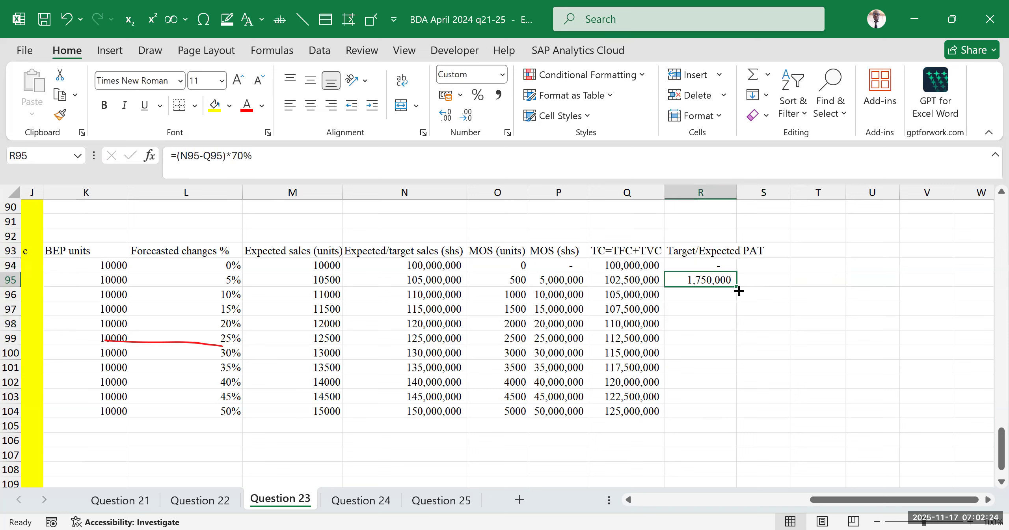
drag(737, 286, 737, 414)
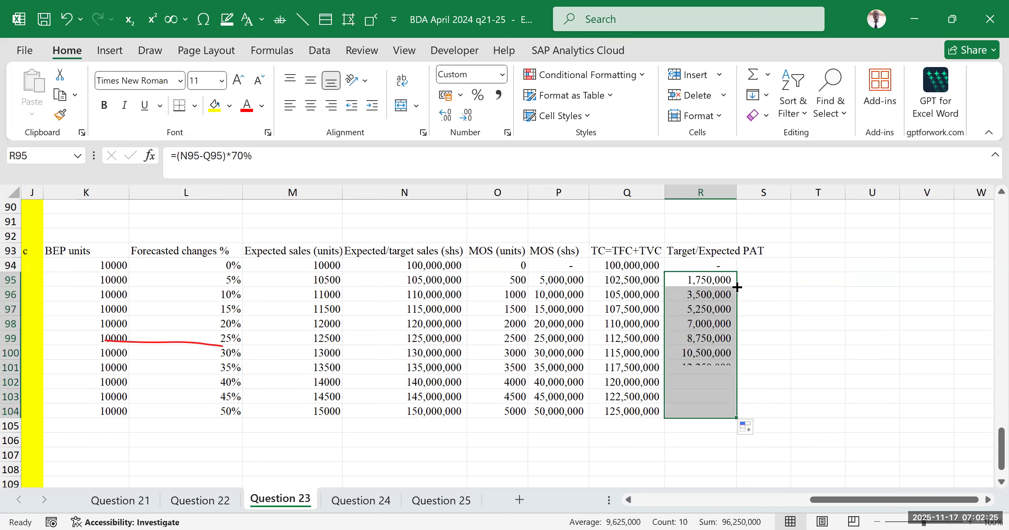
click(816, 311)
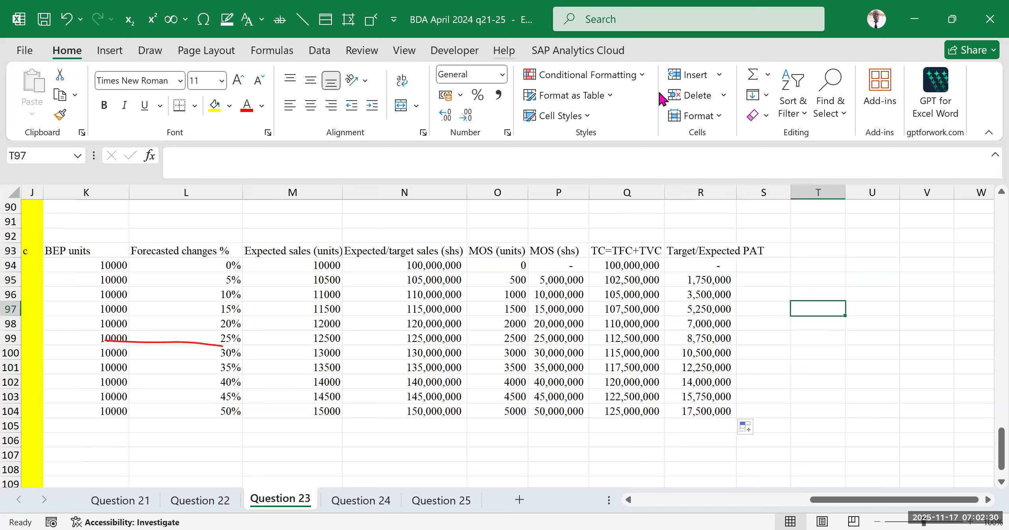
Review the part (c) question text in rows 17 to 19 for the items the graph must depict.
click(527, 227)
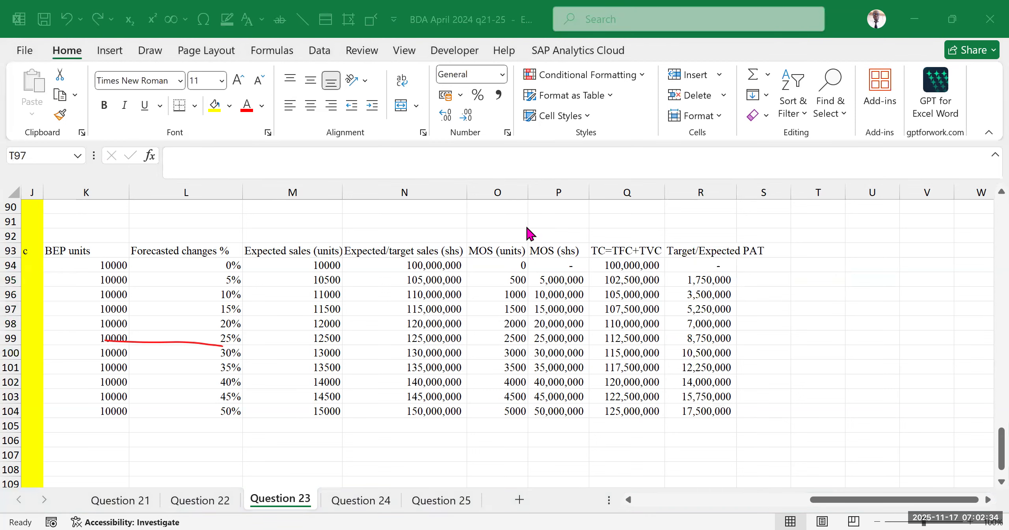
click(844, 320)
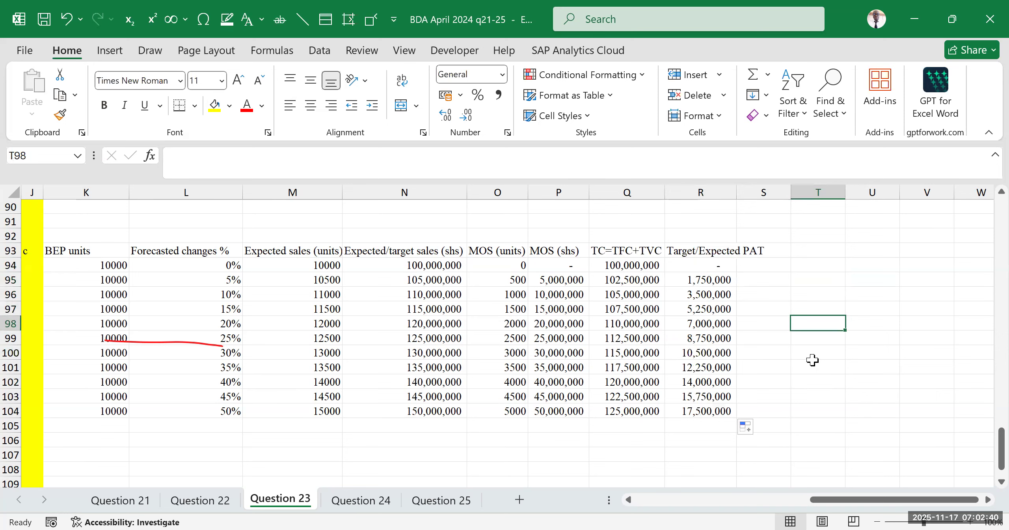
drag(820, 500, 642, 500)
scroll(232, 264, up, 20)
scroll(233, 268, up, 8)
scroll(232, 268, down, 1)
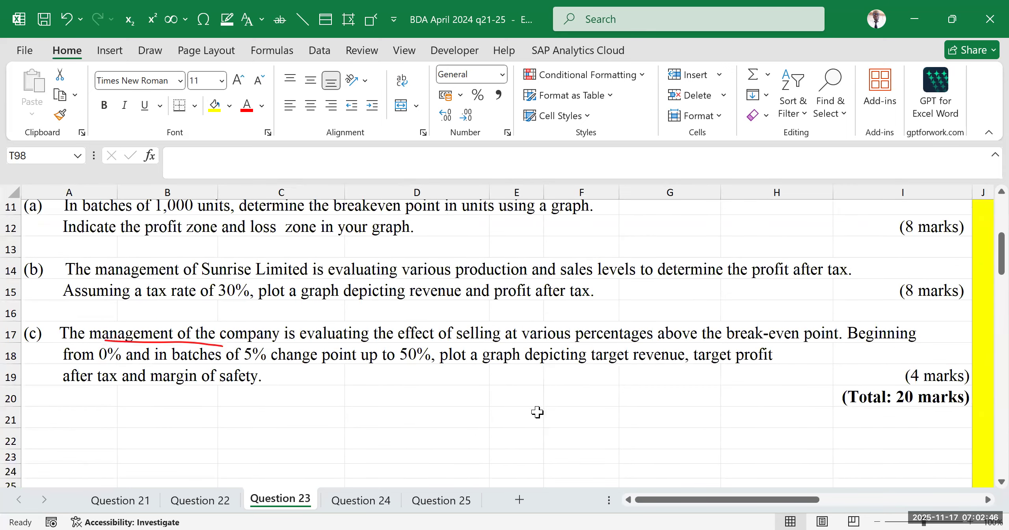
click(628, 357)
click(109, 381)
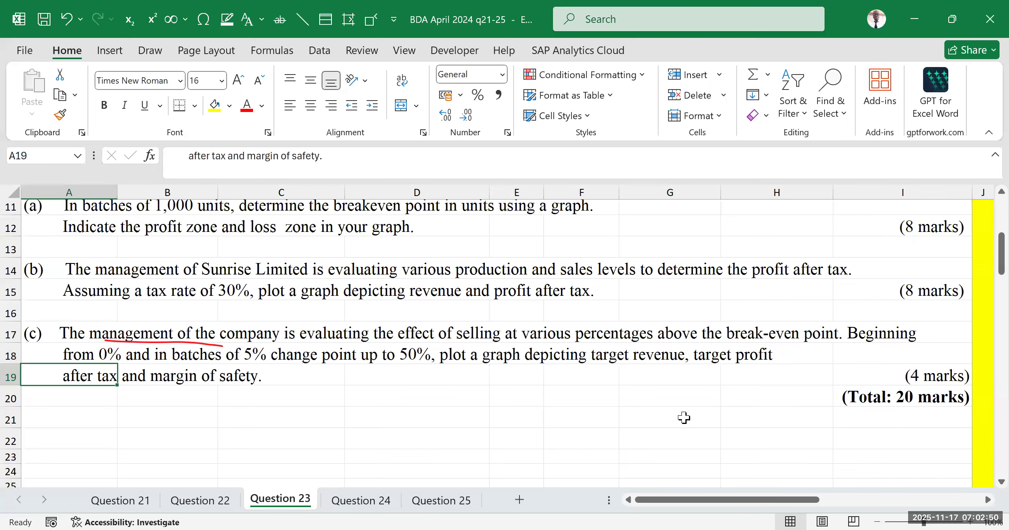
Return to the part (c) forecast table in rows 93 to 104.
drag(754, 503, 914, 500)
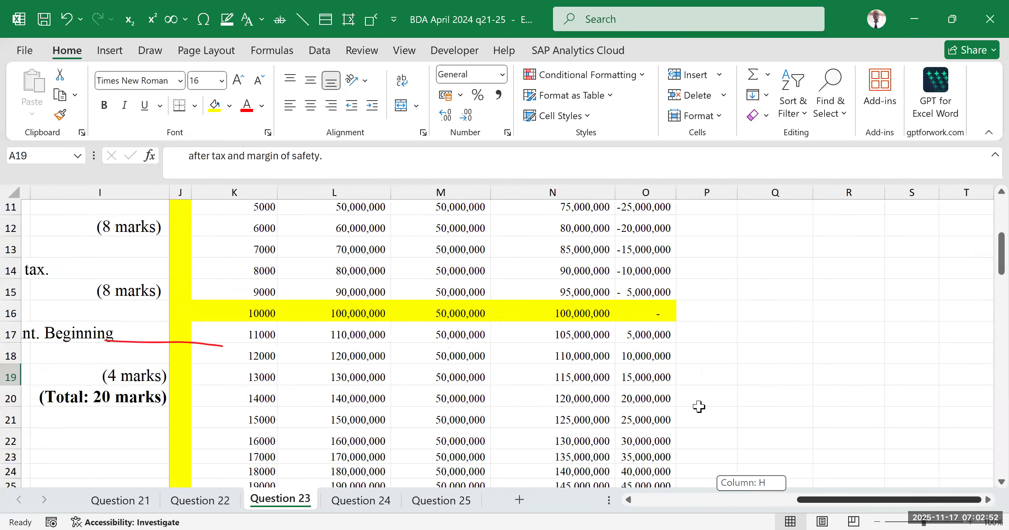
scroll(590, 382, down, 13)
scroll(396, 439, up, 5)
scroll(412, 378, down, 3)
scroll(428, 358, down, 20)
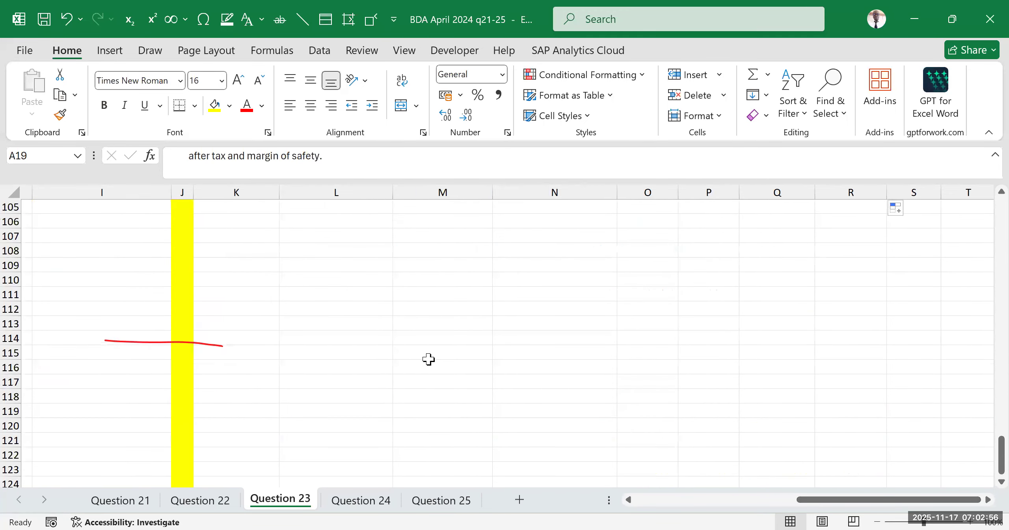
scroll(428, 357, up, 7)
scroll(473, 353, down, 2)
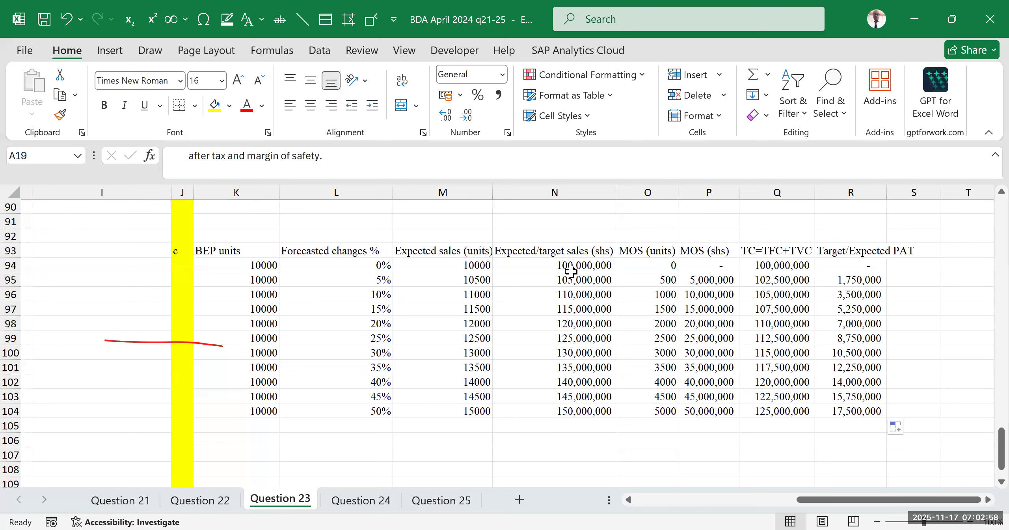
drag(561, 249, 574, 411)
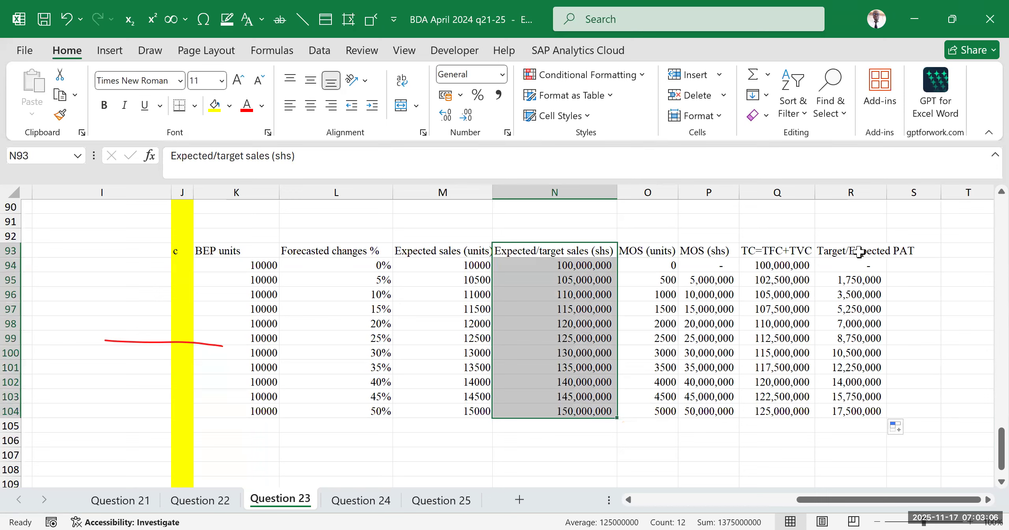
ctrl+drag(857, 250, 861, 410)
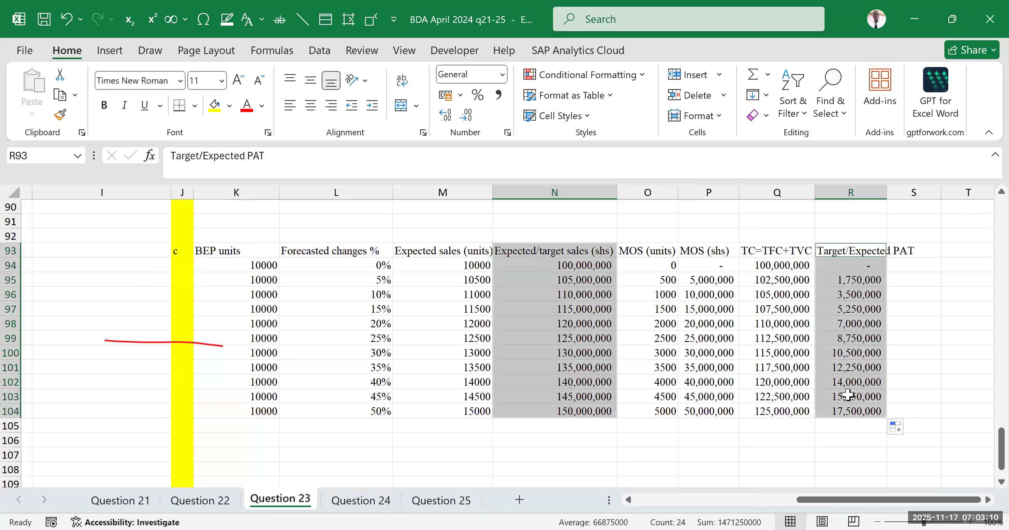
ctrl+drag(705, 247, 712, 412)
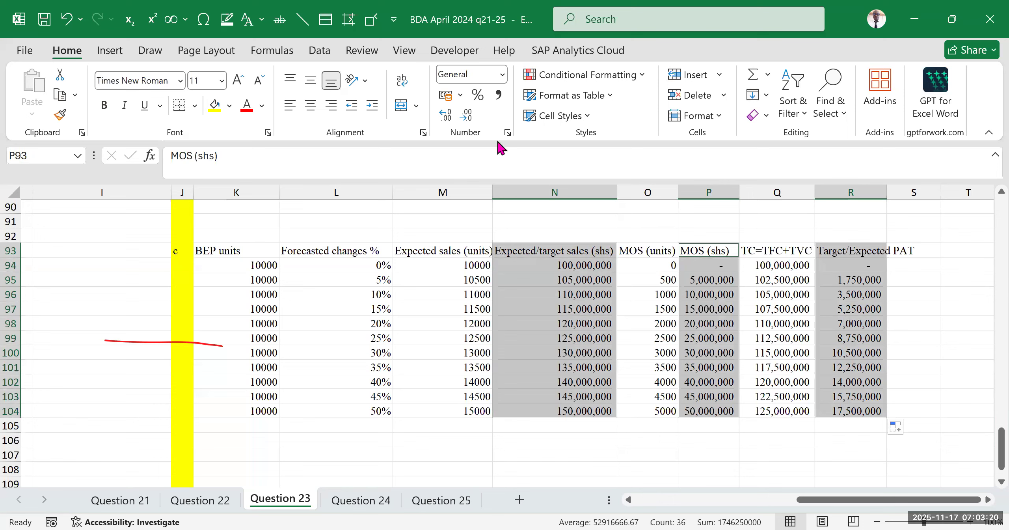
key(alt+n)
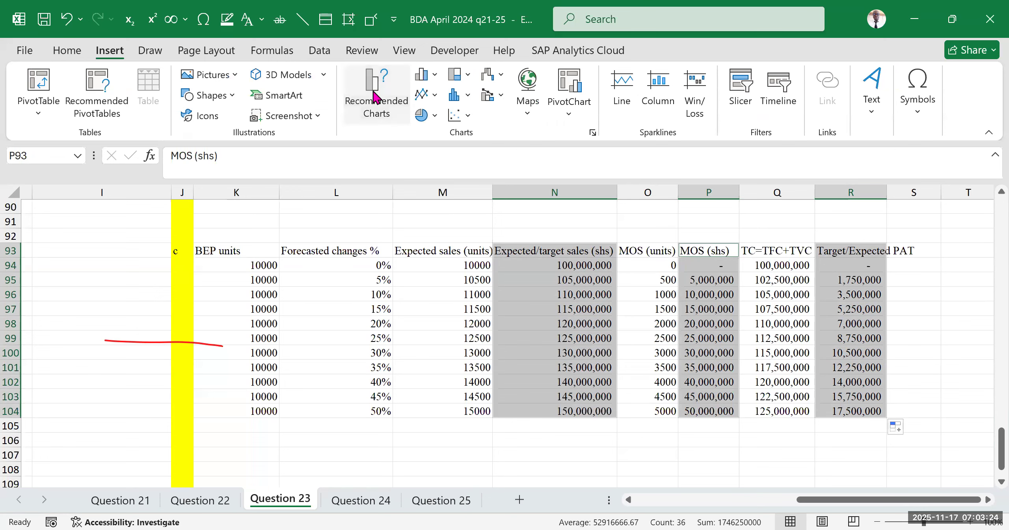
click(388, 106)
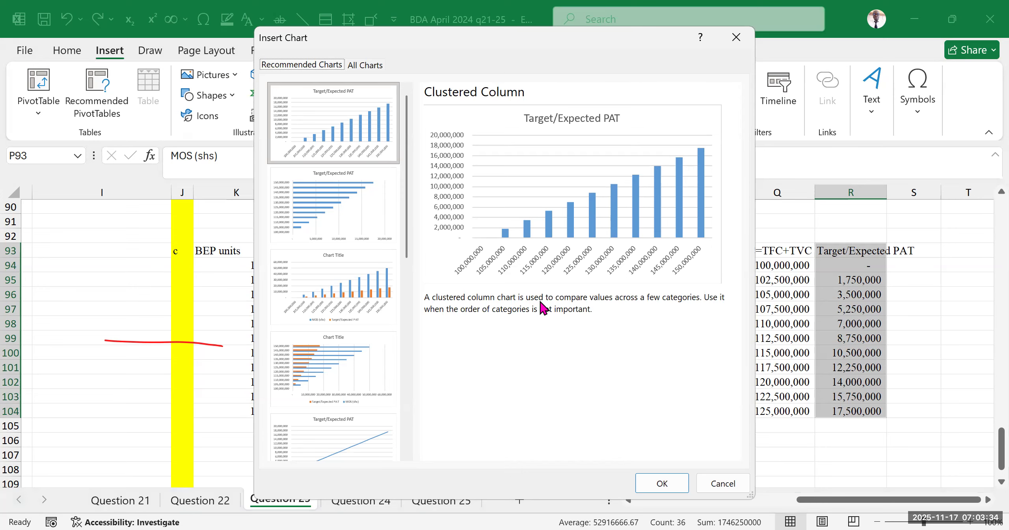
drag(657, 36, 410, 88)
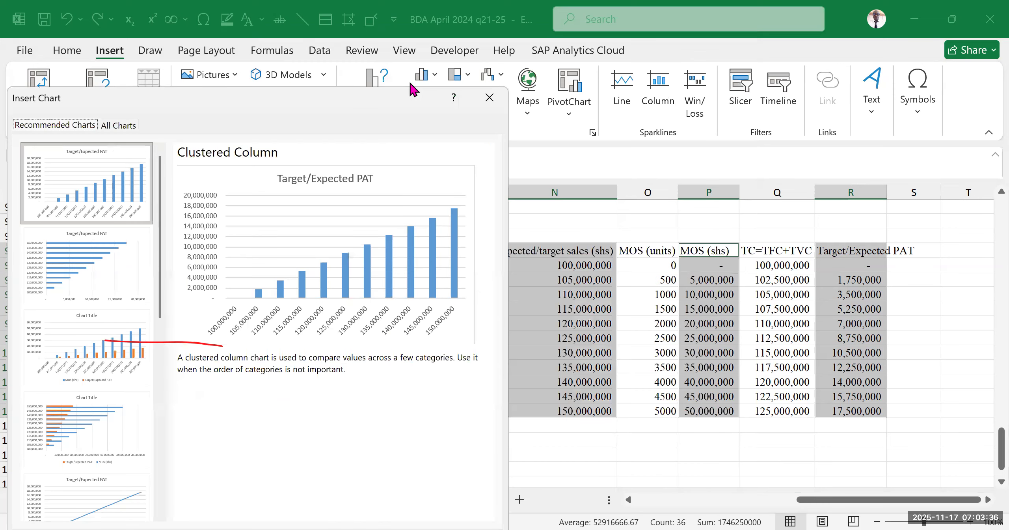
click(489, 97)
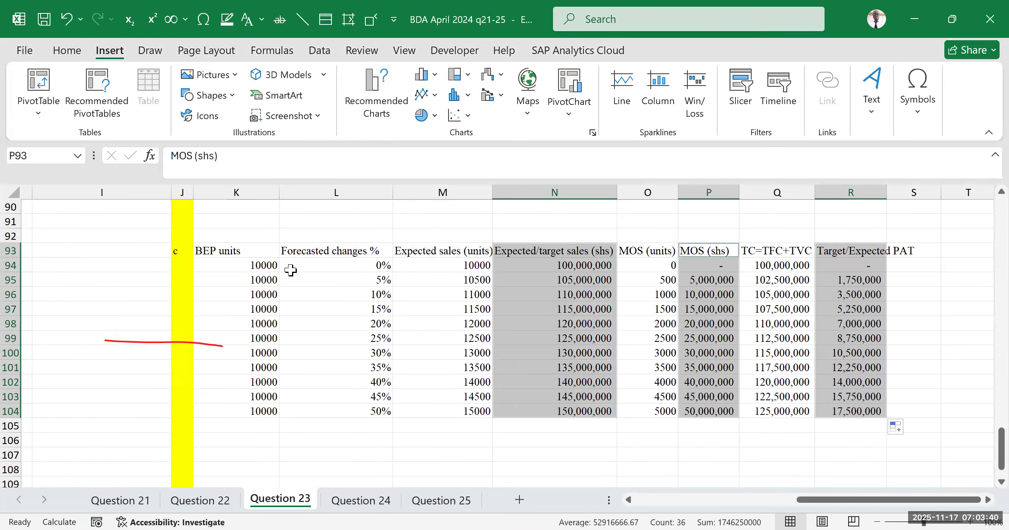
Select the Expected sales (units), Expected/target sales (shs), MOS (shs) and Target/Expected PAT columns together, rows 93 to 104 with headers.
click(402, 305)
drag(229, 251, 228, 408)
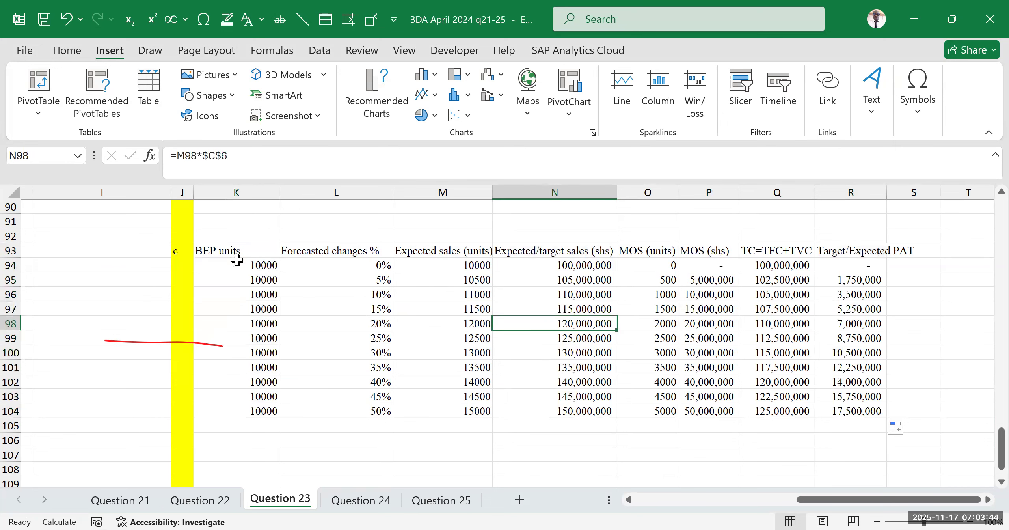
drag(236, 254, 242, 322)
click(469, 263)
drag(457, 250, 469, 408)
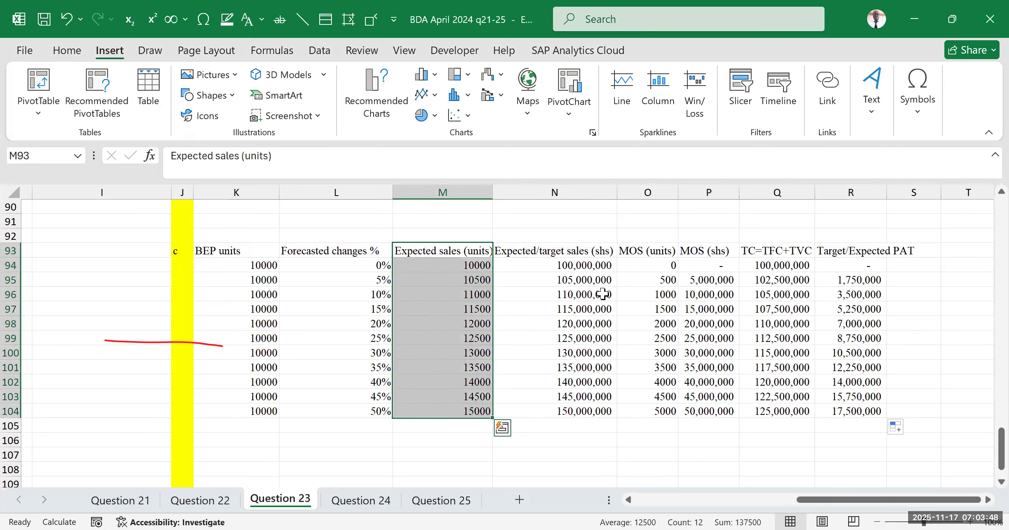
drag(590, 250, 592, 408)
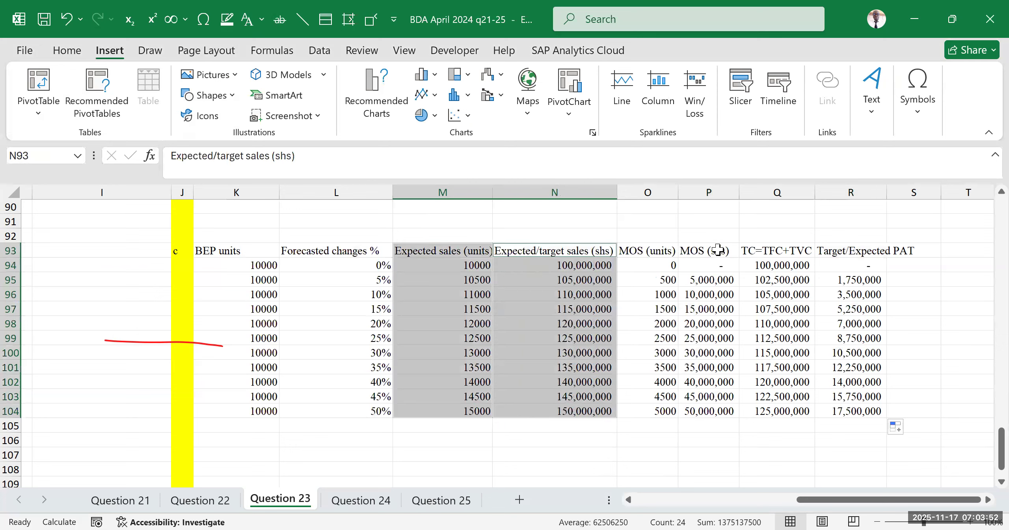
drag(717, 250, 719, 411)
drag(848, 250, 858, 410)
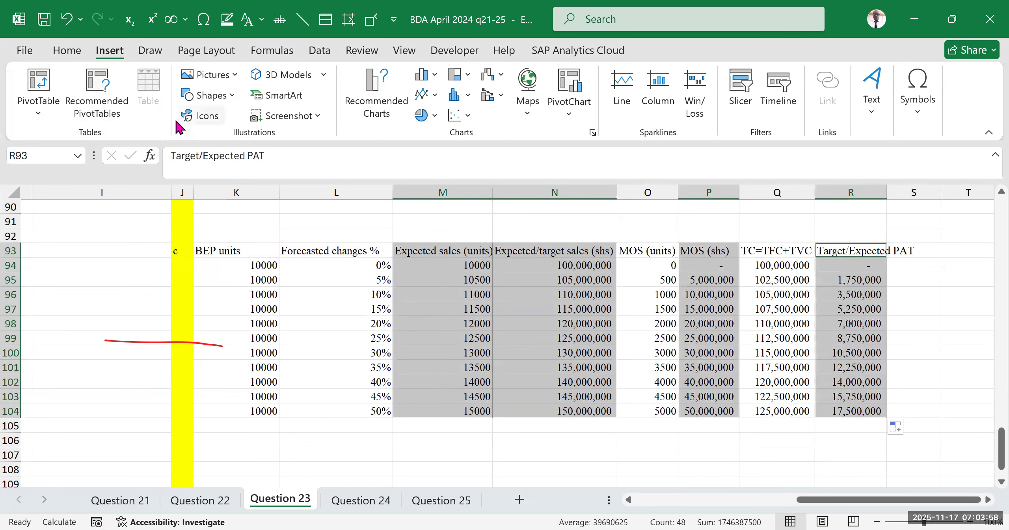
Start inserting a Combo chart from the selected sales, margin of safety and after-tax profit columns.
click(374, 90)
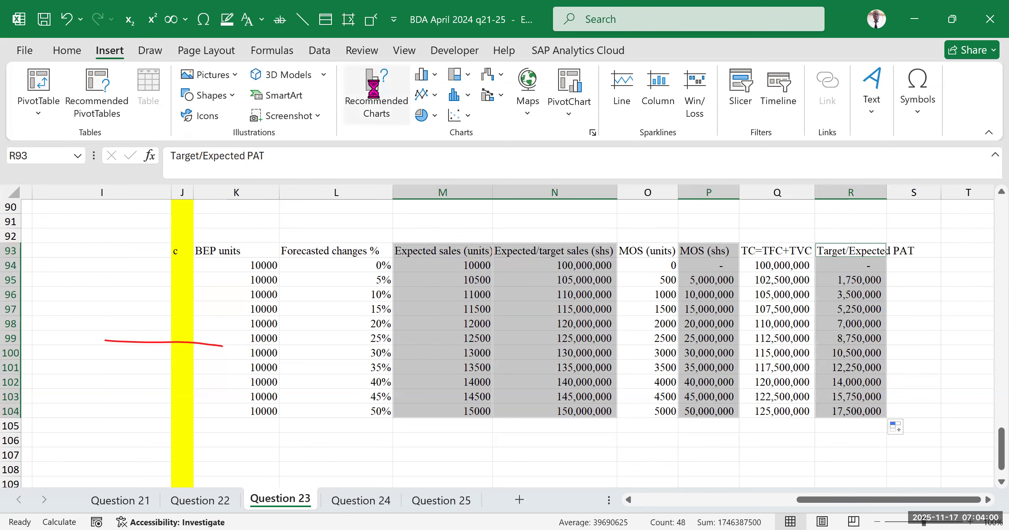
scroll(324, 346, down, 5)
scroll(344, 266, up, 5)
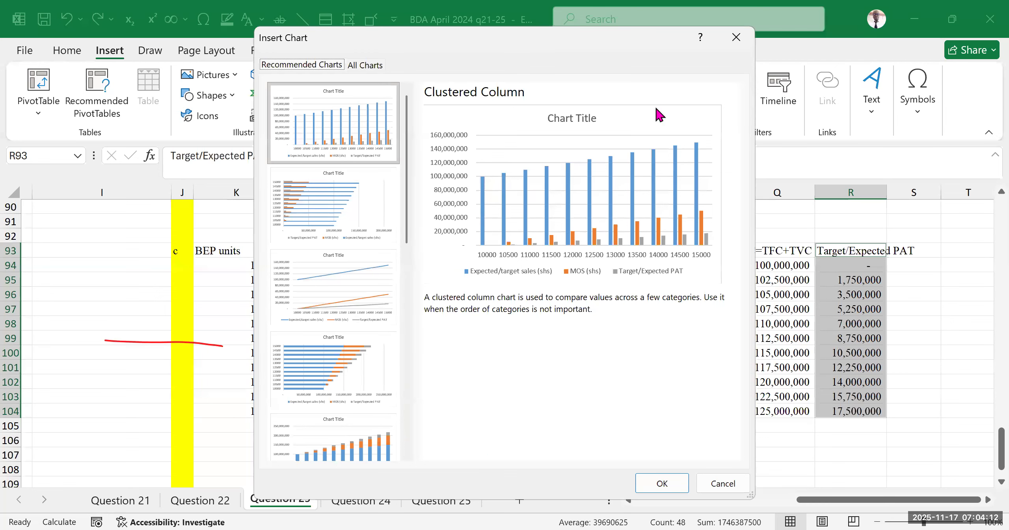
drag(358, 73, 356, 134)
click(355, 130)
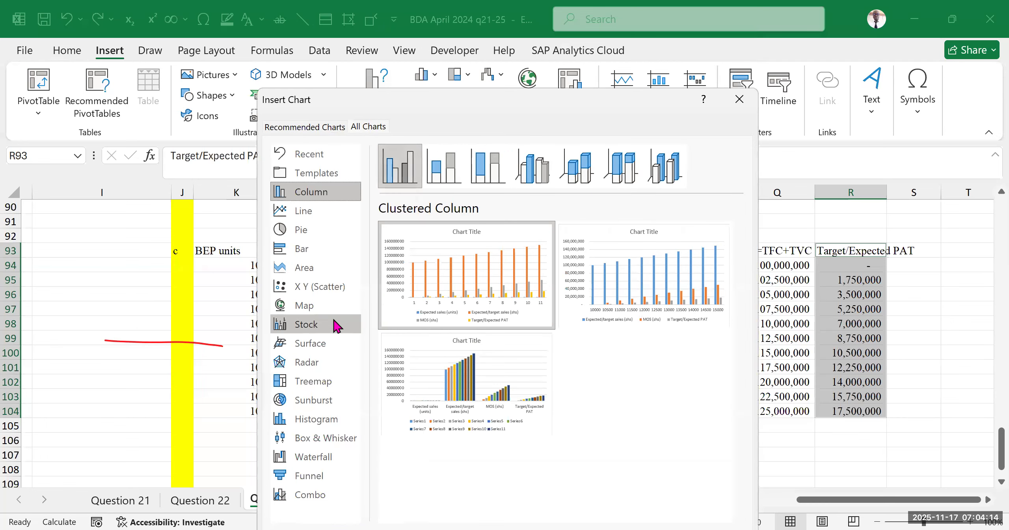
click(315, 496)
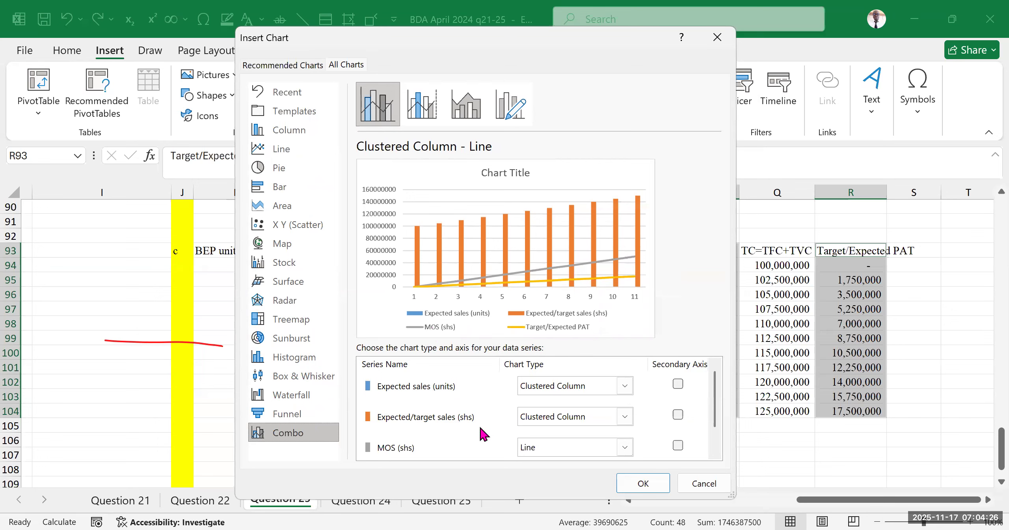
Plot MOS (shs) on the secondary axis, set Target/Expected PAT to Clustered Column and insert the combo chart.
scroll(481, 433, down, 1)
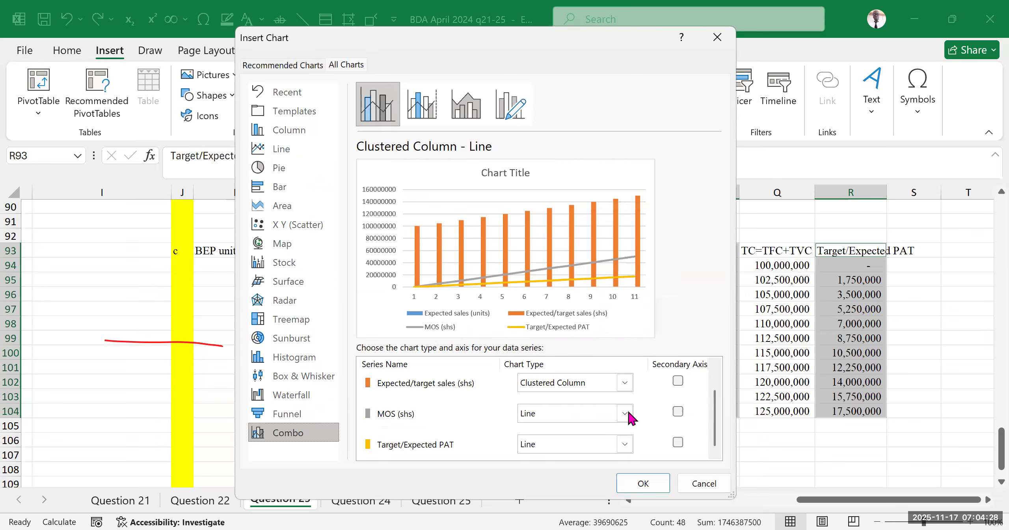
click(678, 412)
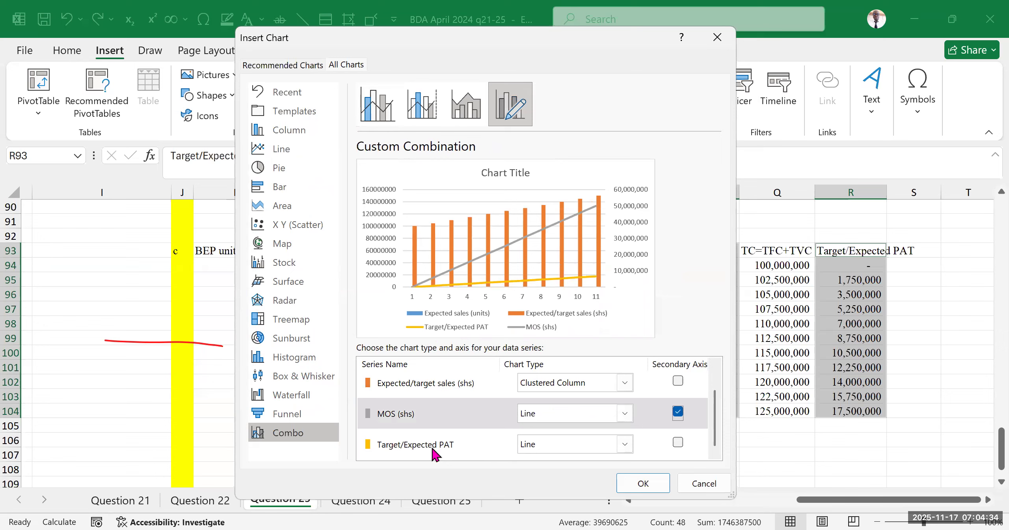
click(625, 445)
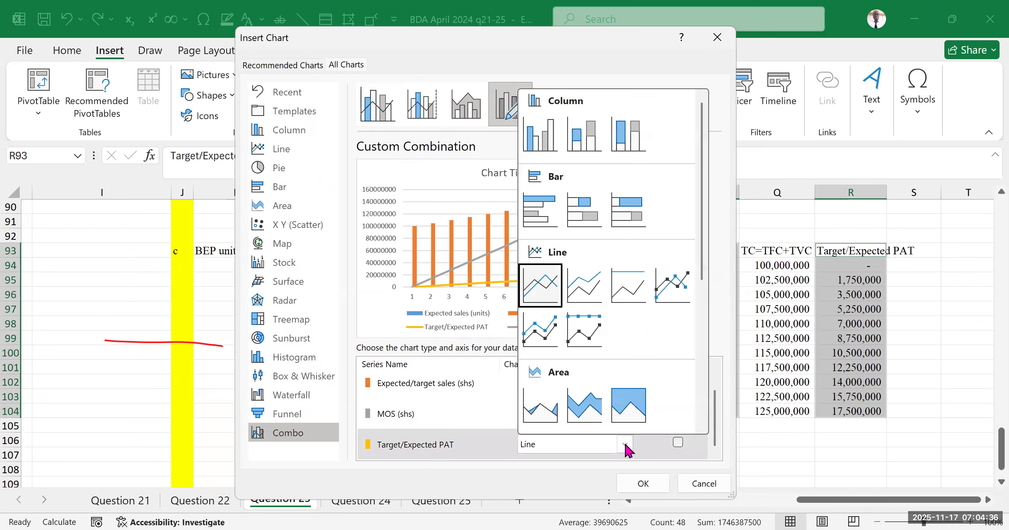
click(547, 147)
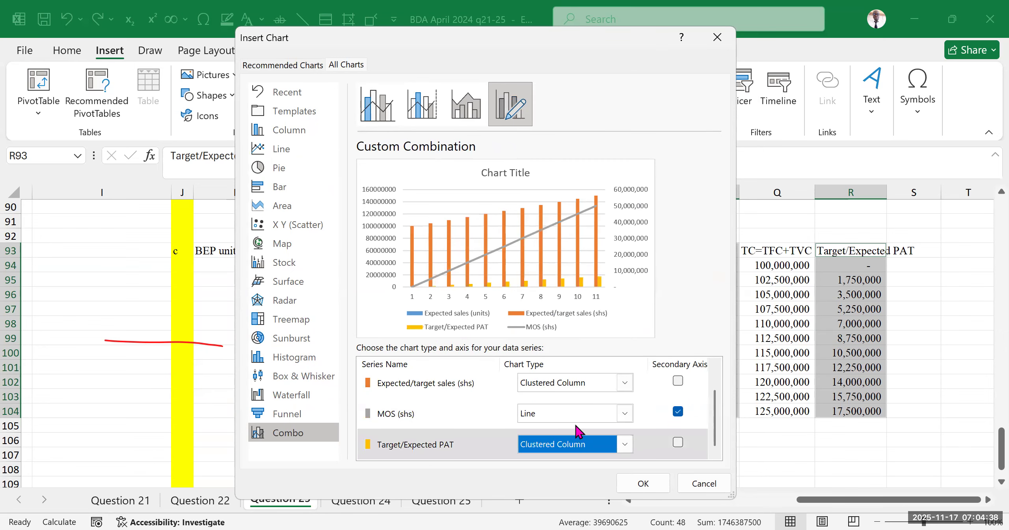
scroll(575, 418, up, 2)
scroll(587, 384, down, 2)
scroll(612, 413, up, 1)
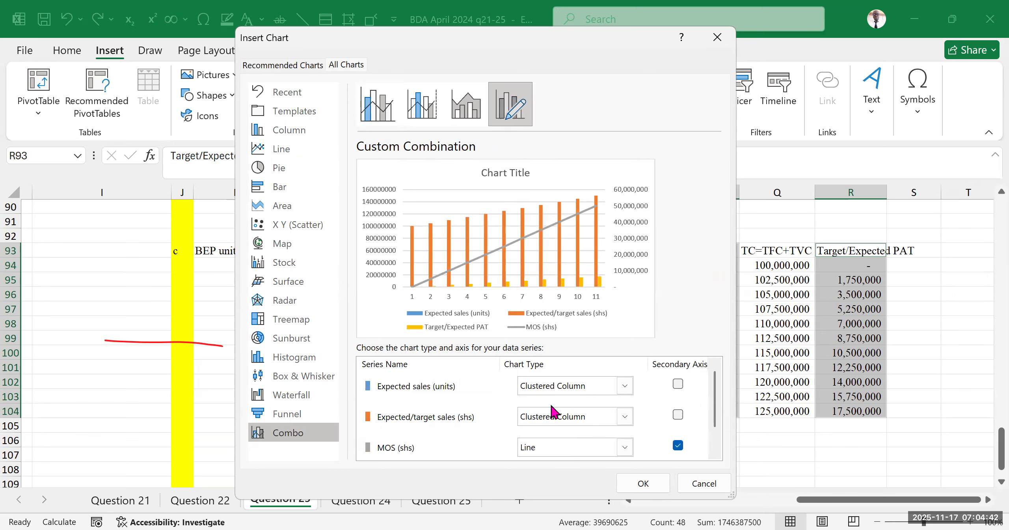
scroll(584, 410, down, 1)
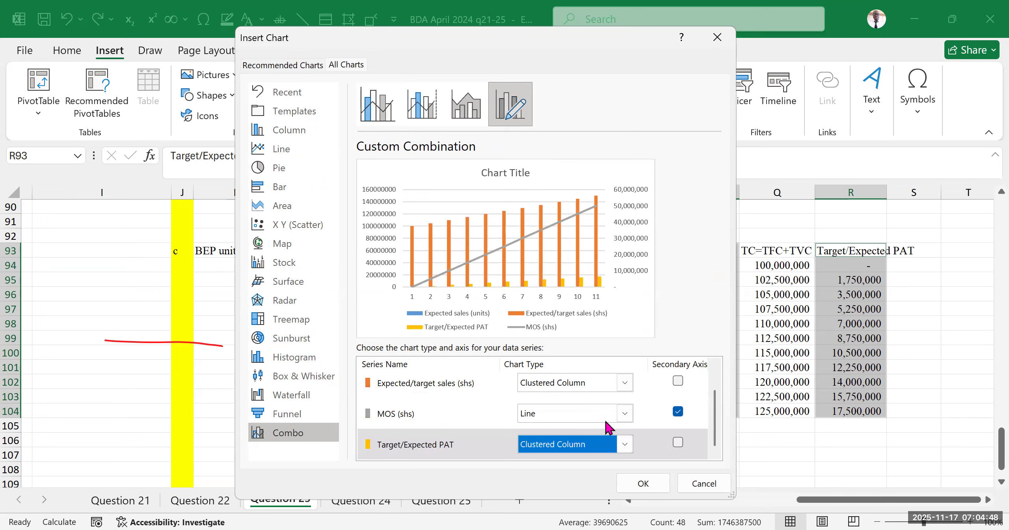
scroll(609, 425, up, 1)
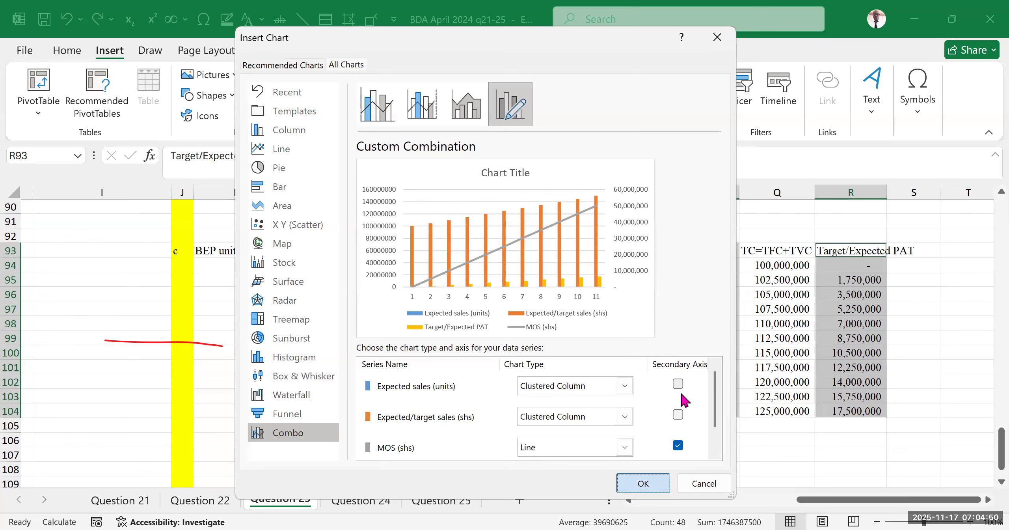
key(Return)
Move the new combo chart directly below the part (c) table, with its upper edge at about row 105.
drag(591, 312, 593, 511)
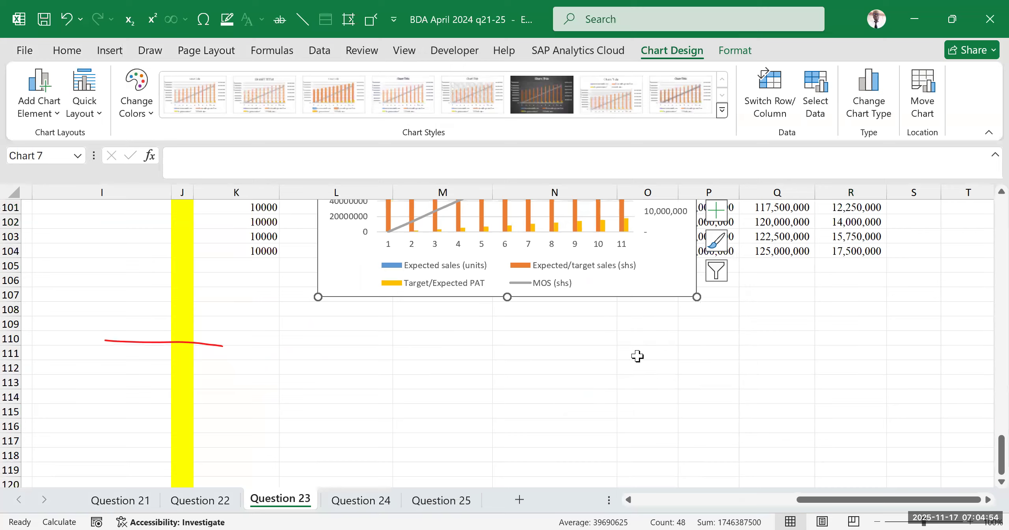
scroll(638, 356, down, 2)
drag(584, 224, 585, 352)
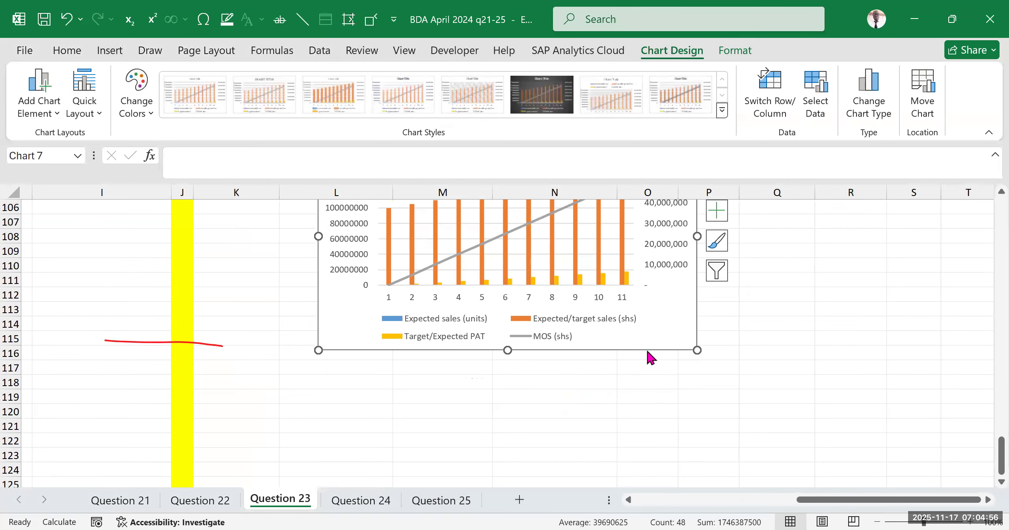
scroll(647, 350, up, 2)
scroll(607, 373, down, 4)
scroll(571, 276, up, 1)
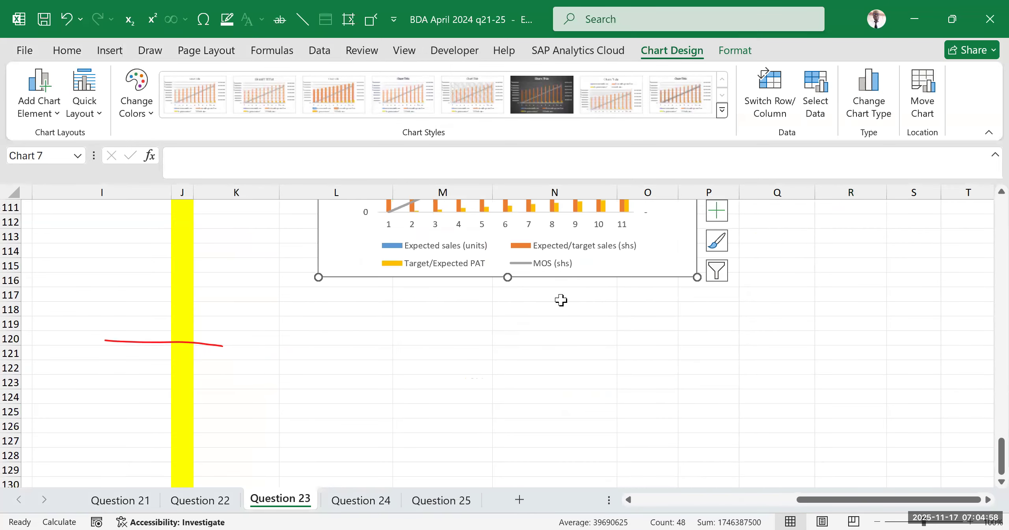
drag(571, 281, 575, 398)
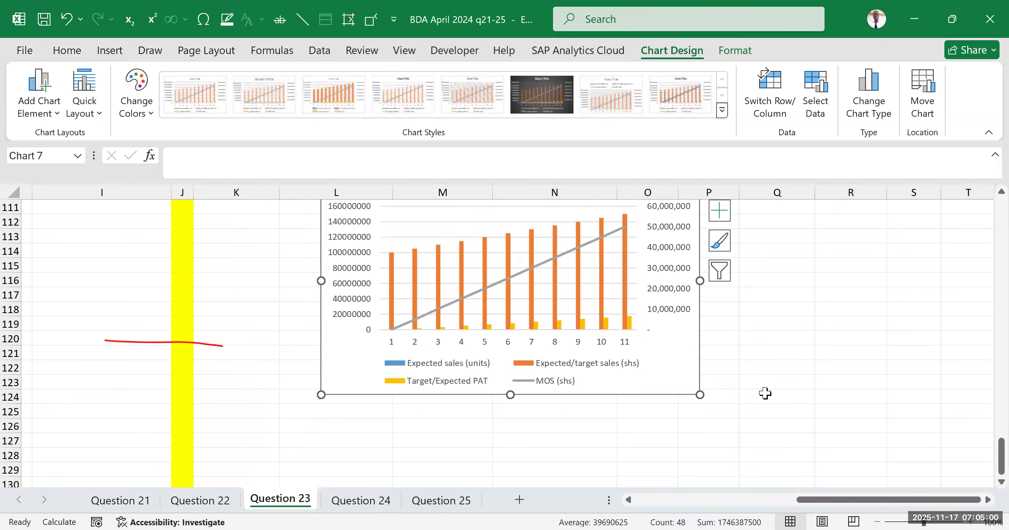
scroll(587, 295, up, 3)
drag(593, 311, 593, 271)
Widen the chart on both sides to span from about column K to the end of column Q.
drag(785, 387, 817, 385)
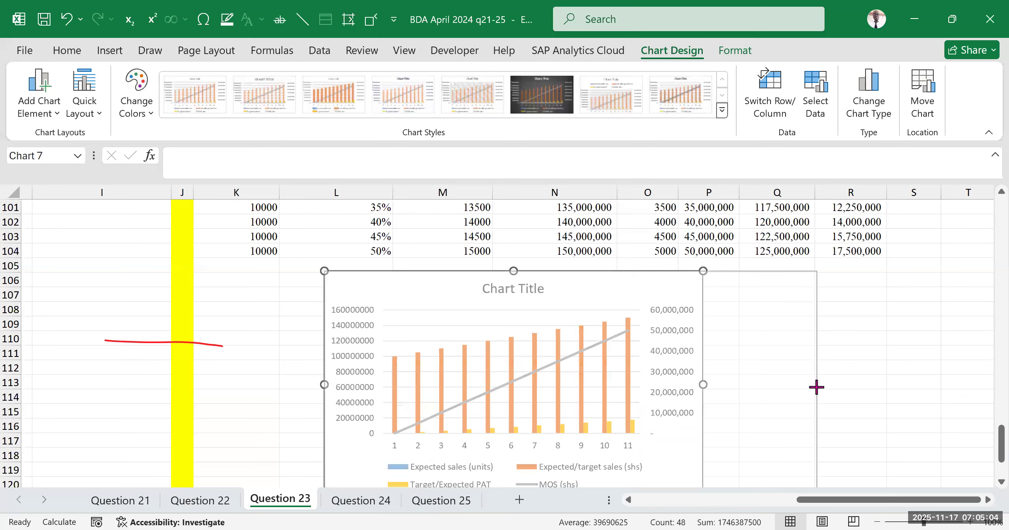
drag(321, 385, 238, 382)
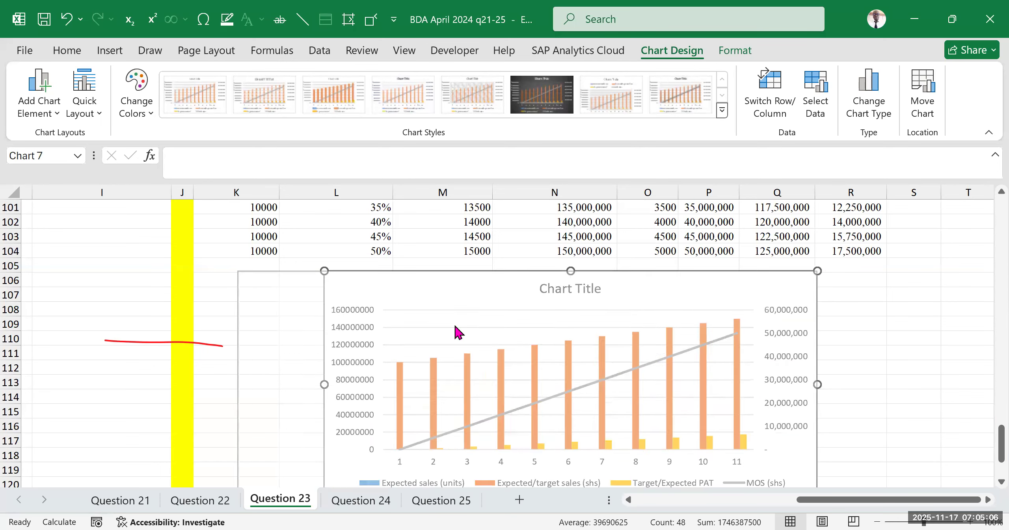
drag(528, 271, 531, 266)
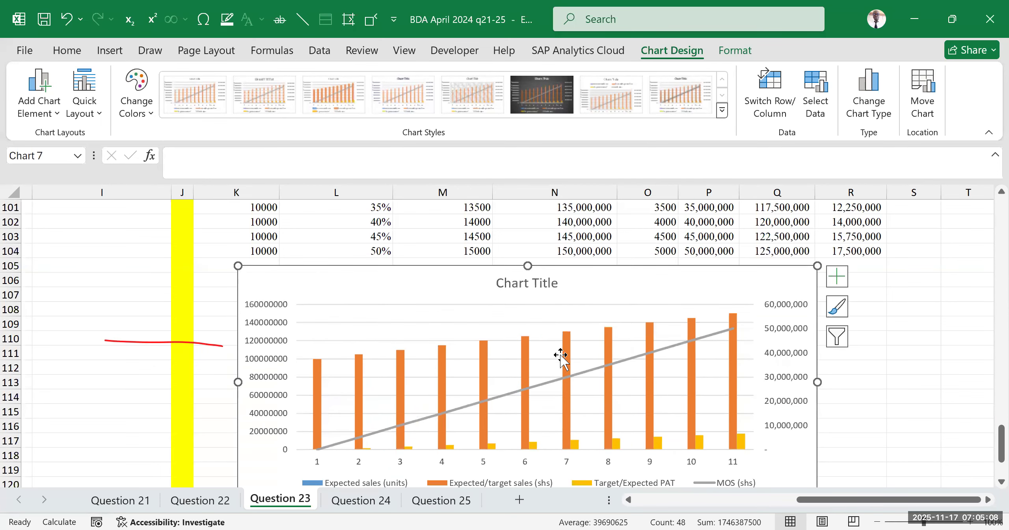
scroll(570, 383, down, 7)
scroll(568, 380, up, 7)
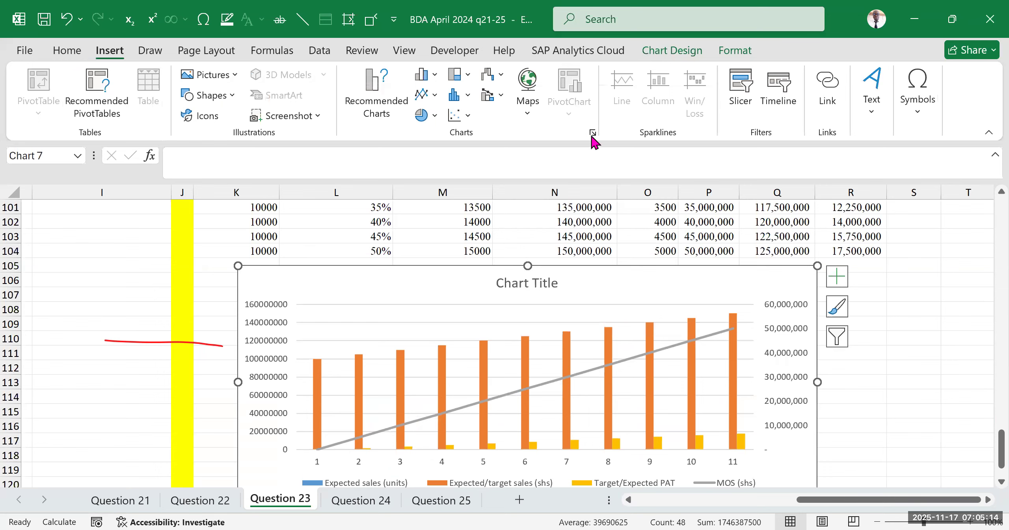
Review the chart type and axis assigned to each series of the new combo chart.
click(592, 132)
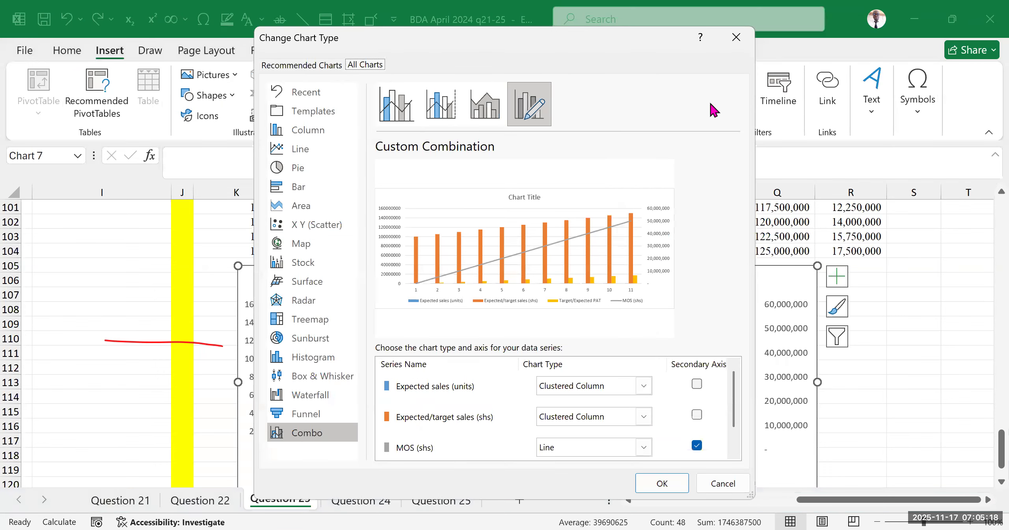
drag(337, 44, 349, 117)
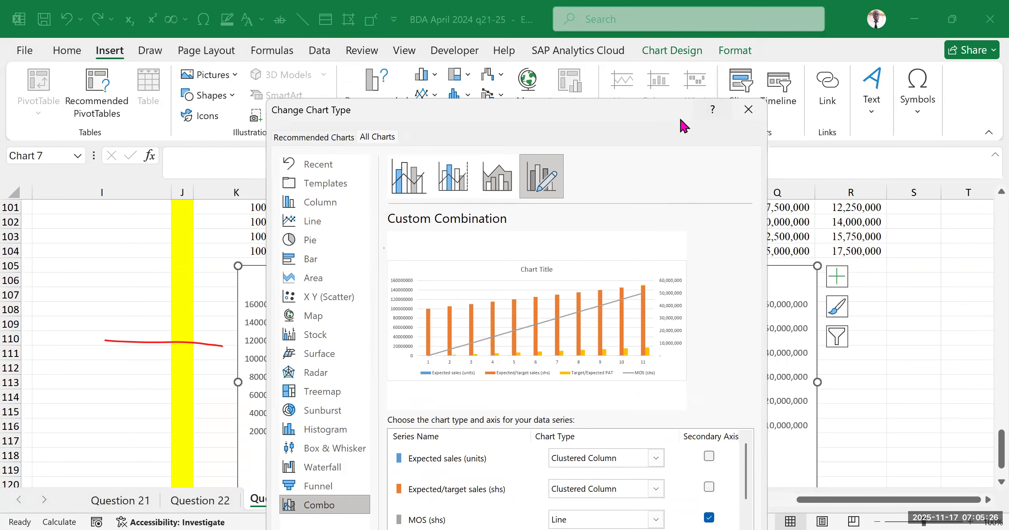
drag(682, 117, 675, 80)
scroll(459, 443, down, 1)
scroll(447, 448, up, 1)
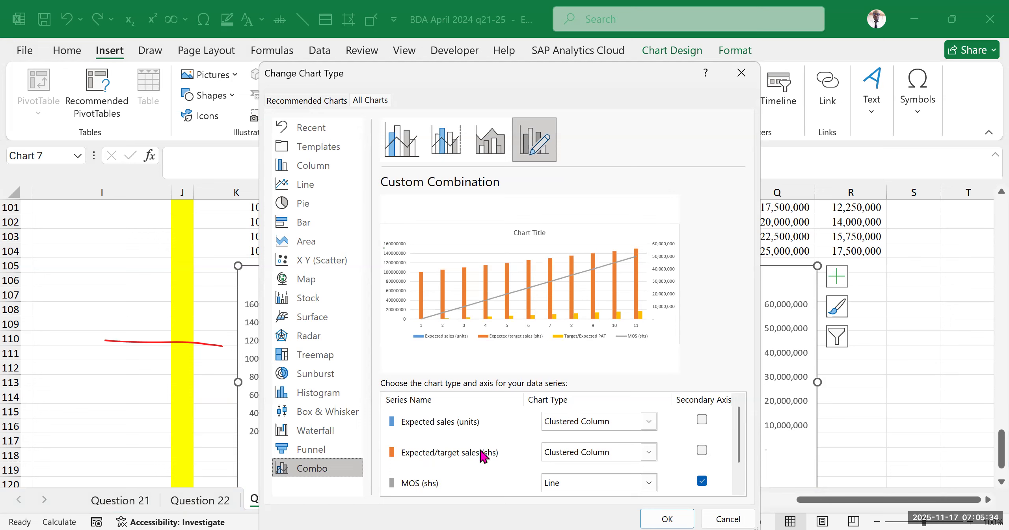
scroll(482, 456, down, 1)
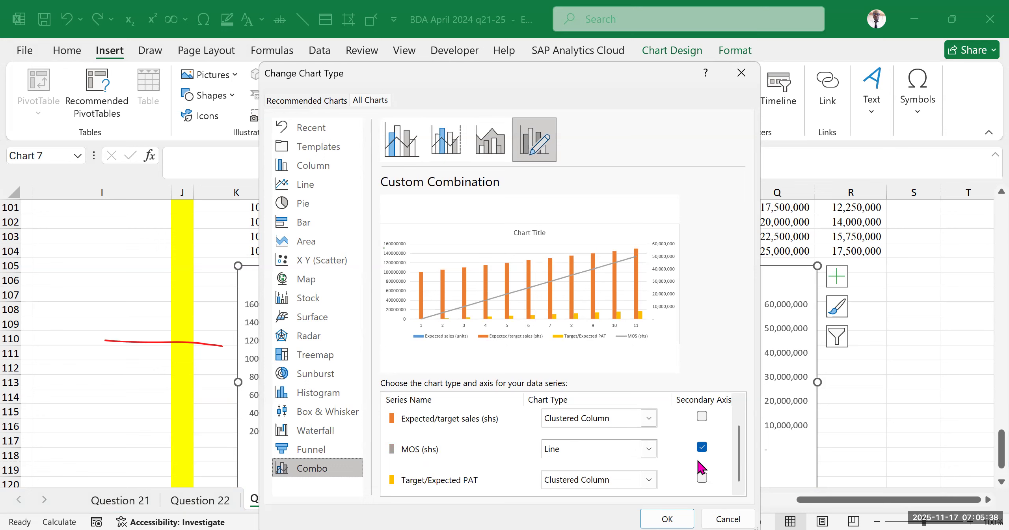
click(648, 449)
click(628, 446)
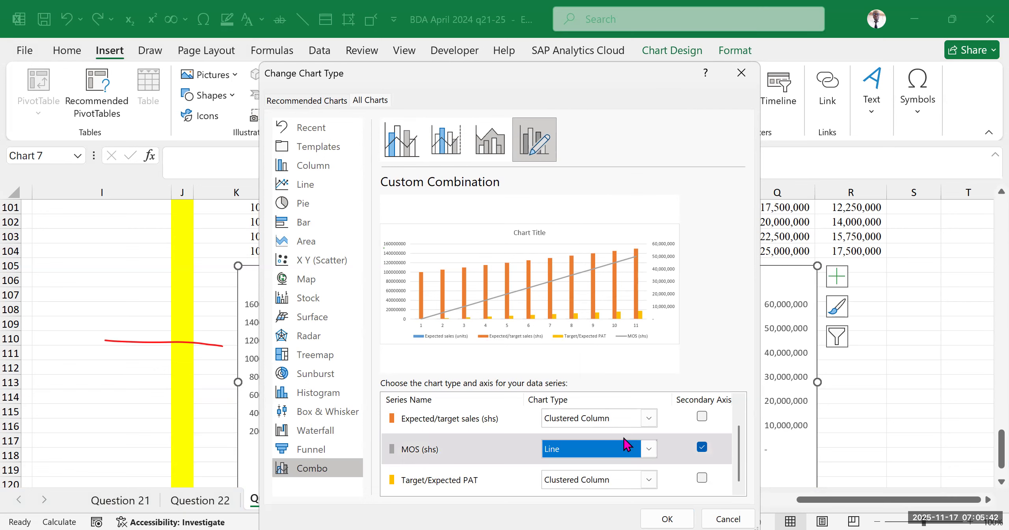
click(701, 445)
click(681, 512)
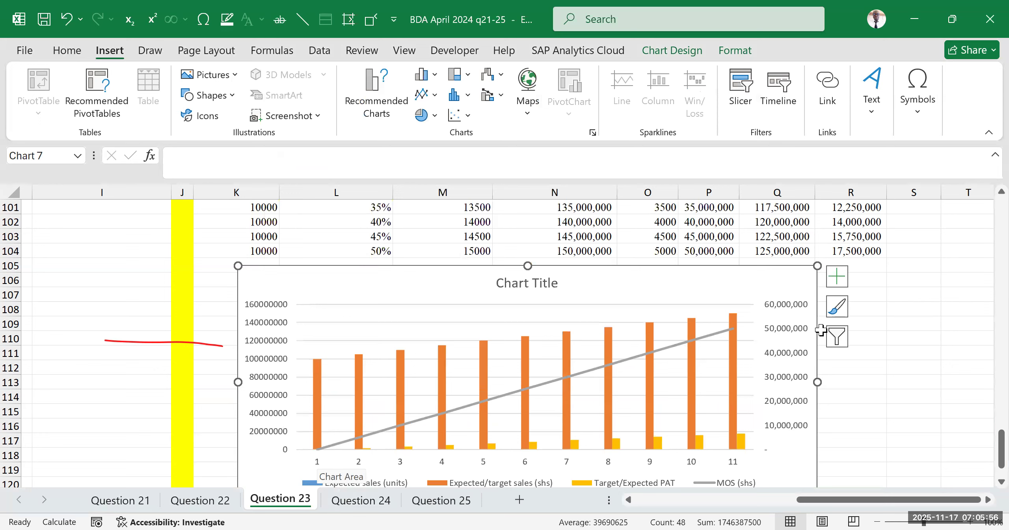
Set the combo chart's horizontal axis labels to the MOS (units) values in O94:O104.
scroll(611, 363, up, 5)
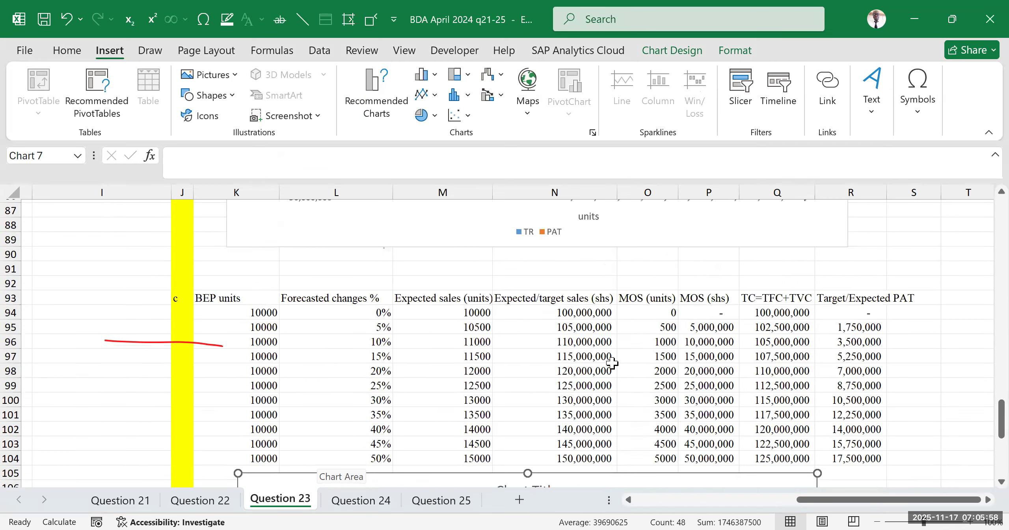
drag(665, 324, 653, 428)
scroll(665, 377, down, 7)
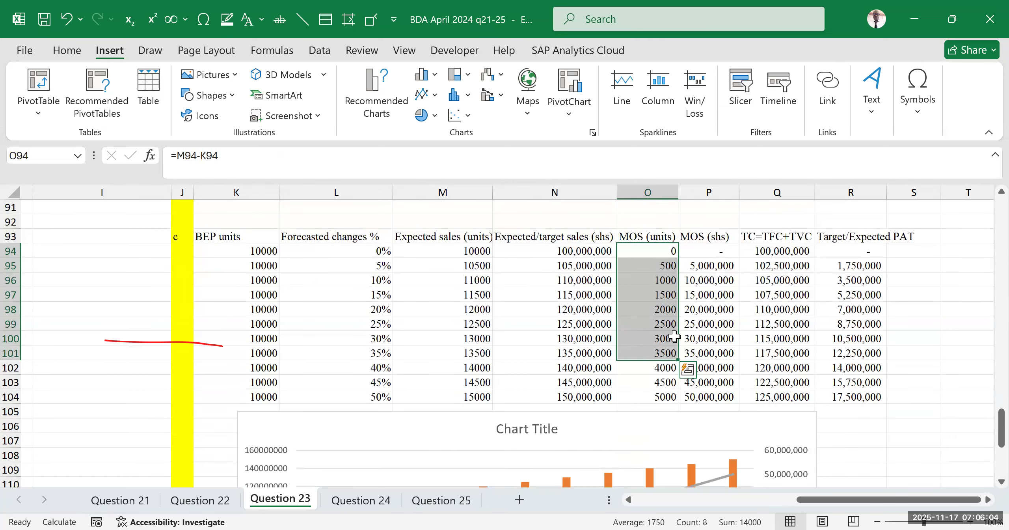
click(617, 339)
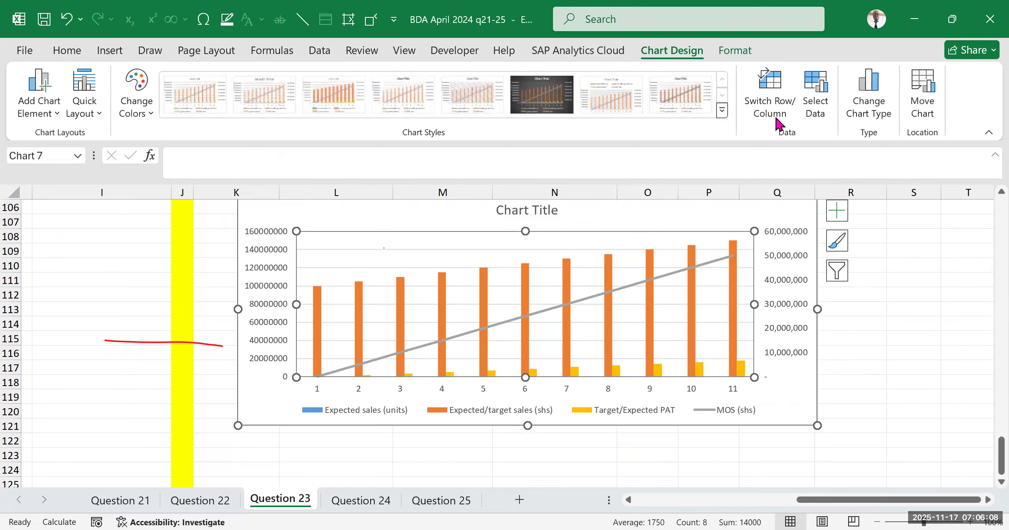
click(815, 100)
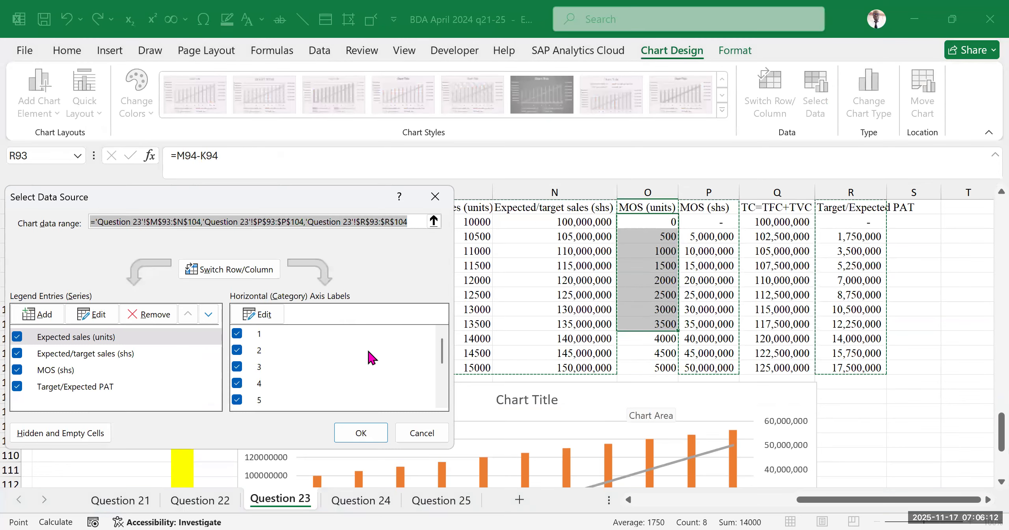
click(272, 315)
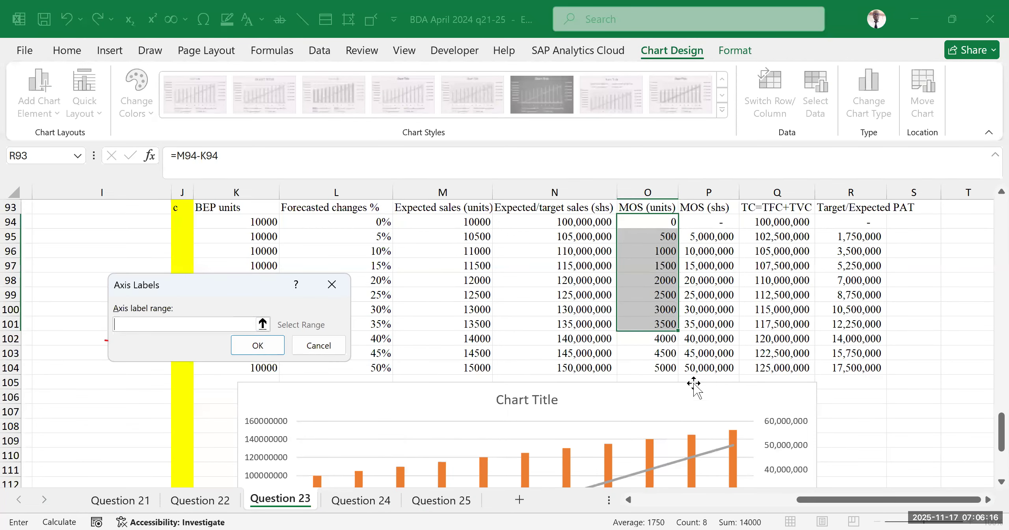
click(661, 221)
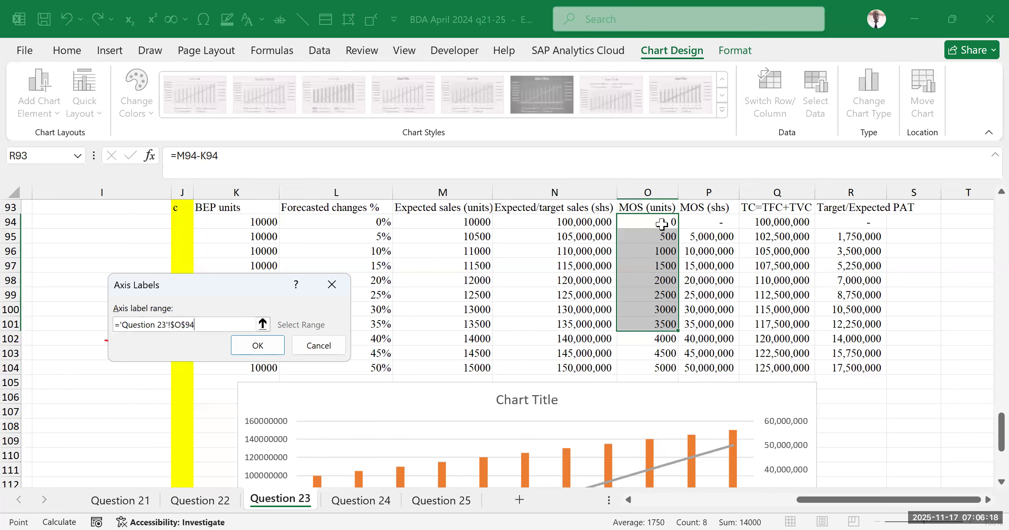
drag(634, 370, 634, 370)
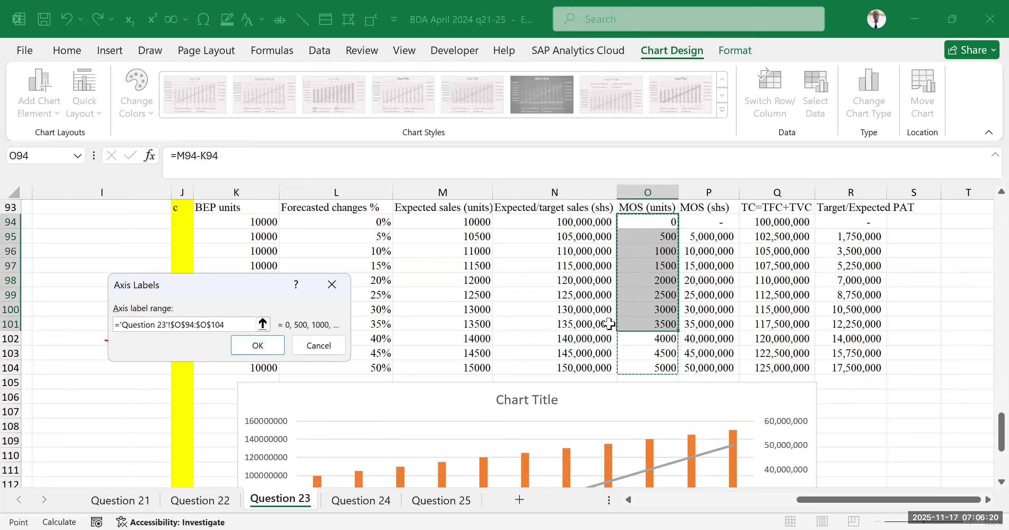
click(281, 347)
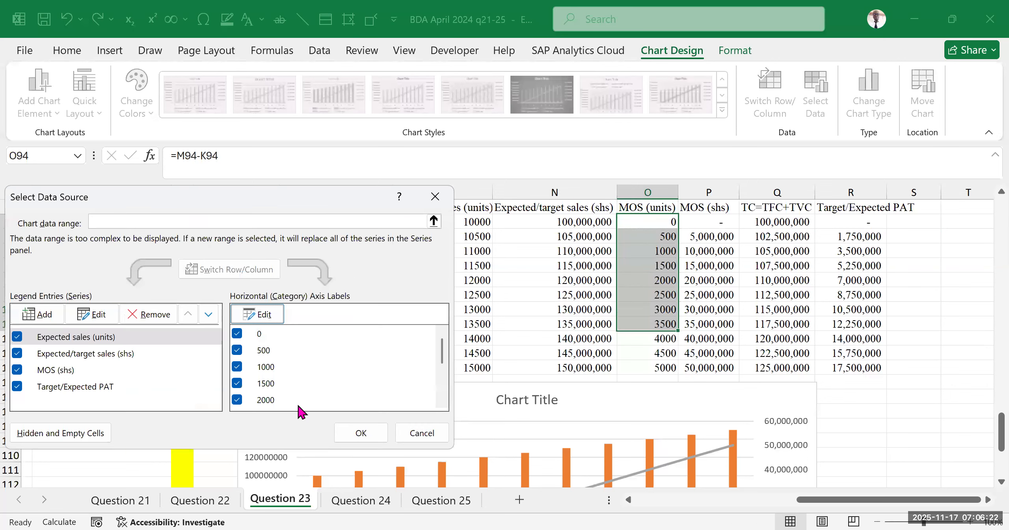
click(349, 430)
scroll(923, 371, down, 5)
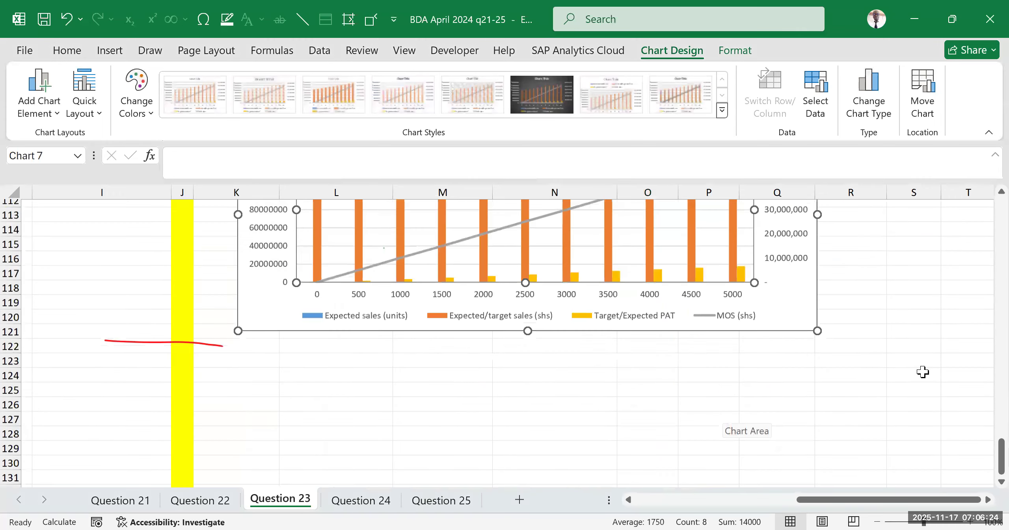
click(946, 367)
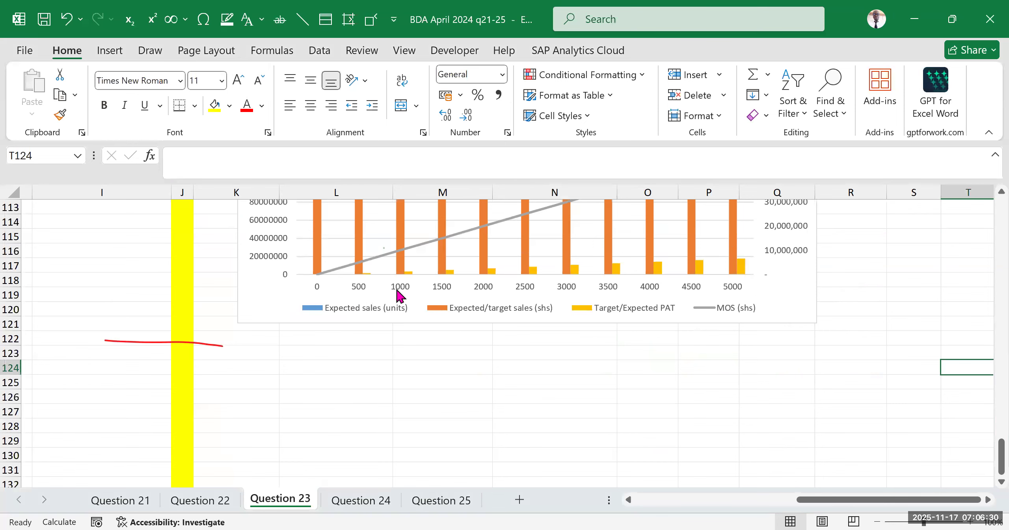
Add axis titles to the combo chart below the part (c) table.
scroll(763, 298, up, 3)
scroll(765, 301, up, 2)
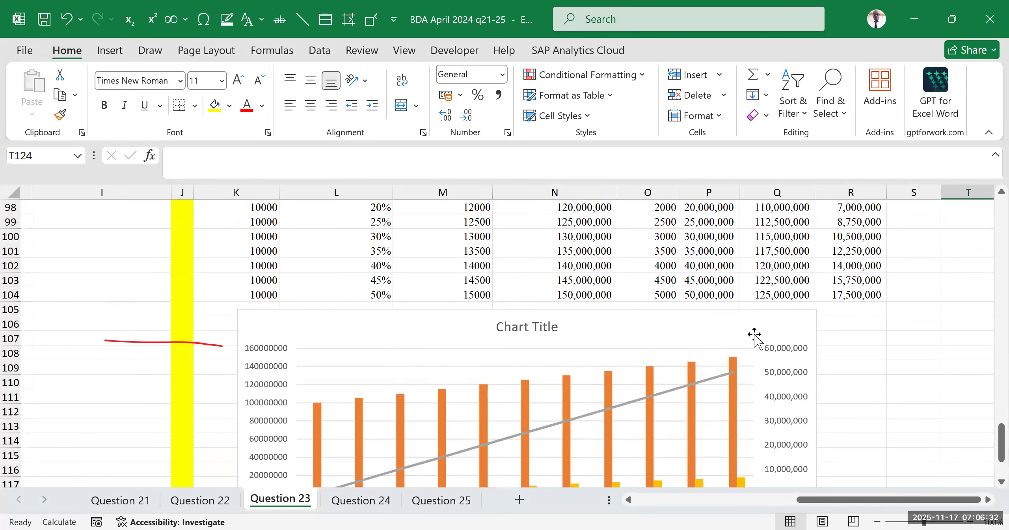
click(756, 318)
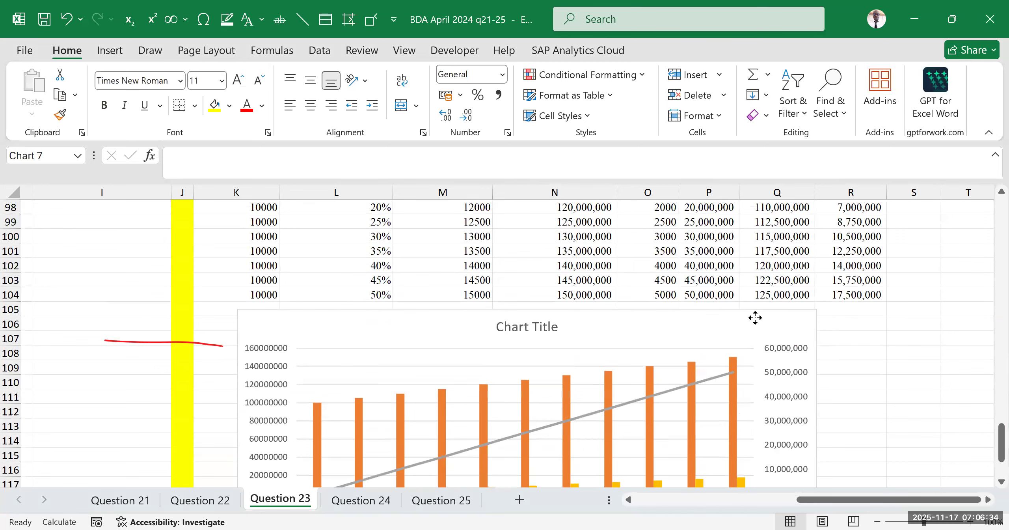
click(837, 320)
click(875, 361)
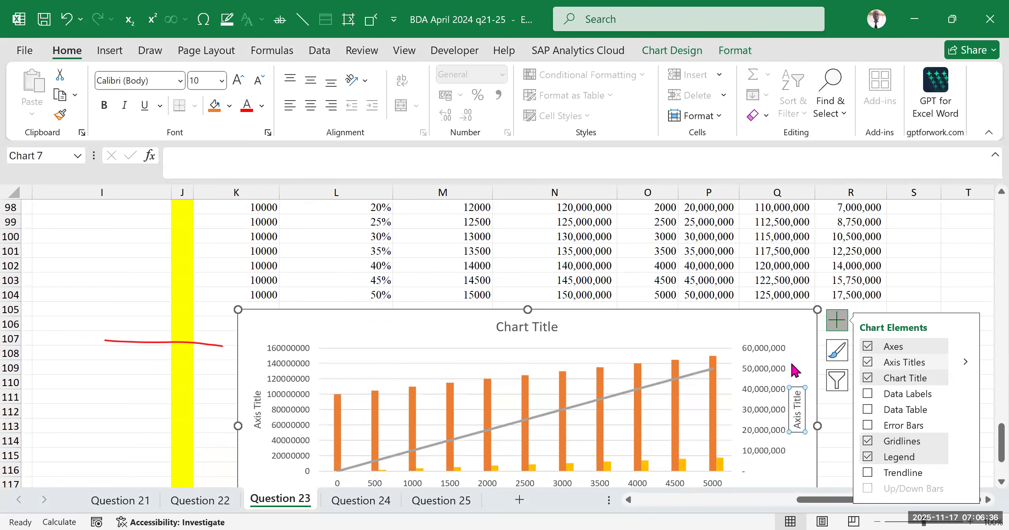
Title the combo chart's primary vertical axis "Revenue in shs".
scroll(243, 322, down, 2)
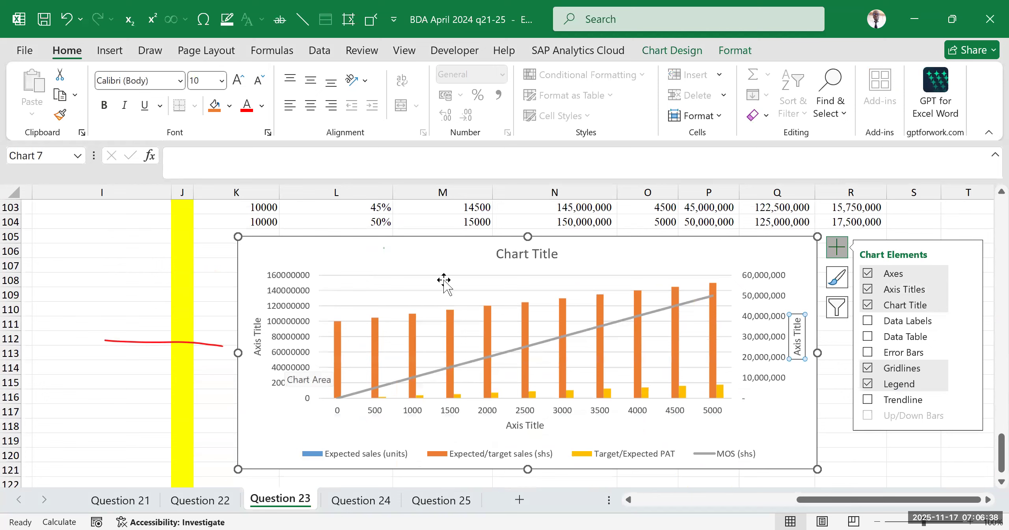
click(255, 328)
drag(257, 316, 256, 359)
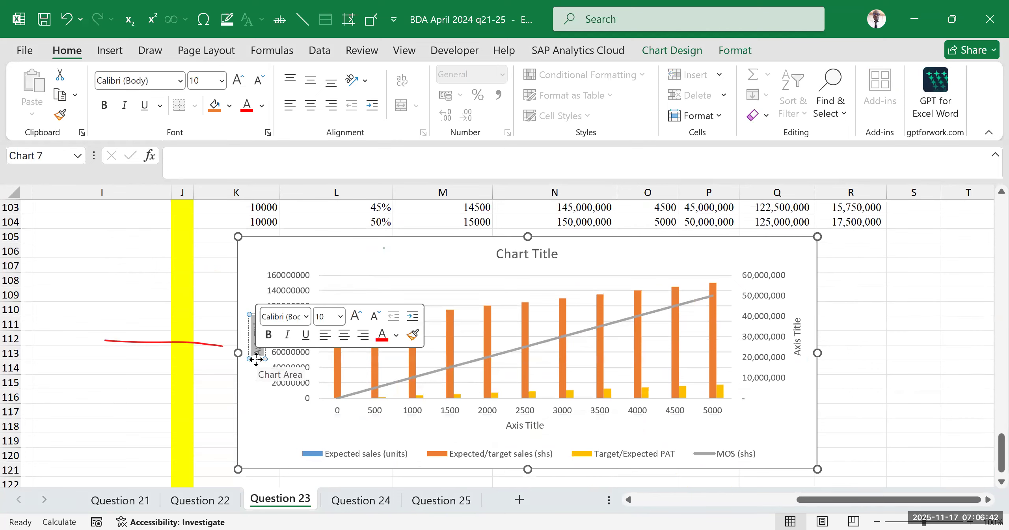
text(Reven)
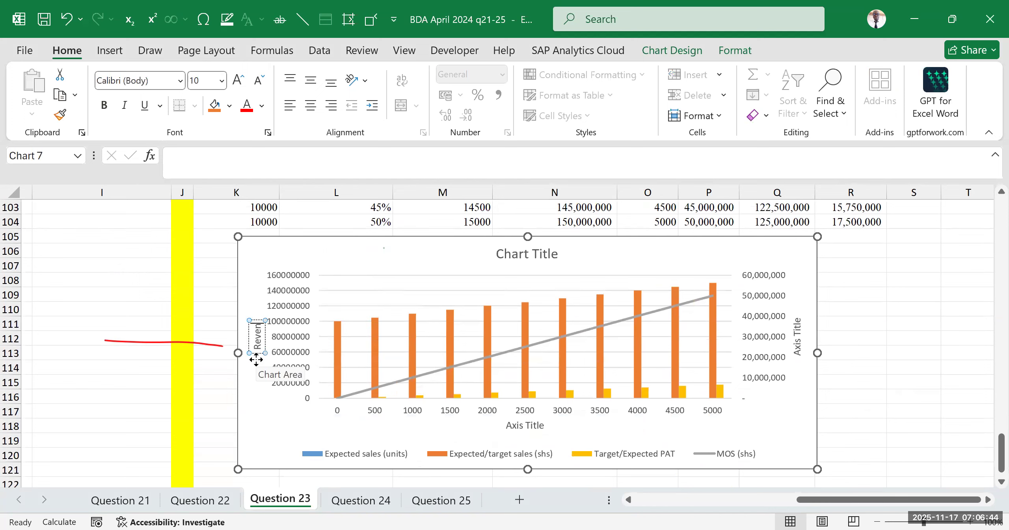
text(ue in shs)
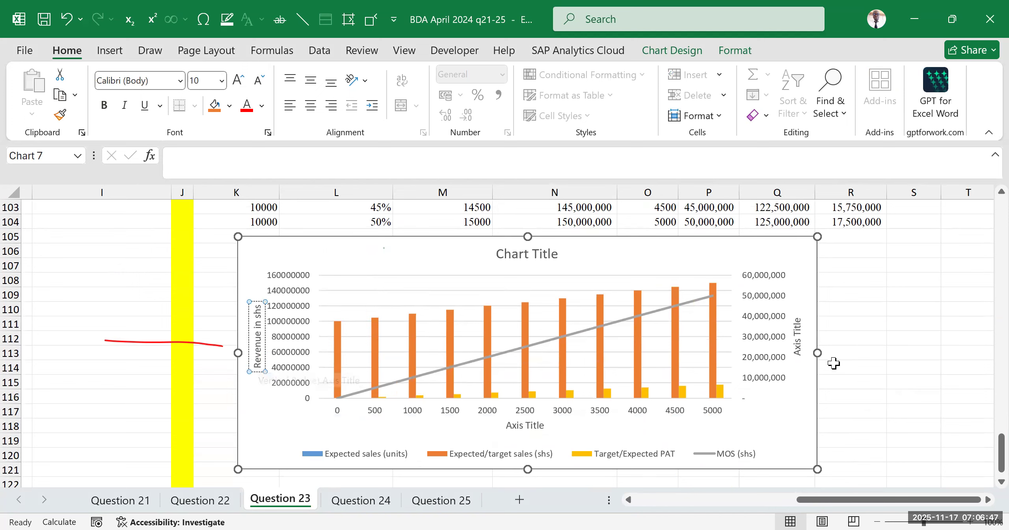
click(870, 357)
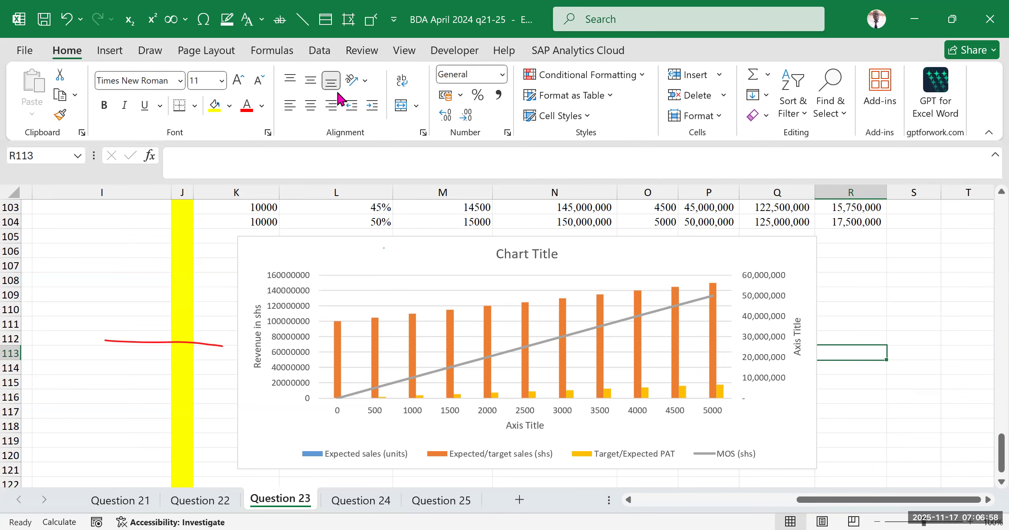
Title the combo chart's horizontal axis "units".
scroll(822, 389, down, 4)
click(822, 389)
scroll(659, 332, up, 5)
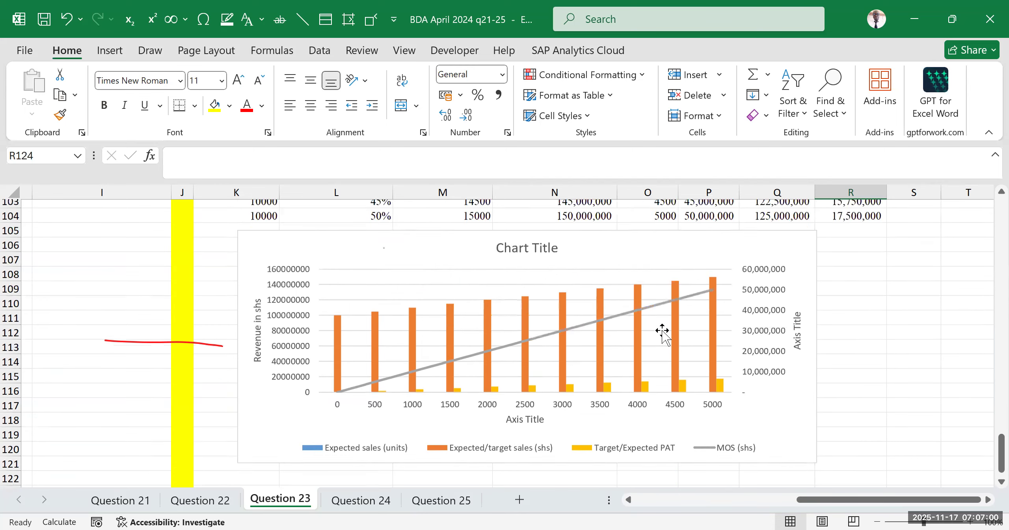
scroll(404, 367, down, 2)
click(517, 429)
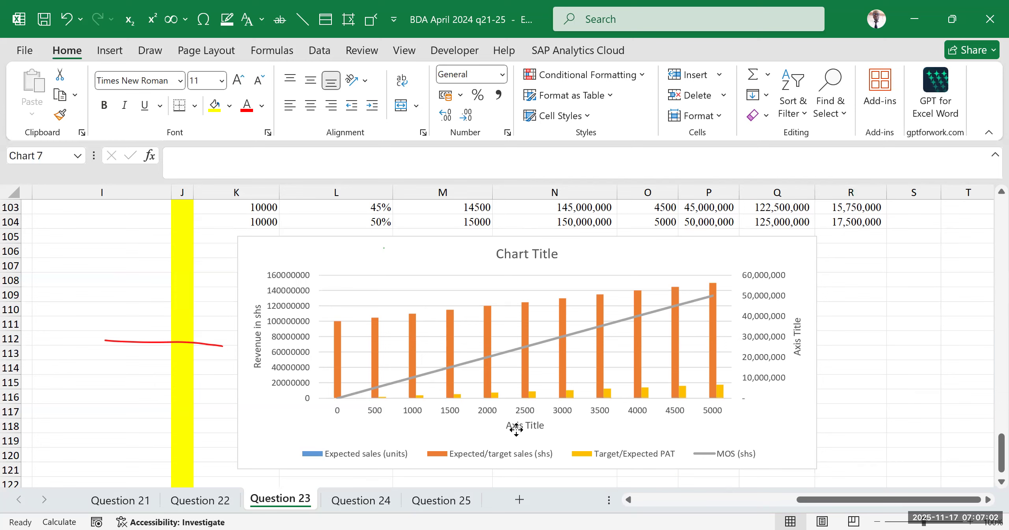
double_click(505, 426)
drag(546, 424, 509, 425)
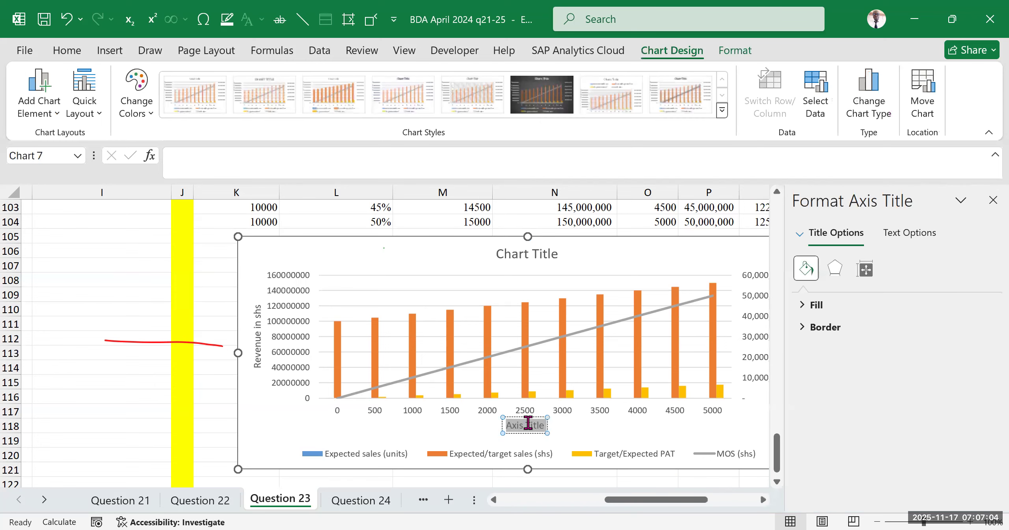
key(BackSpace)
text(units)
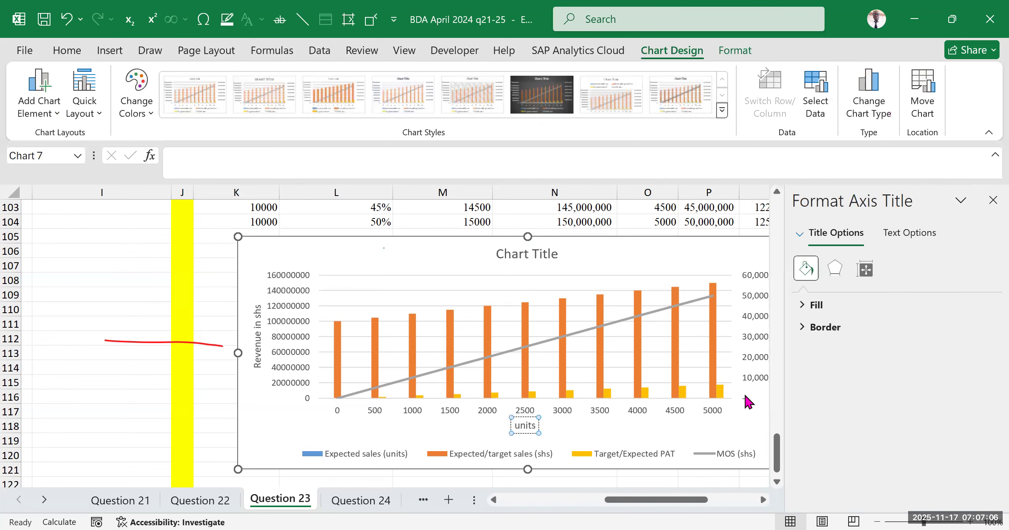
Replace the combo chart's placeholder title with "Combochart showing Revenue,MOS and Target PAT".
click(502, 256)
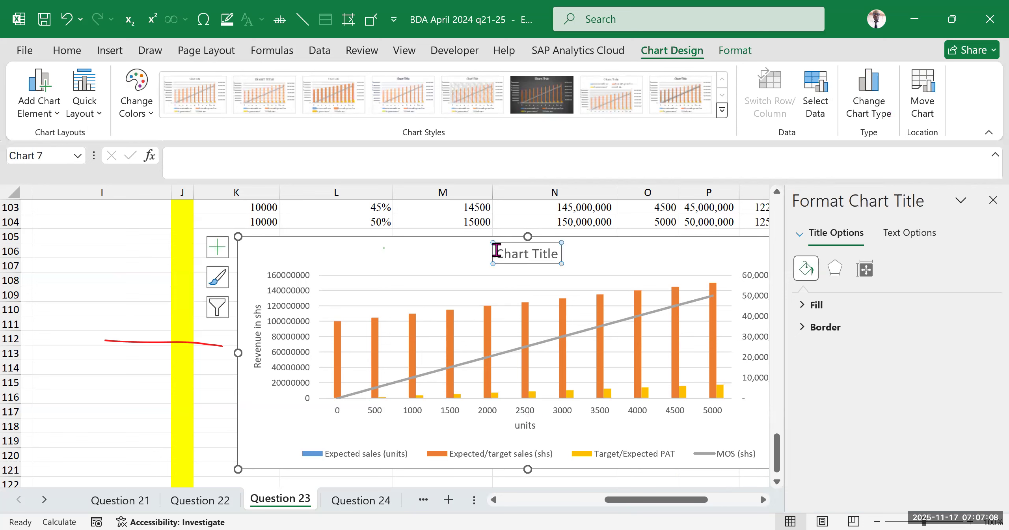
drag(497, 252, 585, 248)
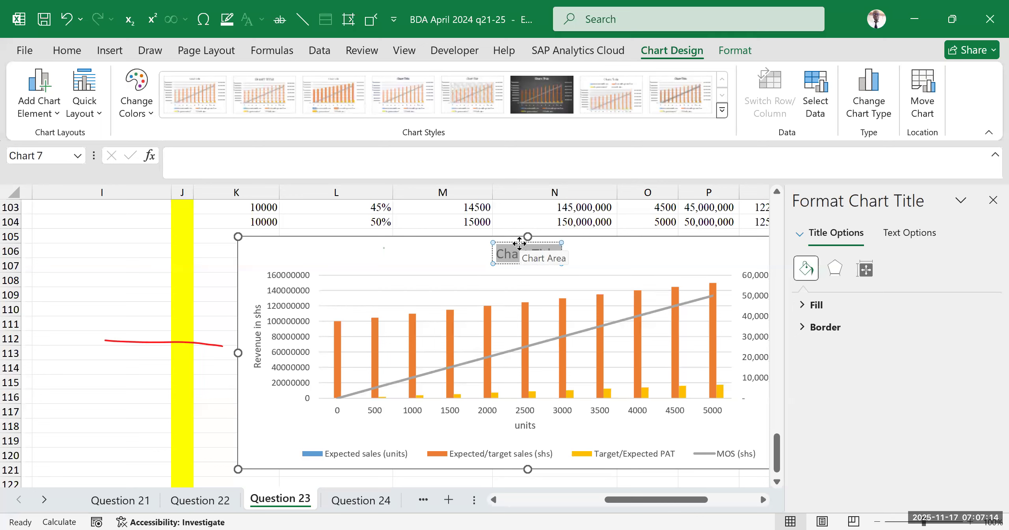
key(Delete)
text(Cost)
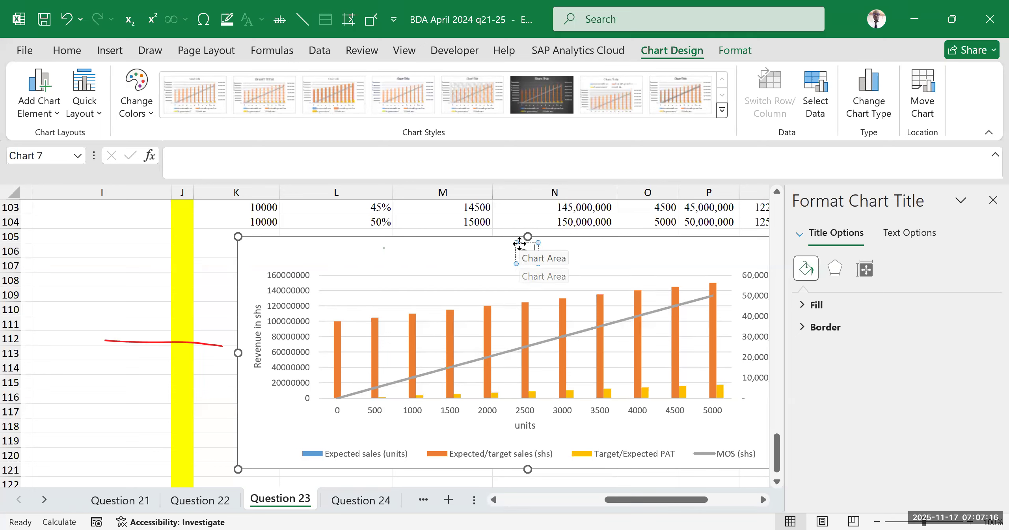
text( Vol P)
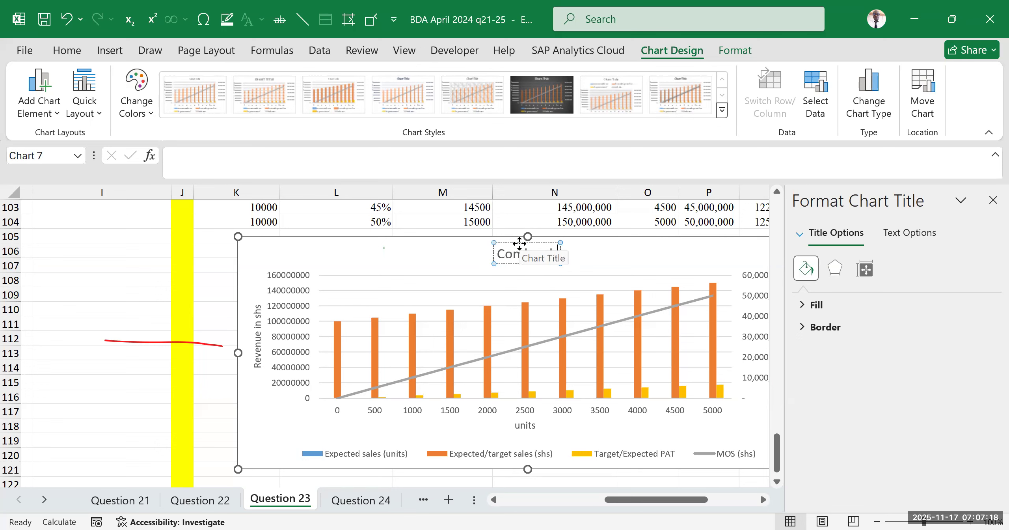
text( SHOWING)
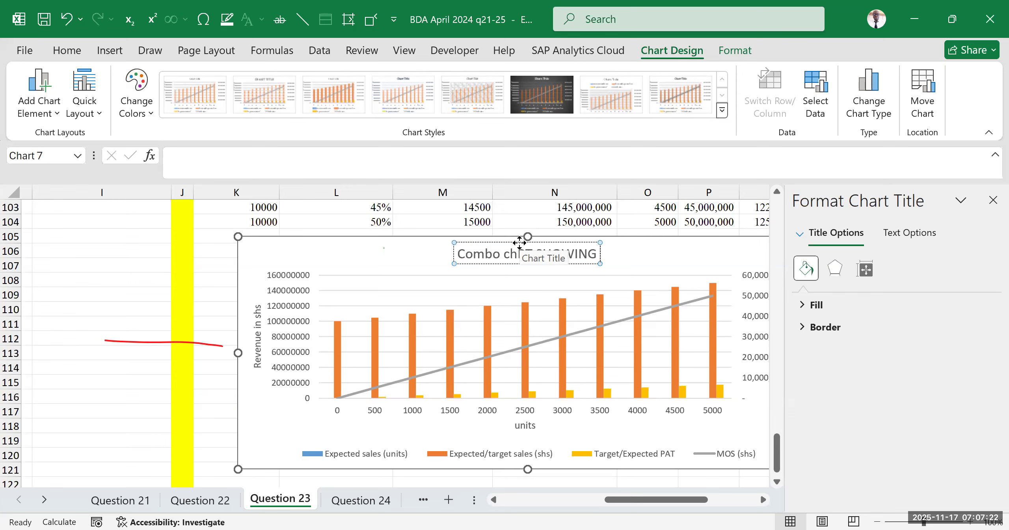
key(BackSpace)
key(BackSpace)
key(BackSpace)
key(BackSpace)
key(BackSpace)
key(BackSpace)
key(BackSpace)
key(BackSpace)
key(BackSpace)
key(BackSpace)
key(BackSpace)
key(BackSpace)
key(BackSpace)
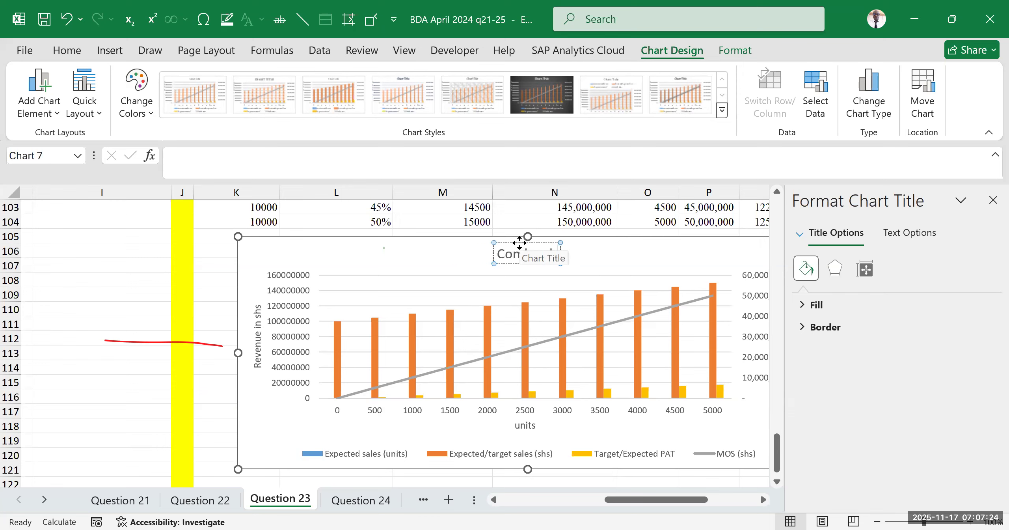
text(chart to)
text(wing)
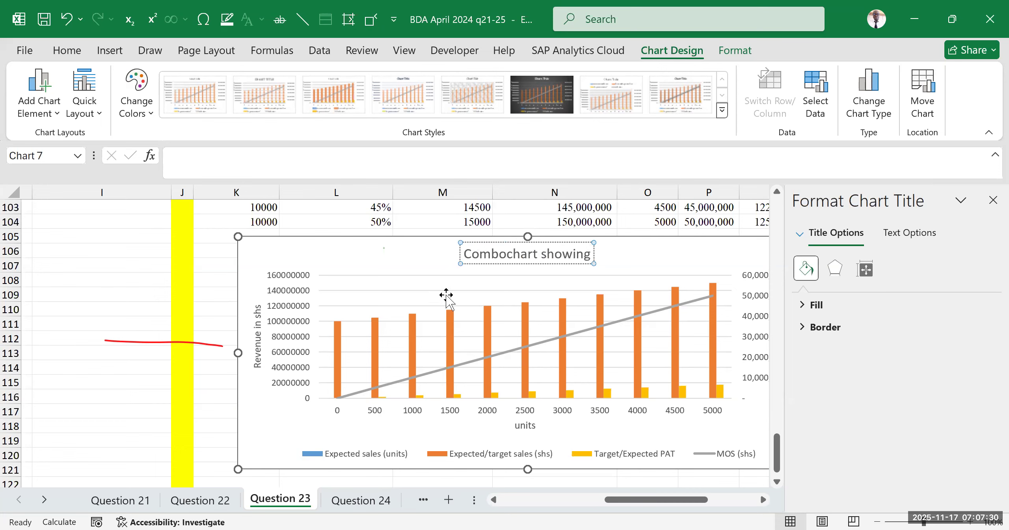
text( Revenue)
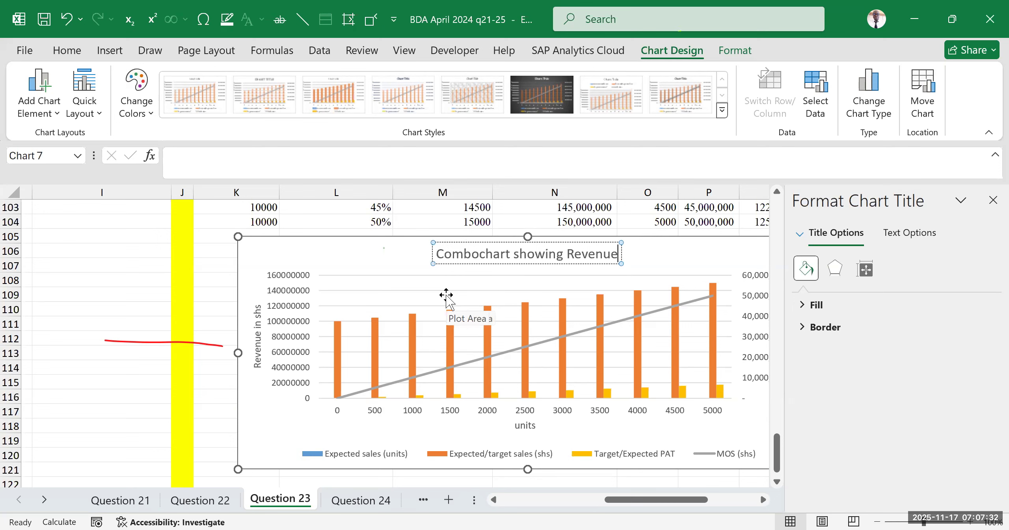
text(,)
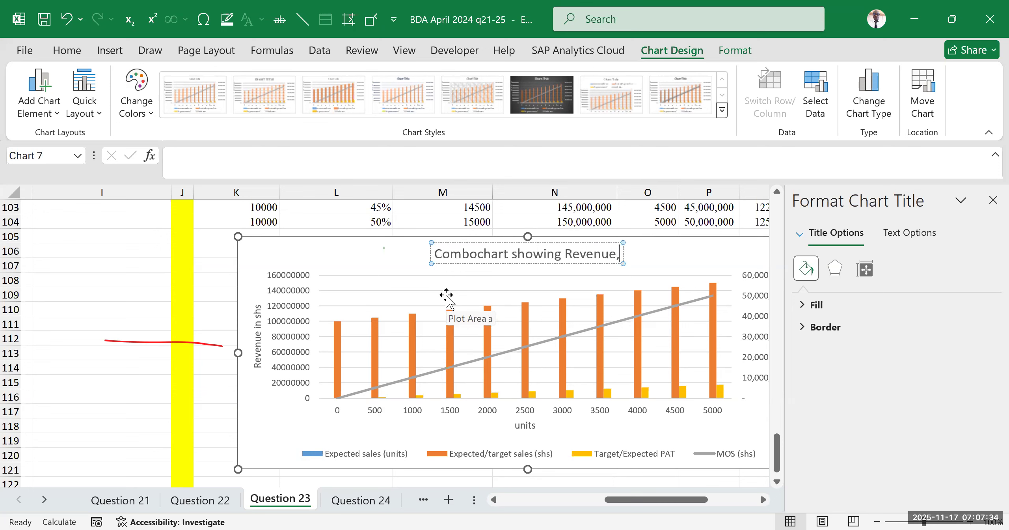
text(MOS)
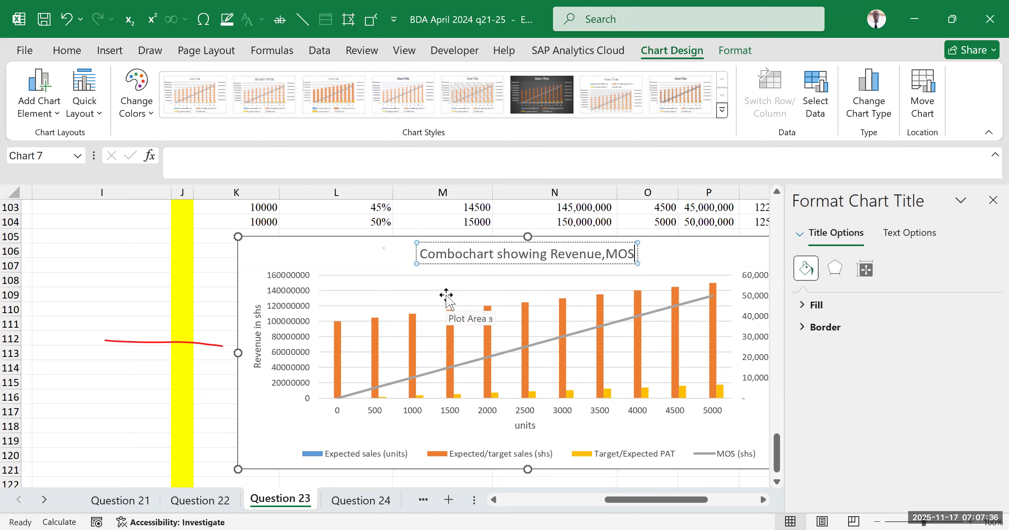
text(nd)
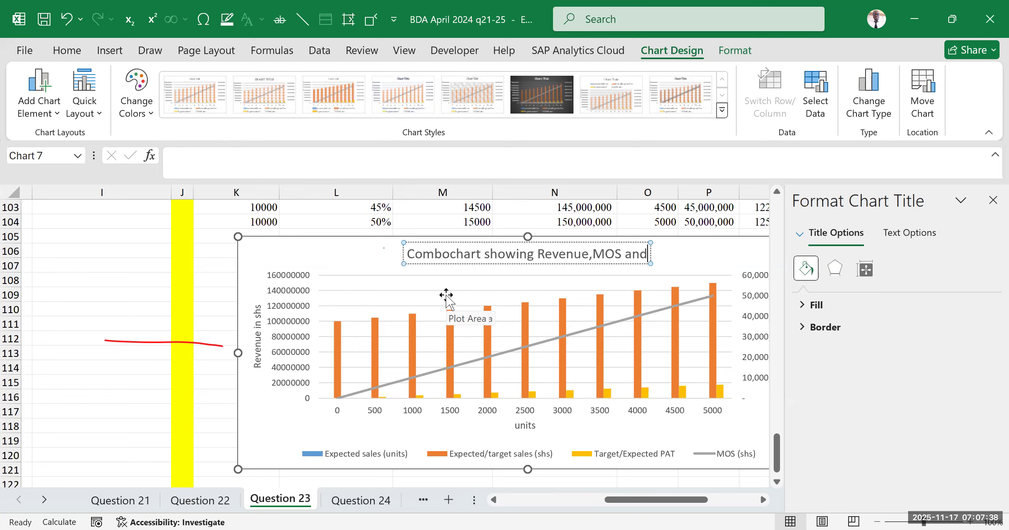
text( Tar)
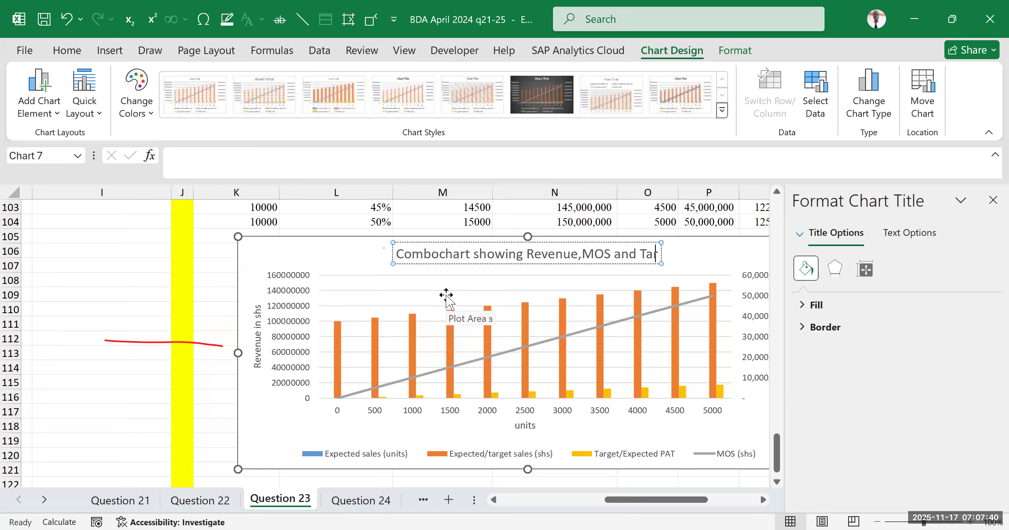
text(get PAT)
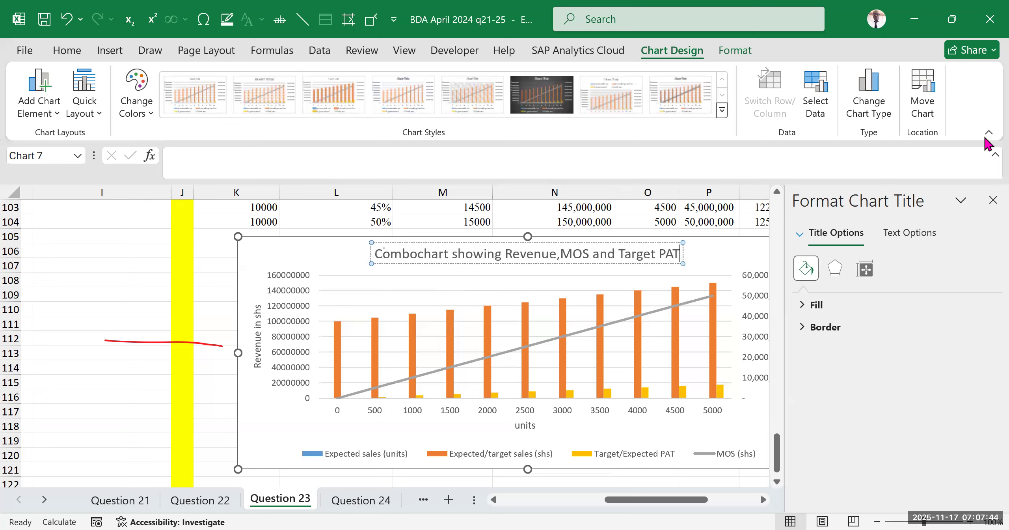
click(161, 398)
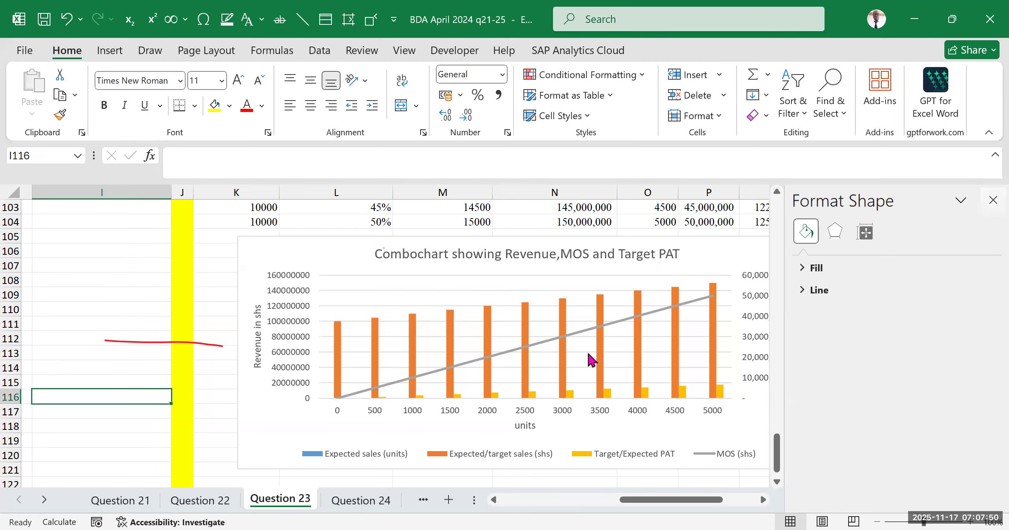
Review the part (c) question text in rows 17 to 19 for the measures the graph must depict.
drag(687, 500, 639, 499)
scroll(218, 395, up, 12)
scroll(241, 371, up, 20)
click(527, 397)
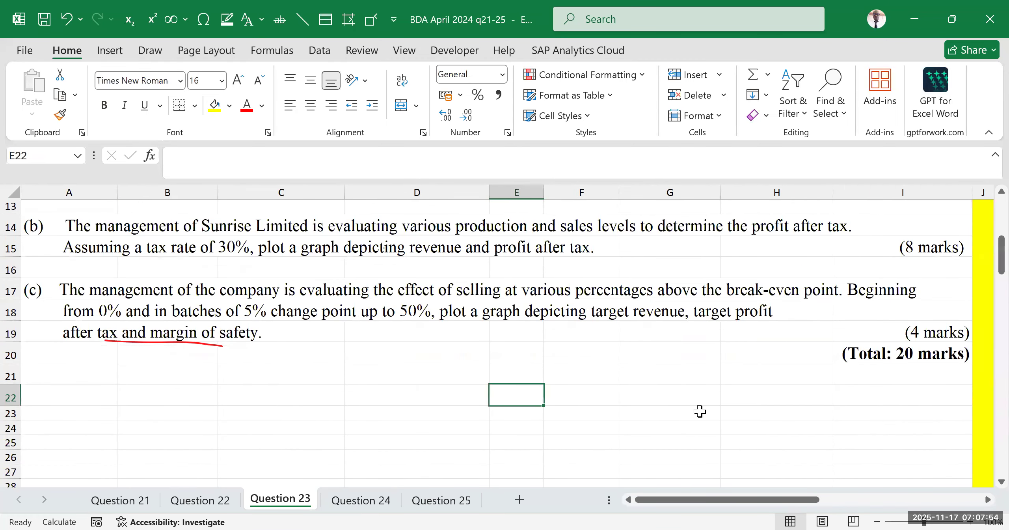
click(142, 340)
drag(381, 388, 414, 372)
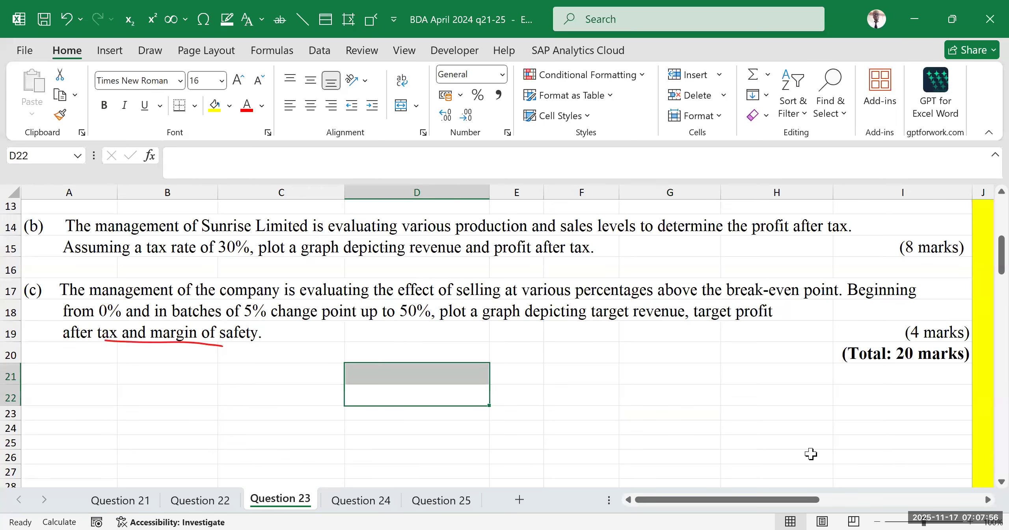
Examine the part (c) table and the combo chart below it against the question's requirements.
scroll(811, 453, down, 4)
drag(812, 499, 712, 359)
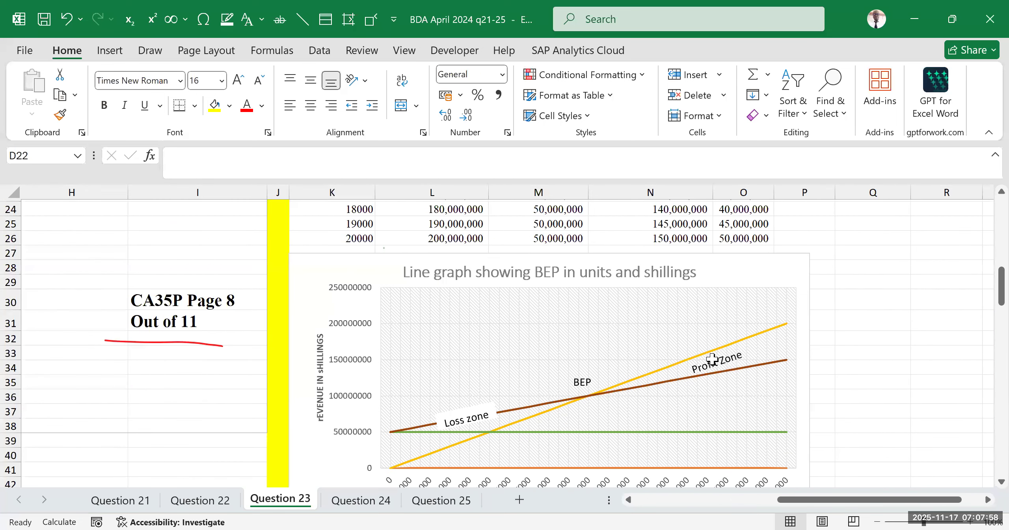
scroll(705, 357, down, 10)
scroll(670, 375, down, 10)
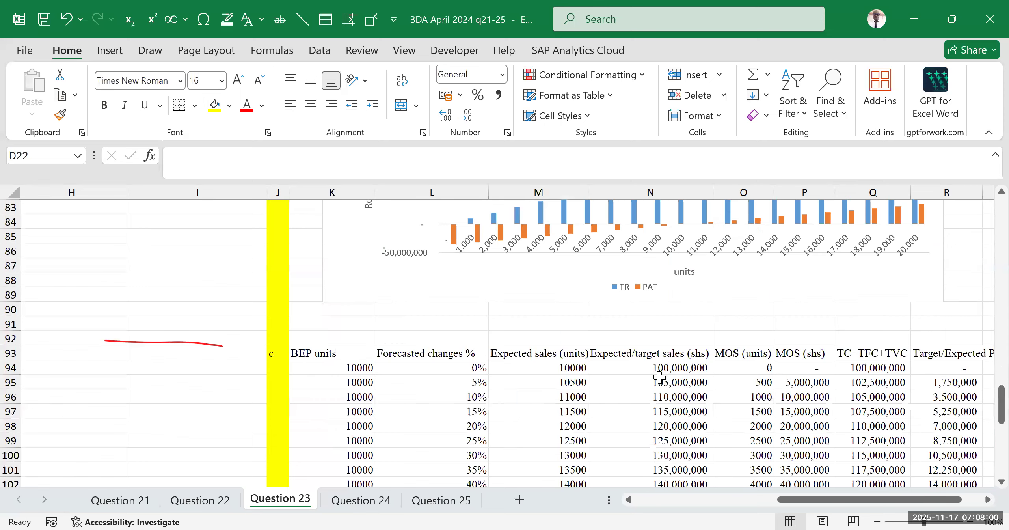
scroll(659, 378, down, 12)
scroll(678, 402, up, 3)
click(961, 281)
click(969, 308)
key(Up)
key(Up)
click(832, 452)
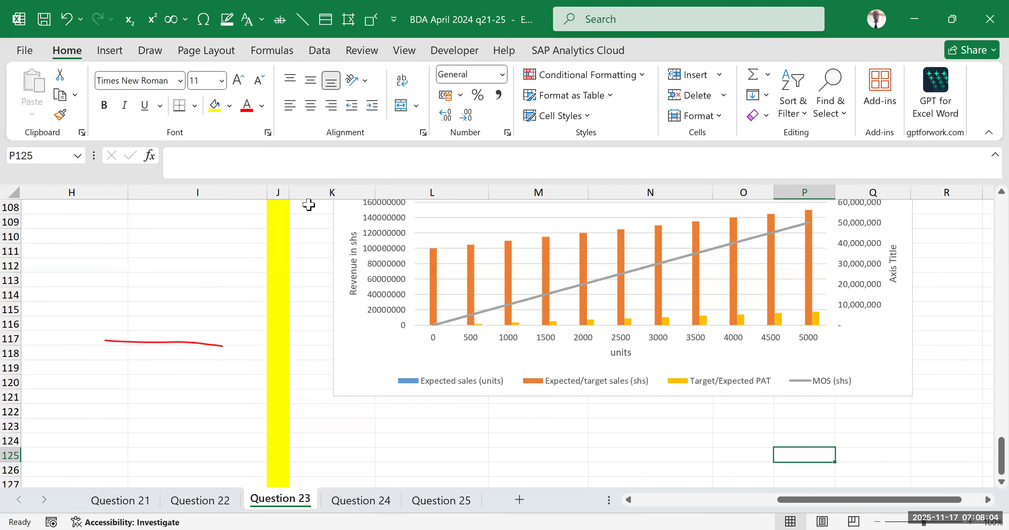